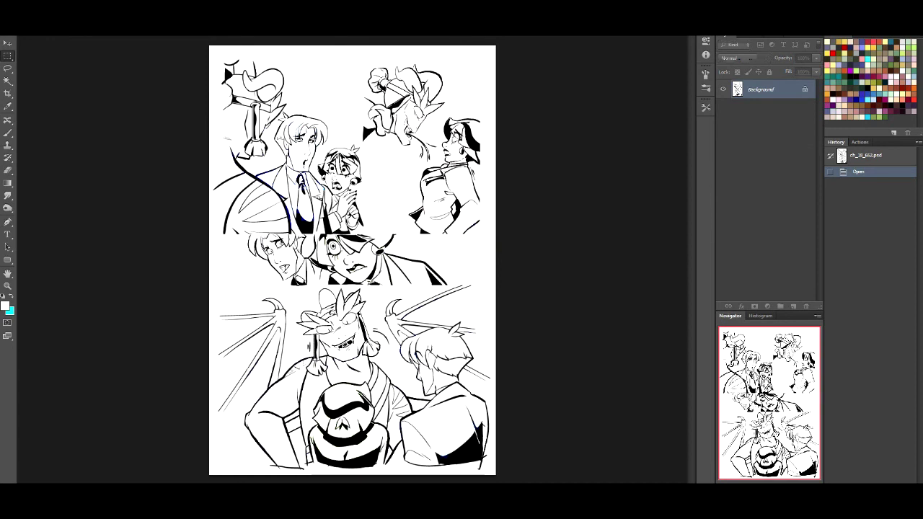
# Paste the copied inked line art into the coloured comic page and rename its layer "lines".
pyautogui.hotkey('ctrl', 'a')
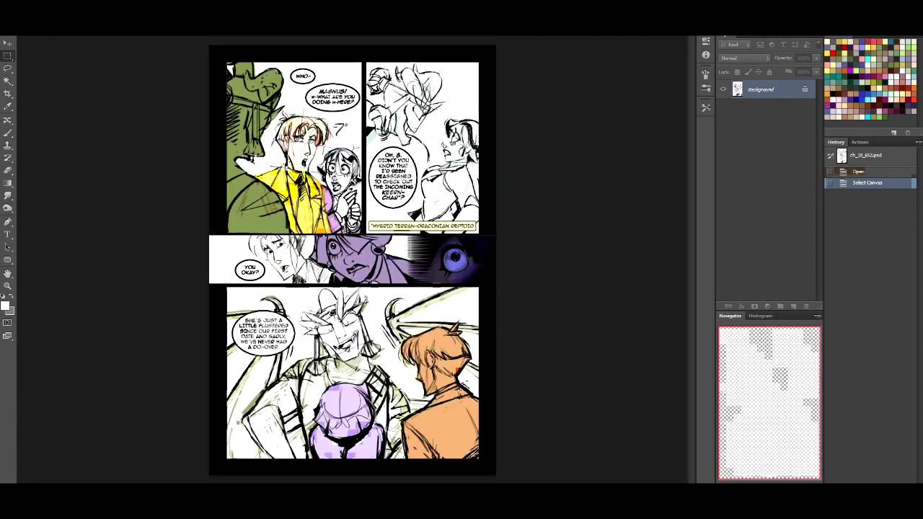
pyautogui.hotkey('ctrl', 'v')
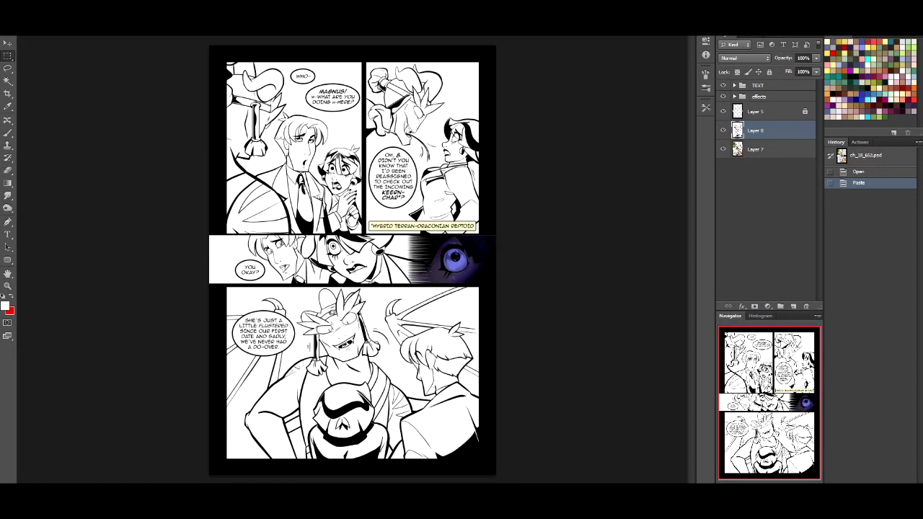
pyautogui.doubleClick(755, 130)
pyautogui.write('lines')
pyautogui.press('Return')
# Delete the white background from the lines layer using the Magic Wand, and merge the layer with Layer 5.
pyautogui.press('w')
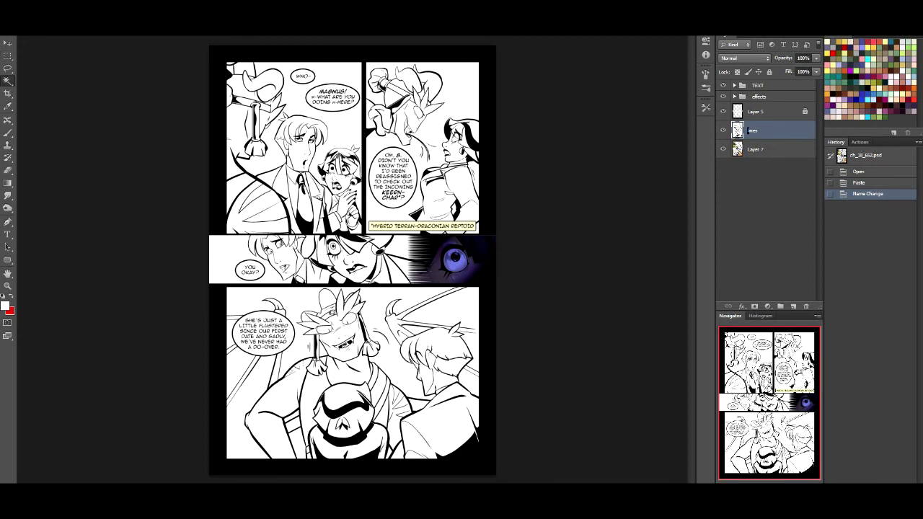
pyautogui.click(218, 361)
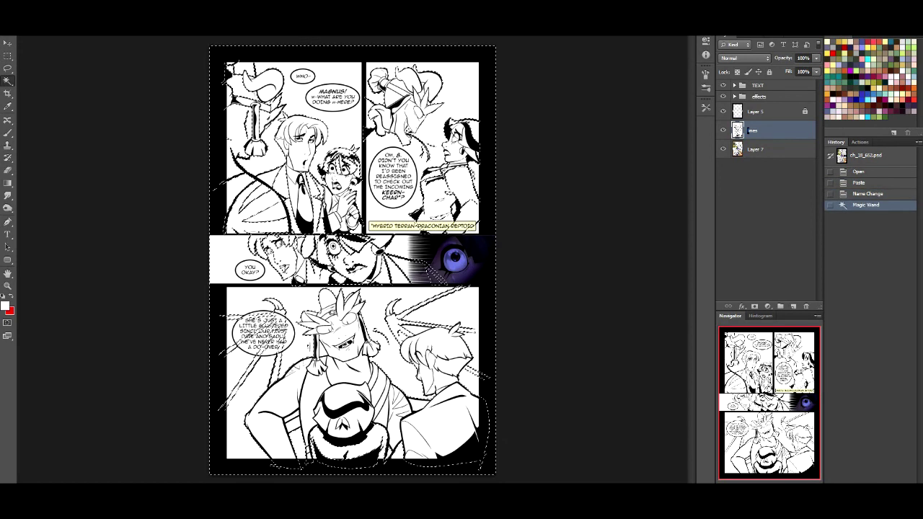
pyautogui.hotkey('ctrl', 'd')
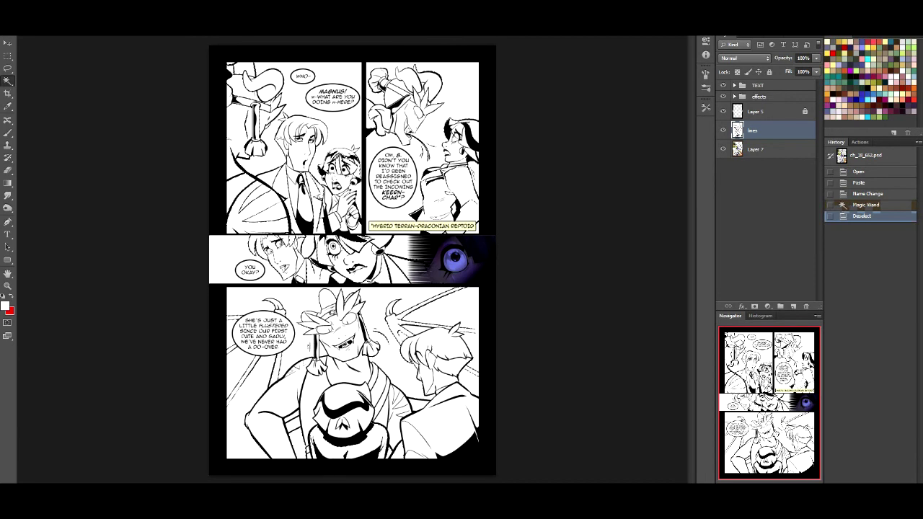
pyautogui.click(218, 361)
pyautogui.press('Delete')
pyautogui.hotkey('ctrl', 'd')
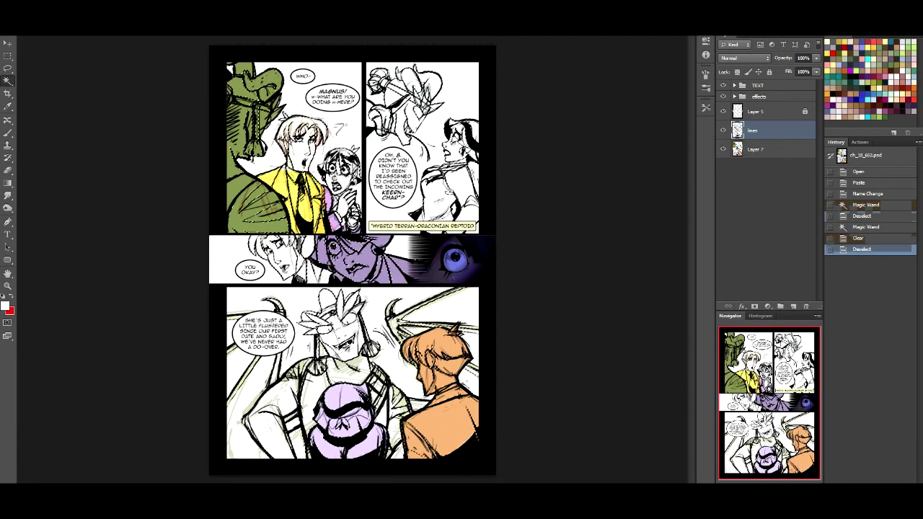
pyautogui.keyDown('shift'); pyautogui.click(755, 112); pyautogui.keyUp('shift')
pyautogui.hotkey('ctrl', 'e')
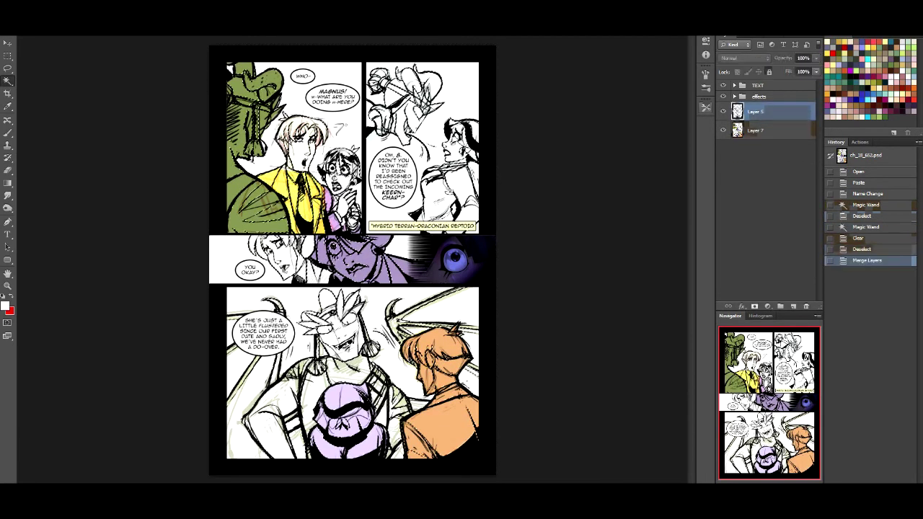
# Add a new layer directly beneath the line art and fill it with dusty pink using the Paint Bucket.
pyautogui.rightClick(7, 183)
pyautogui.click(55, 190)
pyautogui.click(793, 306)
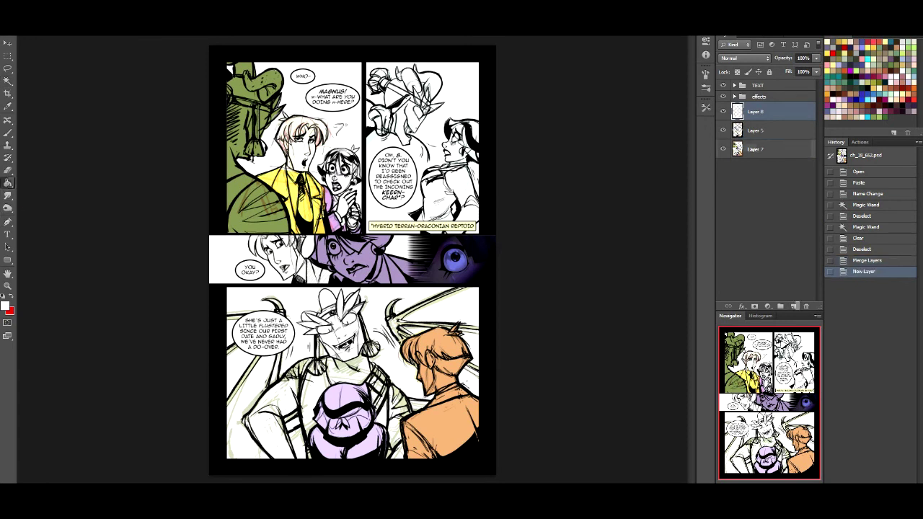
pyautogui.moveTo(739, 114); pyautogui.dragTo(739, 131)
pyautogui.click(855, 112)
pyautogui.click(404, 267)
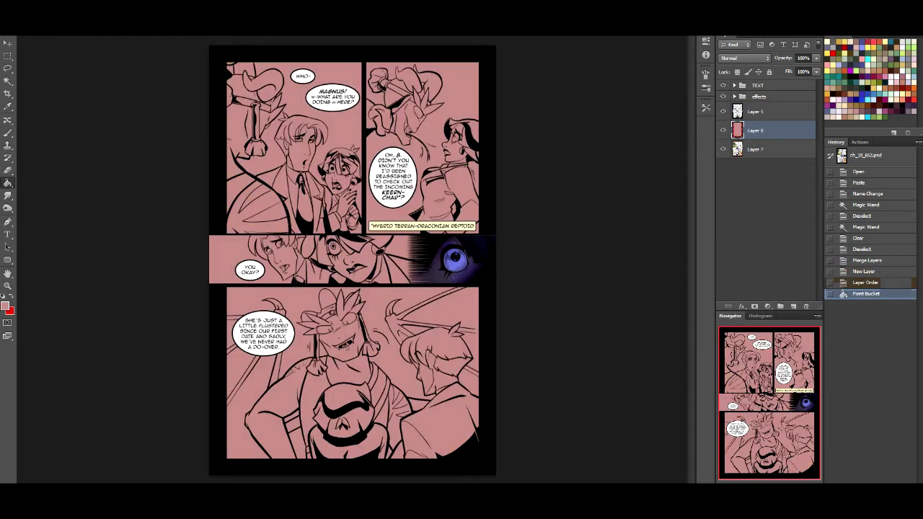
# Fully lock the pink fill layer, the line art Layer 5 and the sketch Layer 7.
pyautogui.click(769, 72)
pyautogui.click(755, 111)
pyautogui.click(769, 72)
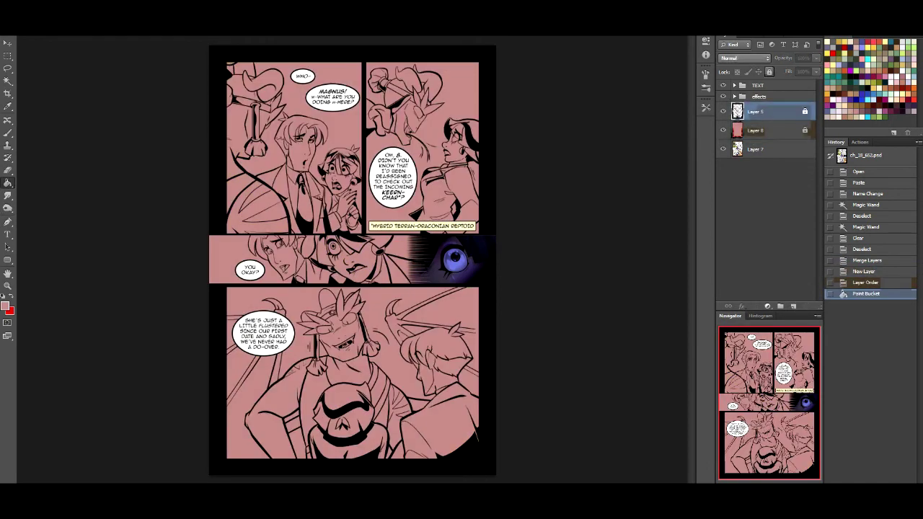
pyautogui.click(755, 149)
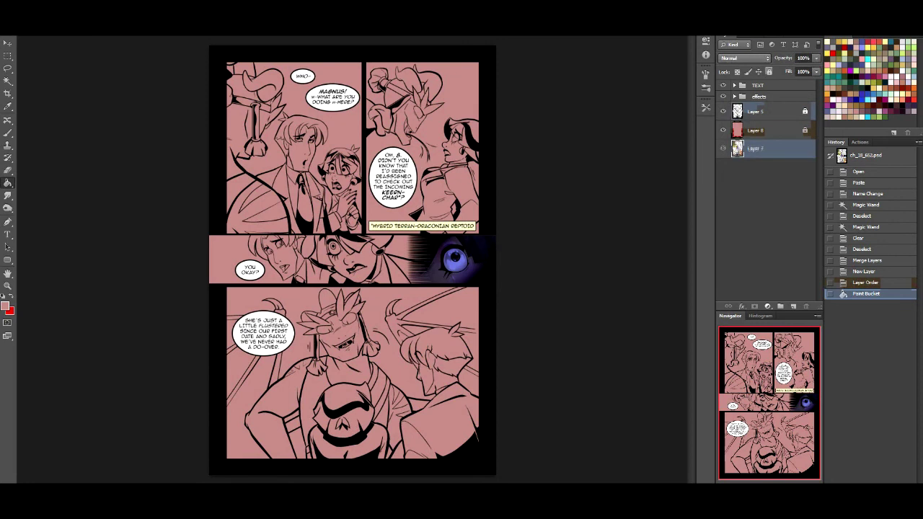
pyautogui.click(768, 72)
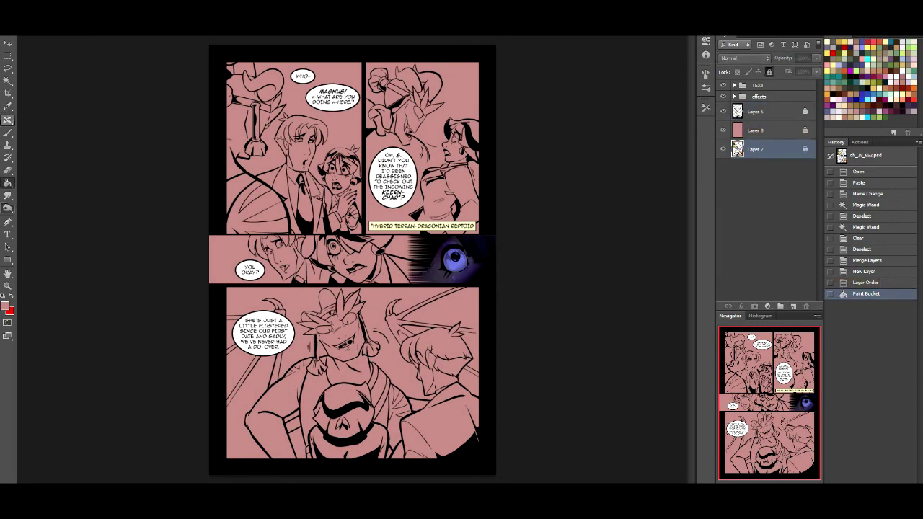
# Activate the Brush tool and look through the available brush presets.
pyautogui.click(8, 133)
pyautogui.click(48, 130)
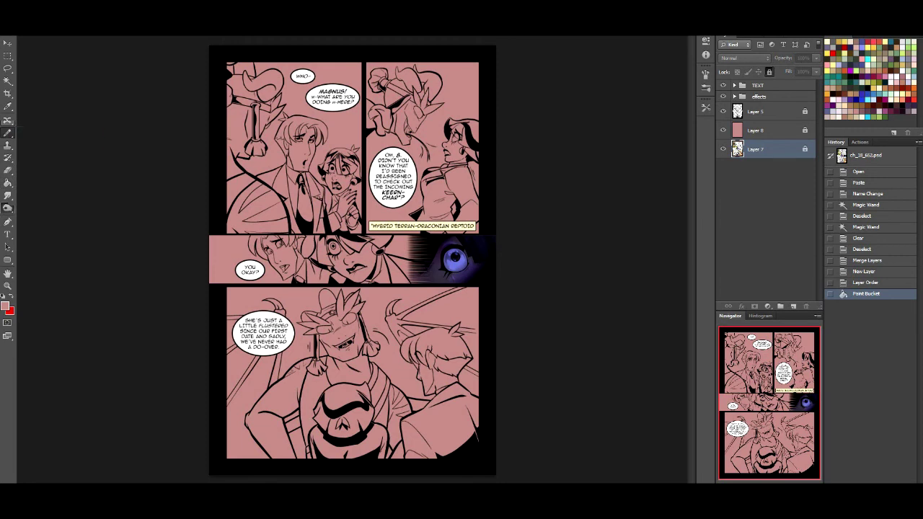
pyautogui.rightClick(48, 134)
pyautogui.scroll(-15, 70, 238)
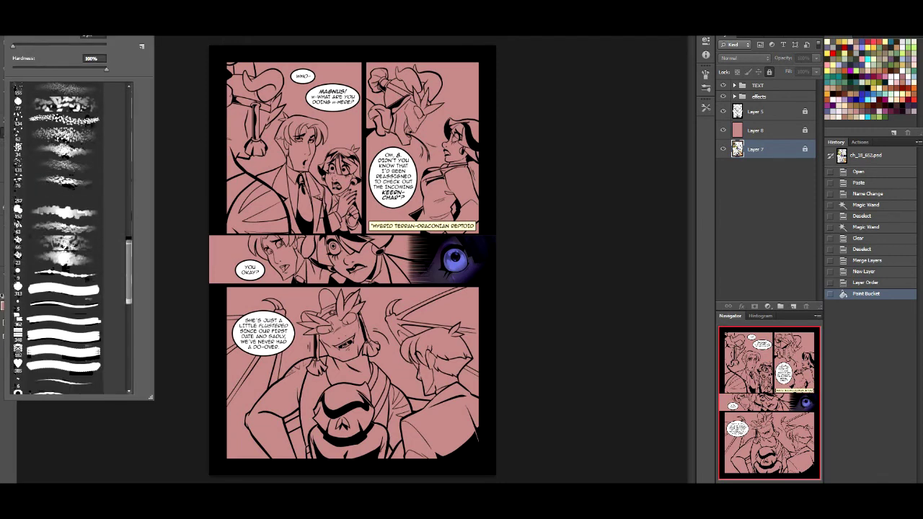
pyautogui.scroll(-8, 70, 238)
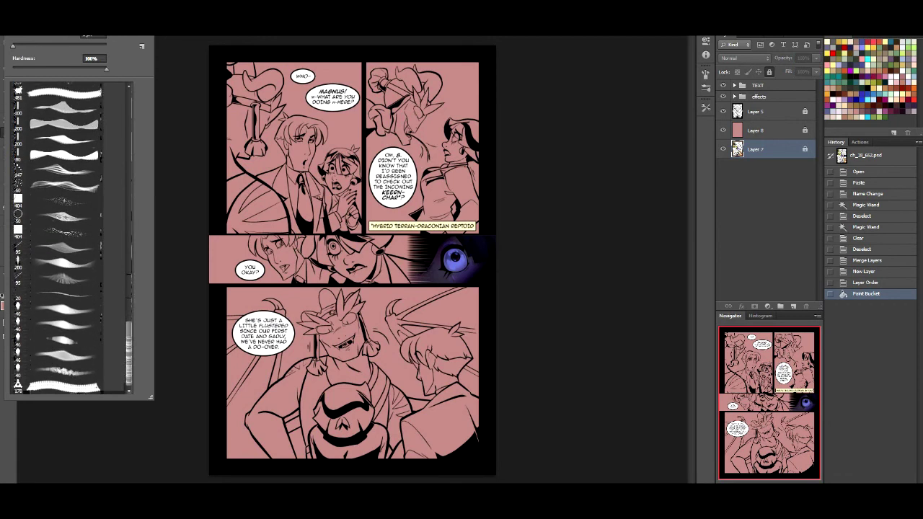
pyautogui.press('Escape')
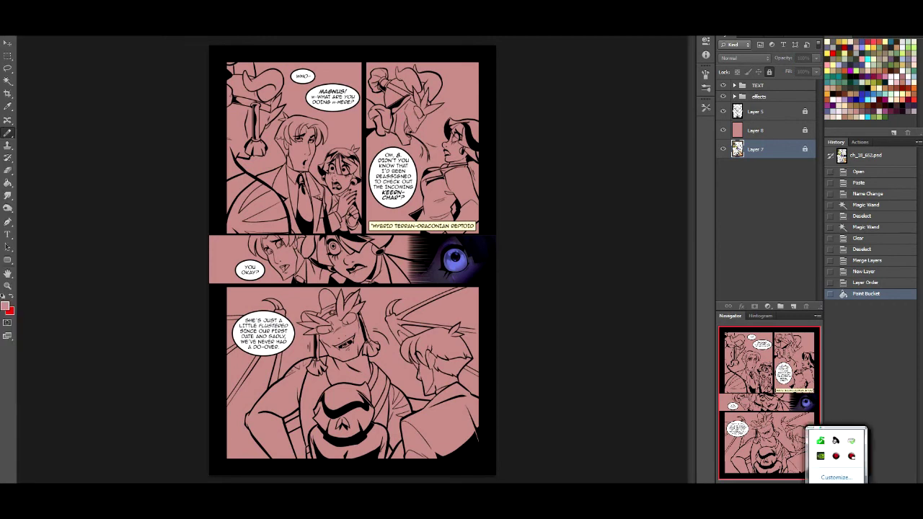
# Launch Lazy Nezumi Pro, set the massive smooth preset's position smoothing amount to 12, and save the preset.
pyautogui.press('super')
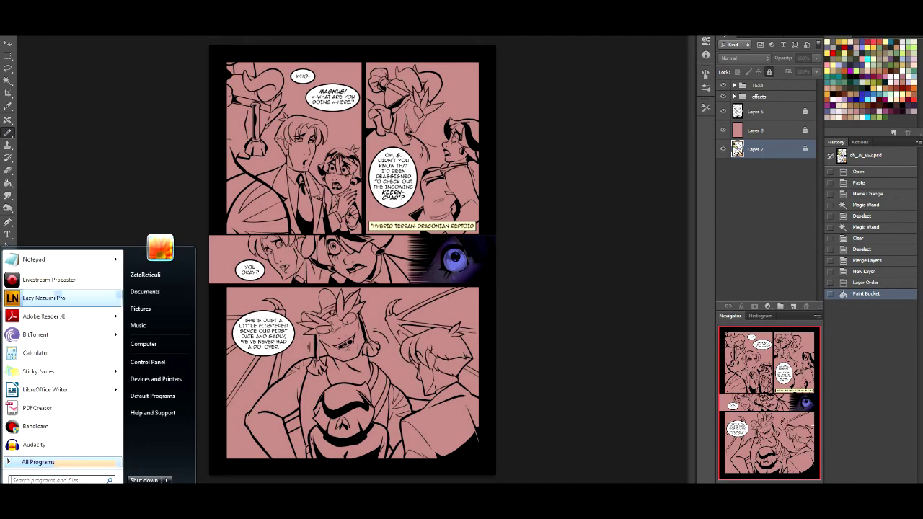
pyautogui.click(55, 296)
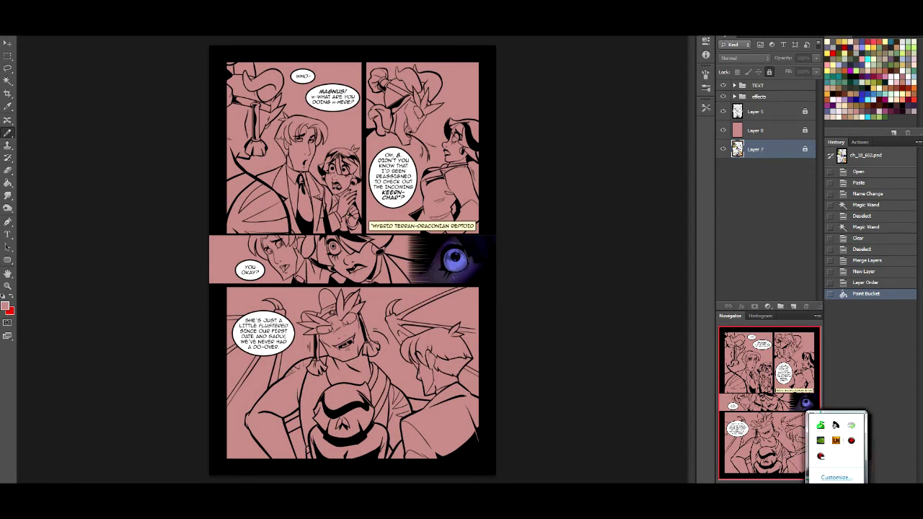
pyautogui.rightClick(835, 440)
pyautogui.moveTo(532, 241); pyautogui.dragTo(528, 241)
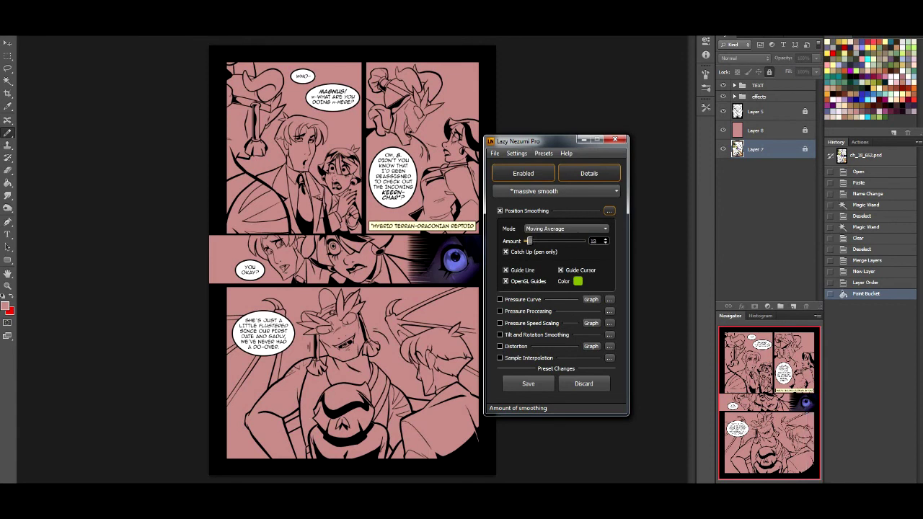
pyautogui.click(528, 383)
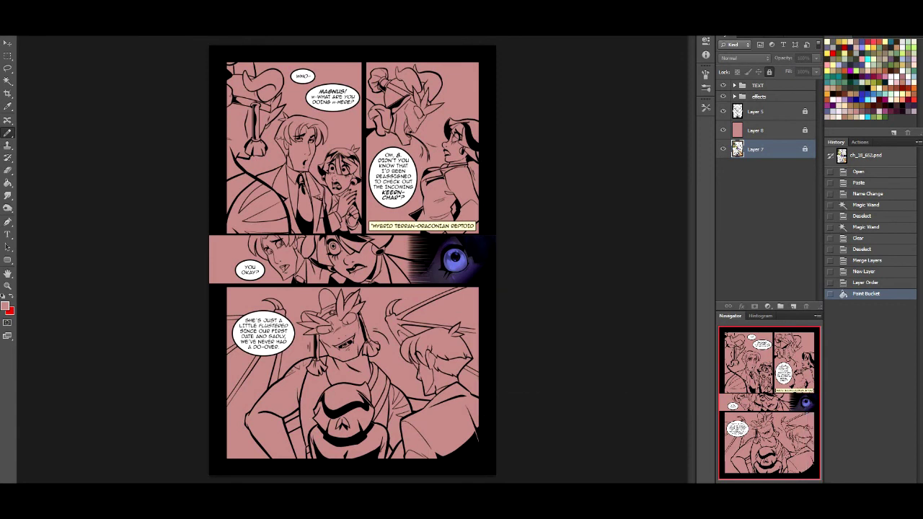
# Reset the foreground and background colours to black and white and add a new layer above the line art.
pyautogui.press('d')
pyautogui.hotkey('ctrl', 'shift', 'alt', 'n')
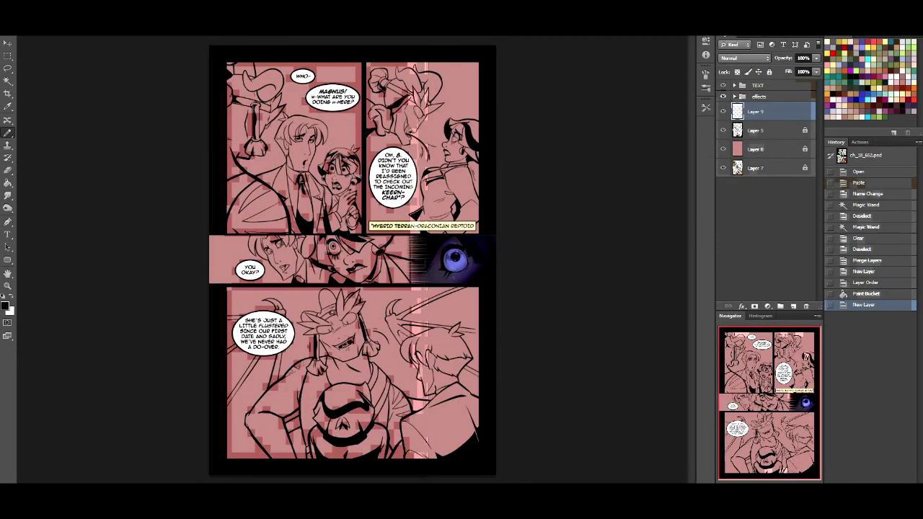
pyautogui.hotkey('ctrl', '+')
pyautogui.hotkey('ctrl', '+')
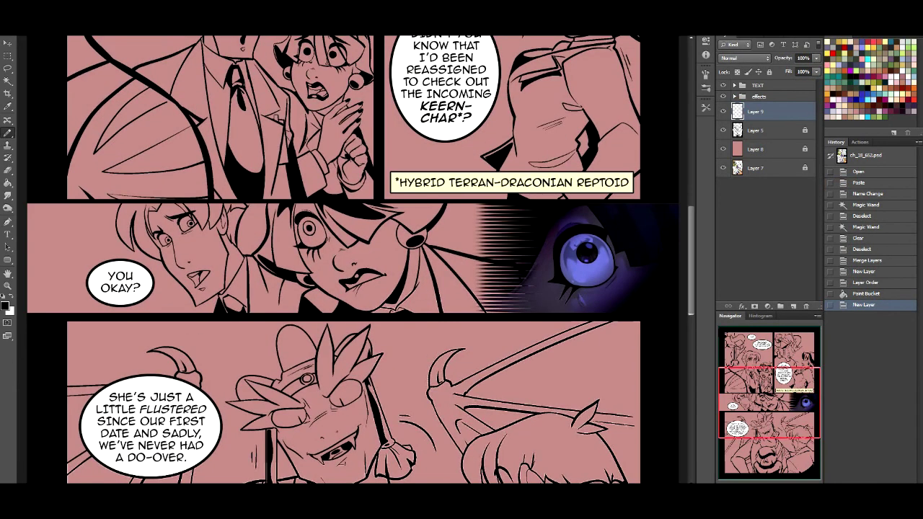
pyautogui.scroll(-5, 338, 259)
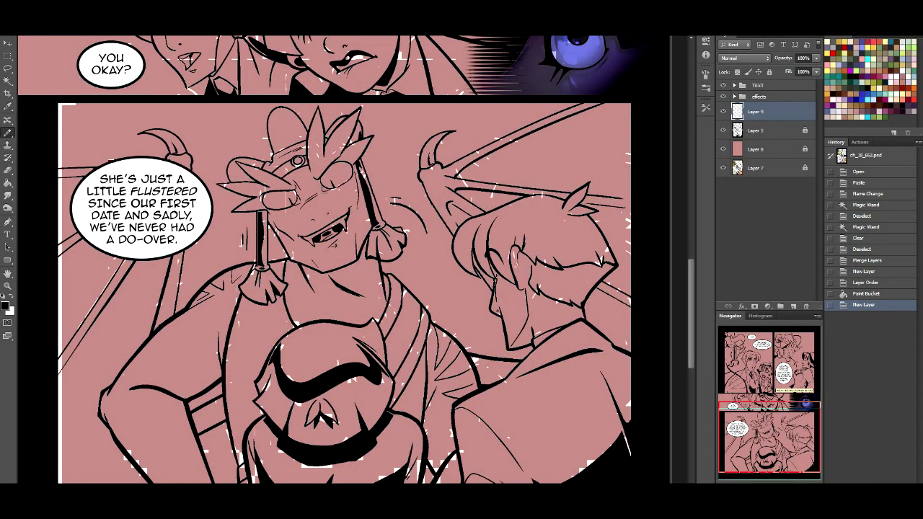
pyautogui.scroll(-1, 338, 260)
pyautogui.scroll(2, 339, 259)
pyautogui.scroll(-2, 339, 259)
pyautogui.scroll(2, 339, 259)
# Switch to Lazy Nezumi Pro, toggle its stroke smoothing, and return to the comic page in Photoshop.
pyautogui.hotkey('alt', 'Tab')
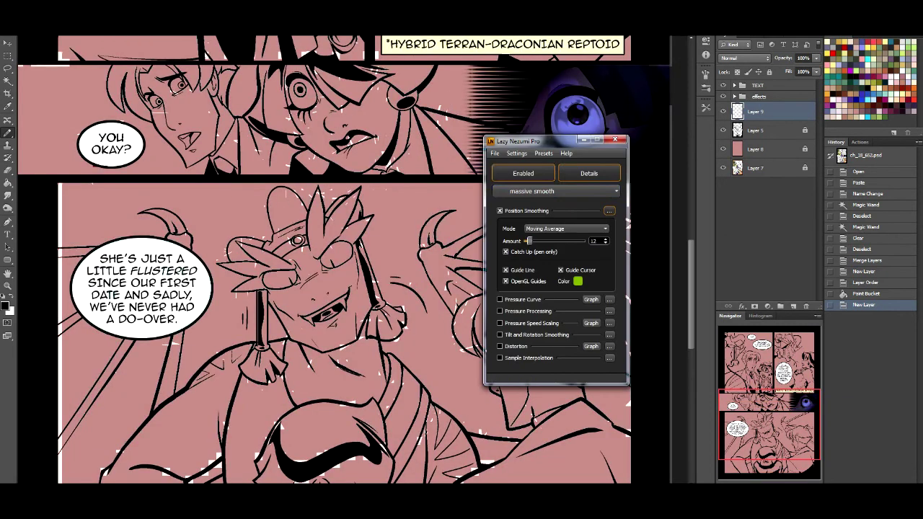
pyautogui.click(523, 173)
pyautogui.hotkey('alt', 'Tab')
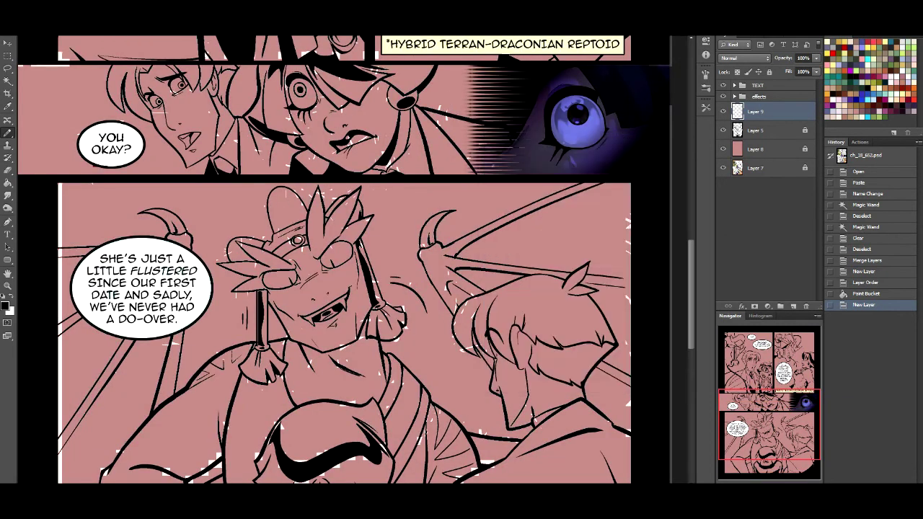
pyautogui.scroll(-2, 339, 259)
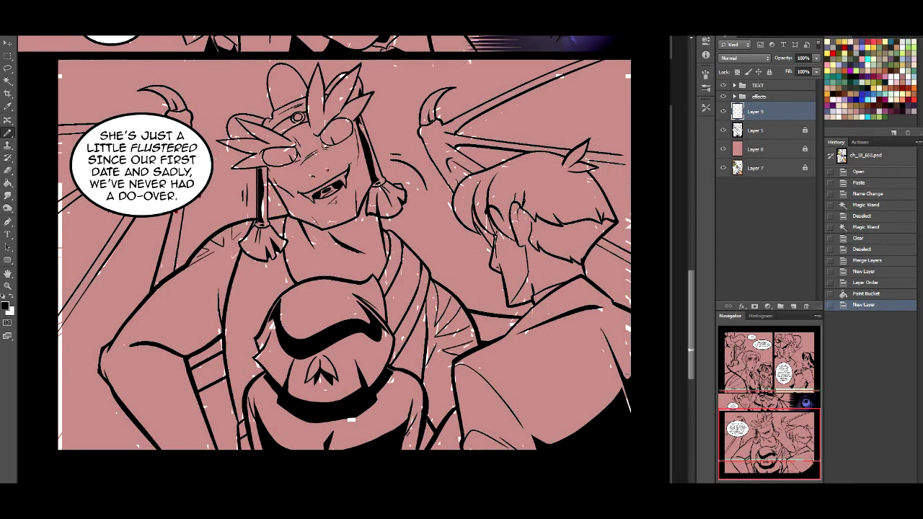
pyautogui.hotkey('ctrl', '+')
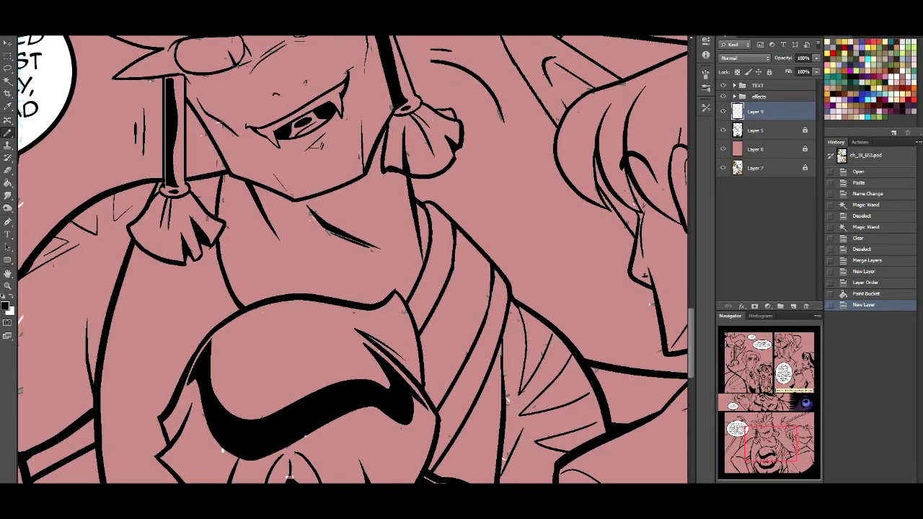
pyautogui.moveTo(411, 299); pyautogui.dragTo(295, 219)
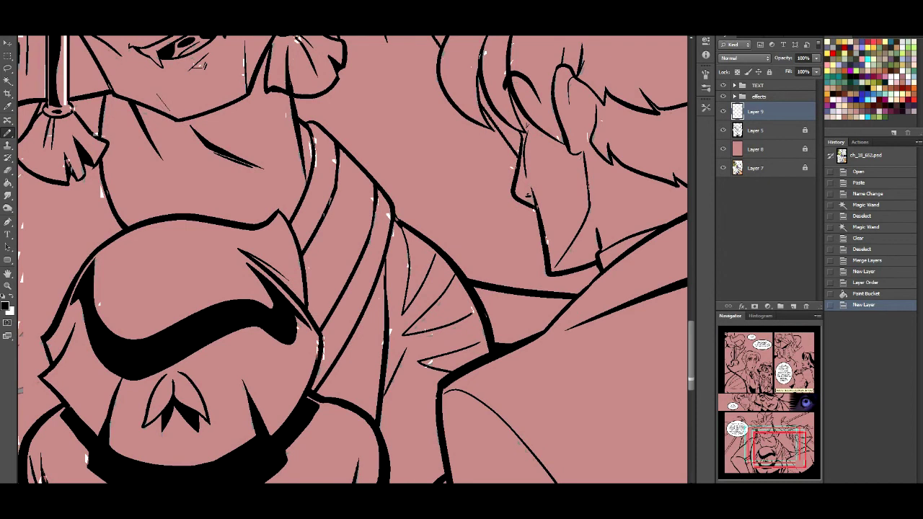
# Open ch_18_651 from the Chapter 18 folder under Trying Human, Comic, PSD on the Desktop.
pyautogui.rightClick(222, 36)
pyautogui.click(271, 77)
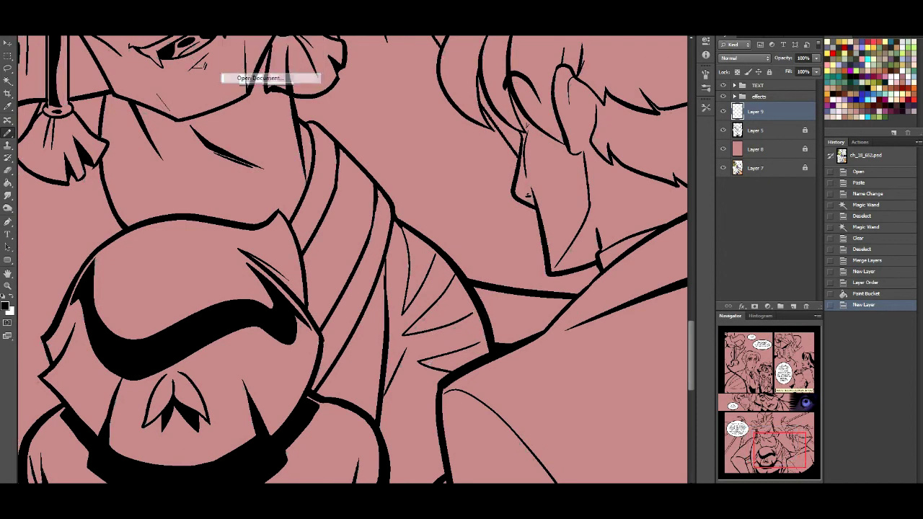
pyautogui.click(349, 191)
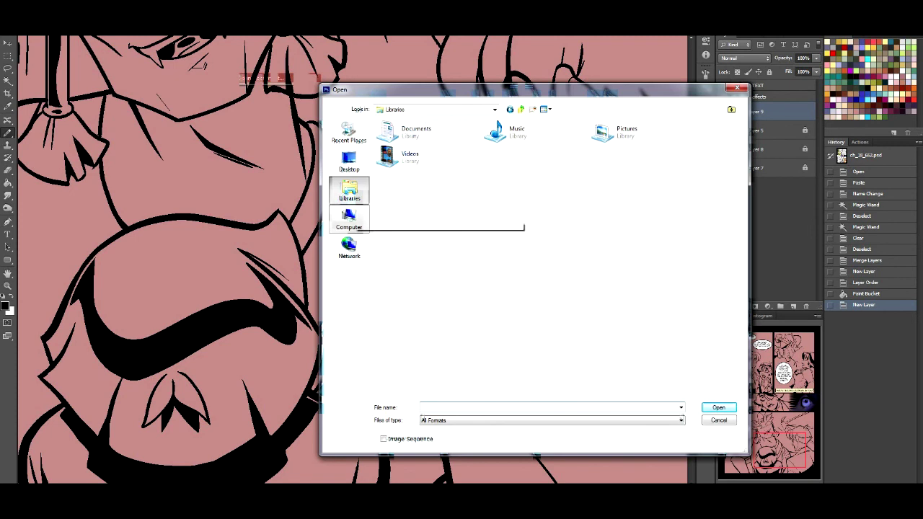
pyautogui.click(349, 160)
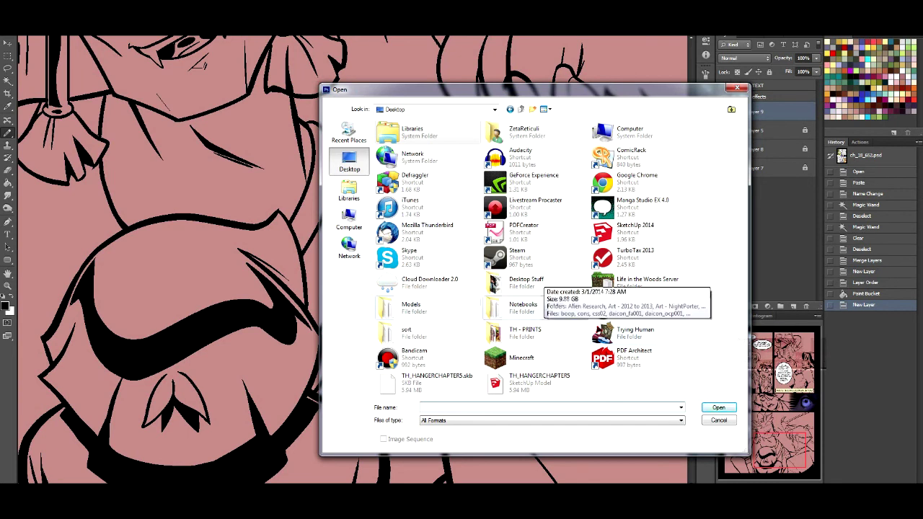
pyautogui.doubleClick(635, 333)
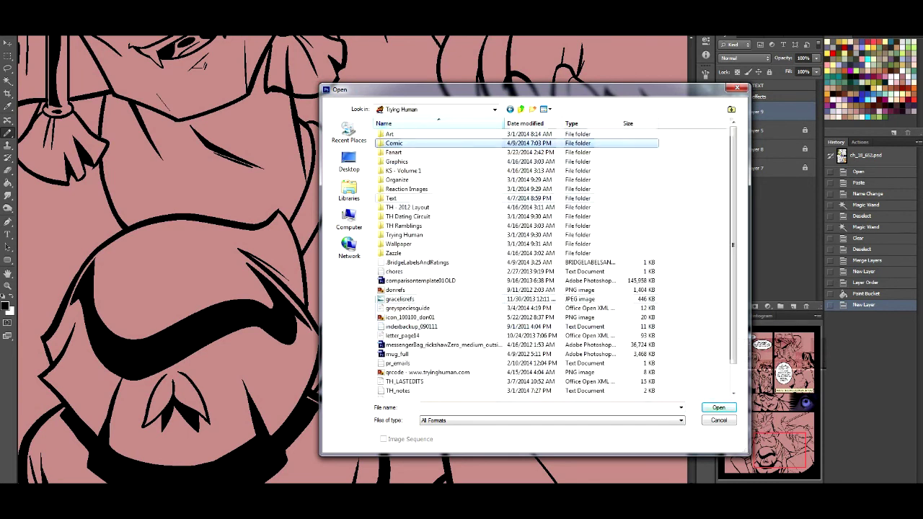
pyautogui.doubleClick(440, 143)
pyautogui.doubleClick(449, 147)
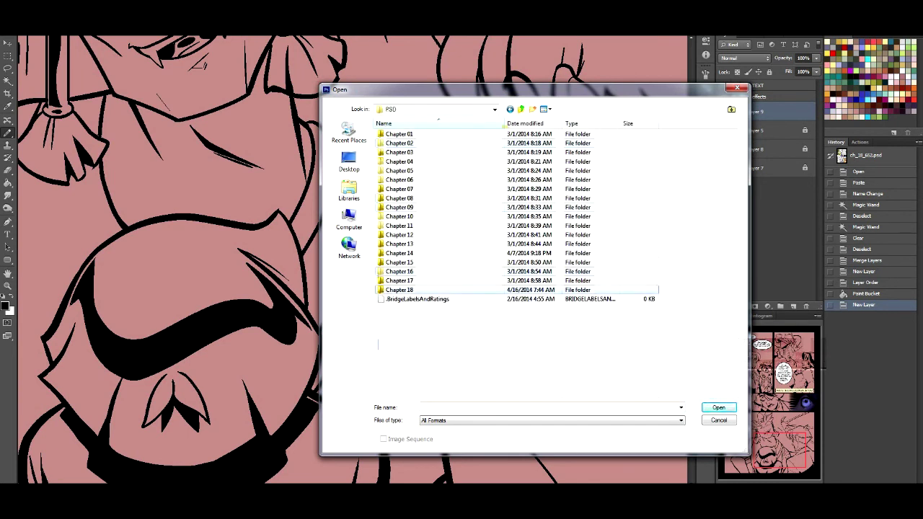
pyautogui.doubleClick(397, 288)
pyautogui.scroll(-3, 555, 260)
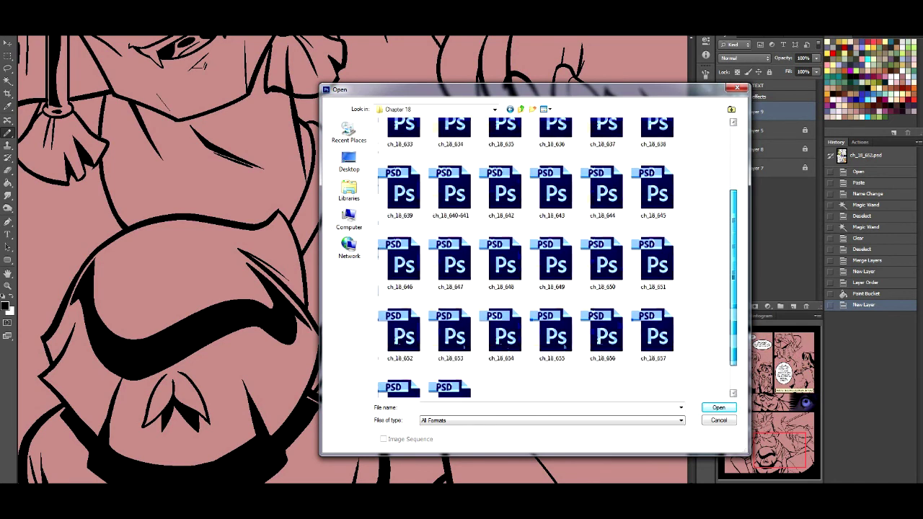
pyautogui.doubleClick(654, 270)
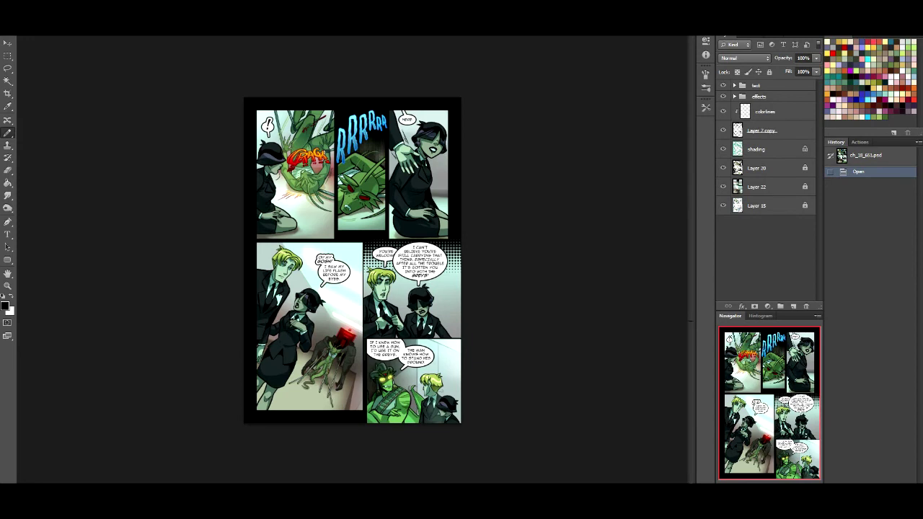
# Examine the green character's design in the lower-right panel of ch_18_651 as a drawing reference.
pyautogui.hotkey('ctrl', '+')
pyautogui.hotkey('ctrl', '+')
pyautogui.hotkey('ctrl', '+')
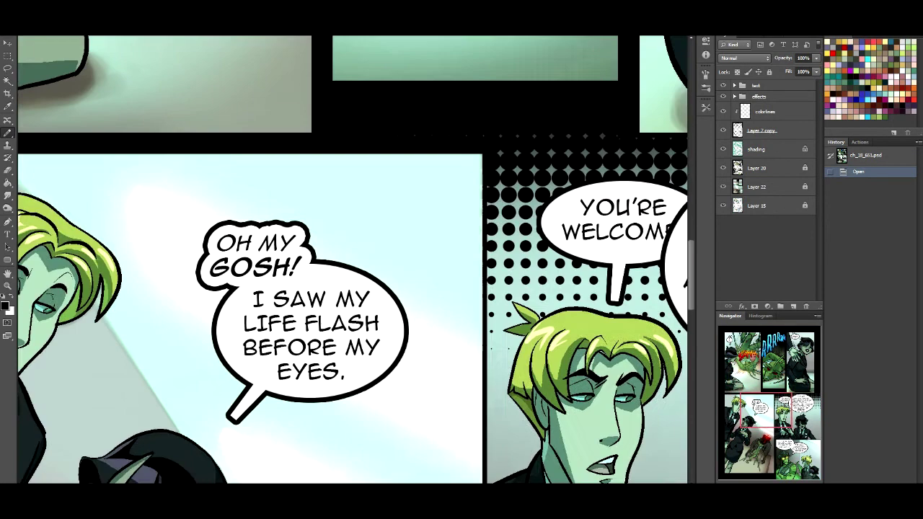
pyautogui.moveTo(765, 409); pyautogui.dragTo(786, 461)
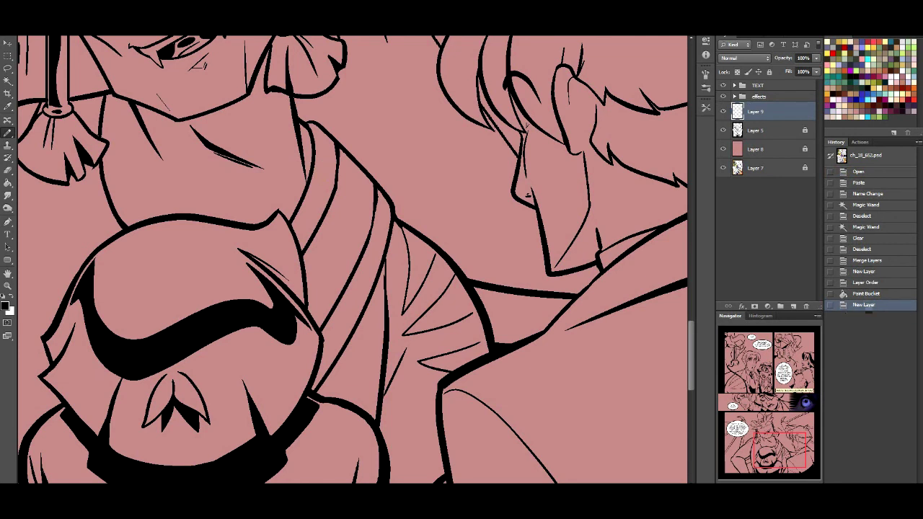
# Pencil two small oval bullet ends on the character's shoulder strap and outline the lower one's long sides and tip.
pyautogui.moveTo(326, 161)
pyautogui.mouseDown()
pyautogui.moveTo(333, 173)
pyautogui.moveTo(329, 162)
pyautogui.mouseUp()
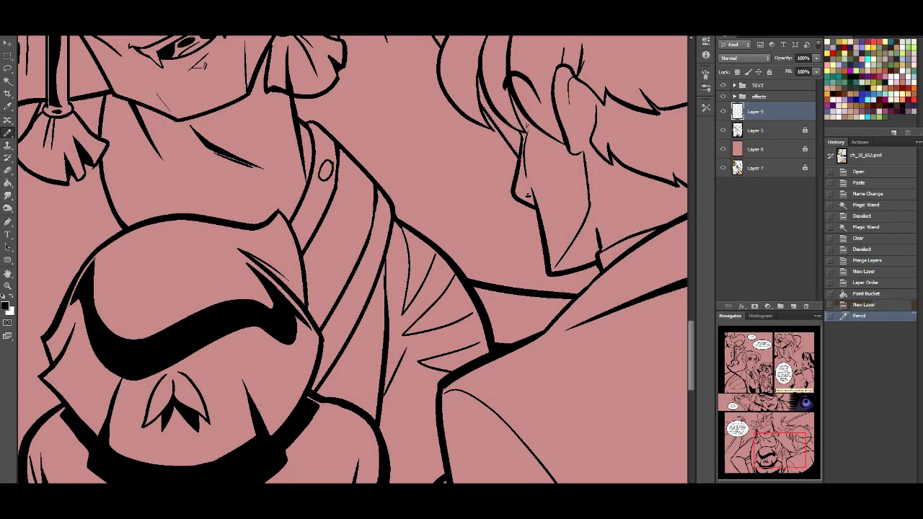
pyautogui.moveTo(295, 225)
pyautogui.mouseDown()
pyautogui.moveTo(291, 235)
pyautogui.moveTo(303, 224)
pyautogui.moveTo(294, 244)
pyautogui.mouseUp()
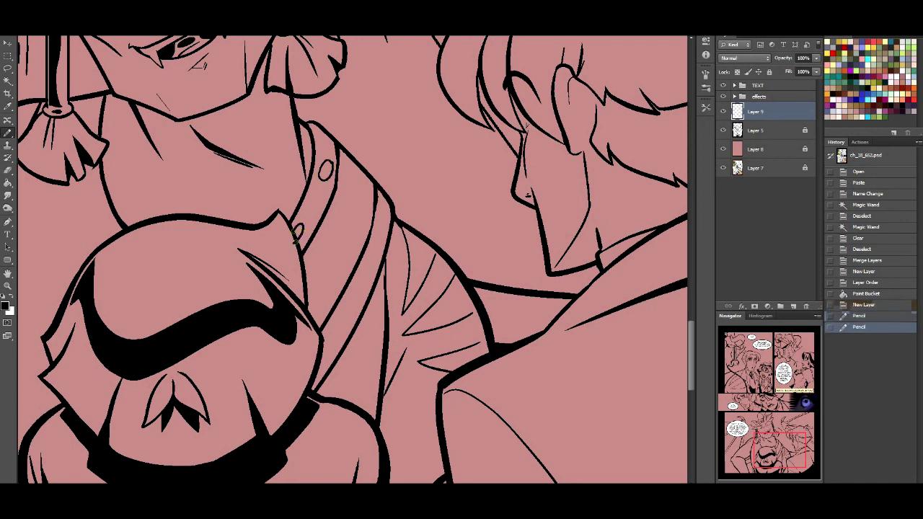
pyautogui.moveTo(302, 225); pyautogui.dragTo(350, 277)
pyautogui.hotkey('ctrl', 'z')
pyautogui.moveTo(302, 225); pyautogui.dragTo(354, 279)
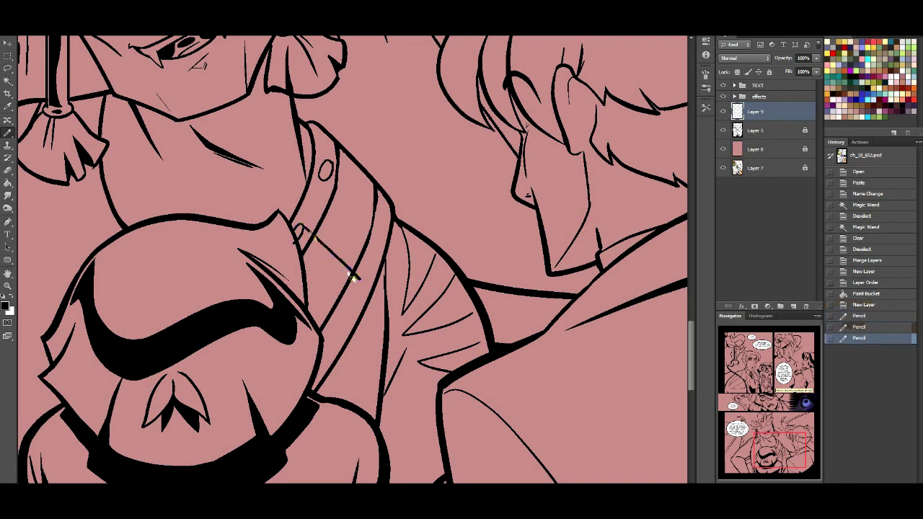
pyautogui.moveTo(300, 248); pyautogui.dragTo(349, 289)
pyautogui.hotkey('ctrl', 'z')
pyautogui.moveTo(300, 249); pyautogui.dragTo(347, 290)
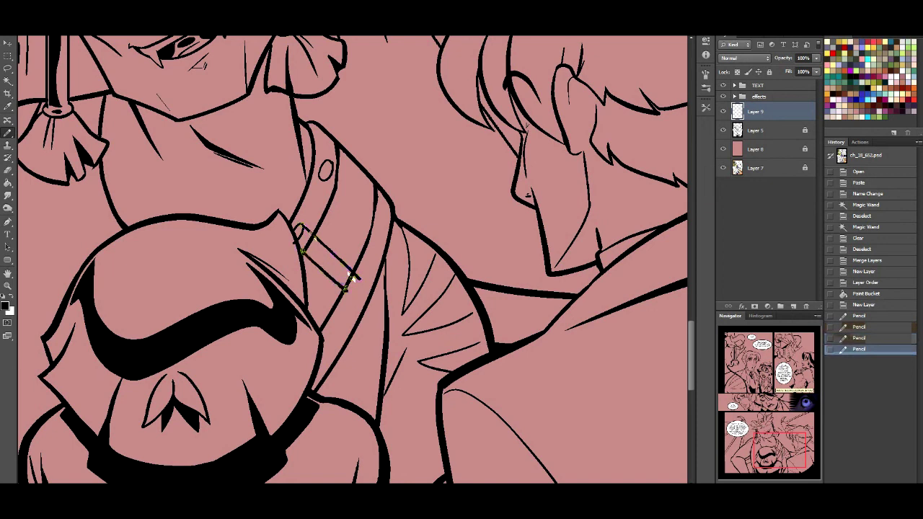
pyautogui.hotkey('ctrl', 'z')
pyautogui.moveTo(303, 251); pyautogui.dragTo(366, 299)
pyautogui.hotkey('ctrl', 'z')
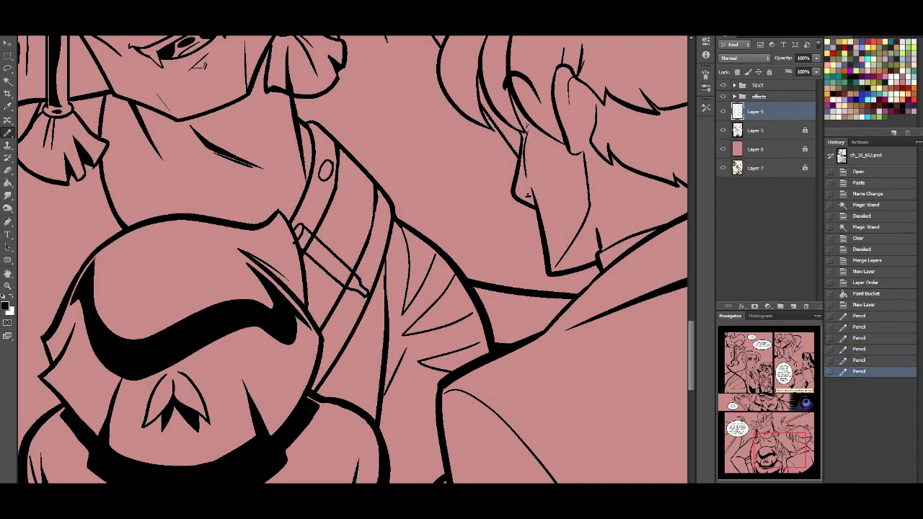
# Draw the side and tip of a third bullet at the lower end of the shoulder strap.
pyautogui.moveTo(322, 269); pyautogui.dragTo(358, 293)
pyautogui.hotkey('ctrl', 'z')
pyautogui.moveTo(303, 302); pyautogui.dragTo(343, 349)
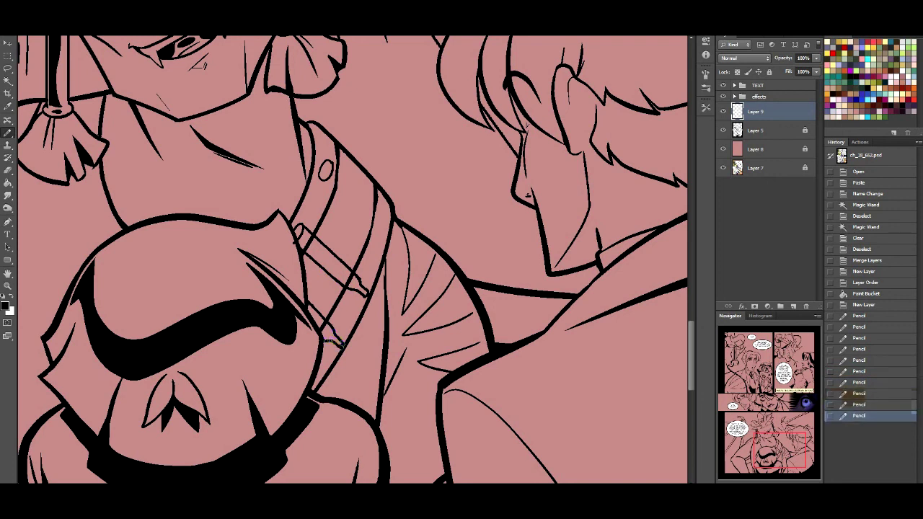
# Draw the lower long edge of the topmost bullet, running diagonally across the shoulder strap.
pyautogui.moveTo(322, 180); pyautogui.dragTo(375, 231)
pyautogui.hotkey('ctrl', 'z')
pyautogui.moveTo(322, 180); pyautogui.dragTo(375, 227)
pyautogui.hotkey('ctrl', 'z')
pyautogui.moveTo(321, 180); pyautogui.dragTo(378, 230)
# Try to draw the upper long edge of the topmost bullet freehand.
pyautogui.moveTo(330, 164); pyautogui.dragTo(384, 212)
pyautogui.hotkey('ctrl', 'z')
pyautogui.moveTo(338, 169); pyautogui.dragTo(375, 203)
pyautogui.hotkey('ctrl', 'z')
pyautogui.moveTo(338, 169); pyautogui.dragTo(382, 214)
pyautogui.hotkey('ctrl', 'z')
pyautogui.moveTo(337, 169); pyautogui.dragTo(380, 209)
pyautogui.hotkey('ctrl', 'z')
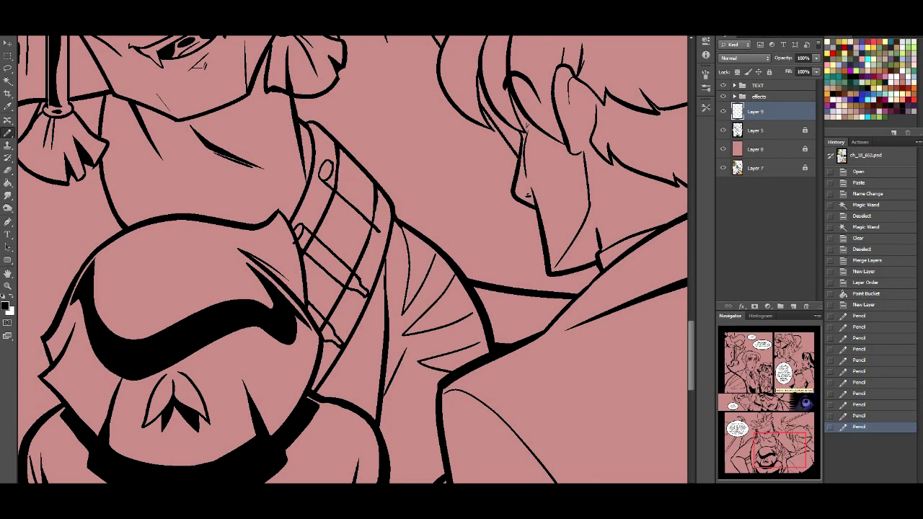
# Lower the fill of the line art on Layer 5 to 42% and return to Layer 9.
pyautogui.press('e')
pyautogui.click(378, 216)
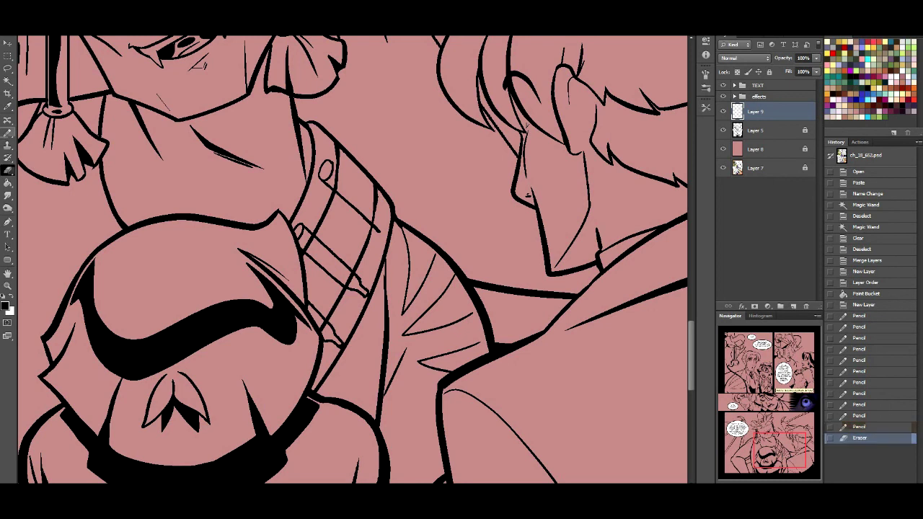
pyautogui.click(768, 72)
pyautogui.moveTo(816, 72); pyautogui.dragTo(788, 82)
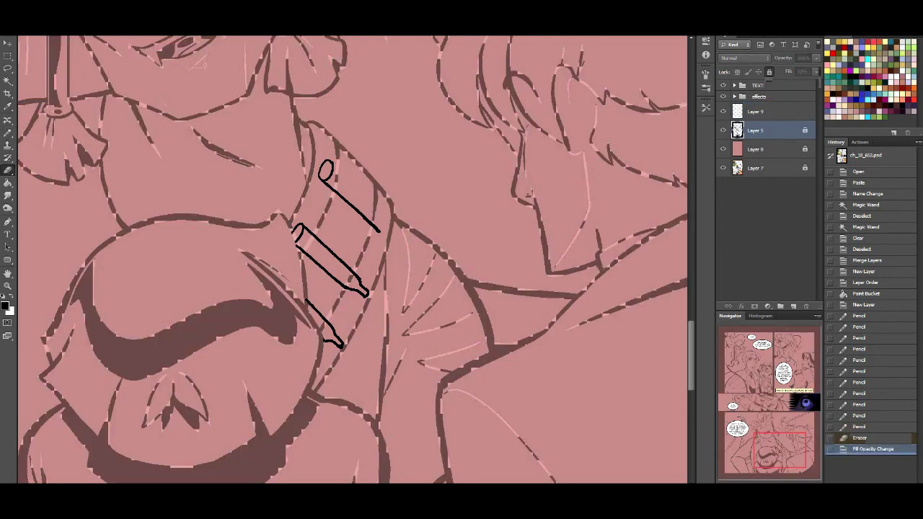
pyautogui.click(755, 111)
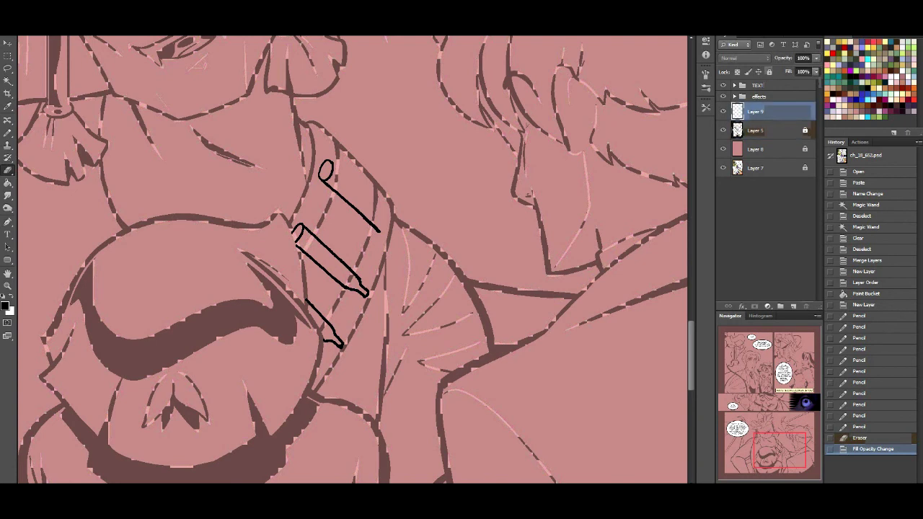
# Reinforce the topmost bullet's lower edge, add its straight upper edge, and draw a thick line along the strap's outer edge.
pyautogui.press('b')
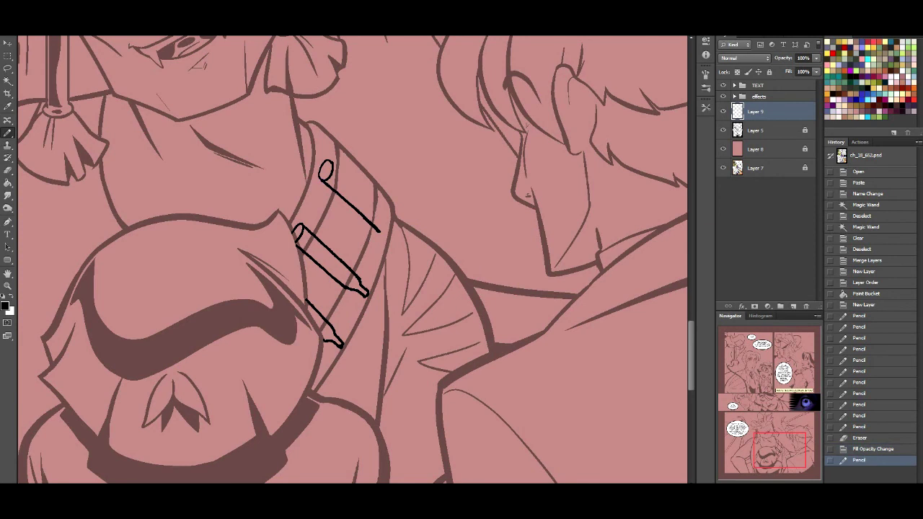
pyautogui.moveTo(321, 182); pyautogui.dragTo(363, 219)
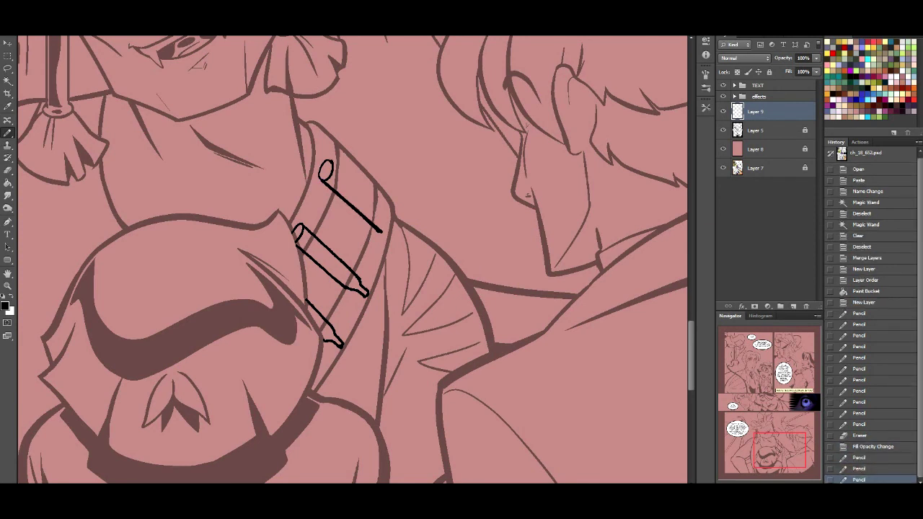
pyautogui.moveTo(326, 162); pyautogui.dragTo(383, 215)
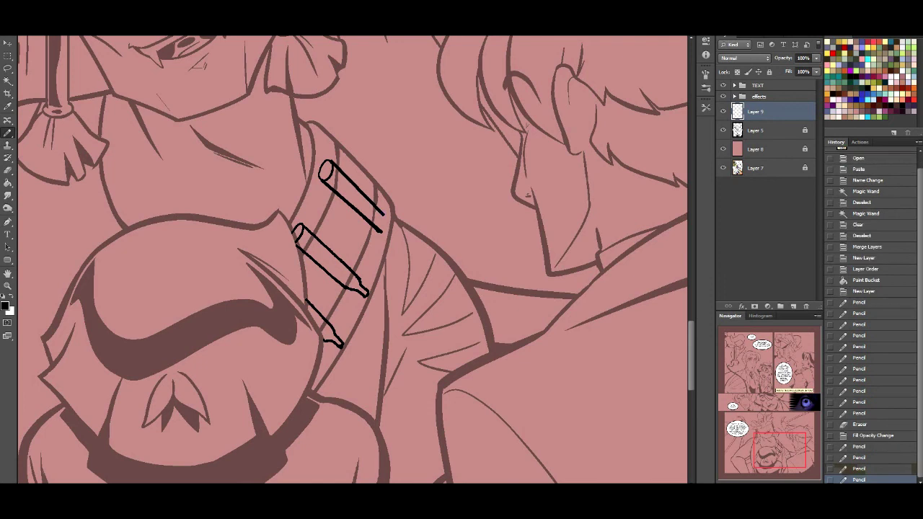
pyautogui.hotkey('ctrl', 'z')
pyautogui.click(385, 214)
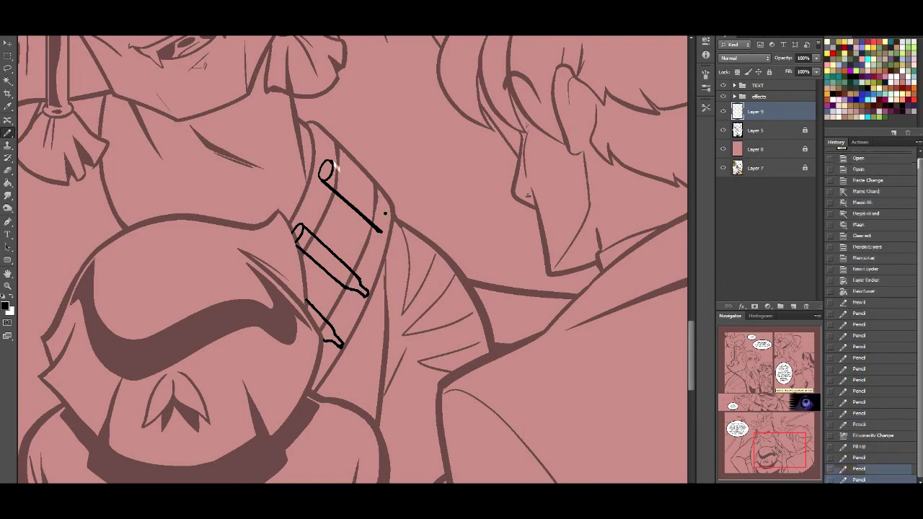
pyautogui.keyDown('shift'); pyautogui.click(328, 161); pyautogui.keyUp('shift')
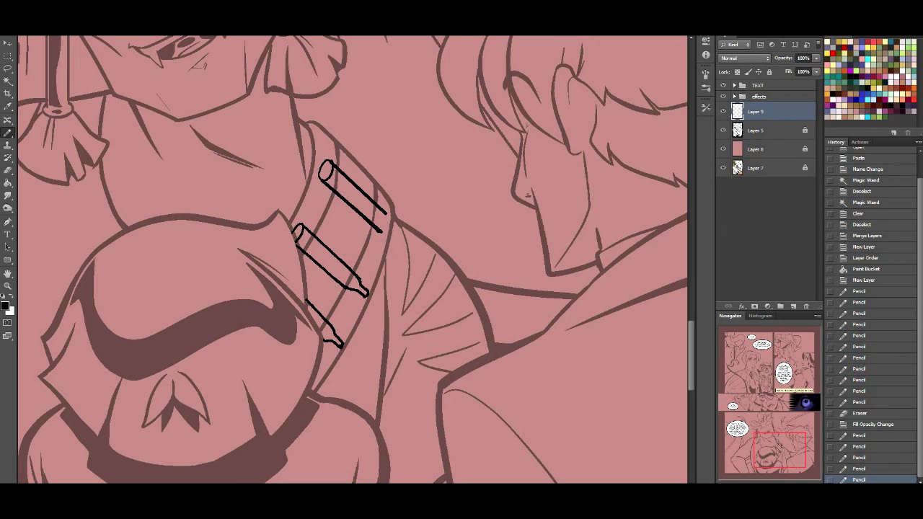
pyautogui.moveTo(321, 126); pyautogui.dragTo(328, 134)
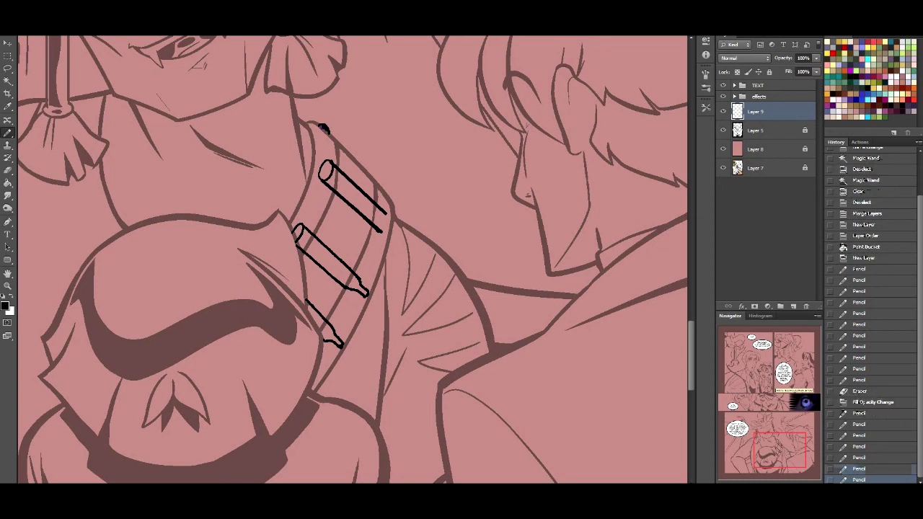
pyautogui.moveTo(322, 127); pyautogui.dragTo(382, 186)
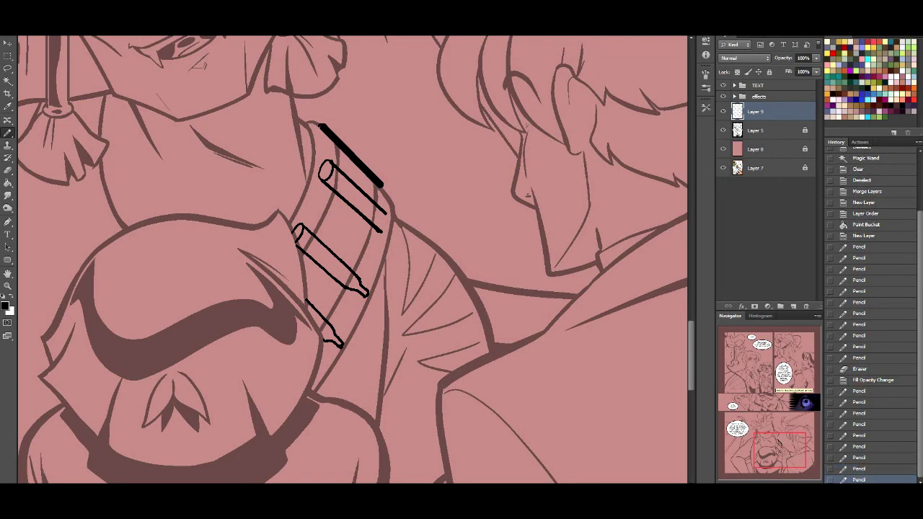
# Draw curved rim lines across both ends of the topmost and middle bullets.
pyautogui.moveTo(345, 179)
pyautogui.mouseDown()
pyautogui.moveTo(337, 191)
pyautogui.moveTo(382, 221)
pyautogui.moveTo(372, 228)
pyautogui.mouseUp()
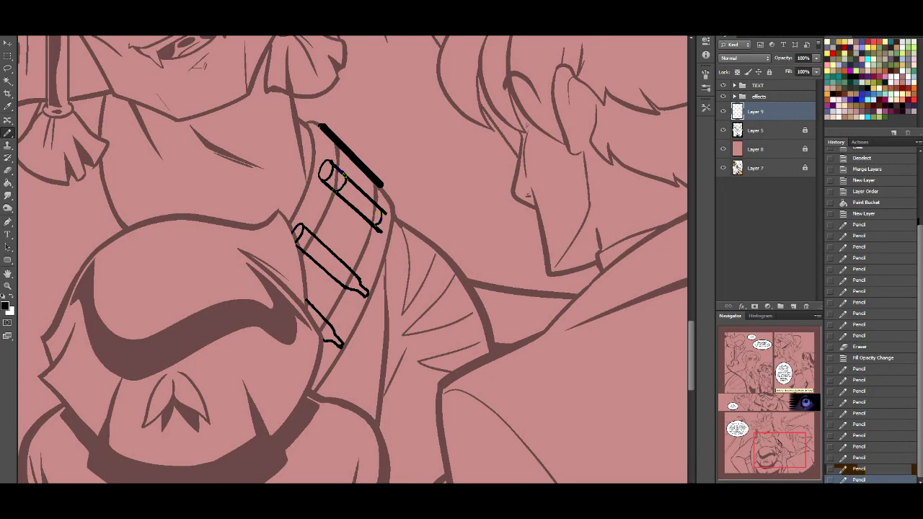
pyautogui.moveTo(341, 289)
pyautogui.mouseDown()
pyautogui.moveTo(356, 281)
pyautogui.moveTo(353, 271)
pyautogui.mouseUp()
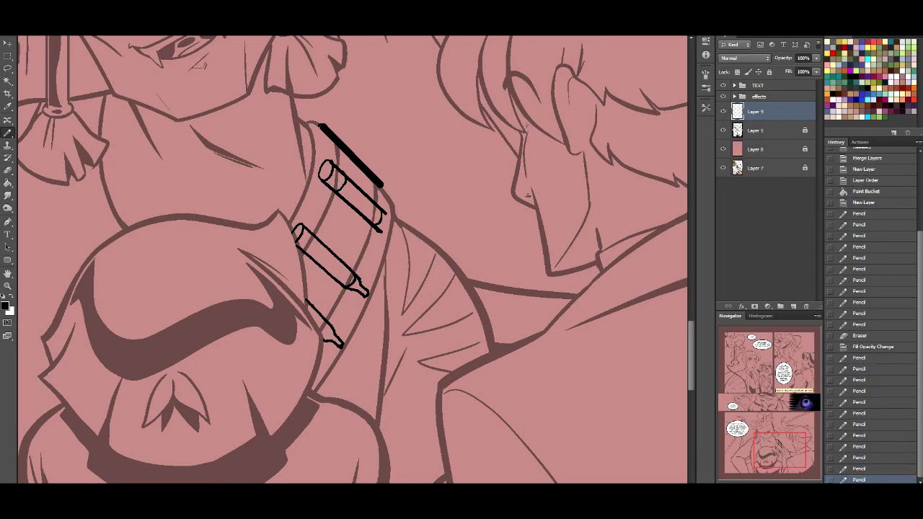
pyautogui.moveTo(298, 246); pyautogui.dragTo(310, 231)
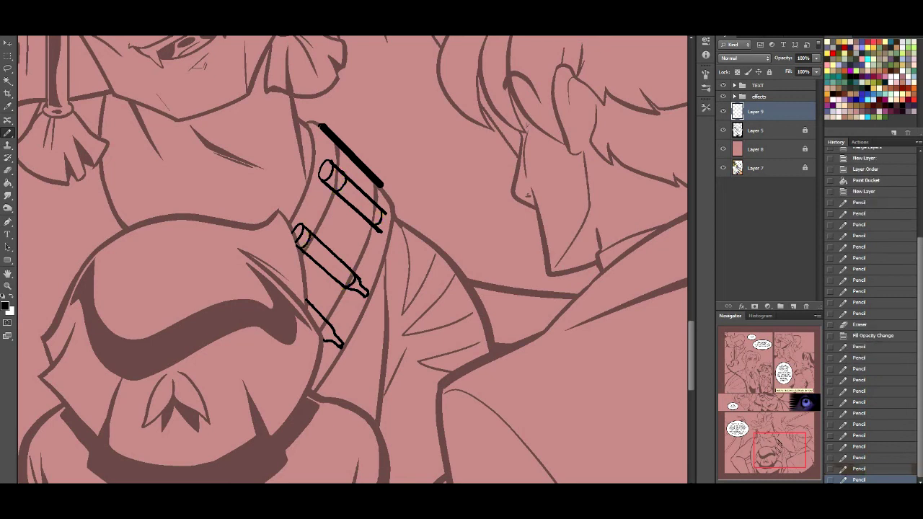
pyautogui.hotkey('ctrl', 'z')
pyautogui.moveTo(301, 250); pyautogui.dragTo(312, 234)
# Draw the topmost bullet's pointed tip and clean up the bullet outlines.
pyautogui.moveTo(382, 229); pyautogui.dragTo(392, 233)
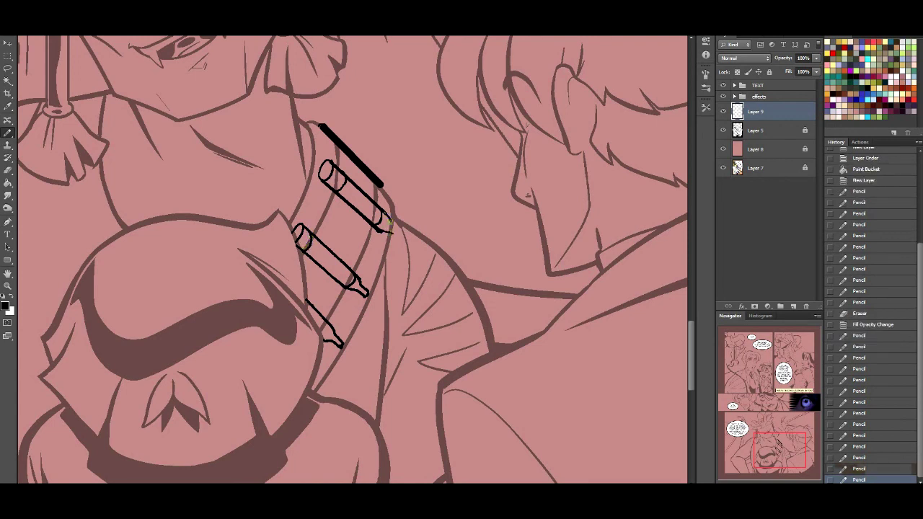
pyautogui.moveTo(385, 212); pyautogui.dragTo(405, 240)
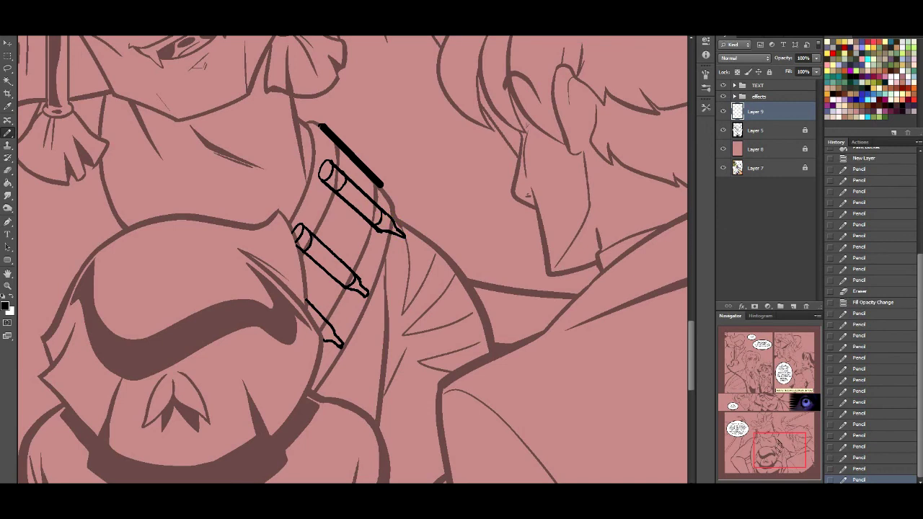
pyautogui.press('e')
pyautogui.press('b')
pyautogui.moveTo(332, 162); pyautogui.dragTo(343, 172)
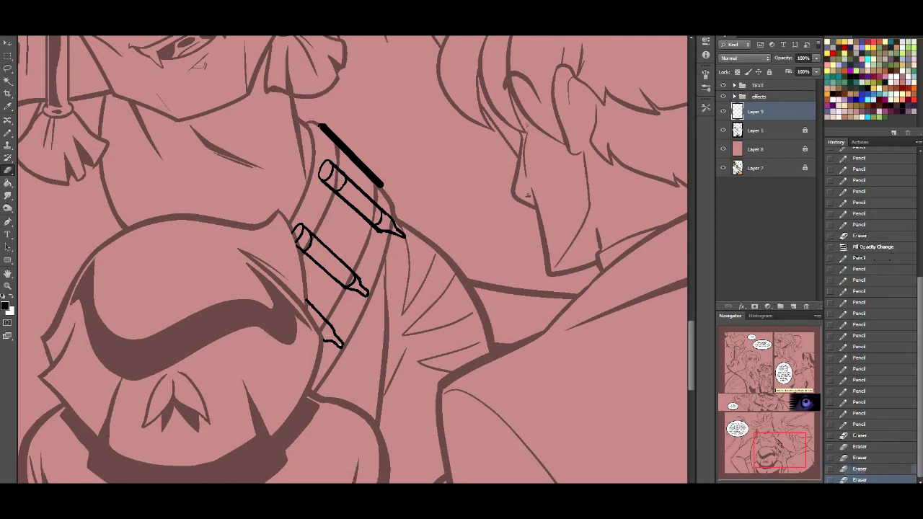
# Add a curved rim line to the lowest bullet, then erase the topmost bullet's tip and redraw it sharper.
pyautogui.press('b')
pyautogui.moveTo(320, 333); pyautogui.dragTo(328, 321)
pyautogui.press('e')
pyautogui.moveTo(401, 235); pyautogui.dragTo(402, 233)
pyautogui.press('b')
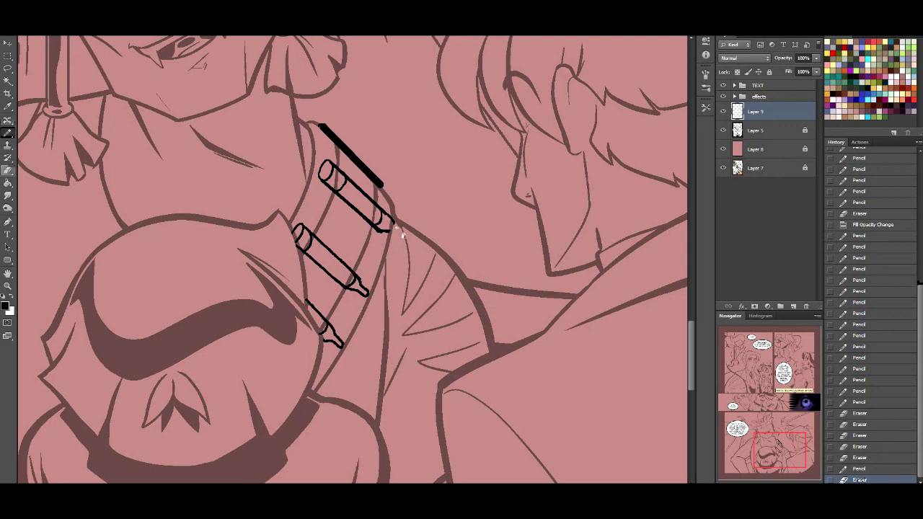
pyautogui.press('b')
pyautogui.moveTo(390, 231); pyautogui.dragTo(408, 240)
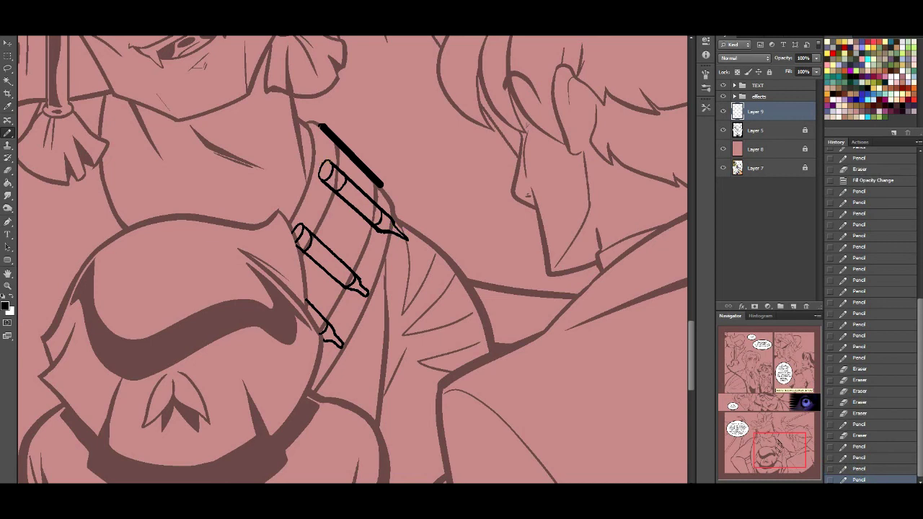
# Reshape the middle and lowest bullets' blunt tips into sharp points, erasing the excess line inside them.
pyautogui.moveTo(324, 161); pyautogui.dragTo(333, 165)
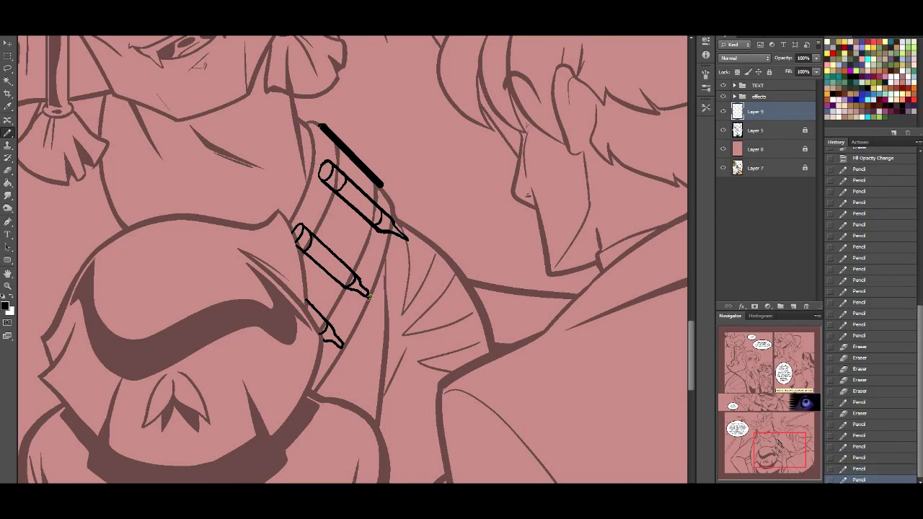
pyautogui.click(368, 295)
pyautogui.click(367, 295)
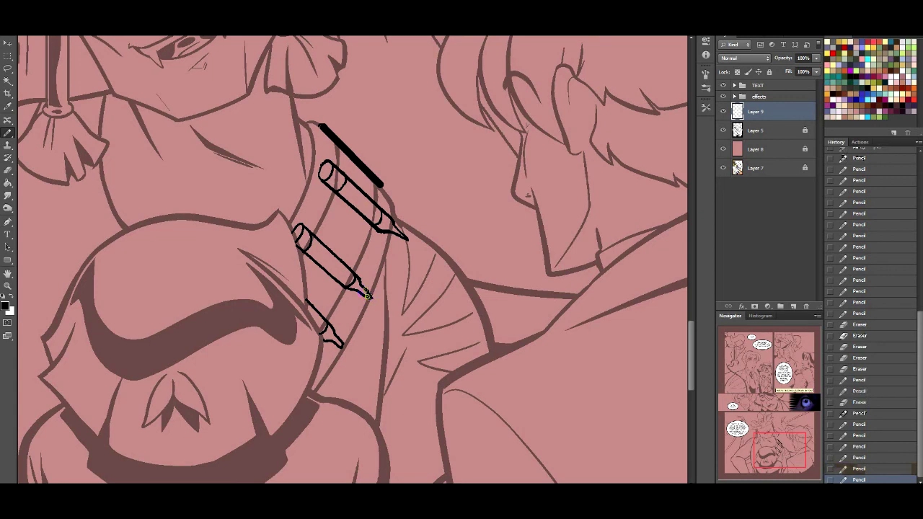
pyautogui.moveTo(345, 349)
pyautogui.mouseDown()
pyautogui.moveTo(339, 339)
pyautogui.moveTo(343, 349)
pyautogui.mouseUp()
pyautogui.press('e')
pyautogui.moveTo(367, 296); pyautogui.dragTo(369, 294)
pyautogui.click(340, 343)
pyautogui.click(341, 343)
pyautogui.click(340, 343)
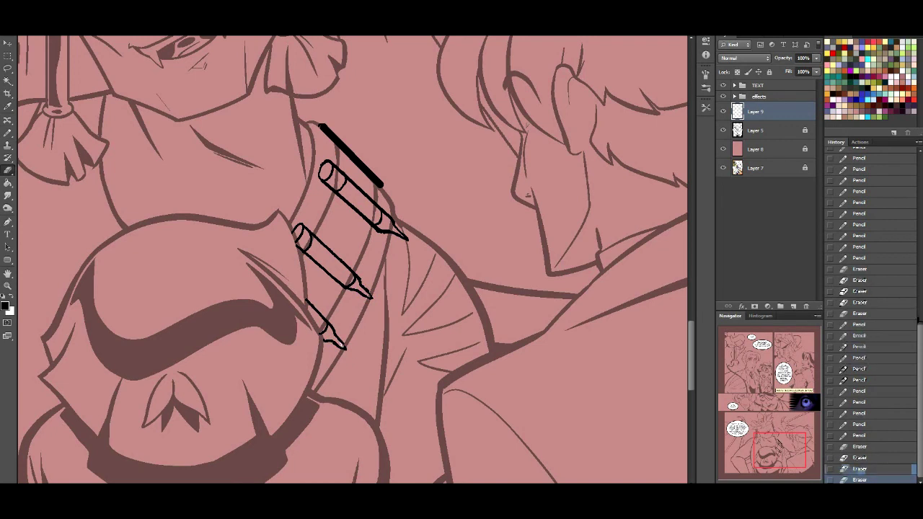
pyautogui.press('b')
pyautogui.click(343, 346)
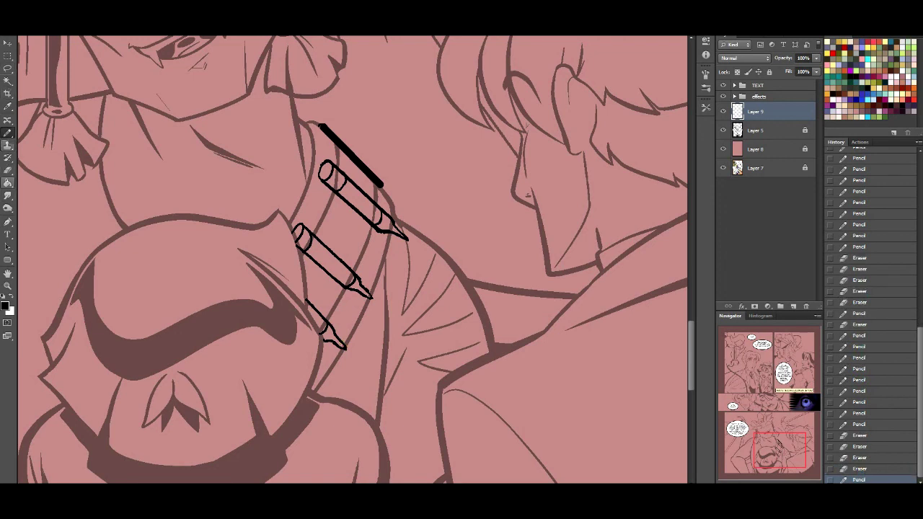
# Unlock Layer 5 and erase the original strap lines that cross inside the topmost and middle bullets.
pyautogui.click(750, 130)
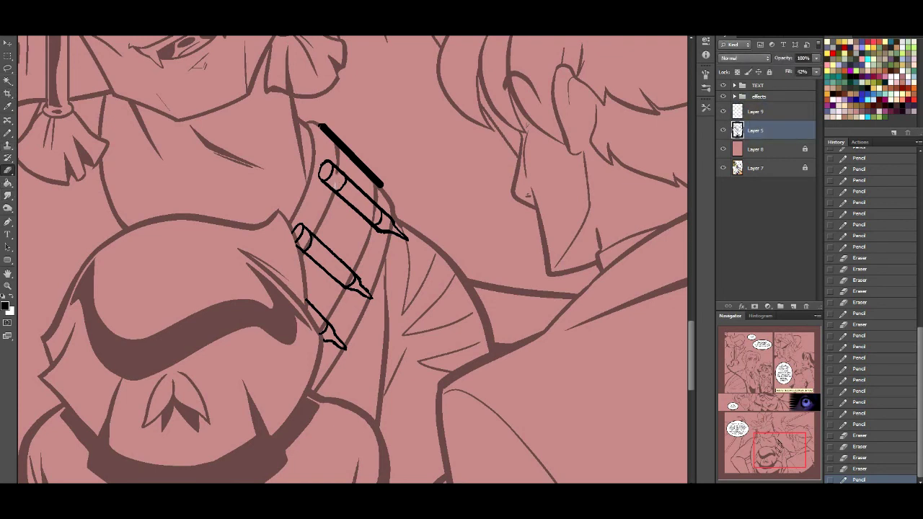
pyautogui.moveTo(335, 185); pyautogui.dragTo(336, 176)
pyautogui.moveTo(373, 222); pyautogui.dragTo(374, 210)
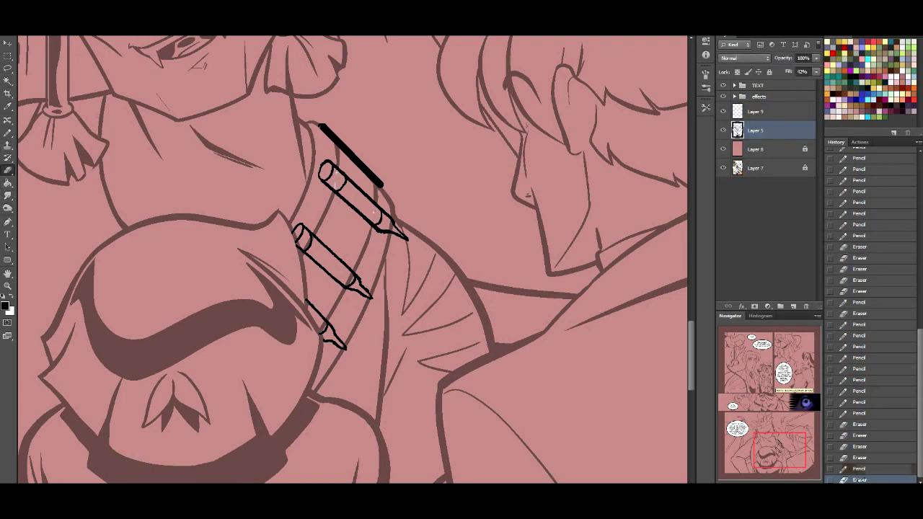
pyautogui.moveTo(309, 243); pyautogui.dragTo(311, 237)
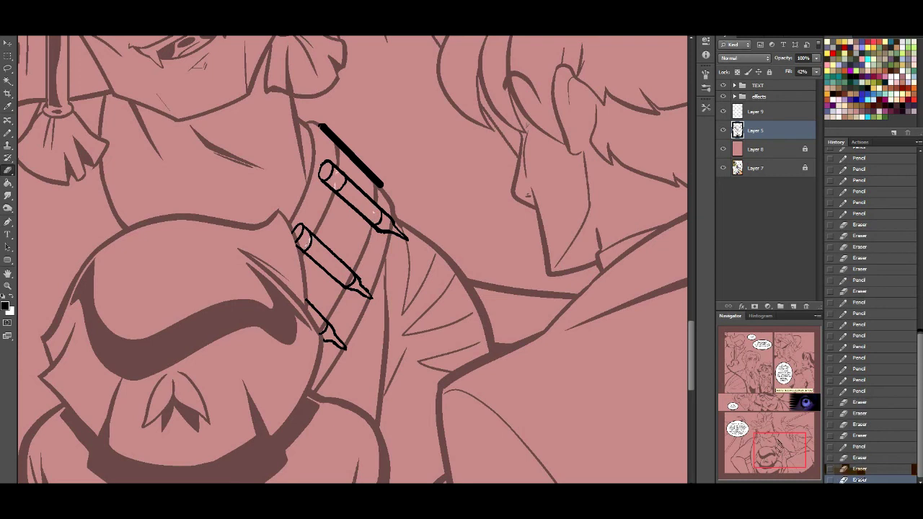
pyautogui.click(351, 277)
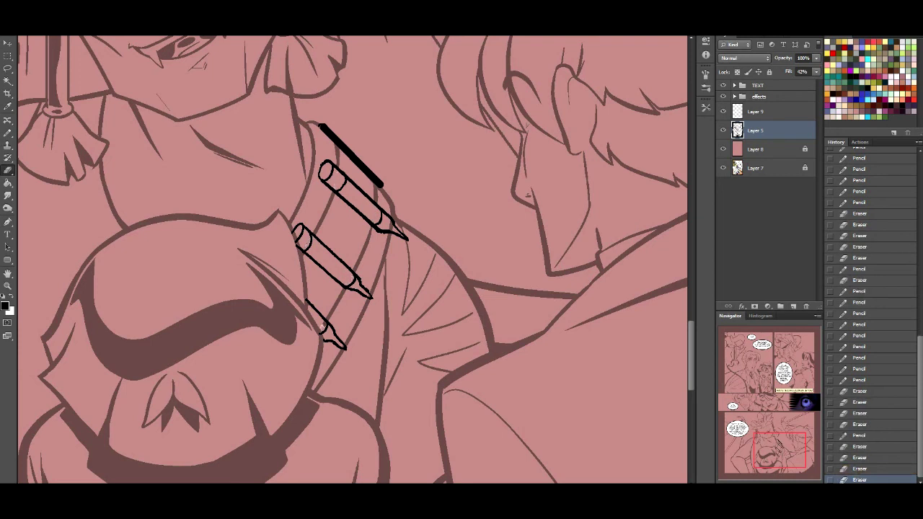
# Erase the remaining strap-line bits inside the lowest bullet and the topmost bullet's tip on Layer 5.
pyautogui.click(322, 327)
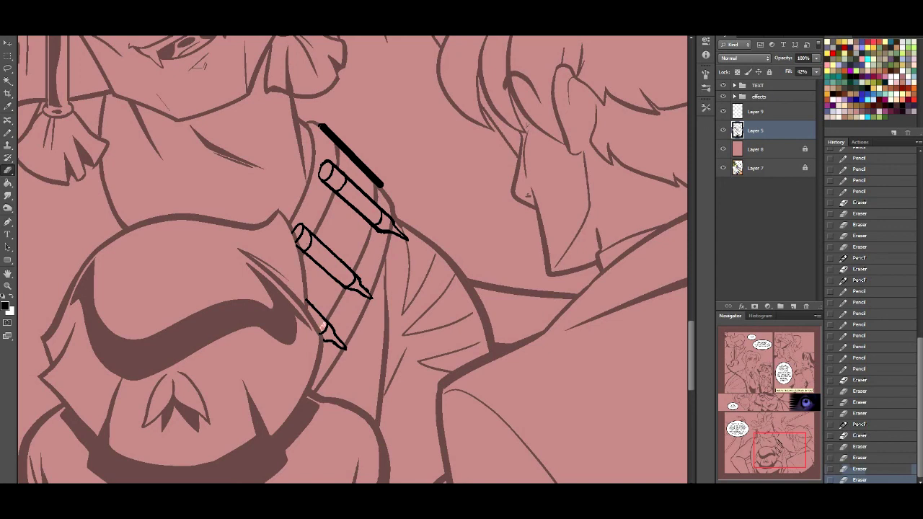
pyautogui.click(392, 225)
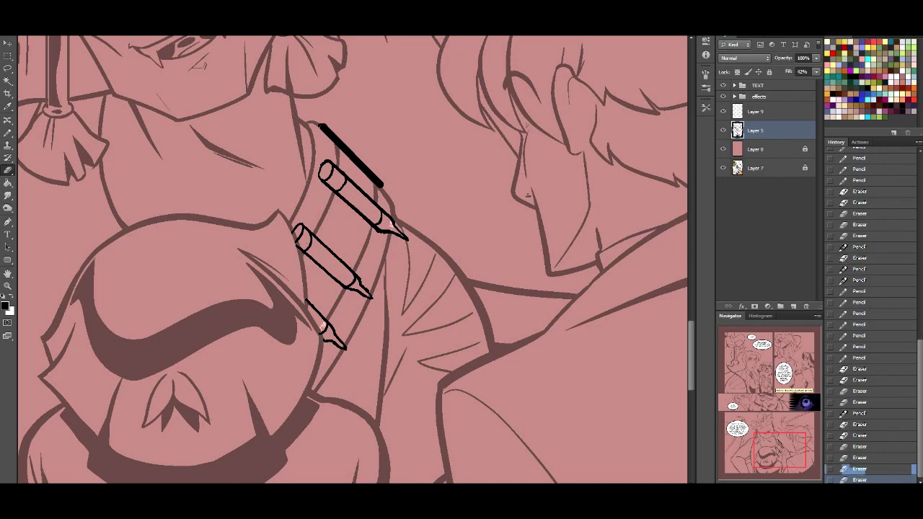
pyautogui.click(322, 327)
pyautogui.click(322, 326)
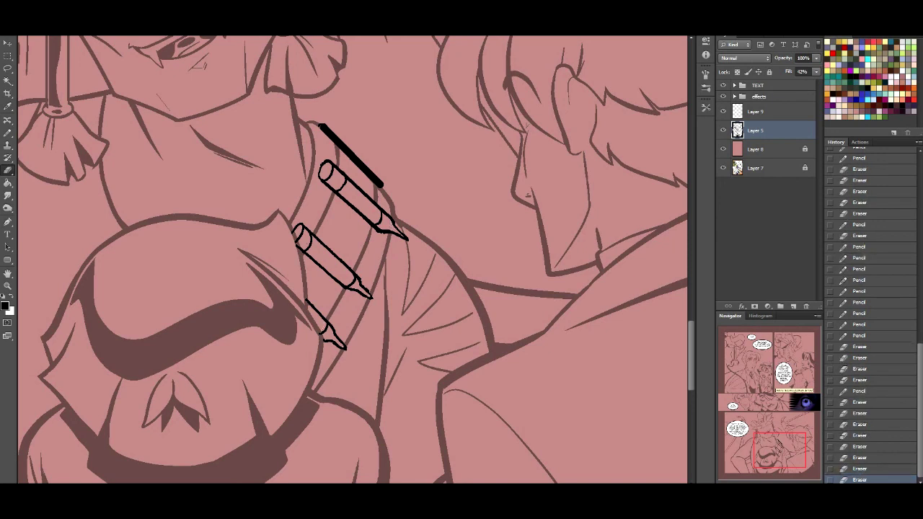
pyautogui.hotkey('alt', ']')
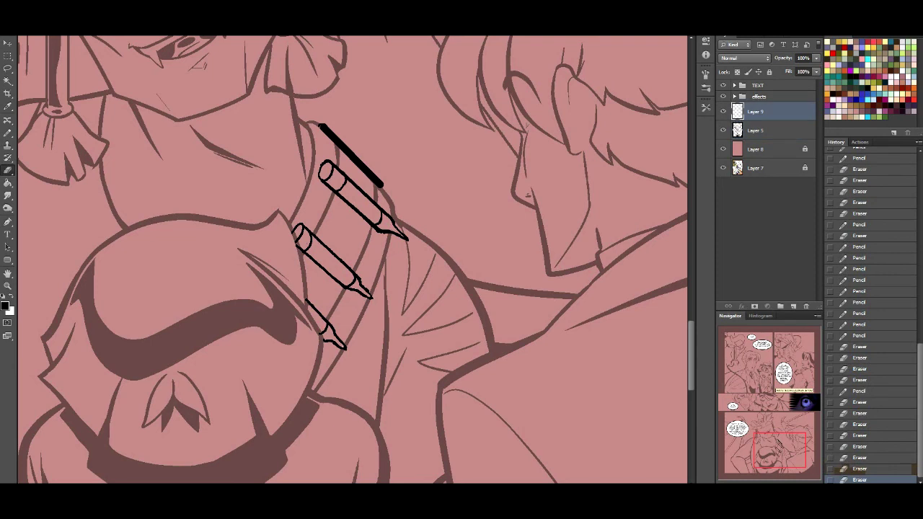
pyautogui.hotkey('ctrl', 'e')
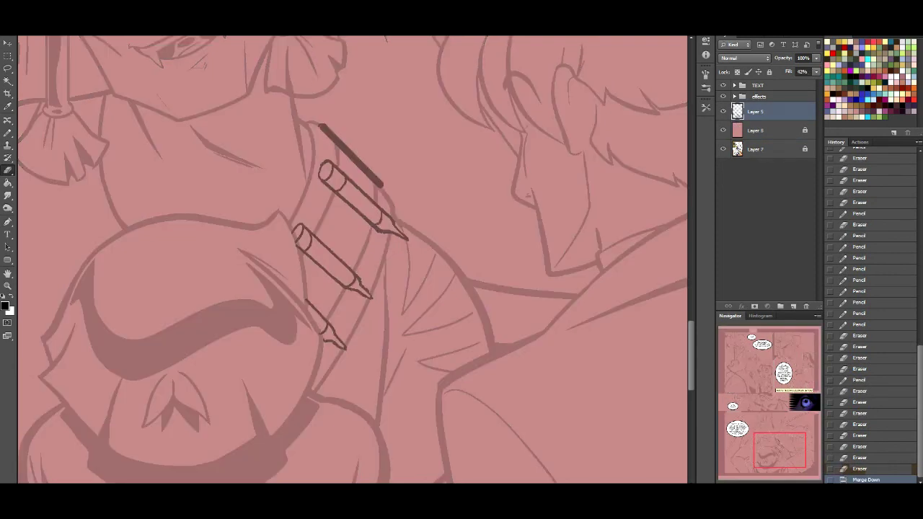
pyautogui.hotkey('ctrl', 'z')
pyautogui.hotkey('alt', '[')
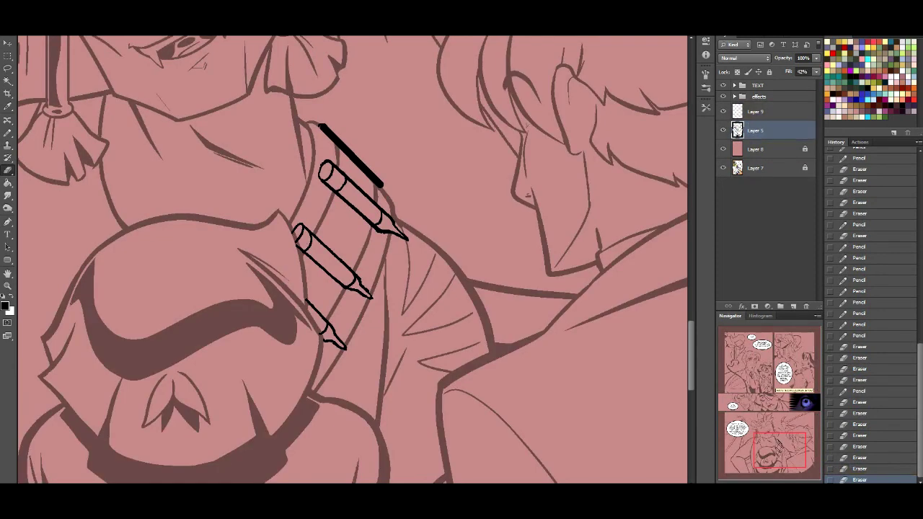
# Set Layer 5's fill to 100% and merge Layer 9 down into it.
pyautogui.hotkey('shift', '0')
pyautogui.hotkey('alt', ']')
pyautogui.hotkey('ctrl', 'e')
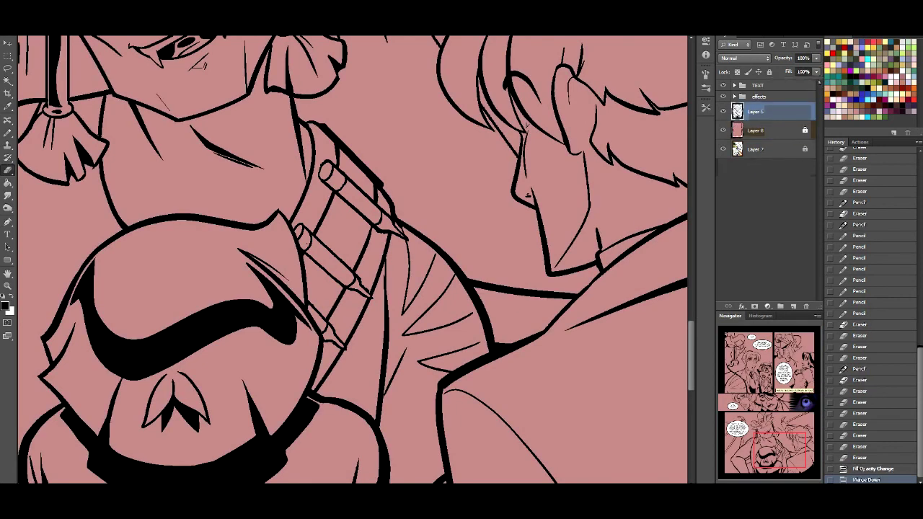
# Duplicate Layer 5, lock and hide the copy, and make the original Layer 5 active for filling.
pyautogui.press('g')
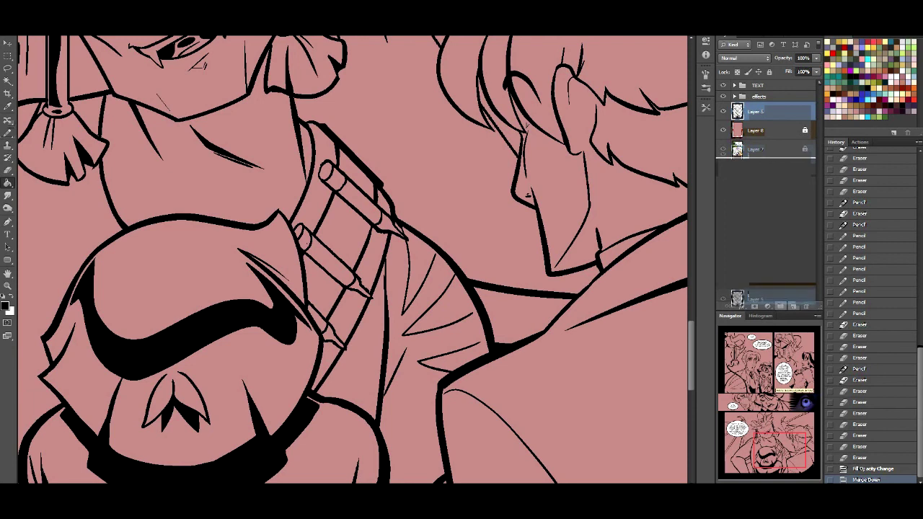
pyautogui.hotkey('ctrl', 'j')
pyautogui.click(770, 72)
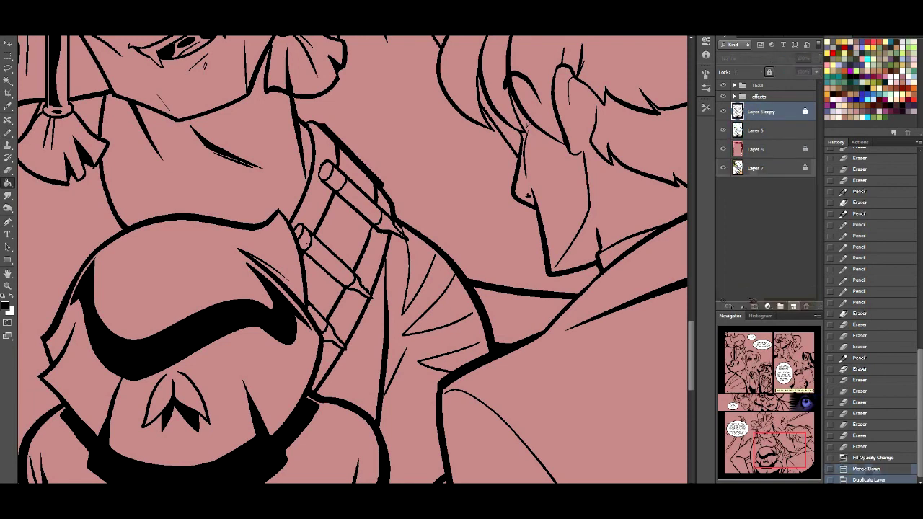
pyautogui.click(723, 111)
pyautogui.click(756, 130)
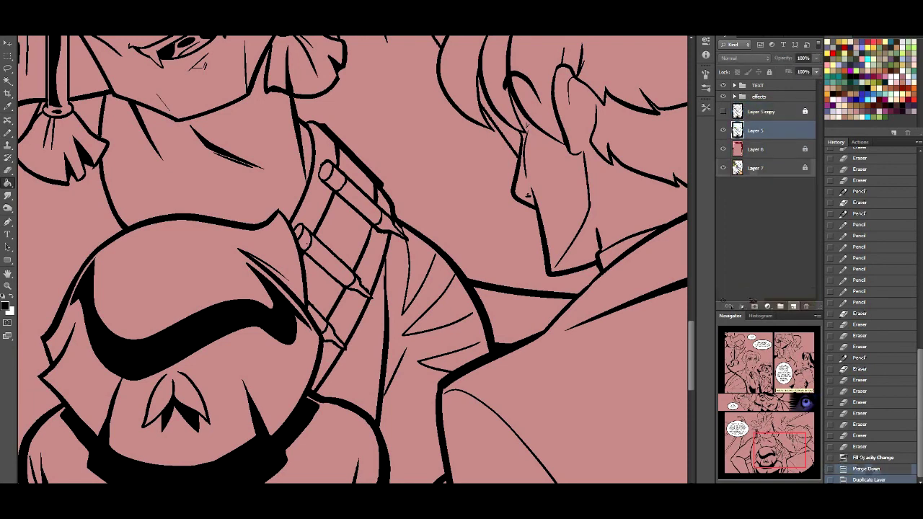
# Choose a golden yellow fill colour, then switch to Lazy Nezumi Pro, disable its processing and dismiss its window.
pyautogui.hotkey('ctrl', '-')
pyautogui.hotkey('ctrl', '-')
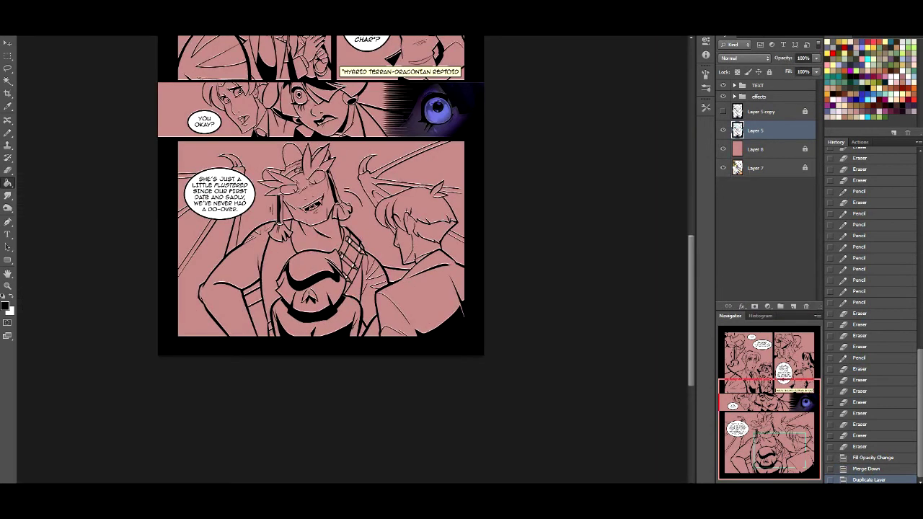
pyautogui.click(838, 54)
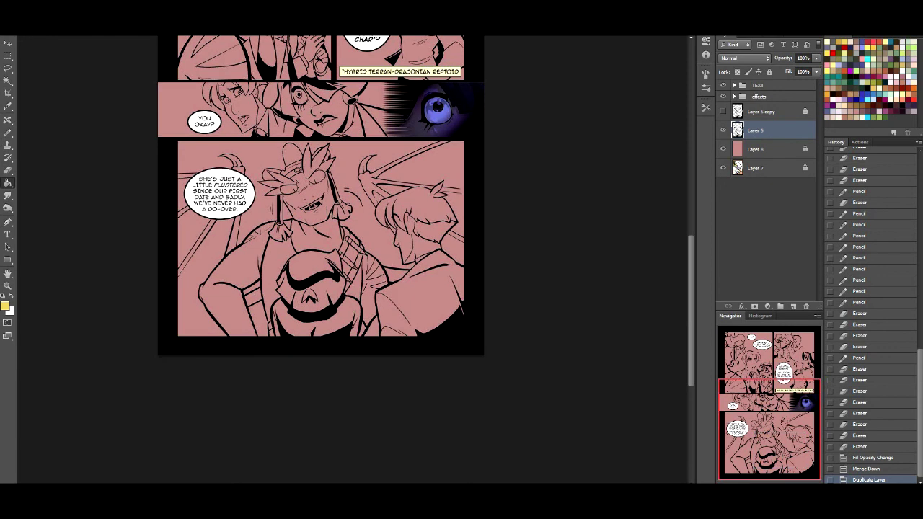
pyautogui.hotkey('alt', 'Tab')
pyautogui.click(523, 173)
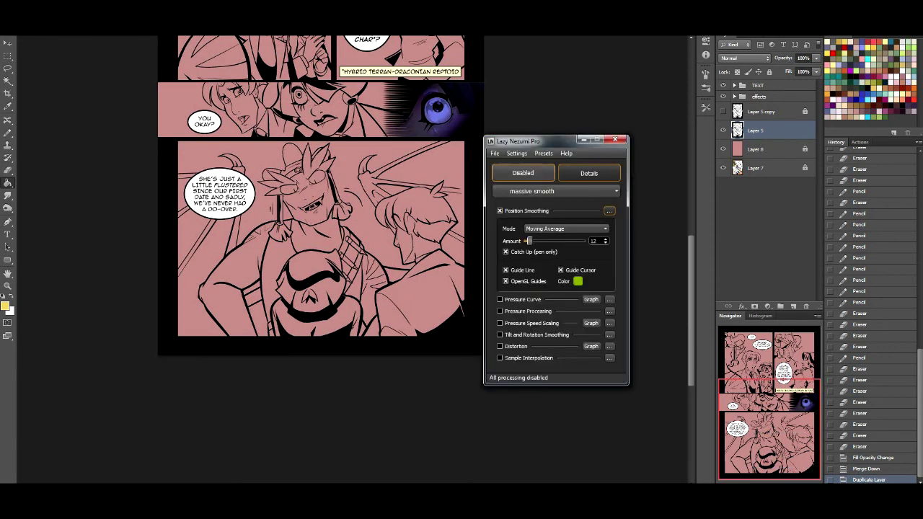
pyautogui.click(624, 137)
# Fill the short-haired man's hair with golden yellow in the middle and bottom panels, including the small separate strands.
pyautogui.moveTo(486, 135); pyautogui.dragTo(551, 268)
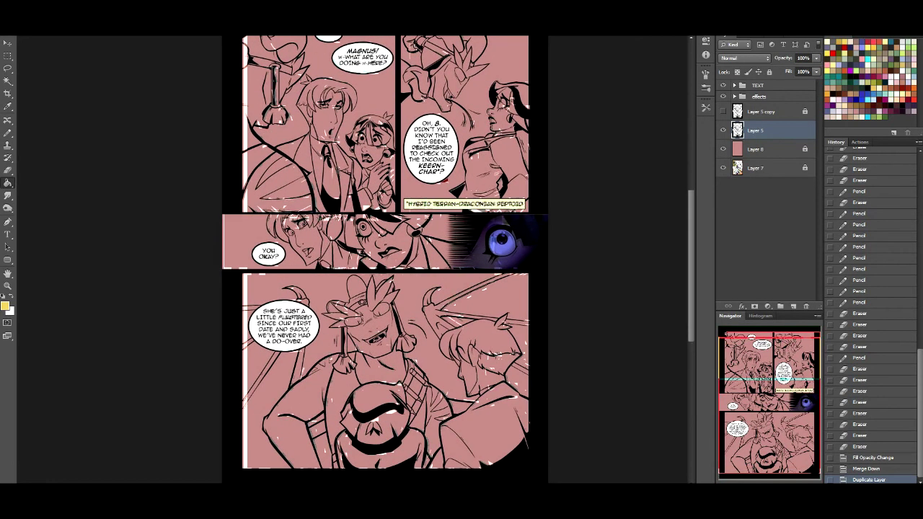
pyautogui.click(328, 98)
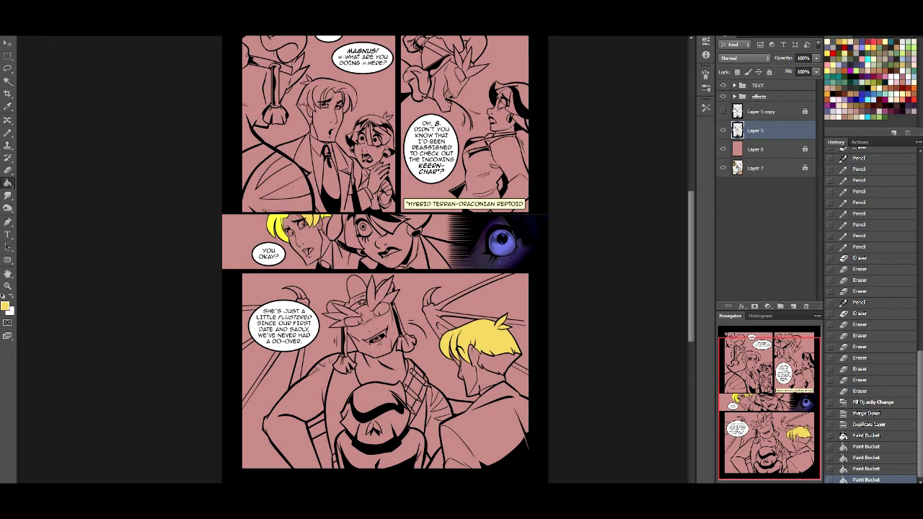
pyautogui.scroll(5, 352, 267)
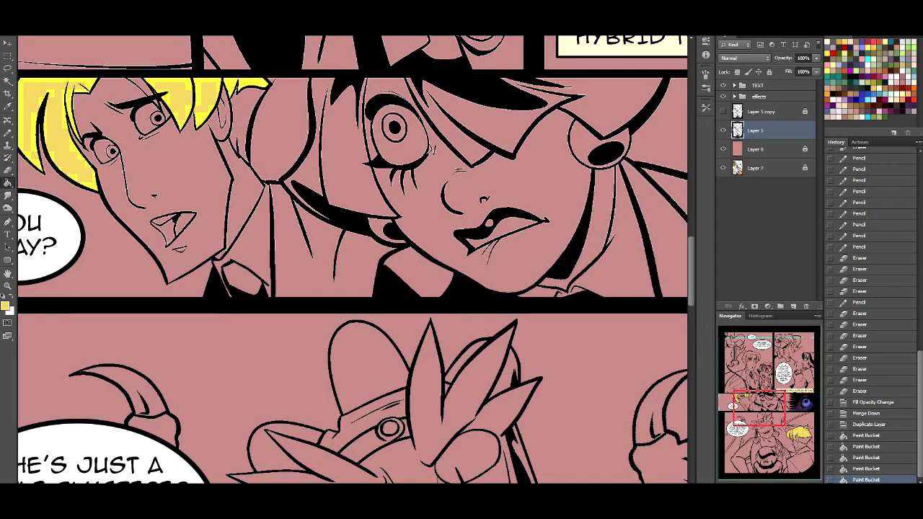
pyautogui.moveTo(288, 180); pyautogui.dragTo(476, 309)
pyautogui.click(328, 214)
pyautogui.click(340, 217)
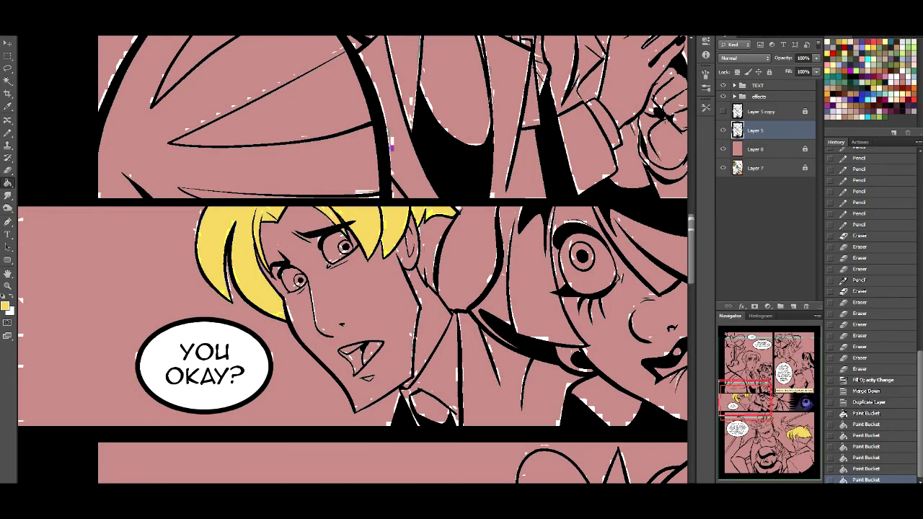
# Close the gaps in the man's jagged hairline in the first panel with yellow Pencil marks, then fill his hair yellow.
pyautogui.scroll(10, 353, 259)
pyautogui.press('b')
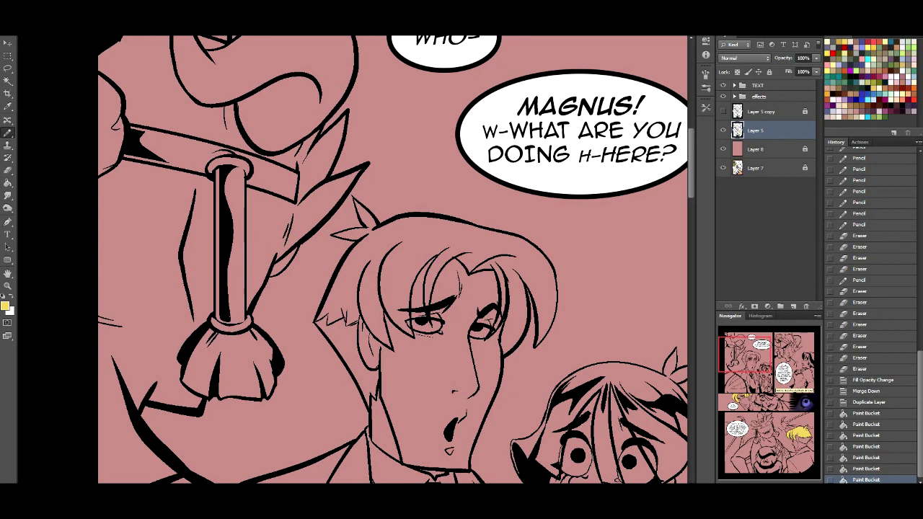
pyautogui.click(326, 315)
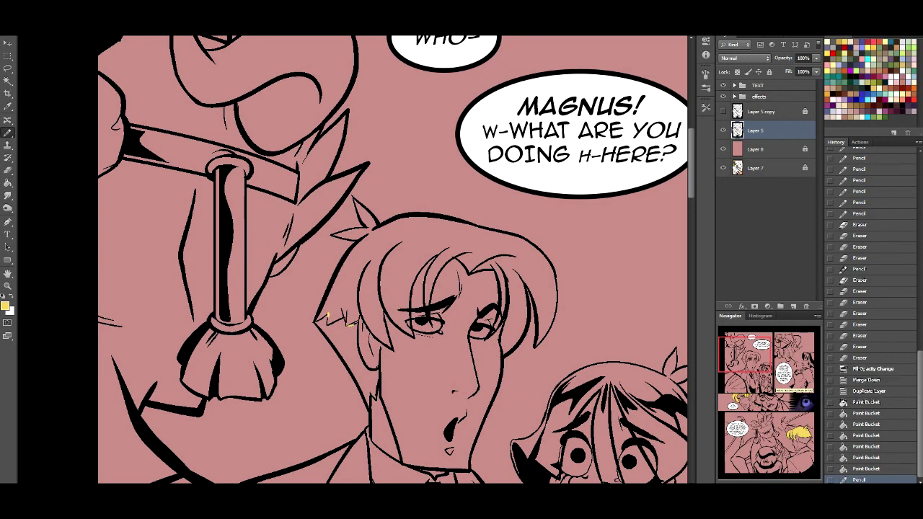
pyautogui.click(351, 325)
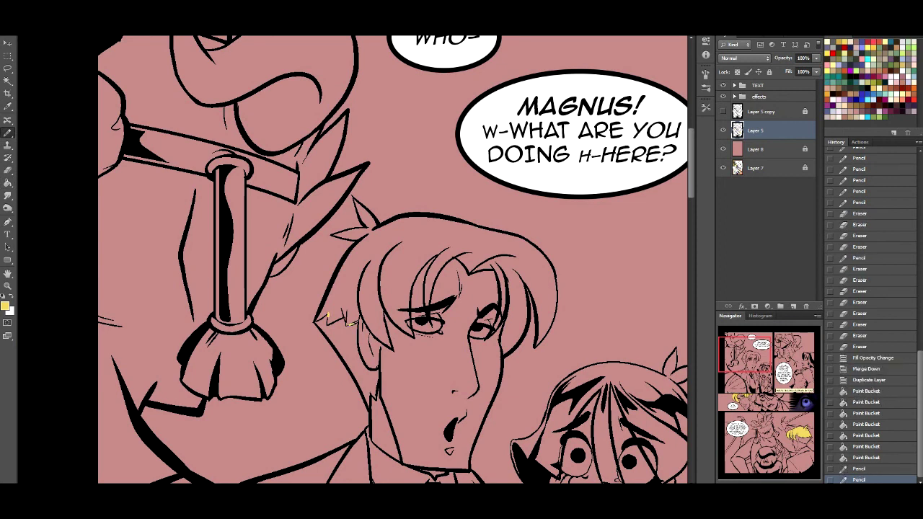
pyautogui.press('g')
pyautogui.click(433, 246)
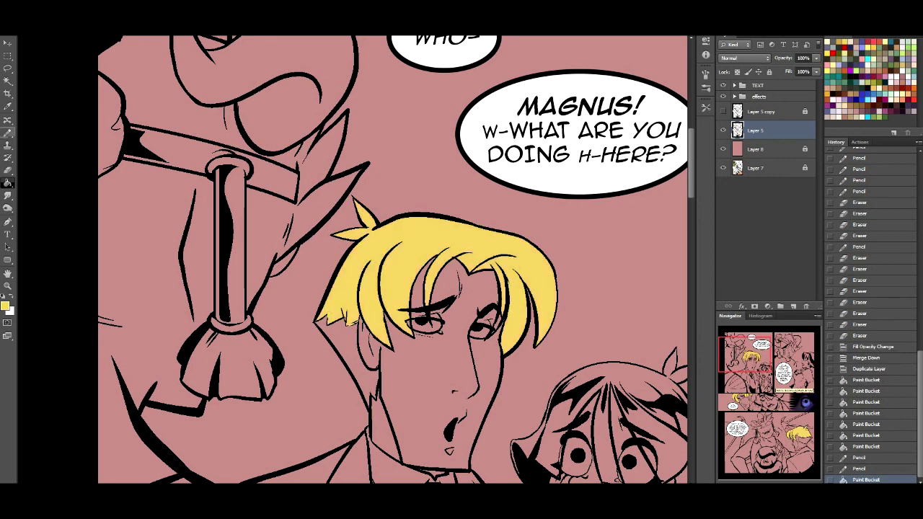
pyautogui.click(498, 323)
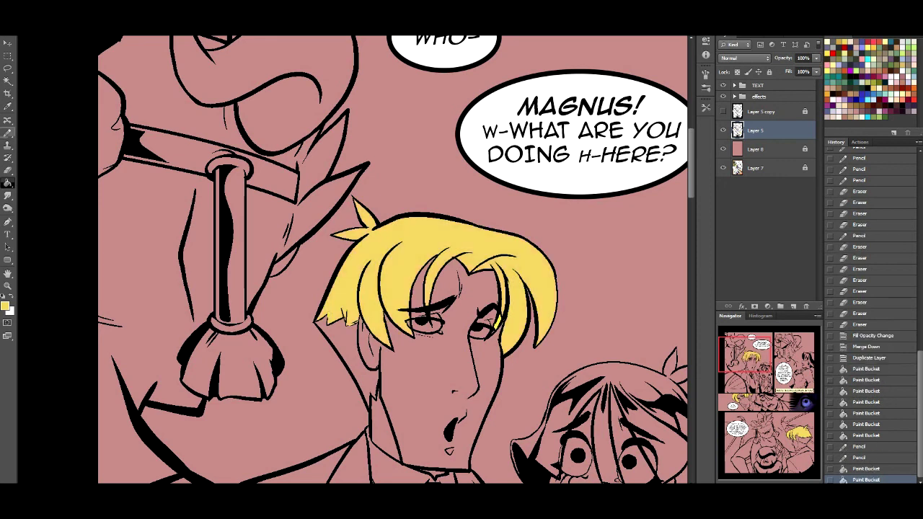
pyautogui.click(504, 328)
# Fill the man's eyes and the frightened woman's eyes and teeth with white in the first panel.
pyautogui.moveTo(651, 188); pyautogui.dragTo(569, 193)
pyautogui.click(344, 331)
pyautogui.click(401, 339)
pyautogui.moveTo(422, 310); pyautogui.dragTo(337, 156)
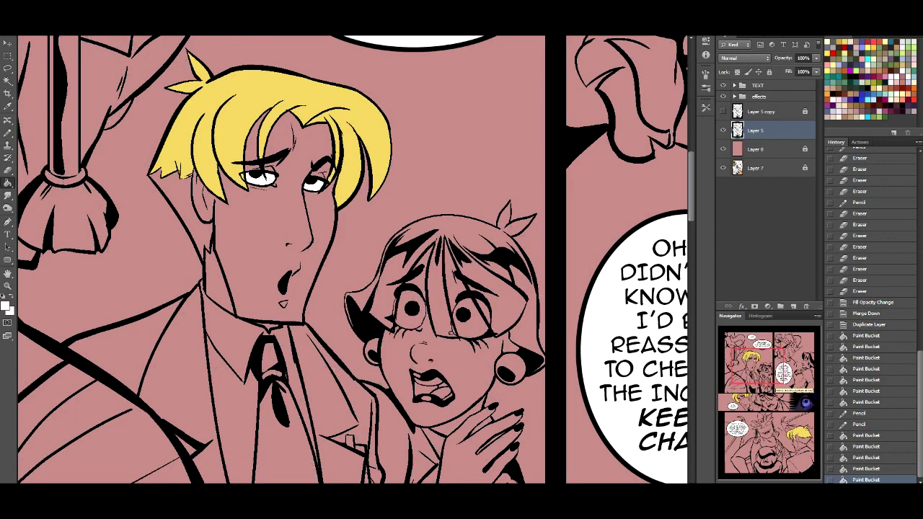
pyautogui.click(411, 310)
pyautogui.click(470, 317)
pyautogui.click(428, 382)
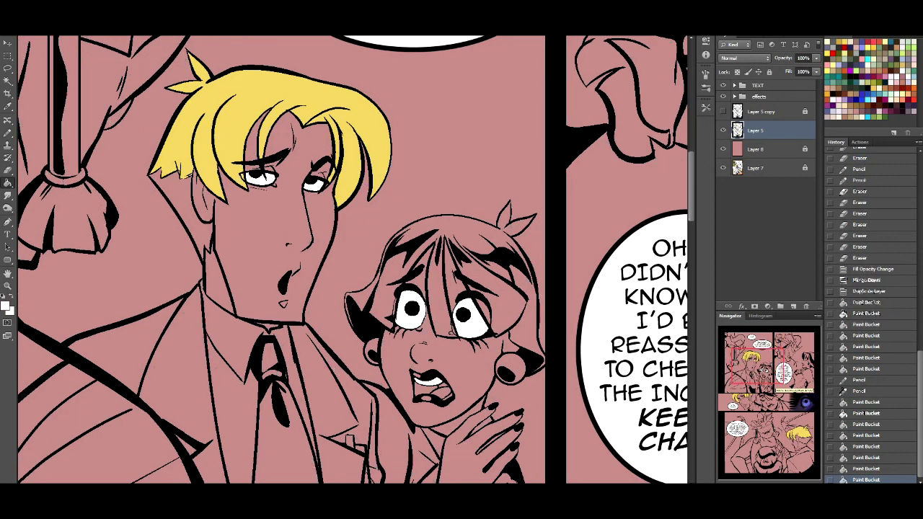
# Fill the man's shirt and the shirt collar and cuffs in the first panel with white.
pyautogui.click(231, 328)
pyautogui.moveTo(349, 441); pyautogui.dragTo(233, 207)
pyautogui.click(321, 295)
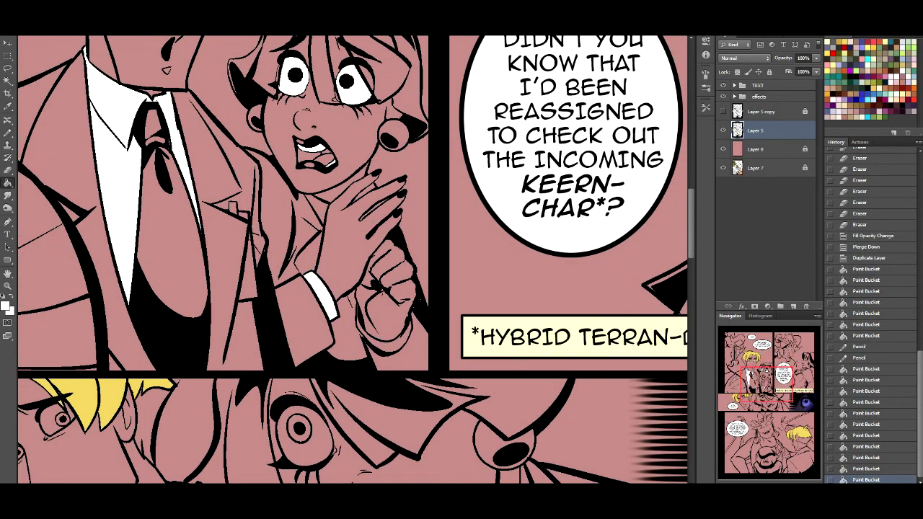
pyautogui.click(248, 278)
pyautogui.click(317, 209)
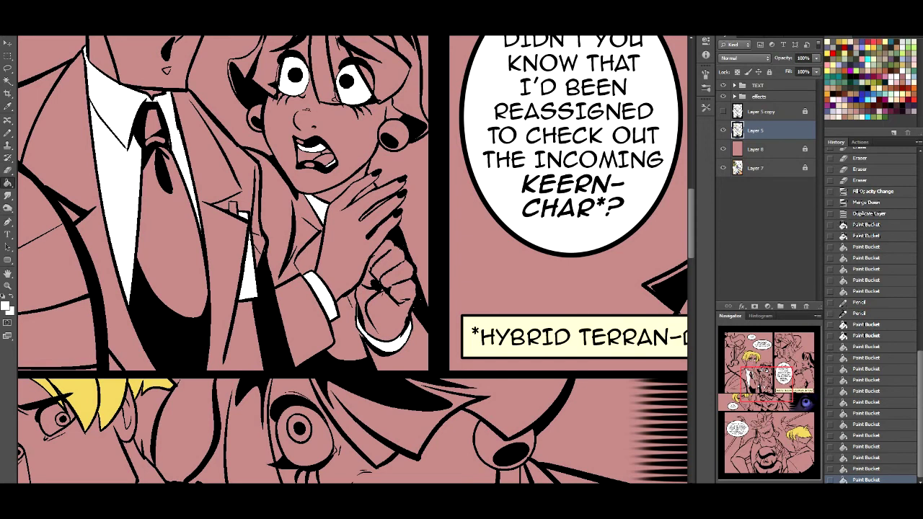
# Fill the woman's eye, teeth and shirt collar with white in the second panel.
pyautogui.moveTo(628, 108)
pyautogui.mouseDown()
pyautogui.moveTo(258, 239)
pyautogui.moveTo(280, 280)
pyautogui.mouseUp()
pyautogui.click(513, 231)
pyautogui.click(465, 173)
pyautogui.click(500, 110)
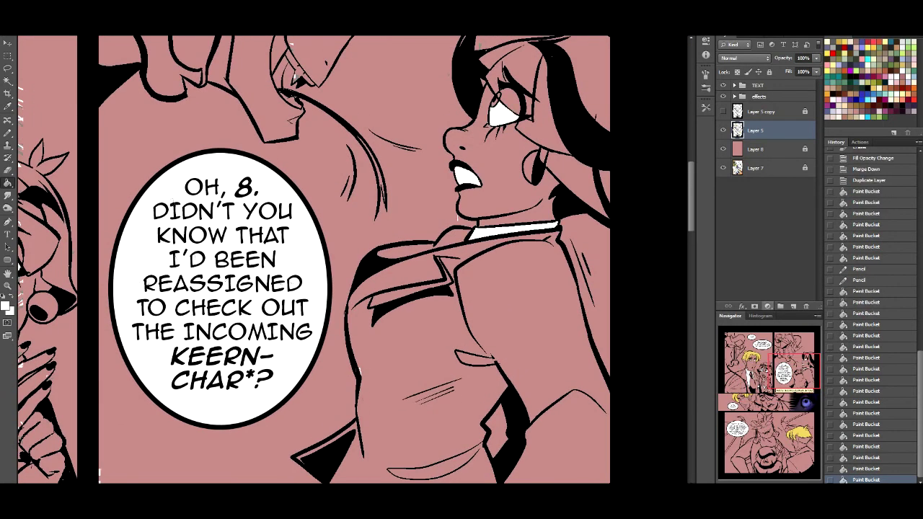
pyautogui.moveTo(459, 275)
pyautogui.mouseDown()
pyautogui.moveTo(420, 165)
pyautogui.moveTo(445, 454)
pyautogui.moveTo(445, 226)
pyautogui.moveTo(459, 213)
pyautogui.mouseUp()
pyautogui.click(100, 331)
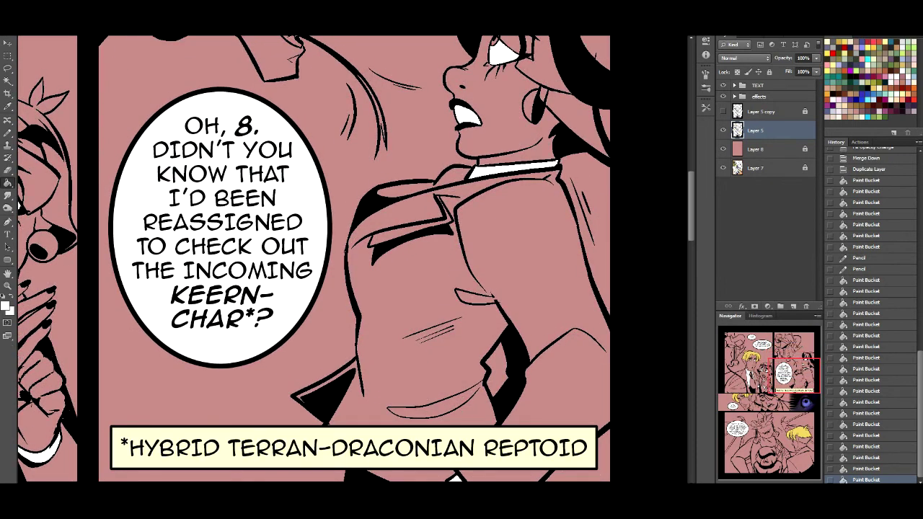
# Fill the horned character's upper and lower teeth with white in the second panel.
pyautogui.moveTo(361, 216); pyautogui.dragTo(410, 395)
pyautogui.moveTo(360, 180); pyautogui.dragTo(422, 411)
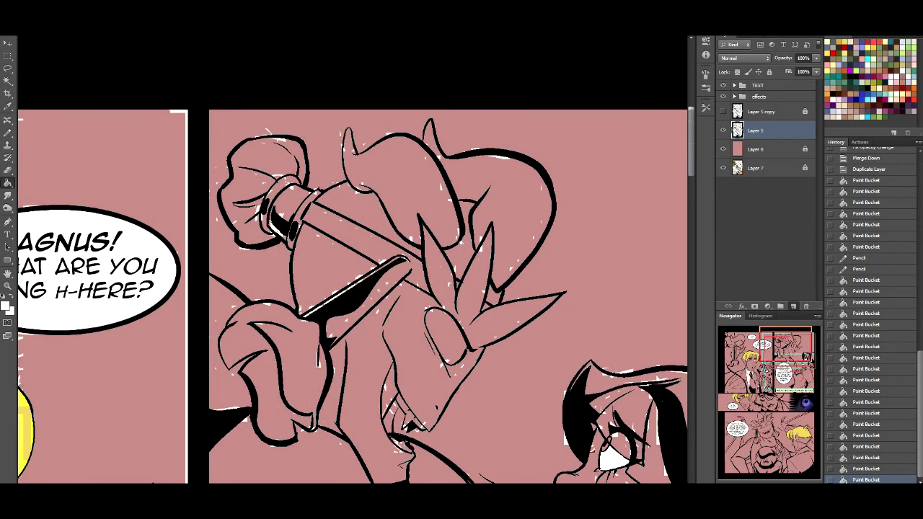
pyautogui.click(408, 418)
pyautogui.click(404, 448)
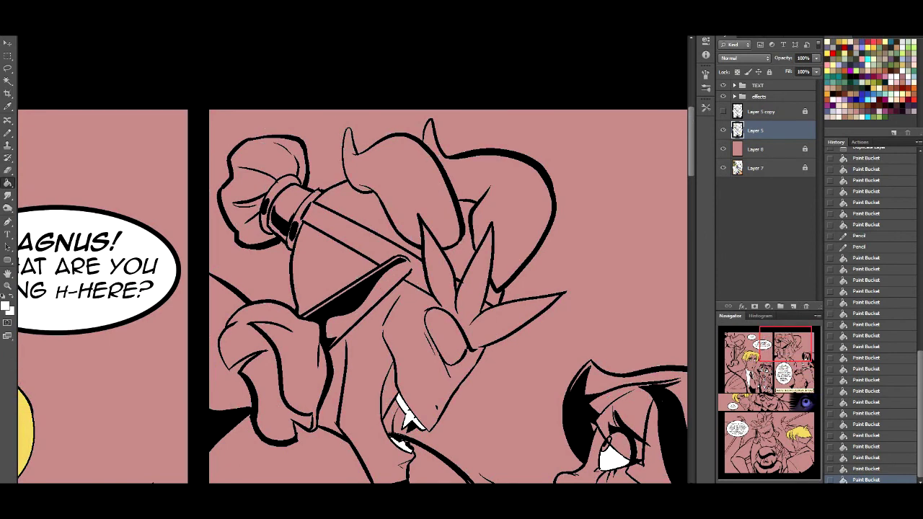
# Close the gap inside the horned character's mouth with a light green Pencil line, then fill the mouth areas light green.
pyautogui.press('b')
pyautogui.click(912, 48)
pyautogui.click(396, 408)
pyautogui.click(395, 409)
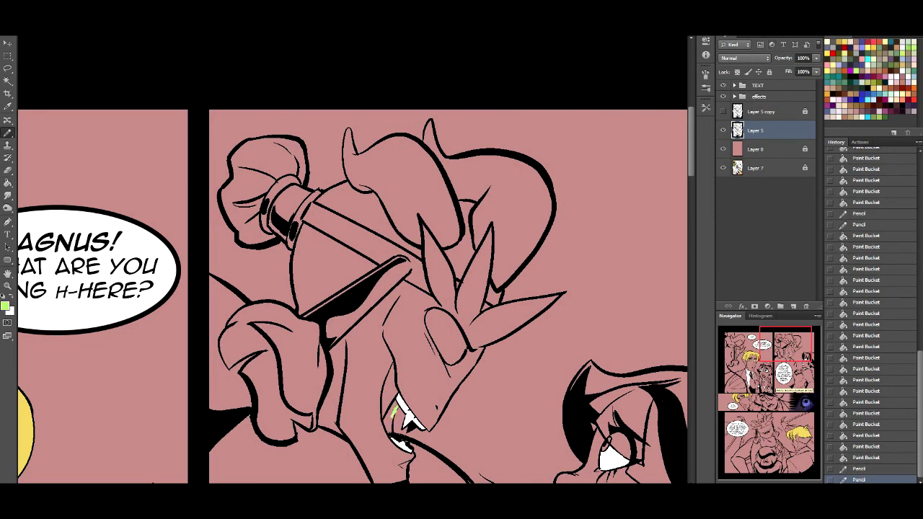
pyautogui.press('g')
pyautogui.click(390, 389)
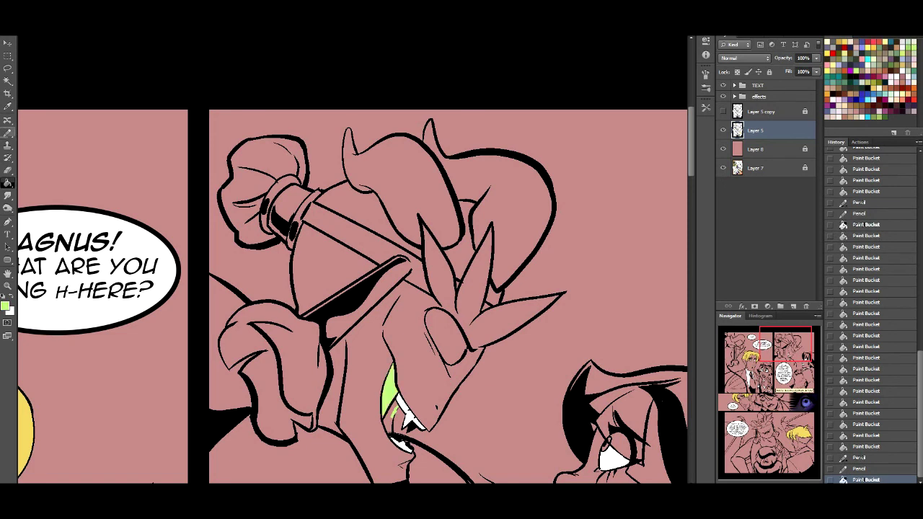
pyautogui.click(392, 422)
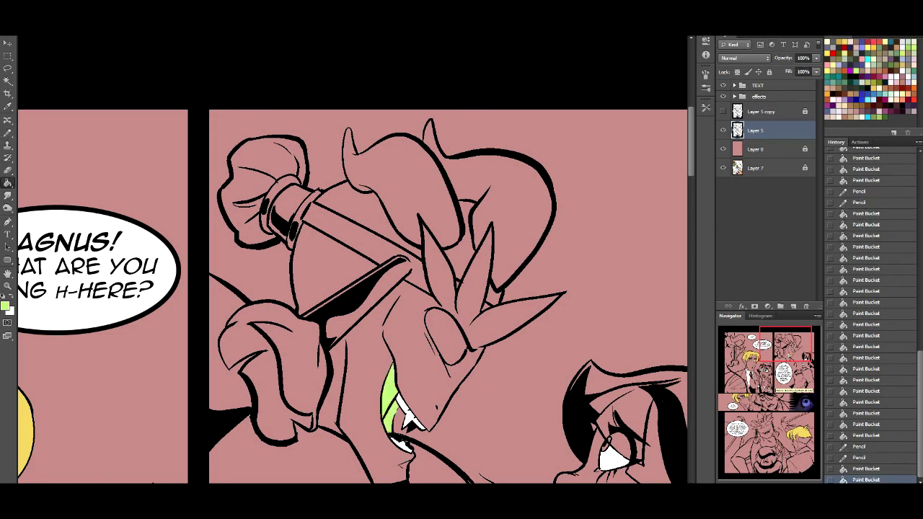
# Fill the woman's teeth and shirt collar with white in the middle panel.
pyautogui.moveTo(613, 453); pyautogui.dragTo(502, 186)
pyautogui.scroll(-15, 501, 186)
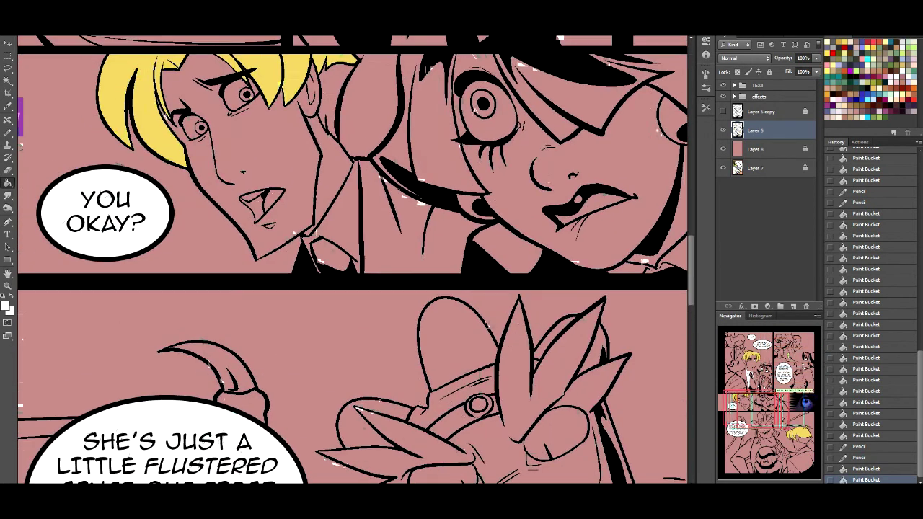
pyautogui.moveTo(597, 199); pyautogui.dragTo(548, 292)
pyautogui.click(548, 292)
pyautogui.click(516, 310)
pyautogui.click(656, 254)
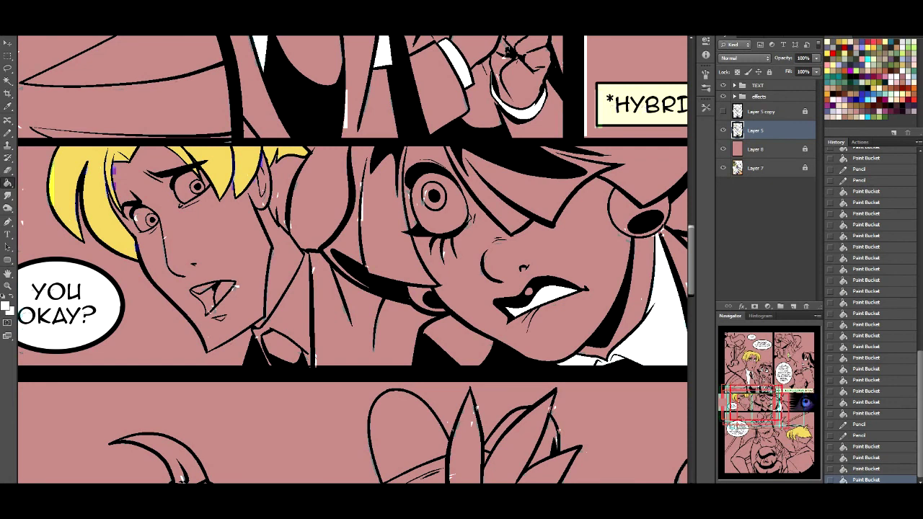
# Fill the blond man's shirt collar, both eyes and teeth with white in the middle panel.
pyautogui.click(304, 303)
pyautogui.click(184, 188)
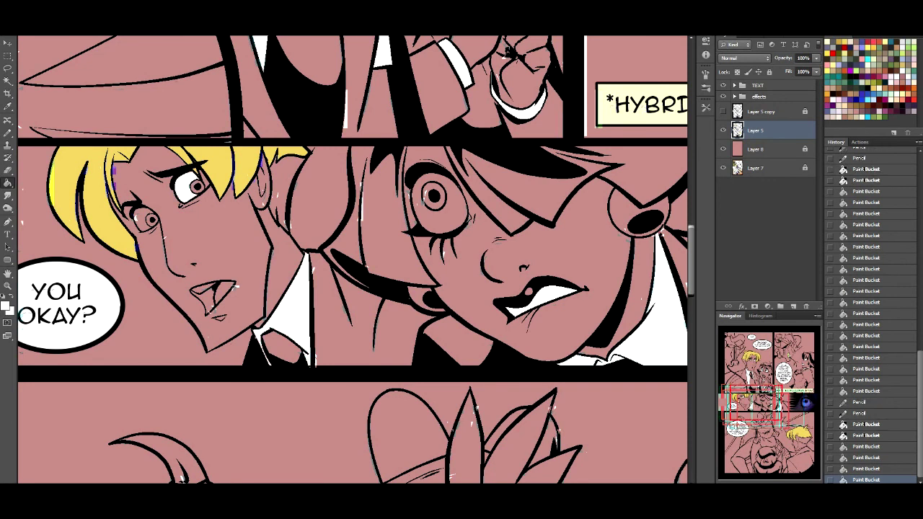
pyautogui.click(141, 220)
pyautogui.click(204, 289)
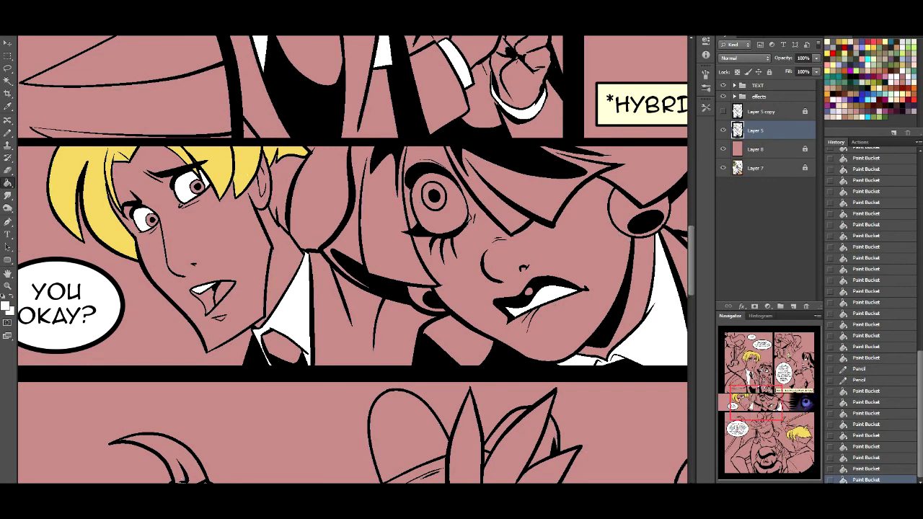
# Fill the horned character's teeth and the blond man's shirt collar with white in the bottom panel.
pyautogui.scroll(-5, 352, 260)
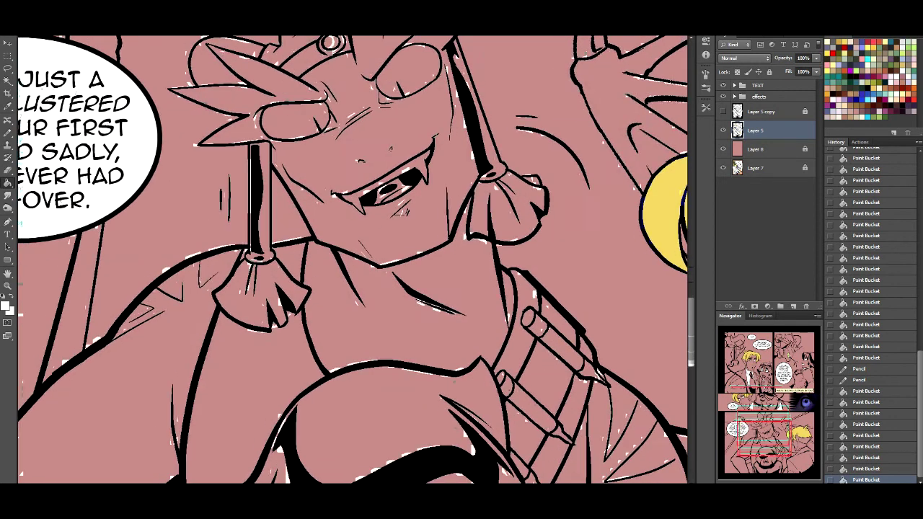
pyautogui.click(393, 183)
pyautogui.scroll(-3, 352, 260)
pyautogui.hscroll(3, 352, 259)
pyautogui.scroll(4, 352, 260)
pyautogui.hscroll(3, 352, 259)
pyautogui.scroll(-4, 352, 259)
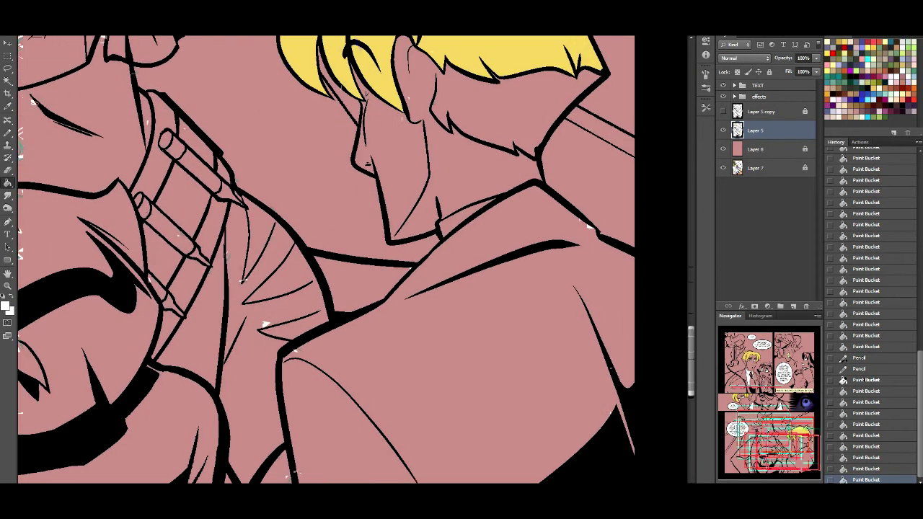
pyautogui.click(462, 217)
# Check the panels across the page for eyes, teeth and collars that still need a white fill.
pyautogui.scroll(5, 352, 259)
pyautogui.hscroll(-3, 352, 260)
pyautogui.scroll(4, 352, 260)
pyautogui.scroll(-4, 352, 260)
pyautogui.scroll(-3, 352, 259)
pyautogui.scroll(2, 352, 259)
pyautogui.scroll(-3, 351, 260)
pyautogui.hscroll(3, 352, 259)
pyautogui.scroll(-2, 352, 260)
pyautogui.hscroll(2, 352, 259)
pyautogui.scroll(1, 352, 260)
pyautogui.hscroll(-2, 352, 259)
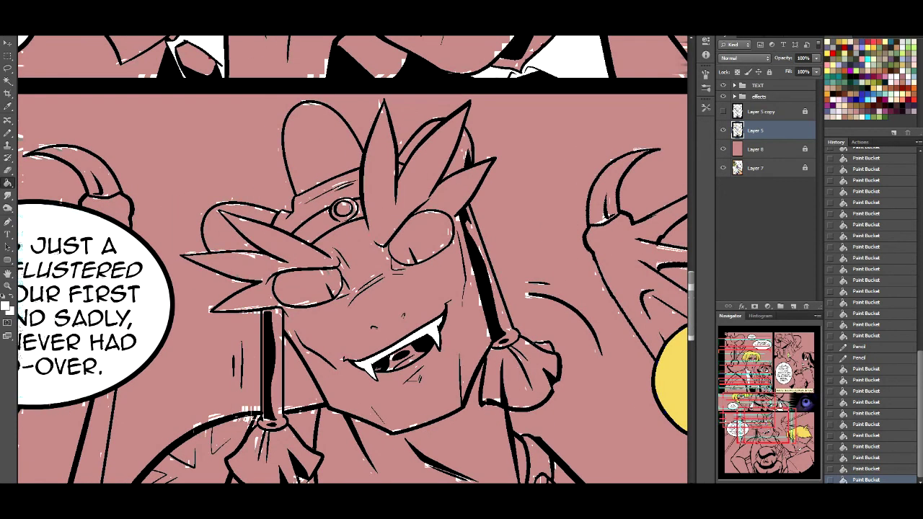
# Choose the Quazky Metal swatch and fill the horned character's headband and two hair tubes with it in the bottom panel.
pyautogui.click(905, 114)
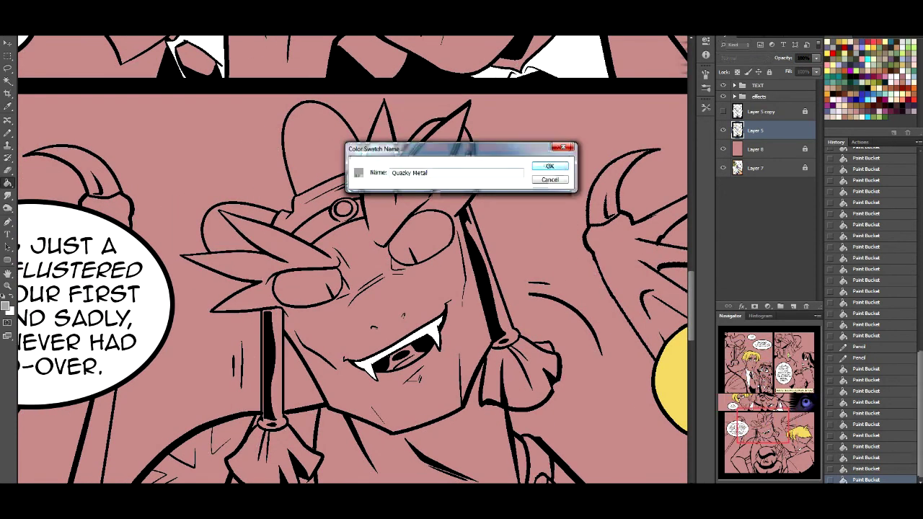
pyautogui.click(549, 166)
pyautogui.click(272, 360)
pyautogui.click(485, 274)
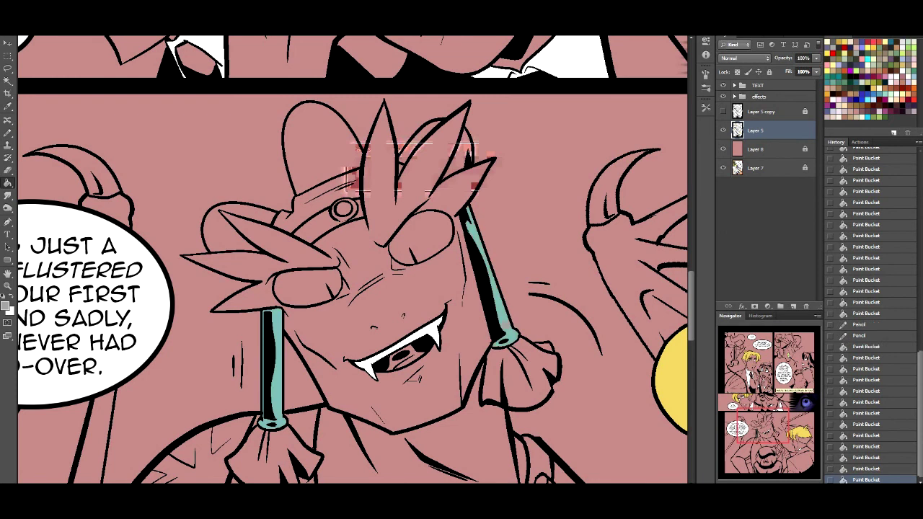
pyautogui.click(316, 227)
pyautogui.click(272, 360)
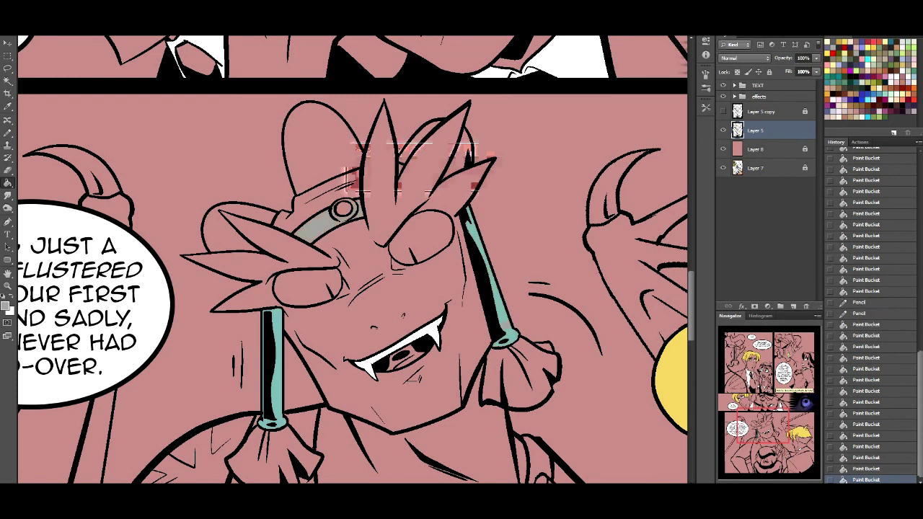
# Recolour the pink base on Layer 6 to dark red with a Hue/Saturation adjustment.
pyautogui.click(755, 149)
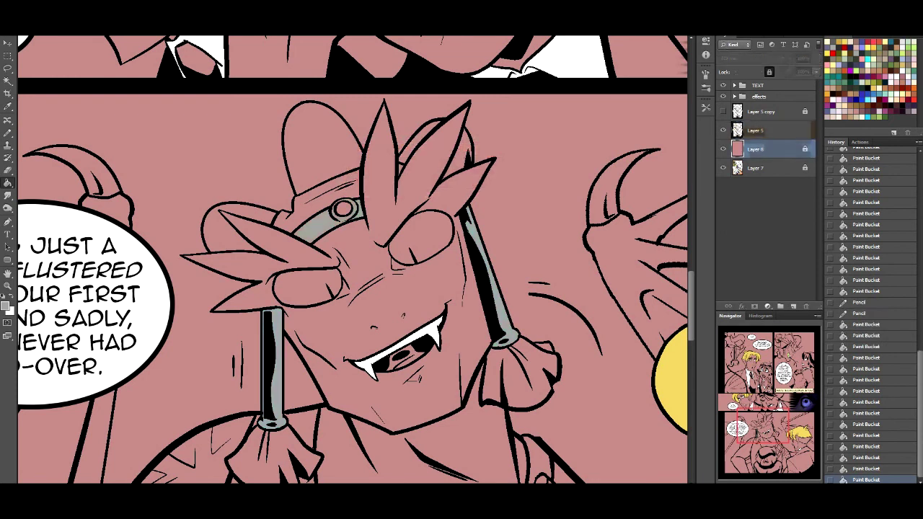
pyautogui.press('i')
pyautogui.hotkey('ctrl', 'u')
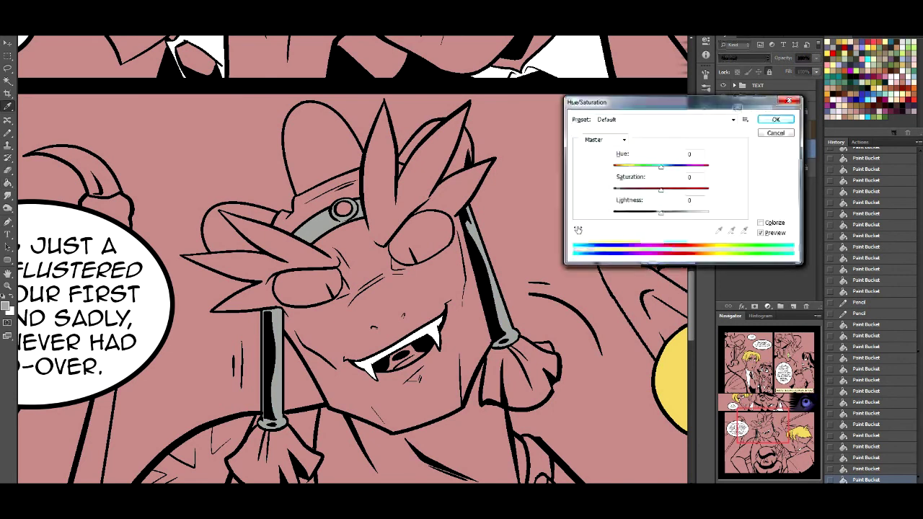
pyautogui.moveTo(629, 200); pyautogui.dragTo(689, 190)
pyautogui.click(776, 119)
pyautogui.moveTo(766, 426); pyautogui.dragTo(760, 434)
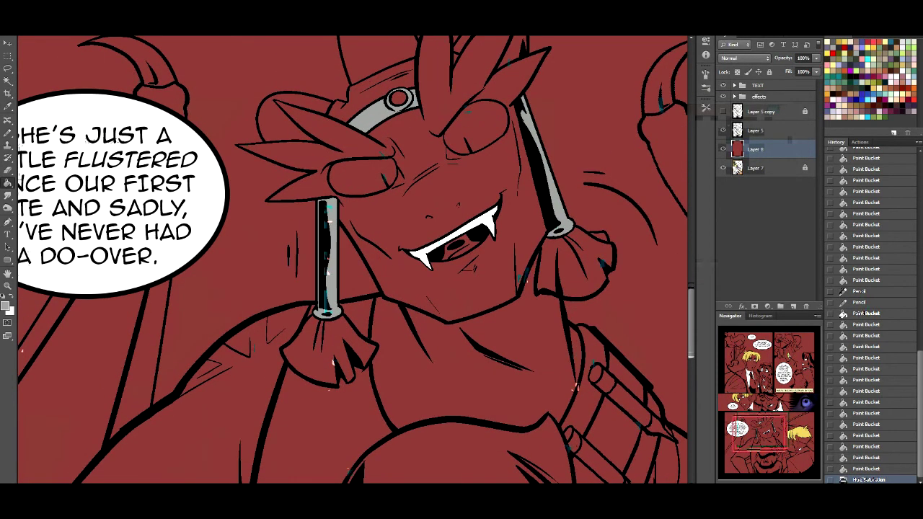
# On Layer 5, fill the remaining metal parts of the horned character's headgear with grey in the second panel.
pyautogui.click(754, 131)
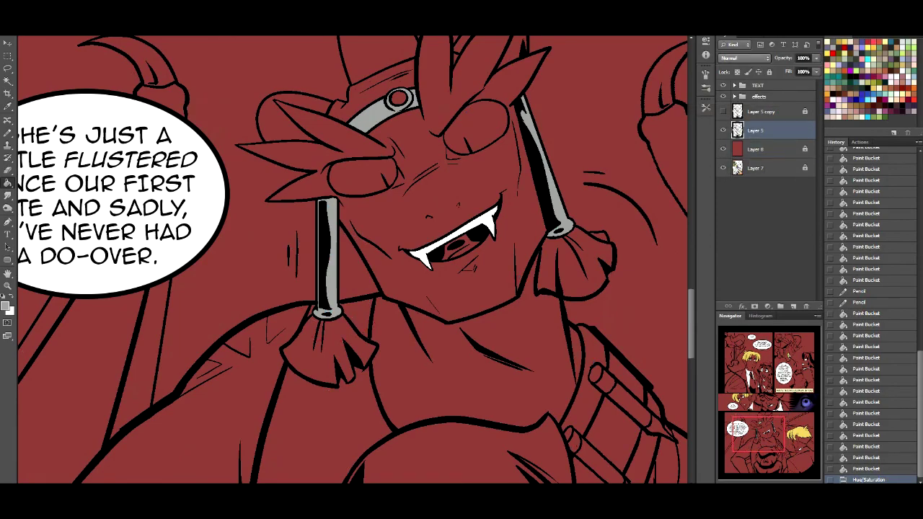
pyautogui.moveTo(760, 434)
pyautogui.mouseDown()
pyautogui.moveTo(771, 455)
pyautogui.moveTo(746, 338)
pyautogui.moveTo(767, 355)
pyautogui.moveTo(767, 336)
pyautogui.mouseUp()
pyautogui.click(455, 79)
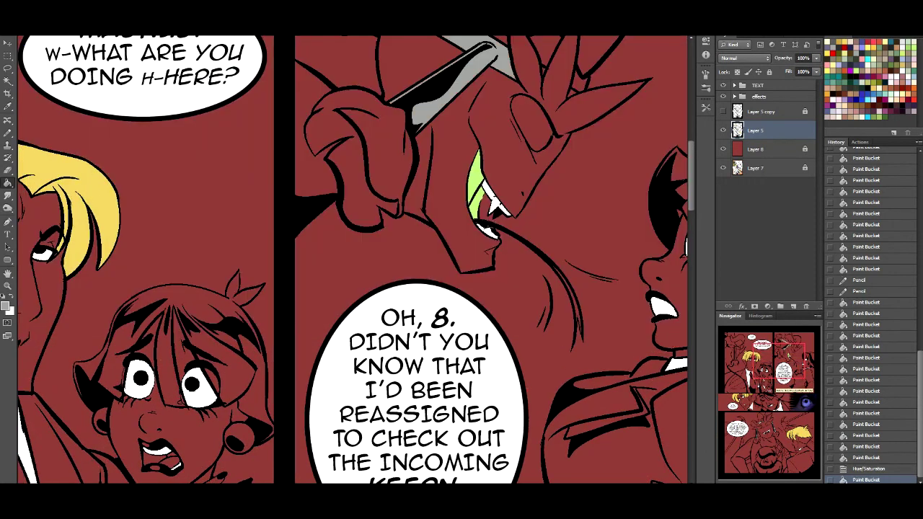
pyautogui.moveTo(780, 368); pyautogui.dragTo(778, 351)
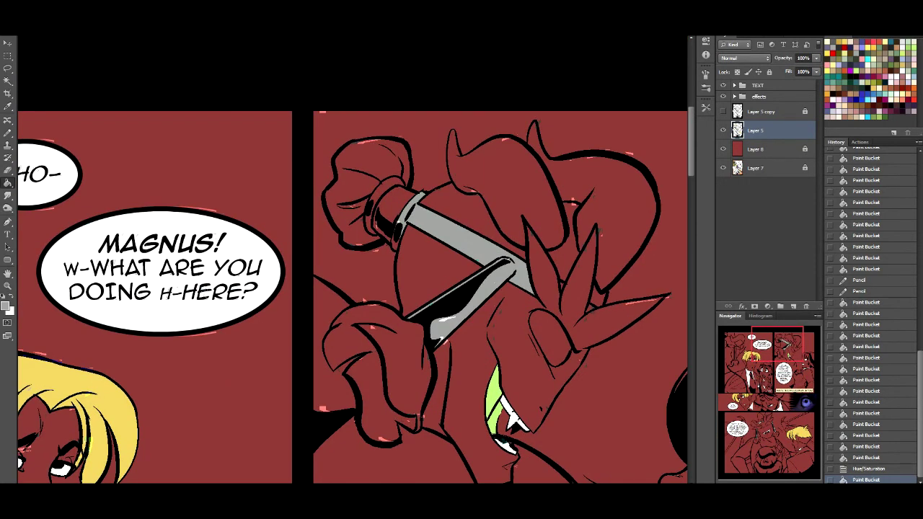
pyautogui.click(590, 308)
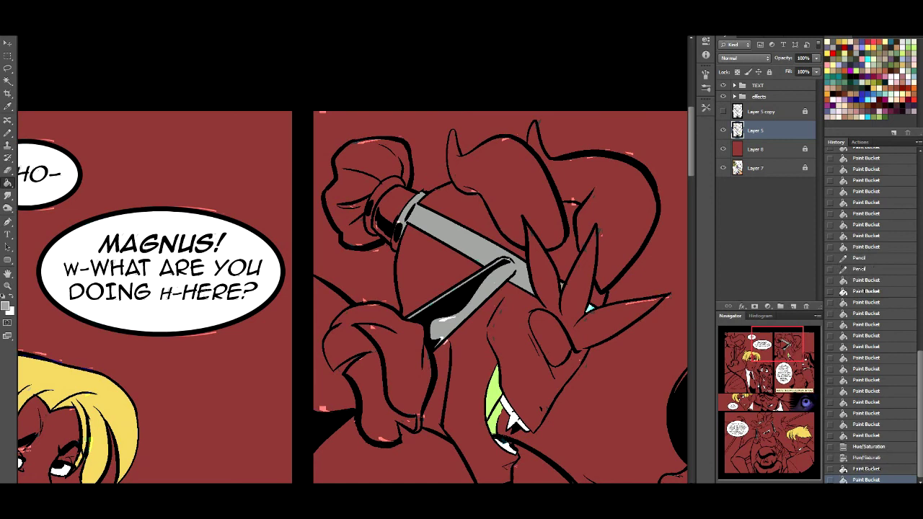
pyautogui.click(393, 204)
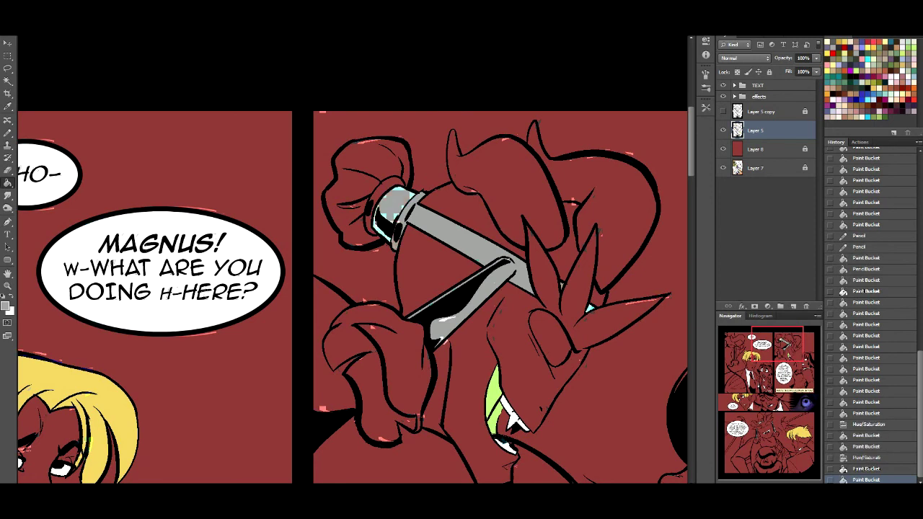
# Fill the horned character's hanging hair tube and headband with metal grey in the first panel.
pyautogui.scroll(-5, 354, 259)
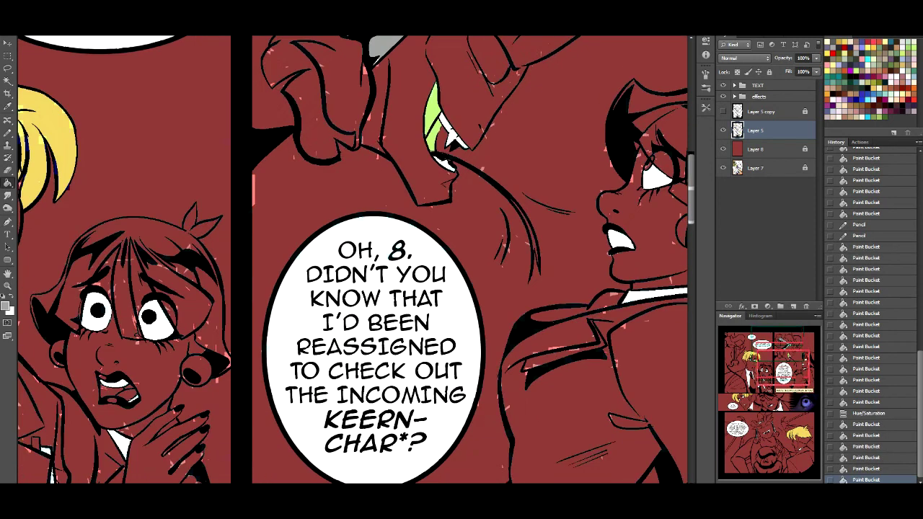
pyautogui.hscroll(-10, 353, 260)
pyautogui.scroll(3, 353, 260)
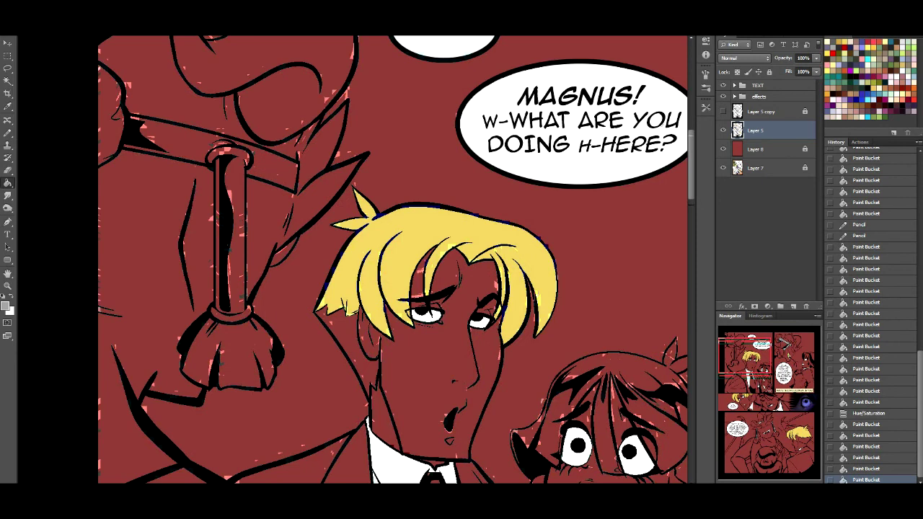
pyautogui.click(230, 231)
pyautogui.click(165, 137)
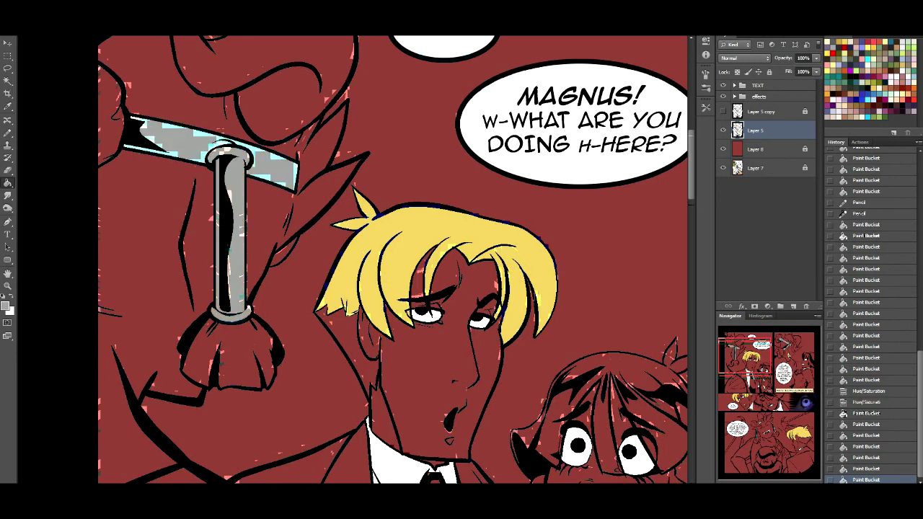
# Fill the hair at the back of the blond man's head with darker gold in the first panel.
pyautogui.scroll(-4, 383, 260)
pyautogui.hscroll(1, 382, 259)
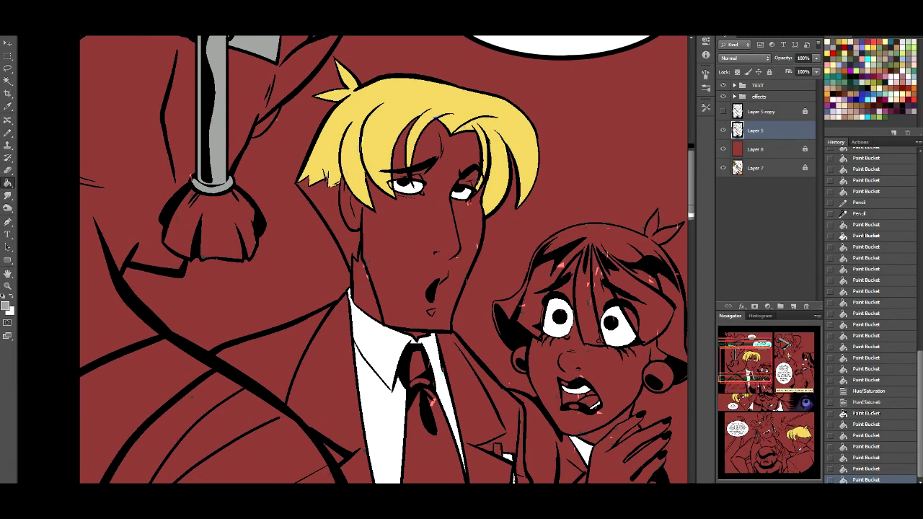
pyautogui.keyDown('alt'); pyautogui.click(478, 185); pyautogui.keyUp('alt')
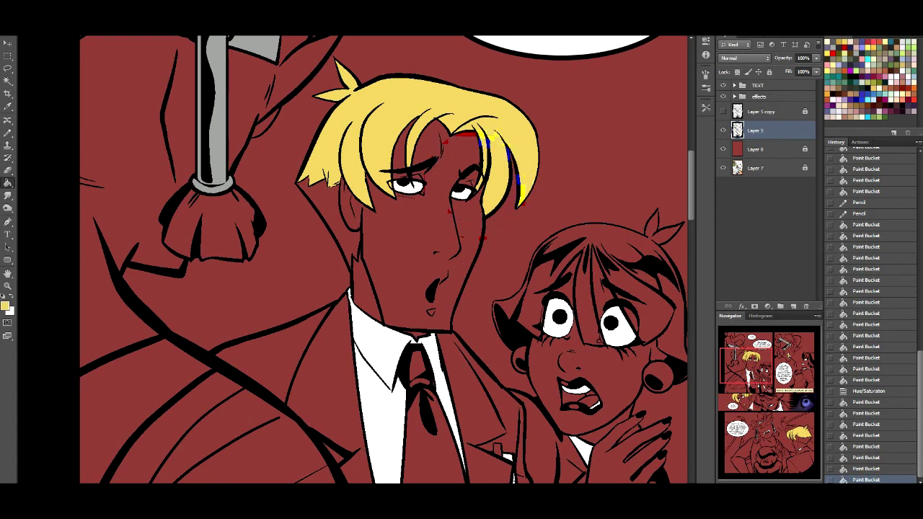
pyautogui.click(482, 168)
pyautogui.hotkey('ctrl', 'z')
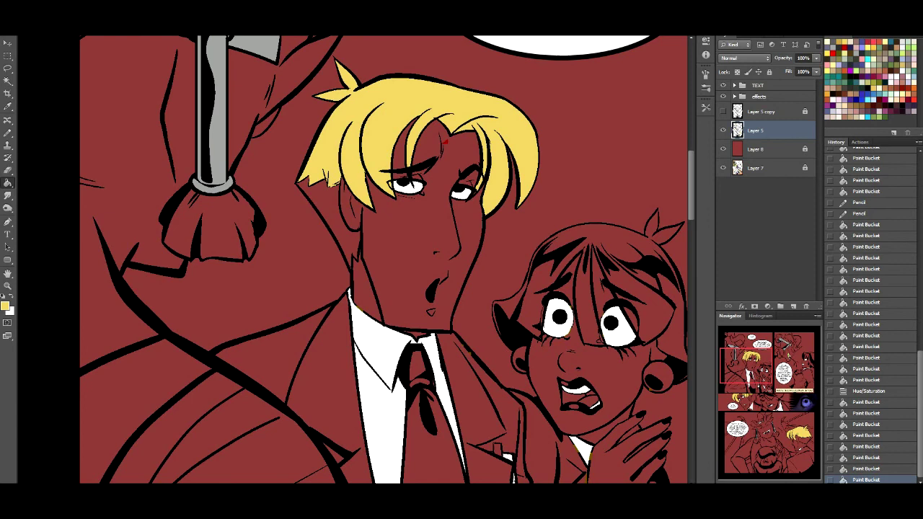
pyautogui.click(326, 206)
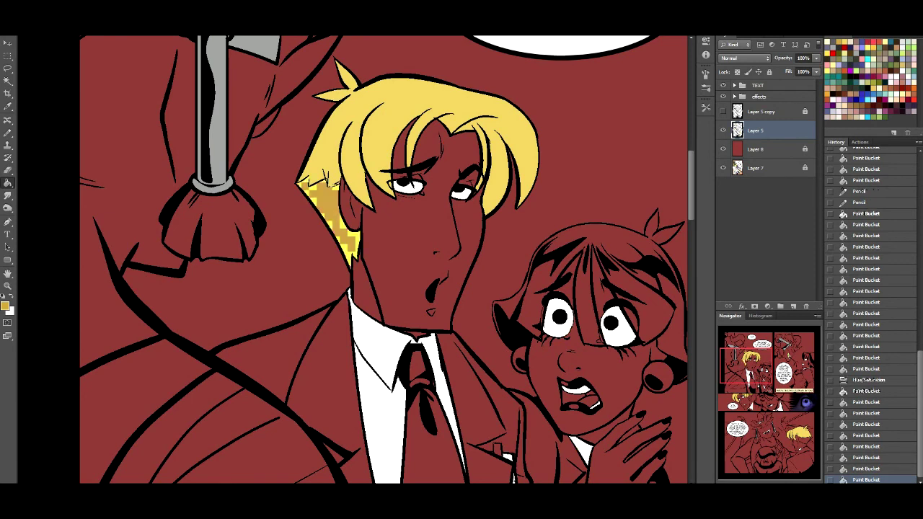
# Close the hairline gap behind the blond man's ear with a gold Pencil line, then fill his back hair gold in the bottom and middle panels.
pyautogui.moveTo(764, 439); pyautogui.dragTo(784, 443)
pyautogui.click(354, 279)
pyautogui.hotkey('ctrl', 'z')
pyautogui.press('i')
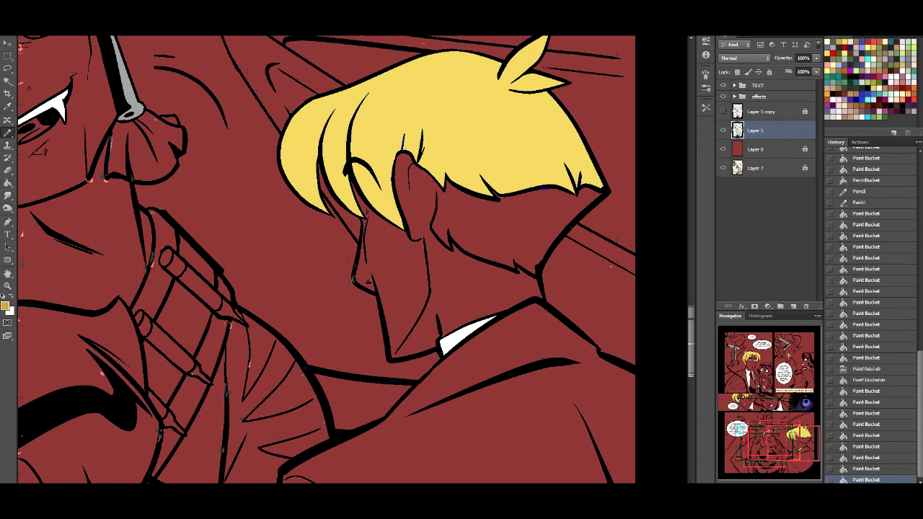
pyautogui.moveTo(436, 179); pyautogui.dragTo(437, 202)
pyautogui.moveTo(436, 184); pyautogui.dragTo(438, 200)
pyautogui.press('g')
pyautogui.click(505, 216)
pyautogui.moveTo(792, 443); pyautogui.dragTo(748, 397)
pyautogui.click(395, 253)
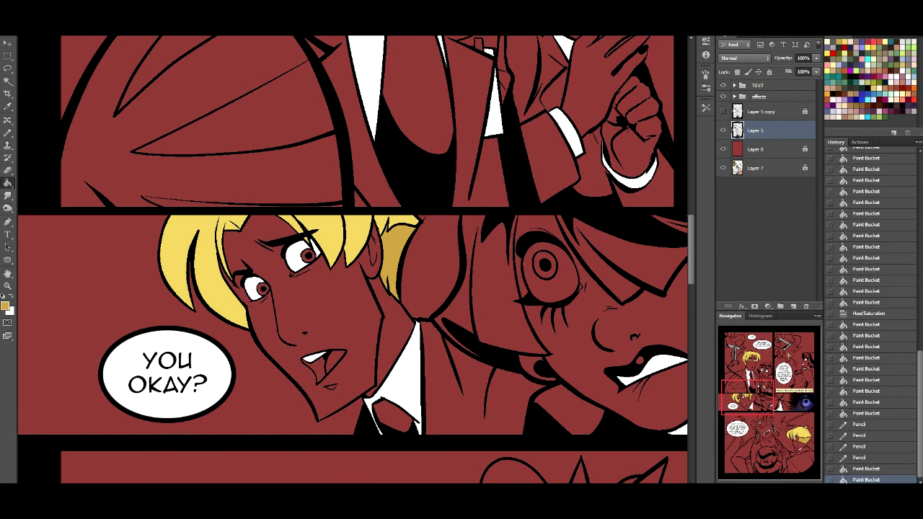
# Fill the inside of the blond man's mouth in the middle panel and the woman's mouth in the first panel with dull mauve.
pyautogui.click(856, 111)
pyautogui.click(314, 369)
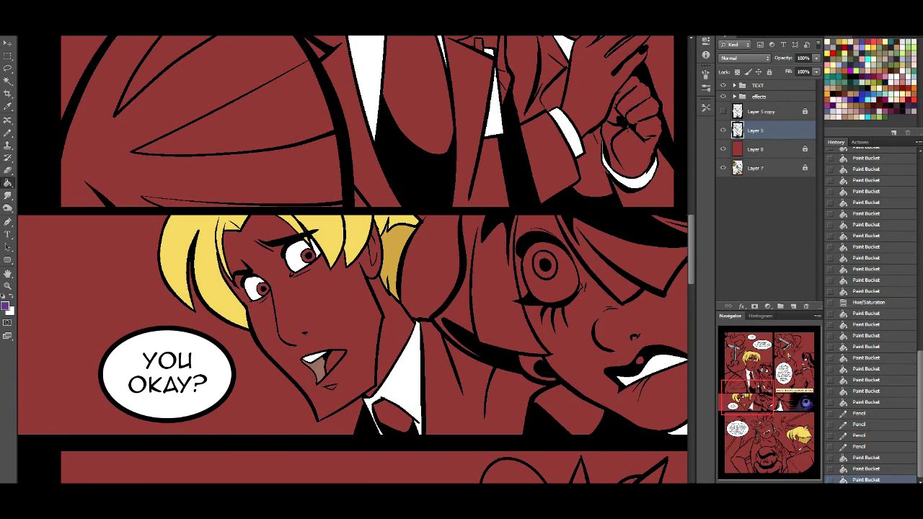
pyautogui.scroll(10, 353, 260)
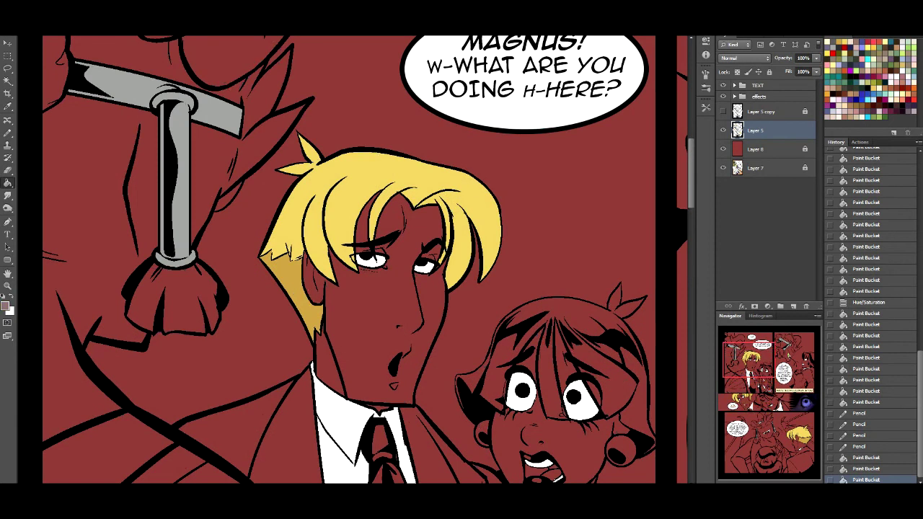
pyautogui.scroll(-3, 353, 259)
pyautogui.click(493, 378)
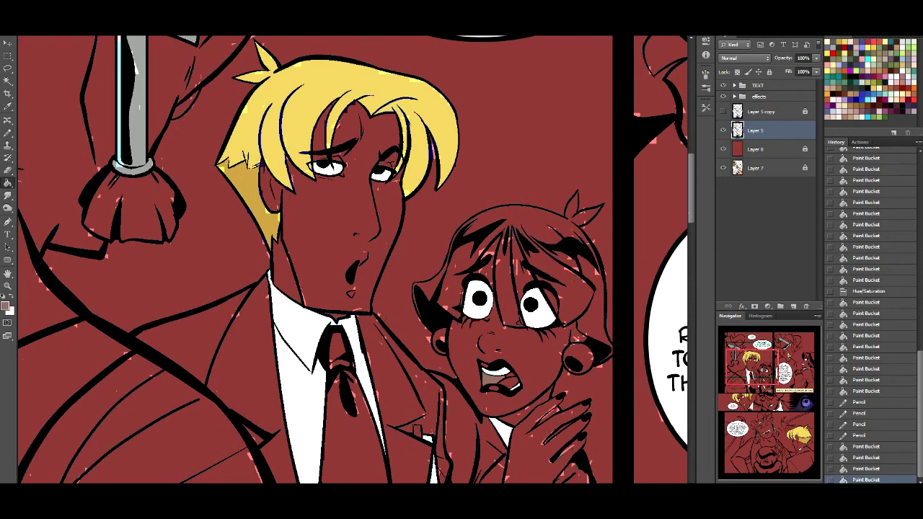
# Fill the woman's tongue in the first panel and the blond man's tongue in the middle panel with light pink.
pyautogui.click(521, 326)
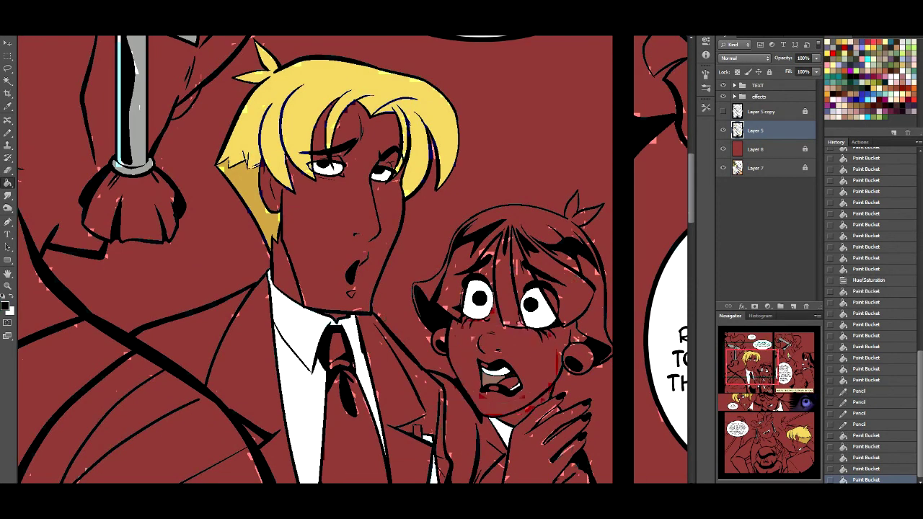
pyautogui.keyDown('alt'); pyautogui.click(488, 381); pyautogui.keyUp('alt')
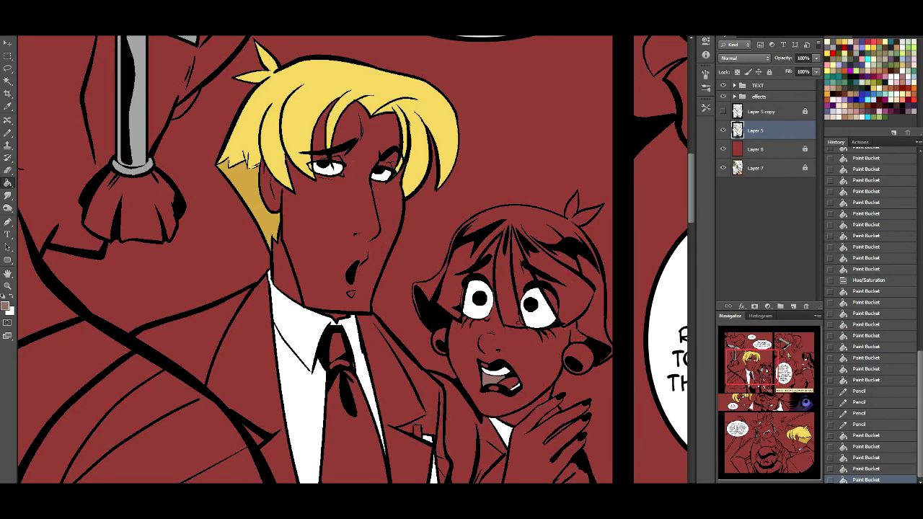
pyautogui.click(505, 382)
pyautogui.scroll(-10, 352, 260)
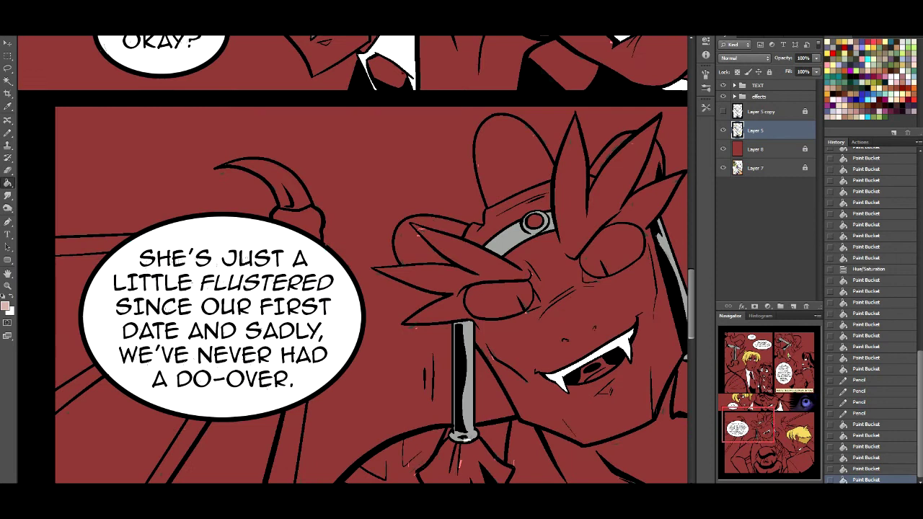
pyautogui.scroll(8, 352, 259)
pyautogui.scroll(3, 351, 260)
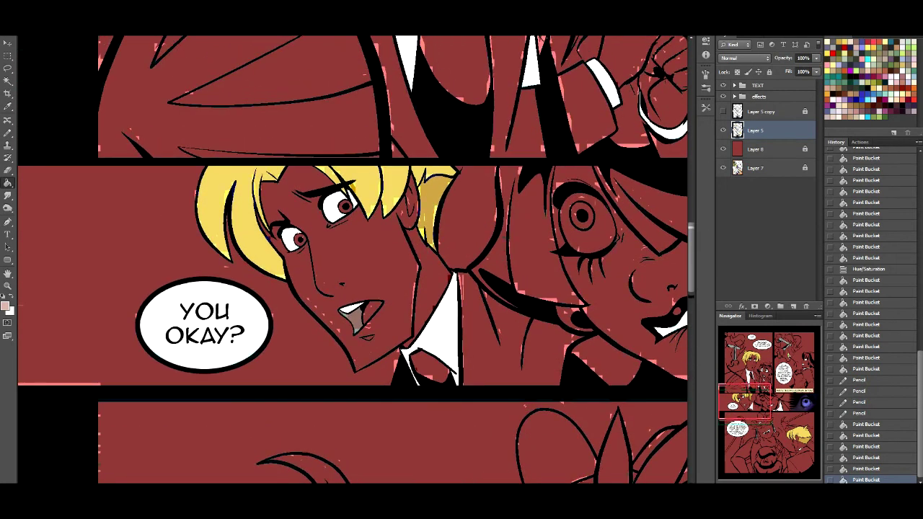
pyautogui.click(371, 312)
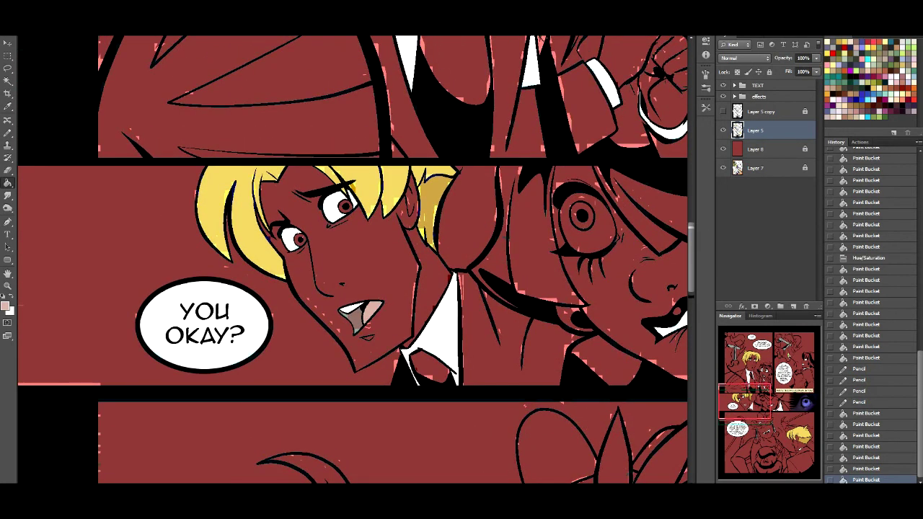
# Fill the blond man's face and neck with pale beige skin colour in the middle panel.
pyautogui.hscroll(2, 352, 259)
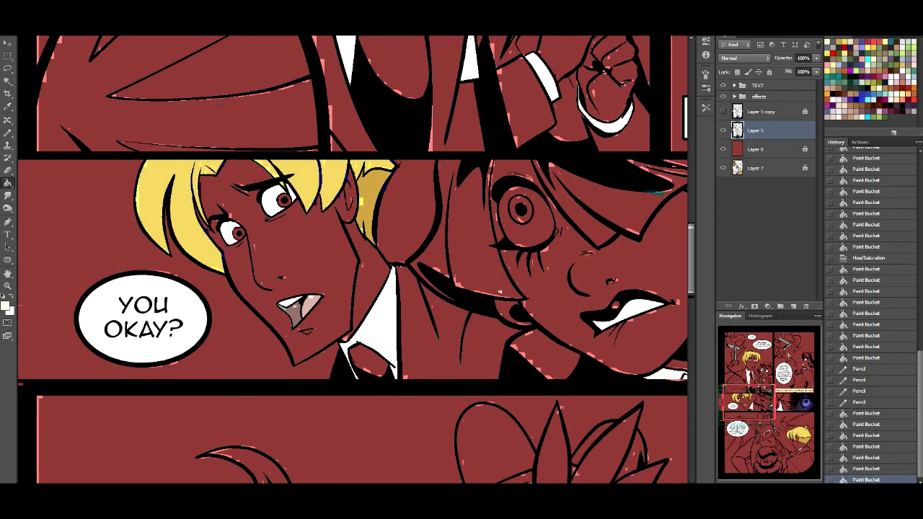
pyautogui.click(303, 245)
pyautogui.click(364, 295)
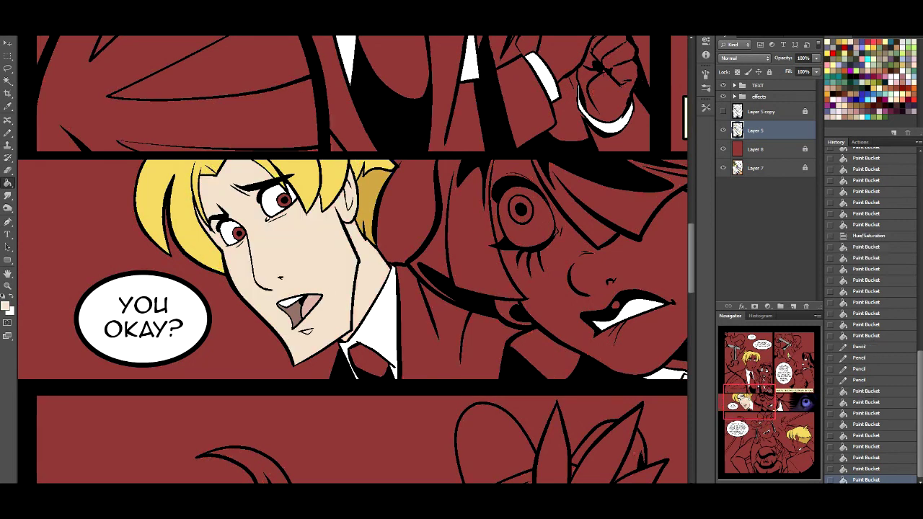
# Fill the blond man's face, forehead, eyelids and neck with the pale beige skin colour in the first panel.
pyautogui.moveTo(749, 402); pyautogui.dragTo(745, 361)
pyautogui.click(447, 310)
pyautogui.click(440, 259)
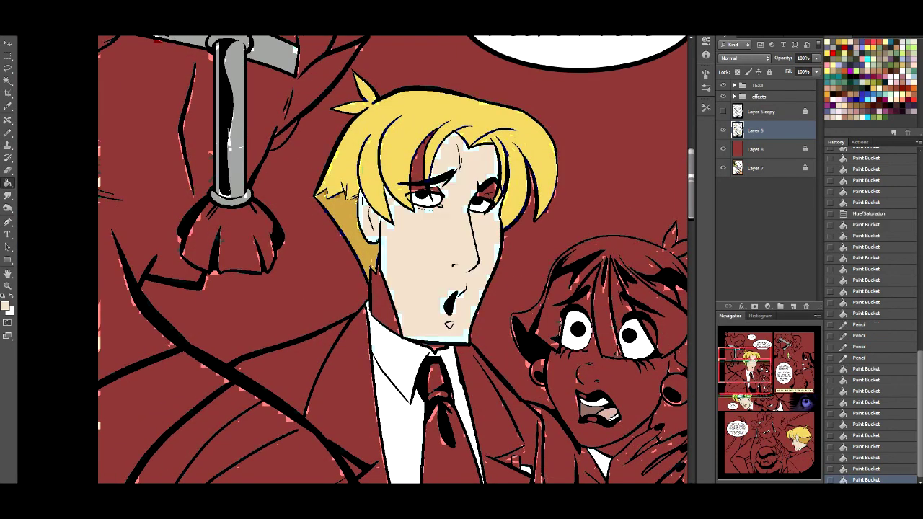
pyautogui.click(424, 141)
pyautogui.click(420, 170)
pyautogui.click(418, 188)
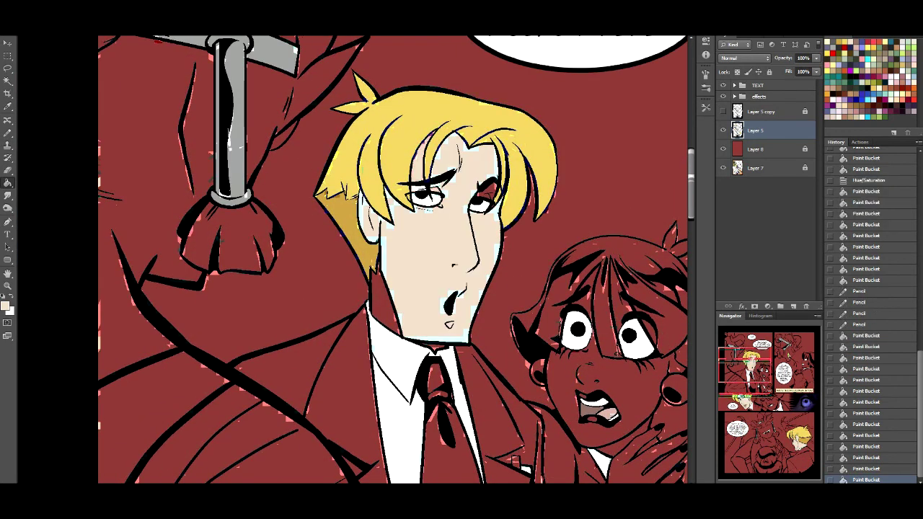
pyautogui.click(382, 295)
pyautogui.click(486, 192)
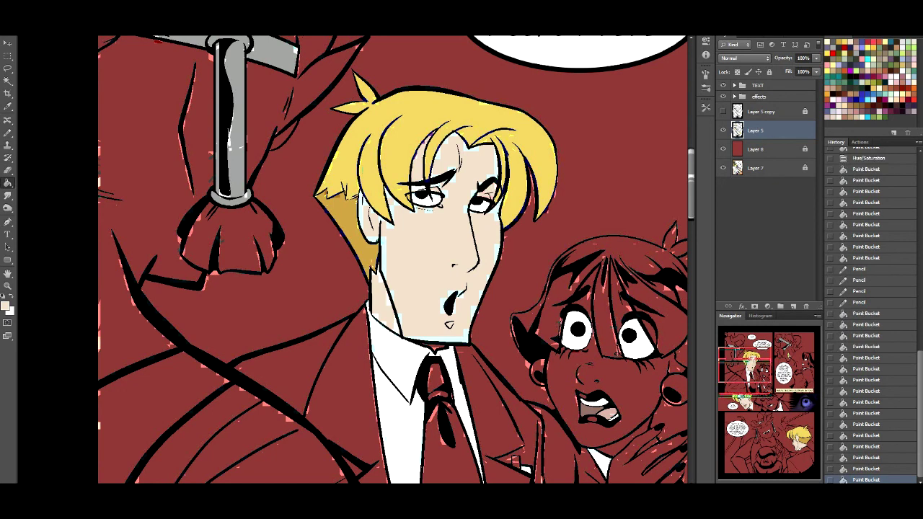
pyautogui.click(437, 337)
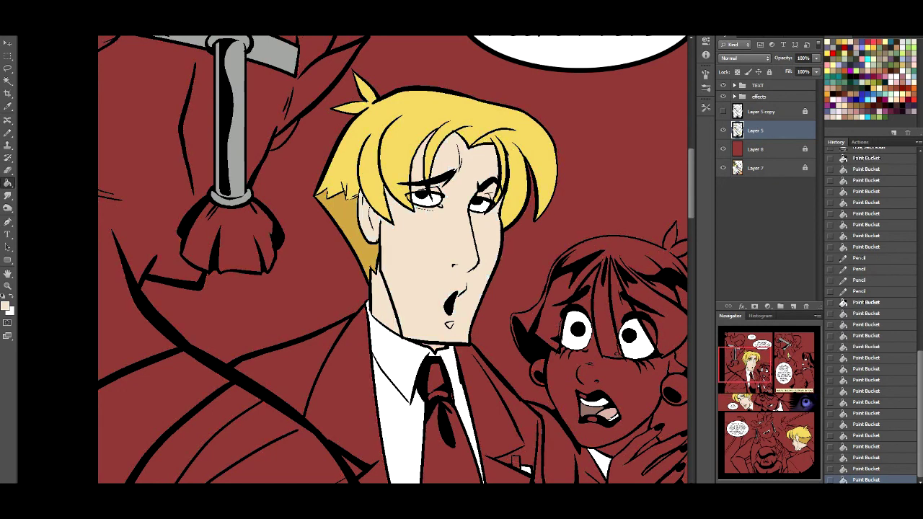
# Fill the woman's earrings with muted purple in the first panel and the top-right panel.
pyautogui.scroll(-3, 353, 260)
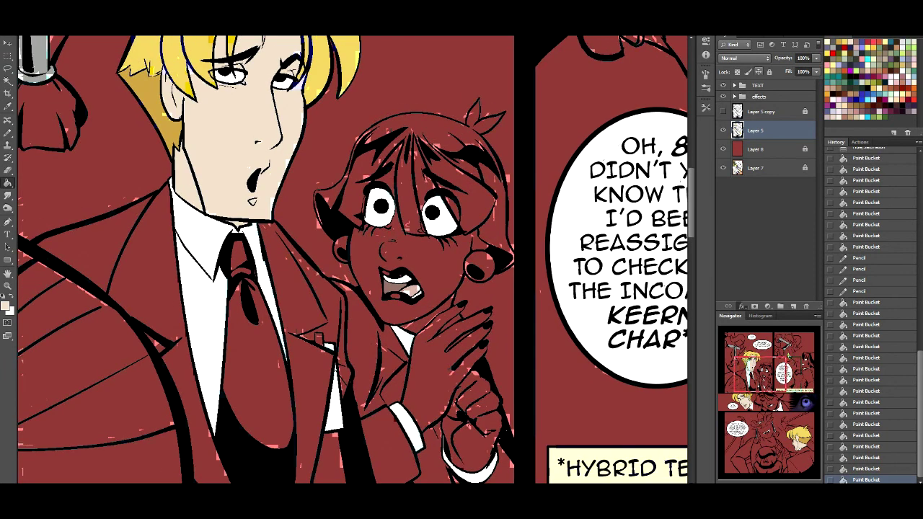
pyautogui.click(340, 249)
pyautogui.click(478, 266)
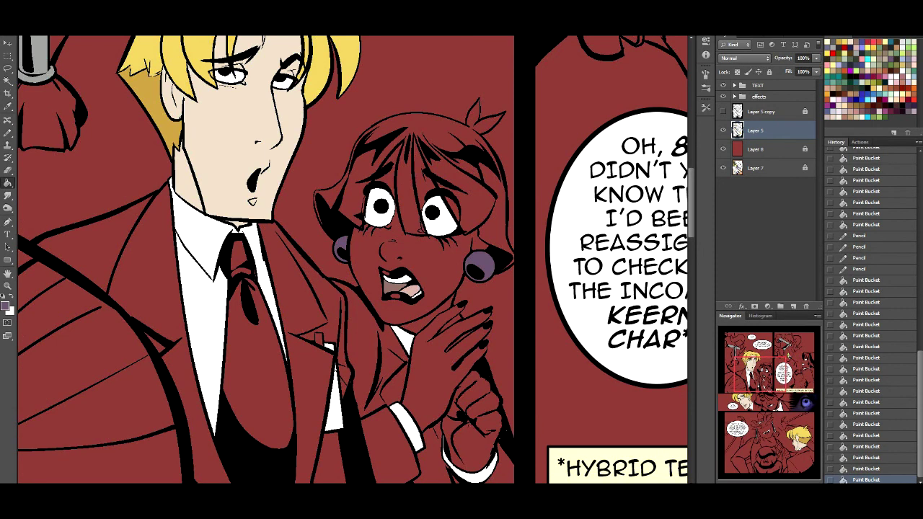
pyautogui.moveTo(519, 252); pyautogui.dragTo(562, 222)
pyautogui.click(437, 265)
pyautogui.moveTo(437, 265); pyautogui.dragTo(7, 463)
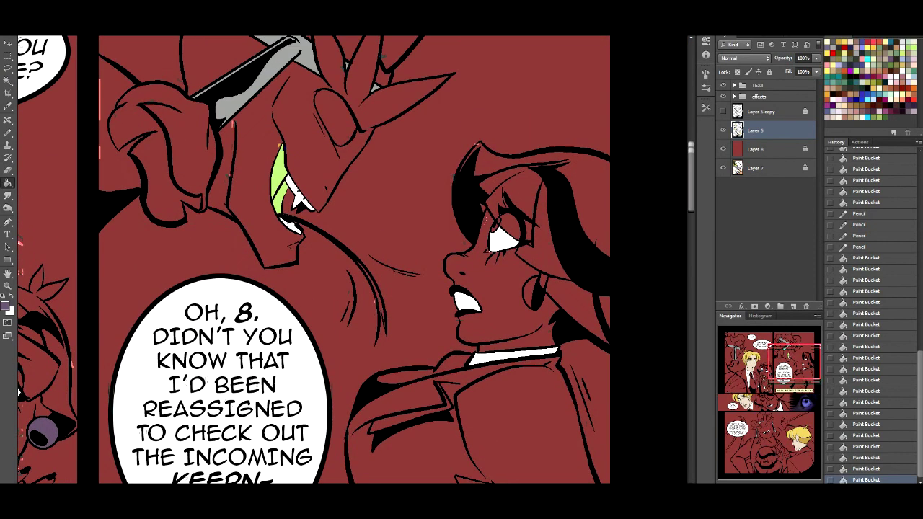
pyautogui.click(530, 292)
# Fill the woman's earrings muted purple in the middle panel, touch up one with the Pencil, and fill the small gap in her lips.
pyautogui.moveTo(795, 362); pyautogui.dragTo(760, 410)
pyautogui.click(604, 272)
pyautogui.click(398, 360)
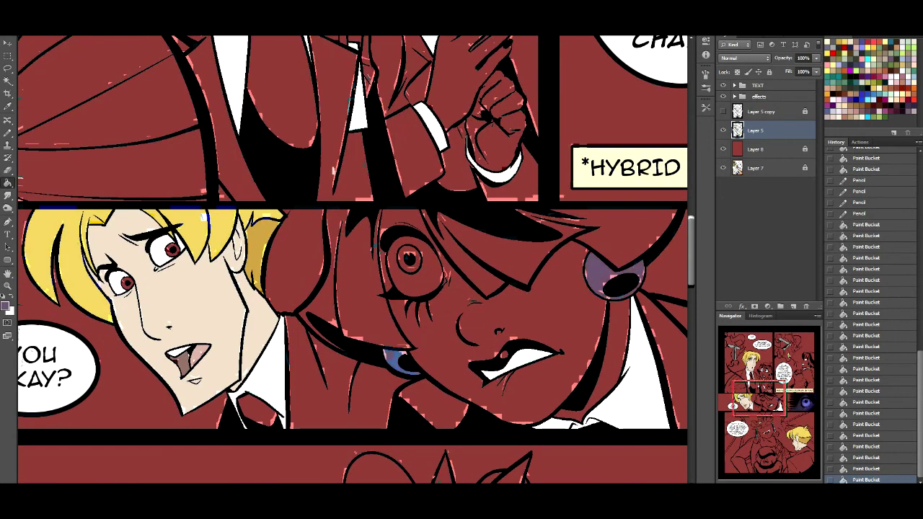
pyautogui.press('b')
pyautogui.click(394, 356)
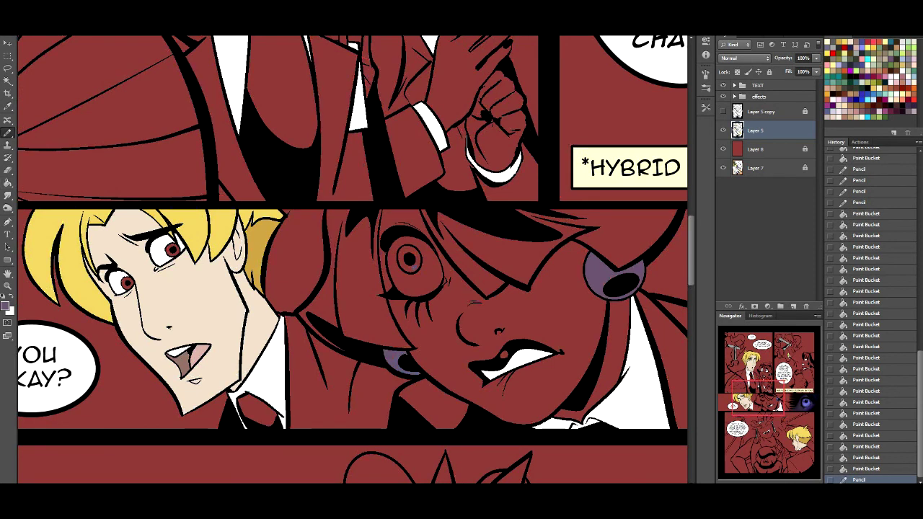
pyautogui.press('g')
pyautogui.click(504, 355)
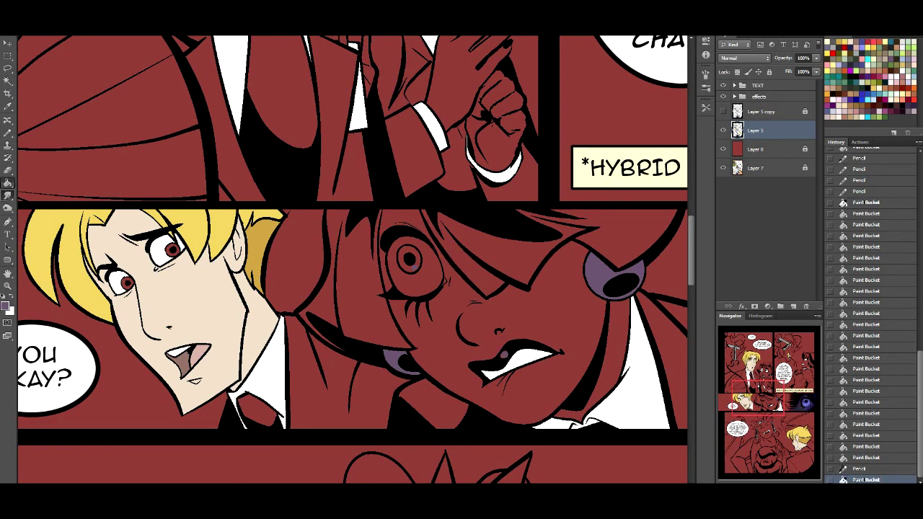
# Choose a brown swatch and fill the woman's iris with it in the middle panel.
pyautogui.click(856, 88)
pyautogui.click(413, 263)
pyautogui.moveTo(758, 398); pyautogui.dragTo(787, 363)
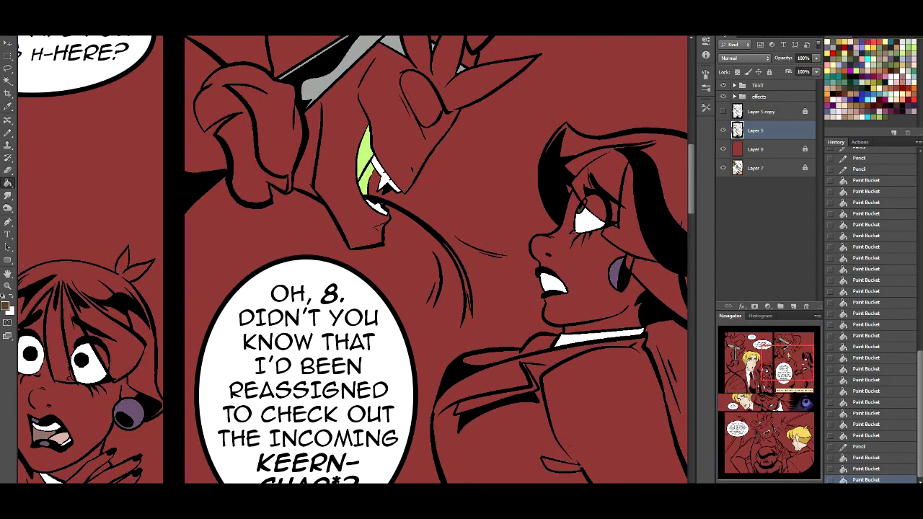
# Fill the dragon creature's eyes with bright yellow in the top-right and bottom panels.
pyautogui.moveTo(788, 363); pyautogui.dragTo(759, 376)
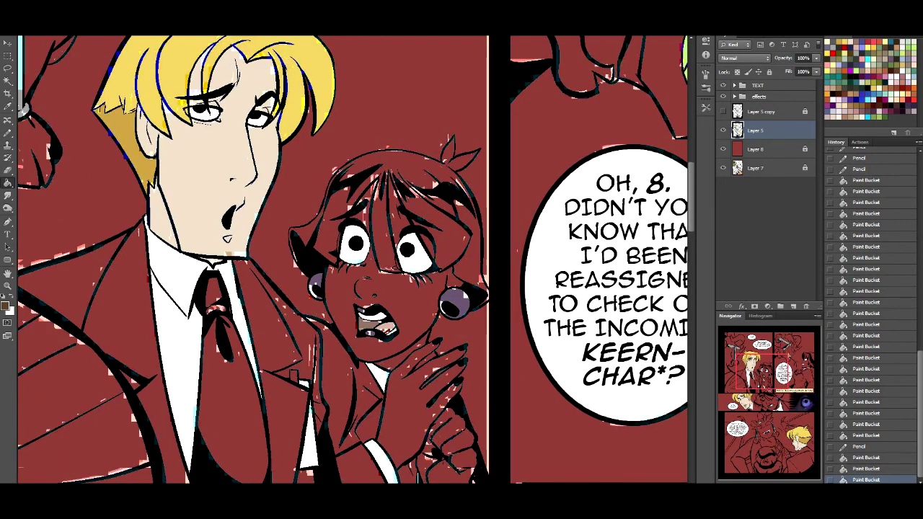
pyautogui.moveTo(759, 375); pyautogui.dragTo(777, 360)
pyautogui.scroll(-3, 354, 260)
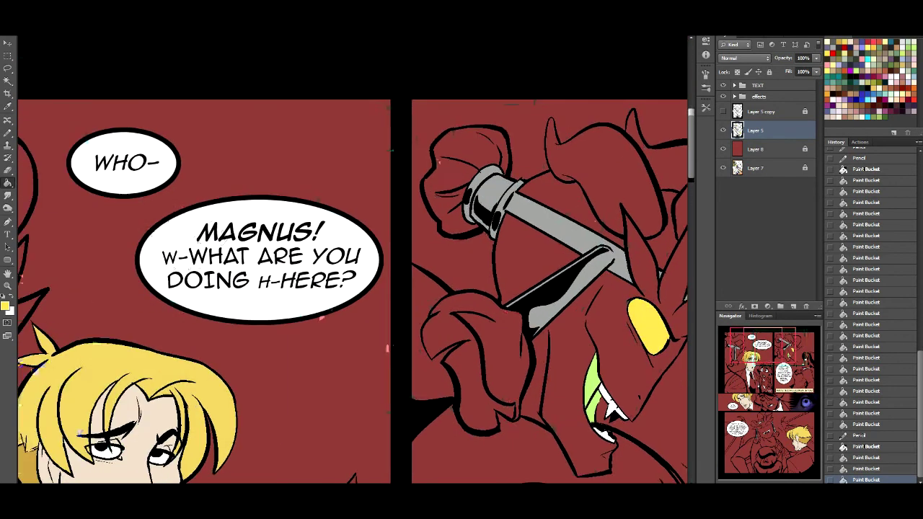
pyautogui.scroll(3, 353, 260)
pyautogui.click(284, 178)
pyautogui.scroll(-3, 393, 259)
pyautogui.scroll(-3, 353, 260)
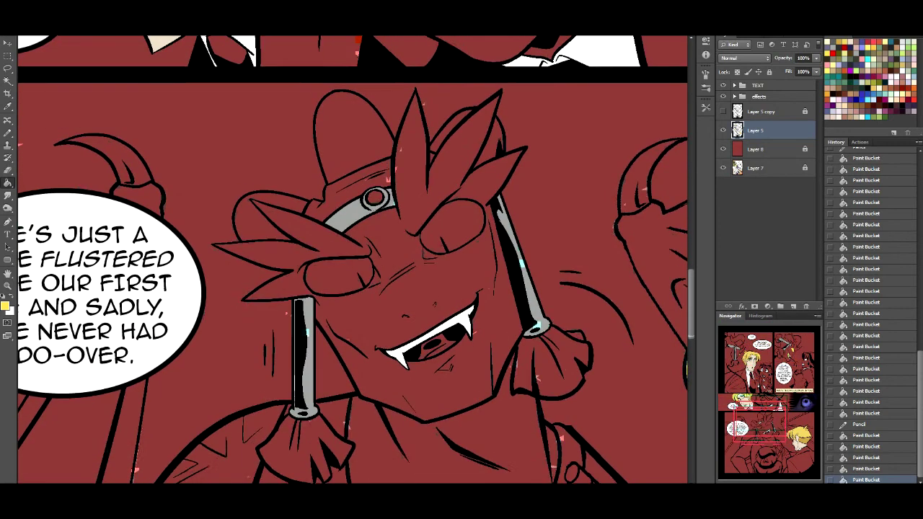
pyautogui.click(325, 295)
pyautogui.click(439, 246)
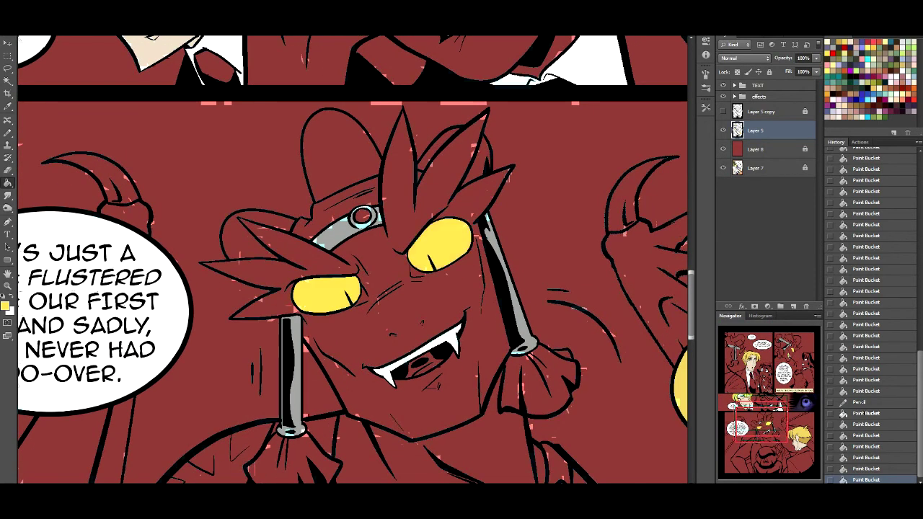
# Pick the charcoal Sg Suit swatch and fill the dark-haired woman's hair and suit with it in the bottom panel.
pyautogui.scroll(-3, 354, 259)
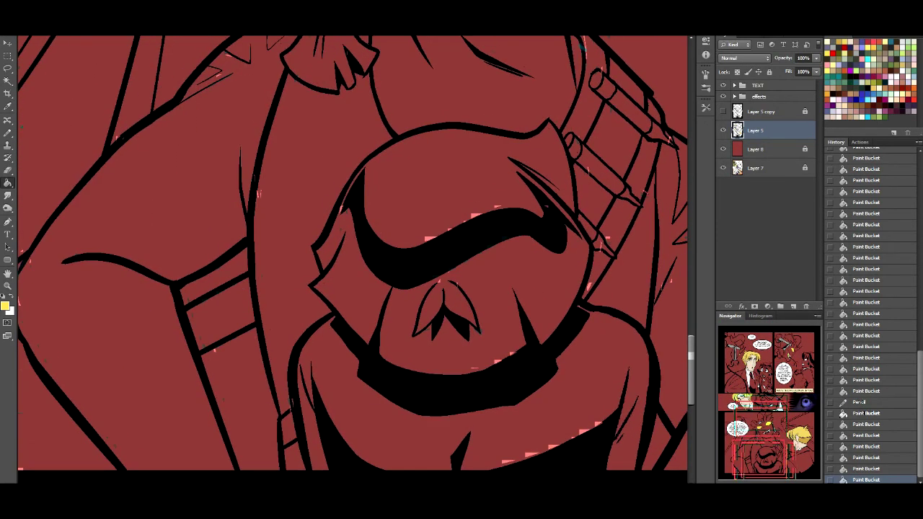
pyautogui.press('d')
pyautogui.click(907, 132)
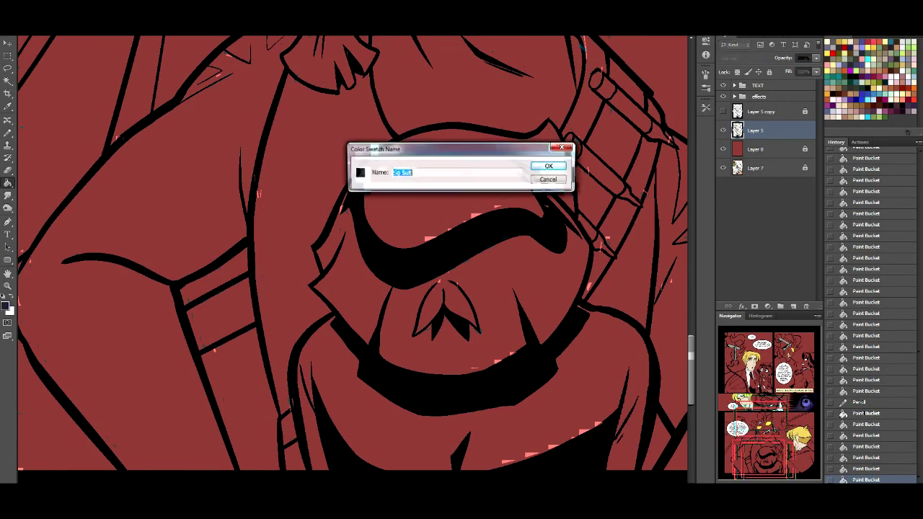
pyautogui.write('Sg Suit')
pyautogui.press('Return')
pyautogui.click(433, 173)
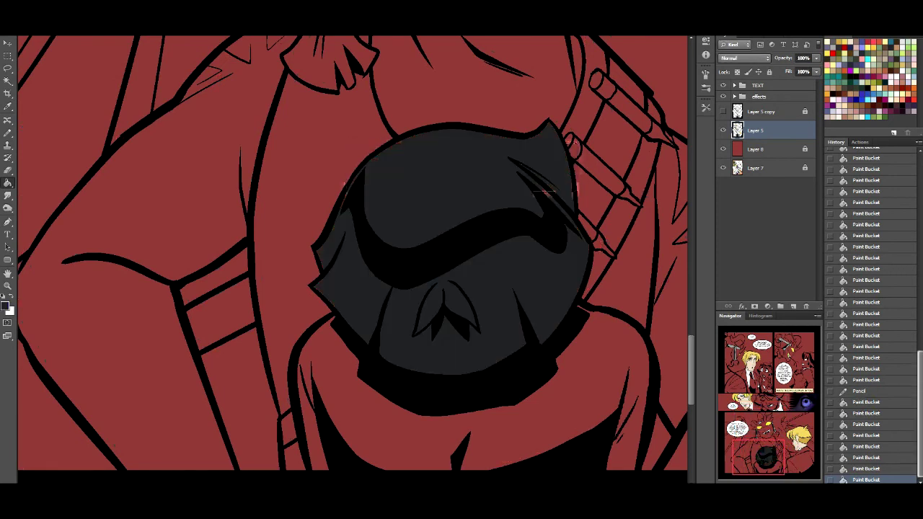
pyautogui.click(462, 425)
# Fill the woman's hair and jacket with charcoal in the middle panel.
pyautogui.moveTo(759, 455); pyautogui.dragTo(762, 399)
pyautogui.click(433, 288)
pyautogui.click(289, 281)
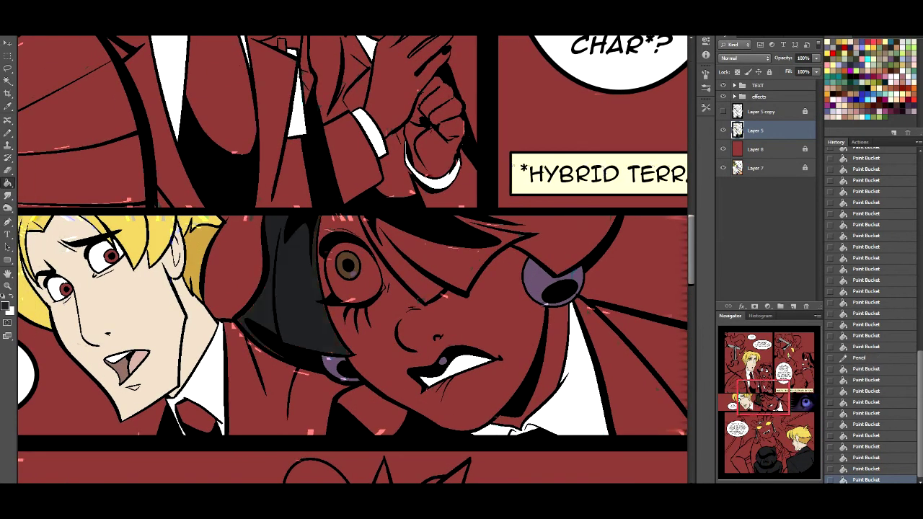
pyautogui.click(469, 238)
pyautogui.click(649, 361)
pyautogui.click(368, 415)
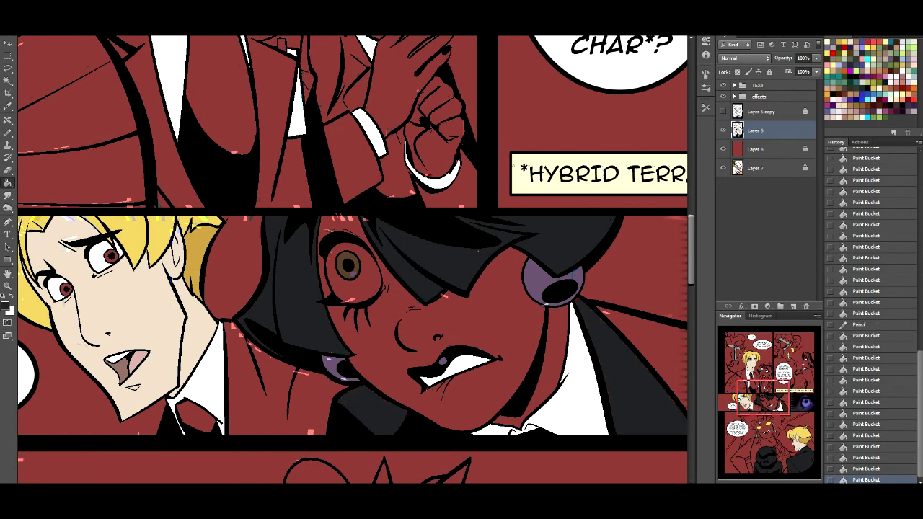
pyautogui.moveTo(505, 325); pyautogui.dragTo(310, 312)
pyautogui.click(505, 361)
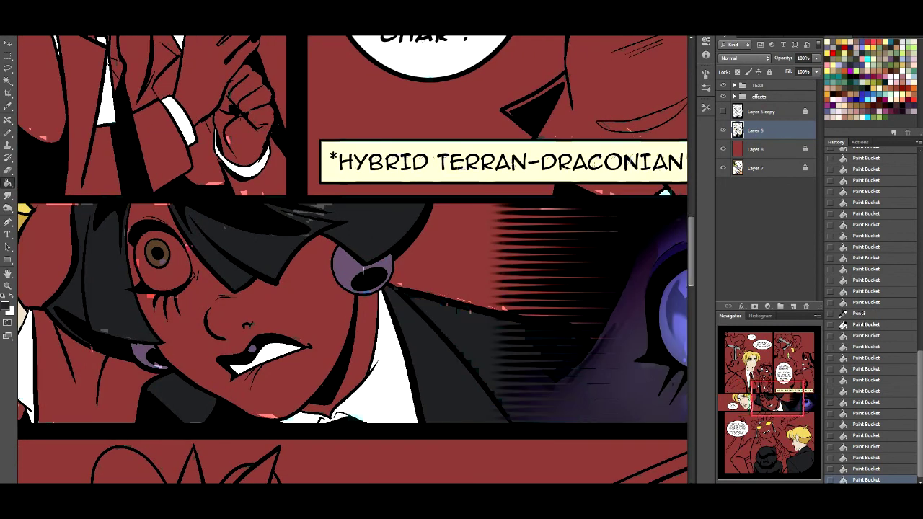
# Fill the blond man's jacket and tie with charcoal in the middle panel.
pyautogui.moveTo(217, 288); pyautogui.dragTo(642, 288)
pyautogui.click(520, 361)
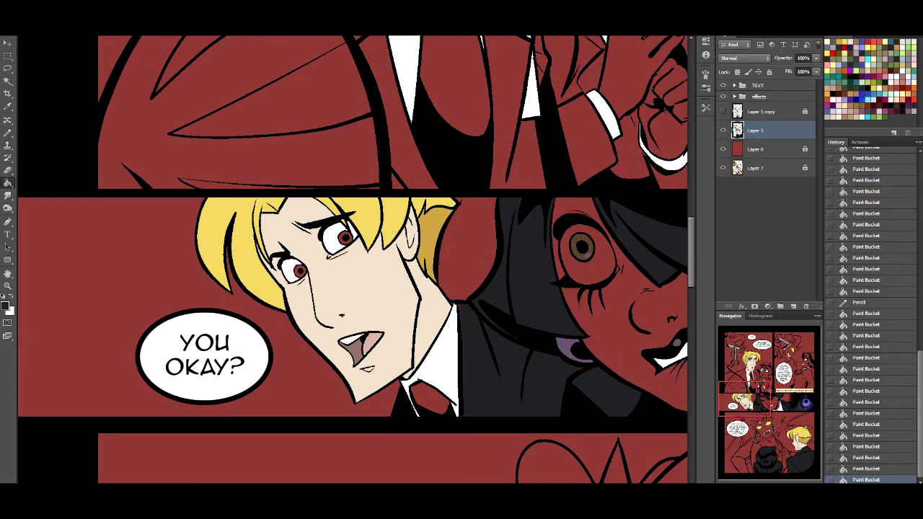
pyautogui.click(430, 399)
# Fill the woman's suit with charcoal in the top-right panel and the narrow strip along its lapel with white.
pyautogui.moveTo(772, 389); pyautogui.dragTo(762, 399)
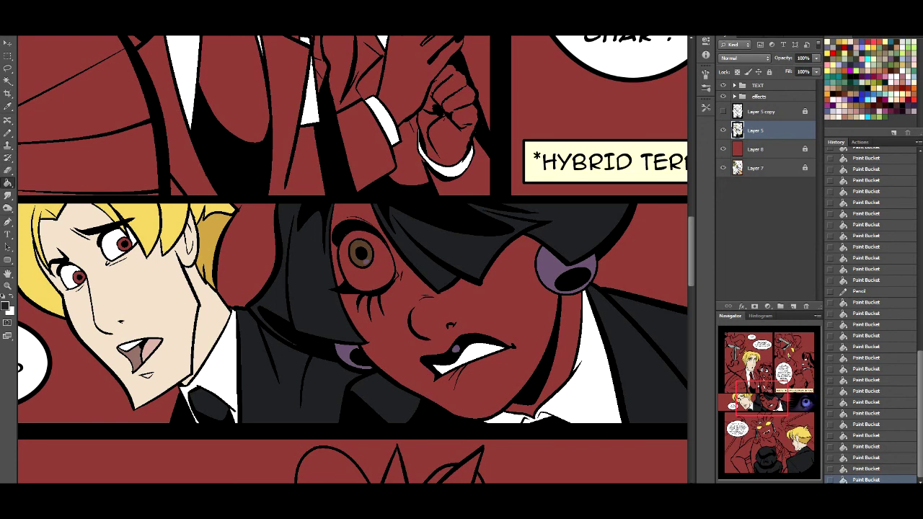
pyautogui.moveTo(767, 398); pyautogui.dragTo(807, 368)
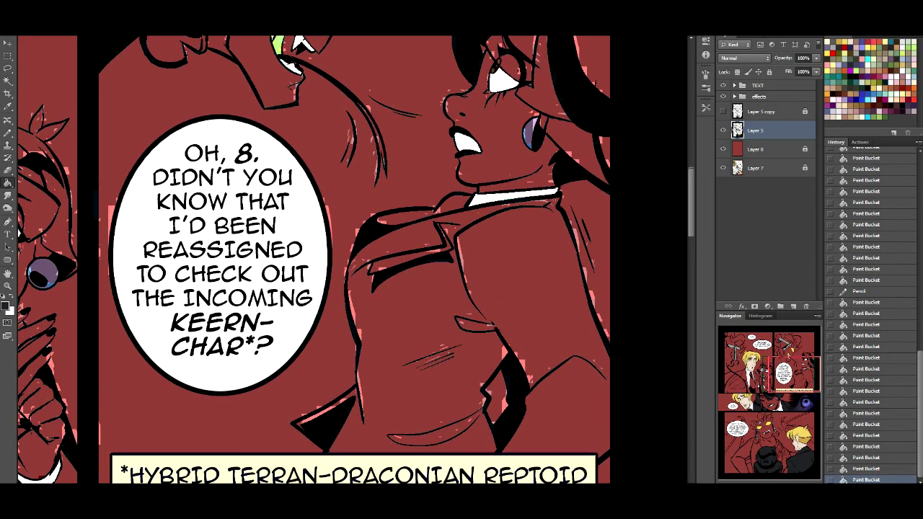
pyautogui.click(447, 331)
pyautogui.press('x')
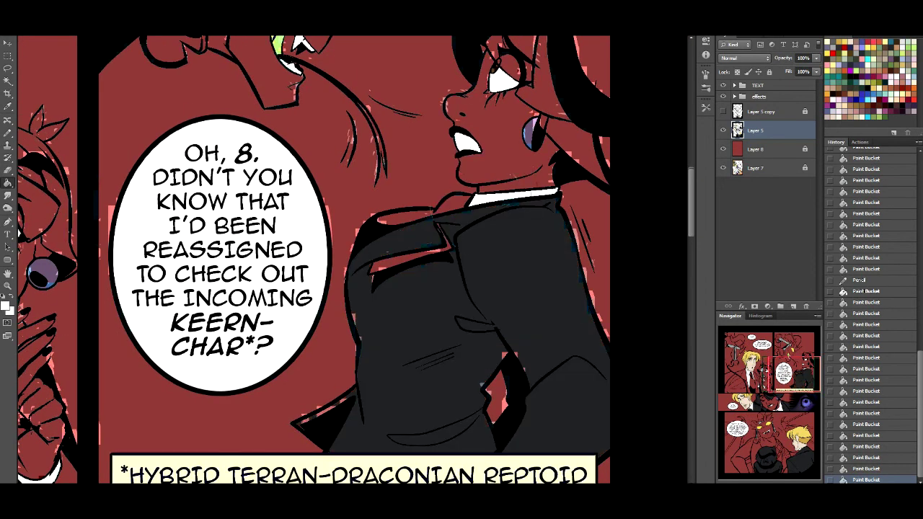
pyautogui.click(442, 235)
pyautogui.press('x')
pyautogui.click(432, 214)
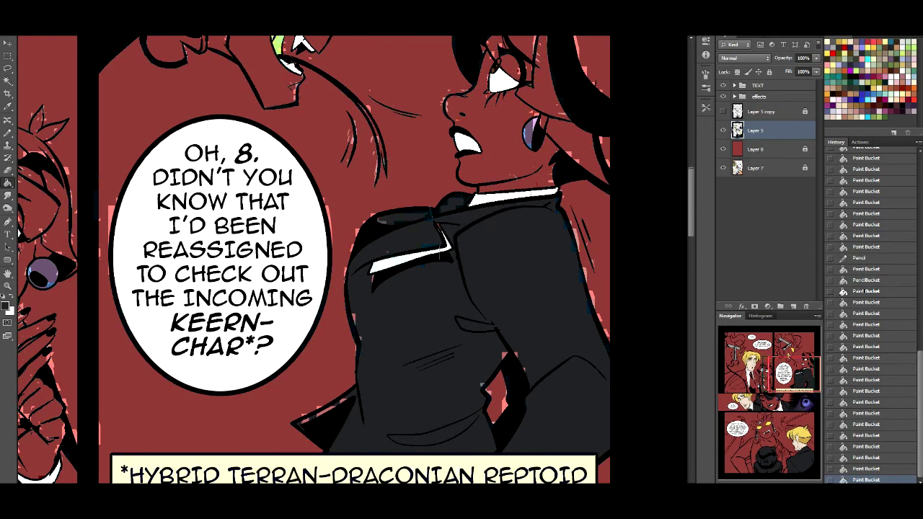
# Fill the woman's hair sections and upper eyelid with charcoal in the top-right panel.
pyautogui.scroll(-3, 313, 260)
pyautogui.scroll(6, 314, 259)
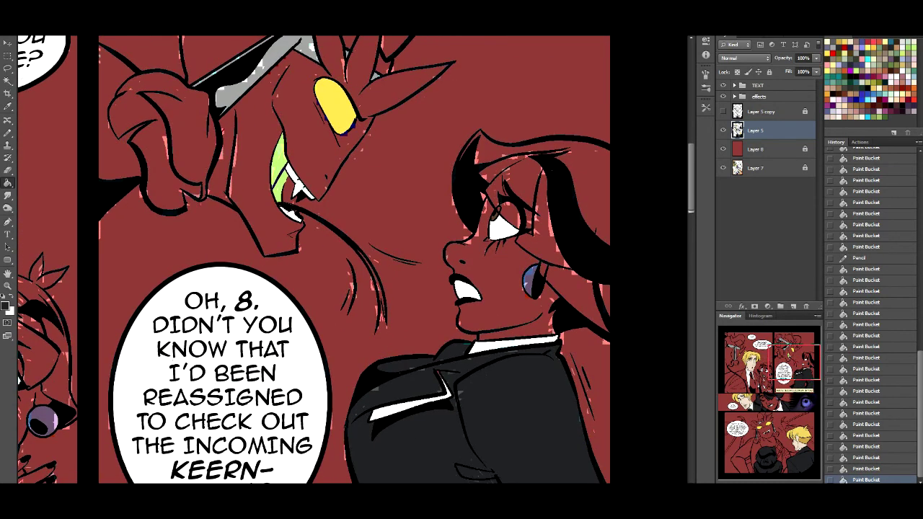
pyautogui.click(544, 210)
pyautogui.click(587, 303)
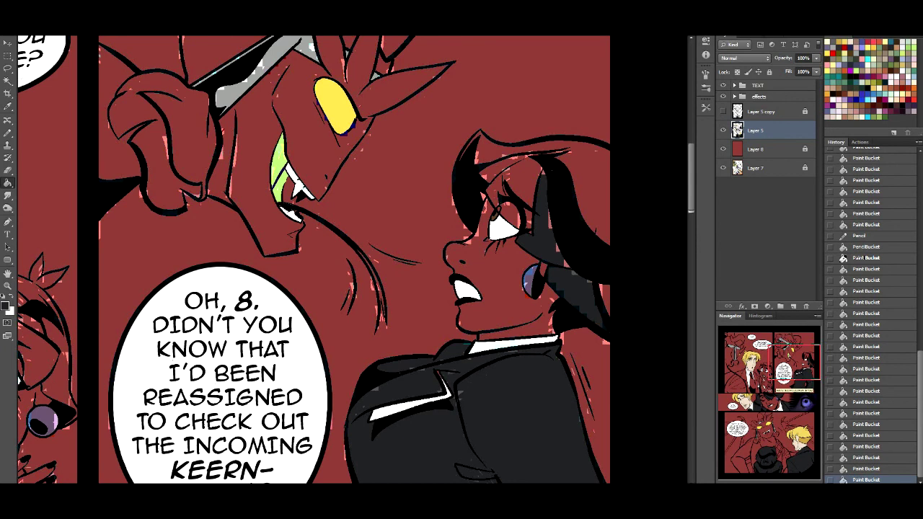
pyautogui.click(570, 177)
pyautogui.click(509, 168)
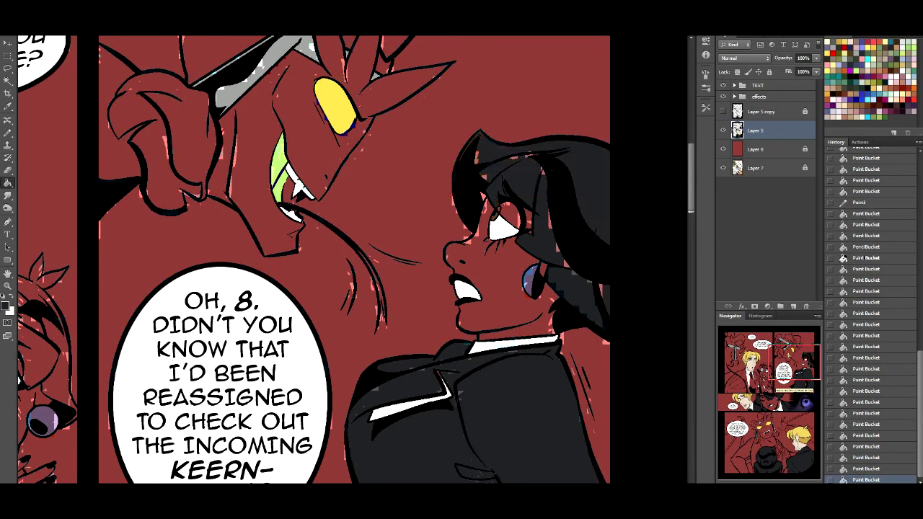
pyautogui.click(483, 196)
pyautogui.click(528, 218)
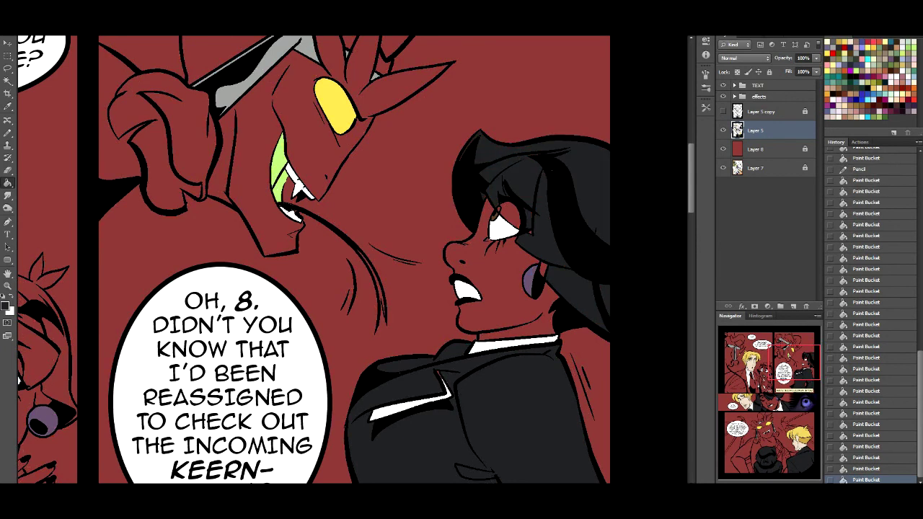
pyautogui.click(510, 216)
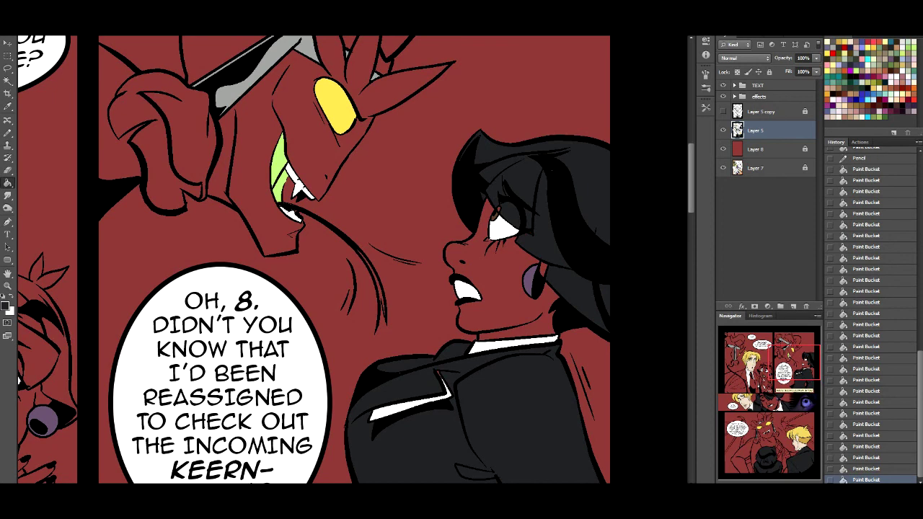
# Fill the woman's hair, including the fringe and side strands, with charcoal in the first panel.
pyautogui.hscroll(-10, 346, 260)
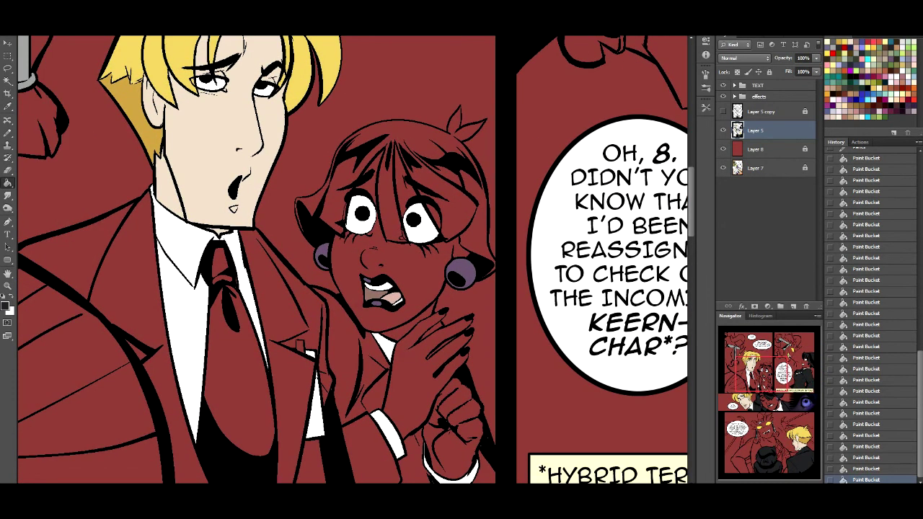
pyautogui.click(425, 148)
pyautogui.click(434, 216)
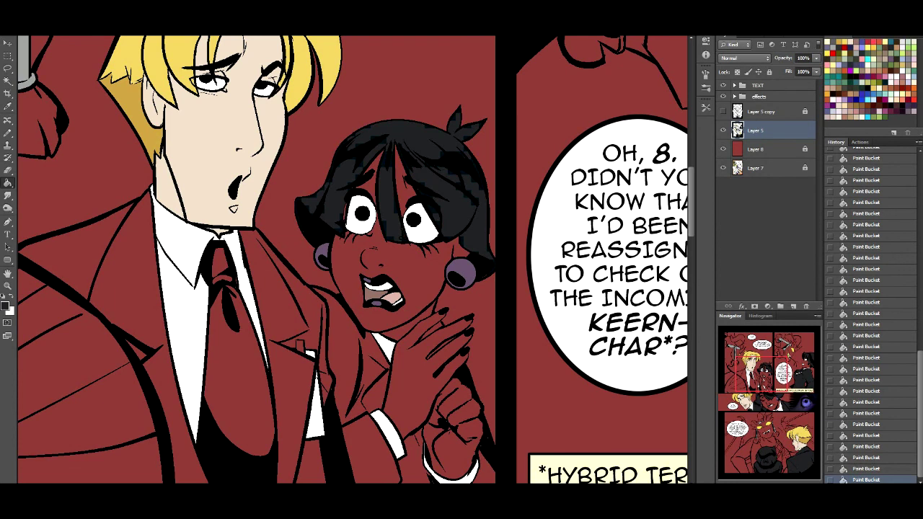
pyautogui.click(343, 213)
# Fill the woman's suit and the blond man's jacket and tie with charcoal in the first panel.
pyautogui.click(350, 360)
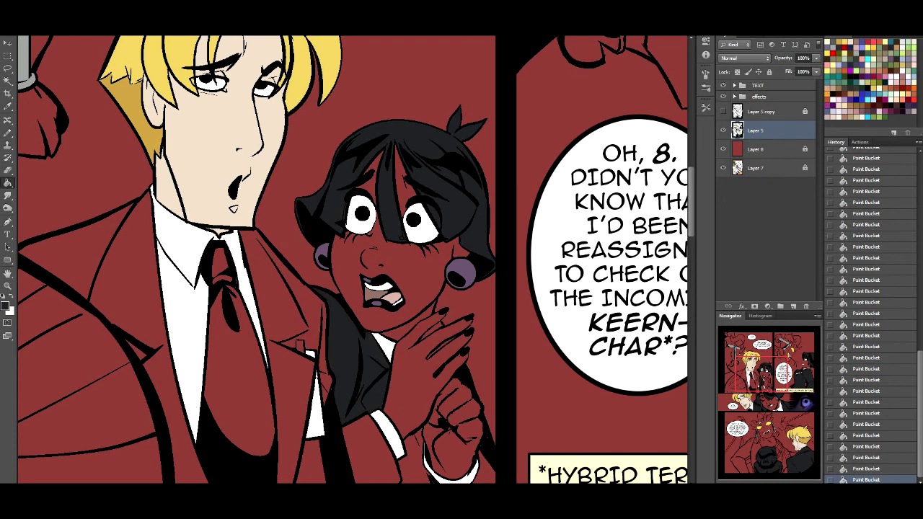
pyautogui.click(285, 303)
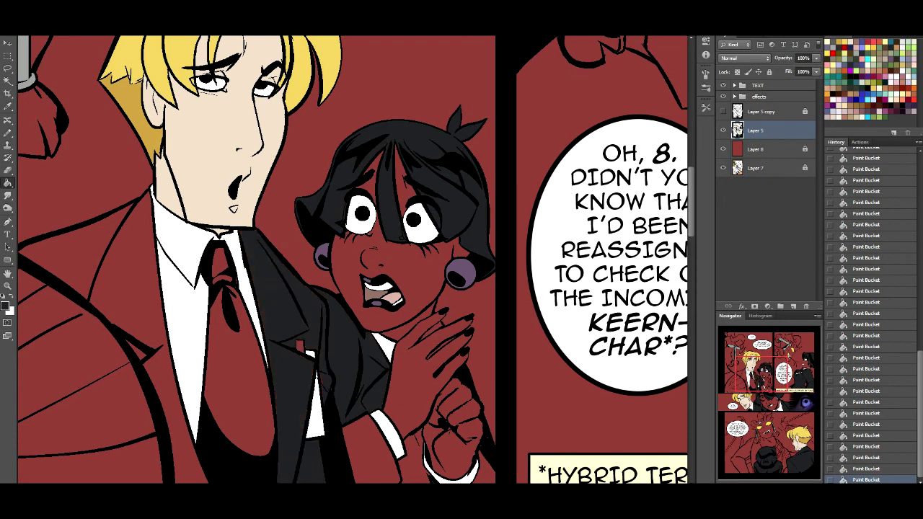
pyautogui.click(145, 361)
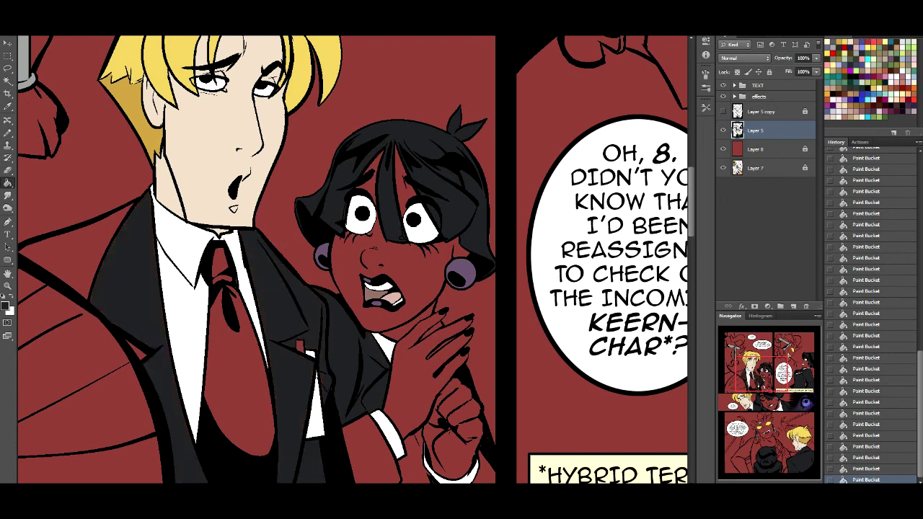
pyautogui.click(72, 253)
pyautogui.click(238, 360)
pyautogui.click(220, 263)
pyautogui.click(222, 280)
pyautogui.scroll(-4, 353, 260)
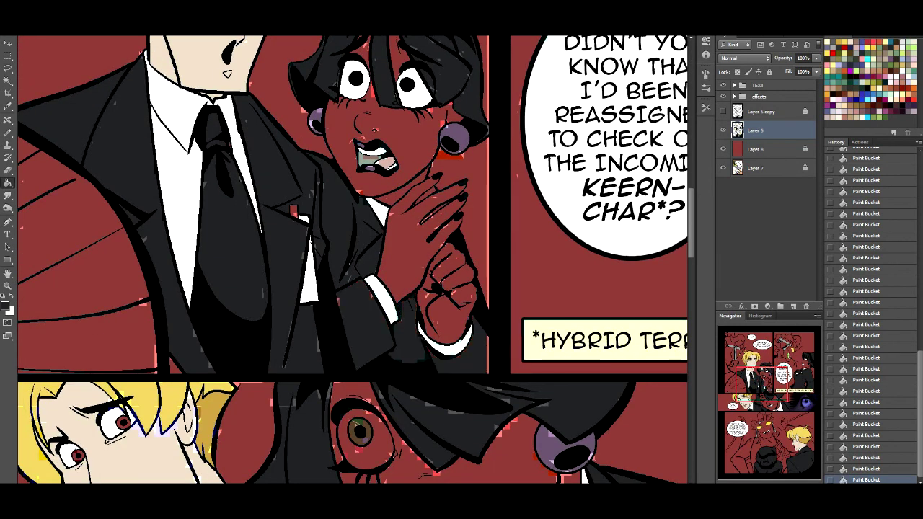
pyautogui.scroll(4, 354, 260)
pyautogui.click(542, 306)
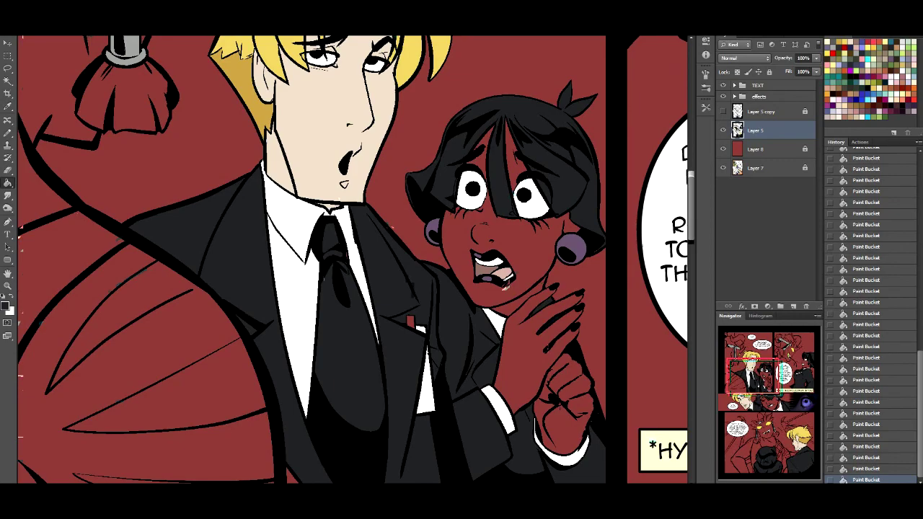
pyautogui.scroll(3, 353, 260)
pyautogui.hscroll(5, 354, 259)
pyautogui.scroll(1, 354, 260)
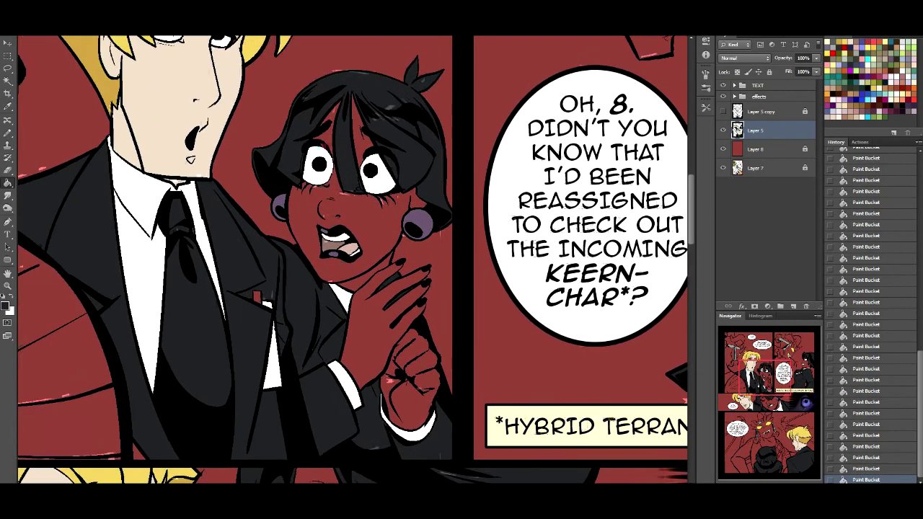
# Pick a tan skin colour and fill the woman's face and neck with it in the middle panel.
pyautogui.scroll(-6, 353, 260)
pyautogui.scroll(4, 354, 260)
pyautogui.press('x')
pyautogui.click(373, 285)
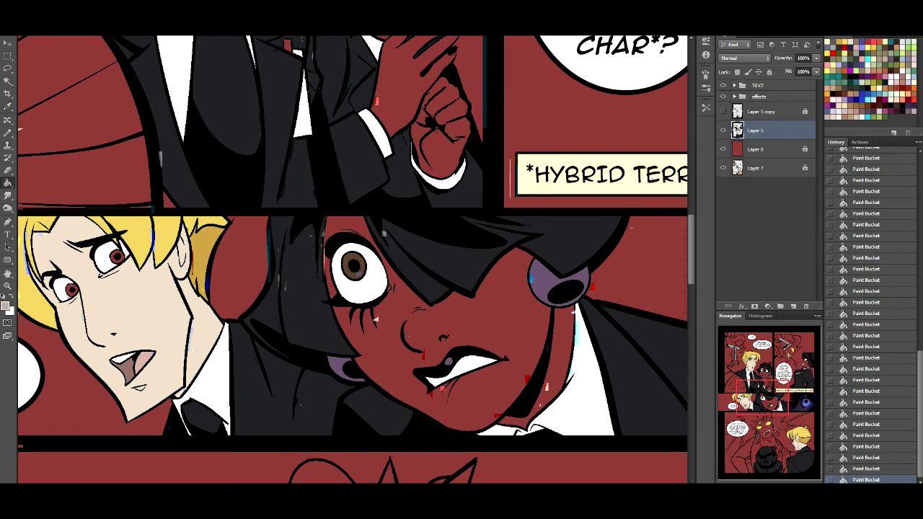
pyautogui.doubleClick(869, 106)
pyautogui.click(550, 166)
pyautogui.click(483, 310)
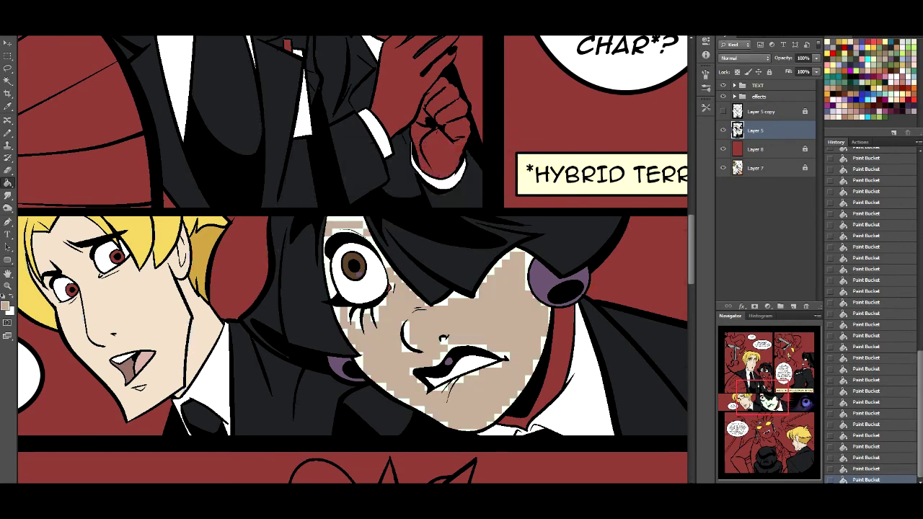
pyautogui.click(535, 353)
# Fill the woman's skin with tan in the top-right panel.
pyautogui.hotkey('ctrl', '-')
pyautogui.scroll(5, 356, 259)
pyautogui.hotkey('ctrl', '+')
pyautogui.click(563, 303)
pyautogui.click(611, 262)
# Fill the woman's face, forehead and both hands with tan in the first panel.
pyautogui.moveTo(789, 364); pyautogui.dragTo(754, 372)
pyautogui.click(508, 310)
pyautogui.click(467, 216)
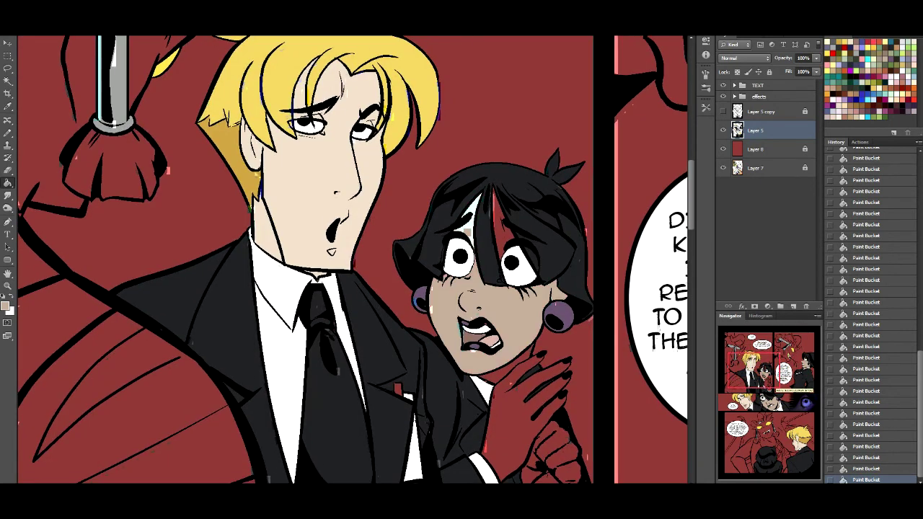
pyautogui.click(503, 216)
pyautogui.click(526, 393)
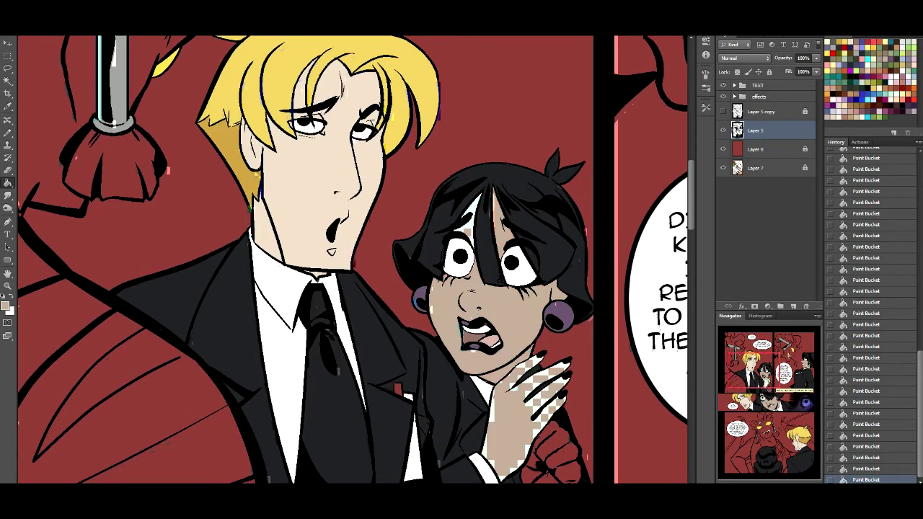
pyautogui.click(550, 451)
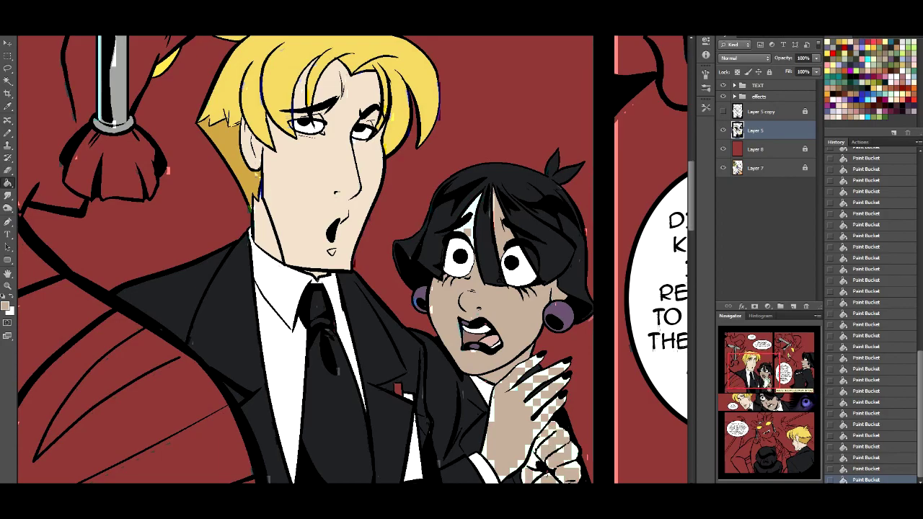
# Fill the small red detail at the blond man's breast pocket with light grey in the first panel.
pyautogui.scroll(-15, 352, 259)
pyautogui.scroll(-10, 352, 260)
pyautogui.scroll(15, 352, 260)
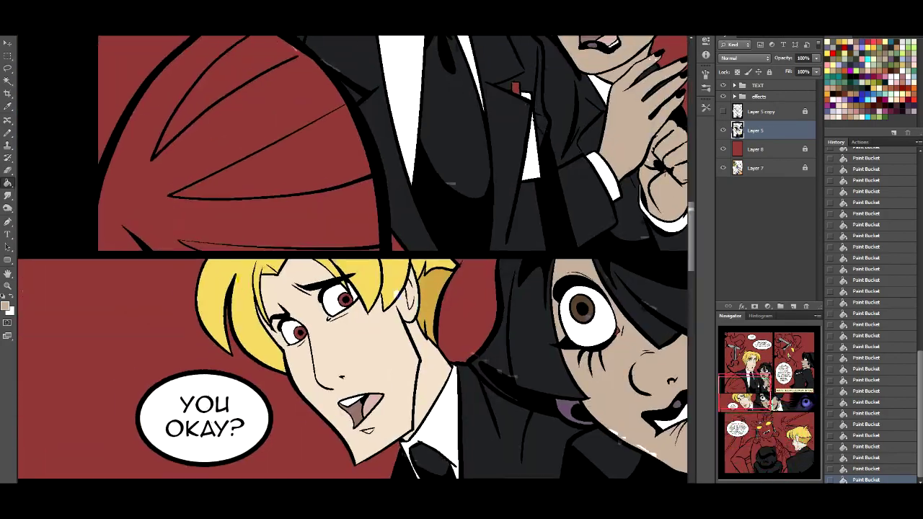
pyautogui.scroll(10, 352, 260)
pyautogui.hscroll(2, 352, 259)
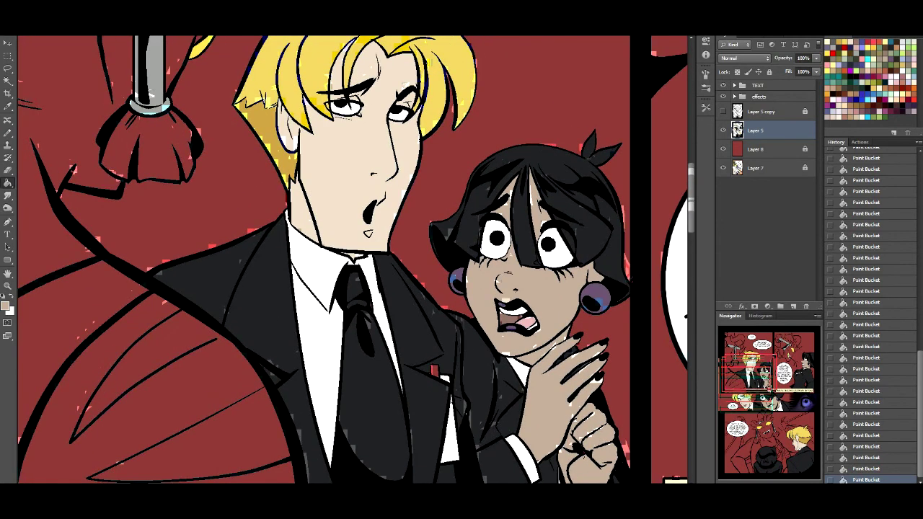
pyautogui.keyDown('alt'); pyautogui.click(537, 299); pyautogui.keyUp('alt')
pyautogui.click(435, 372)
pyautogui.hscroll(8, 352, 260)
pyautogui.scroll(2, 352, 260)
pyautogui.scroll(-10, 352, 260)
pyautogui.hscroll(-4, 351, 260)
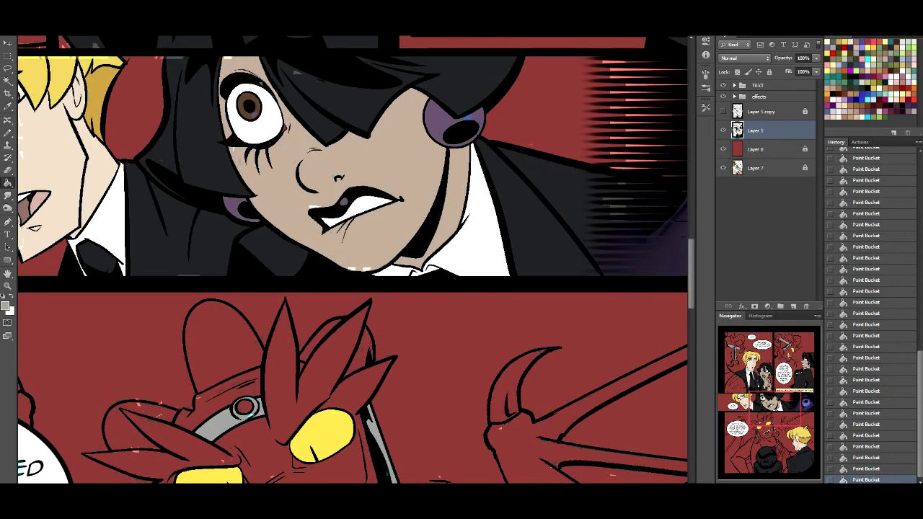
pyautogui.scroll(1, 352, 260)
pyautogui.hscroll(-4, 352, 260)
pyautogui.scroll(8, 352, 259)
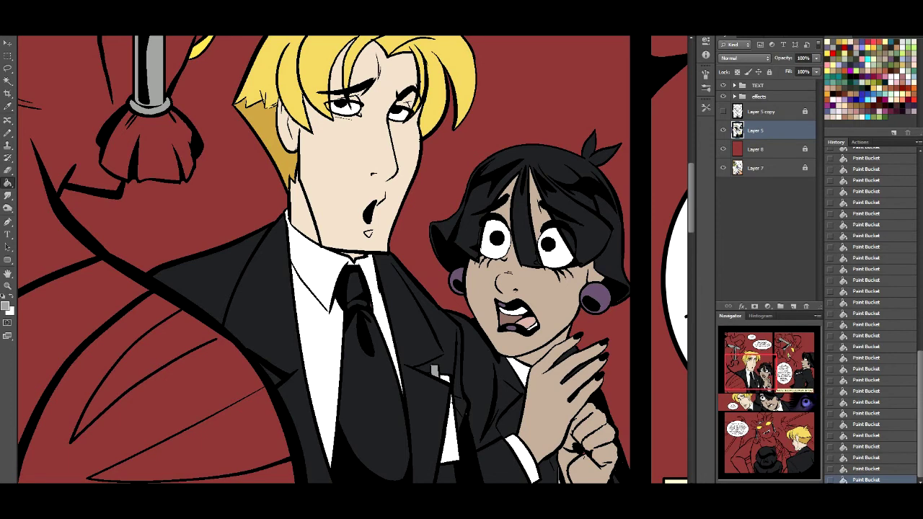
# Fill both of the blond man's irises with muted green in the middle panel.
pyautogui.click(839, 81)
pyautogui.scroll(-8, 352, 260)
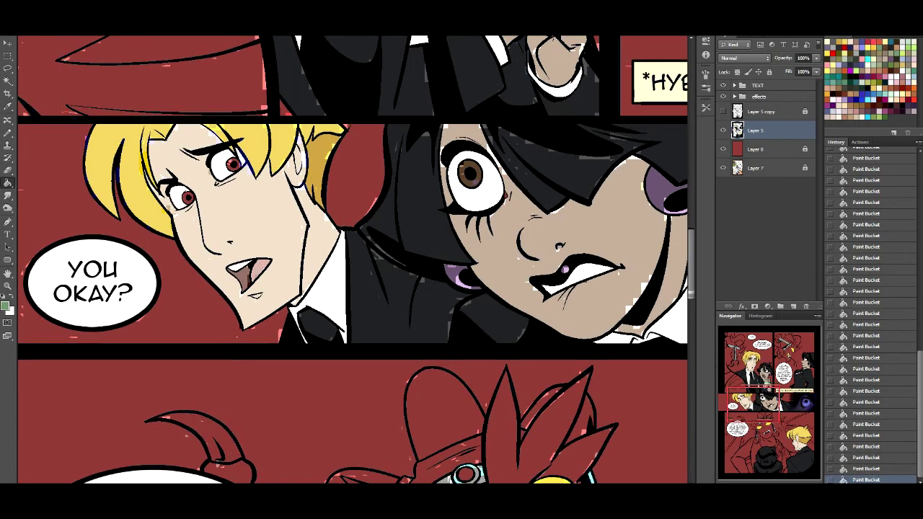
pyautogui.click(187, 197)
pyautogui.click(233, 166)
# Fill the horned creature's face, scalp, neck and shoulder with light green in the bottom panel.
pyautogui.moveTo(753, 405); pyautogui.dragTo(756, 437)
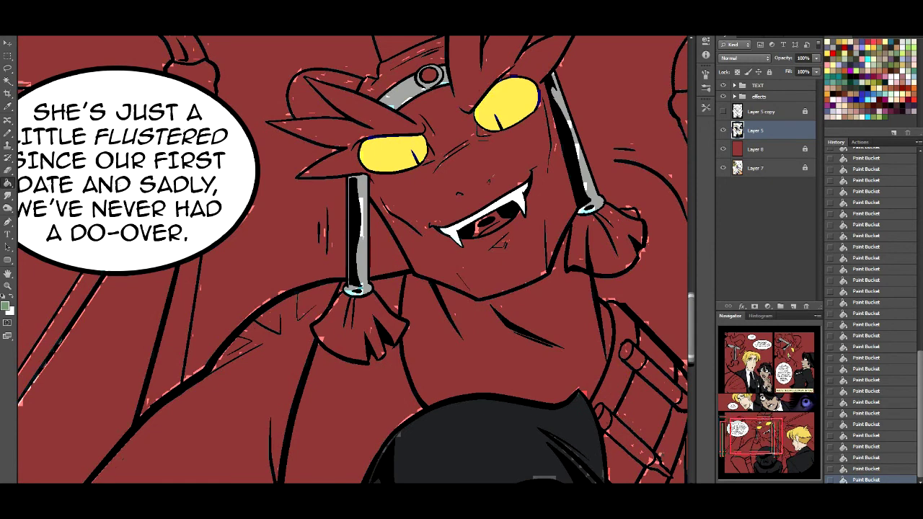
pyautogui.click(533, 238)
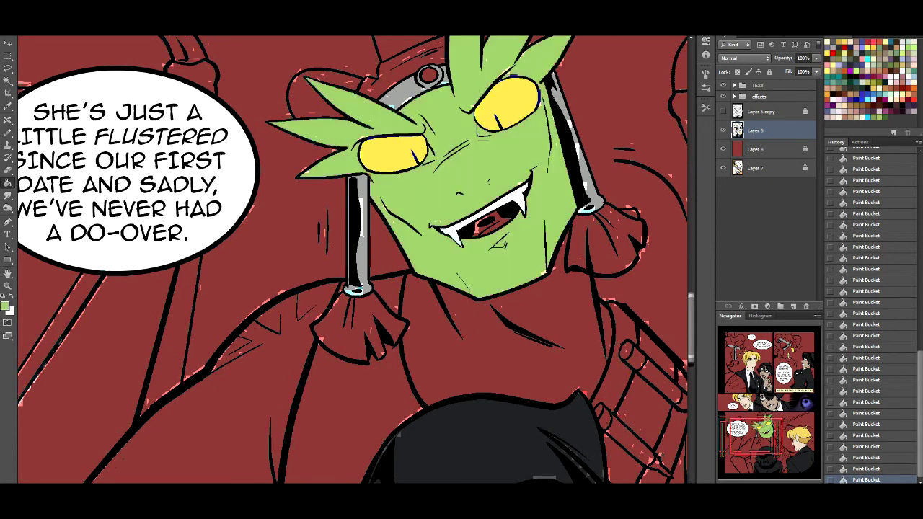
pyautogui.click(404, 62)
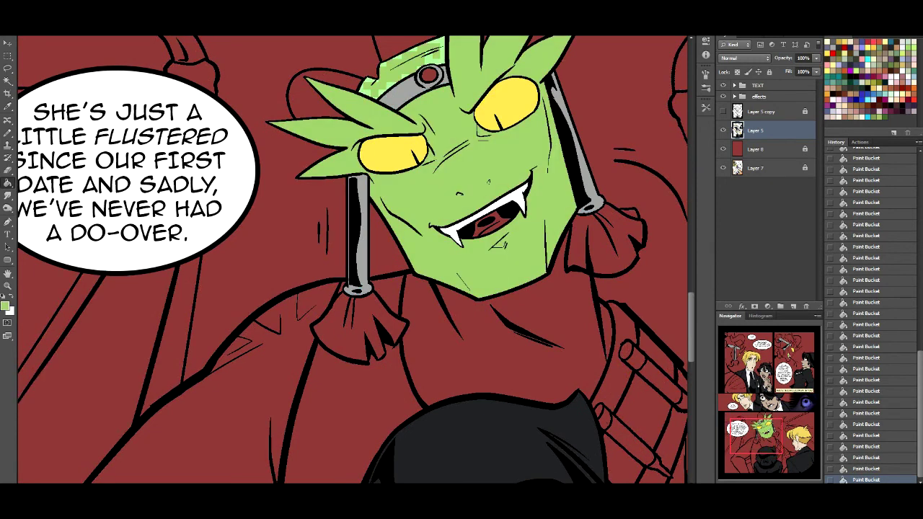
pyautogui.click(505, 346)
pyautogui.click(238, 375)
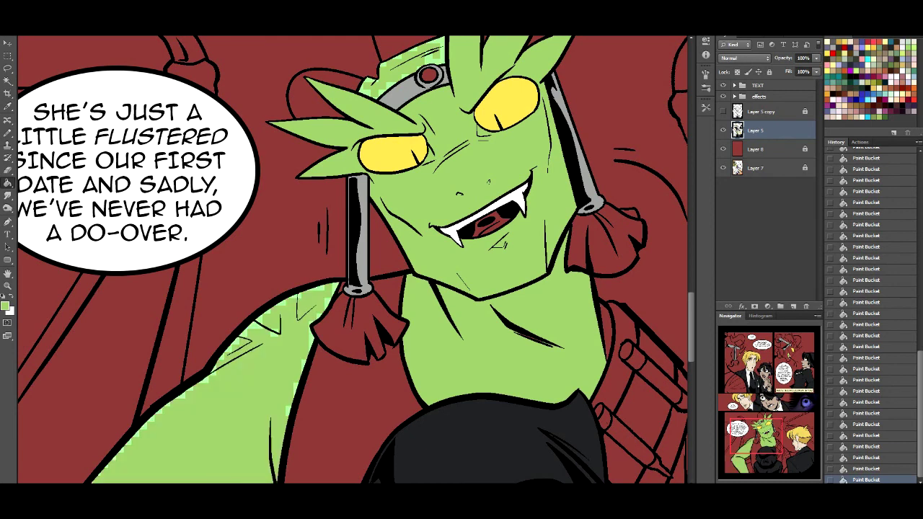
pyautogui.click(607, 331)
# Fill the gap between the bands beside the creature's arm and its other shoulder with light green.
pyautogui.moveTo(756, 436); pyautogui.dragTo(745, 453)
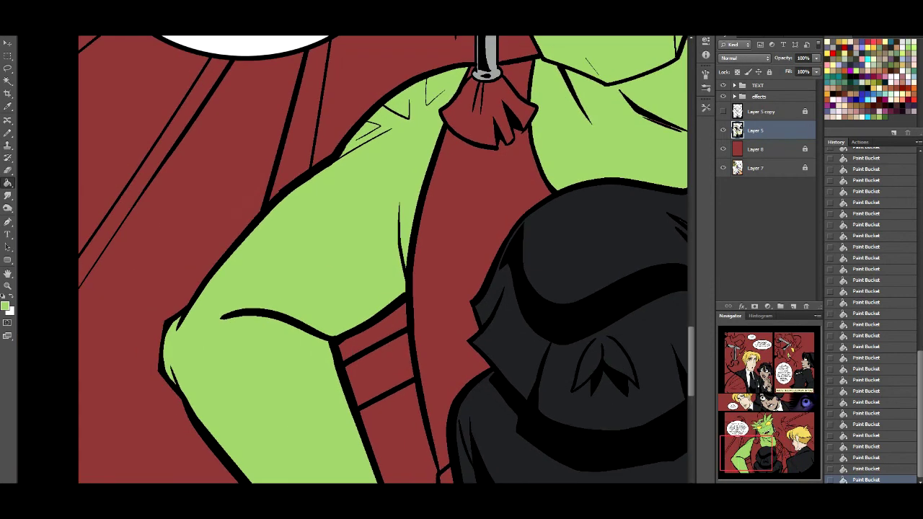
pyautogui.click(379, 366)
pyautogui.moveTo(750, 448); pyautogui.dragTo(775, 447)
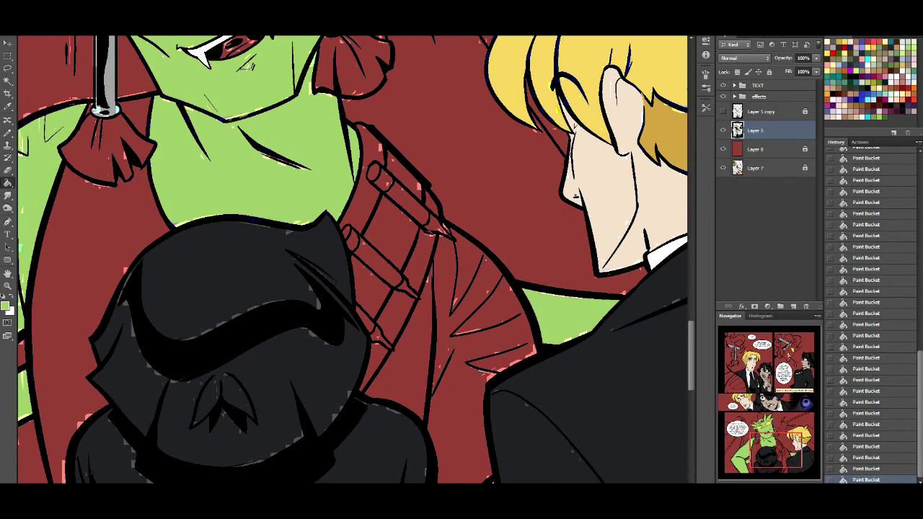
pyautogui.click(480, 303)
# Close the gap in the creature's wing outline beside the man's hair with green pencil strokes and fill the wing frame light green.
pyautogui.moveTo(776, 447); pyautogui.dragTo(791, 426)
pyautogui.press('b')
pyautogui.moveTo(249, 303)
pyautogui.mouseDown()
pyautogui.moveTo(258, 308)
pyautogui.moveTo(252, 334)
pyautogui.mouseUp()
pyautogui.moveTo(250, 332); pyautogui.dragTo(254, 339)
pyautogui.moveTo(252, 335); pyautogui.dragTo(262, 350)
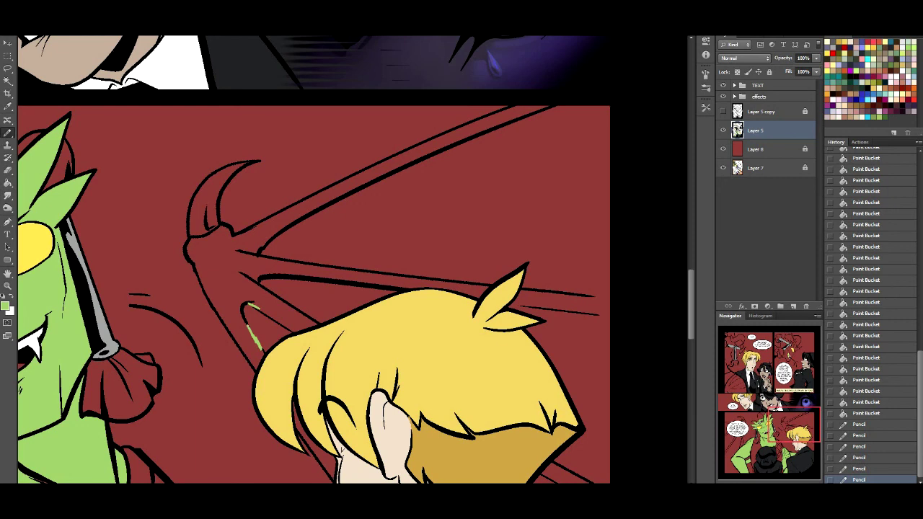
pyautogui.click(8, 183)
pyautogui.click(216, 252)
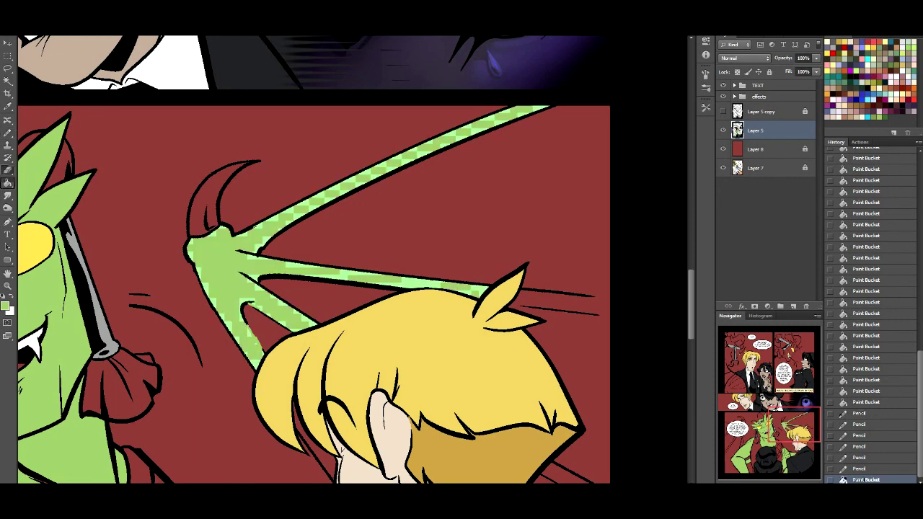
# Extend the wing finger's outlines past the panel edge in green pencil and fill the section behind the man's hair light green.
pyautogui.press('i')
pyautogui.scroll(1, 313, 260)
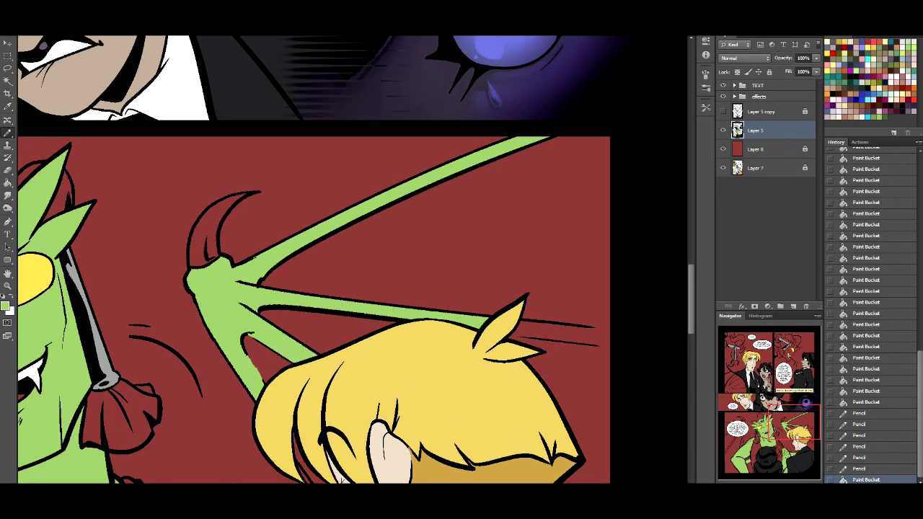
pyautogui.moveTo(513, 336)
pyautogui.mouseDown()
pyautogui.moveTo(617, 348)
pyautogui.moveTo(623, 331)
pyautogui.mouseUp()
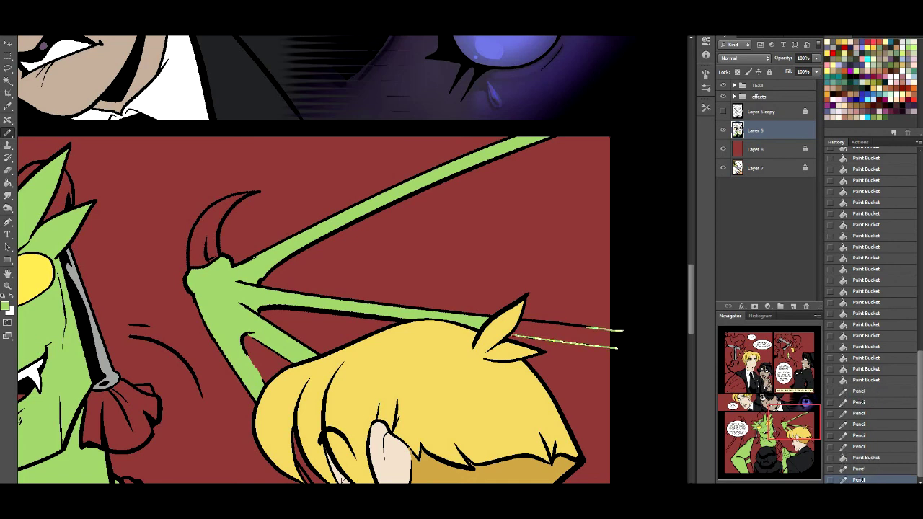
pyautogui.press('r')
pyautogui.click(570, 336)
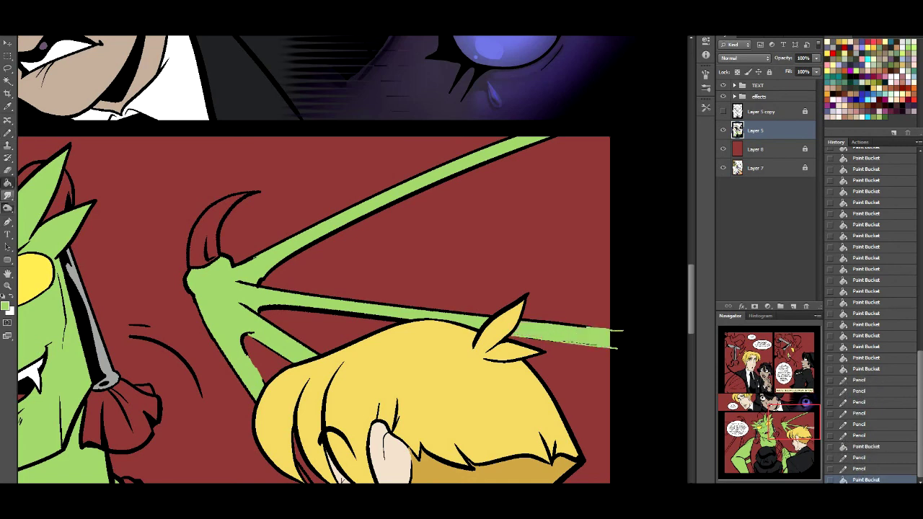
# Rename the Layer 5 copy layer as inks, hide it and make Layer 5 active again.
pyautogui.scroll(-2, 313, 259)
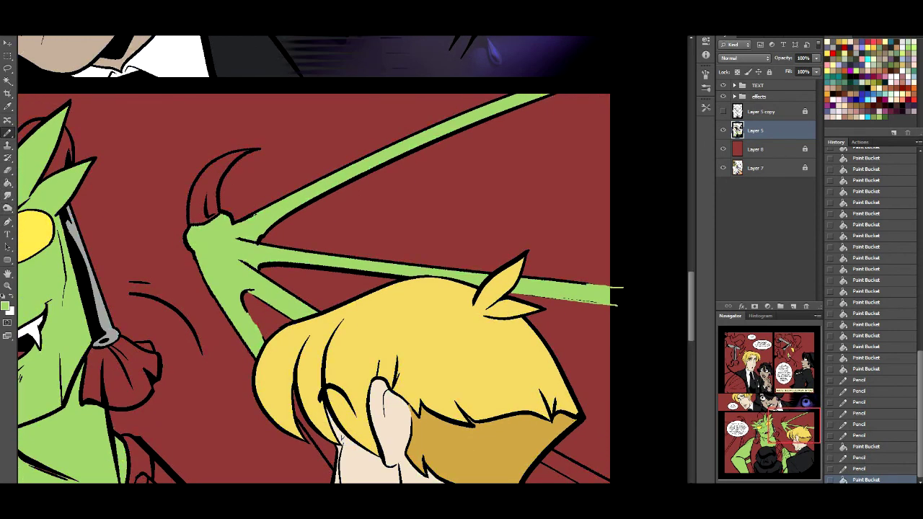
pyautogui.doubleClick(760, 112)
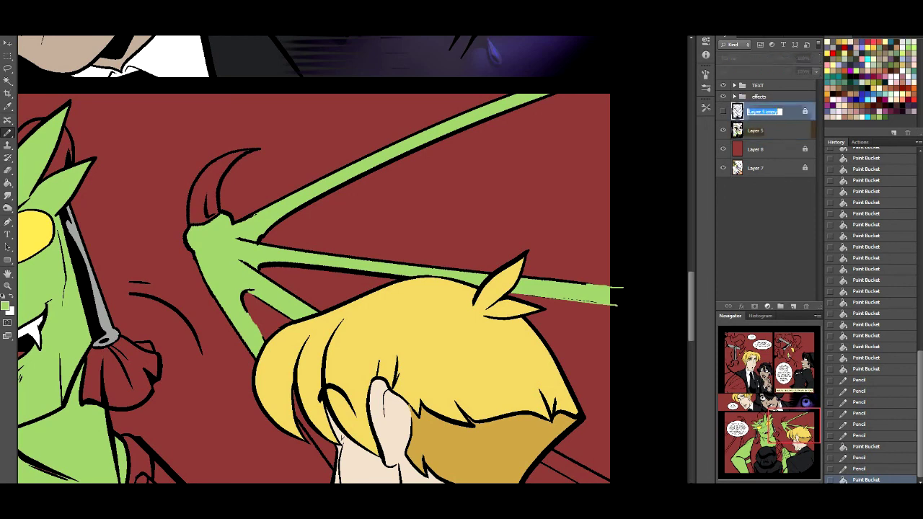
pyautogui.write('inks')
pyautogui.press('Return')
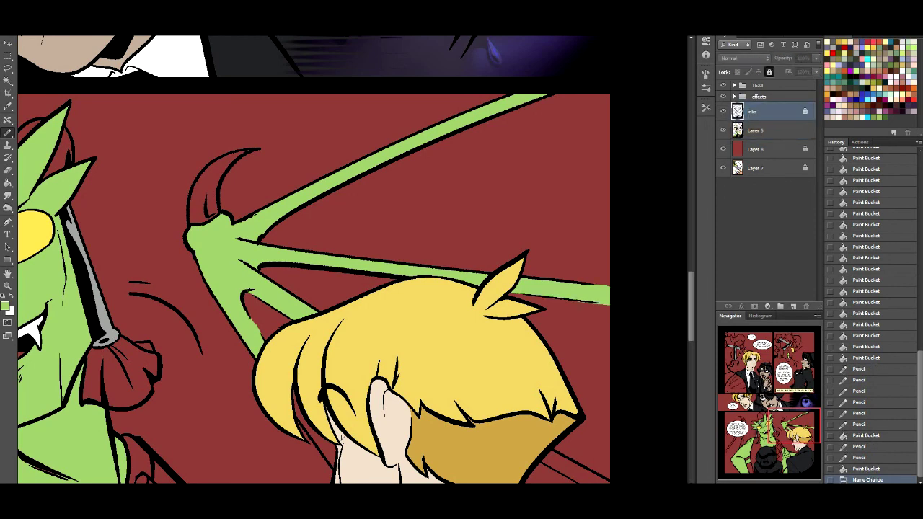
pyautogui.click(723, 111)
pyautogui.click(755, 130)
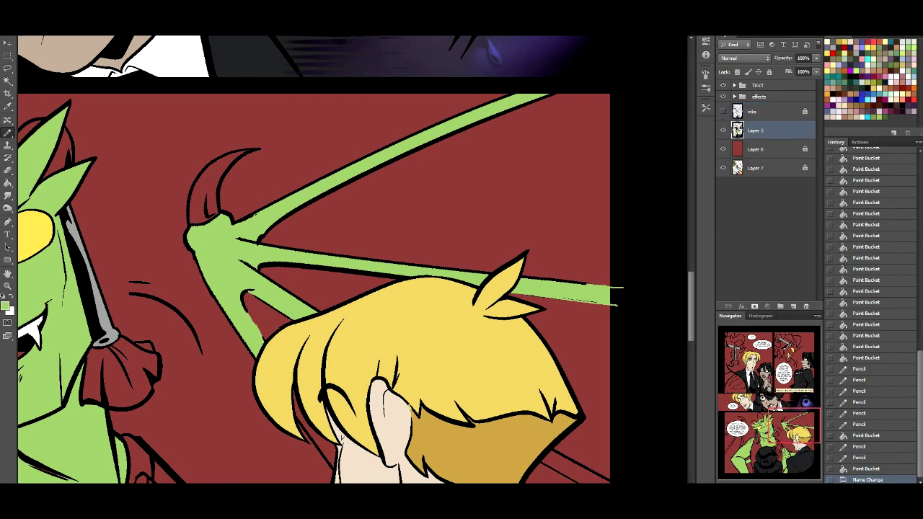
# Fill the wing sliver beside the blond man's forehead and the wing finger behind his head with light green.
pyautogui.scroll(-5, 313, 260)
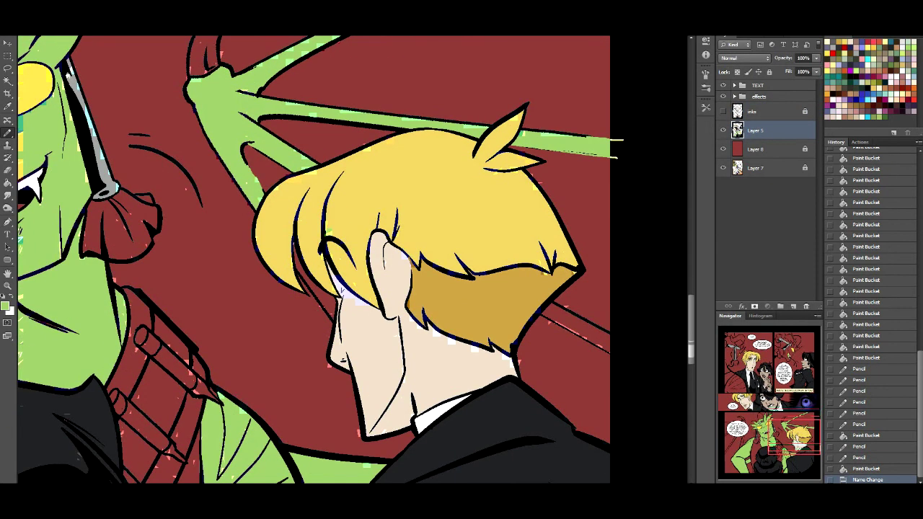
pyautogui.press('g')
pyautogui.click(322, 296)
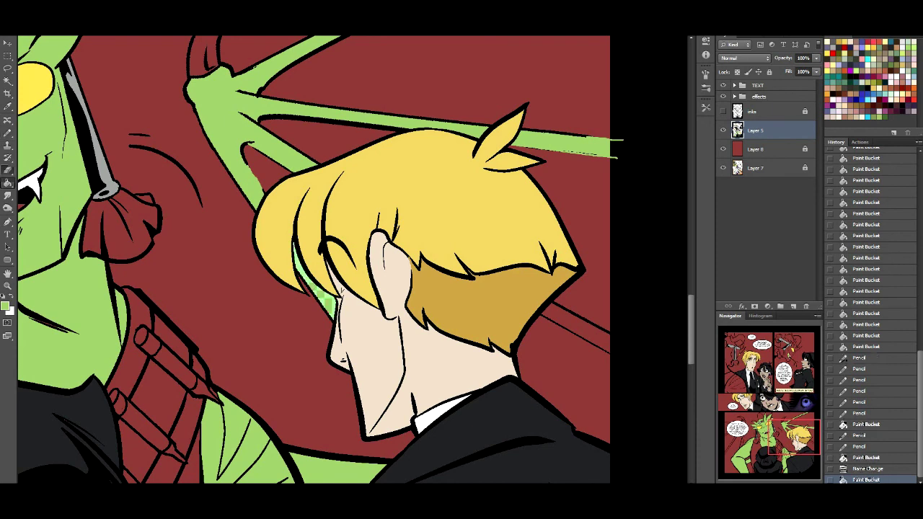
pyautogui.scroll(-2, 314, 260)
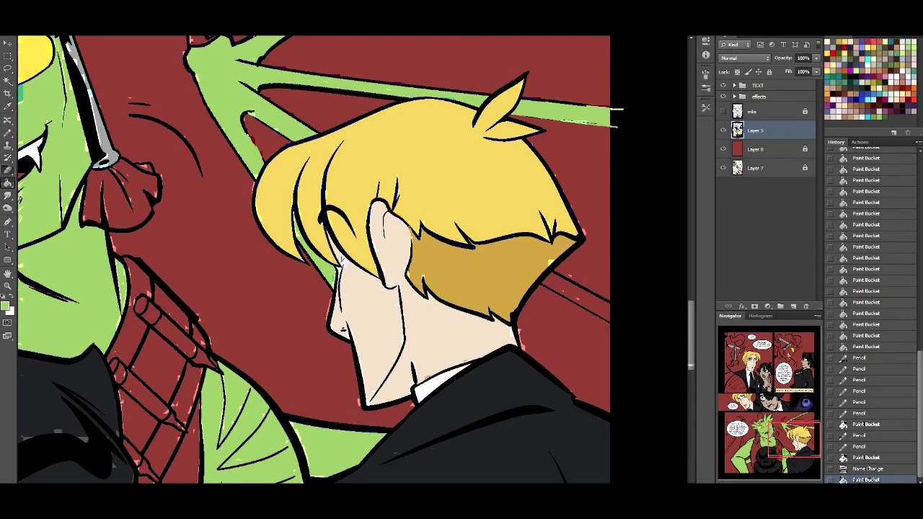
pyautogui.click(577, 297)
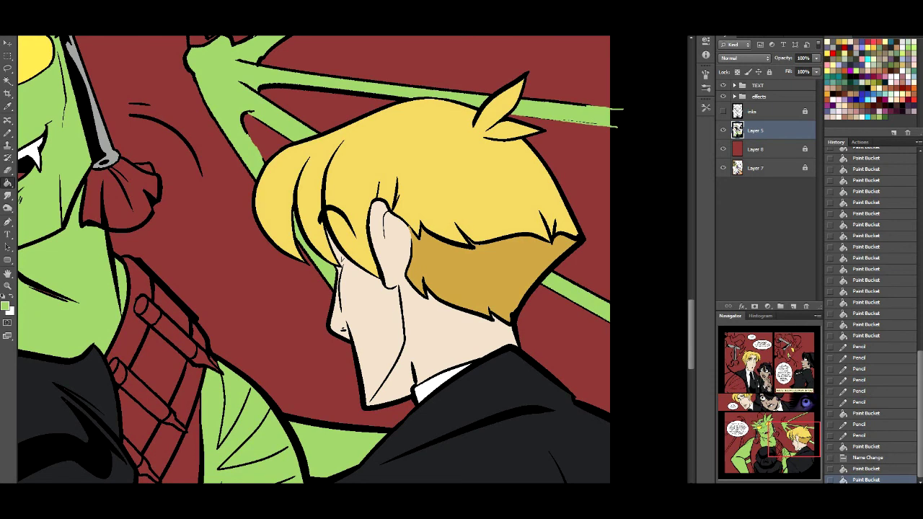
# Fill the wing membrane sections above and behind the blond man's head in the bottom panel with pale green.
pyautogui.click(433, 58)
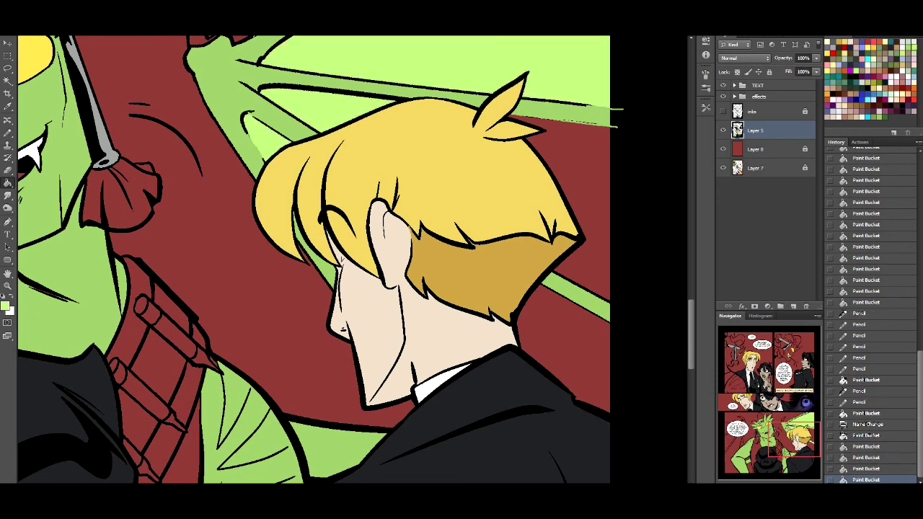
pyautogui.click(559, 207)
pyautogui.click(562, 354)
pyautogui.moveTo(361, 253); pyautogui.dragTo(433, 368)
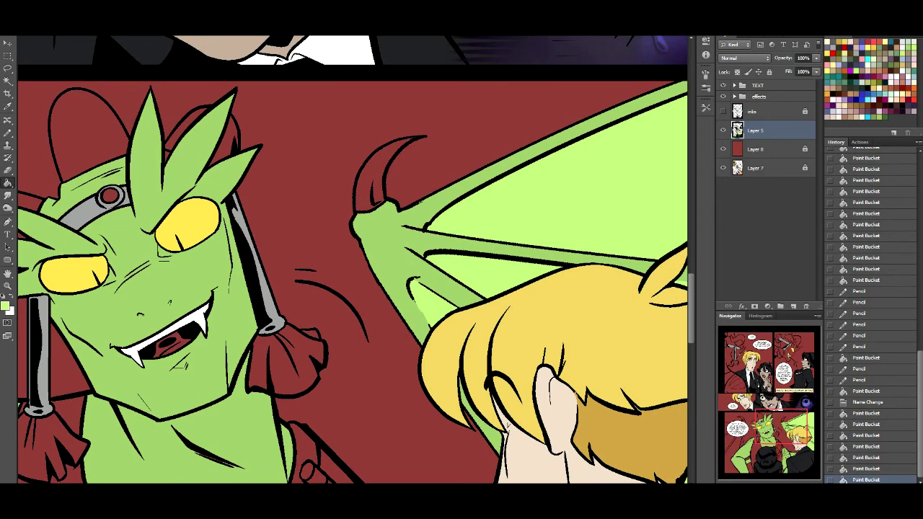
pyautogui.click(376, 173)
pyautogui.click(377, 173)
pyautogui.press('x')
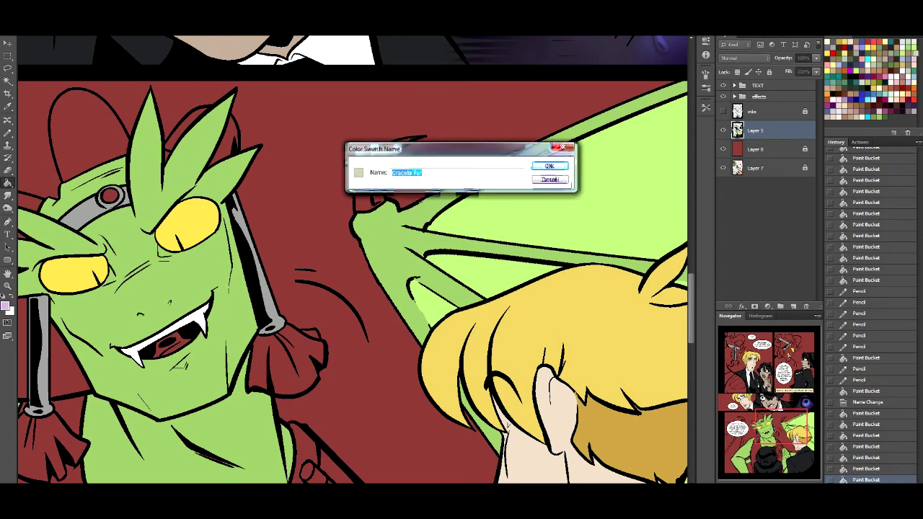
pyautogui.press('Return')
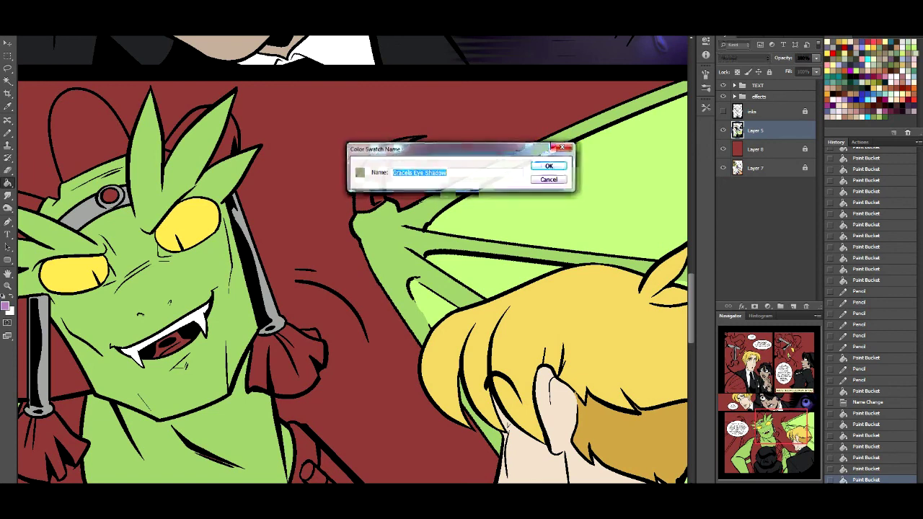
pyautogui.press('Return')
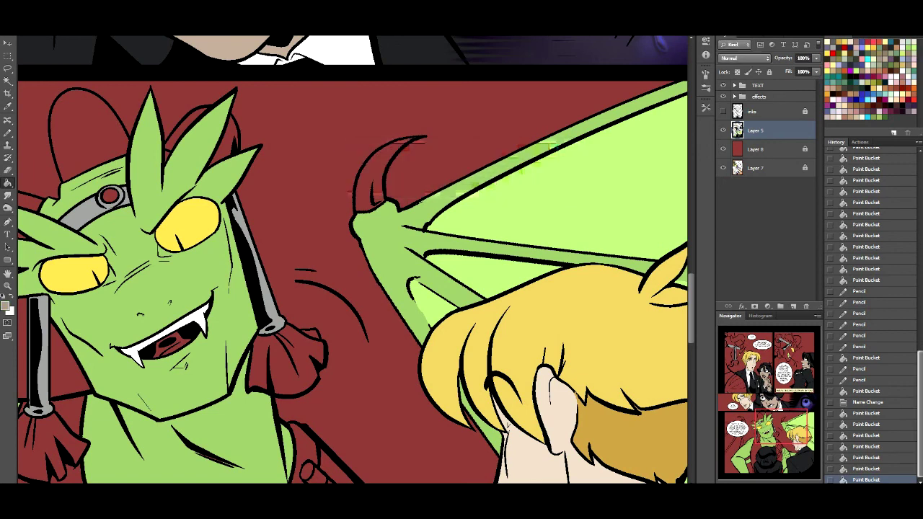
# Fill the creature's shirt in the bottom panel and the first panel with the pale grey-green magnus shirt swatch.
pyautogui.click(893, 133)
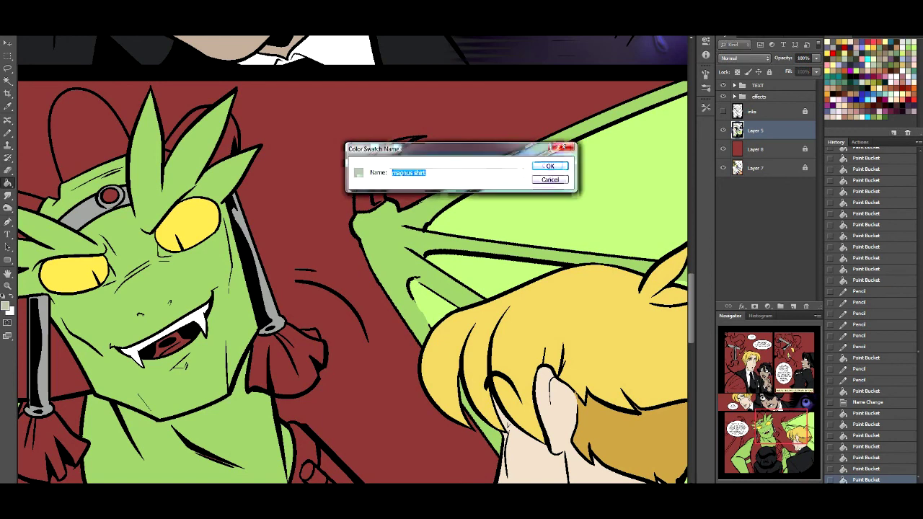
pyautogui.press('Return')
pyautogui.moveTo(770, 443)
pyautogui.mouseDown()
pyautogui.moveTo(758, 379)
pyautogui.moveTo(753, 453)
pyautogui.mouseUp()
pyautogui.click(382, 288)
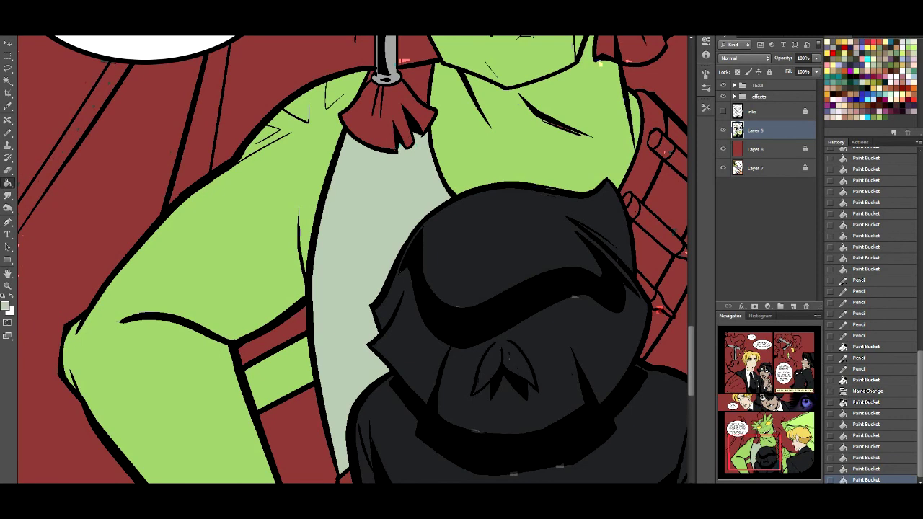
pyautogui.click(417, 80)
pyautogui.click(417, 81)
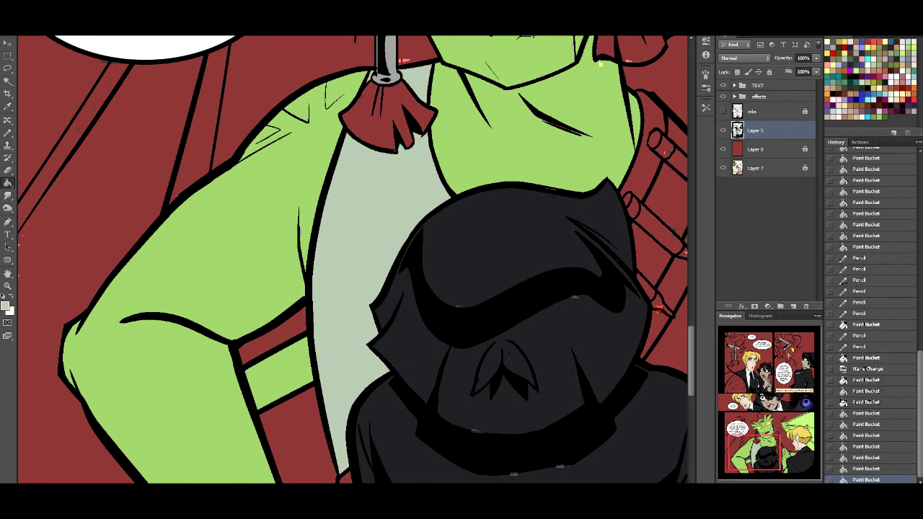
pyautogui.moveTo(752, 444)
pyautogui.mouseDown()
pyautogui.moveTo(761, 451)
pyautogui.moveTo(768, 440)
pyautogui.moveTo(768, 453)
pyautogui.moveTo(774, 366)
pyautogui.moveTo(749, 342)
pyautogui.moveTo(745, 352)
pyautogui.mouseUp()
pyautogui.click(144, 246)
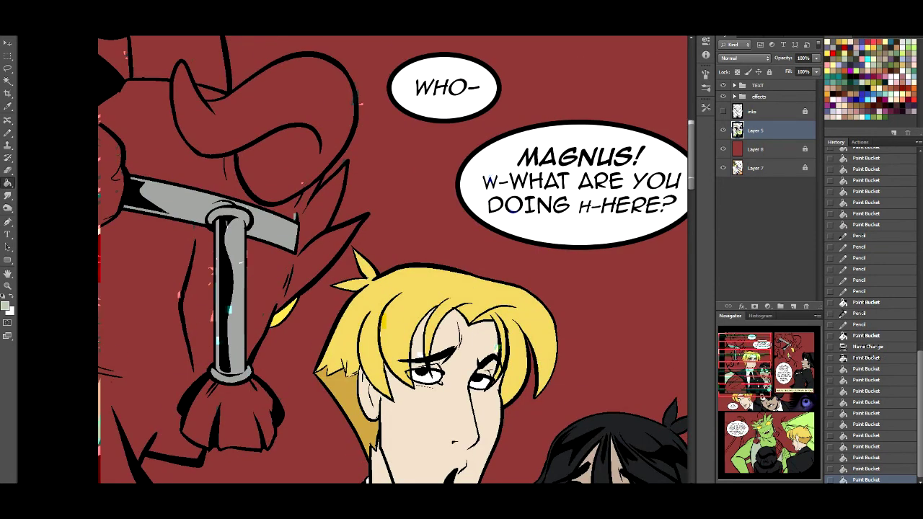
# Choose a grey-green swatch and fill the creature's horns in the first and second panels.
pyautogui.doubleClick(856, 48)
pyautogui.press('Return')
pyautogui.click(345, 159)
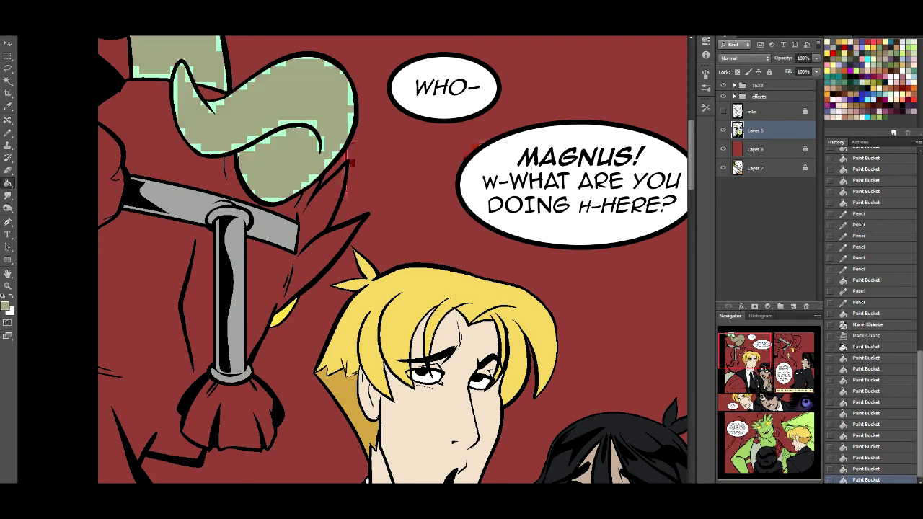
pyautogui.hscroll(10, 345, 158)
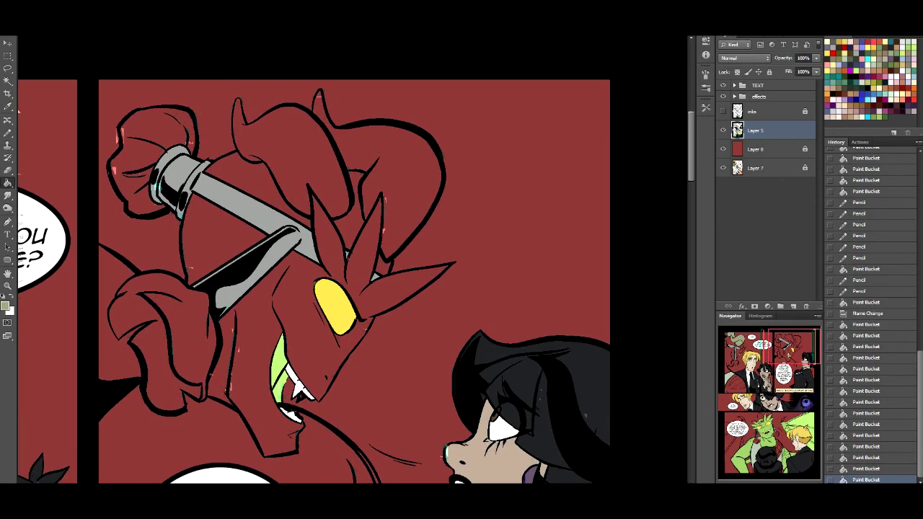
pyautogui.click(289, 144)
pyautogui.click(403, 180)
# Fill the creature's horns and both wing claws in the bottom panel with the same grey-green.
pyautogui.scroll(-10, 353, 260)
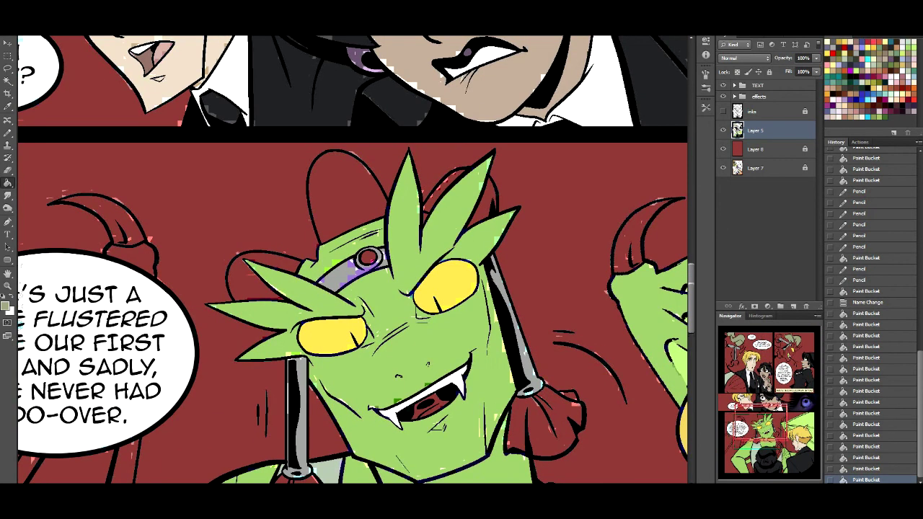
pyautogui.click(442, 189)
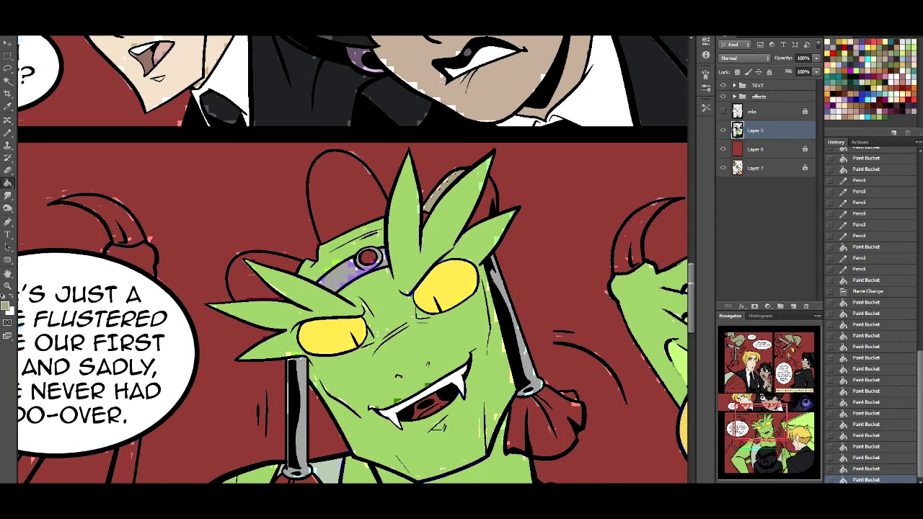
pyautogui.click(481, 202)
pyautogui.click(347, 189)
pyautogui.click(259, 274)
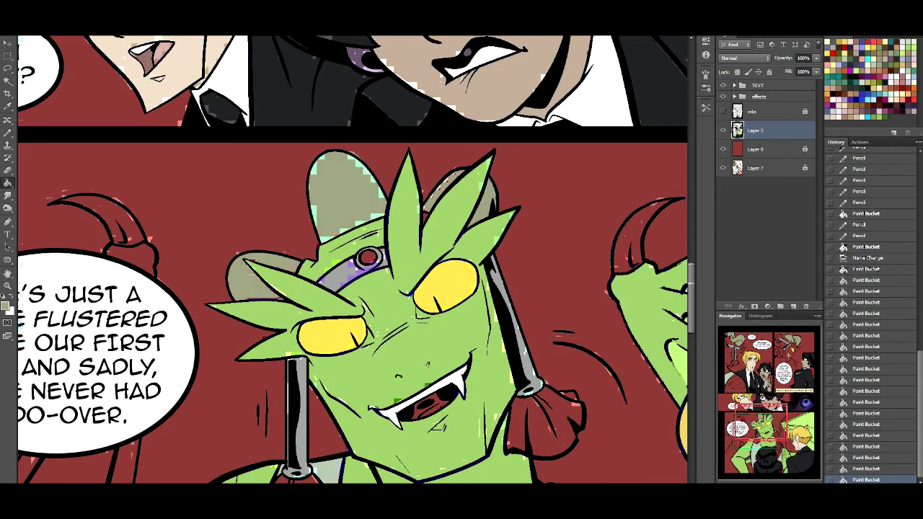
pyautogui.click(108, 216)
pyautogui.click(638, 230)
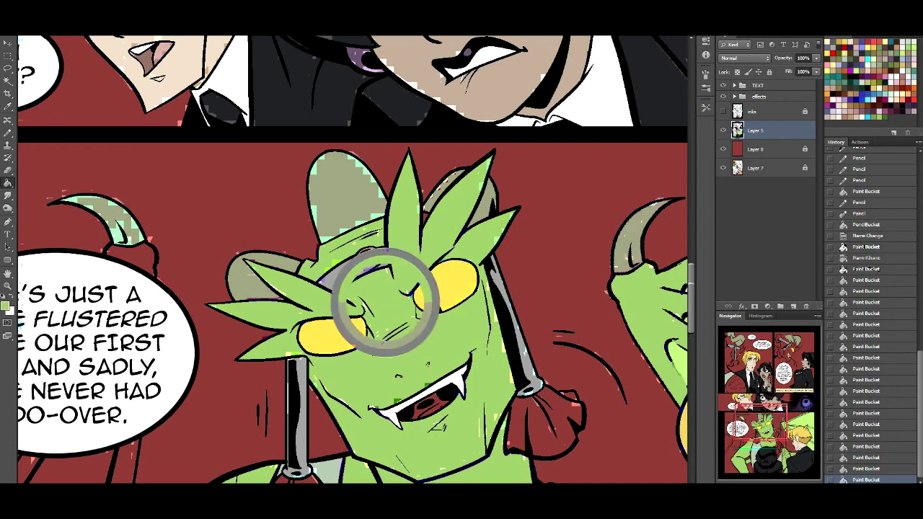
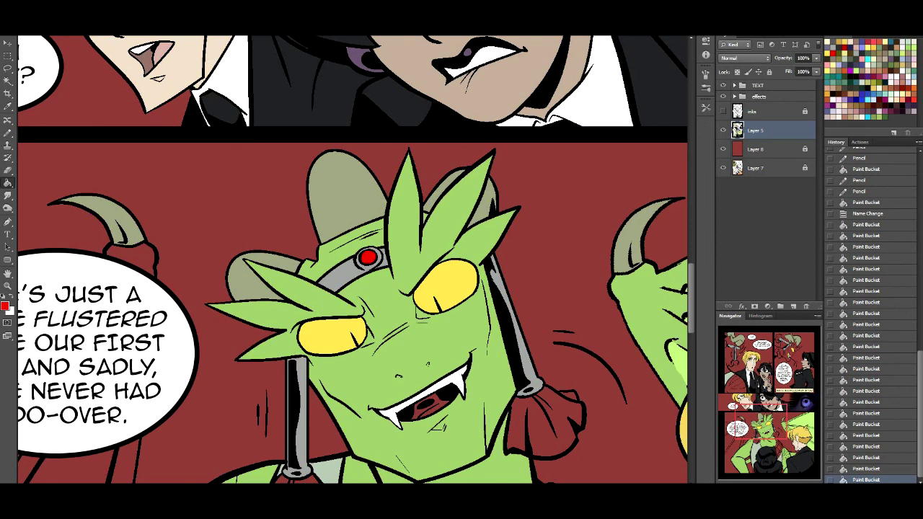
# Choose the olive swatch and fill the creature's bound hair tufts in the bottom panel.
pyautogui.click(907, 132)
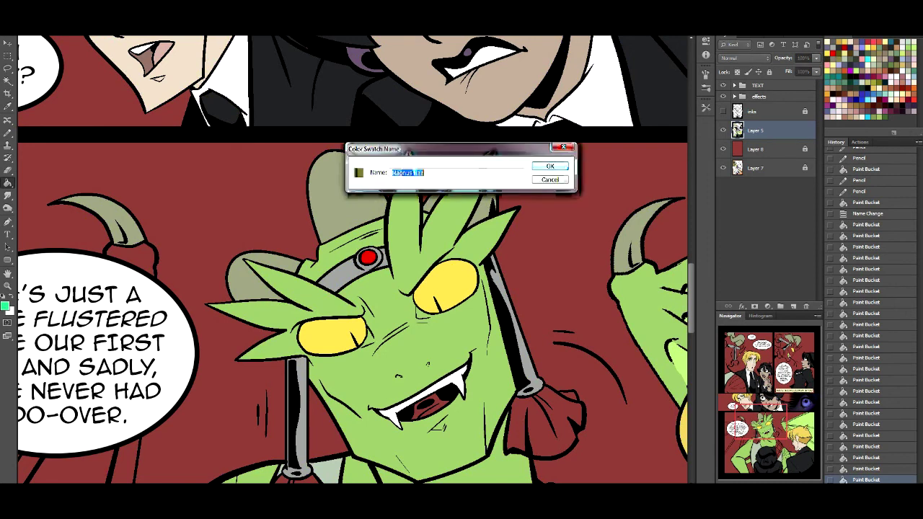
pyautogui.press('Return')
pyautogui.scroll(-5, 352, 260)
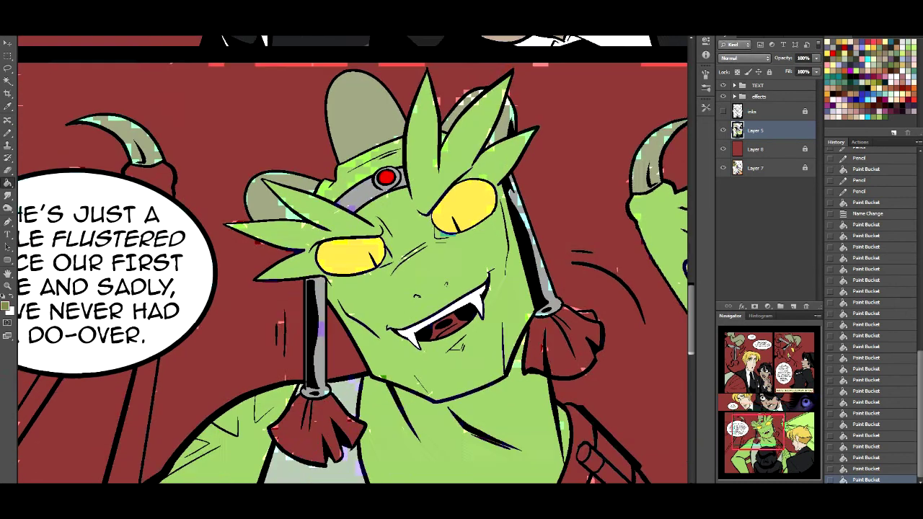
pyautogui.click(365, 365)
pyautogui.click(613, 277)
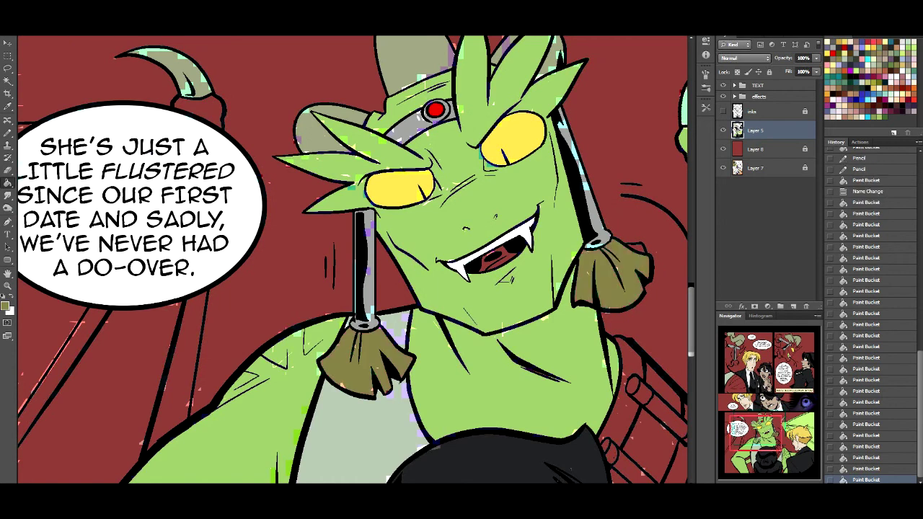
pyautogui.click(637, 249)
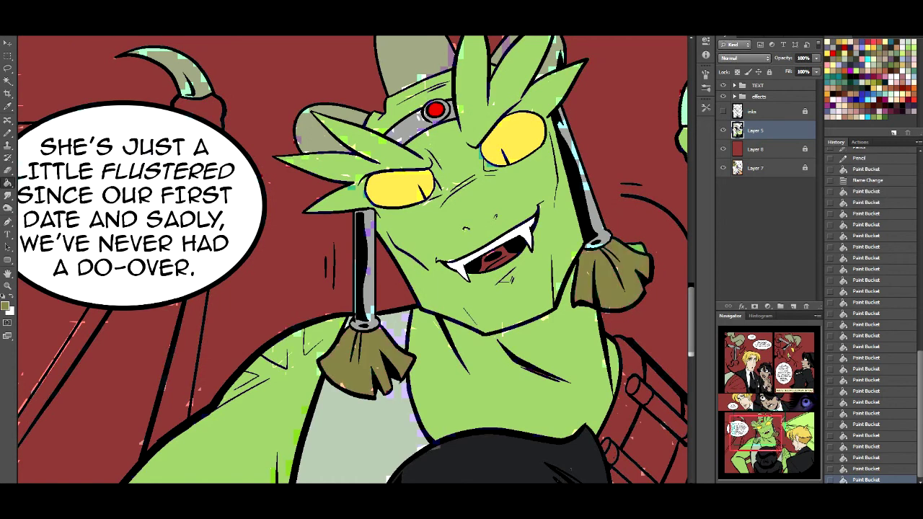
# Fill the creature's bound hair tufts in the first and second panels with olive.
pyautogui.scroll(-5, 352, 260)
pyautogui.scroll(10, 352, 260)
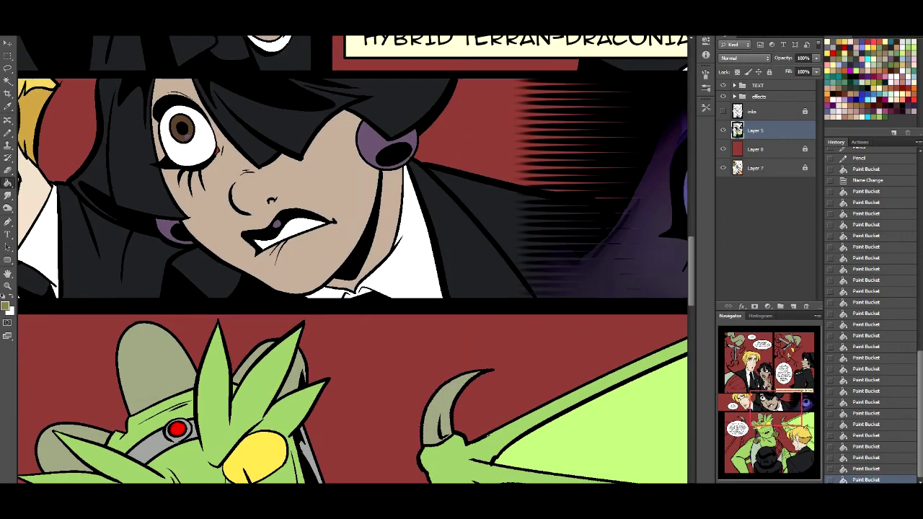
pyautogui.scroll(10, 352, 259)
pyautogui.click(252, 238)
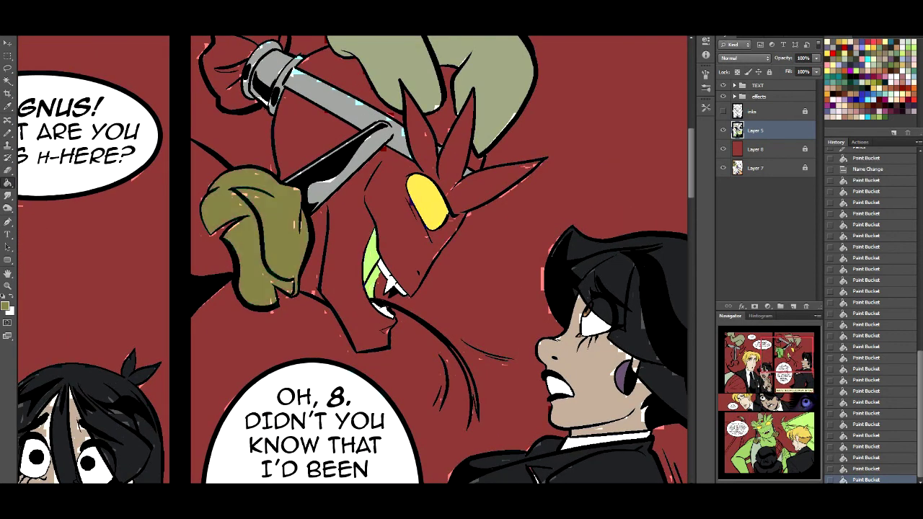
pyautogui.hscroll(-10, 352, 260)
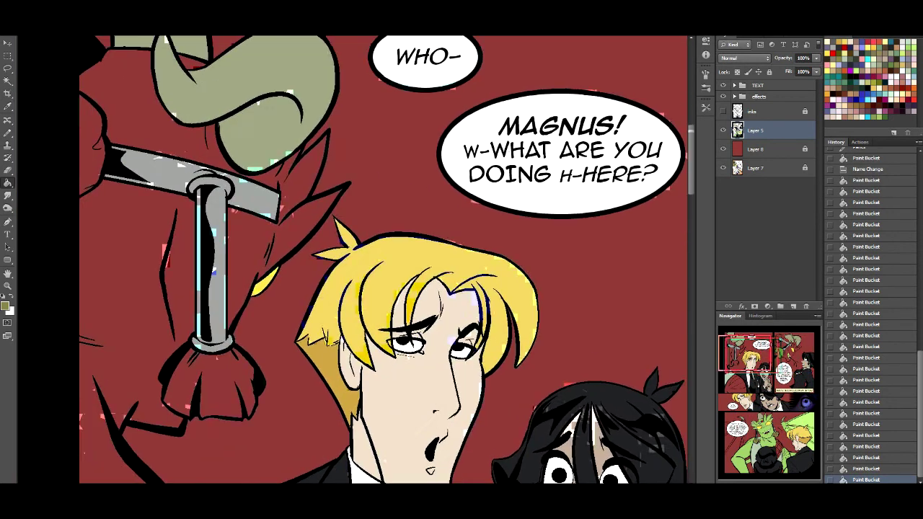
pyautogui.click(245, 277)
pyautogui.click(230, 422)
pyautogui.click(110, 166)
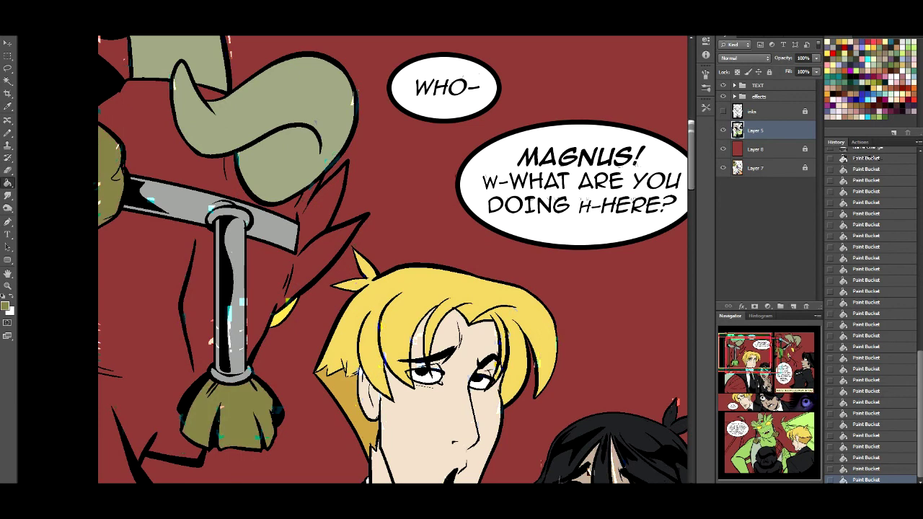
pyautogui.hscroll(10, 352, 260)
pyautogui.scroll(3, 352, 260)
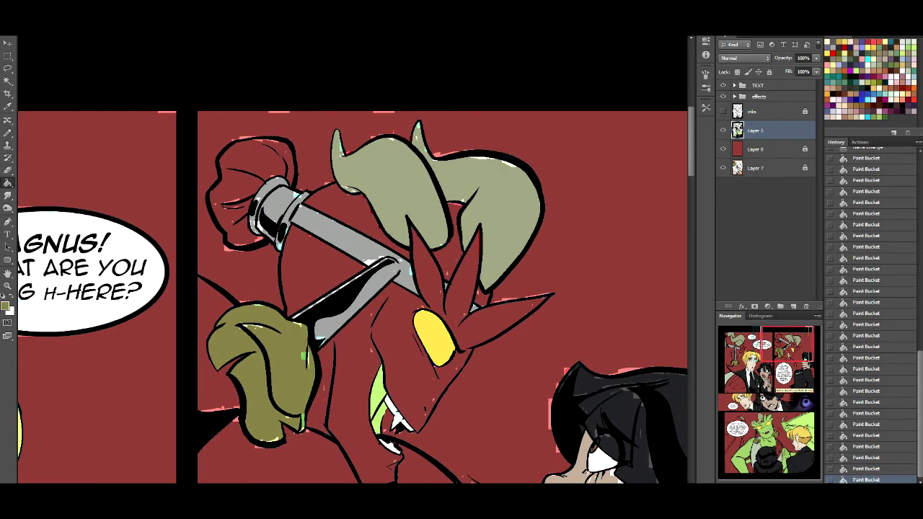
pyautogui.click(241, 170)
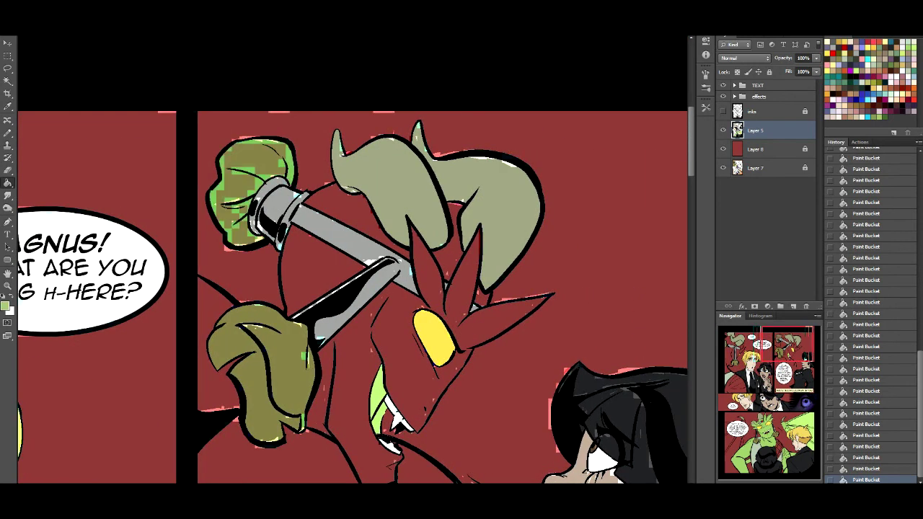
# Fill the creature's head and neck in the second panel and its head, body and arm in the first panel with light green.
pyautogui.click(389, 339)
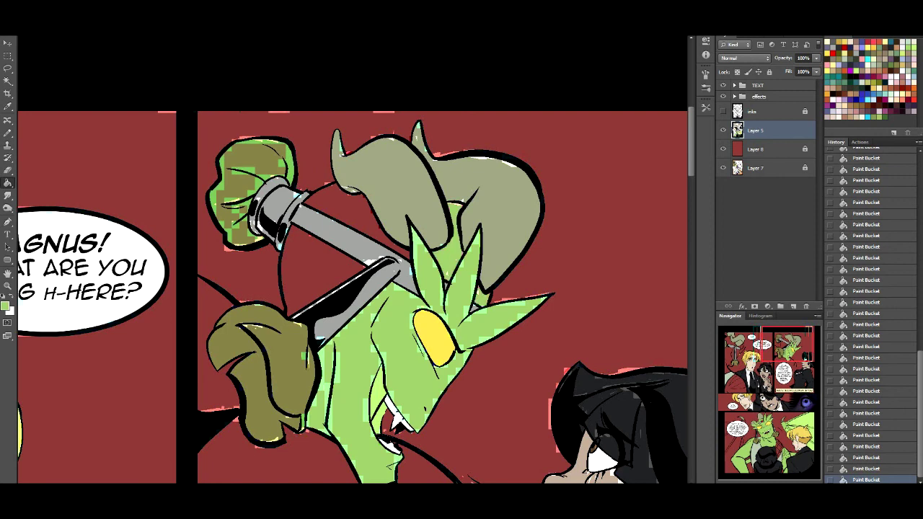
pyautogui.click(216, 310)
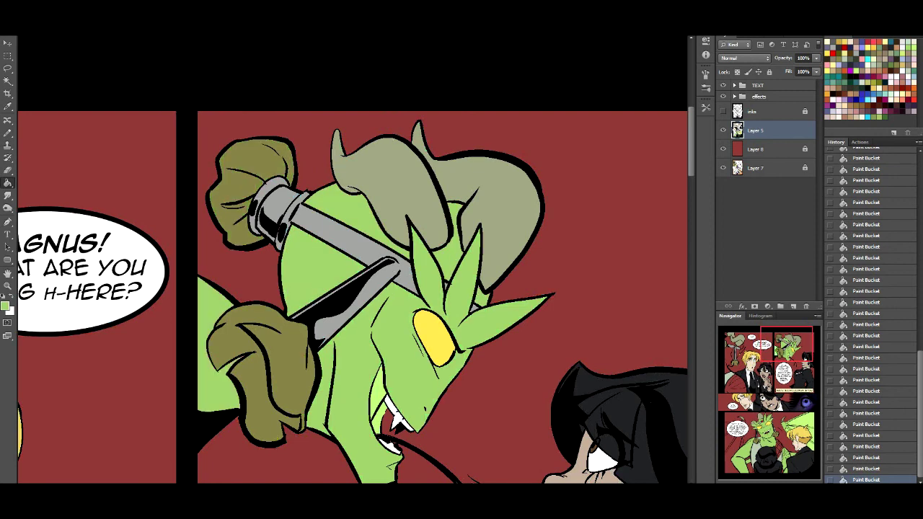
pyautogui.moveTo(787, 344); pyautogui.dragTo(746, 372)
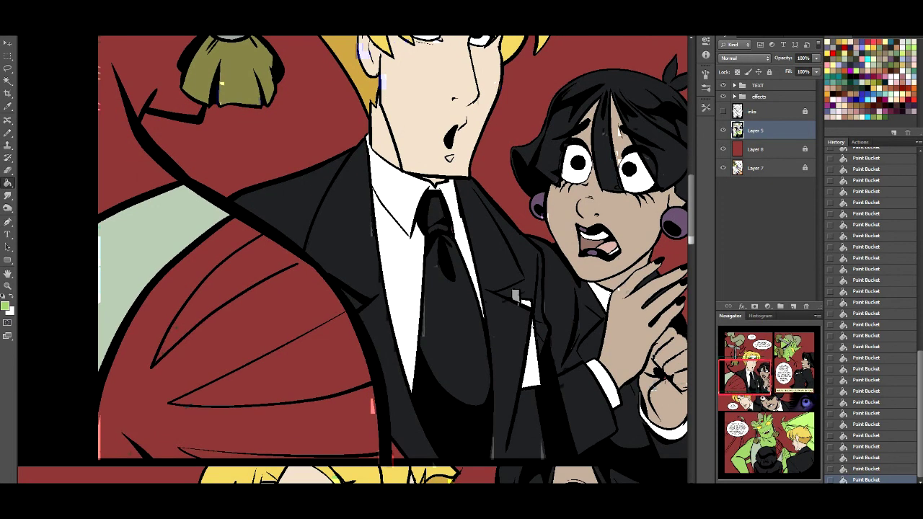
pyautogui.click(217, 346)
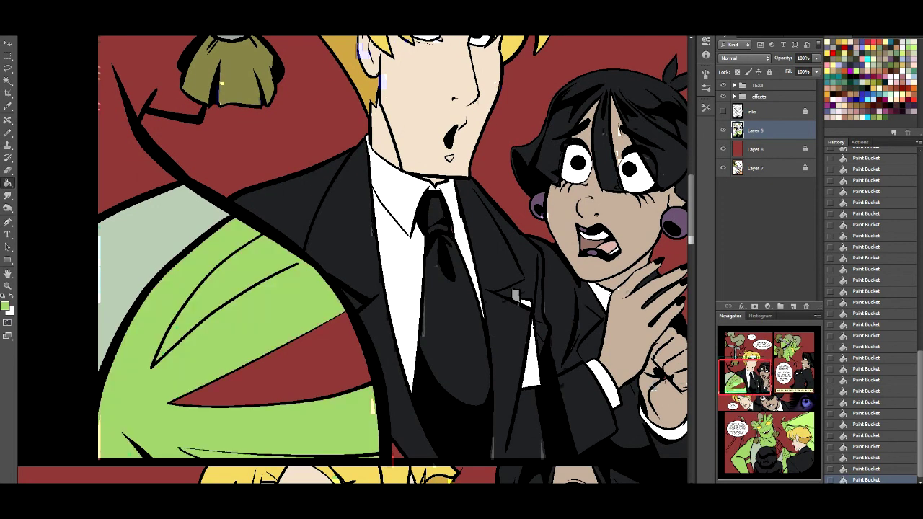
pyautogui.scroll(3, 393, 260)
pyautogui.click(144, 180)
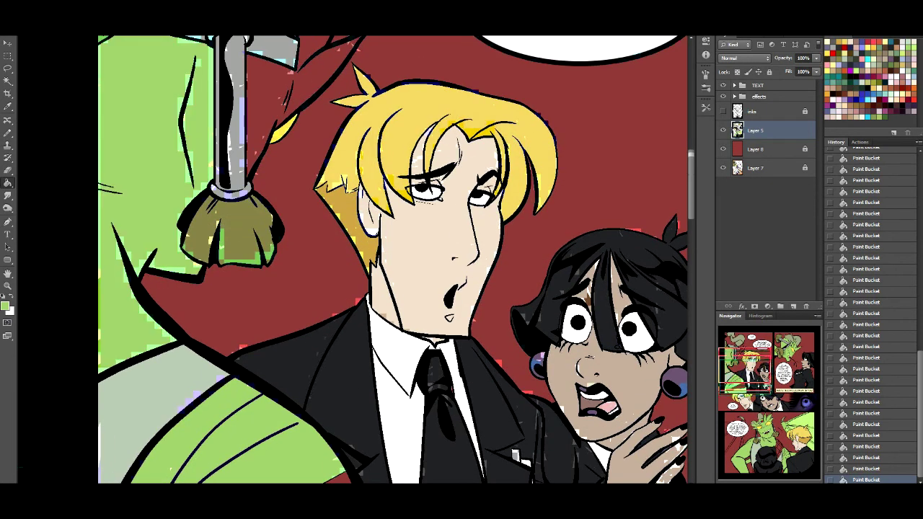
pyautogui.click(310, 79)
pyautogui.scroll(4, 393, 260)
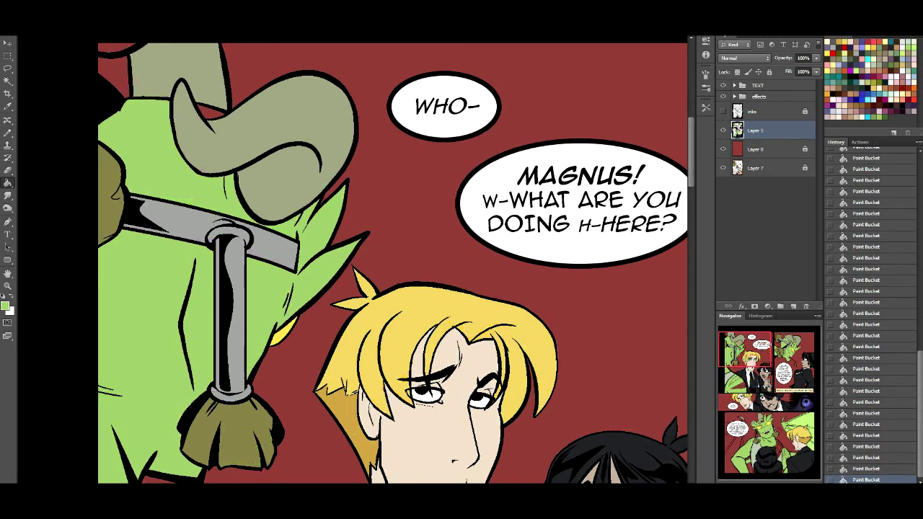
pyautogui.keyDown('alt'); pyautogui.click(256, 86); pyautogui.keyUp('alt')
pyautogui.keyDown('alt'); pyautogui.click(176, 112); pyautogui.keyUp('alt')
# Fill the wing frame and fingers behind the creature's bent arm in the bottom panel with light green.
pyautogui.scroll(-8, 393, 259)
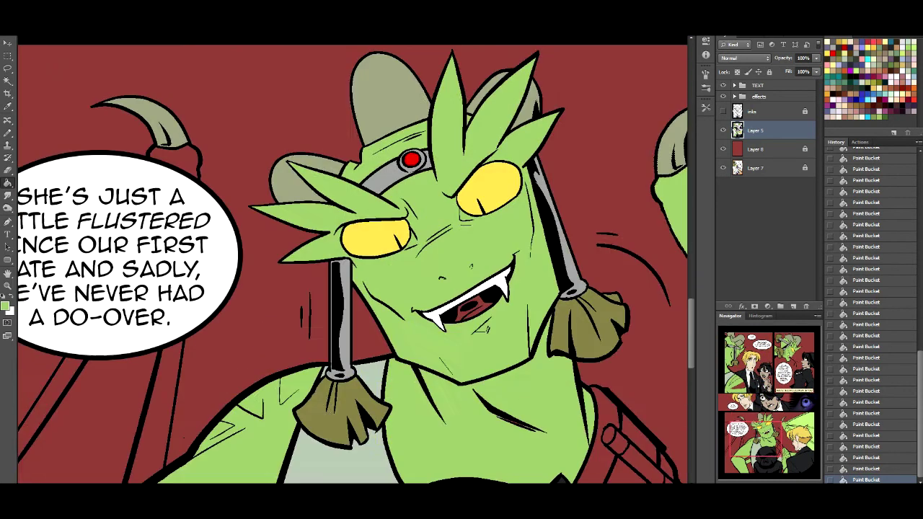
pyautogui.scroll(3, 393, 259)
pyautogui.scroll(2, 393, 259)
pyautogui.moveTo(429, 216); pyautogui.dragTo(277, 259)
pyautogui.scroll(-2, 354, 260)
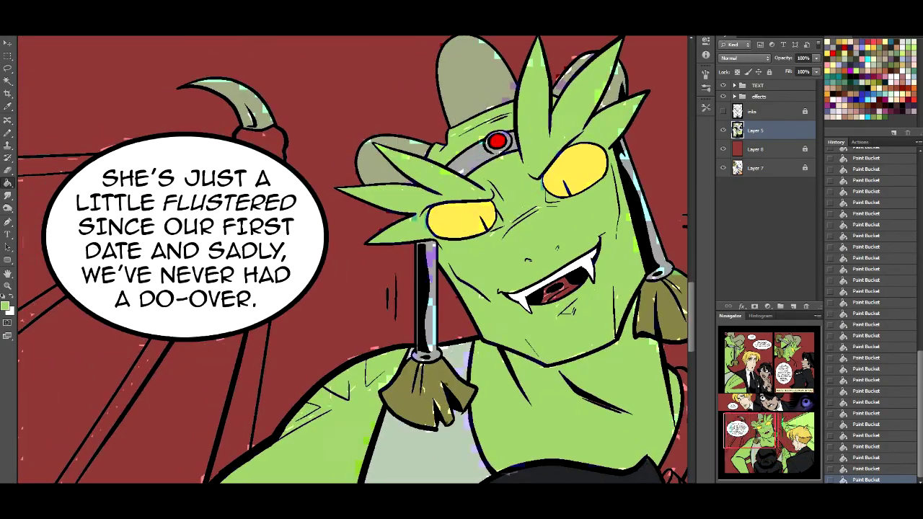
pyautogui.scroll(-4, 353, 259)
pyautogui.scroll(2, 353, 259)
pyautogui.click(216, 166)
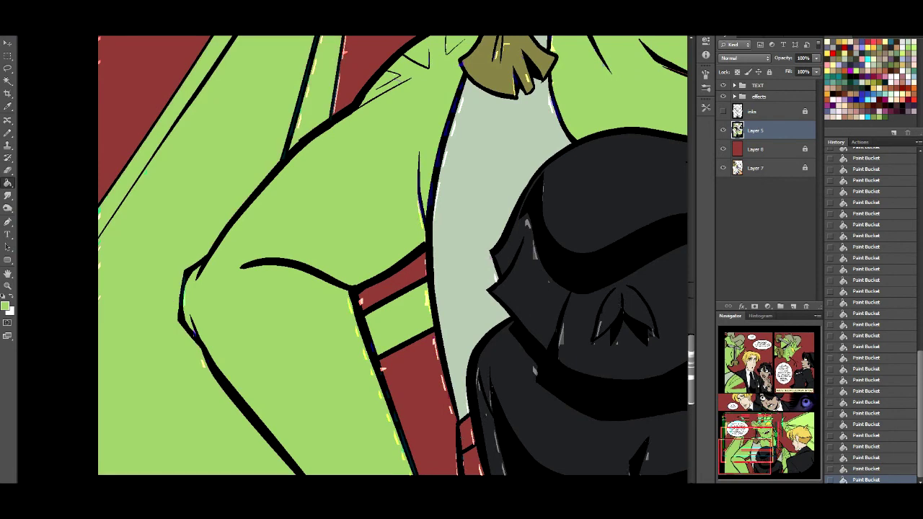
# Fill the creature's wing membranes in the bottom panel with pale lime green.
pyautogui.scroll(5, 393, 260)
pyautogui.scroll(-3, 393, 259)
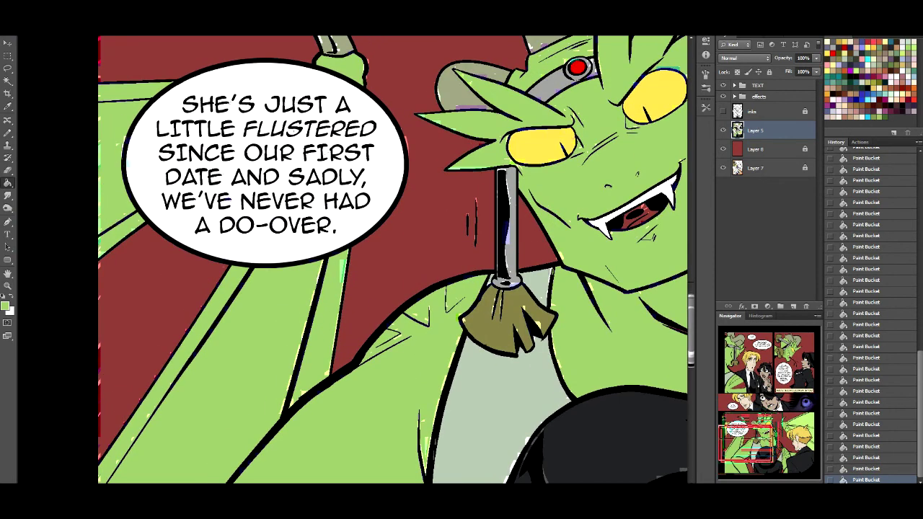
pyautogui.scroll(3, 393, 260)
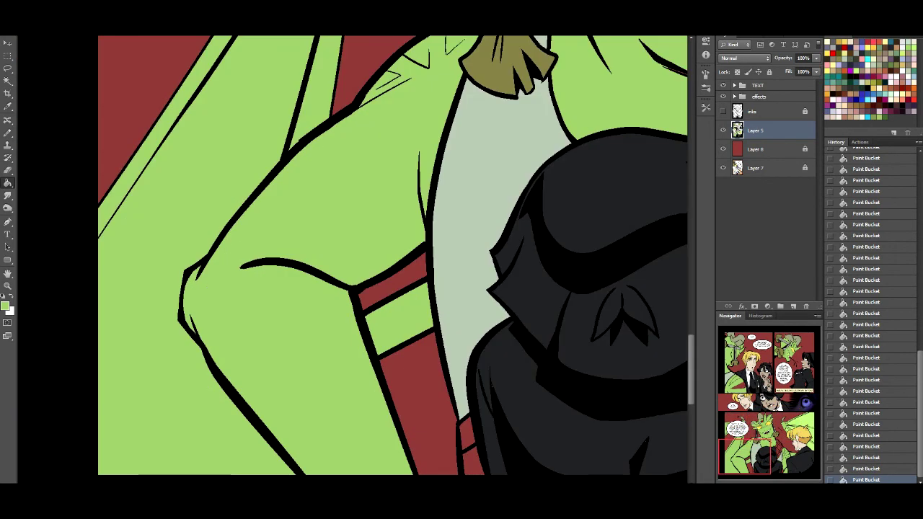
pyautogui.scroll(-3, 483, 329)
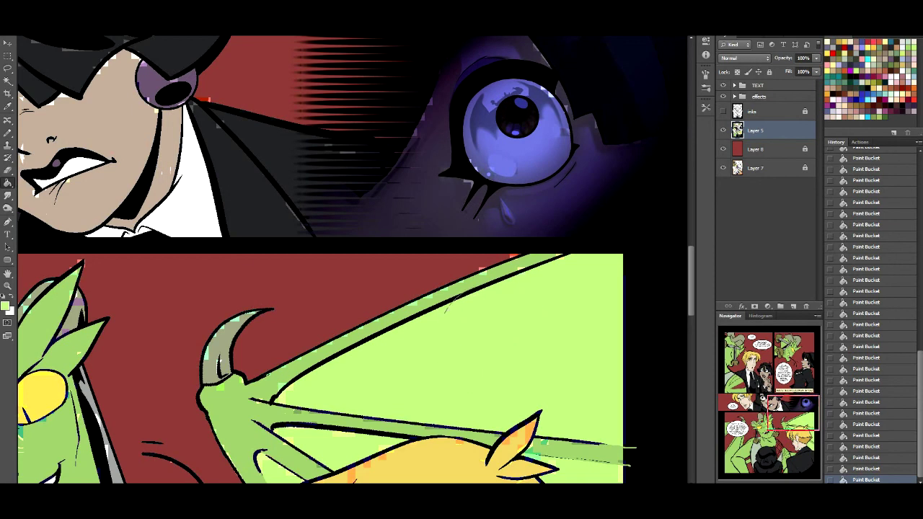
pyautogui.hscroll(-10, 357, 259)
pyautogui.scroll(-5, 357, 260)
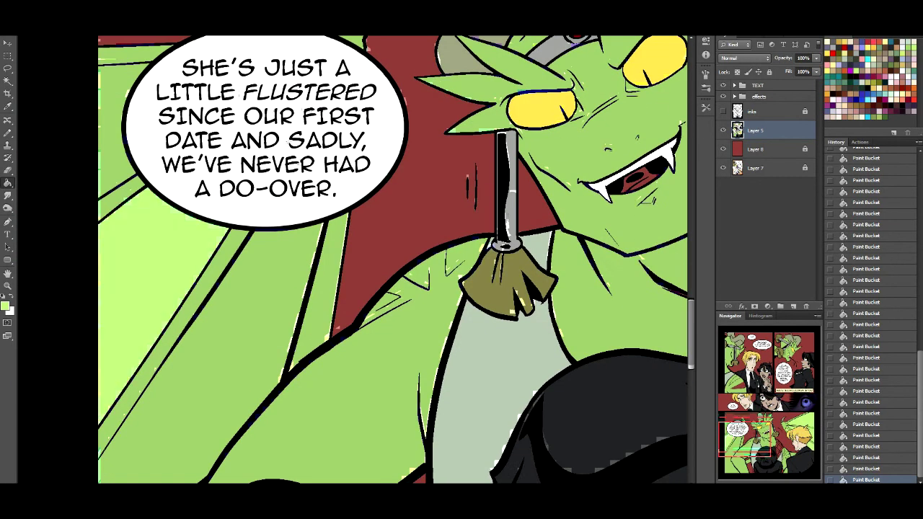
pyautogui.scroll(2, 393, 260)
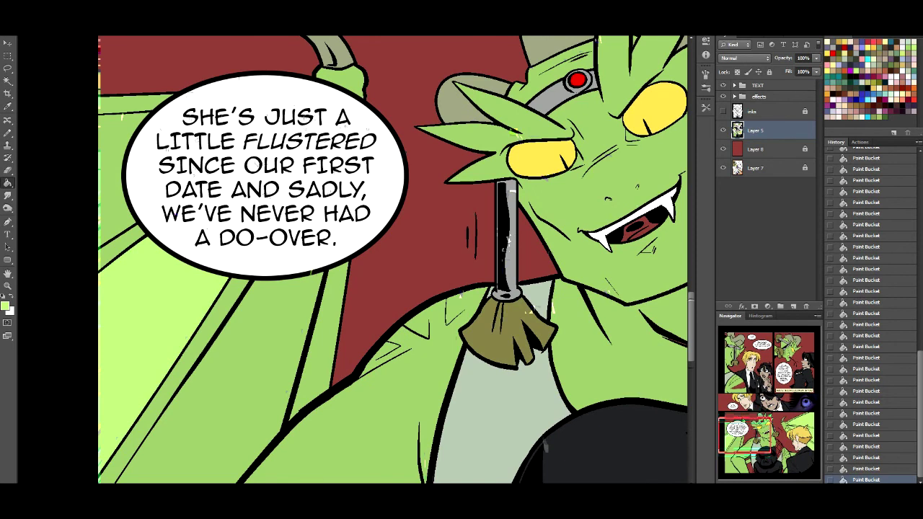
# Check the names of the Magnus swatches and choose Magnus Ammo Belt as the fill colour.
pyautogui.click(908, 132)
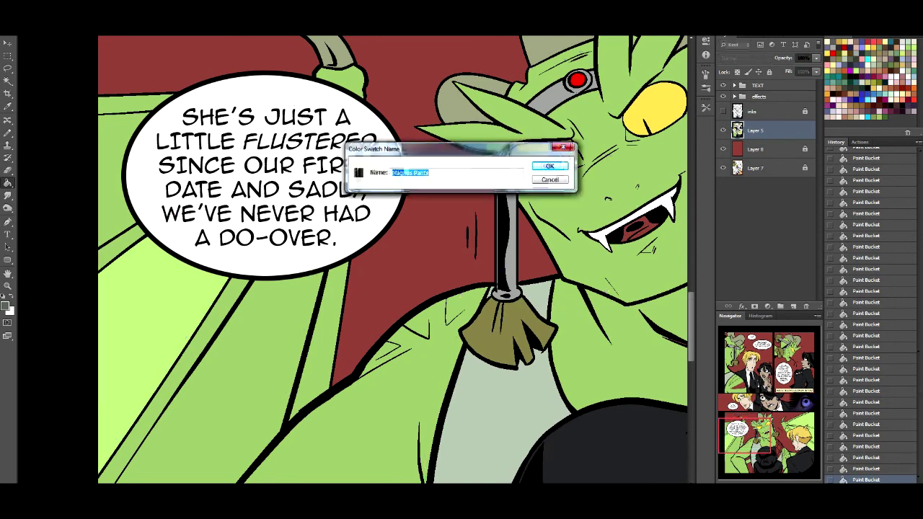
pyautogui.press('Return')
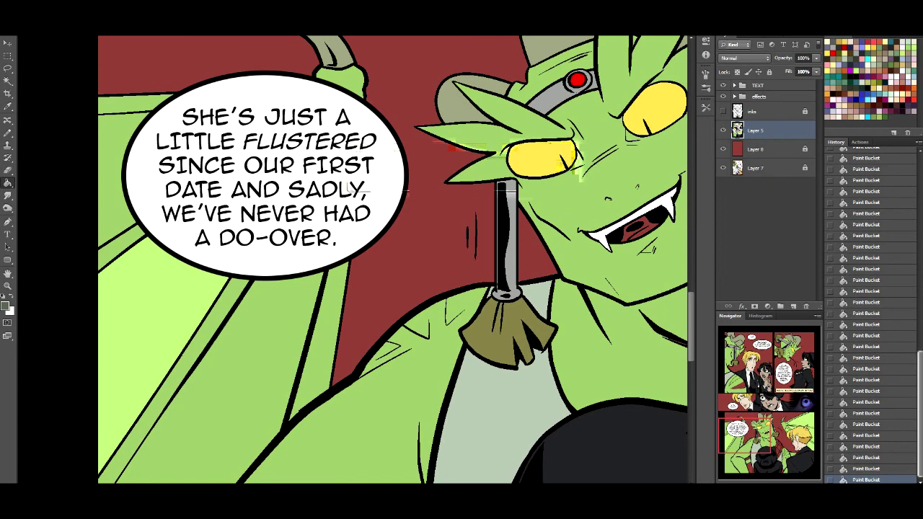
pyautogui.click(908, 132)
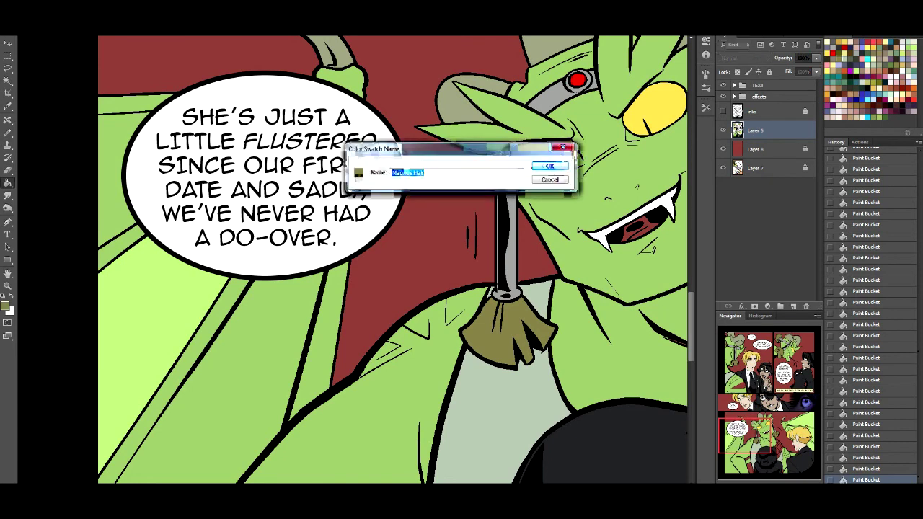
pyautogui.press('Return')
pyautogui.click(908, 132)
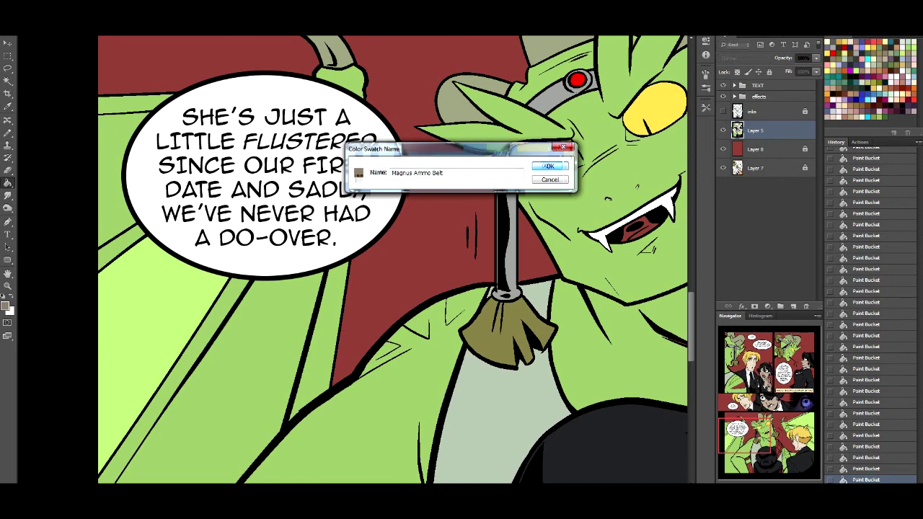
pyautogui.press('Return')
# Fill the edge strips of the creature's ammo belt in the bottom panel with grey-brown.
pyautogui.moveTo(505, 292); pyautogui.dragTo(65, 90)
pyautogui.click(378, 238)
pyautogui.click(391, 185)
pyautogui.click(328, 137)
pyautogui.click(360, 289)
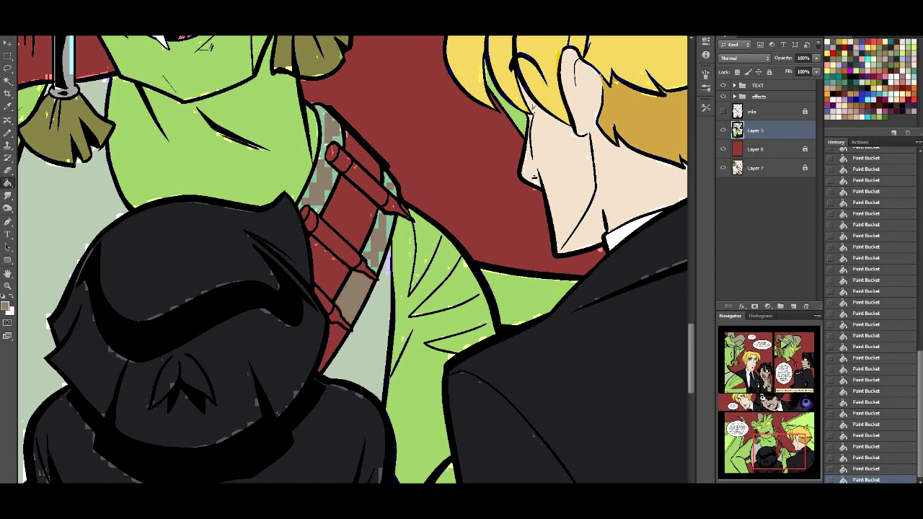
pyautogui.click(331, 346)
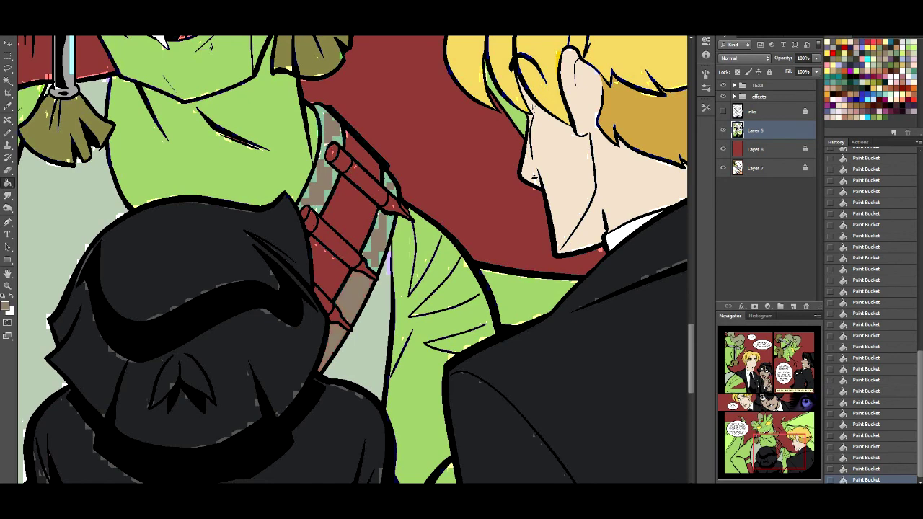
# Open ch_18_651.psd as a colour reference and fill the ammo belt's centre and cartridge bodies with muted green.
pyautogui.click(24, 3)
pyautogui.moveTo(72, 66)
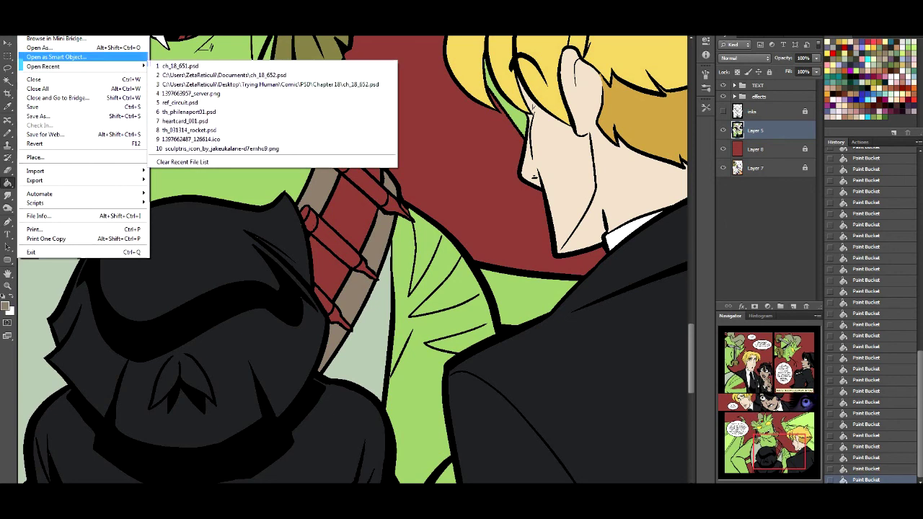
pyautogui.click(181, 66)
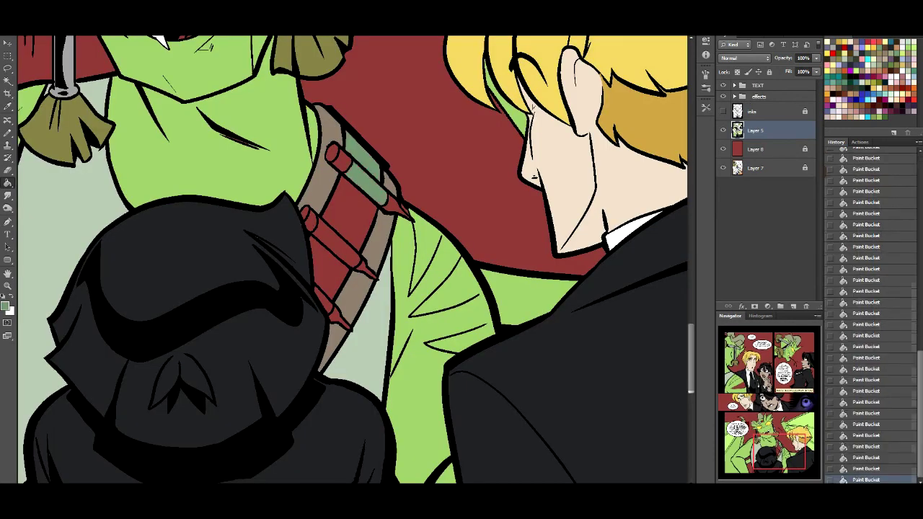
pyautogui.click(350, 209)
pyautogui.click(328, 265)
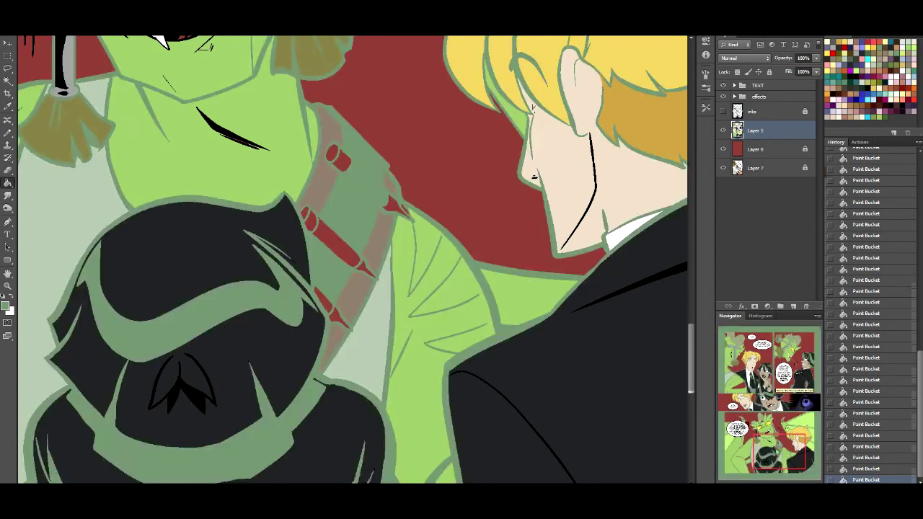
pyautogui.click(323, 298)
pyautogui.click(333, 249)
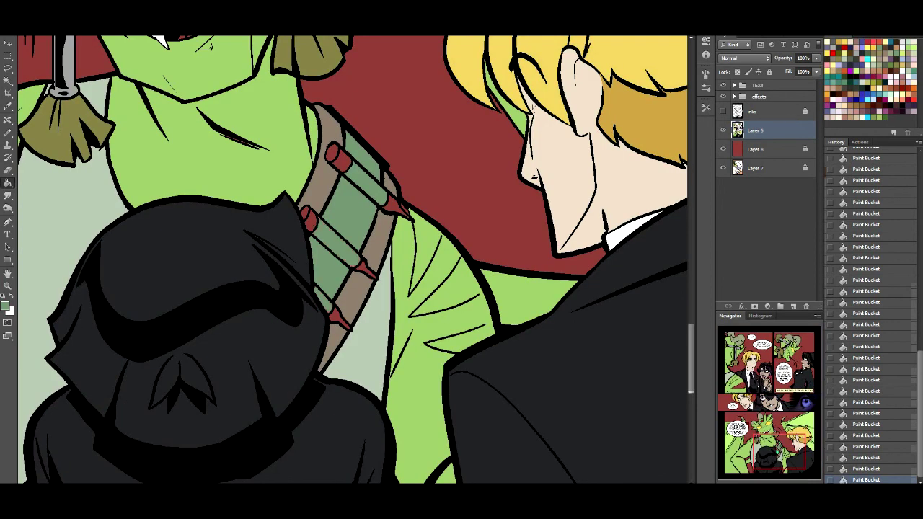
# Fill the bases and pointed tips of the cartridges on the ammo belt with copper orange.
pyautogui.click(858, 59)
pyautogui.click(312, 224)
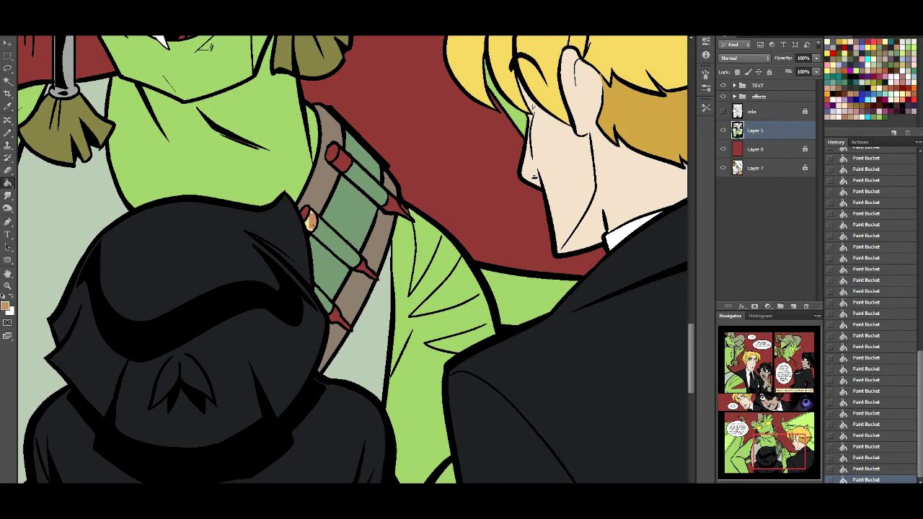
pyautogui.click(304, 213)
pyautogui.click(332, 153)
pyautogui.click(342, 162)
pyautogui.click(393, 205)
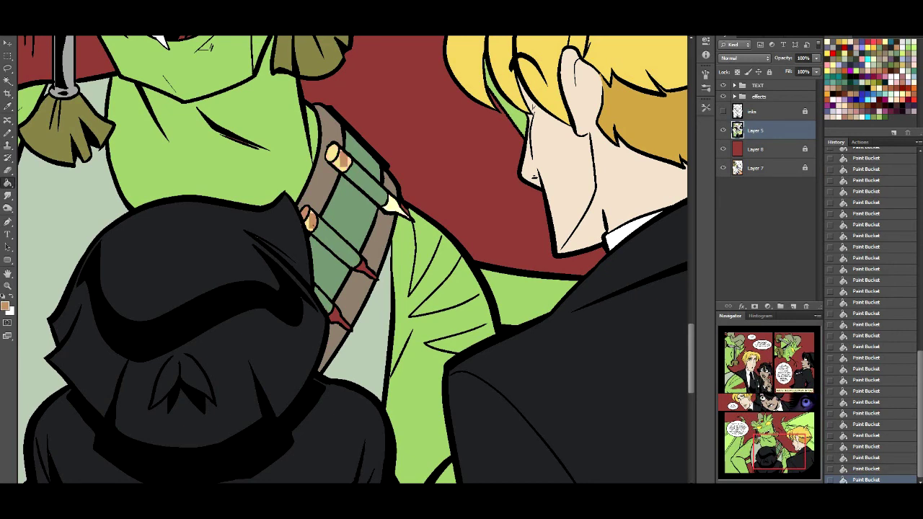
pyautogui.click(358, 269)
pyautogui.click(336, 317)
# In ch_18_651.psd, hide the effects and shading layers and sample the creature's darker green as the fill colour.
pyautogui.keyDown('alt'); pyautogui.click(401, 244); pyautogui.keyUp('alt')
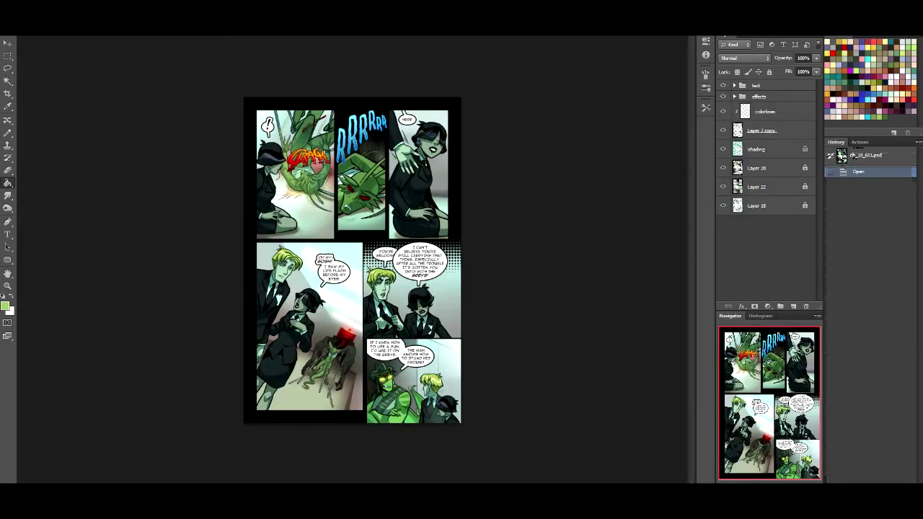
pyautogui.click(723, 149)
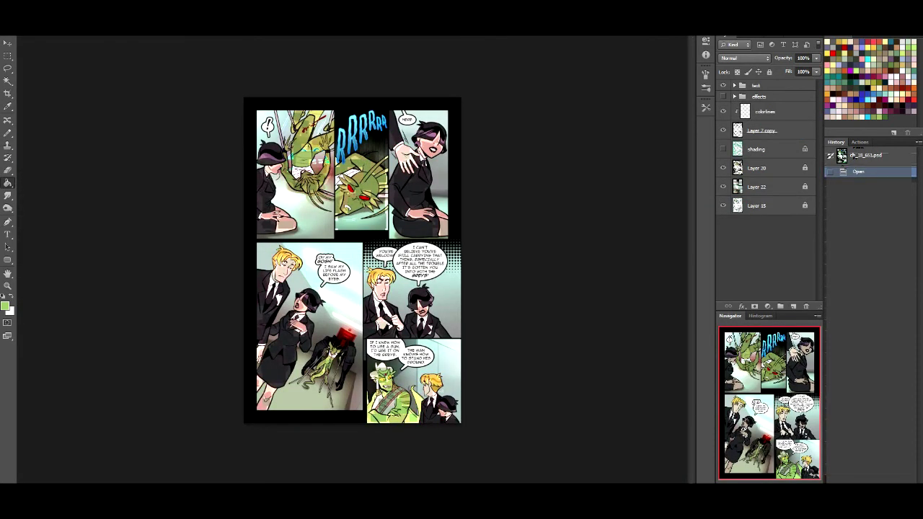
pyautogui.hotkey('ctrl', '+')
pyautogui.hotkey('ctrl', '+')
pyautogui.hotkey('ctrl', '+')
pyautogui.hotkey('ctrl', '+')
pyautogui.hotkey('ctrl', '+')
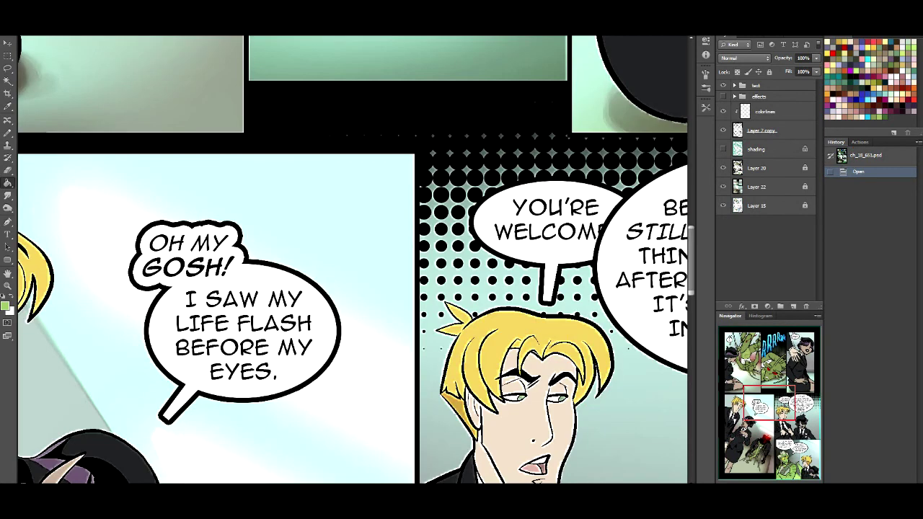
pyautogui.moveTo(770, 403); pyautogui.dragTo(783, 462)
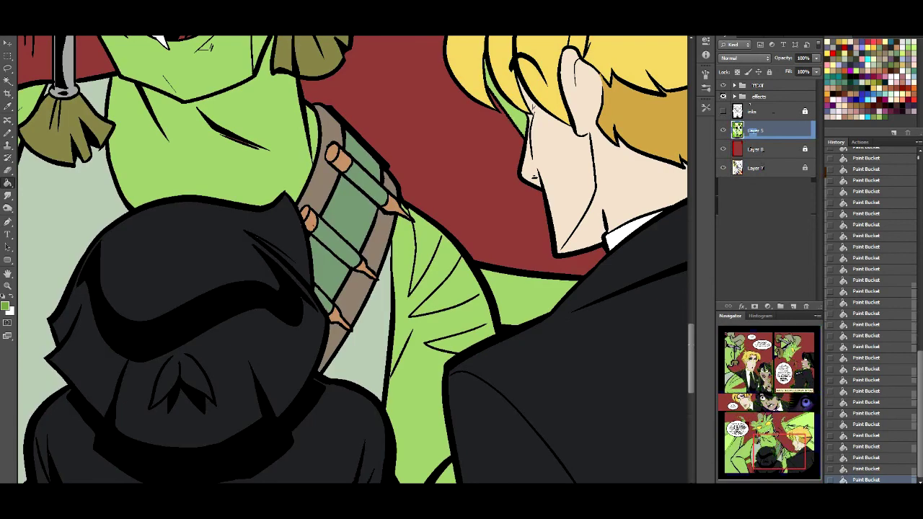
# Close the open ends of the stripe outlines on the creature's arm beside the ammo belt with darker green Pencil strokes.
pyautogui.press('b')
pyautogui.moveTo(442, 237); pyautogui.dragTo(443, 230)
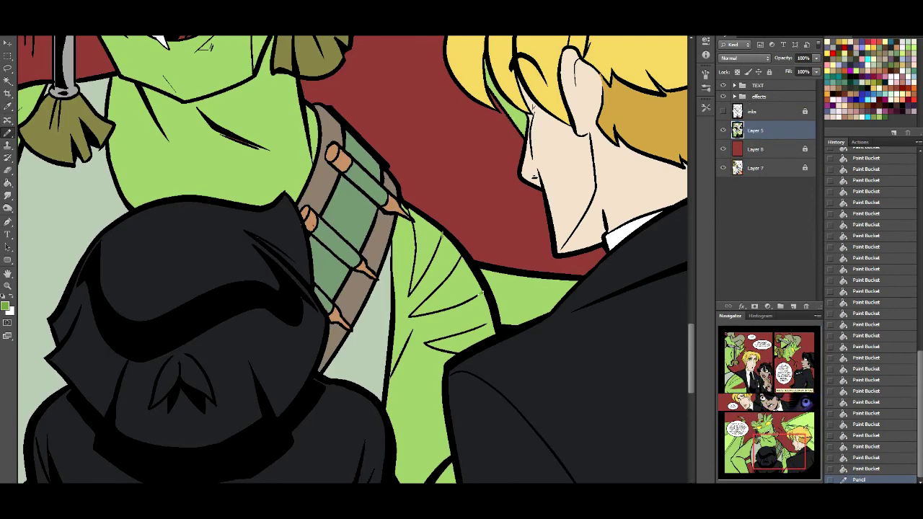
pyautogui.moveTo(480, 294); pyautogui.dragTo(496, 322)
pyautogui.moveTo(444, 386)
pyautogui.mouseDown()
pyautogui.moveTo(447, 405)
pyautogui.moveTo(427, 388)
pyautogui.moveTo(447, 407)
pyautogui.mouseUp()
pyautogui.hotkey('ctrl', 'z')
# Fill the stripes on the creature's arm beside the ammo belt with darker green.
pyautogui.press('g')
pyautogui.click(453, 285)
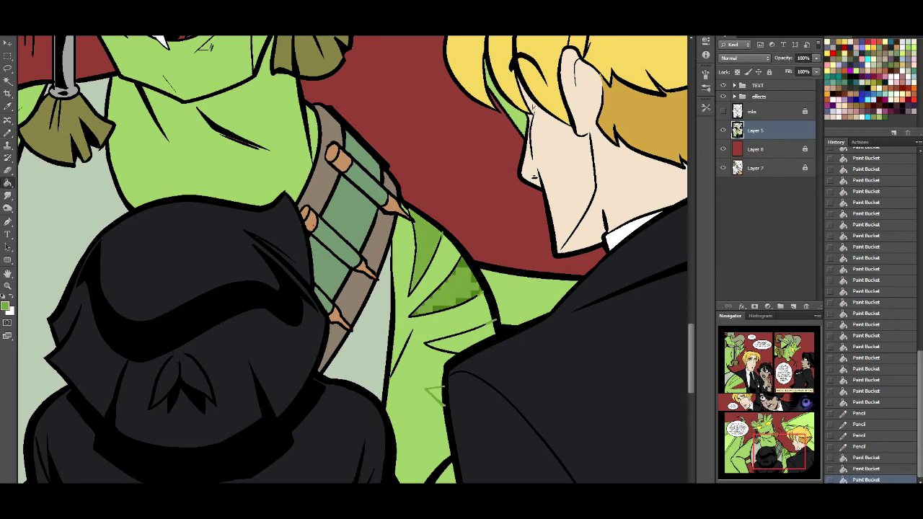
pyautogui.click(462, 339)
pyautogui.click(435, 395)
# Close the gaps in the spiky marking outlines on the creature's opposite shoulder with darker green Pencil strokes.
pyautogui.moveTo(288, 288); pyautogui.dragTo(604, 312)
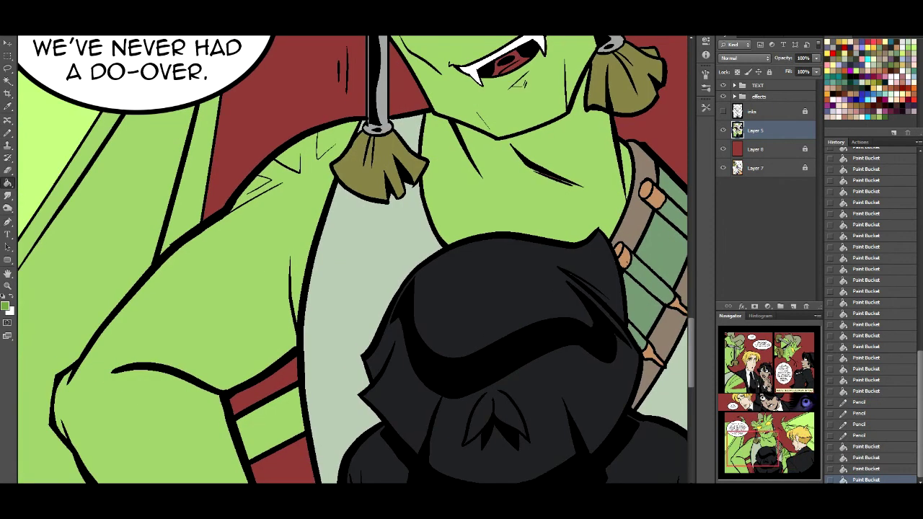
pyautogui.press('b')
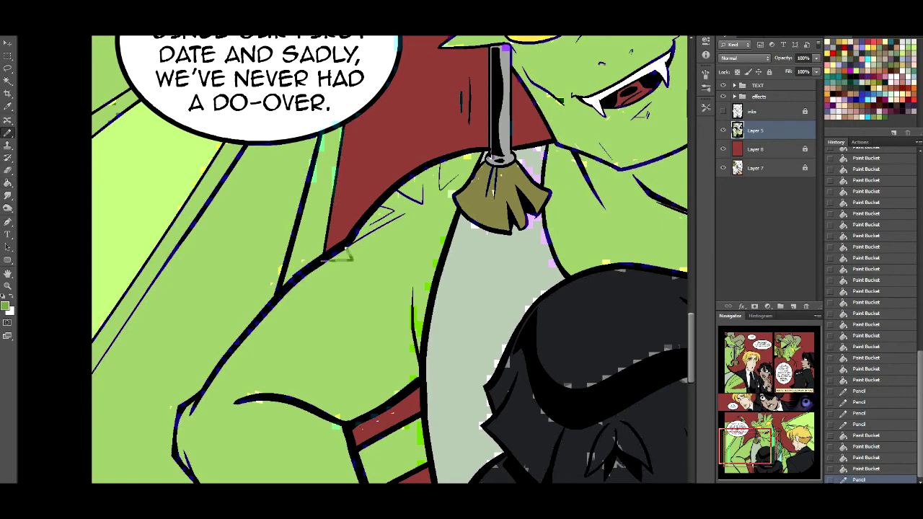
pyautogui.moveTo(325, 259); pyautogui.dragTo(354, 251)
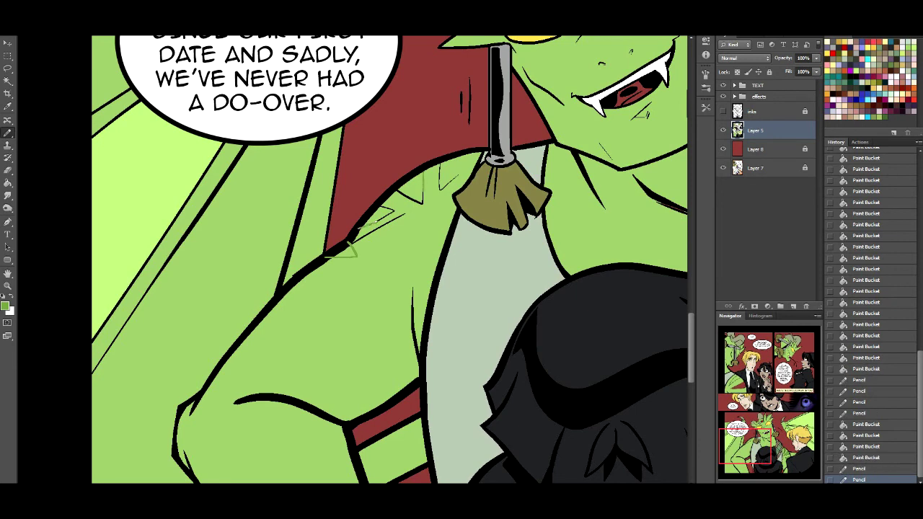
pyautogui.moveTo(424, 169); pyautogui.dragTo(422, 186)
pyautogui.moveTo(472, 154); pyautogui.dragTo(449, 184)
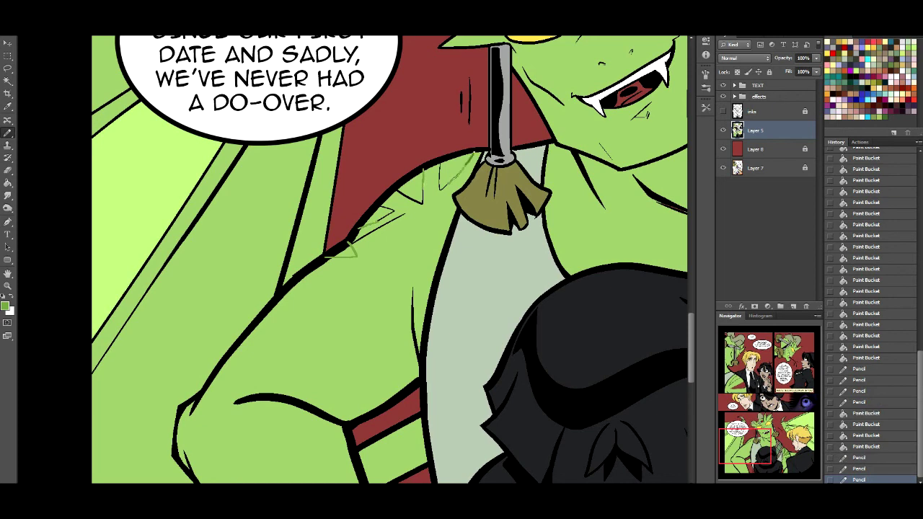
# Fill the four spiky markings along the creature's bent arm and shoulder with darker green.
pyautogui.press('g')
pyautogui.click(346, 251)
pyautogui.click(376, 216)
pyautogui.click(411, 188)
pyautogui.click(455, 172)
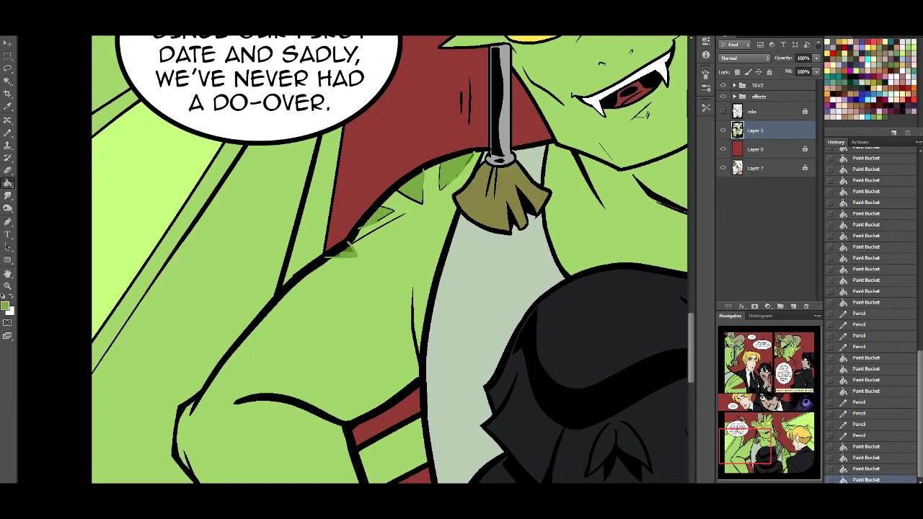
# Close the stripe outlines on the creature's arm in the first panel and fill the stripes with darker green.
pyautogui.scroll(10, 390, 260)
pyautogui.click(303, 310)
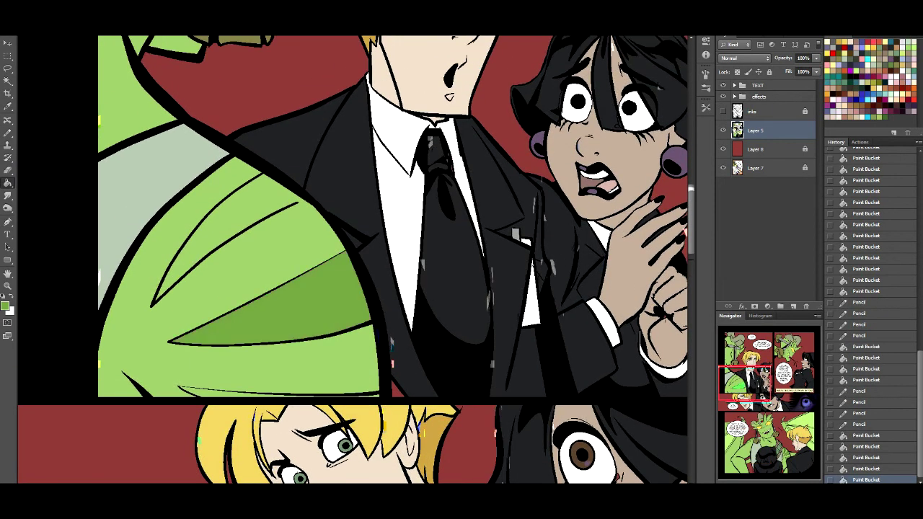
pyautogui.press('b')
pyautogui.moveTo(304, 201); pyautogui.dragTo(289, 205)
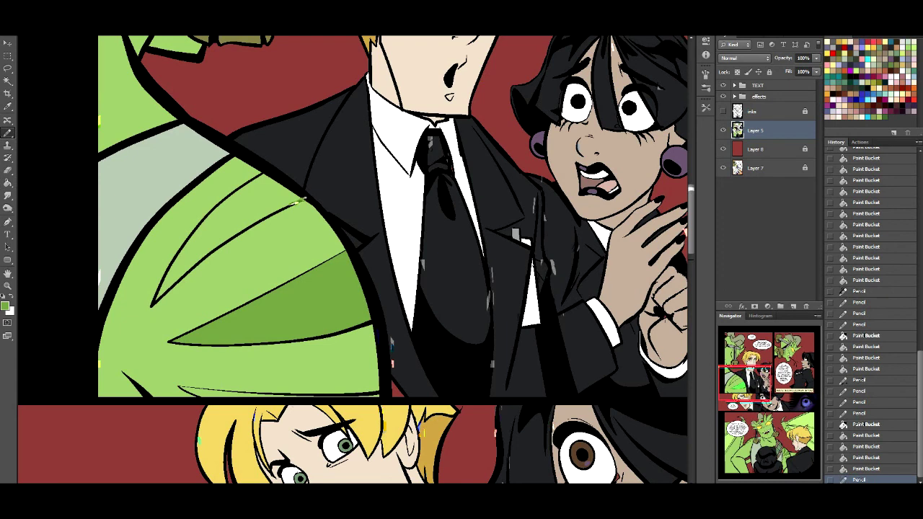
pyautogui.moveTo(182, 388); pyautogui.dragTo(216, 391)
pyautogui.press('g')
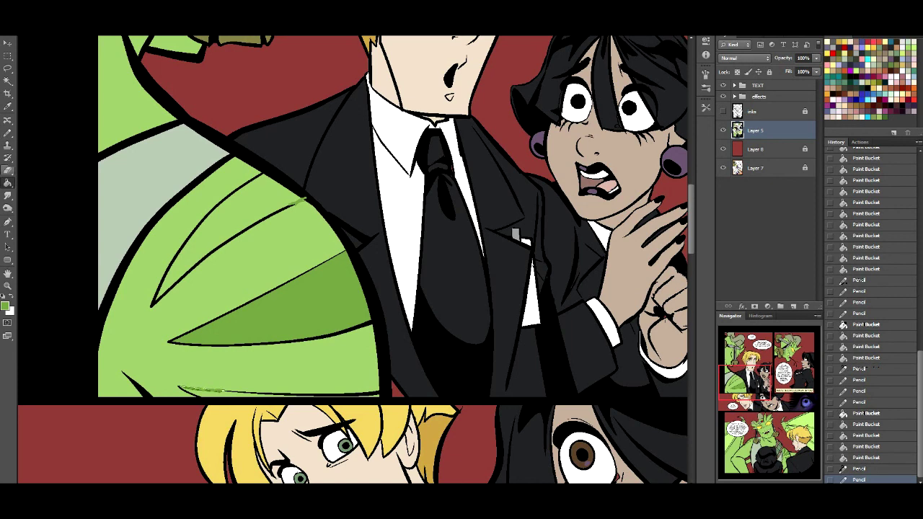
pyautogui.click(217, 225)
pyautogui.click(210, 391)
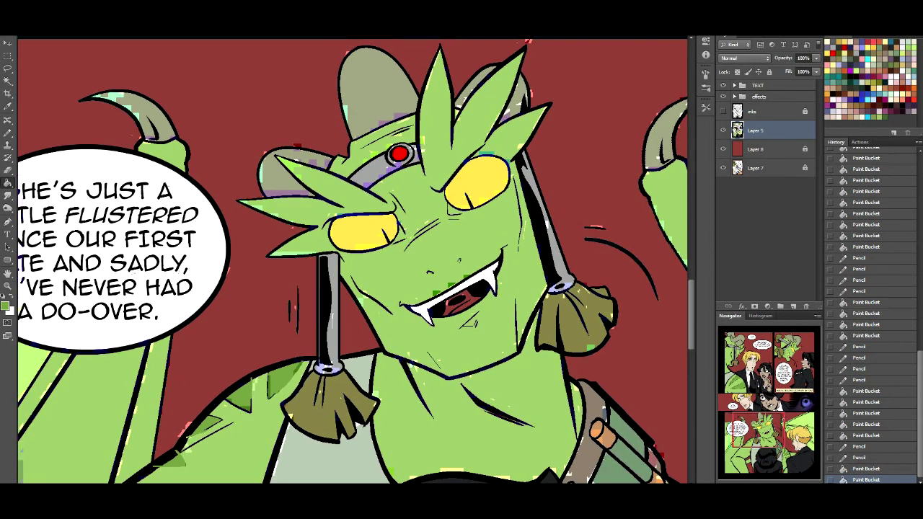
# Use the Quazky Mouth swatch to fill the inside of the creature's mouth in the bottom panel with dark olive.
pyautogui.keyDown('alt'); pyautogui.click(478, 291); pyautogui.keyUp('alt')
pyautogui.click(894, 120)
pyautogui.write('Quazky Mouth')
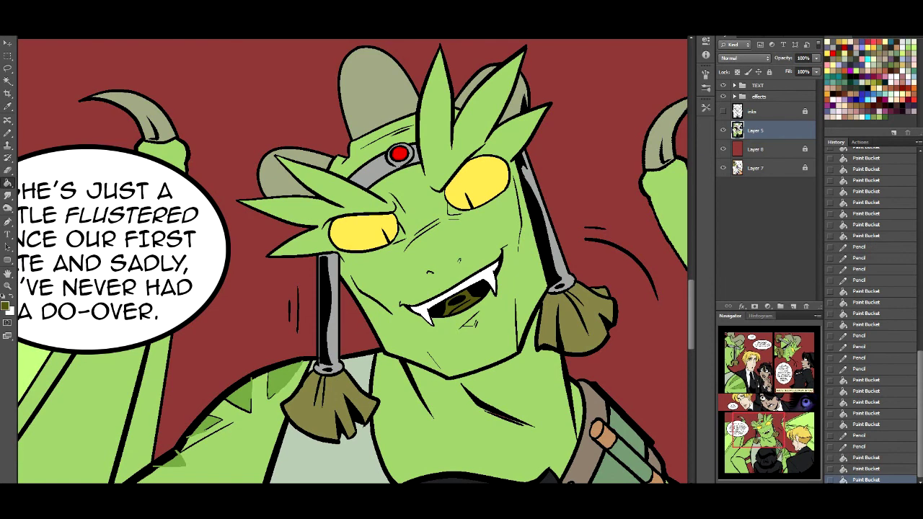
# Hide the TEXT layer group and close the line gaps in the creature's wing in the bottom panel with light green Pencil strokes.
pyautogui.moveTo(346, 289); pyautogui.dragTo(521, 233)
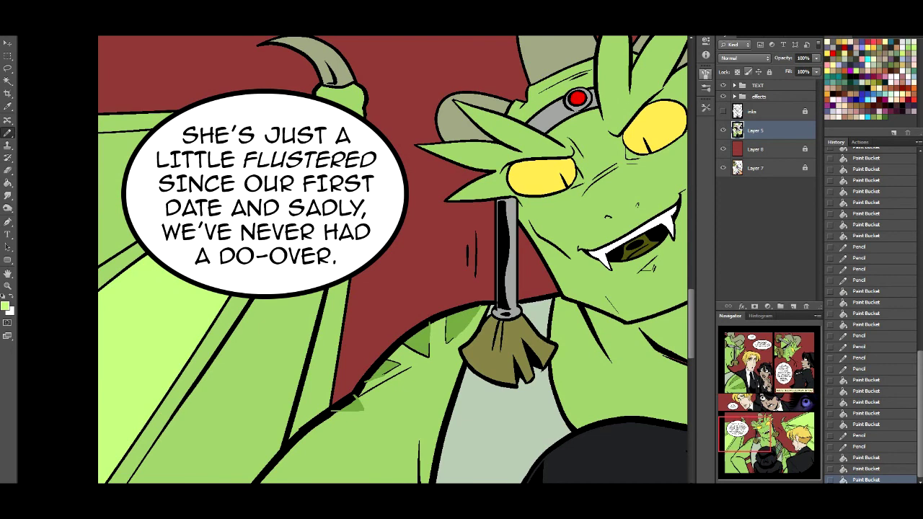
pyautogui.click(723, 86)
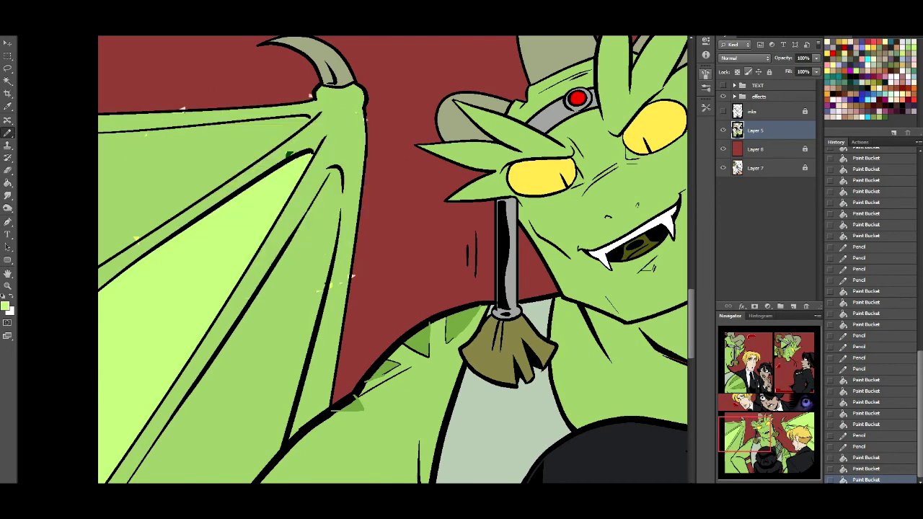
pyautogui.click(310, 119)
pyautogui.click(311, 118)
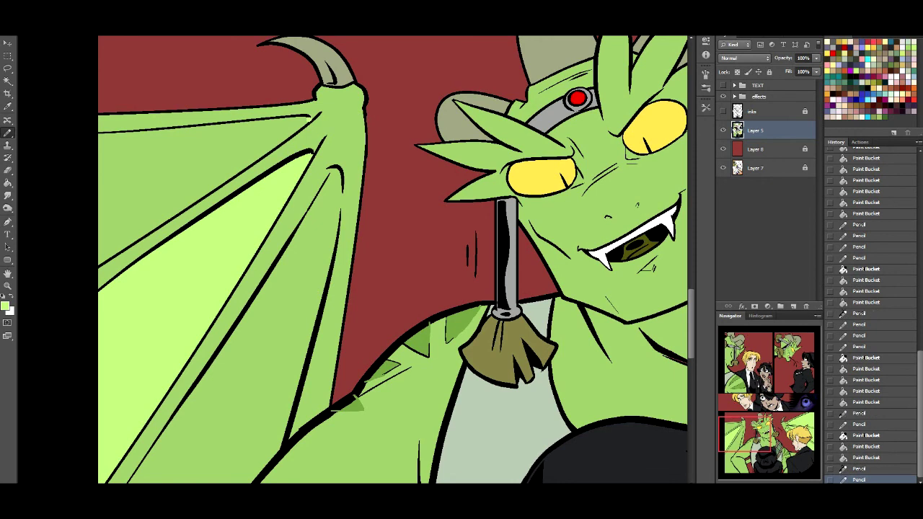
pyautogui.scroll(-10, 436, 225)
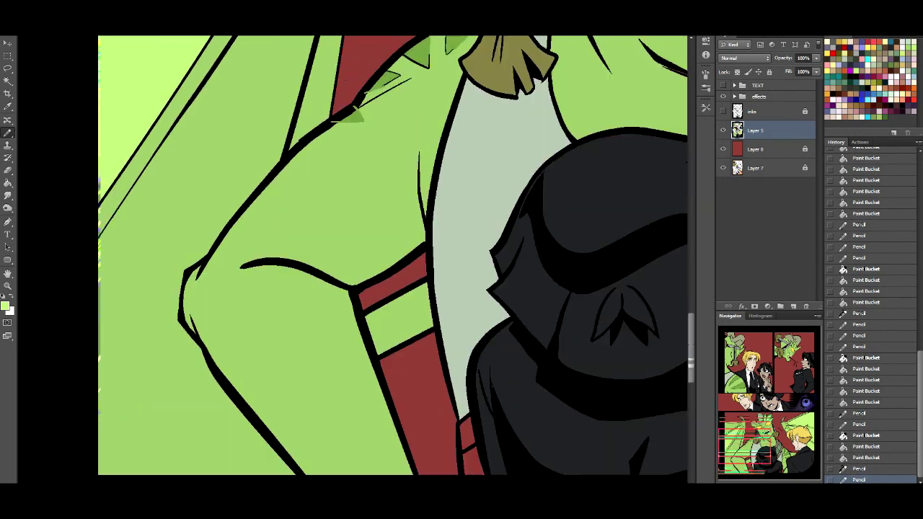
pyautogui.scroll(5, 436, 225)
pyautogui.scroll(2, 392, 260)
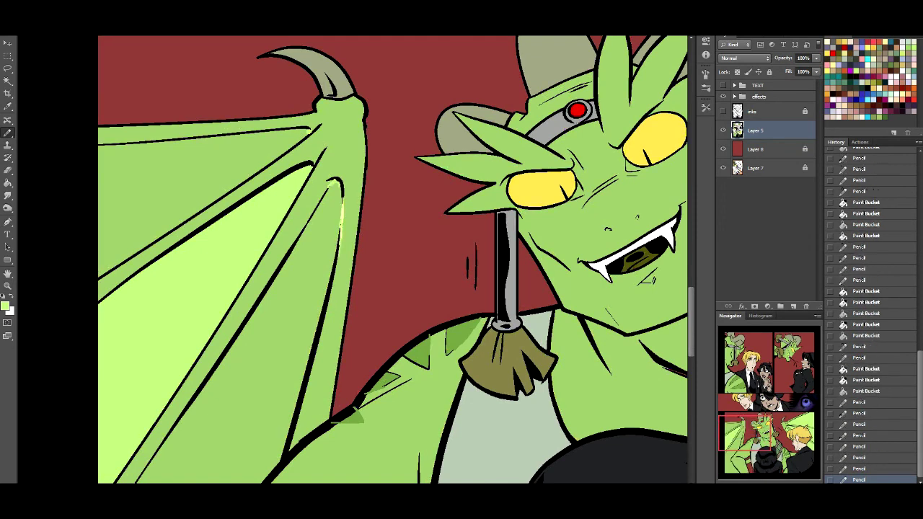
# Fill the upper membrane and the narrow lower membrane section of the creature's wing with light green.
pyautogui.press('g')
pyautogui.click(180, 198)
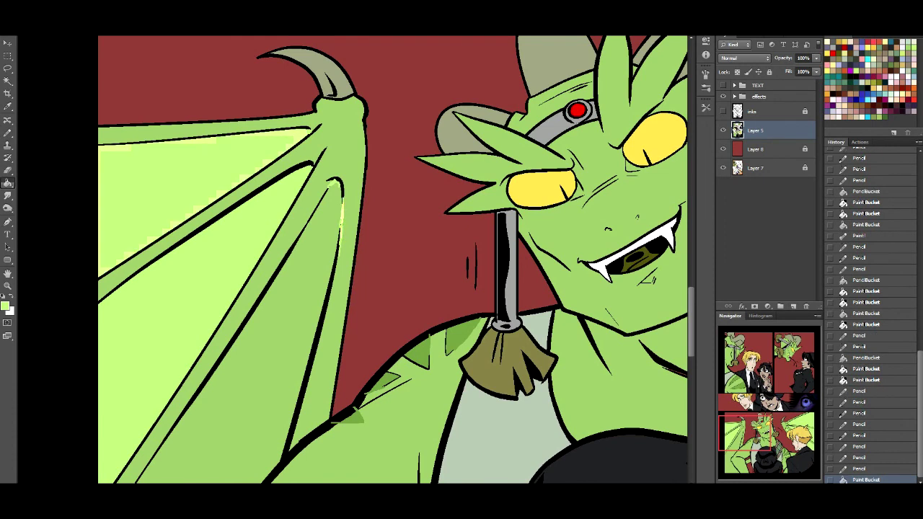
pyautogui.click(238, 361)
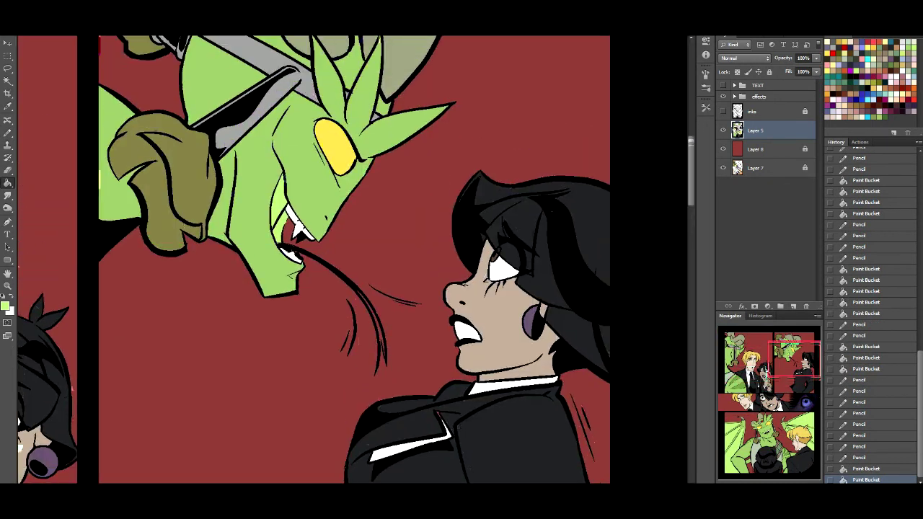
# Add a new layer above the flat colours, then outline and fill a light green underside patch below the creature's neck in the second panel.
pyautogui.press('i')
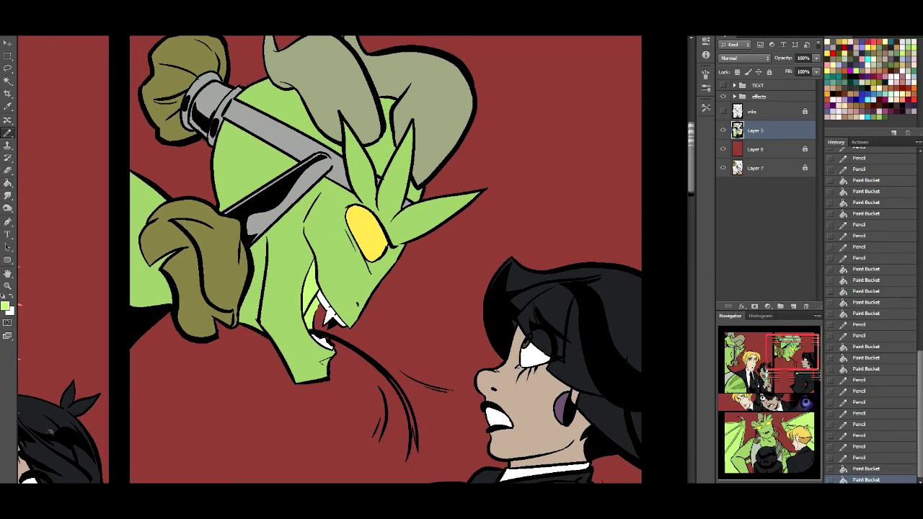
pyautogui.click(793, 307)
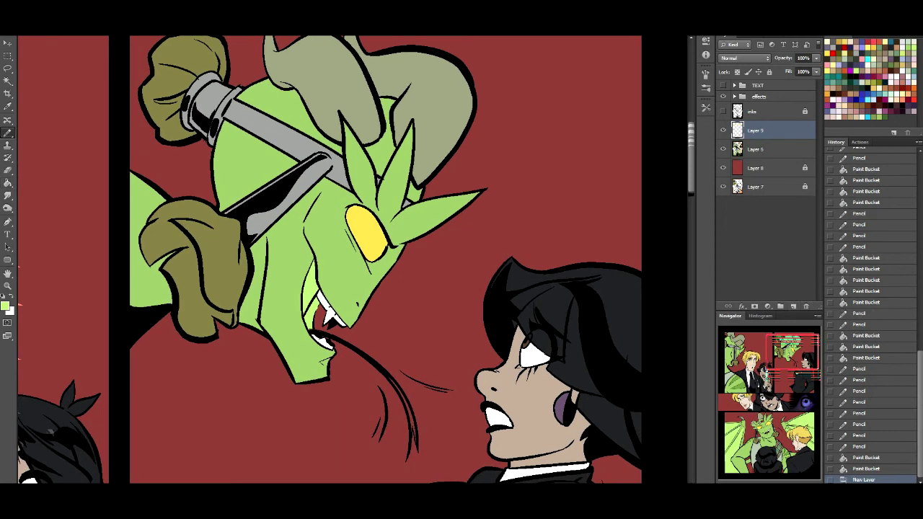
pyautogui.moveTo(122, 287); pyautogui.dragTo(252, 294)
pyautogui.hotkey('ctrl', 'z')
pyautogui.moveTo(116, 287)
pyautogui.mouseDown()
pyautogui.moveTo(229, 300)
pyautogui.moveTo(269, 338)
pyautogui.moveTo(138, 357)
pyautogui.moveTo(123, 326)
pyautogui.moveTo(119, 292)
pyautogui.mouseUp()
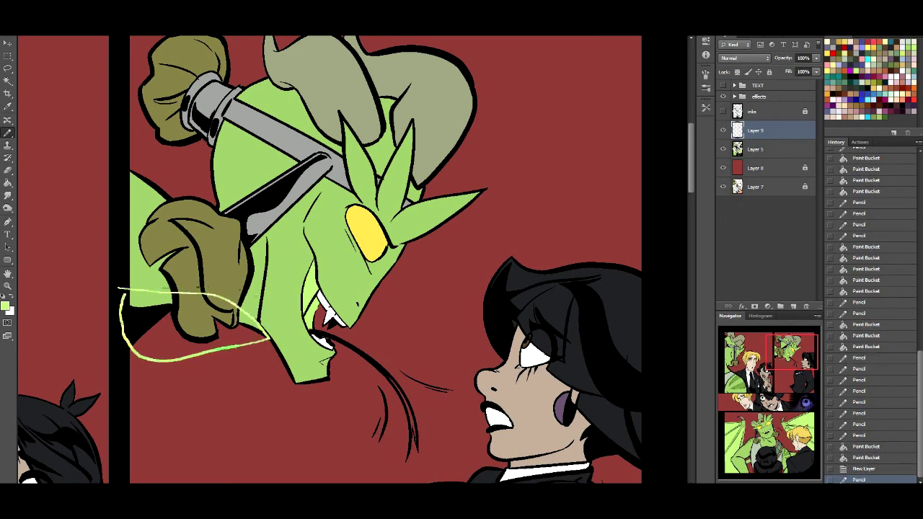
pyautogui.press('g')
pyautogui.click(123, 291)
# Erase two narrow bands across the light green underside patch to divide it into segments.
pyautogui.press('e')
pyautogui.moveTo(155, 291); pyautogui.dragTo(150, 330)
pyautogui.moveTo(248, 312); pyautogui.dragTo(235, 346)
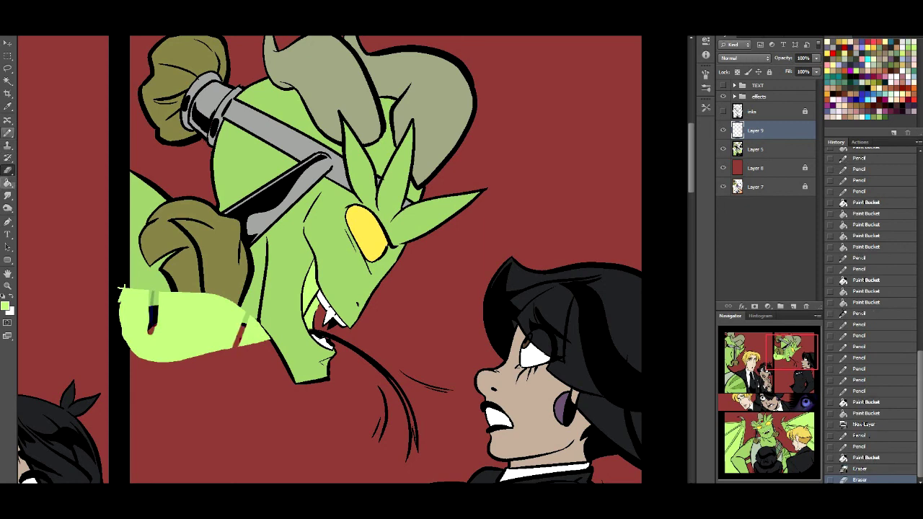
# Outline a small light green throat patch beside the tassel in the first panel with the Pencil and fill it.
pyautogui.press('b')
pyautogui.moveTo(121, 288); pyautogui.dragTo(603, 145)
pyautogui.moveTo(156, 200)
pyautogui.mouseDown()
pyautogui.moveTo(196, 242)
pyautogui.moveTo(159, 243)
pyautogui.moveTo(156, 204)
pyautogui.moveTo(201, 234)
pyautogui.moveTo(149, 232)
pyautogui.moveTo(151, 209)
pyautogui.mouseUp()
pyautogui.hotkey('ctrl', 'z')
pyautogui.press('g')
pyautogui.click(170, 219)
pyautogui.click(170, 219)
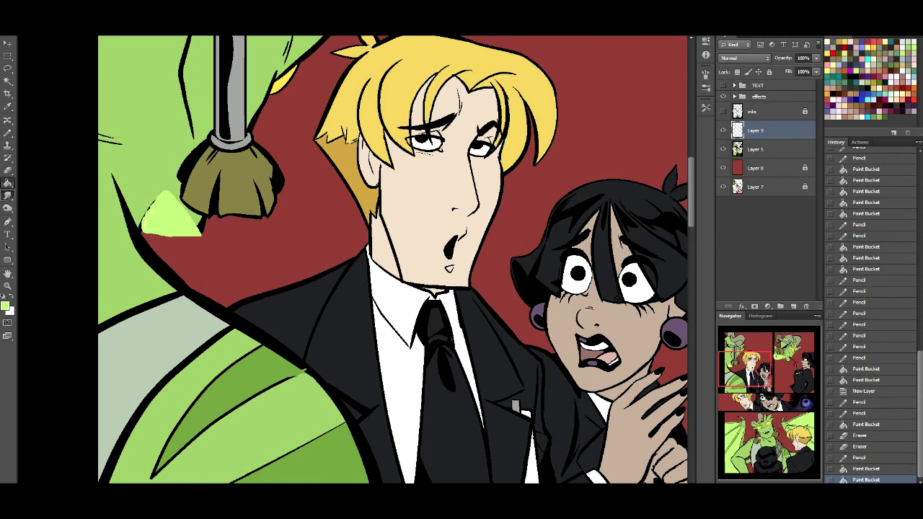
# Outline the light green throat and chest area of the creature in the bottom panel with the Pencil.
pyautogui.press('b')
pyautogui.moveTo(746, 362); pyautogui.dragTo(771, 436)
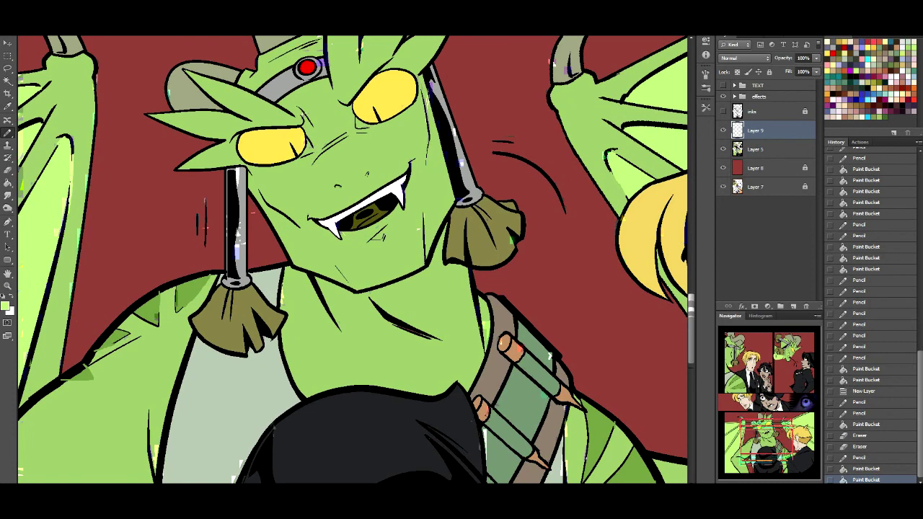
pyautogui.moveTo(322, 280); pyautogui.dragTo(336, 328)
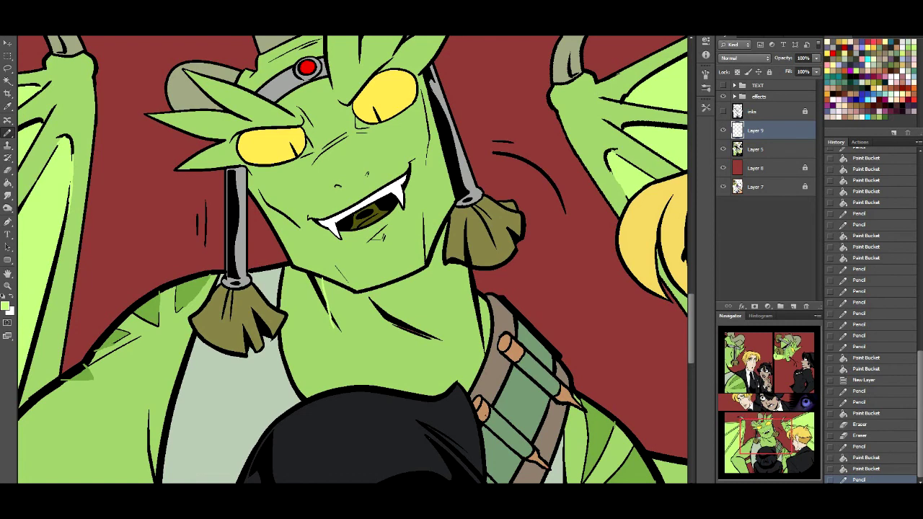
pyautogui.moveTo(445, 222)
pyautogui.mouseDown()
pyautogui.moveTo(488, 409)
pyautogui.moveTo(394, 477)
pyautogui.moveTo(245, 407)
pyautogui.moveTo(237, 368)
pyautogui.mouseUp()
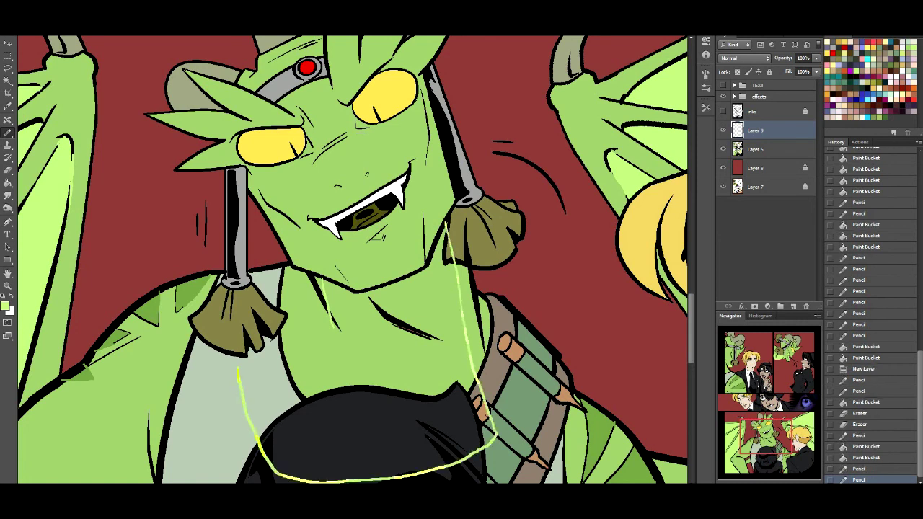
# Extend the light-green Pencil outline on Layer 9 along the dragon's neck, from the jaw corner past the hanging tassel.
pyautogui.moveTo(316, 289); pyautogui.dragTo(234, 366)
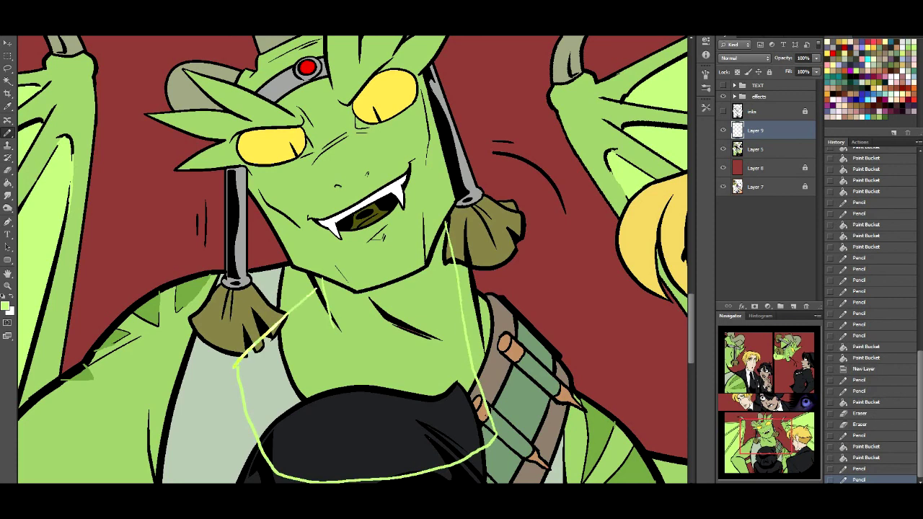
pyautogui.press('g')
pyautogui.press('b')
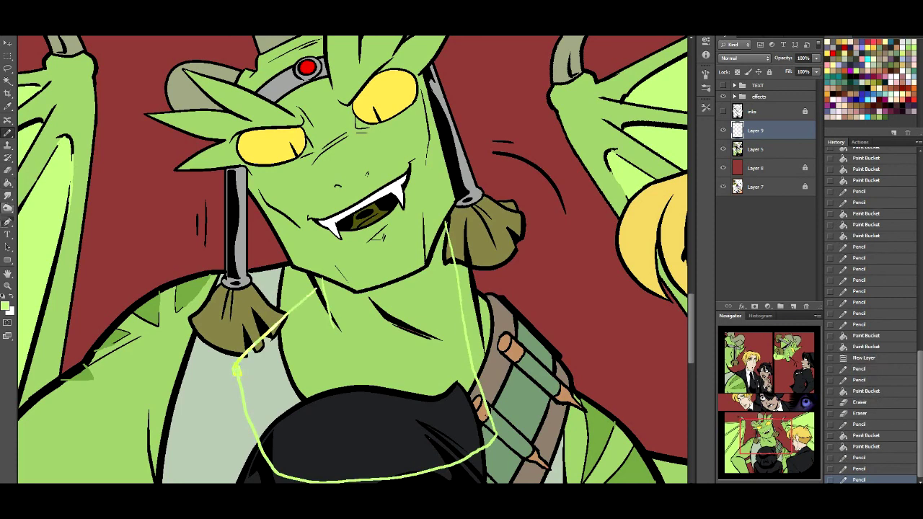
pyautogui.moveTo(314, 287)
pyautogui.mouseDown()
pyautogui.moveTo(331, 328)
pyautogui.moveTo(328, 314)
pyautogui.mouseUp()
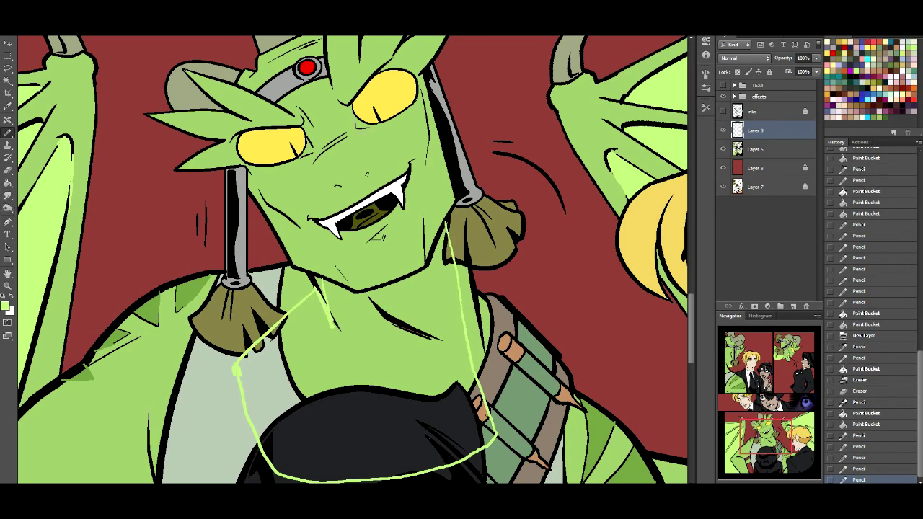
pyautogui.press('g')
pyautogui.click(328, 314)
pyautogui.hotkey('ctrl', 'z')
pyautogui.press('b')
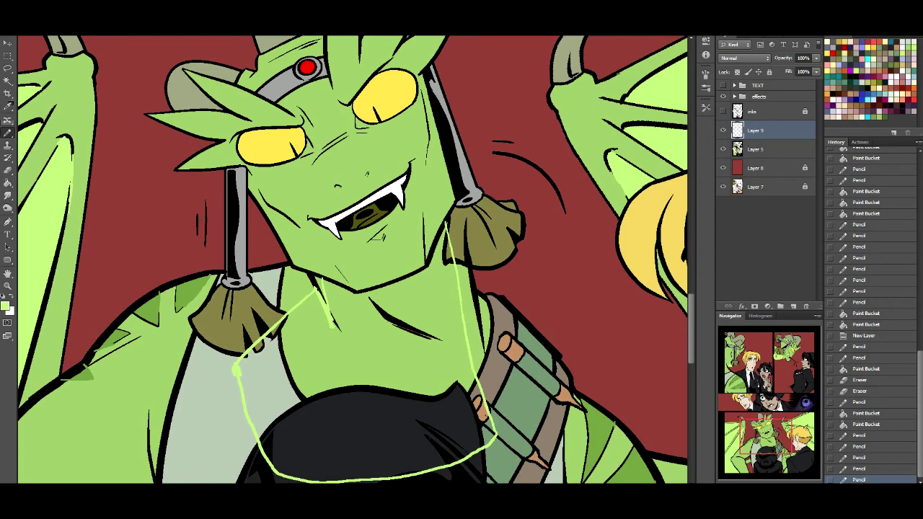
# Trace the dragon's lower jawline with the Pencil to close the outline, and fill the enclosed neck and chest area light green.
pyautogui.moveTo(323, 276)
pyautogui.mouseDown()
pyautogui.moveTo(356, 291)
pyautogui.moveTo(409, 276)
pyautogui.mouseUp()
pyautogui.moveTo(444, 225); pyautogui.dragTo(425, 269)
pyautogui.press('g')
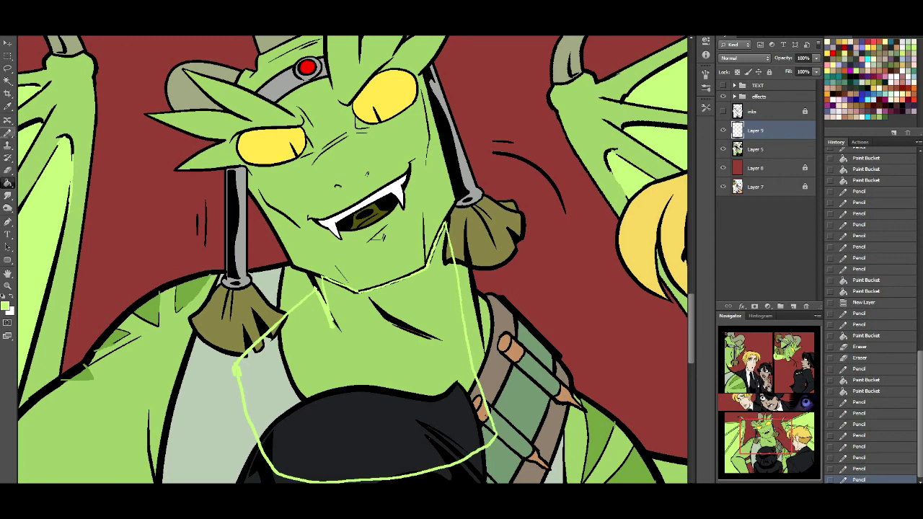
pyautogui.click(361, 361)
pyautogui.press('b')
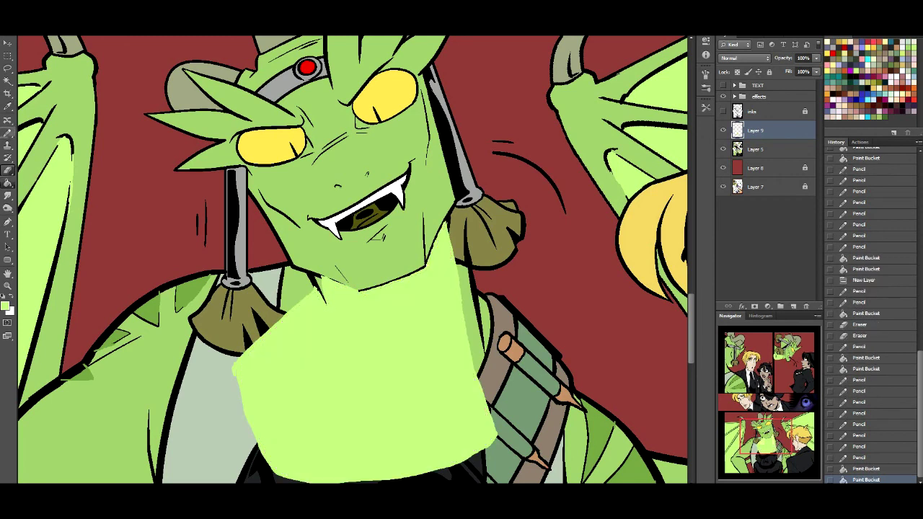
# Lower the fill opacity of Layer 9 to 59% so the line art shows through the neck patch.
pyautogui.click(744, 58)
pyautogui.click(742, 72)
pyautogui.click(817, 72)
pyautogui.moveTo(816, 82); pyautogui.dragTo(796, 82)
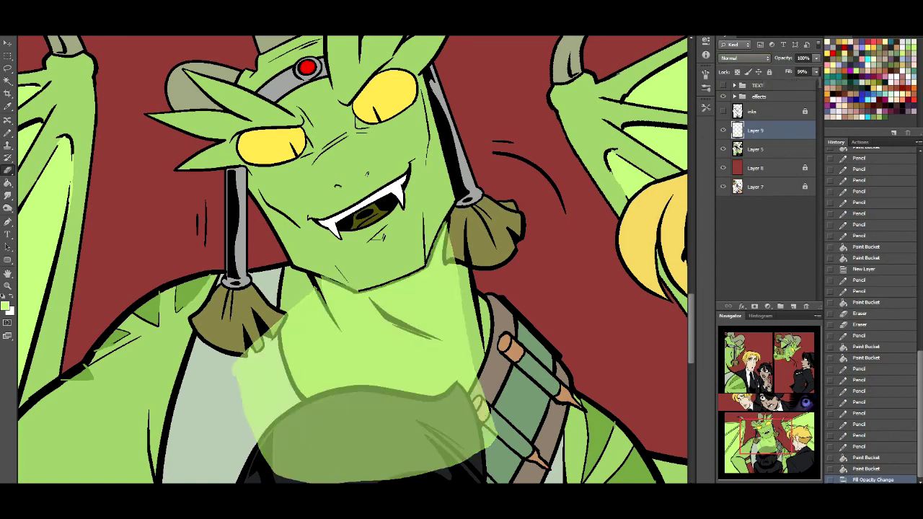
# Erase thin curved crease lines across the light-green neck patch, following the folds beneath the dragon's jaw.
pyautogui.moveTo(454, 269)
pyautogui.mouseDown()
pyautogui.moveTo(408, 301)
pyautogui.moveTo(370, 309)
pyautogui.mouseUp()
pyautogui.moveTo(323, 287); pyautogui.dragTo(366, 306)
pyautogui.hotkey('ctrl', 'z')
pyautogui.moveTo(322, 287); pyautogui.dragTo(369, 303)
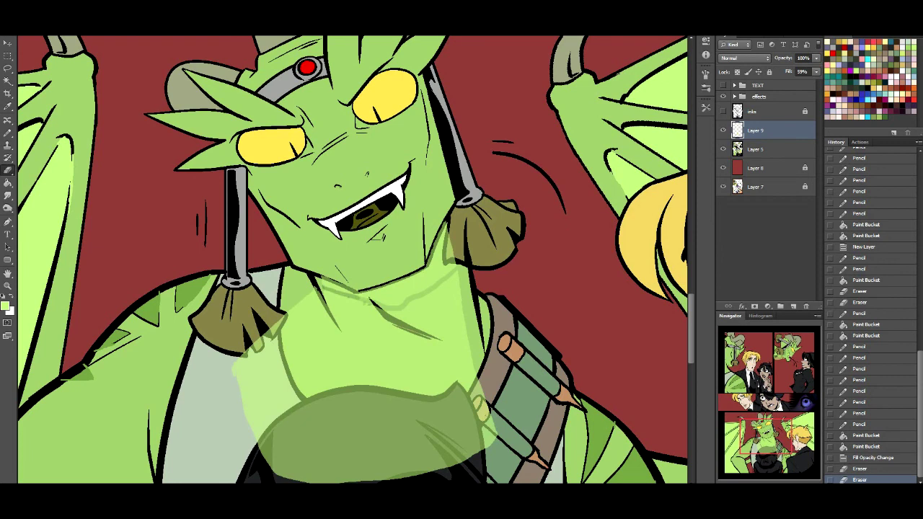
pyautogui.moveTo(328, 303)
pyautogui.mouseDown()
pyautogui.moveTo(371, 326)
pyautogui.moveTo(393, 293)
pyautogui.moveTo(396, 335)
pyautogui.moveTo(444, 338)
pyautogui.mouseUp()
pyautogui.click(454, 326)
pyautogui.moveTo(284, 324)
pyautogui.mouseDown()
pyautogui.moveTo(397, 393)
pyautogui.moveTo(470, 363)
pyautogui.mouseUp()
pyautogui.hotkey('ctrl', 'z')
pyautogui.moveTo(284, 322)
pyautogui.mouseDown()
pyautogui.moveTo(380, 391)
pyautogui.moveTo(473, 366)
pyautogui.mouseUp()
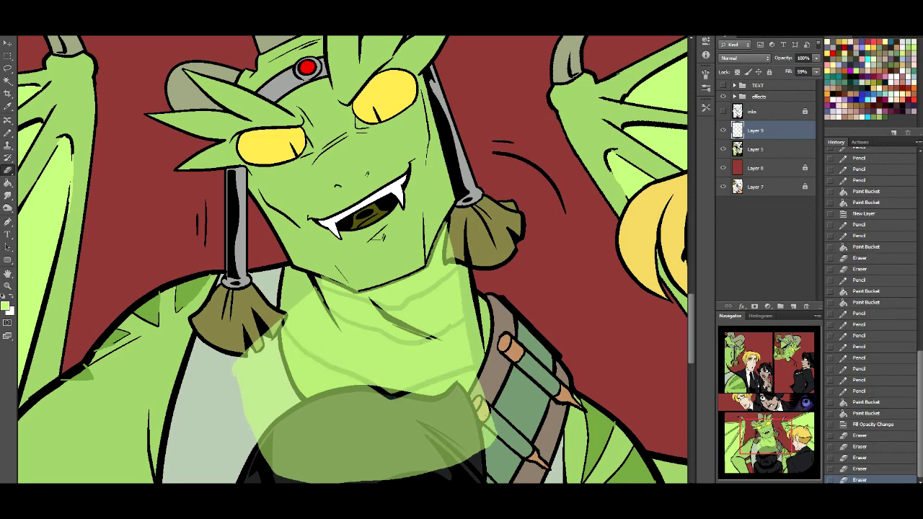
# On Layer 5, fill the large red gap between the dragon's bent arm and torso with light green.
pyautogui.moveTo(766, 437); pyautogui.dragTo(751, 461)
pyautogui.press('g')
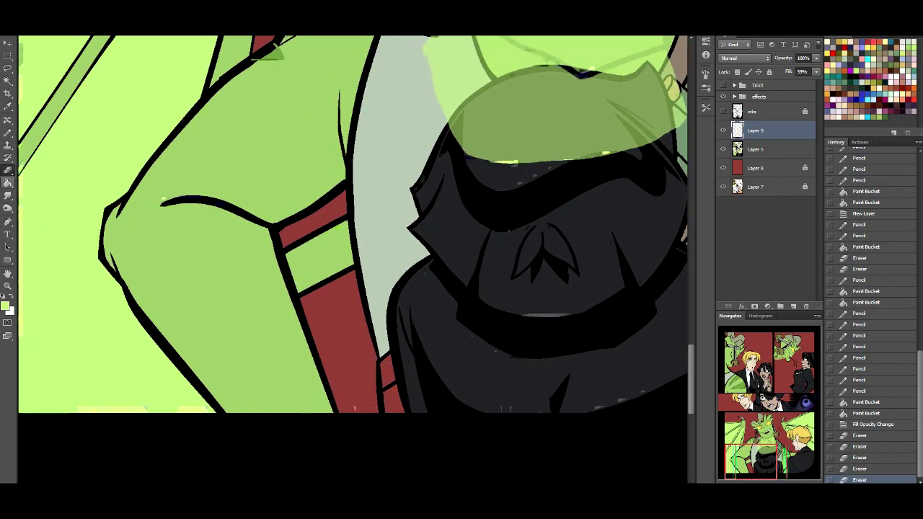
pyautogui.click(772, 149)
pyautogui.click(335, 339)
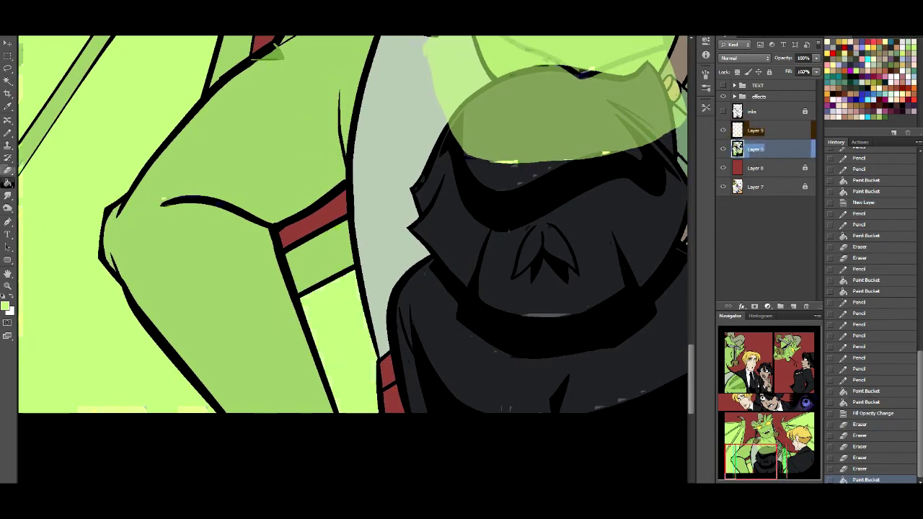
# Fill the red strap sections beside the dark-clothed figure with brown and green, and the red gap on its opposite side with light green.
pyautogui.moveTo(750, 462); pyautogui.dragTo(762, 462)
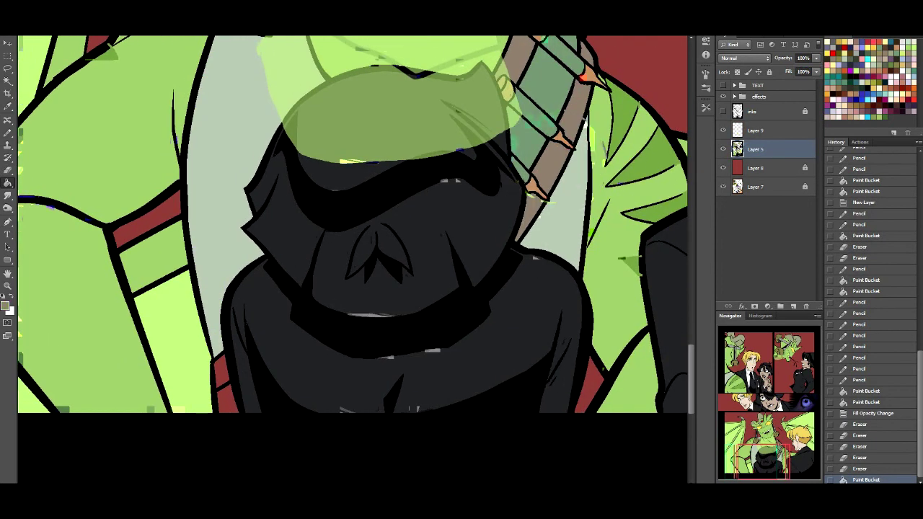
pyautogui.click(221, 372)
pyautogui.click(228, 400)
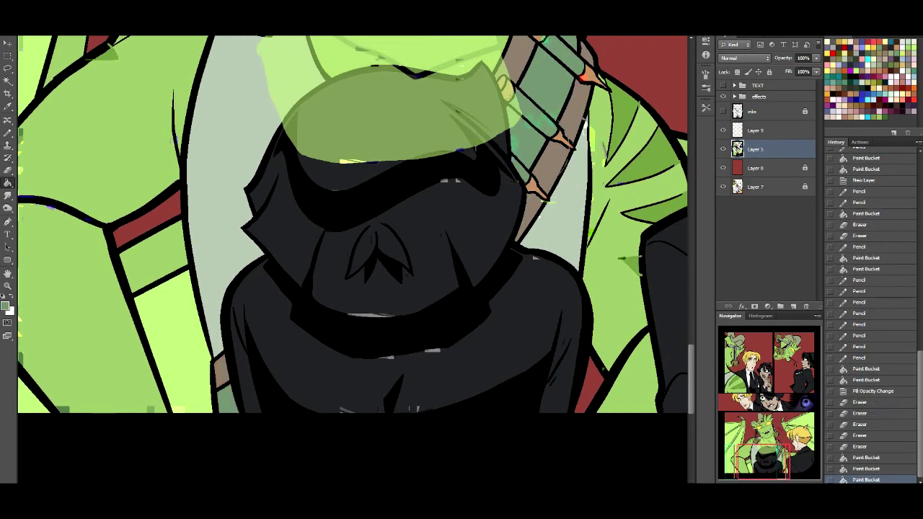
pyautogui.moveTo(353, 260)
pyautogui.mouseDown()
pyautogui.moveTo(353, 271)
pyautogui.moveTo(121, 356)
pyautogui.moveTo(446, 260)
pyautogui.moveTo(249, 261)
pyautogui.mouseUp()
pyautogui.click(437, 155)
pyautogui.moveTo(437, 155); pyautogui.dragTo(482, 304)
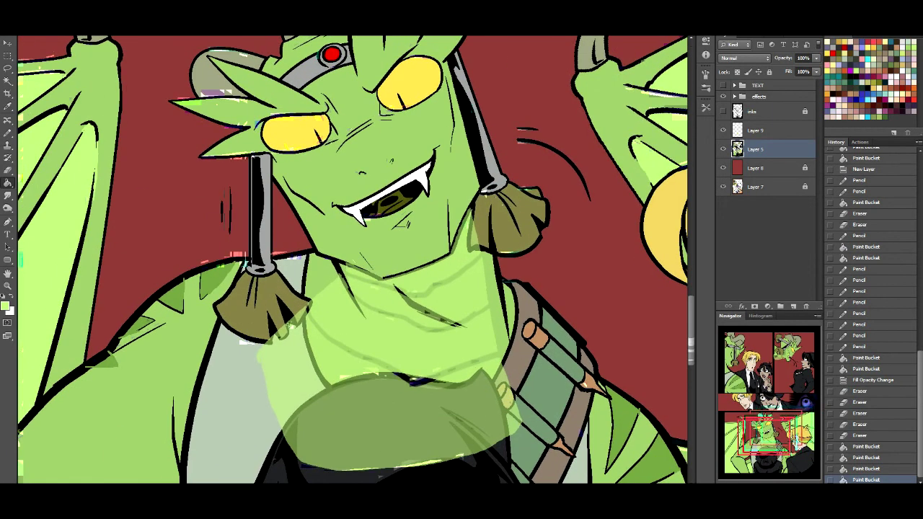
# Restore the fill opacity of Layer 9 to 100%.
pyautogui.click(7, 81)
pyautogui.click(771, 130)
pyautogui.click(816, 71)
pyautogui.moveTo(801, 83); pyautogui.dragTo(820, 83)
pyautogui.click(772, 111)
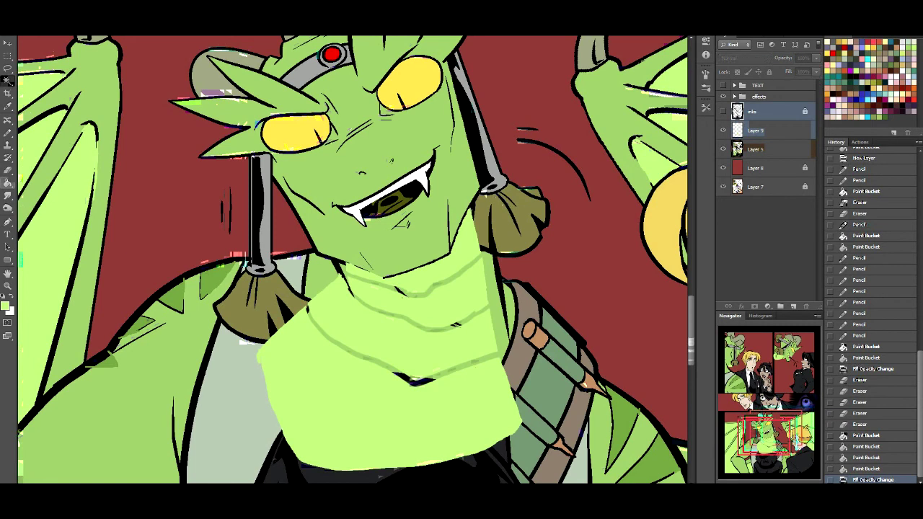
pyautogui.click(455, 325)
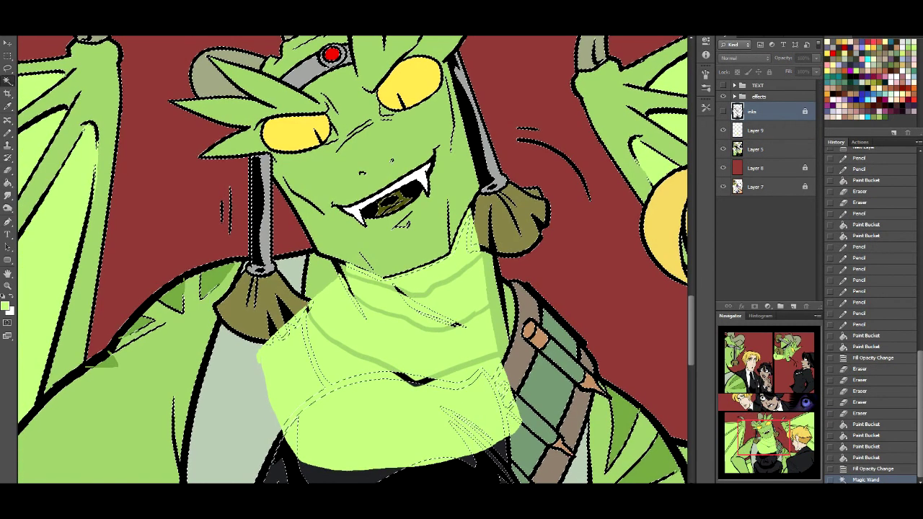
pyautogui.hotkey('ctrl', 'd')
# Select the dragon's neck area on Layer 5 with the Magic Wand and add the neck crease to the selection with the Lasso.
pyautogui.hotkey('alt', '[')
pyautogui.hotkey('alt', '[')
pyautogui.click(455, 325)
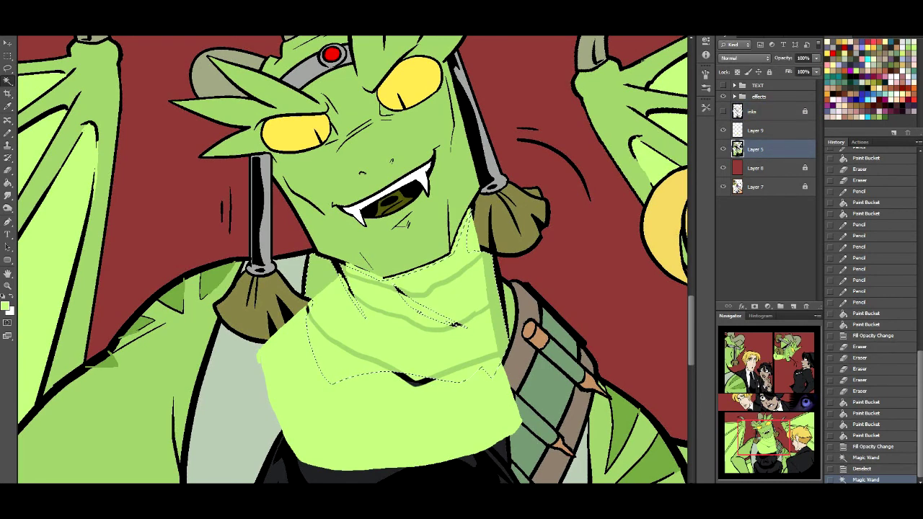
pyautogui.press('l')
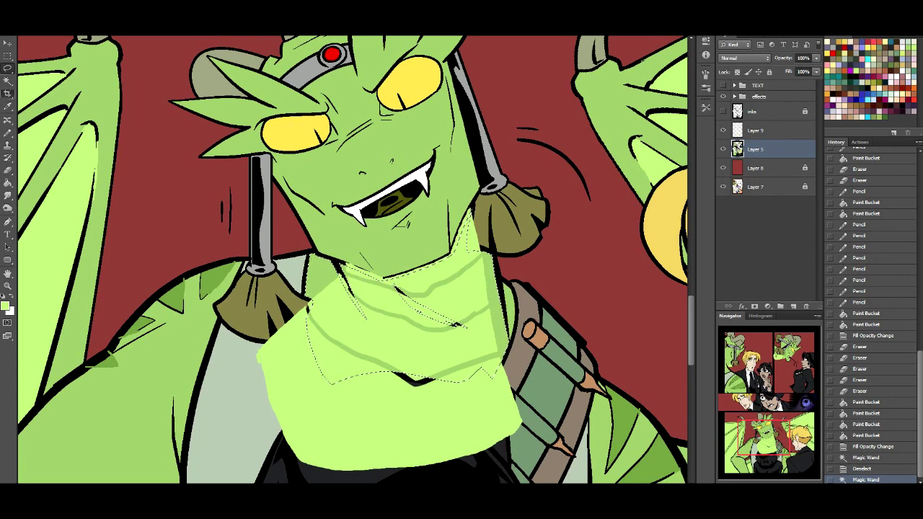
pyautogui.moveTo(482, 369); pyautogui.dragTo(499, 361)
pyautogui.hotkey('ctrl', 'z')
pyautogui.moveTo(454, 324); pyautogui.dragTo(455, 324)
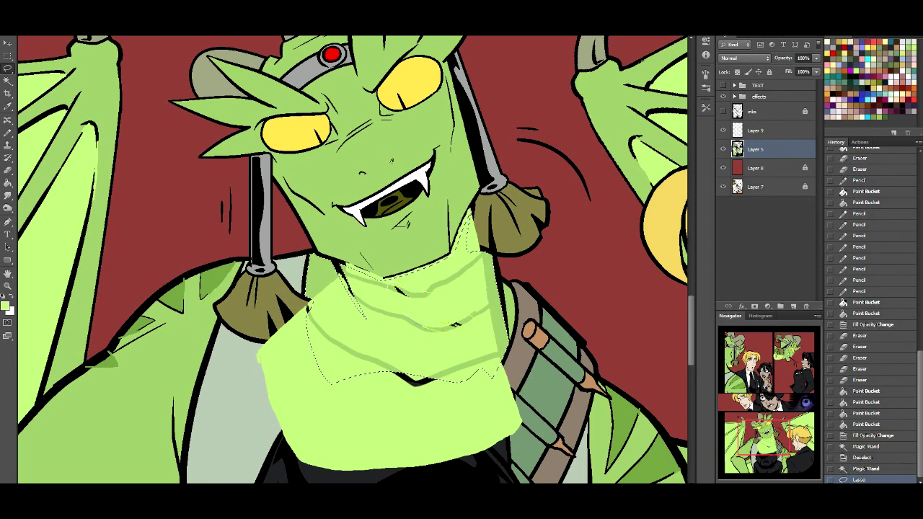
# Add the dragon's neck areas in the two upper comic panels to the selection with the Magic Wand.
pyautogui.moveTo(764, 438); pyautogui.dragTo(795, 362)
pyautogui.scroll(3, 313, 259)
pyautogui.moveTo(324, 251); pyautogui.dragTo(386, 306)
pyautogui.press('w')
pyautogui.click(386, 306)
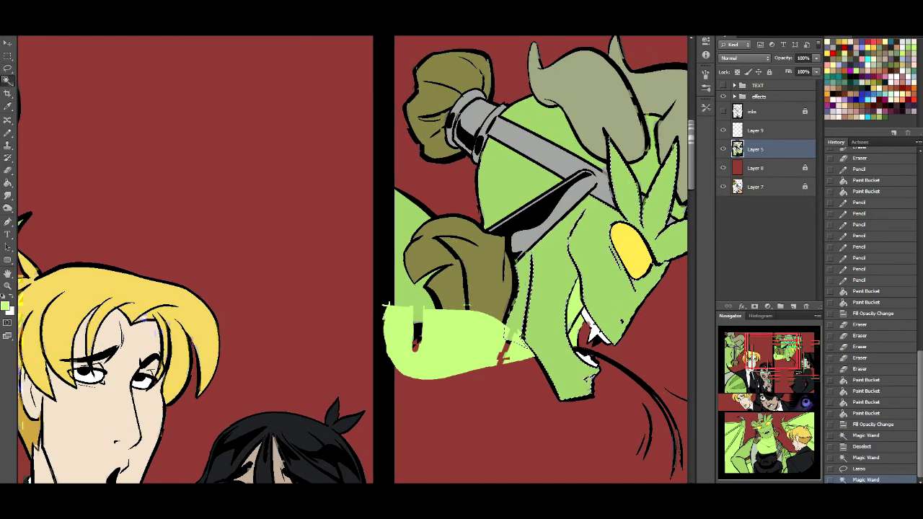
pyautogui.click(386, 306)
pyautogui.scroll(-2, 386, 307)
pyautogui.hscroll(-5, 386, 306)
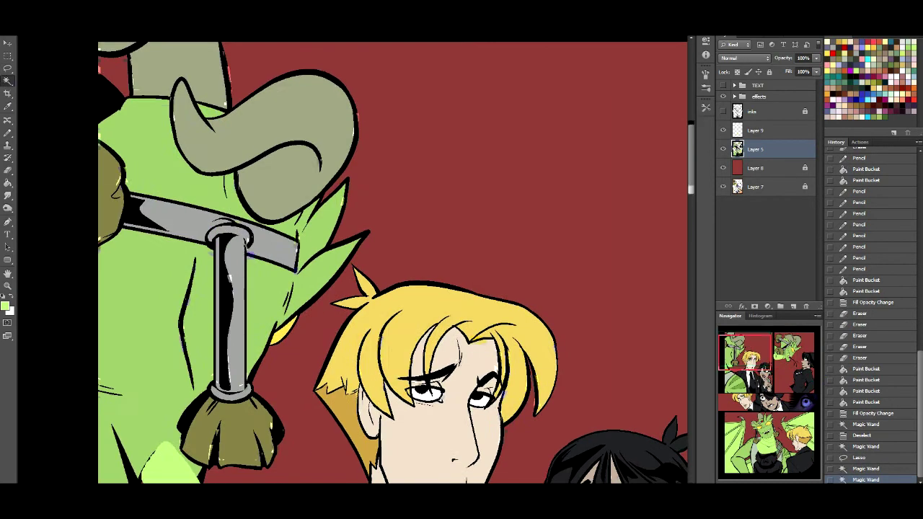
pyautogui.scroll(-2, 386, 307)
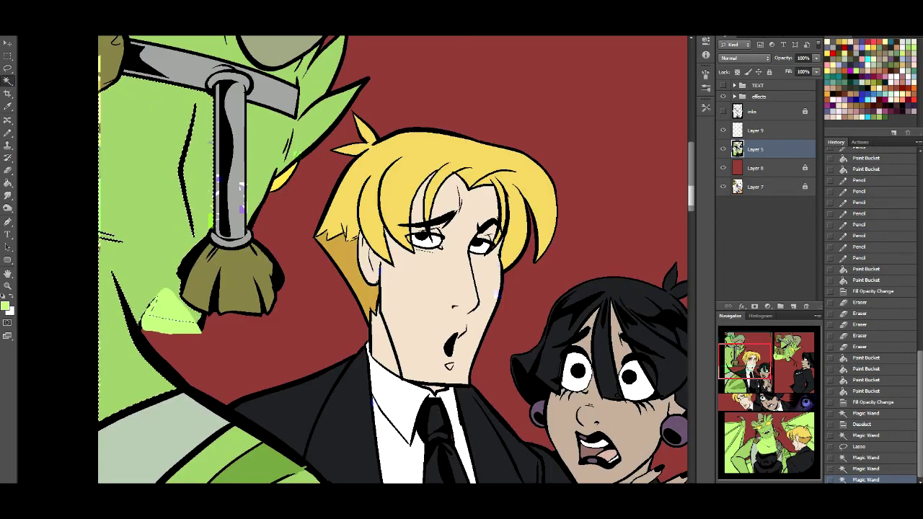
# On Layer 9, invert the selection, delete the light green outside the neck areas, and deselect.
pyautogui.scroll(-10, 385, 307)
pyautogui.scroll(-4, 386, 306)
pyautogui.hscroll(4, 386, 306)
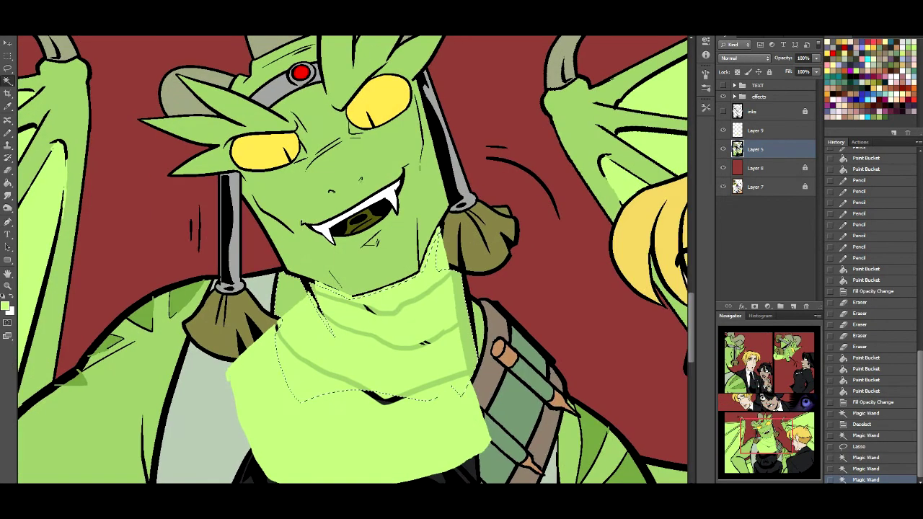
pyautogui.click(764, 131)
pyautogui.hotkey('ctrl', 'shift', 'i')
pyautogui.press('Delete')
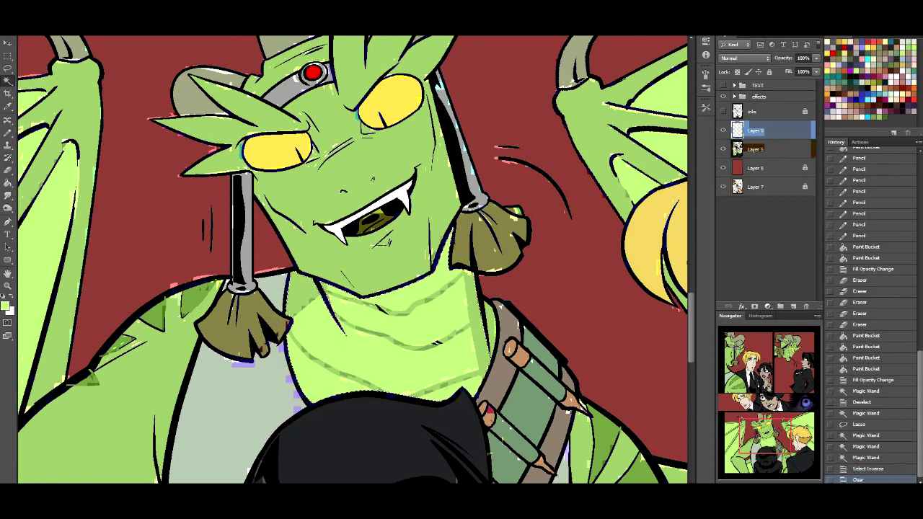
pyautogui.hotkey('ctrl', 'd')
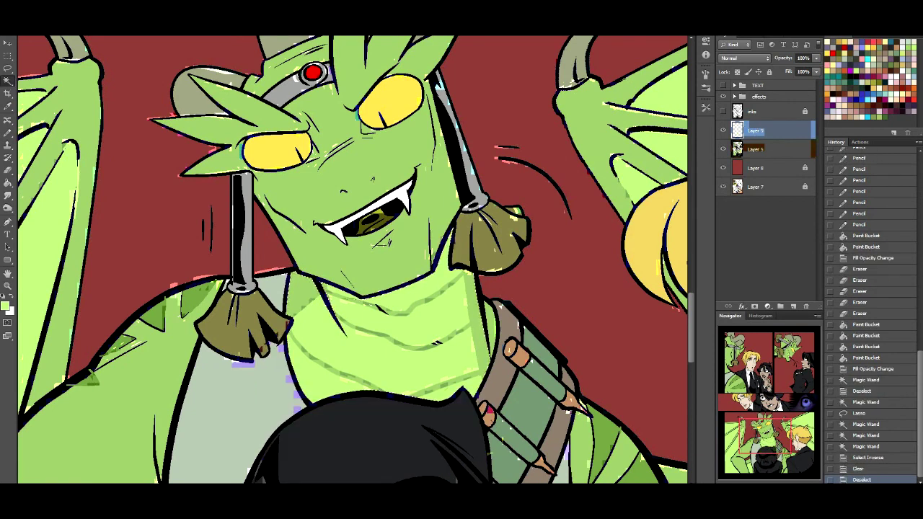
# Merge Layer 9 with its trimmed neck patches down into Layer 5.
pyautogui.scroll(-10, 354, 260)
pyautogui.hscroll(-3, 353, 260)
pyautogui.hscroll(3, 353, 259)
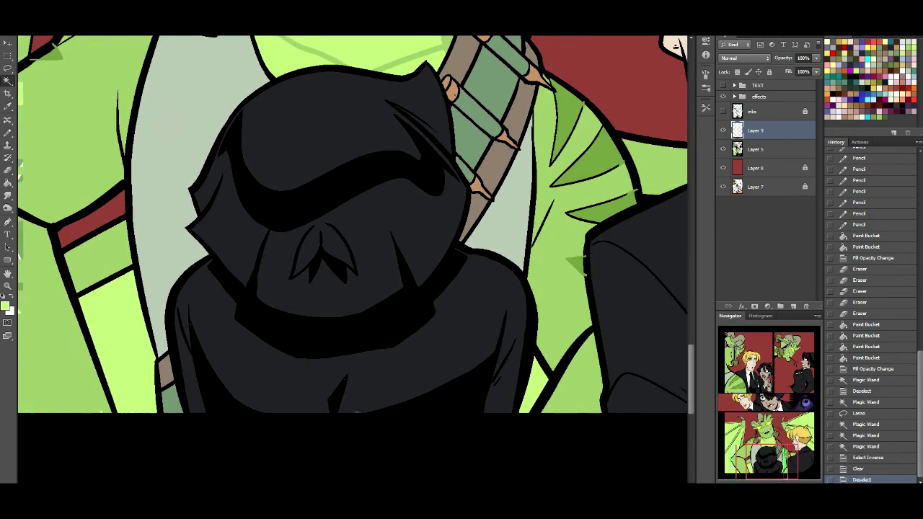
pyautogui.scroll(8, 354, 259)
pyautogui.hscroll(2, 353, 259)
pyautogui.hscroll(-3, 353, 260)
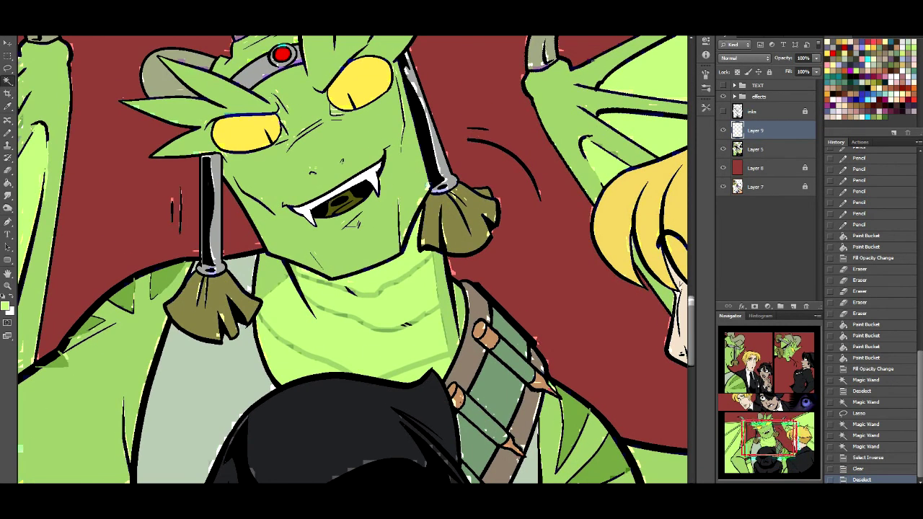
pyautogui.hotkey('ctrl', 'e')
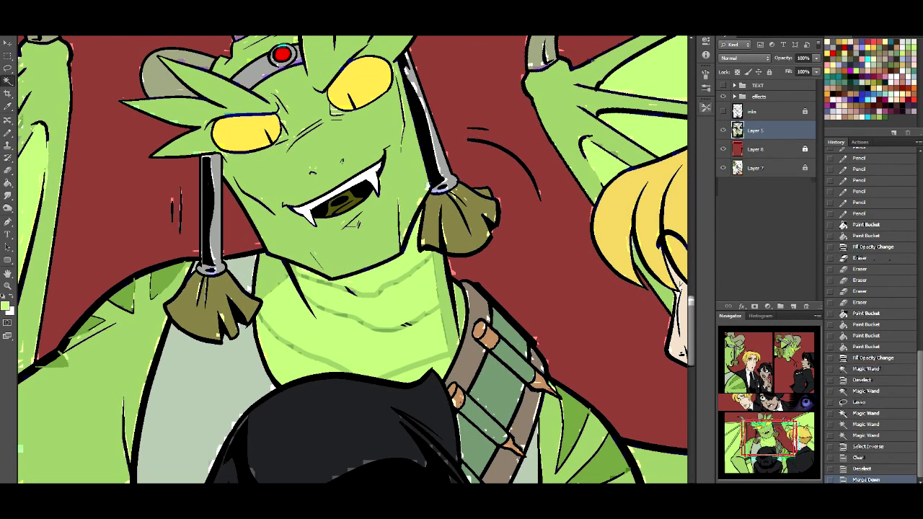
# On a new layer above Layer 5, draw over both of the dragon's slit pupils in the red sampled from its headband gem.
pyautogui.scroll(-5, 354, 260)
pyautogui.hscroll(4, 354, 260)
pyautogui.hscroll(-8, 353, 260)
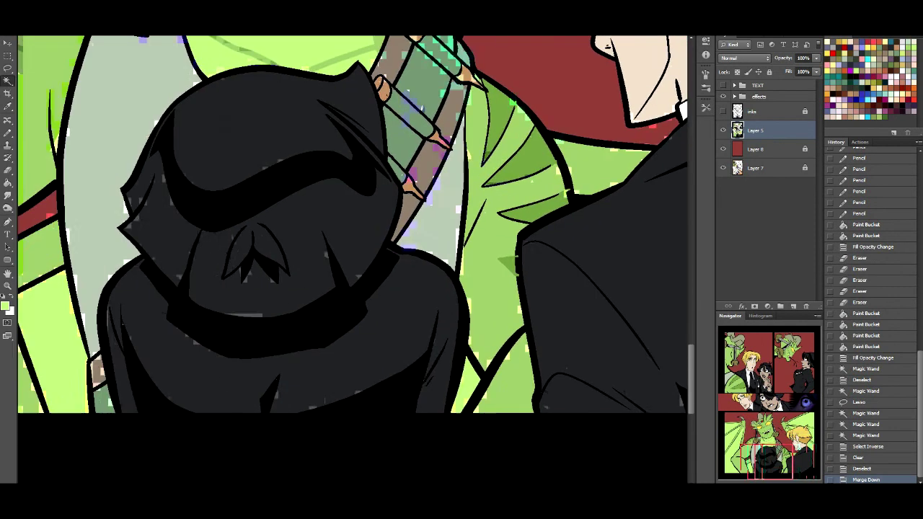
pyautogui.scroll(6, 353, 223)
pyautogui.hscroll(3, 353, 223)
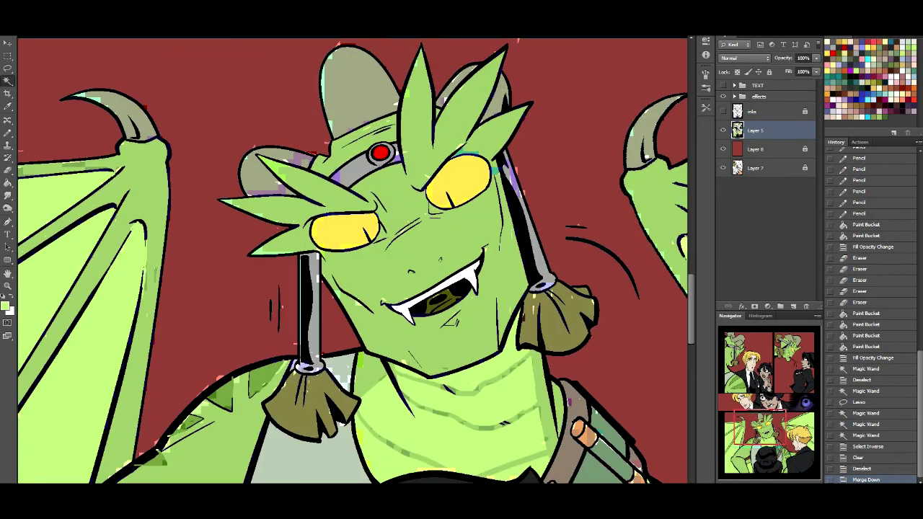
pyautogui.hscroll(-4, 353, 260)
pyautogui.scroll(-2, 353, 259)
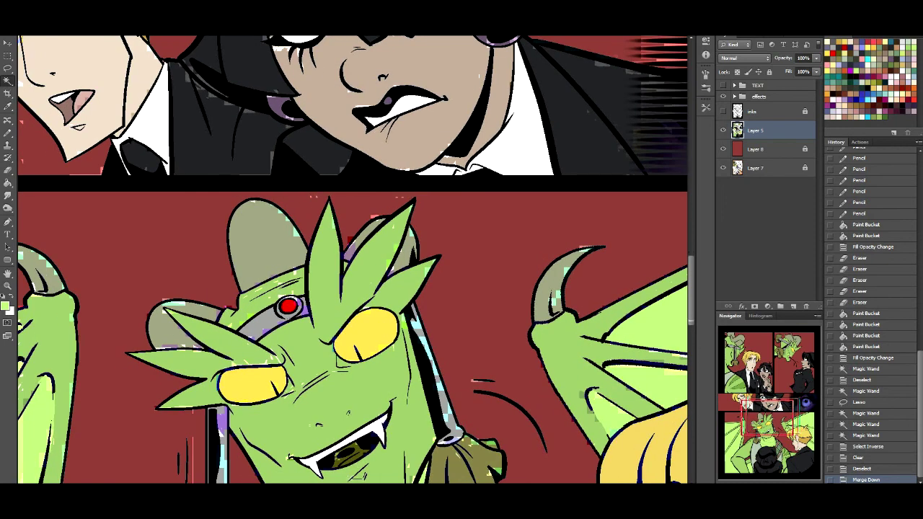
pyautogui.press('b')
pyautogui.keyDown('alt'); pyautogui.click(287, 306); pyautogui.keyUp('alt')
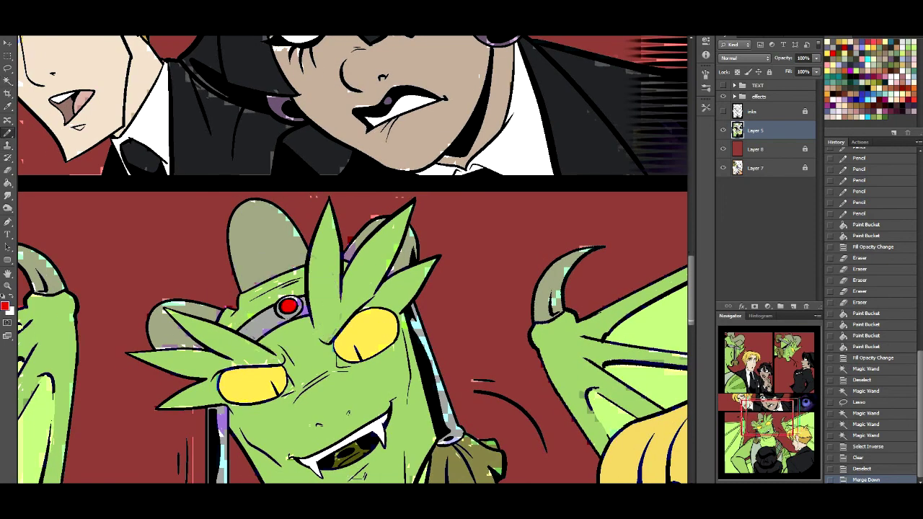
pyautogui.click(793, 306)
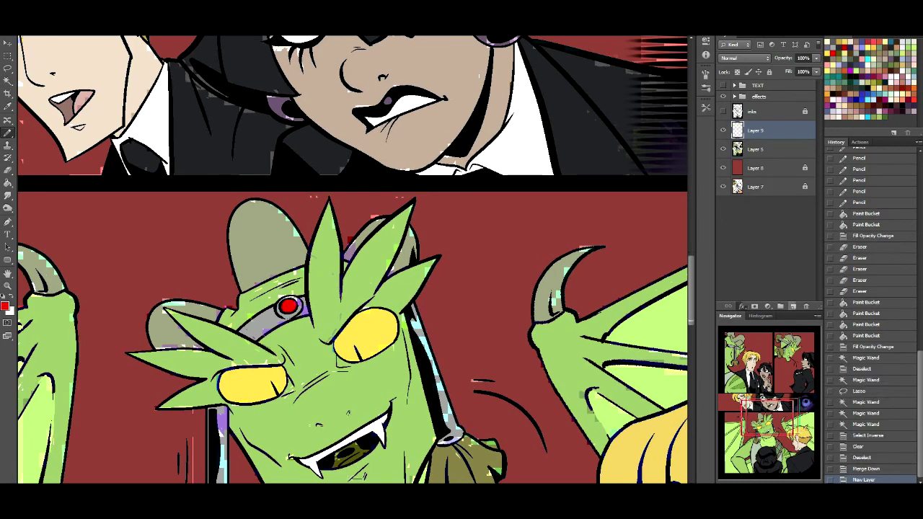
pyautogui.moveTo(272, 384); pyautogui.dragTo(276, 400)
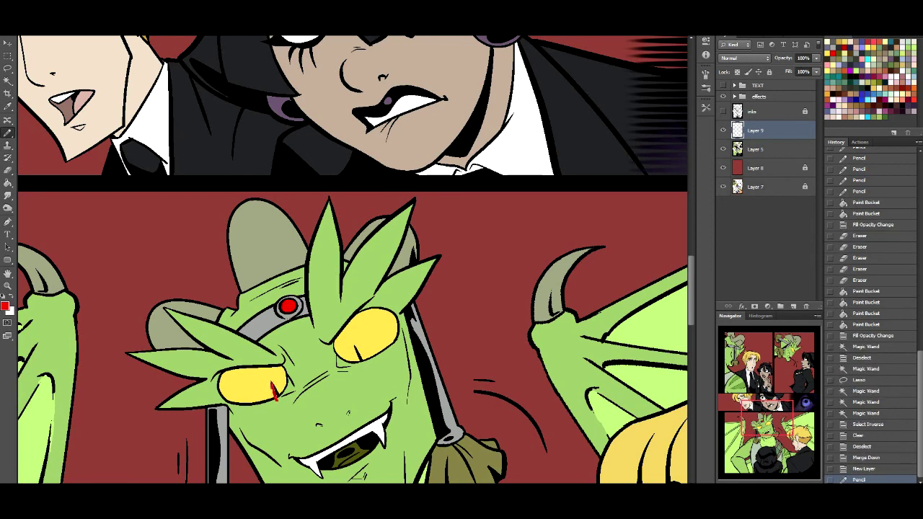
pyautogui.moveTo(355, 345); pyautogui.dragTo(364, 362)
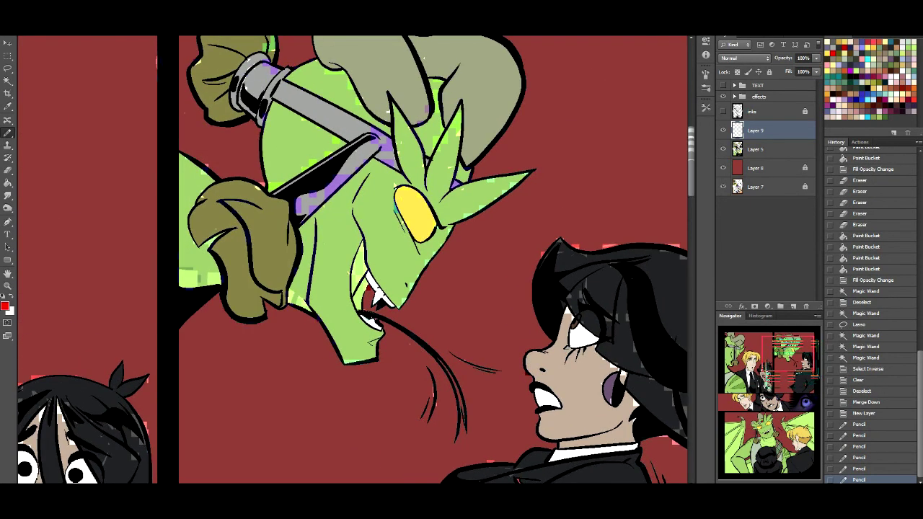
# Draw the dragon's red pupil in the upper-right panel and delete everything outside its yellow eye, using a Magic Wand selection from Layer 5.
pyautogui.moveTo(435, 226); pyautogui.dragTo(427, 239)
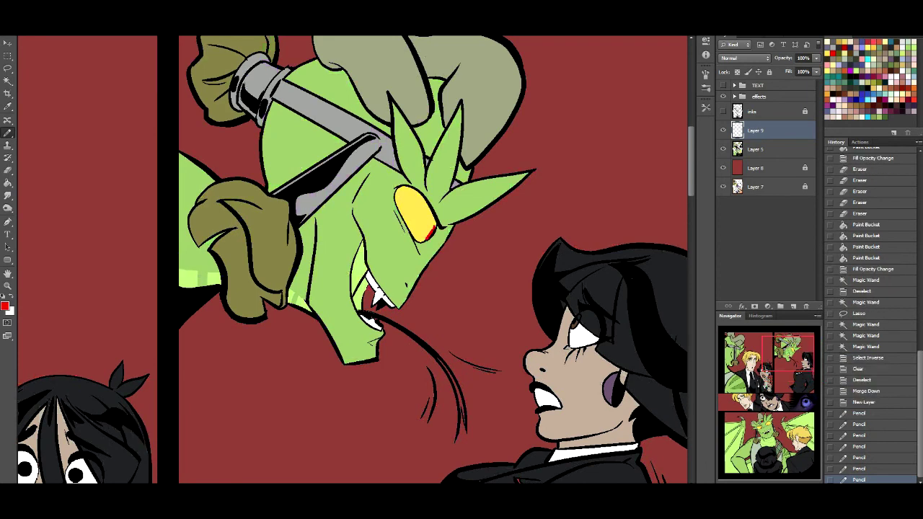
pyautogui.press('w')
pyautogui.click(764, 112)
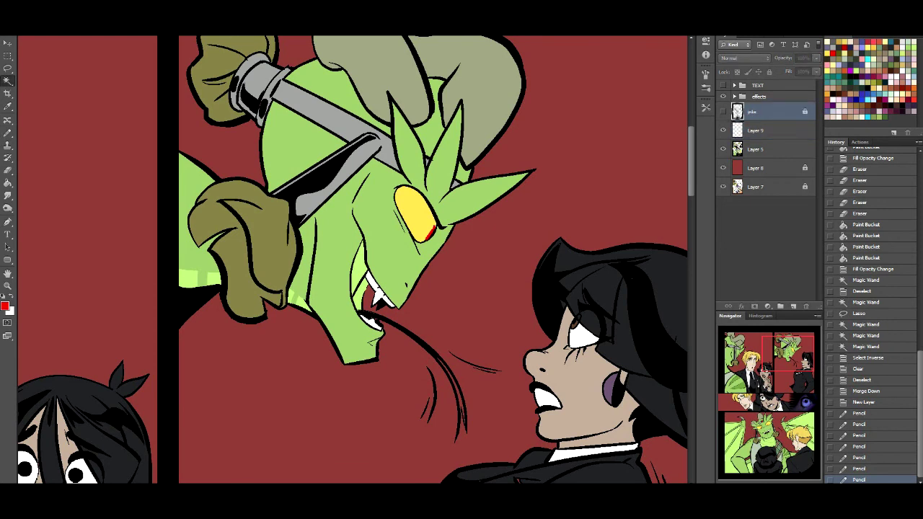
pyautogui.click(764, 150)
pyautogui.click(415, 209)
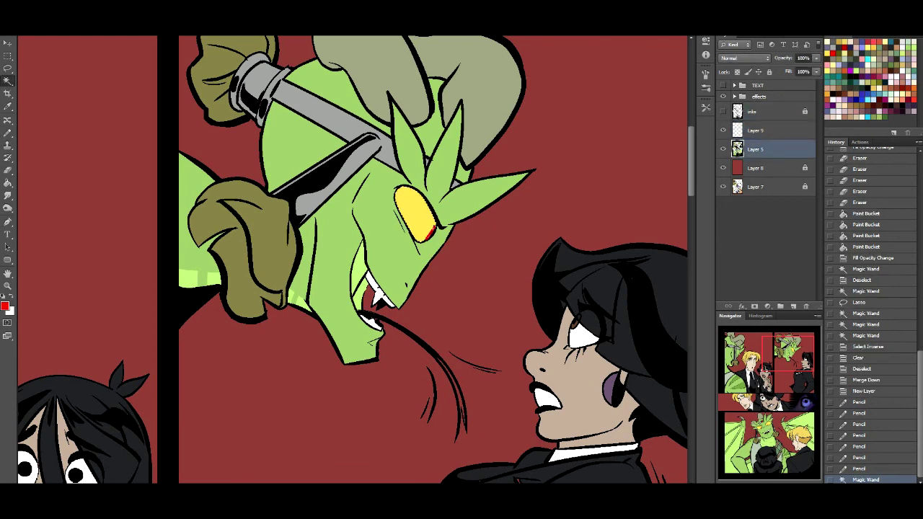
pyautogui.hotkey('ctrl', 'd')
pyautogui.click(415, 209)
pyautogui.click(755, 131)
pyautogui.hotkey('ctrl', 'shift', 'i')
pyautogui.press('Delete')
pyautogui.hotkey('ctrl', 'd')
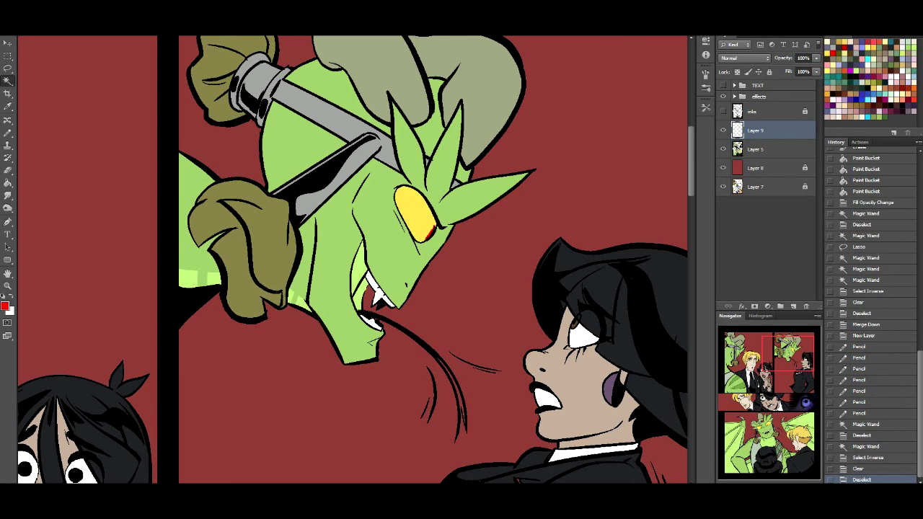
# Merge Layer 9 with the trimmed red pupil down into Layer 5, and add a new layer beneath Layer 5.
pyautogui.moveTo(788, 353); pyautogui.dragTo(769, 399)
pyautogui.hotkey('ctrl', 'e')
pyautogui.press('b')
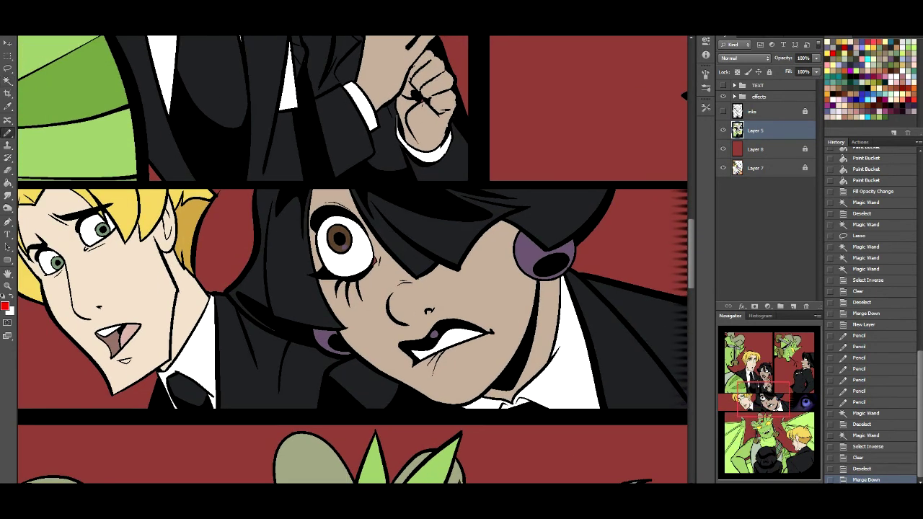
pyautogui.click(793, 306)
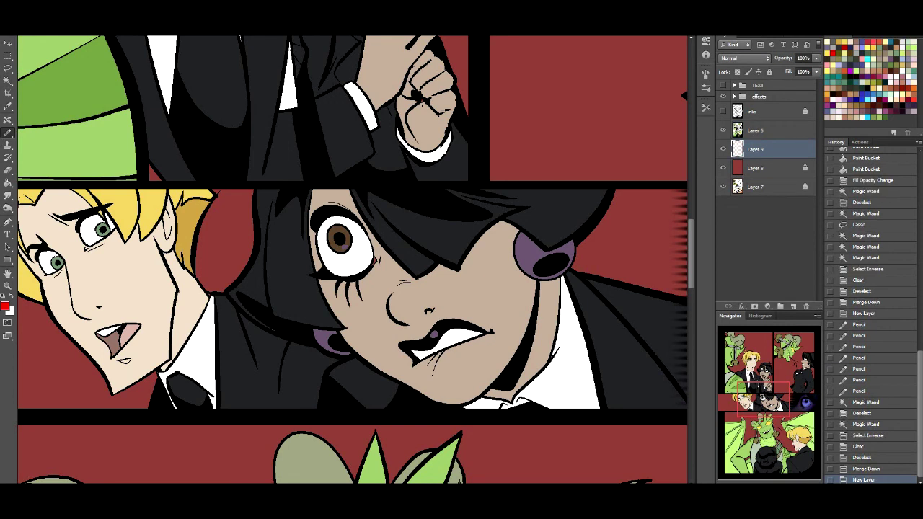
# Pencil over the small gaps beside the woman's wide eye and in the dark suit in the middle panel, sampling the suit's colour.
pyautogui.click(868, 59)
pyautogui.click(375, 260)
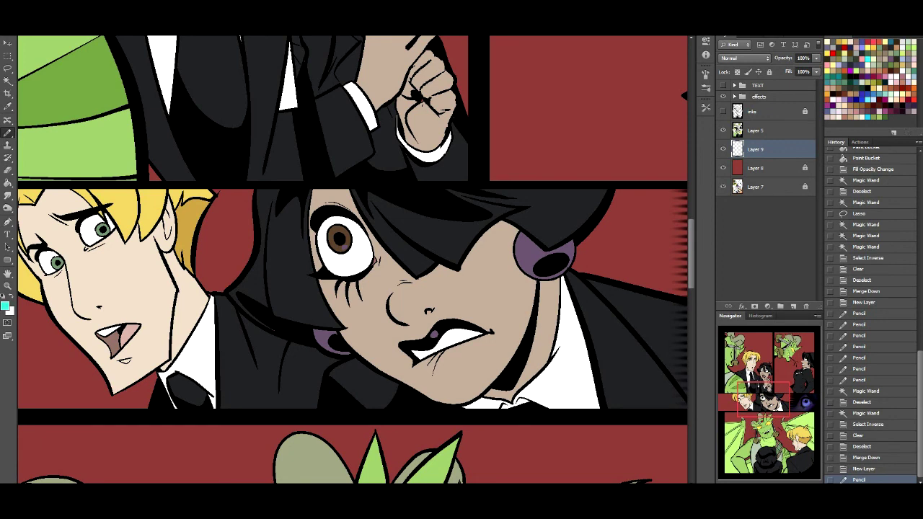
pyautogui.keyDown('alt'); pyautogui.click(267, 351); pyautogui.keyUp('alt')
pyautogui.click(268, 351)
pyautogui.moveTo(267, 352); pyautogui.dragTo(504, 364)
# Fill small uncoloured gaps on the blond man and the frightened woman in the upper-left panel with matching yellow and near-black tones.
pyautogui.scroll(5, 353, 260)
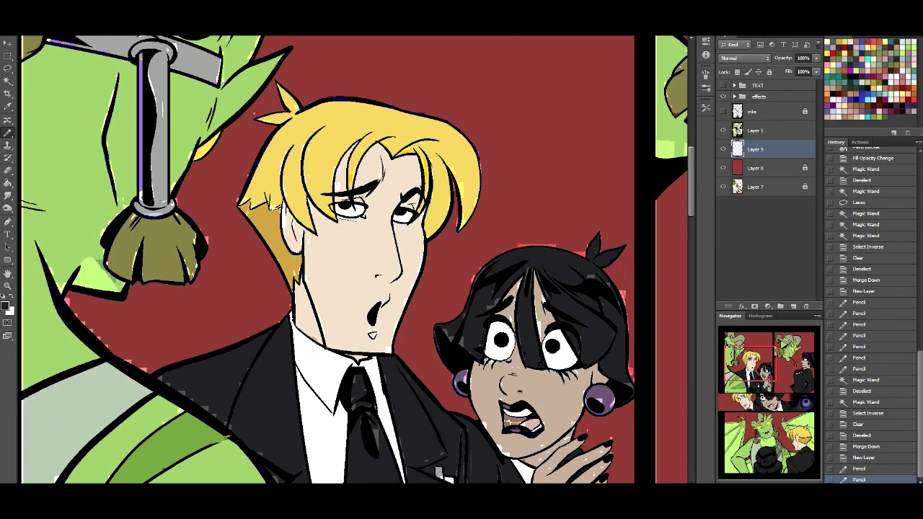
pyautogui.scroll(-1, 324, 260)
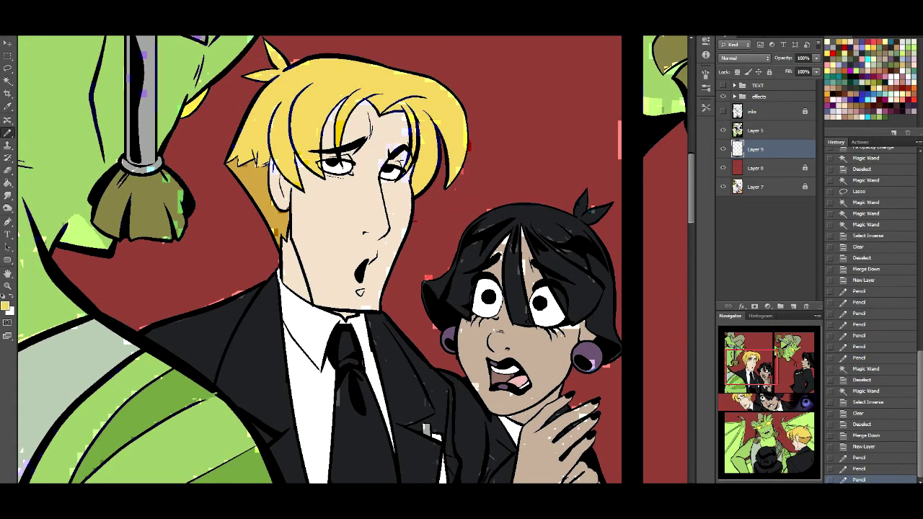
pyautogui.press('d')
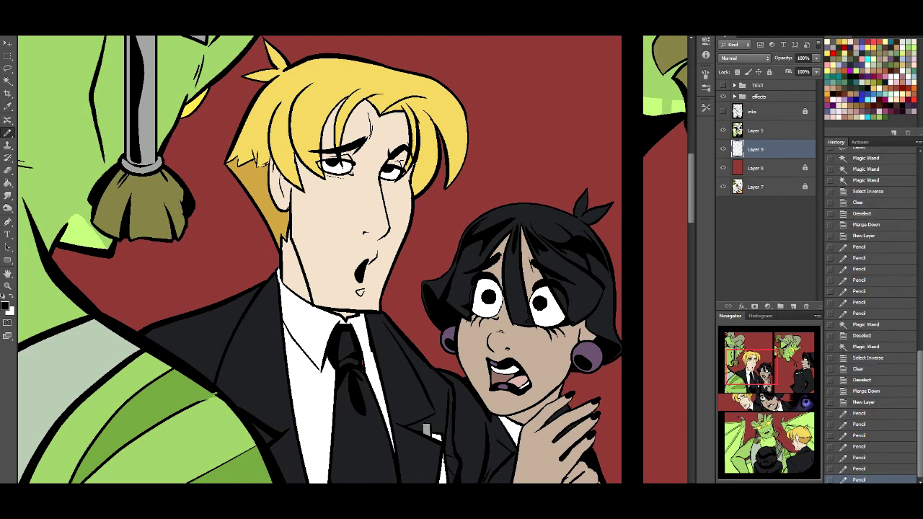
pyautogui.scroll(-3, 319, 259)
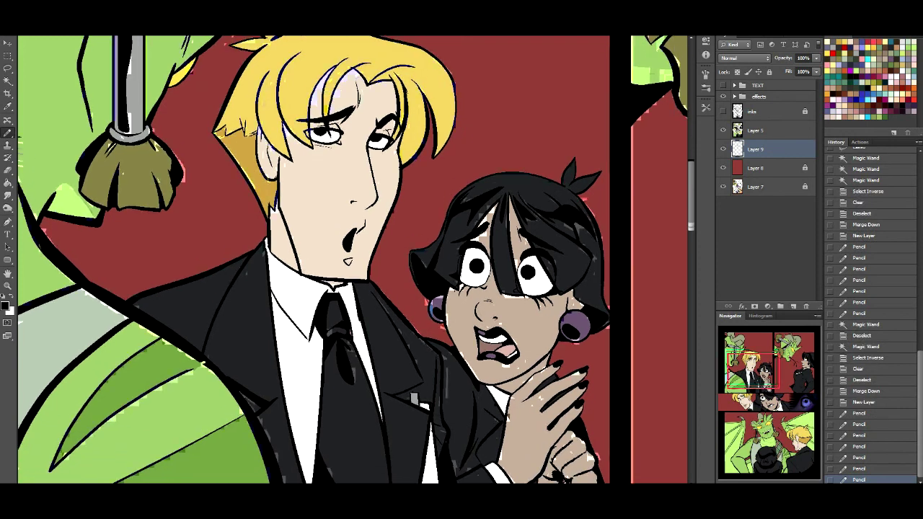
pyautogui.scroll(1, 319, 260)
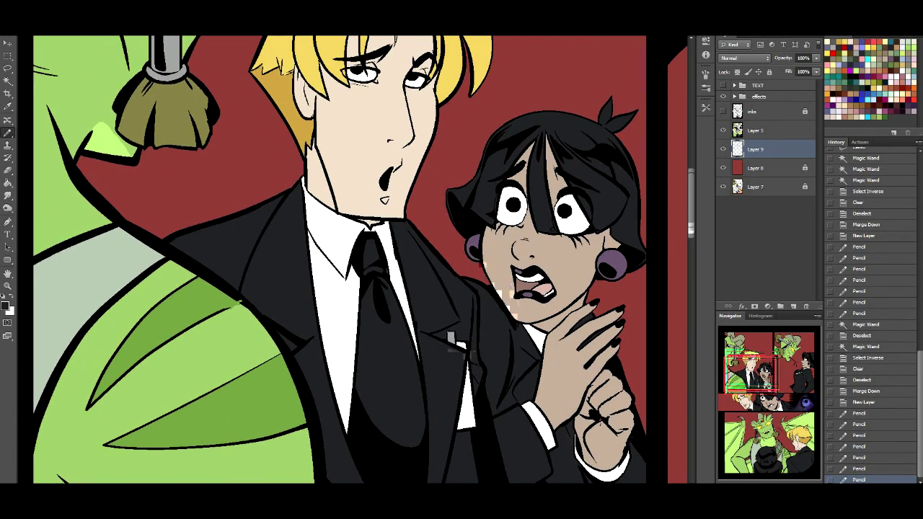
pyautogui.click(598, 404)
pyautogui.press('d')
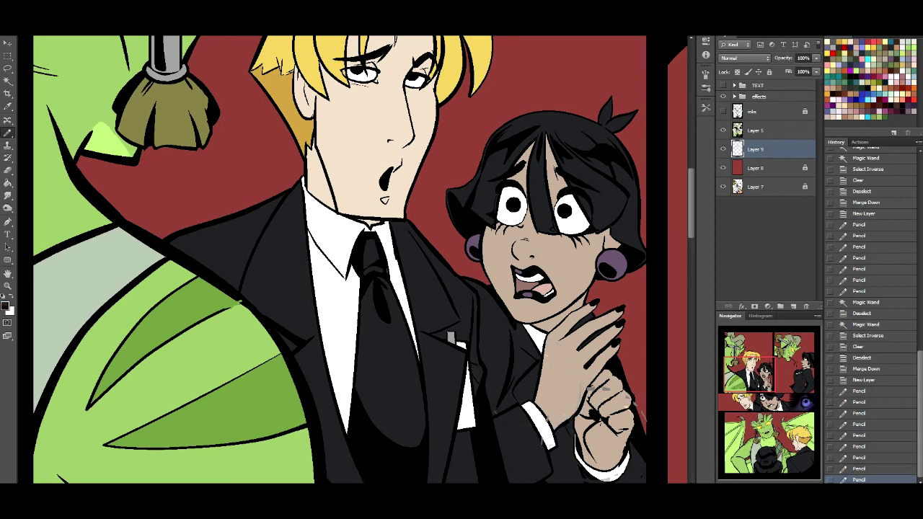
# Fill the gaps along the woman's jacket lapel in the upper-right panel with colours sampled from her clothing.
pyautogui.moveTo(750, 375); pyautogui.dragTo(795, 371)
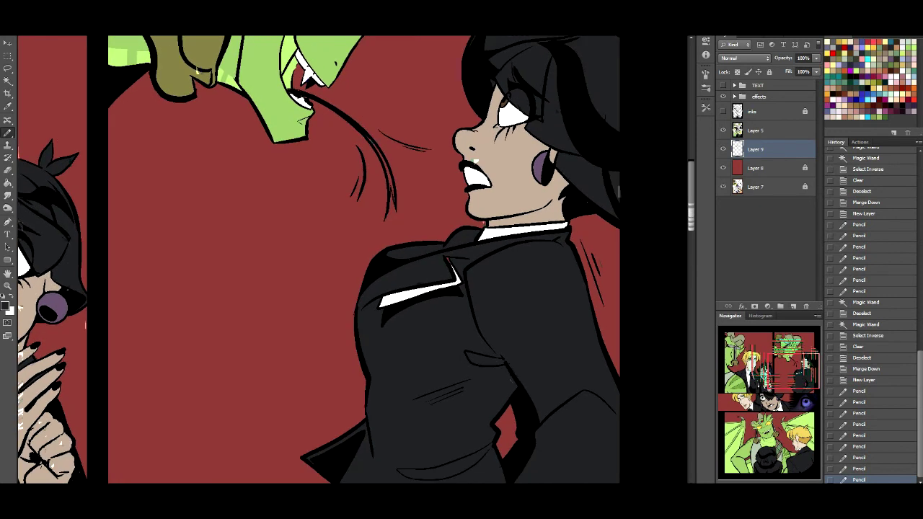
pyautogui.keyDown('alt'); pyautogui.click(403, 297); pyautogui.keyUp('alt')
pyautogui.moveTo(448, 259); pyautogui.dragTo(453, 270)
pyautogui.keyDown('alt'); pyautogui.click(449, 315); pyautogui.keyUp('alt')
pyautogui.click(448, 316)
# Pencil dark olive green over the end of the long curved strand hanging from the dragon's mouth in the upper-right panel.
pyautogui.moveTo(794, 370); pyautogui.dragTo(783, 349)
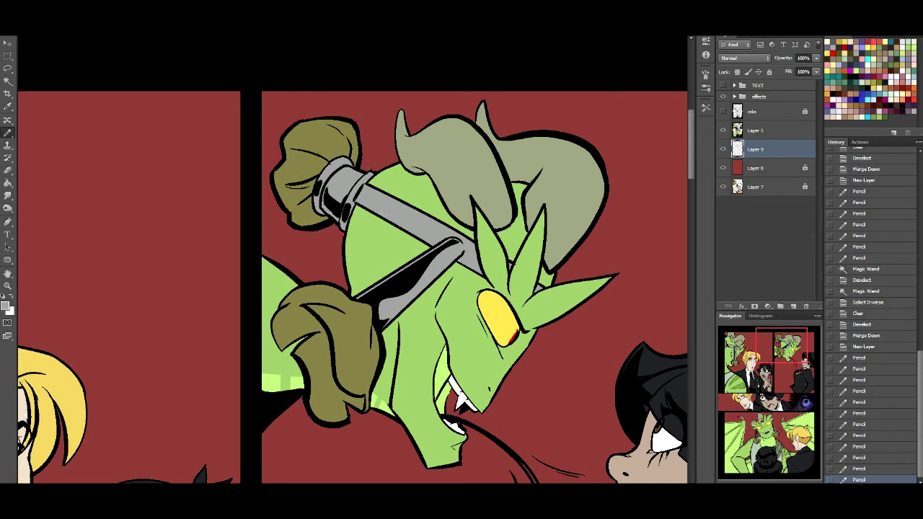
pyautogui.scroll(-3, 353, 260)
pyautogui.hscroll(2, 354, 259)
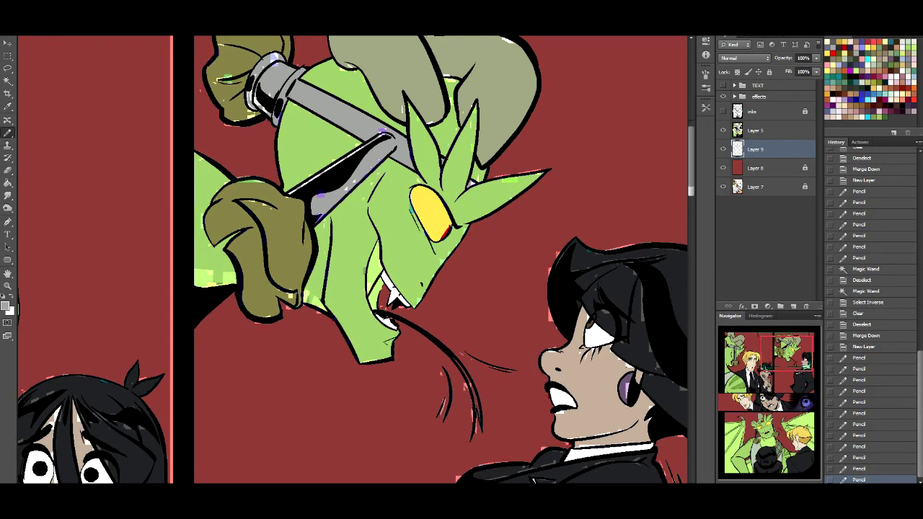
pyautogui.click(857, 70)
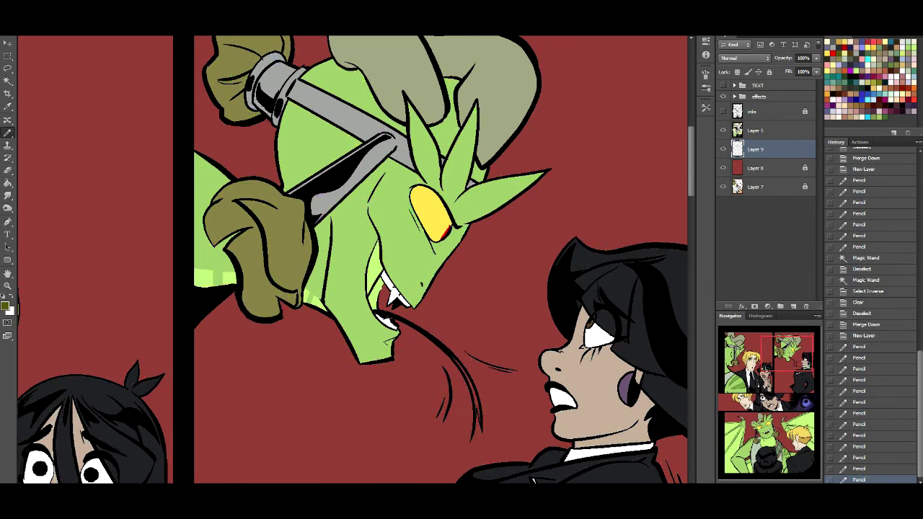
pyautogui.moveTo(457, 364); pyautogui.dragTo(479, 436)
# Select the panel background on Layer 5 with the Magic Wand, delete the green spilling outside the strand on Layer 9, and deselect.
pyautogui.press('w')
pyautogui.click(755, 131)
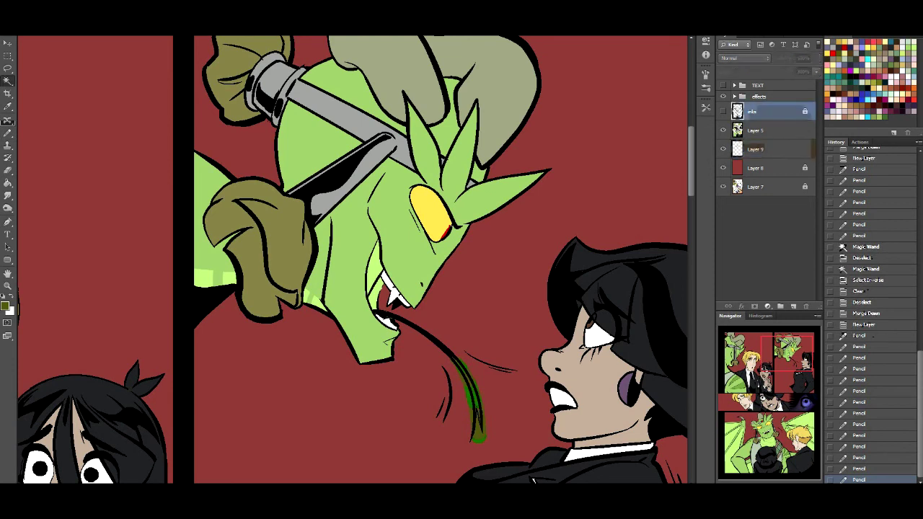
pyautogui.click(613, 144)
pyautogui.hotkey('ctrl', 'd')
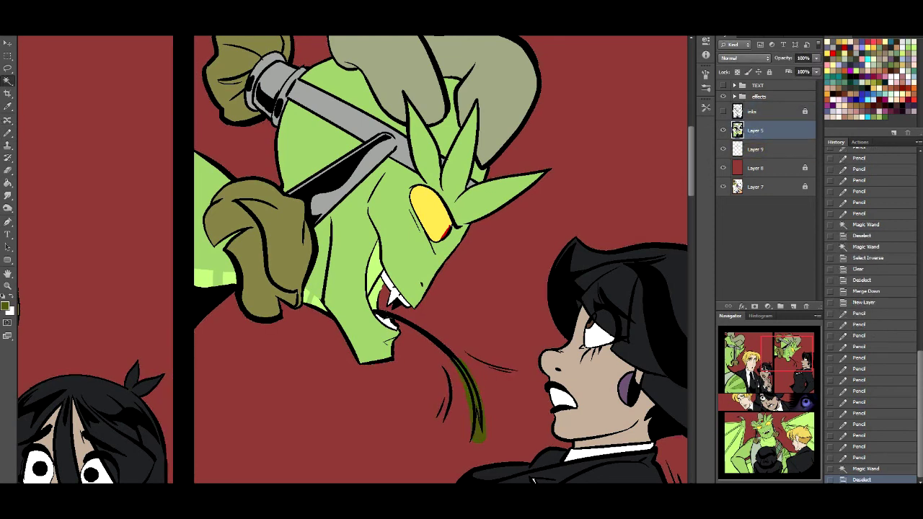
pyautogui.click(613, 144)
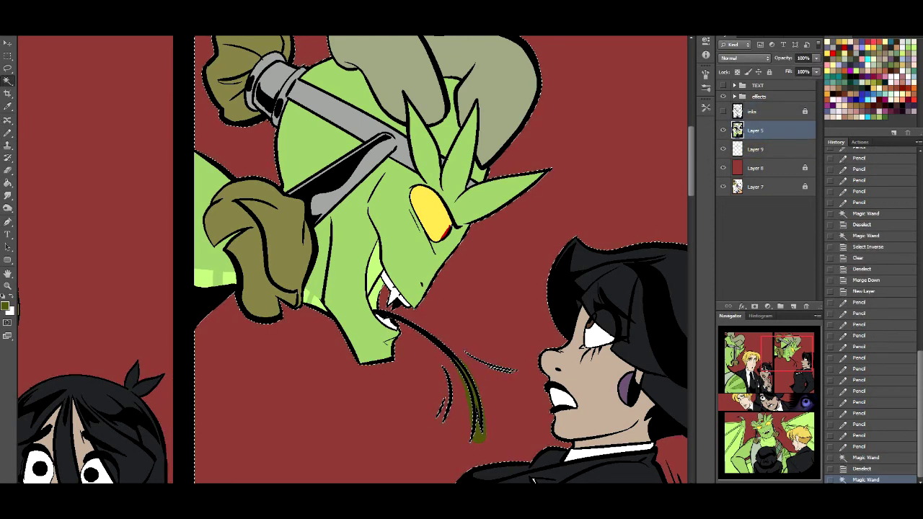
pyautogui.click(755, 149)
pyautogui.press('Delete')
pyautogui.hotkey('ctrl', 'd')
pyautogui.click(533, 479)
pyautogui.hotkey('ctrl', 'd')
# Pencil a near-black dab over the gap in the leaf-shaped ornament on the black-clad figure's head in the bottom panel.
pyautogui.press('b')
pyautogui.scroll(-15, 532, 480)
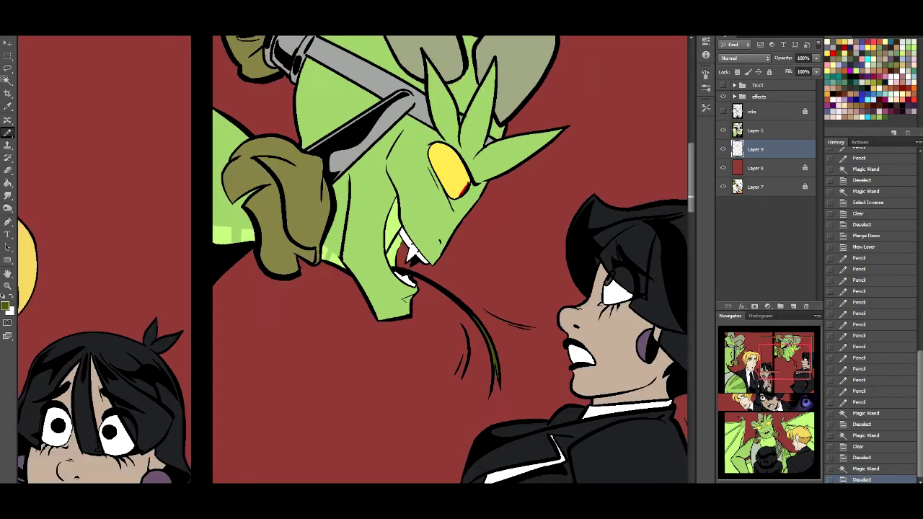
pyautogui.scroll(10, 353, 260)
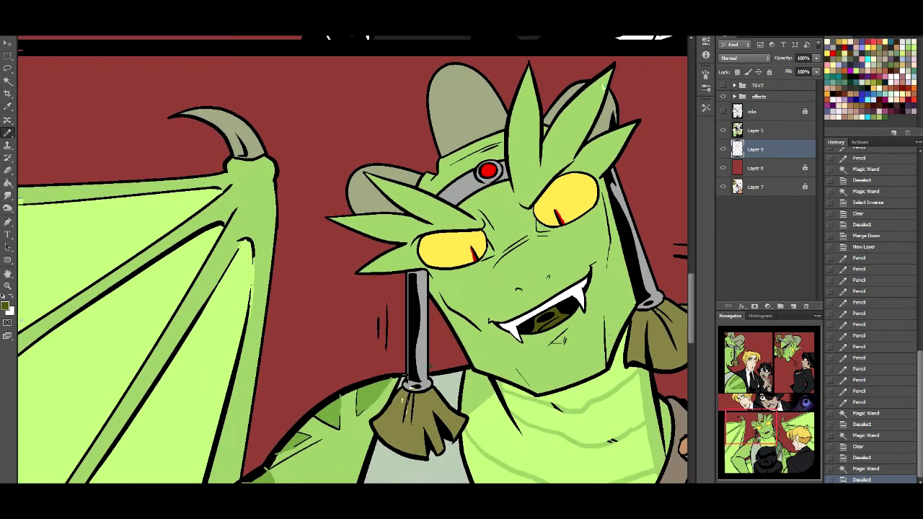
pyautogui.scroll(1, 353, 260)
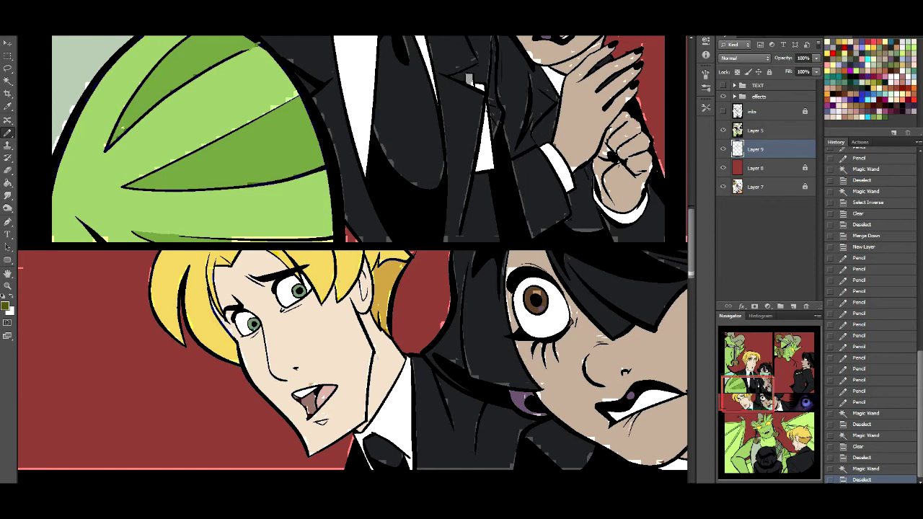
pyautogui.scroll(-15, 353, 260)
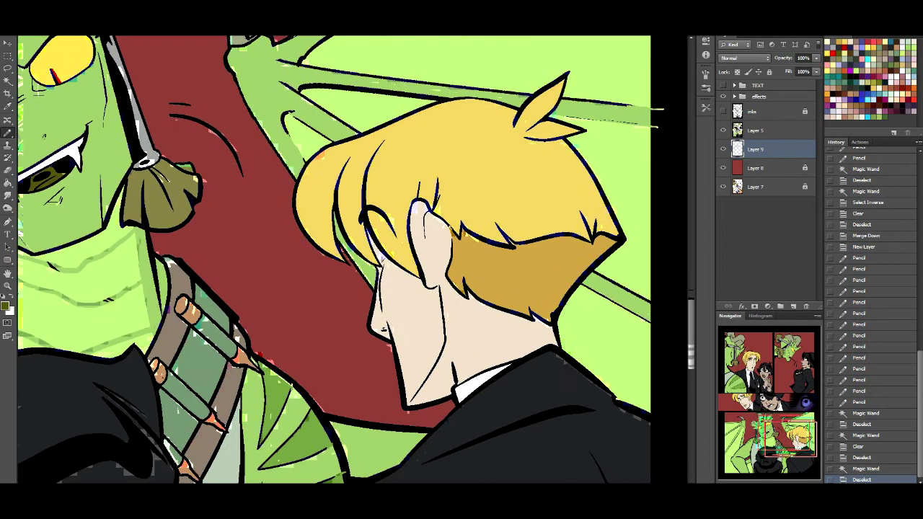
pyautogui.scroll(-10, 353, 260)
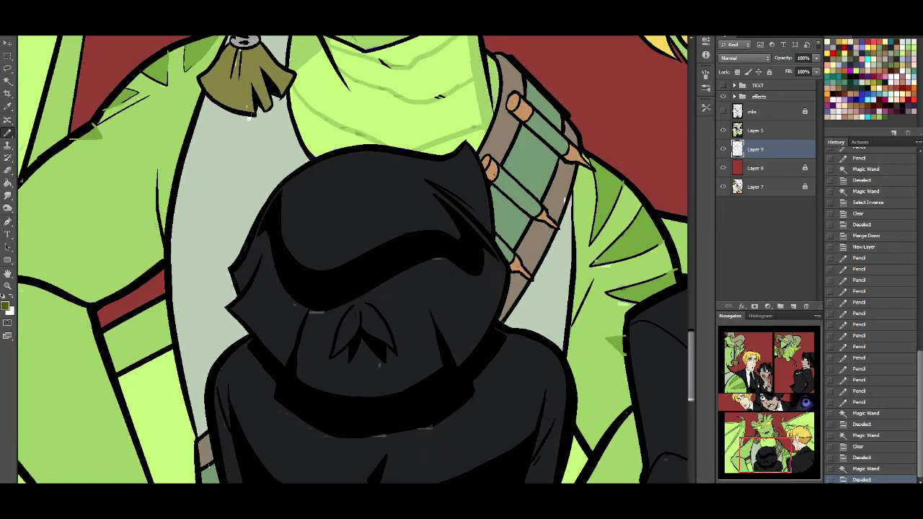
pyautogui.scroll(-5, 354, 260)
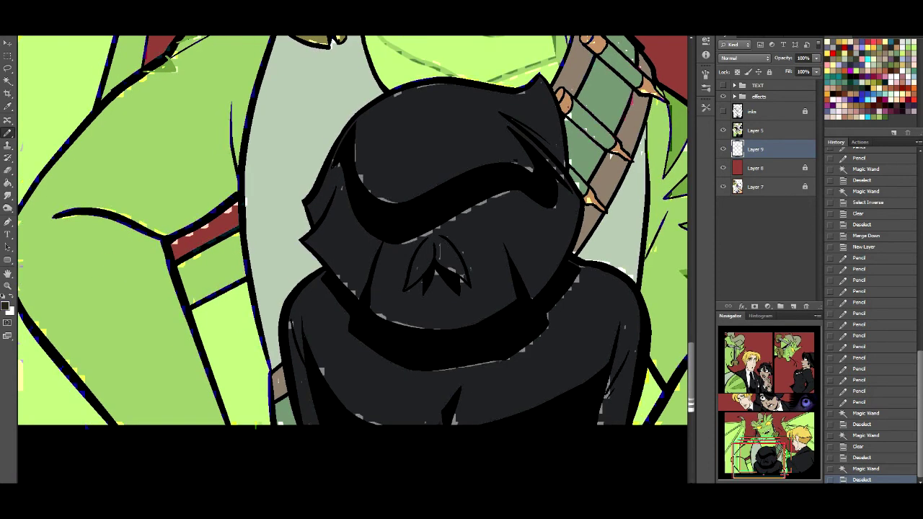
pyautogui.click(440, 251)
# Examine the dragon, its wings and the two figures in the bottom panel for remaining uncoloured gaps.
pyautogui.scroll(8, 438, 251)
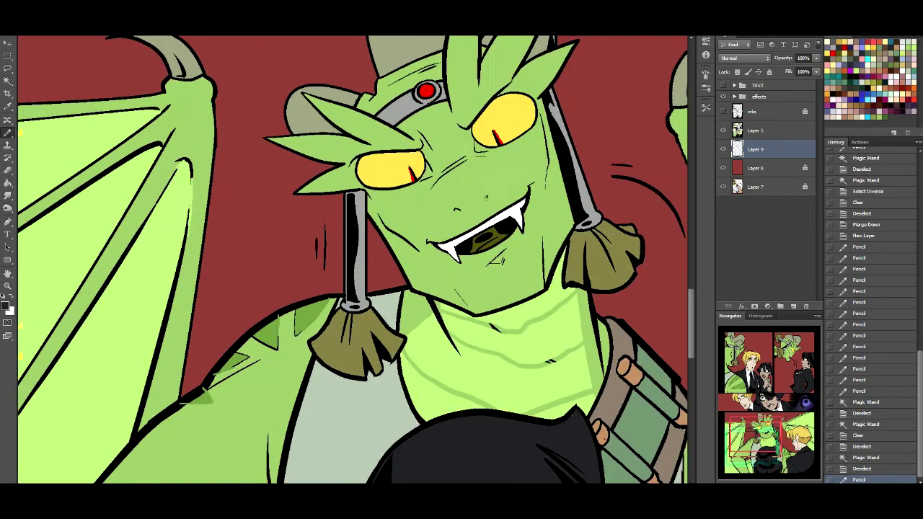
pyautogui.hscroll(-3, 353, 260)
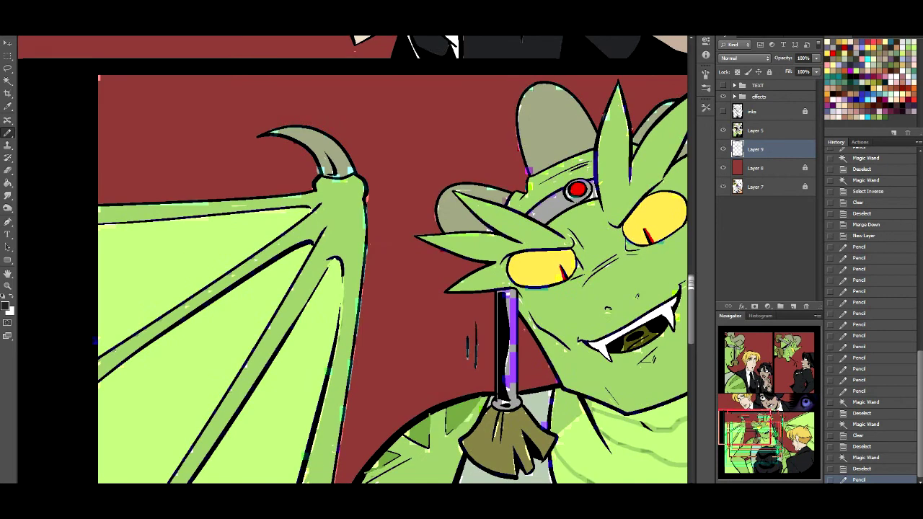
pyautogui.scroll(-4, 353, 260)
pyautogui.scroll(-4, 393, 260)
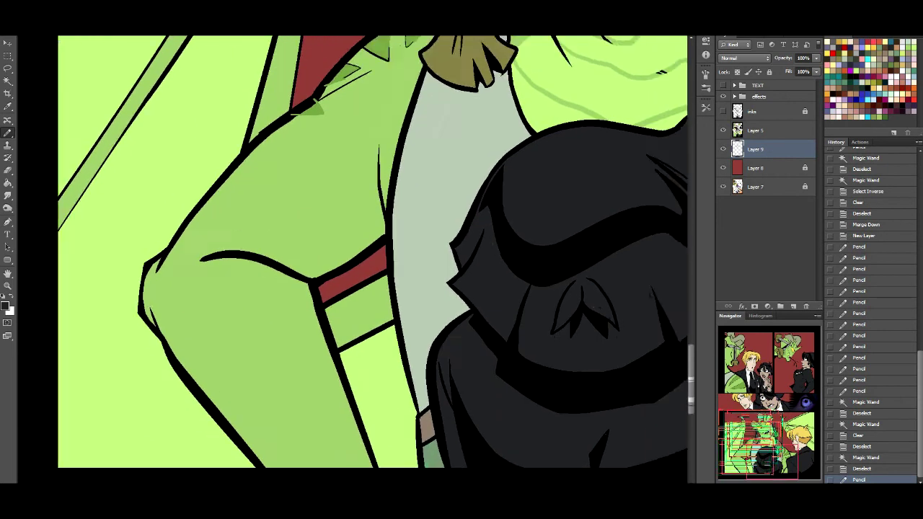
pyautogui.hscroll(6, 393, 260)
pyautogui.scroll(3, 393, 259)
pyautogui.scroll(3, 346, 260)
pyautogui.hscroll(3, 346, 260)
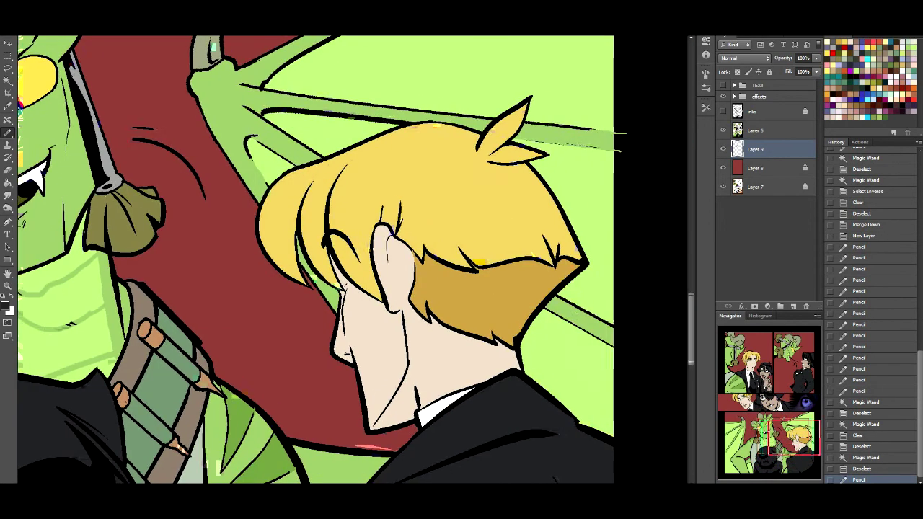
pyautogui.scroll(-5, 346, 260)
pyautogui.scroll(-1, 346, 260)
pyautogui.hscroll(-5, 346, 260)
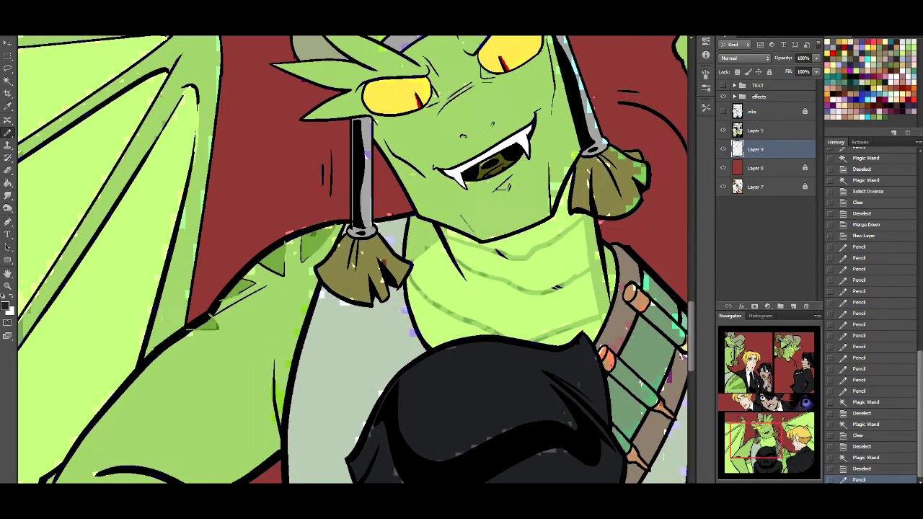
# Touch up small gaps around the dragon's fang and horn in the bottom panel with its sampled skin green and horn grey-green.
pyautogui.scroll(2, 346, 260)
pyautogui.scroll(-1, 346, 259)
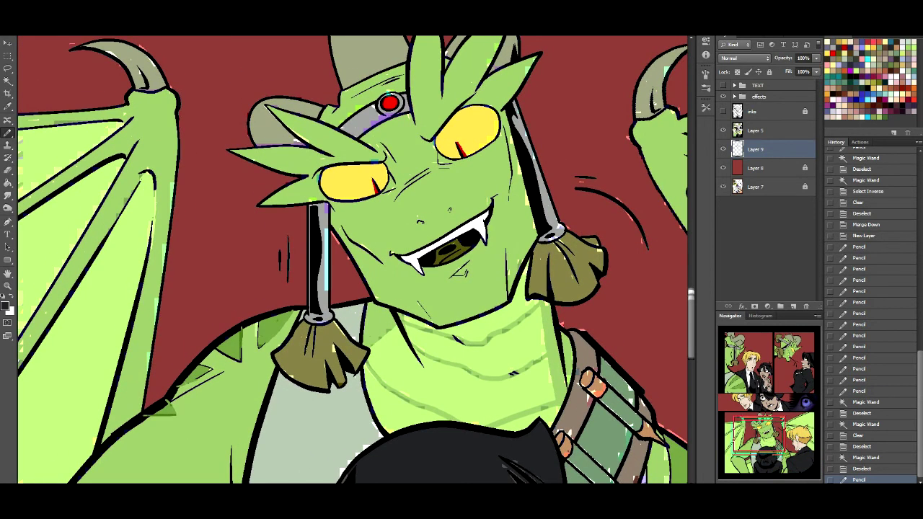
pyautogui.keyDown('alt'); pyautogui.click(519, 266); pyautogui.keyUp('alt')
pyautogui.click(481, 235)
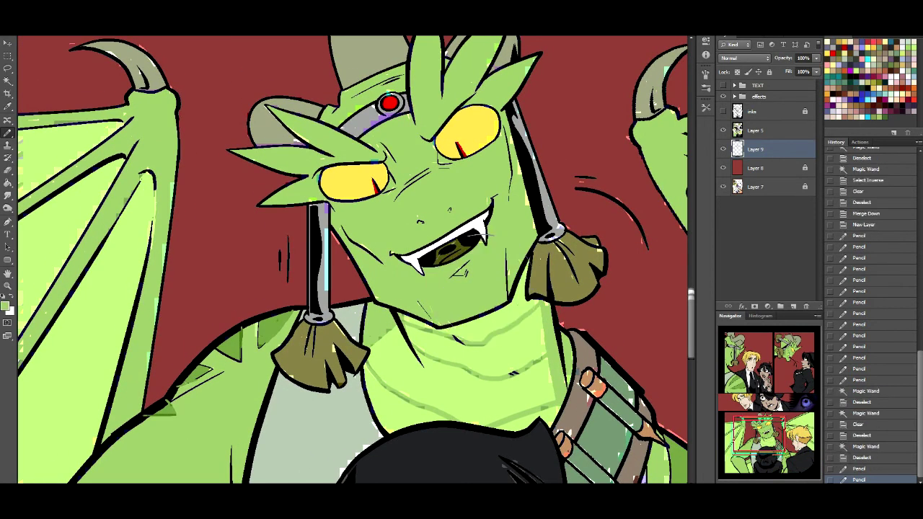
pyautogui.scroll(3, 346, 259)
pyautogui.hscroll(-1, 346, 260)
pyautogui.keyDown('alt'); pyautogui.click(420, 236); pyautogui.keyUp('alt')
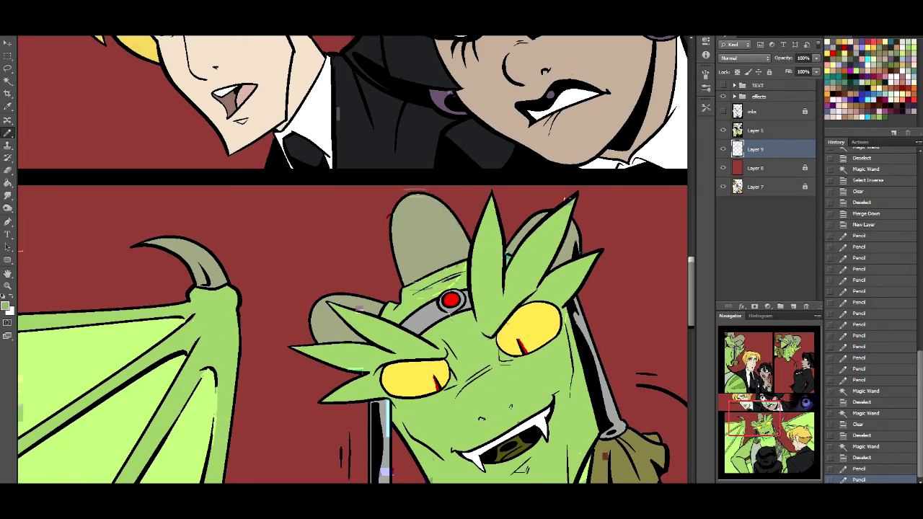
pyautogui.scroll(5, 346, 259)
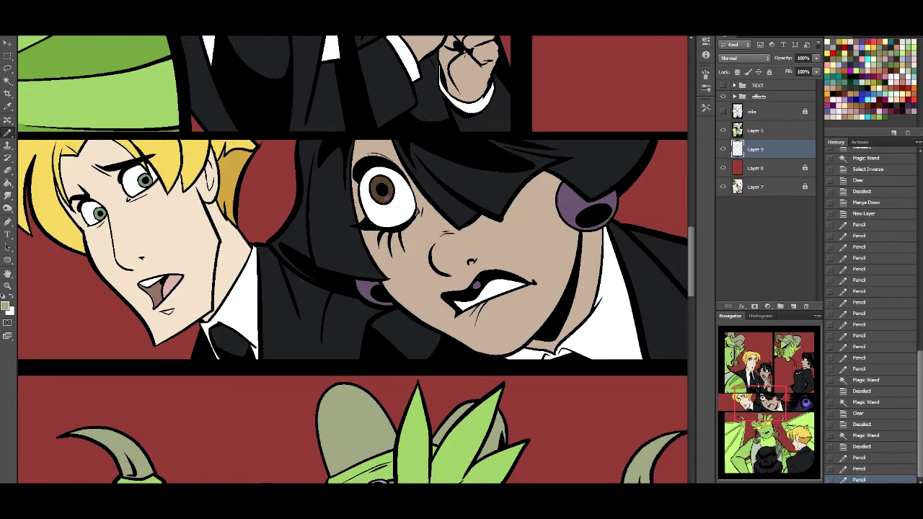
# Fill the small gap at the lower edge of the blond man's jacket in the upper-left panel with near-black.
pyautogui.hscroll(8, 346, 260)
pyautogui.scroll(-2, 346, 260)
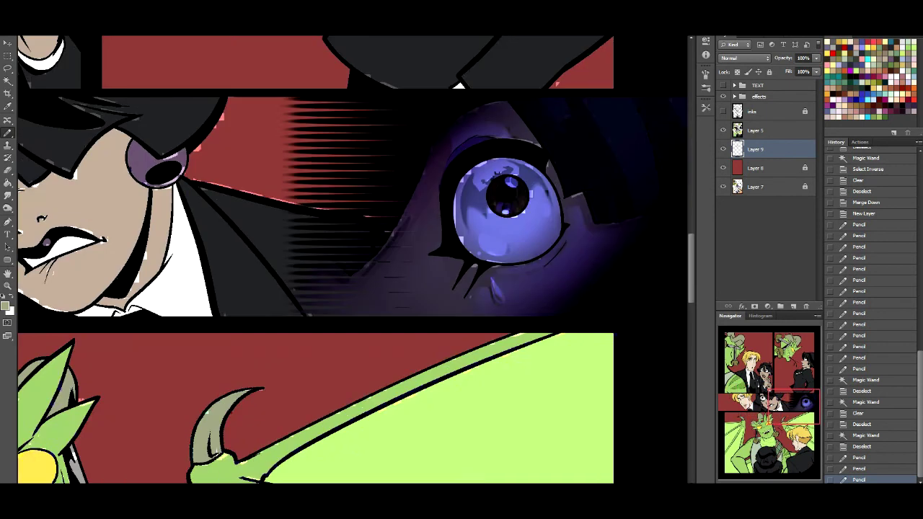
pyautogui.hscroll(-3, 346, 260)
pyautogui.scroll(6, 346, 259)
pyautogui.hscroll(-8, 346, 260)
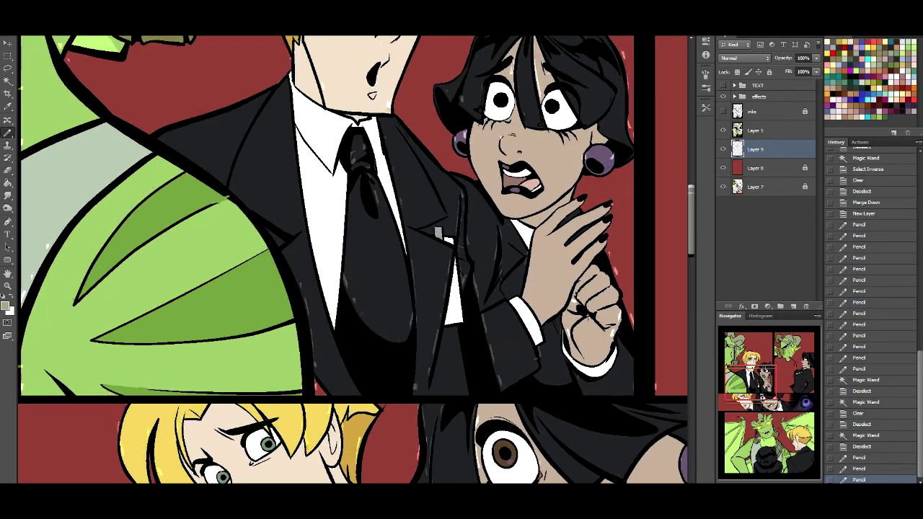
pyautogui.moveTo(322, 399); pyautogui.dragTo(330, 415)
pyautogui.hscroll(-3, 346, 260)
pyautogui.scroll(10, 346, 260)
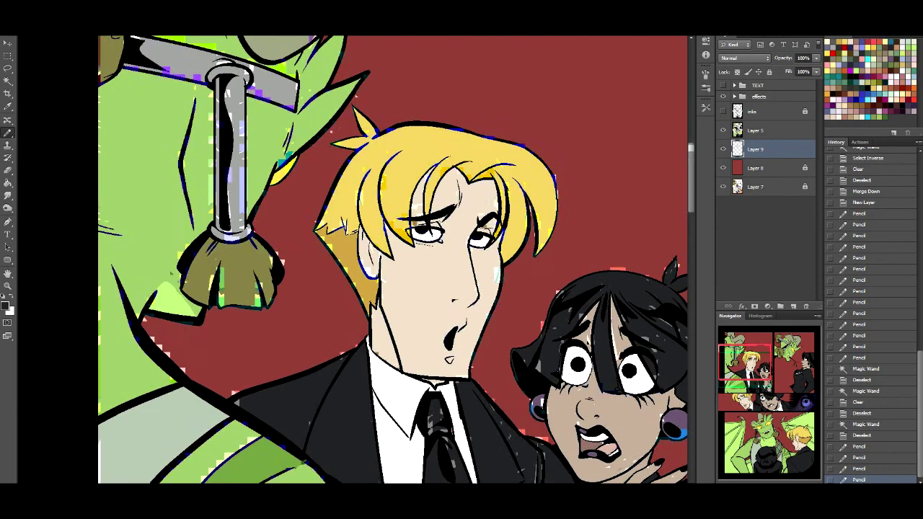
# Touch up small gaps in the blond man's hair in the upper-left panel with the Pencil in sampled hair yellow.
pyautogui.scroll(2, 393, 259)
pyautogui.scroll(-6, 393, 259)
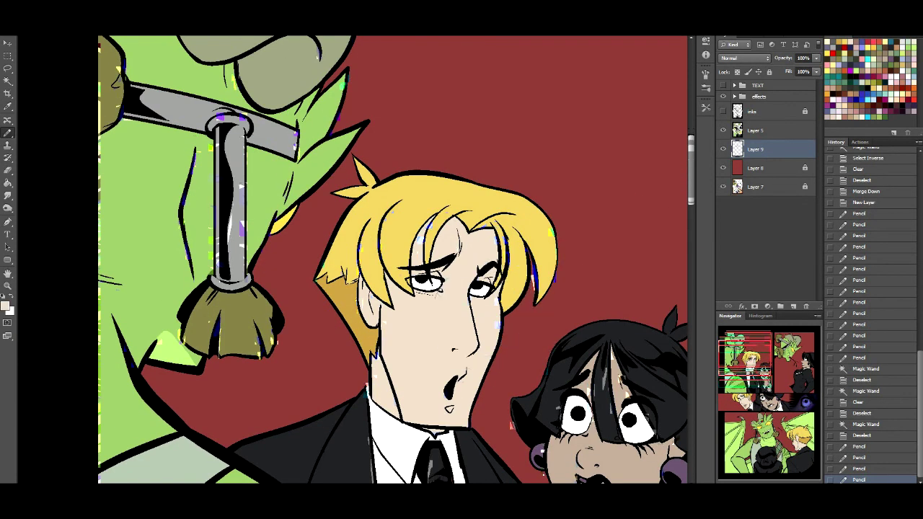
pyautogui.click(434, 169)
pyautogui.keyDown('alt'); pyautogui.click(458, 200); pyautogui.keyUp('alt')
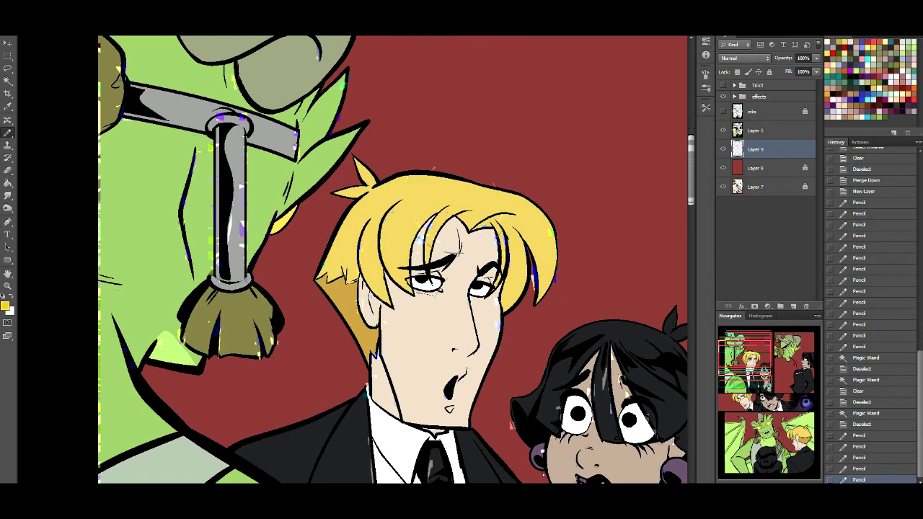
pyautogui.moveTo(443, 221); pyautogui.dragTo(431, 245)
pyautogui.moveTo(447, 289); pyautogui.dragTo(202, 145)
pyautogui.moveTo(461, 216); pyautogui.dragTo(195, 317)
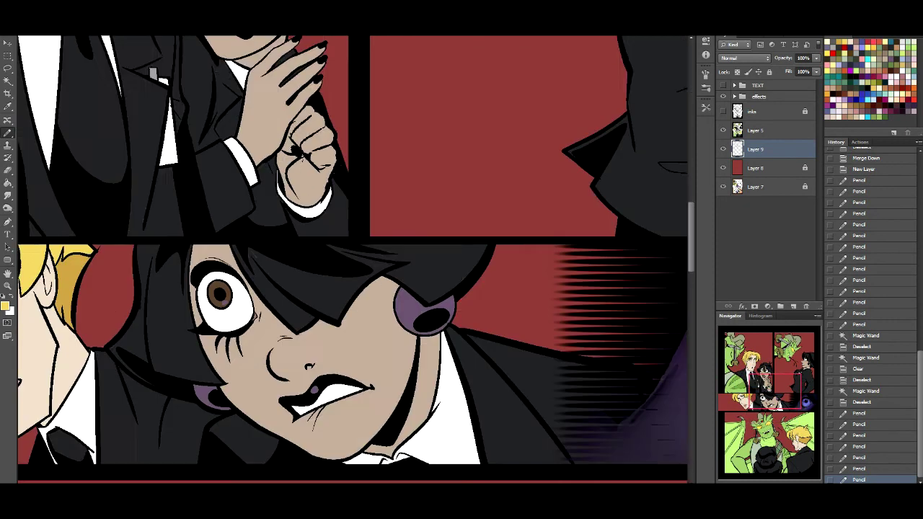
# Merge the touch-up Layer 9 with Layer 5 and add a new empty layer above the result.
pyautogui.press('d')
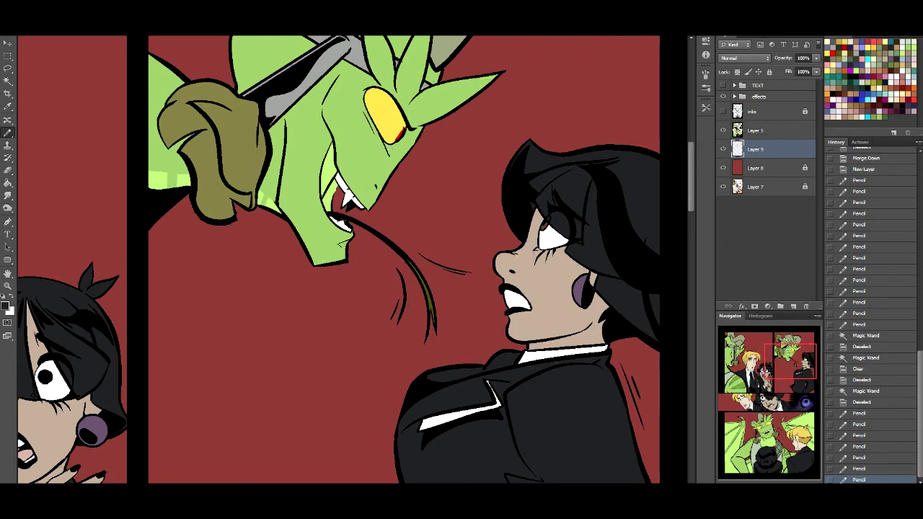
pyautogui.hotkey('ctrl', 'e')
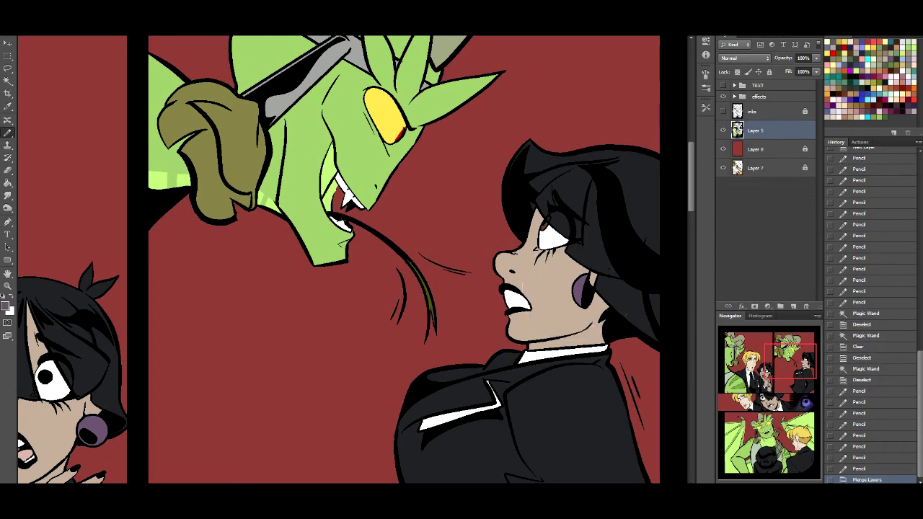
pyautogui.click(793, 305)
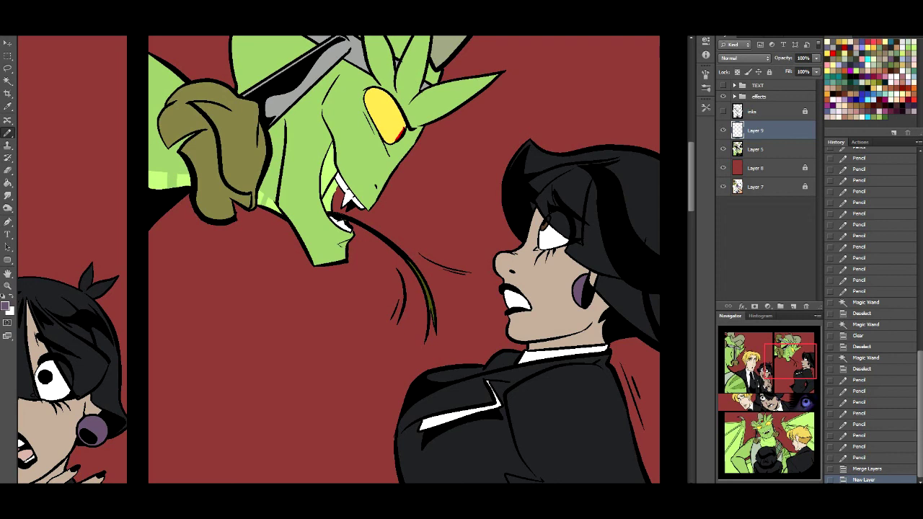
# Rename Layer 5 to flats, Layer 8 to bg and Layer 7 to sketch.
pyautogui.doubleClick(755, 149)
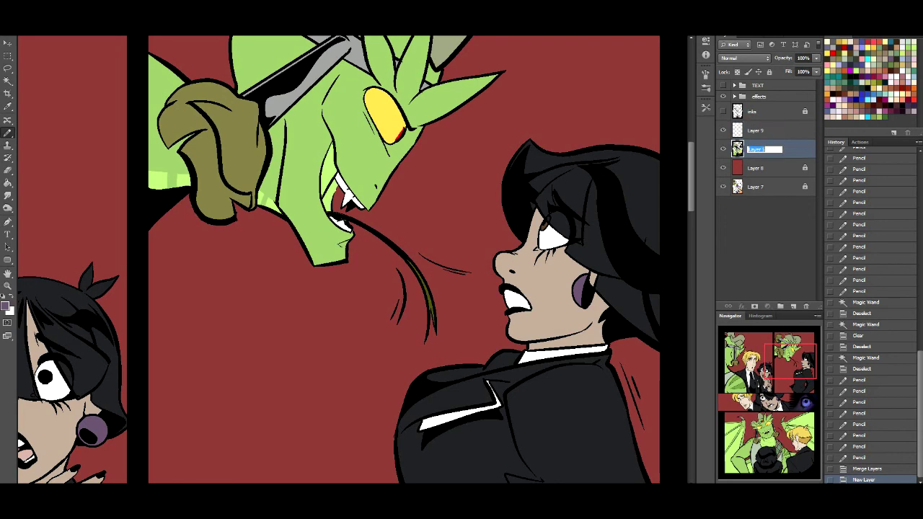
pyautogui.write('fists')
pyautogui.press('Return')
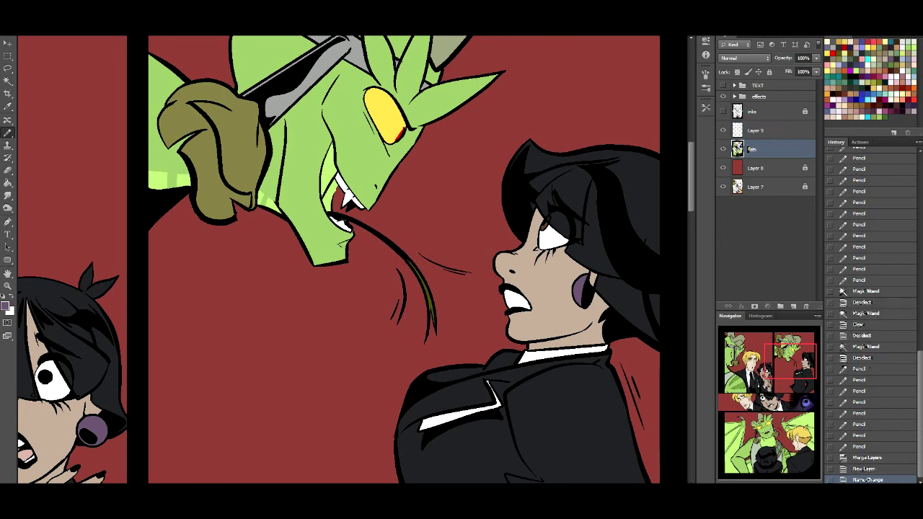
pyautogui.doubleClick(755, 168)
pyautogui.write('bg')
pyautogui.press('Return')
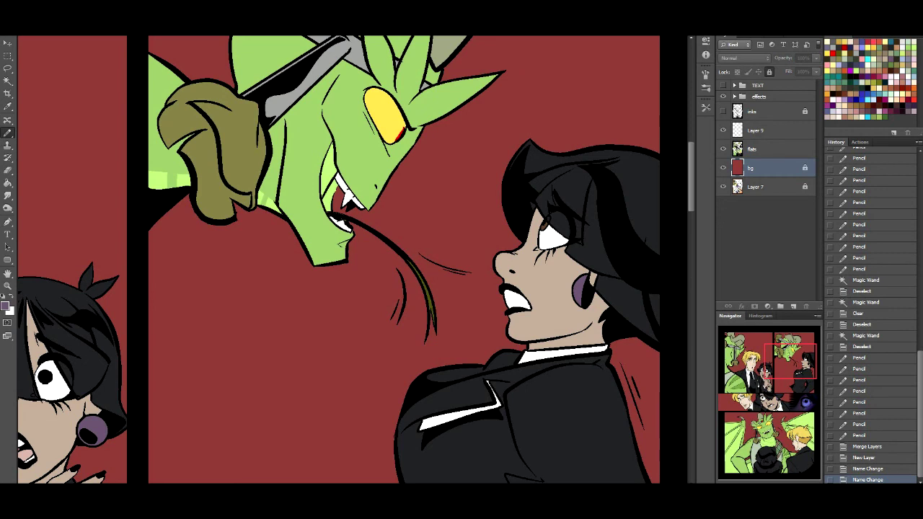
pyautogui.doubleClick(755, 187)
pyautogui.write('sketch')
pyautogui.press('Return')
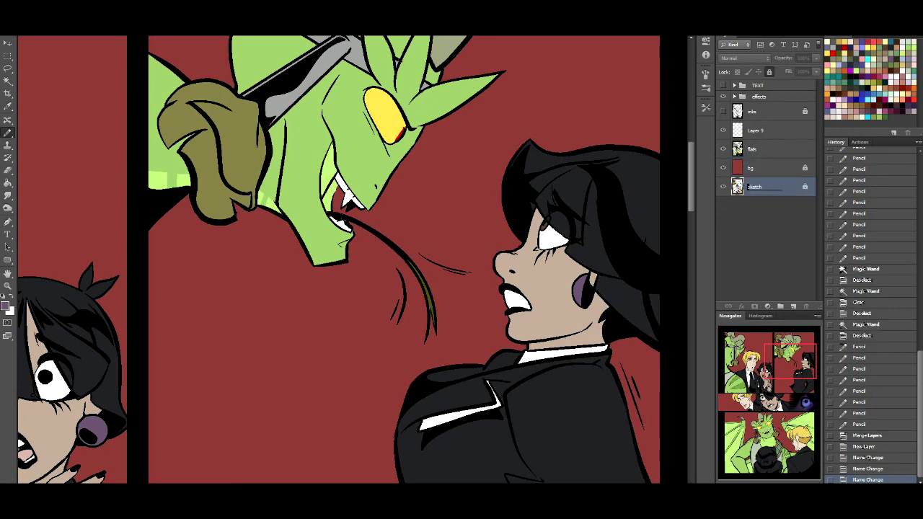
# On the empty Layer 9, pencil purple highlight strokes over the black-haired woman's hair in the upper-right panel.
pyautogui.click(462, 186)
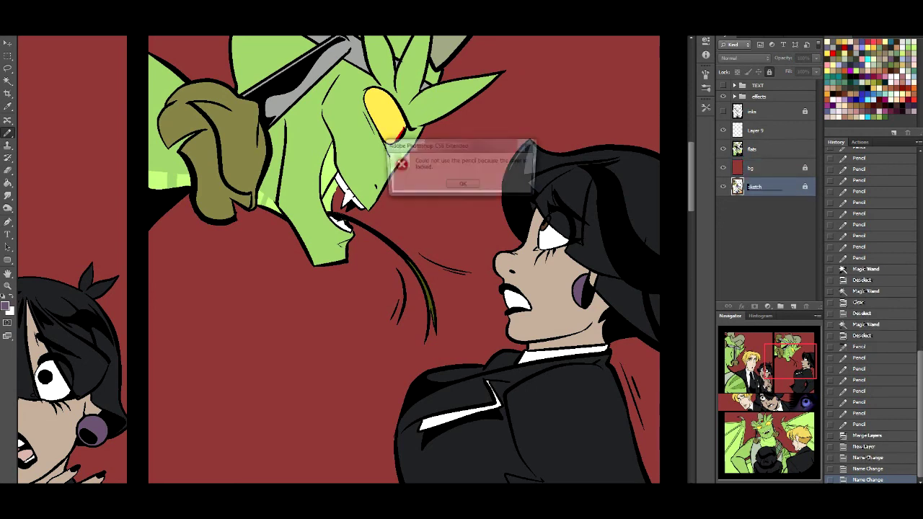
pyautogui.click(461, 186)
pyautogui.click(755, 130)
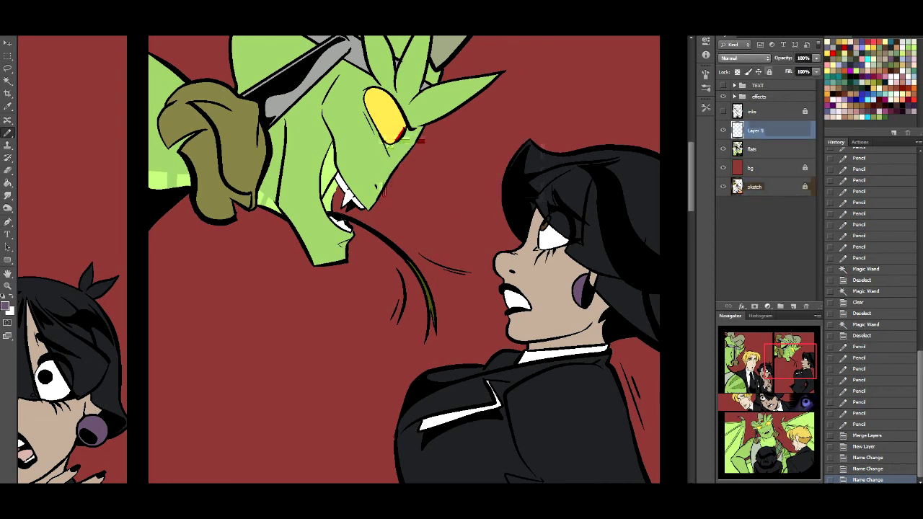
pyautogui.moveTo(631, 148)
pyautogui.mouseDown()
pyautogui.moveTo(540, 155)
pyautogui.moveTo(581, 189)
pyautogui.moveTo(588, 242)
pyautogui.moveTo(644, 273)
pyautogui.mouseUp()
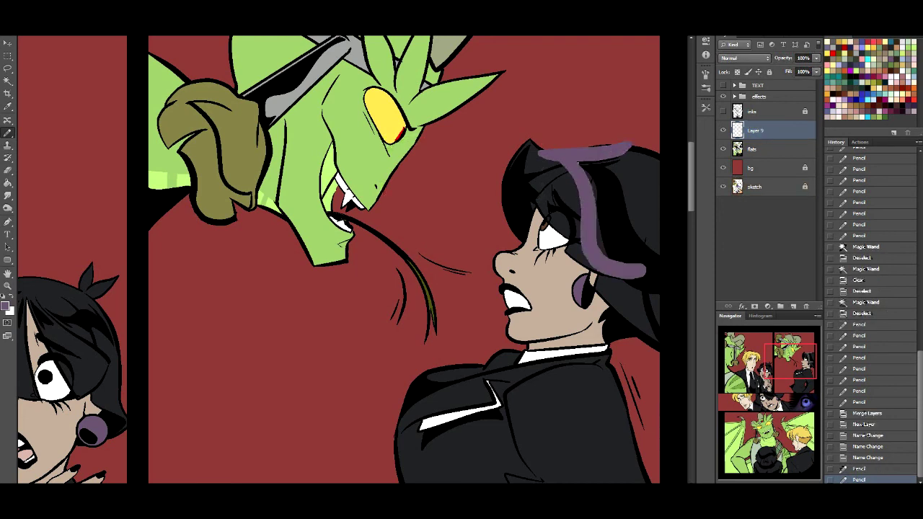
pyautogui.moveTo(582, 161); pyautogui.dragTo(602, 230)
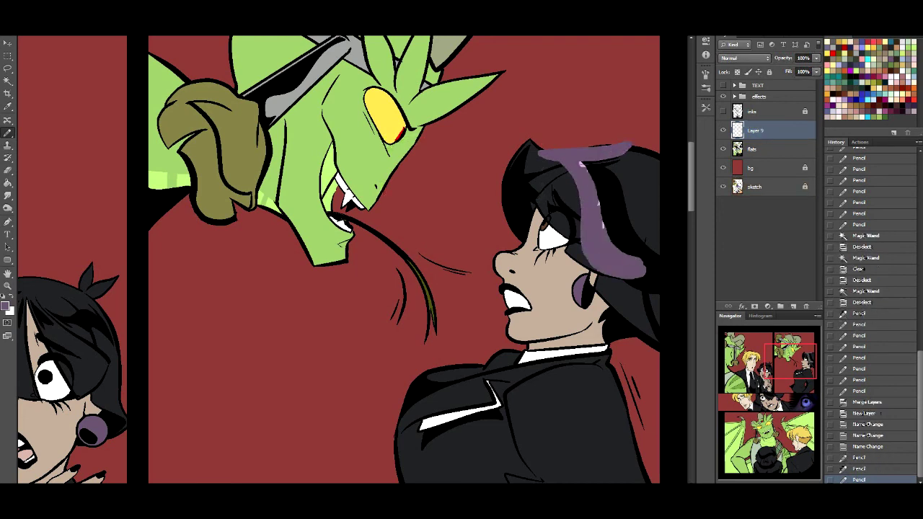
pyautogui.moveTo(597, 279); pyautogui.dragTo(685, 328)
pyautogui.moveTo(625, 281); pyautogui.dragTo(675, 311)
# Pencil a purple highlight band across the black-haired woman's hair in the upper-left panel, undoing the stray strokes.
pyautogui.moveTo(238, 288); pyautogui.dragTo(619, 227)
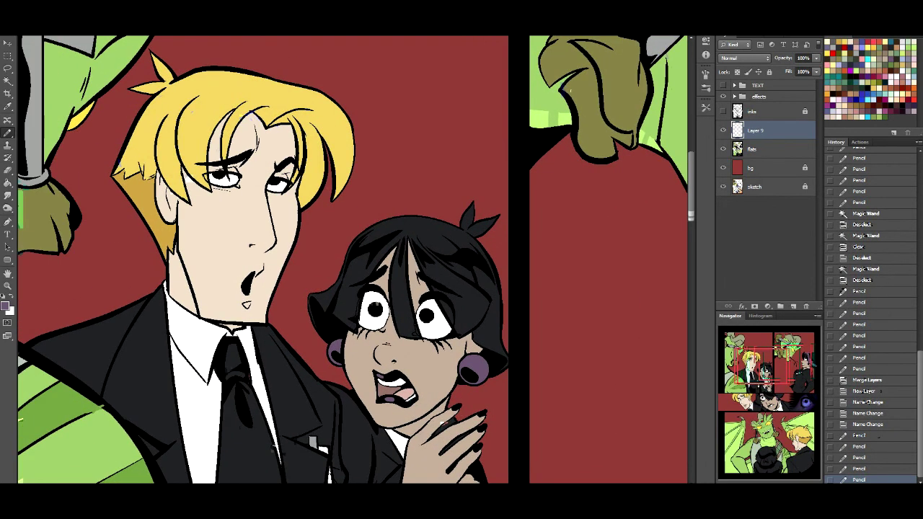
pyautogui.moveTo(366, 228); pyautogui.dragTo(333, 268)
pyautogui.moveTo(367, 224)
pyautogui.mouseDown()
pyautogui.moveTo(346, 241)
pyautogui.moveTo(331, 279)
pyautogui.moveTo(358, 243)
pyautogui.mouseUp()
pyautogui.hotkey('ctrl', 'z')
pyautogui.moveTo(330, 281)
pyautogui.mouseDown()
pyautogui.moveTo(354, 267)
pyautogui.moveTo(451, 289)
pyautogui.moveTo(533, 296)
pyautogui.mouseUp()
pyautogui.moveTo(483, 248); pyautogui.dragTo(507, 297)
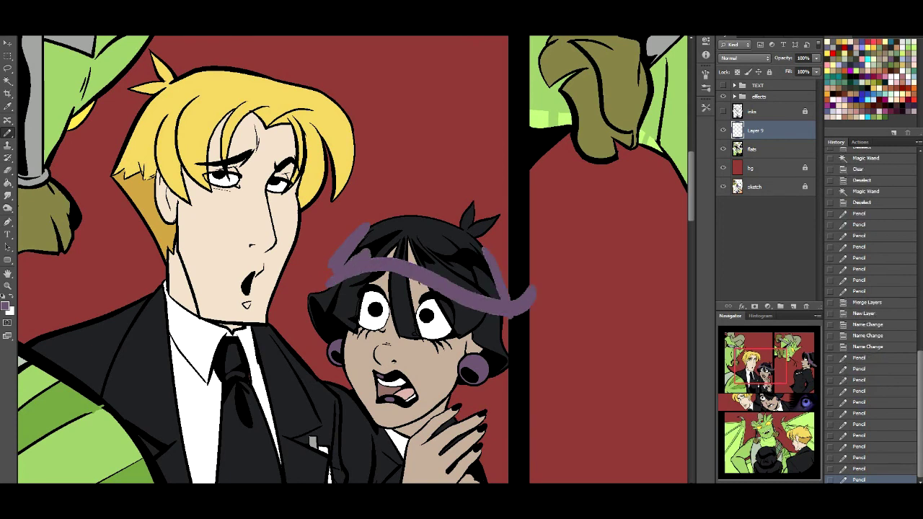
pyautogui.moveTo(381, 253)
pyautogui.mouseDown()
pyautogui.moveTo(396, 244)
pyautogui.moveTo(430, 252)
pyautogui.moveTo(444, 277)
pyautogui.moveTo(475, 291)
pyautogui.mouseUp()
pyautogui.hotkey('ctrl', 'z')
pyautogui.hotkey('ctrl', 'z')
pyautogui.moveTo(422, 262)
pyautogui.mouseDown()
pyautogui.moveTo(447, 245)
pyautogui.moveTo(476, 283)
pyautogui.moveTo(515, 296)
pyautogui.moveTo(460, 279)
pyautogui.moveTo(517, 296)
pyautogui.mouseUp()
pyautogui.hotkey('ctrl', 'z')
# Pencil purple highlight strokes along the locks and fringe of the black-haired woman in the middle close-up panel.
pyautogui.scroll(-10, 354, 260)
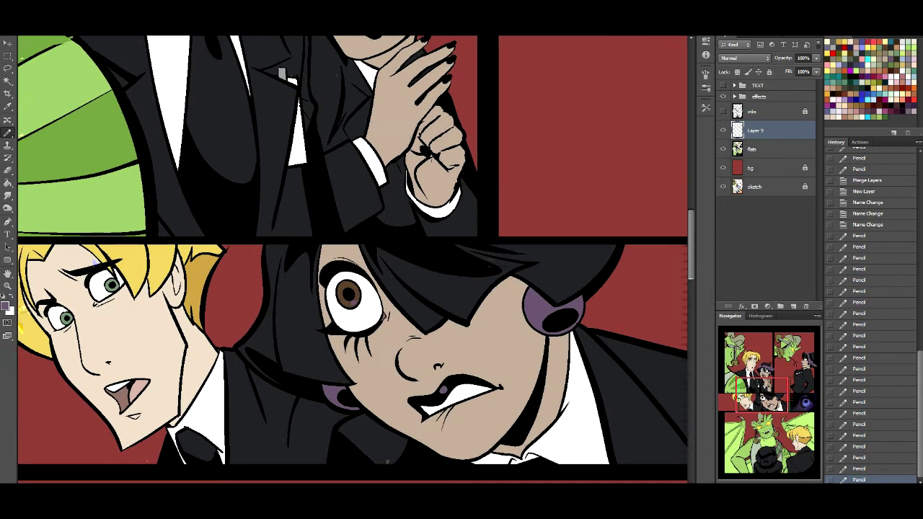
pyautogui.moveTo(277, 249)
pyautogui.mouseDown()
pyautogui.moveTo(284, 277)
pyautogui.moveTo(293, 249)
pyautogui.moveTo(290, 302)
pyautogui.moveTo(272, 300)
pyautogui.moveTo(292, 246)
pyautogui.mouseUp()
pyautogui.moveTo(273, 316)
pyautogui.mouseDown()
pyautogui.moveTo(248, 340)
pyautogui.moveTo(271, 326)
pyautogui.moveTo(261, 339)
pyautogui.mouseUp()
pyautogui.moveTo(299, 241); pyautogui.dragTo(297, 344)
pyautogui.moveTo(298, 244)
pyautogui.mouseDown()
pyautogui.moveTo(294, 336)
pyautogui.moveTo(305, 280)
pyautogui.moveTo(364, 293)
pyautogui.mouseUp()
pyautogui.moveTo(299, 284)
pyautogui.mouseDown()
pyautogui.moveTo(339, 248)
pyautogui.moveTo(402, 301)
pyautogui.mouseUp()
pyautogui.moveTo(384, 247)
pyautogui.mouseDown()
pyautogui.moveTo(421, 297)
pyautogui.moveTo(413, 267)
pyautogui.moveTo(509, 276)
pyautogui.moveTo(453, 245)
pyautogui.moveTo(546, 244)
pyautogui.moveTo(606, 217)
pyautogui.mouseUp()
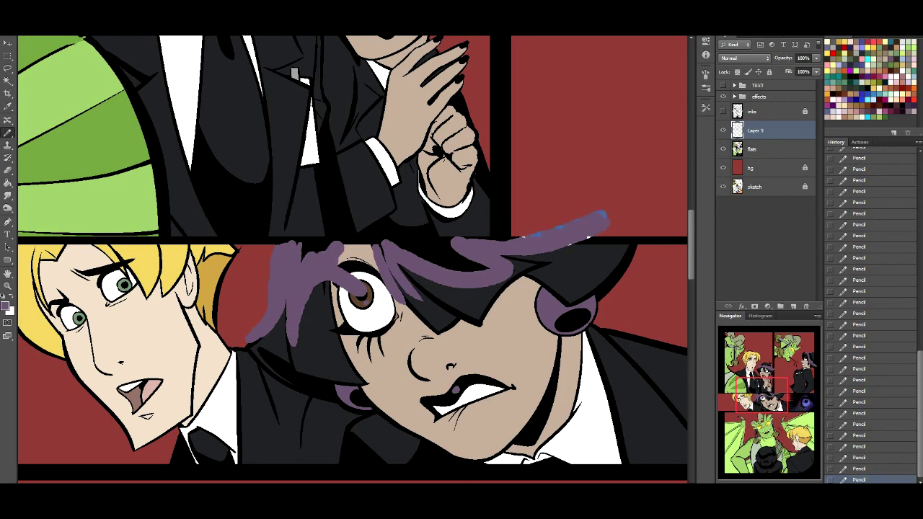
# Trim the purple strokes on the woman's locks with the Eraser and extend the fringe highlight with the Pencil in the middle panel.
pyautogui.press('e')
pyautogui.moveTo(307, 291); pyautogui.dragTo(293, 344)
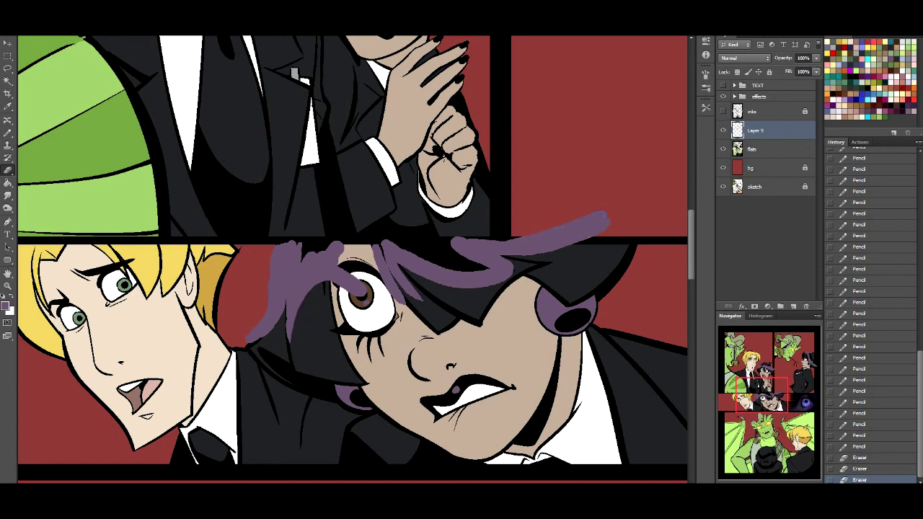
pyautogui.moveTo(421, 271); pyautogui.dragTo(401, 298)
pyautogui.press('b')
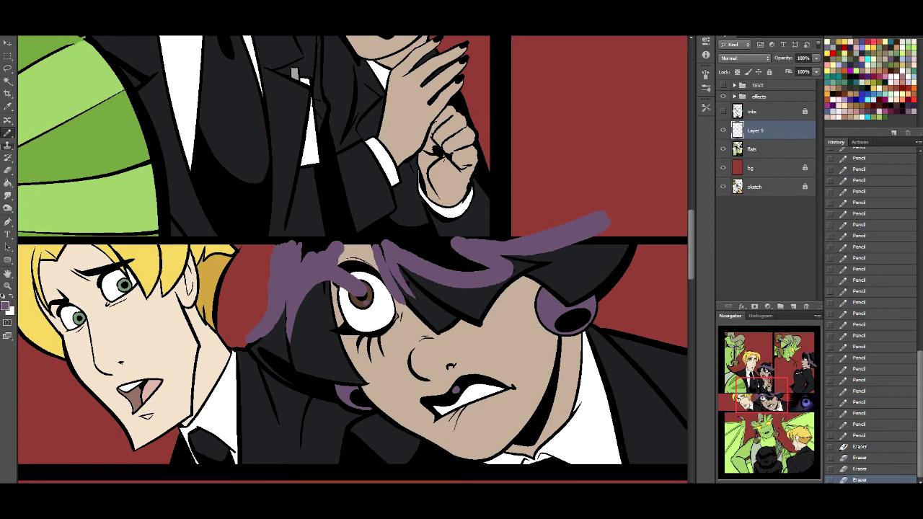
pyautogui.moveTo(517, 267); pyautogui.dragTo(529, 264)
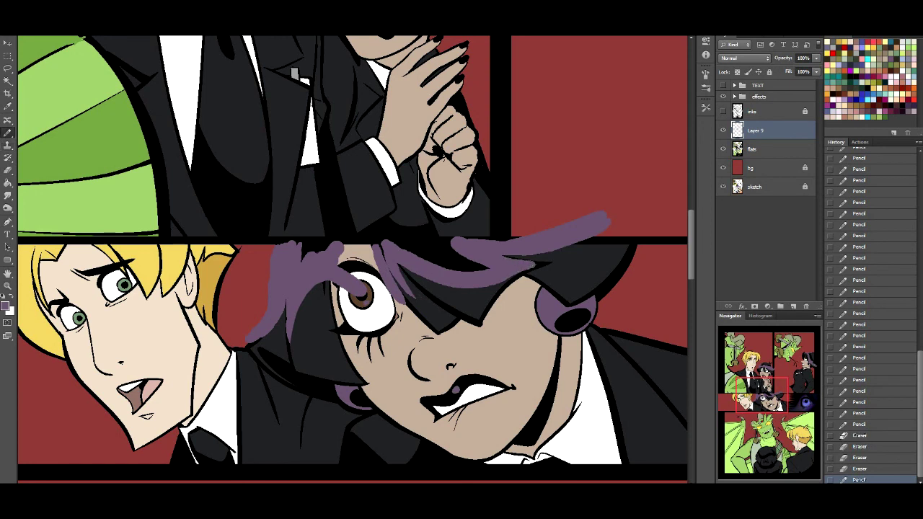
pyautogui.moveTo(400, 266); pyautogui.dragTo(456, 304)
pyautogui.hotkey('ctrl', 'z')
pyautogui.hotkey('ctrl', 'z')
pyautogui.hotkey('ctrl', 'z')
pyautogui.hotkey('ctrl', 'z')
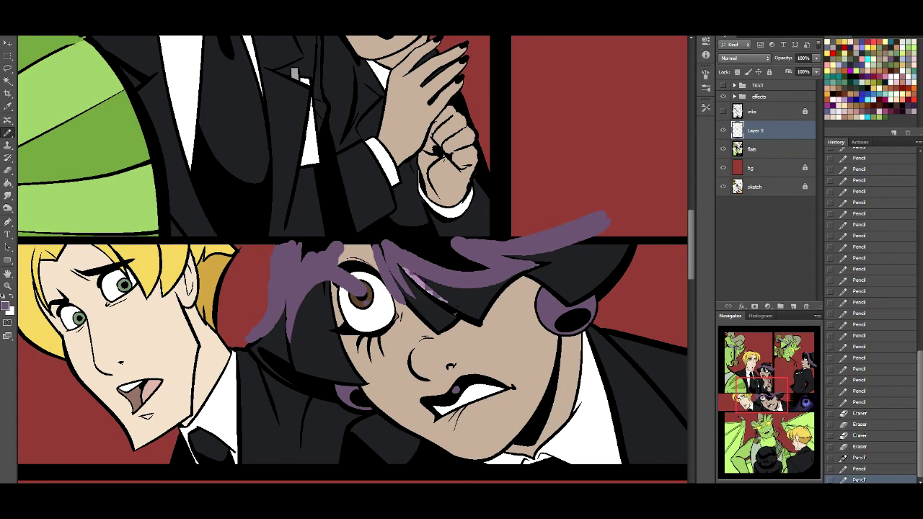
# Pencil a curved purple highlight band around the black-haired figure's head in front of the dragon in the bottom panel.
pyautogui.moveTo(778, 416); pyautogui.dragTo(764, 449)
pyautogui.moveTo(292, 267)
pyautogui.mouseDown()
pyautogui.moveTo(242, 347)
pyautogui.moveTo(261, 336)
pyautogui.moveTo(318, 397)
pyautogui.moveTo(363, 400)
pyautogui.moveTo(489, 337)
pyautogui.mouseUp()
pyautogui.moveTo(287, 312)
pyautogui.mouseDown()
pyautogui.moveTo(268, 347)
pyautogui.moveTo(254, 316)
pyautogui.mouseUp()
pyautogui.moveTo(436, 364)
pyautogui.mouseDown()
pyautogui.moveTo(458, 361)
pyautogui.moveTo(494, 378)
pyautogui.moveTo(508, 353)
pyautogui.mouseUp()
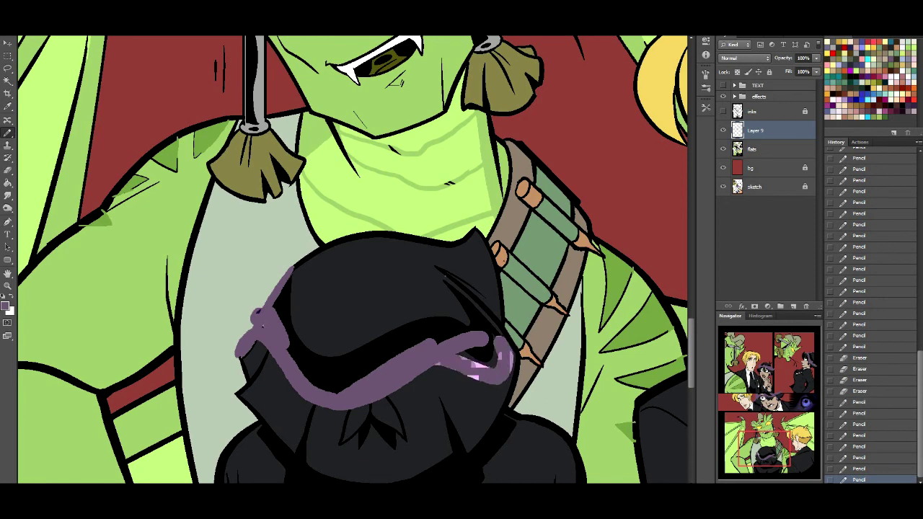
pyautogui.moveTo(444, 277); pyautogui.dragTo(498, 333)
pyautogui.moveTo(458, 291)
pyautogui.mouseDown()
pyautogui.moveTo(508, 342)
pyautogui.moveTo(463, 365)
pyautogui.moveTo(457, 353)
pyautogui.mouseUp()
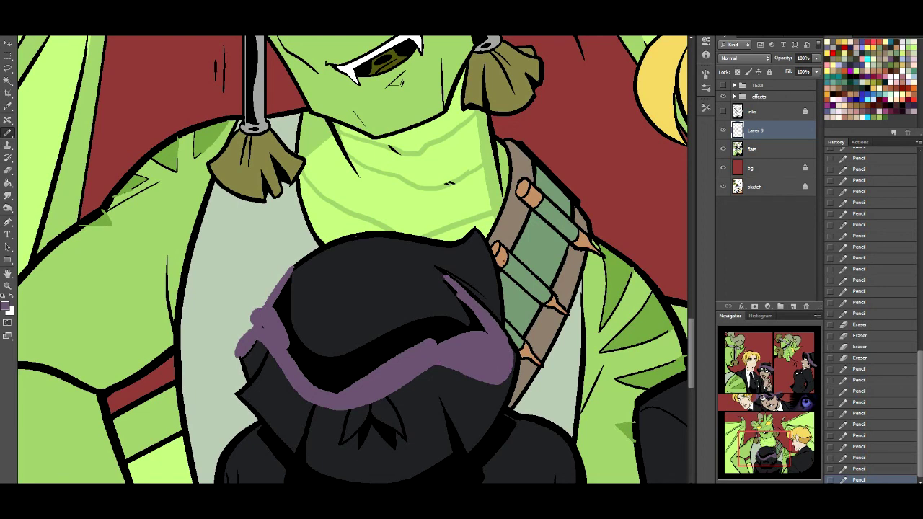
# Add purple strokes along the upper edge and raised tip of the black-haired figure's head, and trim their outer edge with the Eraser.
pyautogui.moveTo(357, 235)
pyautogui.mouseDown()
pyautogui.moveTo(477, 239)
pyautogui.moveTo(470, 209)
pyautogui.mouseUp()
pyautogui.click(471, 208)
pyautogui.moveTo(466, 244)
pyautogui.mouseDown()
pyautogui.moveTo(504, 316)
pyautogui.moveTo(441, 260)
pyautogui.mouseUp()
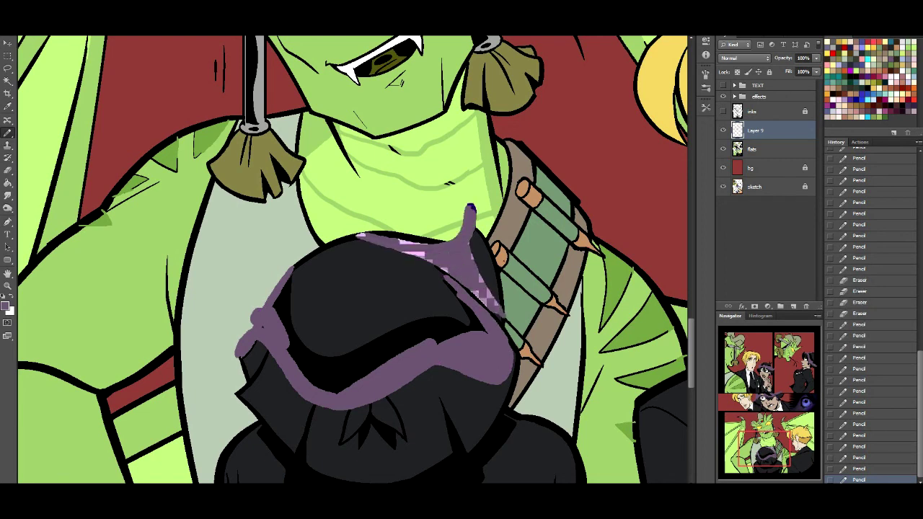
pyautogui.press('e')
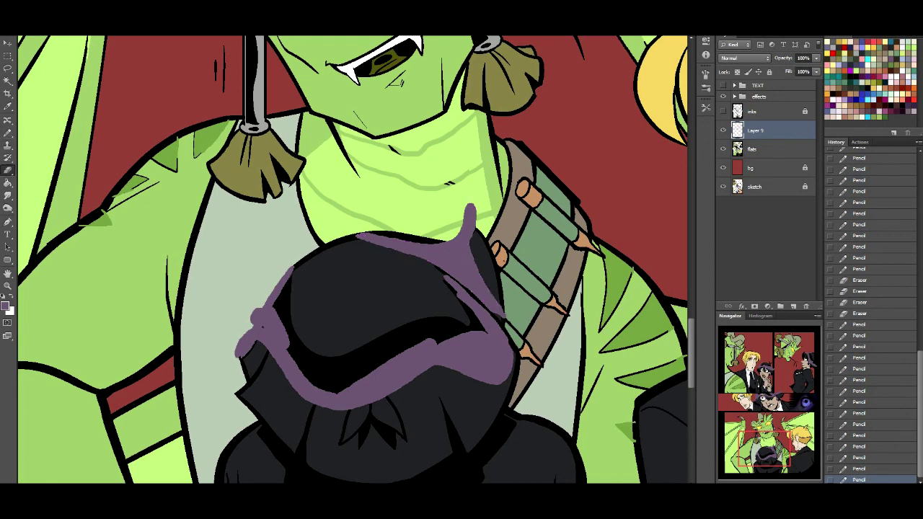
pyautogui.moveTo(473, 226)
pyautogui.mouseDown()
pyautogui.moveTo(468, 261)
pyautogui.moveTo(503, 317)
pyautogui.mouseUp()
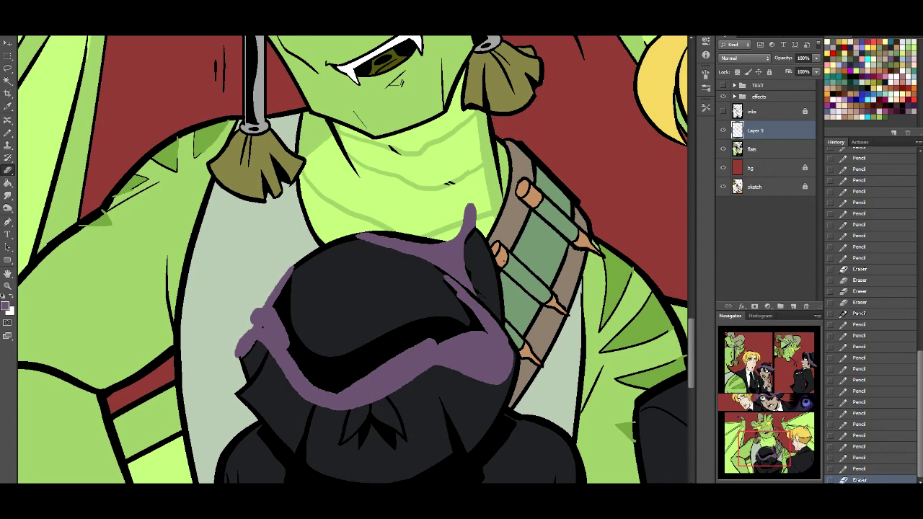
pyautogui.moveTo(473, 228); pyautogui.dragTo(503, 315)
pyautogui.press('b')
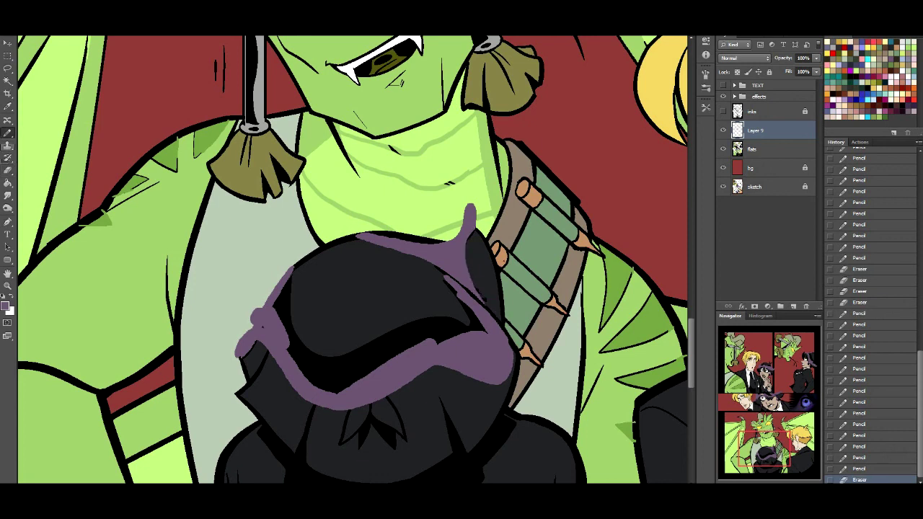
# Widen the lower purple band on the black-haired figure's head with further Pencil strokes down over the leaf-shaped ornament.
pyautogui.rightClick(233, 117)
pyautogui.press('Return')
pyautogui.moveTo(232, 118); pyautogui.dragTo(332, 118)
pyautogui.click(263, 326)
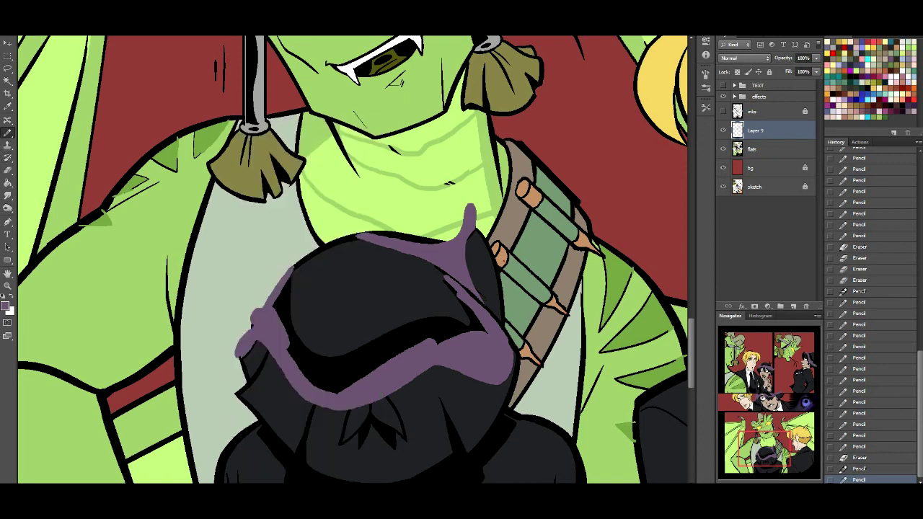
pyautogui.moveTo(268, 347)
pyautogui.mouseDown()
pyautogui.moveTo(317, 386)
pyautogui.moveTo(407, 410)
pyautogui.mouseUp()
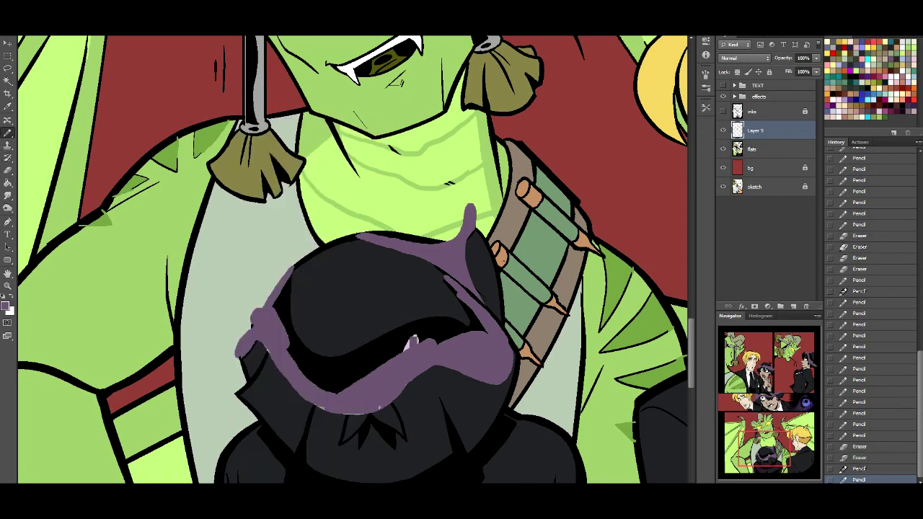
pyautogui.hotkey('ctrl', 'z')
pyautogui.moveTo(292, 357)
pyautogui.mouseDown()
pyautogui.moveTo(321, 375)
pyautogui.moveTo(364, 378)
pyautogui.moveTo(389, 364)
pyautogui.mouseUp()
pyautogui.moveTo(288, 375); pyautogui.dragTo(404, 382)
pyautogui.hotkey('ctrl', 'z')
pyautogui.moveTo(285, 372); pyautogui.dragTo(408, 378)
pyautogui.moveTo(356, 422); pyautogui.dragTo(368, 425)
pyautogui.hotkey('ctrl', 'z')
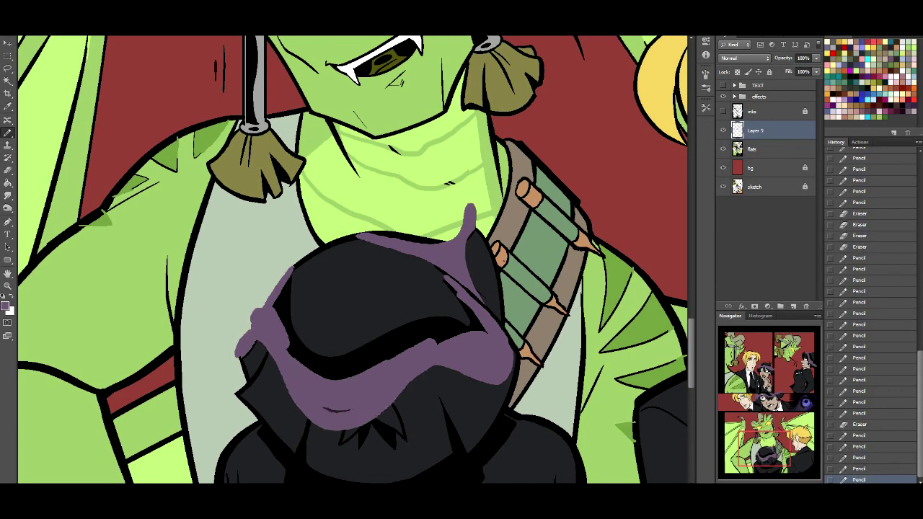
pyautogui.moveTo(454, 330); pyautogui.dragTo(389, 357)
# Lower Layer 9's fill opacity to 73%.
pyautogui.click(816, 71)
pyautogui.moveTo(815, 82); pyautogui.dragTo(801, 81)
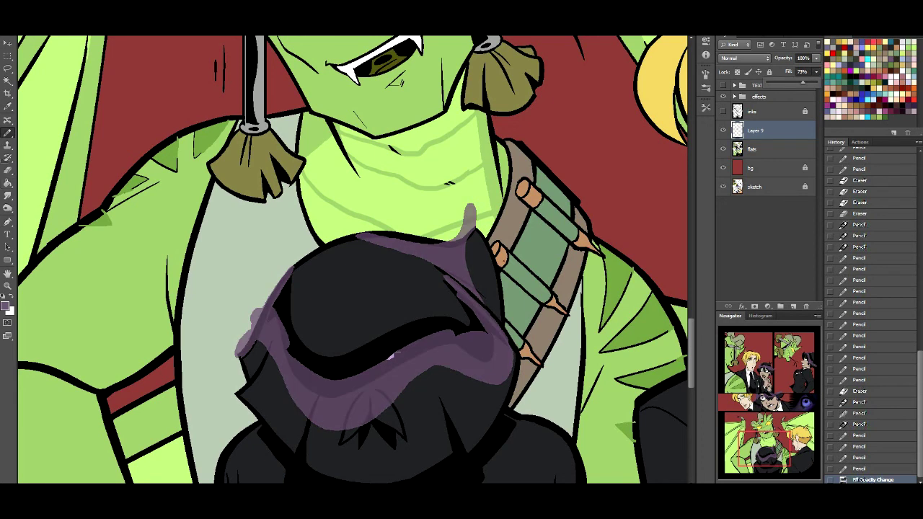
# Erase the purple overlapping the leaf-shaped ornament on the black-haired figure's head in the bottom panel.
pyautogui.press('e')
pyautogui.moveTo(364, 414)
pyautogui.mouseDown()
pyautogui.moveTo(367, 393)
pyautogui.moveTo(355, 425)
pyautogui.moveTo(369, 411)
pyautogui.moveTo(348, 426)
pyautogui.moveTo(390, 401)
pyautogui.mouseUp()
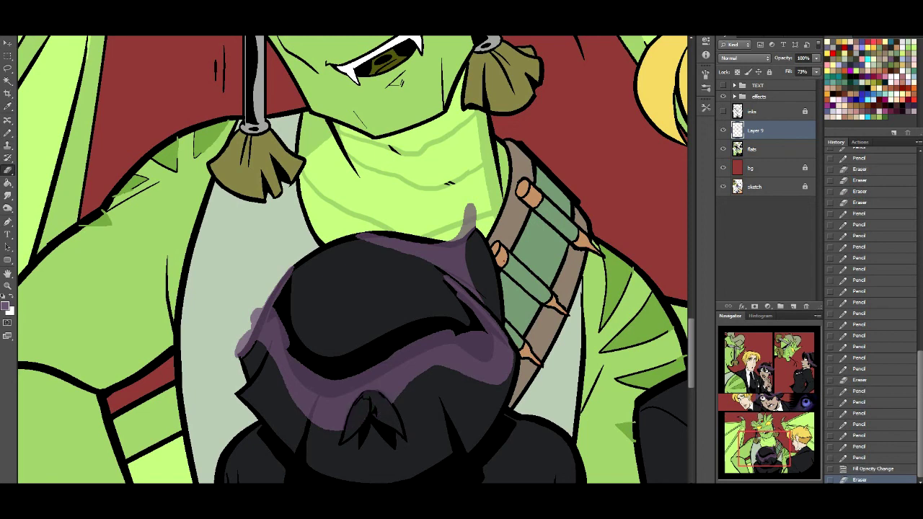
# Clear Layer 9's purple outside the flats layer's dark areas using an inverted Magic Wand selection, and set Layer 9's fill to 100%.
pyautogui.click(8, 93)
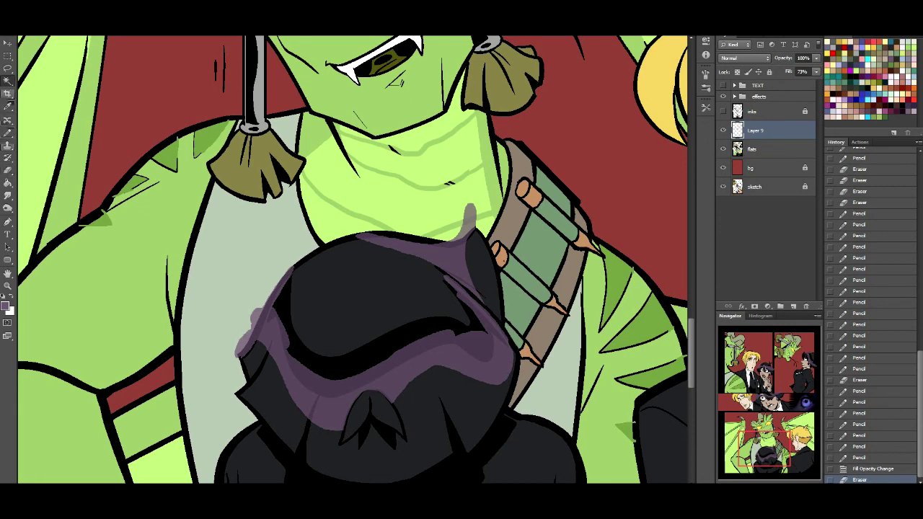
pyautogui.click(765, 149)
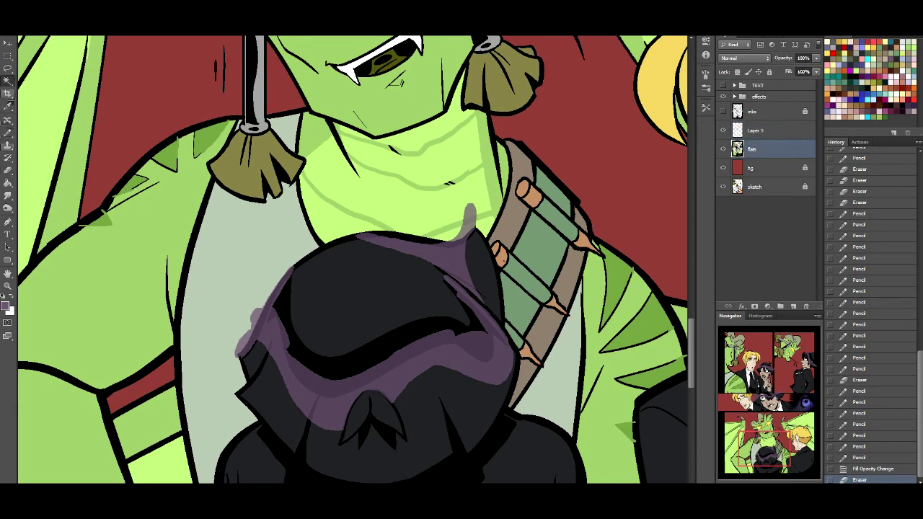
pyautogui.click(764, 111)
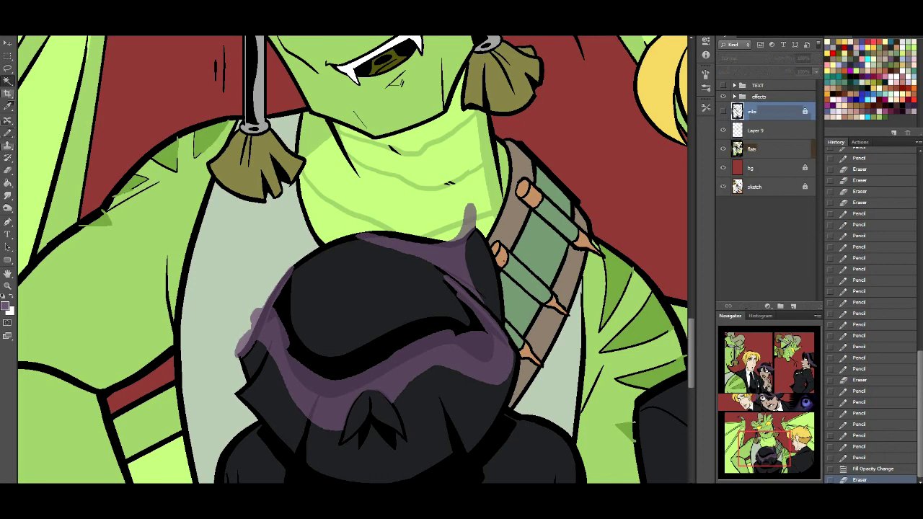
pyautogui.hotkey('alt', '[')
pyautogui.hotkey('alt', '[')
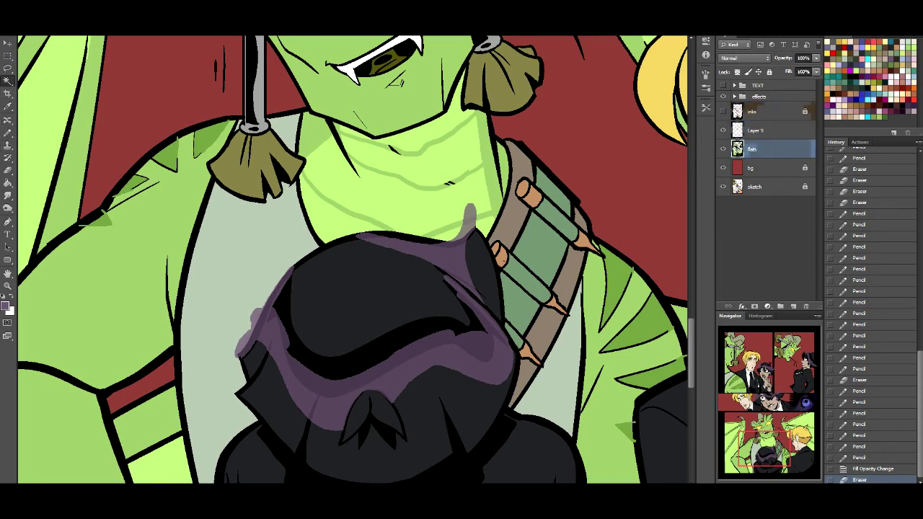
pyautogui.click(389, 295)
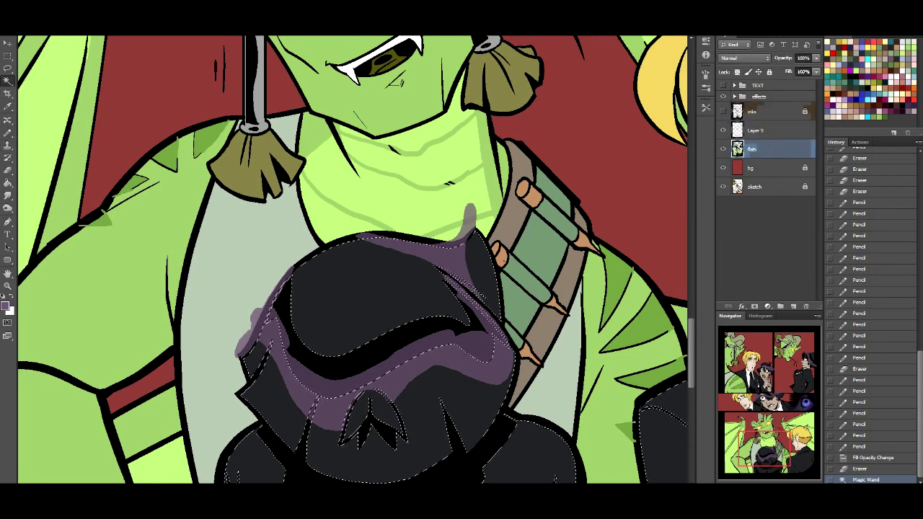
pyautogui.hotkey('alt', ']')
pyautogui.hotkey('ctrl', 'shift', 'i')
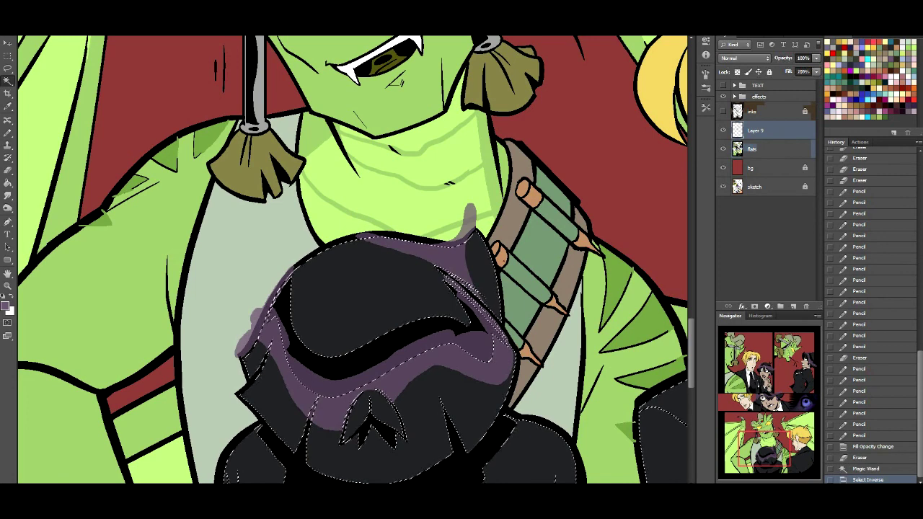
pyautogui.press('Delete')
pyautogui.hotkey('ctrl', 'd')
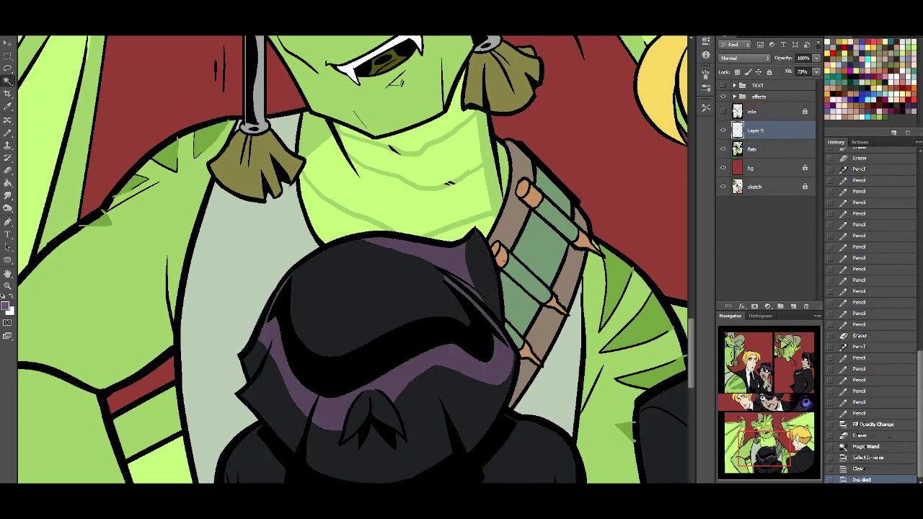
pyautogui.click(816, 71)
pyautogui.moveTo(804, 80); pyautogui.dragTo(820, 81)
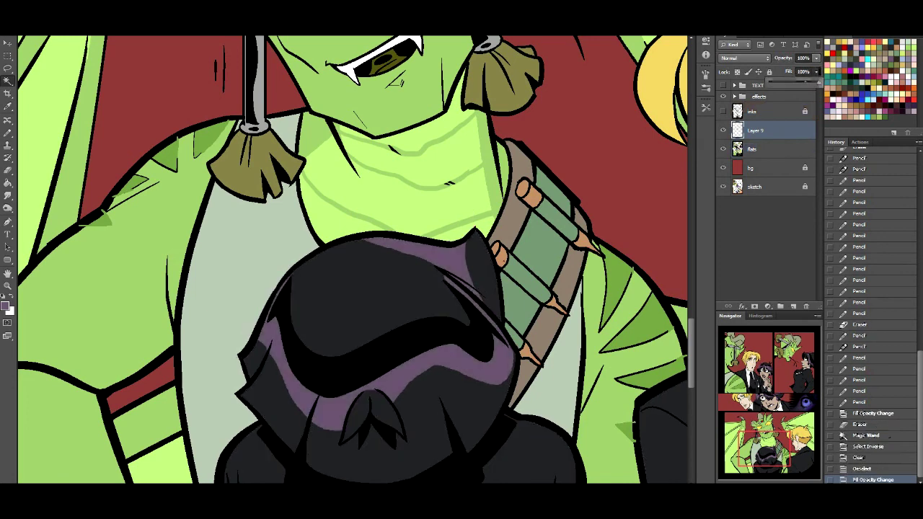
# Refine the purple highlights on the black-haired woman's fringe and above her earring in the upper-right panel with short Eraser strokes.
pyautogui.moveTo(773, 444); pyautogui.dragTo(795, 354)
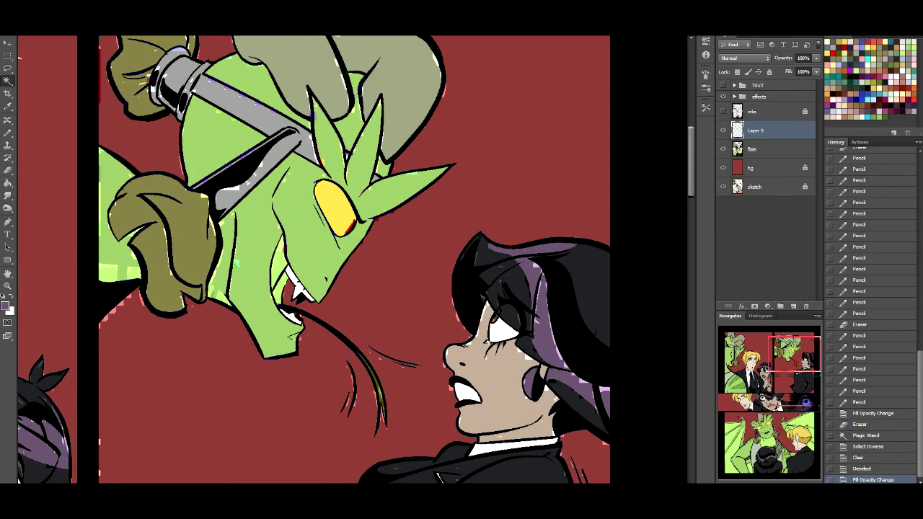
pyautogui.press('e')
pyautogui.click(521, 268)
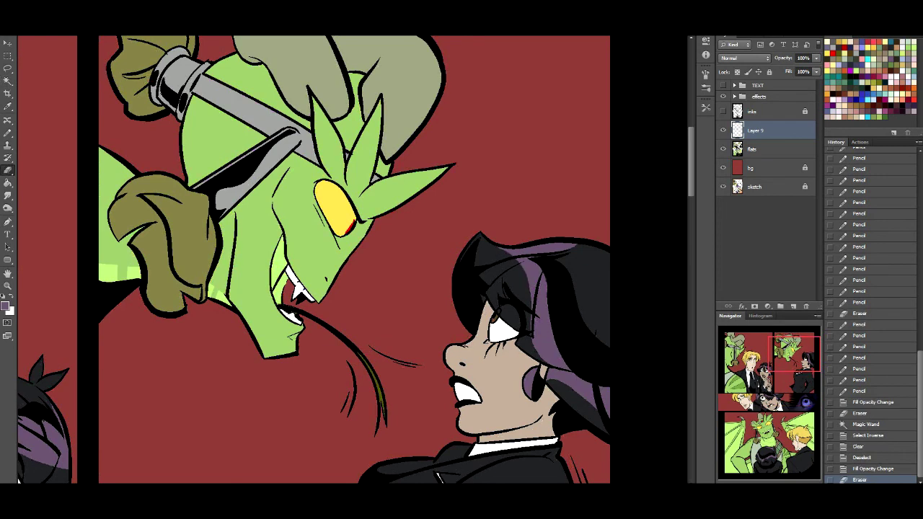
pyautogui.click(521, 268)
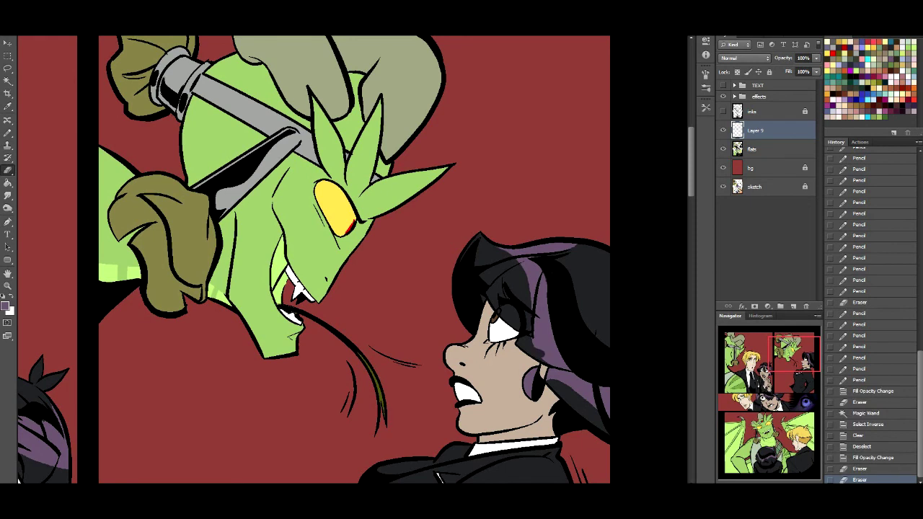
pyautogui.click(550, 356)
pyautogui.click(551, 357)
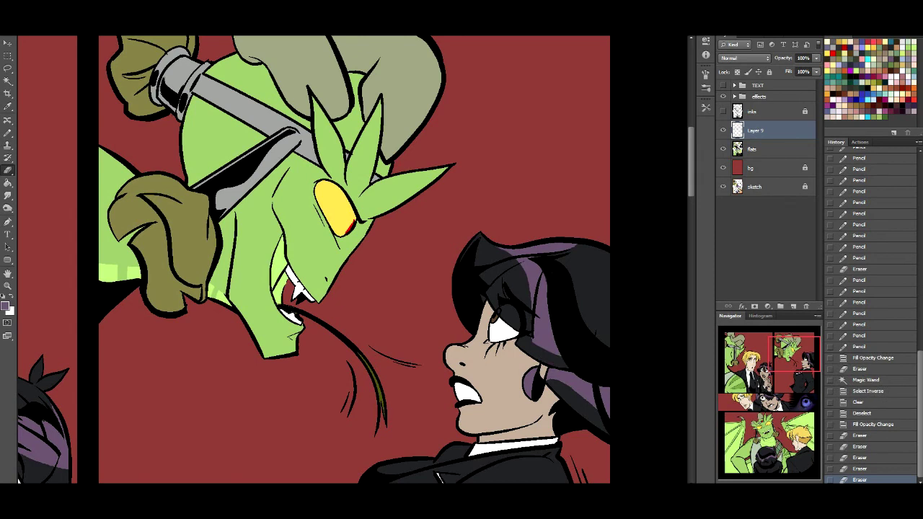
pyautogui.moveTo(545, 374); pyautogui.dragTo(579, 376)
pyautogui.hotkey('ctrl', 'z')
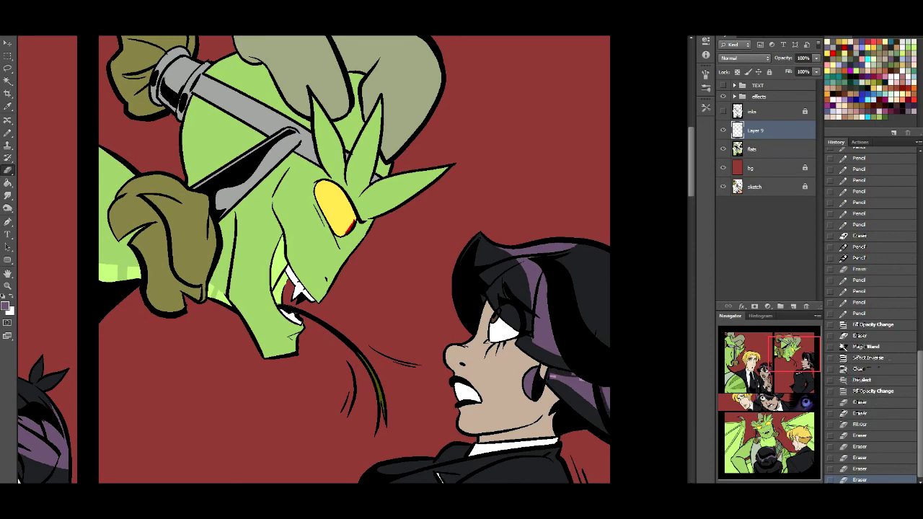
# Erase stray purple beside the central fringe lock of the black-haired woman standing next to the blond man.
pyautogui.hscroll(-5, 354, 259)
pyautogui.scroll(-5, 354, 260)
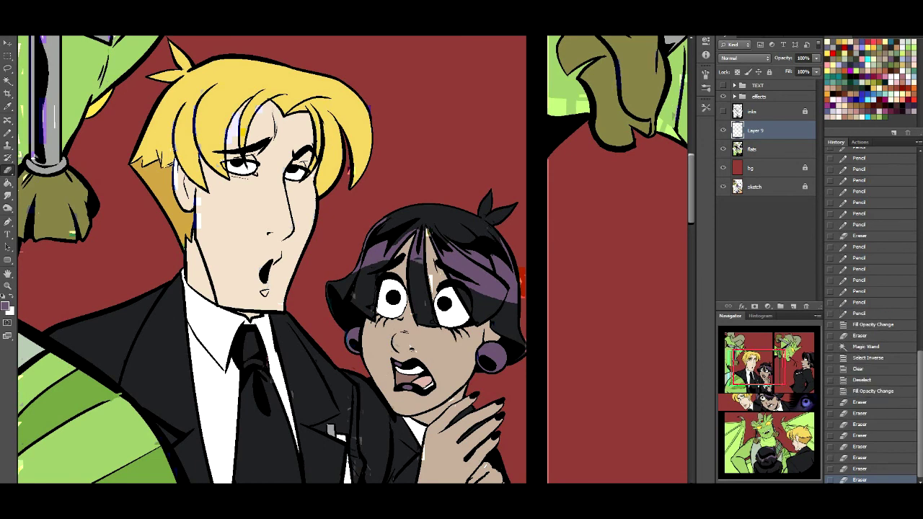
pyautogui.click(431, 279)
pyautogui.click(431, 280)
pyautogui.click(431, 280)
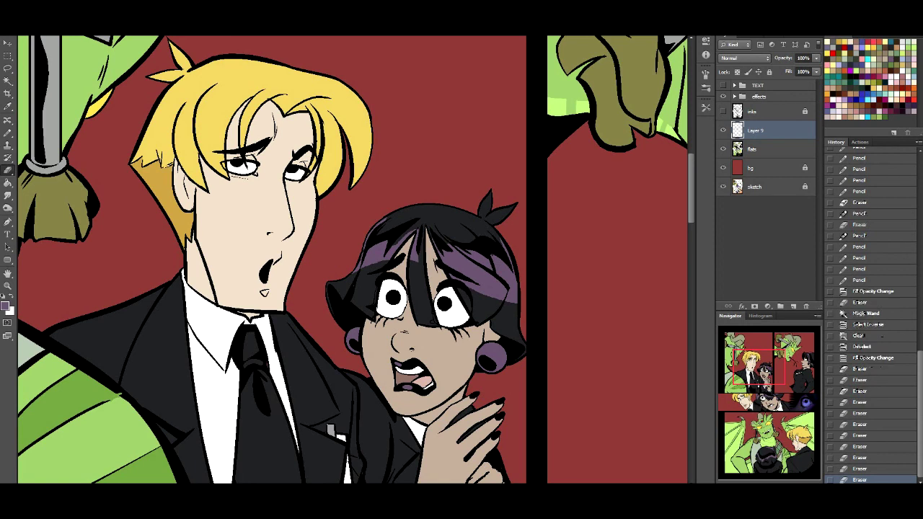
# Shape the lower edge of the purple highlight on the outer side of her hair with small Eraser touches.
pyautogui.click(494, 292)
pyautogui.click(494, 292)
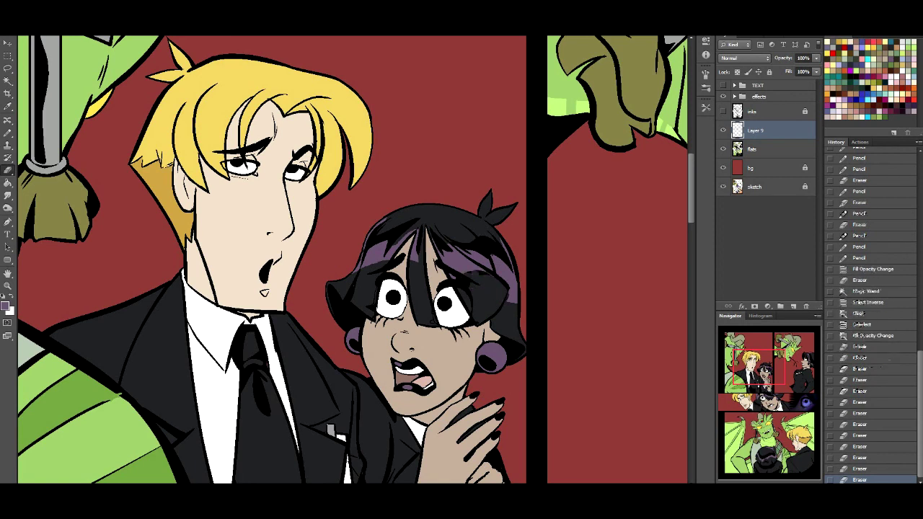
pyautogui.click(512, 297)
pyautogui.click(512, 297)
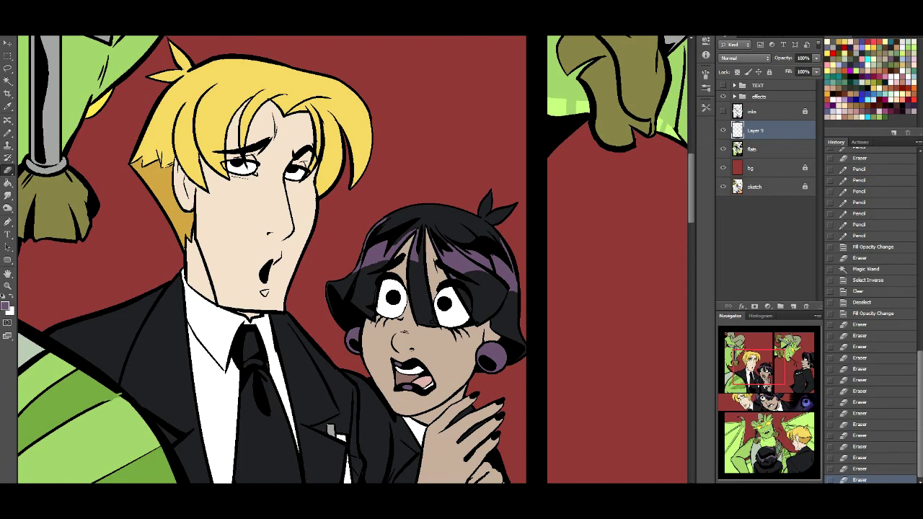
pyautogui.click(511, 295)
pyautogui.click(511, 295)
pyautogui.click(510, 295)
# Add a new layer directly above the bg layer for Pencil corrections.
pyautogui.click(7, 134)
pyautogui.hotkey('alt', '[')
pyautogui.hotkey('alt', '[')
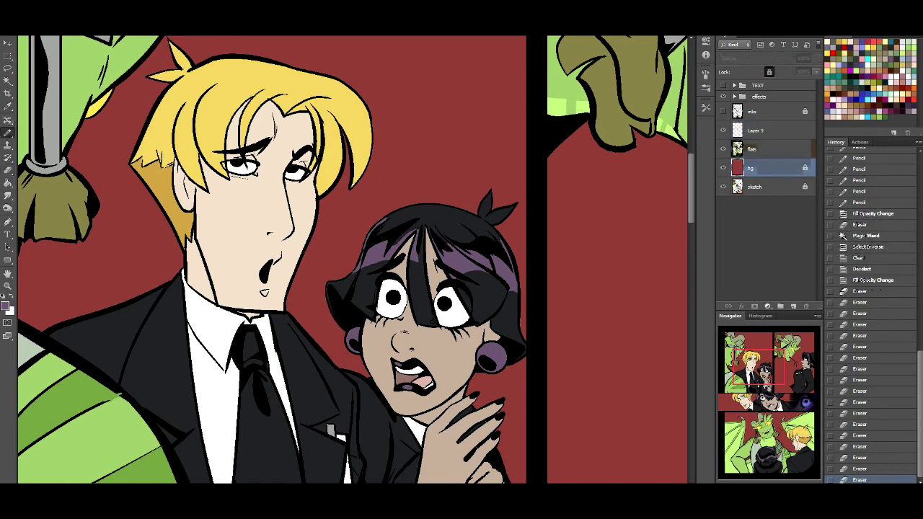
pyautogui.click(793, 305)
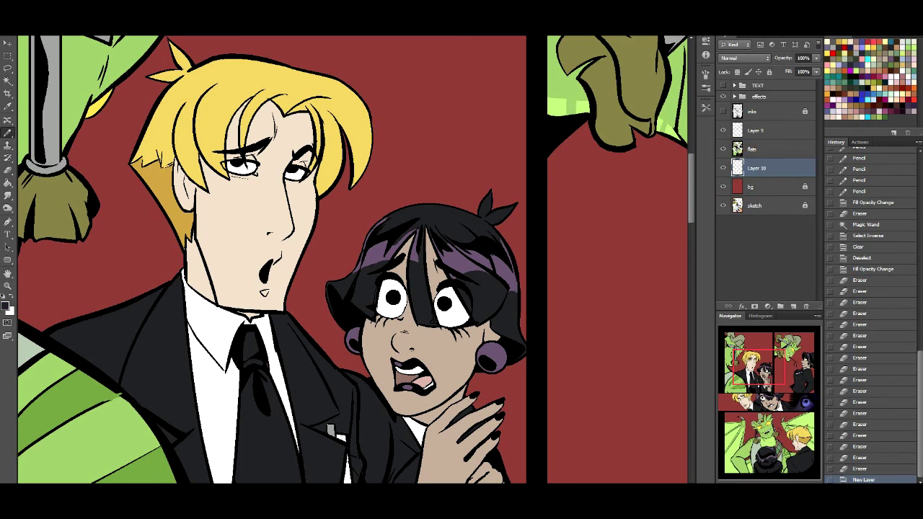
# Unlock the bg layer and recolour it bright green with Hue/Saturation, raising saturation to 100 and shifting the hue.
pyautogui.hotkey('alt', '[')
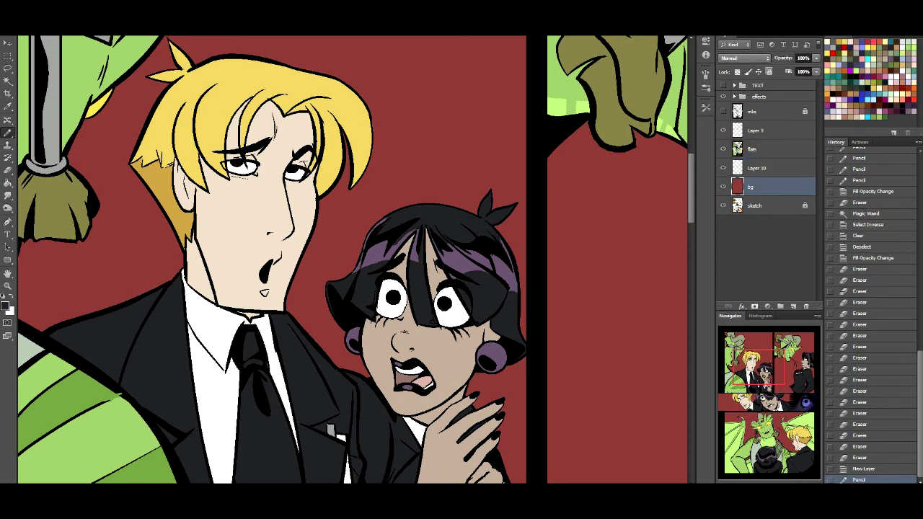
pyautogui.hotkey('ctrl', 'u')
pyautogui.press('Tab')
pyautogui.write('100')
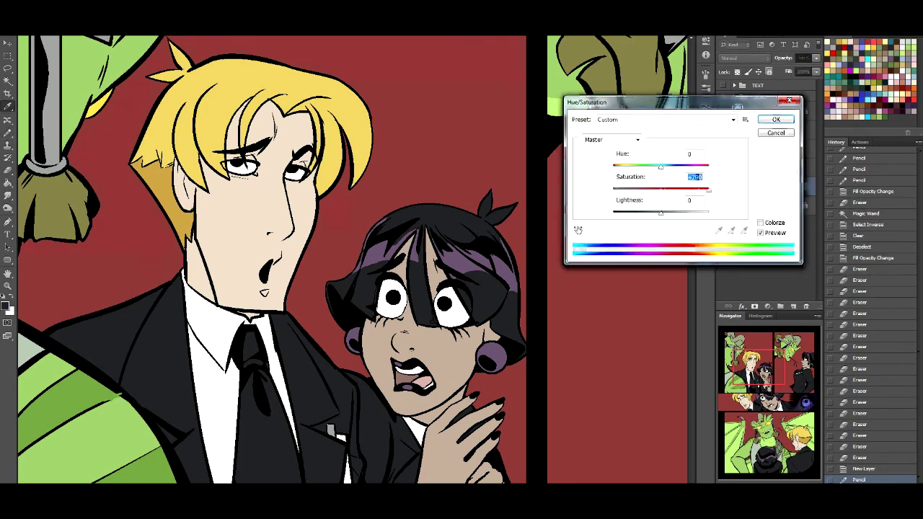
pyautogui.moveTo(660, 167); pyautogui.dragTo(690, 167)
pyautogui.press('Return')
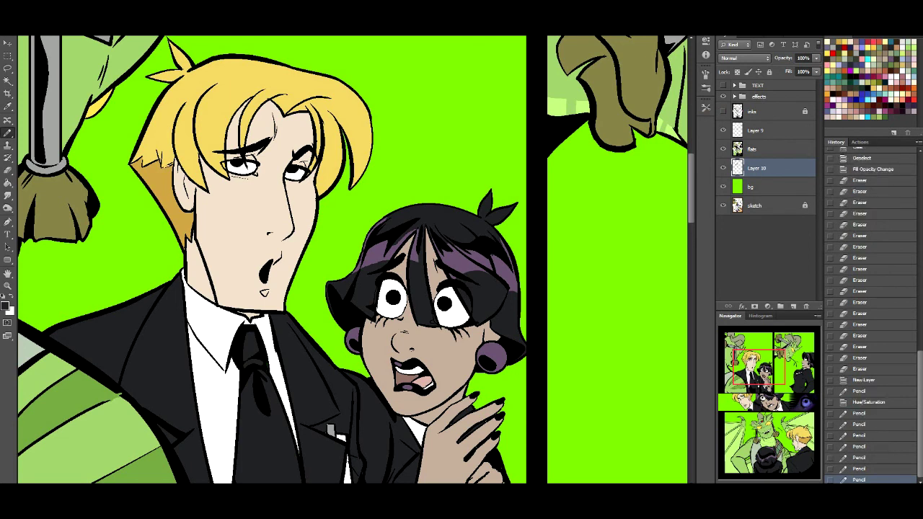
# Patch unfilled gaps in the dark areas across the upper panels with the Pencil on Layer 10.
pyautogui.moveTo(432, 324); pyautogui.dragTo(372, 123)
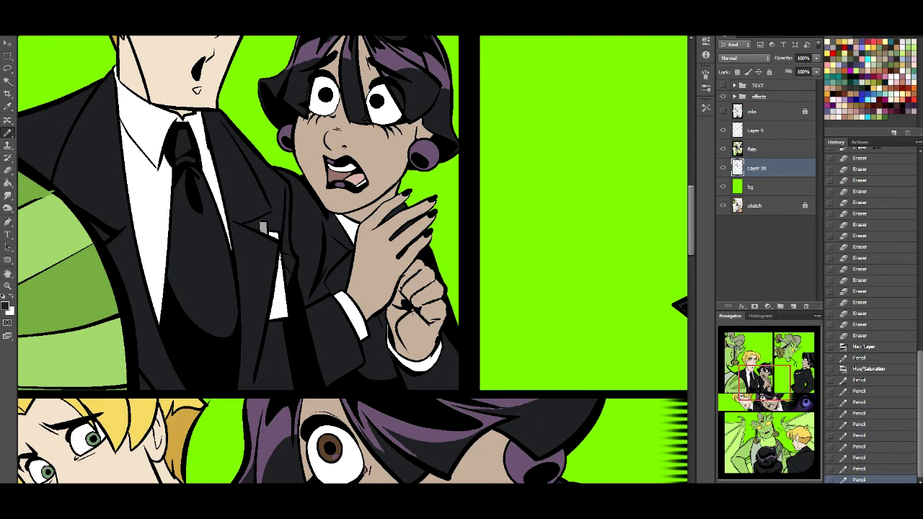
pyautogui.click(795, 363)
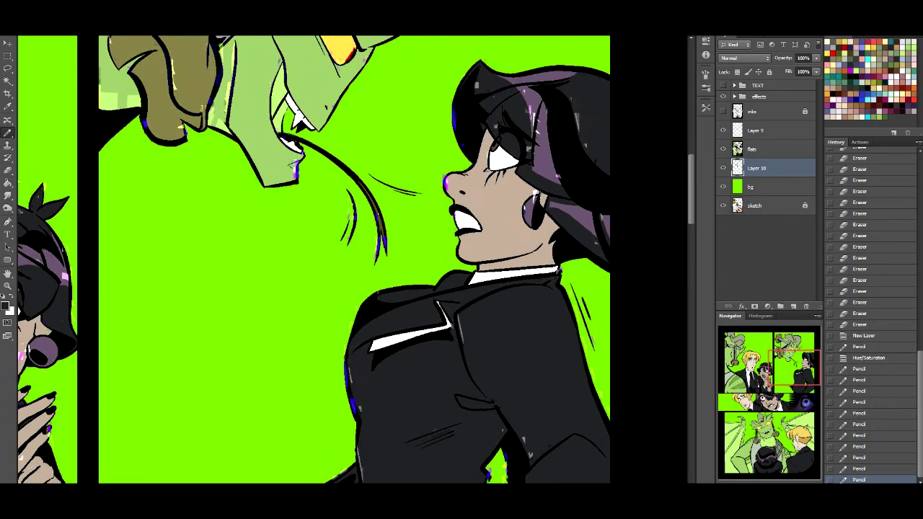
pyautogui.scroll(1, 353, 260)
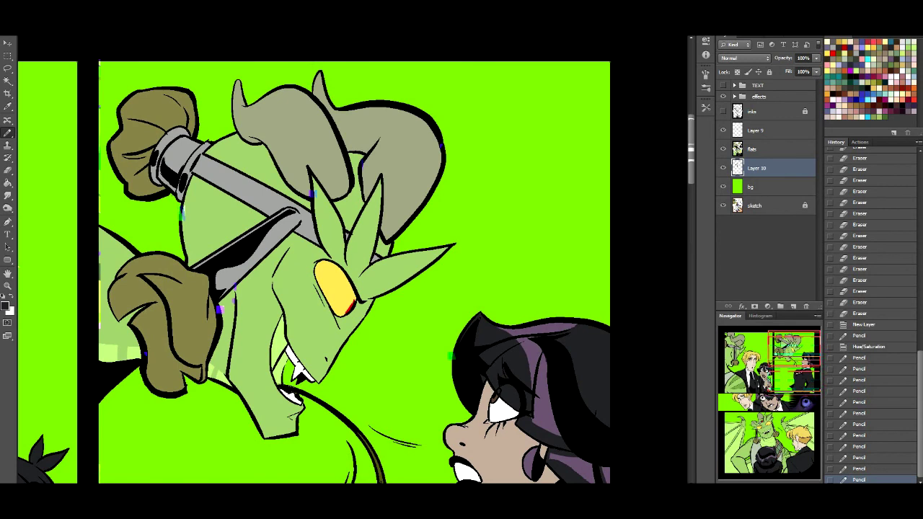
pyautogui.click(745, 406)
pyautogui.moveTo(745, 405); pyautogui.dragTo(752, 446)
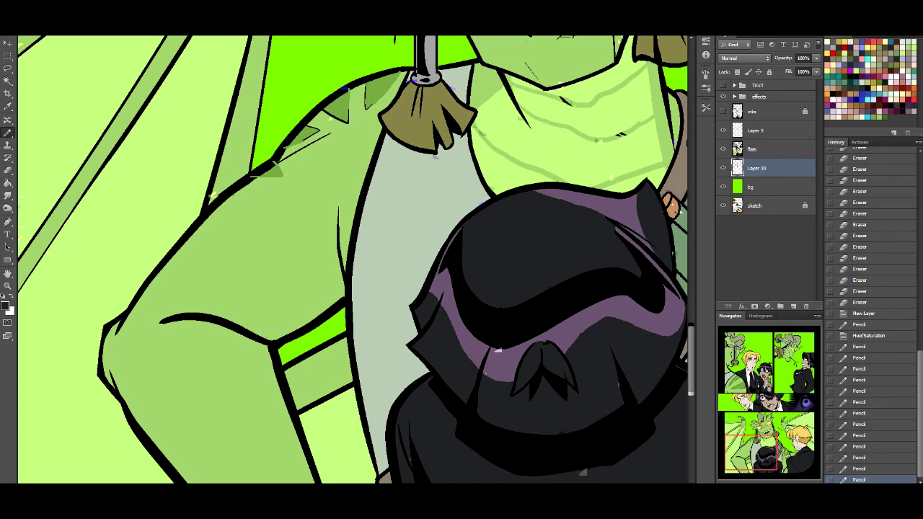
# Sample the orange-brown of the bandolier cartridges and touch up gaps in the bottom panel with the Pencil on Layer 10.
pyautogui.moveTo(751, 452); pyautogui.dragTo(767, 449)
pyautogui.keyDown('alt'); pyautogui.click(499, 200); pyautogui.keyUp('alt')
pyautogui.moveTo(415, 261); pyautogui.dragTo(431, 281)
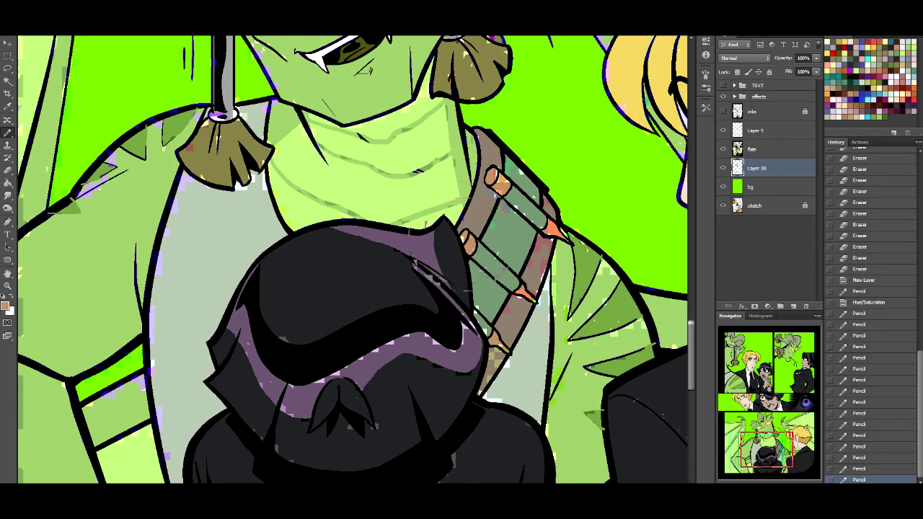
pyautogui.moveTo(768, 451); pyautogui.dragTo(781, 432)
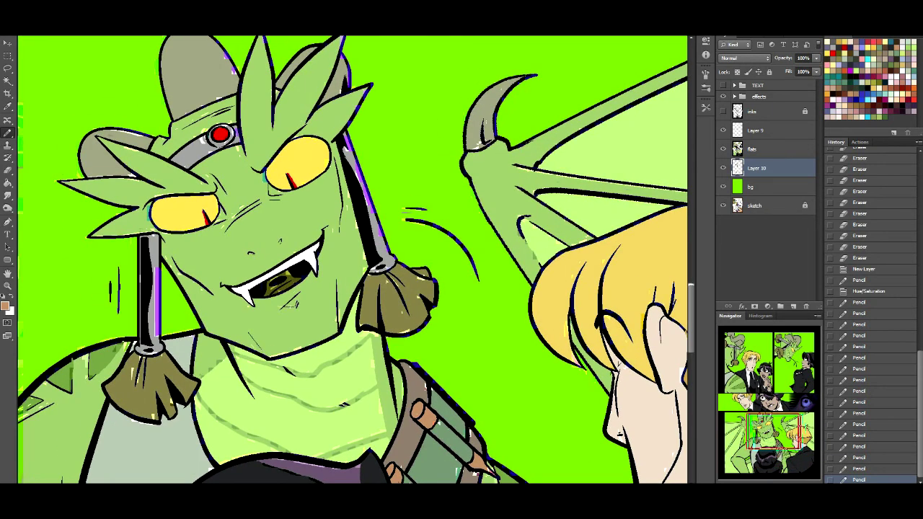
# Merge Layer 9, the flats layer and Layer 10 into one layer and rename it flats.
pyautogui.keyDown('shift'); pyautogui.click(755, 130); pyautogui.keyUp('shift')
pyautogui.hotkey('ctrl', 'e')
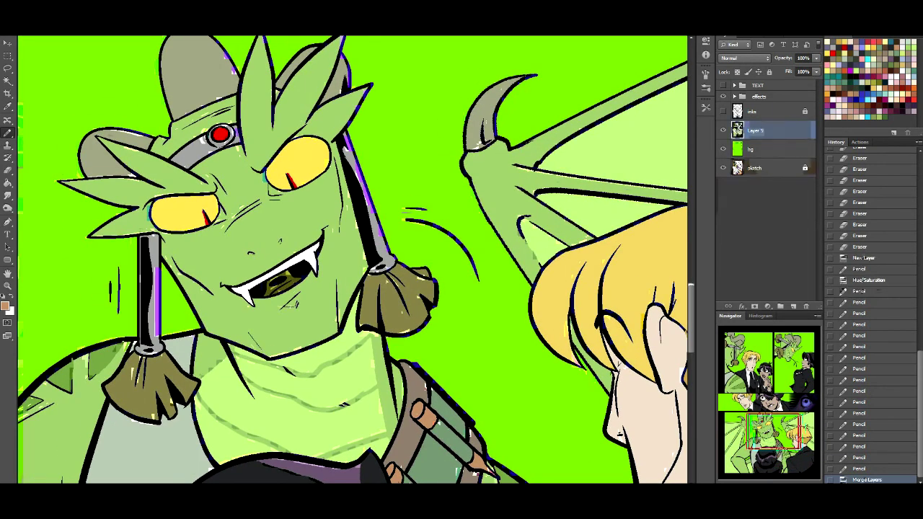
pyautogui.doubleClick(756, 131)
pyautogui.write('flats')
pyautogui.press('Return')
# Open the earlier coloured comic page as a reference, zoom it out, and arrange it beside the current page.
pyautogui.doubleClick(750, 149)
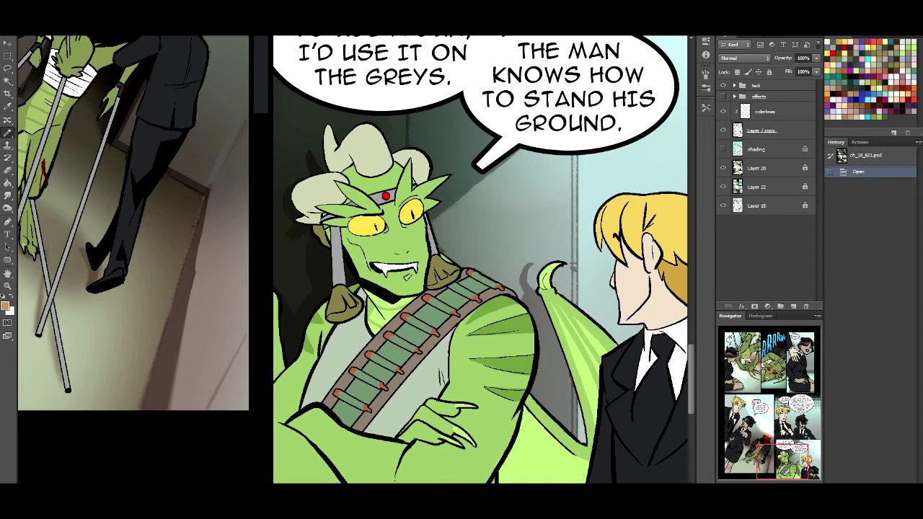
pyautogui.hotkey('ctrl', '-')
pyautogui.hotkey('ctrl', '-')
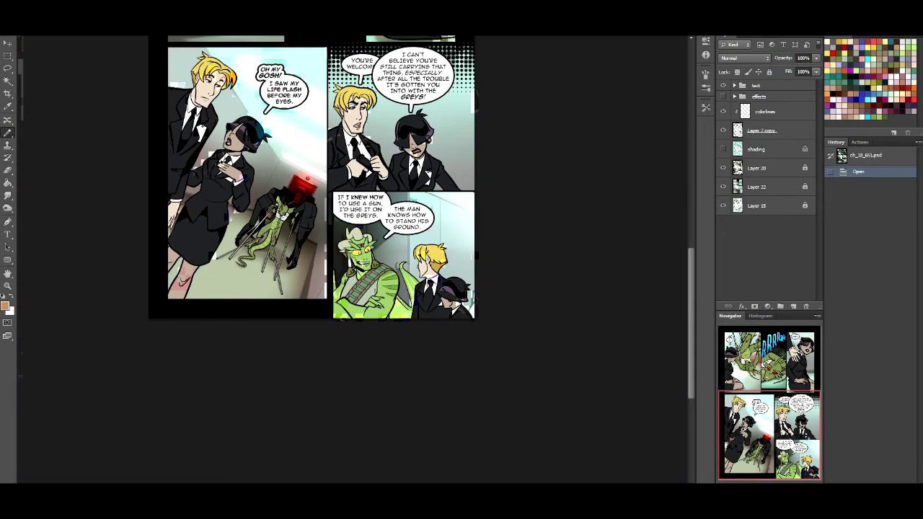
pyautogui.moveTo(57, 30); pyautogui.dragTo(19, 115)
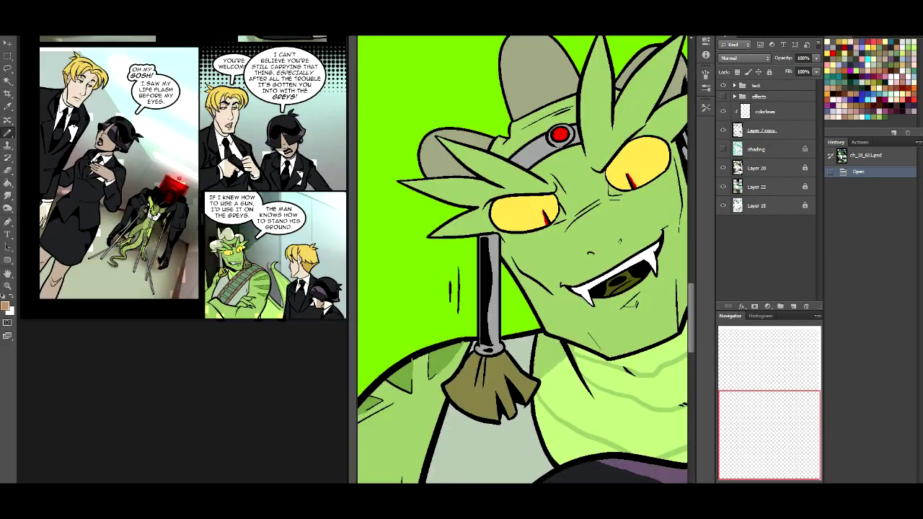
# Fill the bg layer with a pale grey-blue matching the reference page's backgrounds, using the Paint Bucket.
pyautogui.scroll(5, 188, 259)
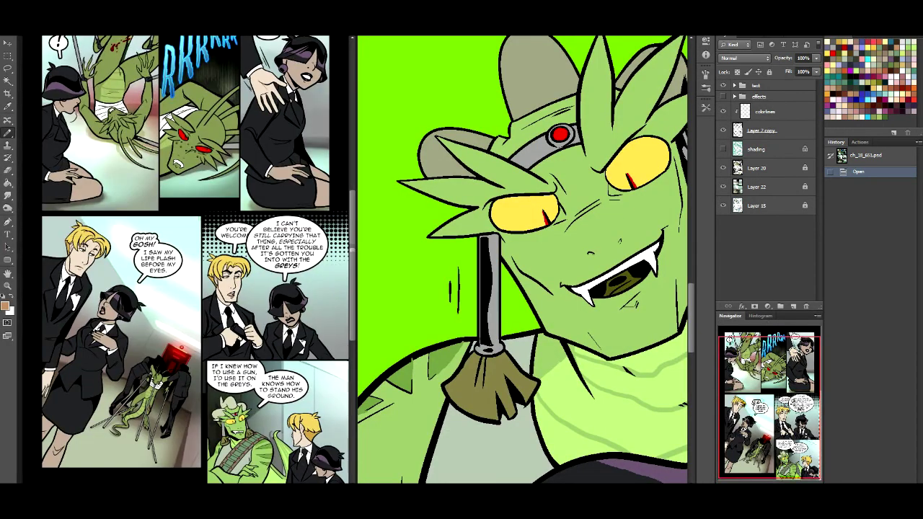
pyautogui.scroll(1, 187, 260)
pyautogui.press('g')
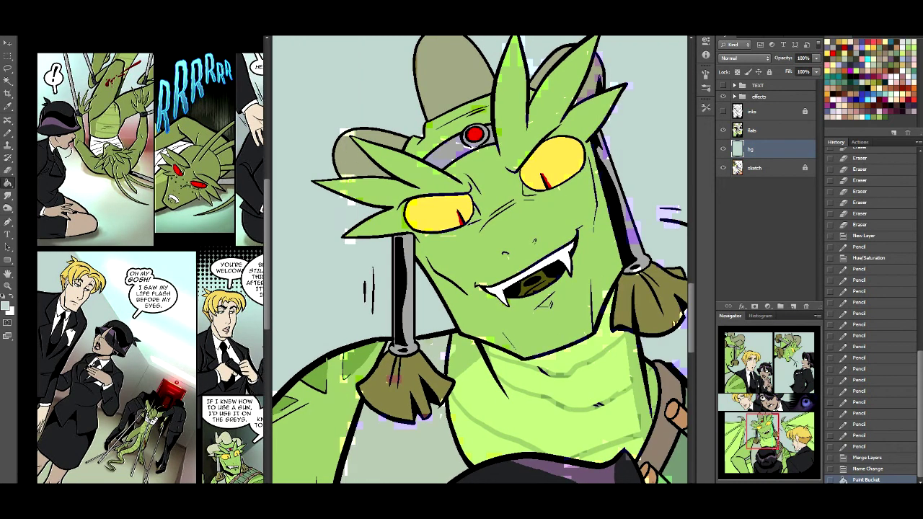
# Lock the flats layer completely and make the bg layer active.
pyautogui.moveTo(473, 289); pyautogui.dragTo(416, 116)
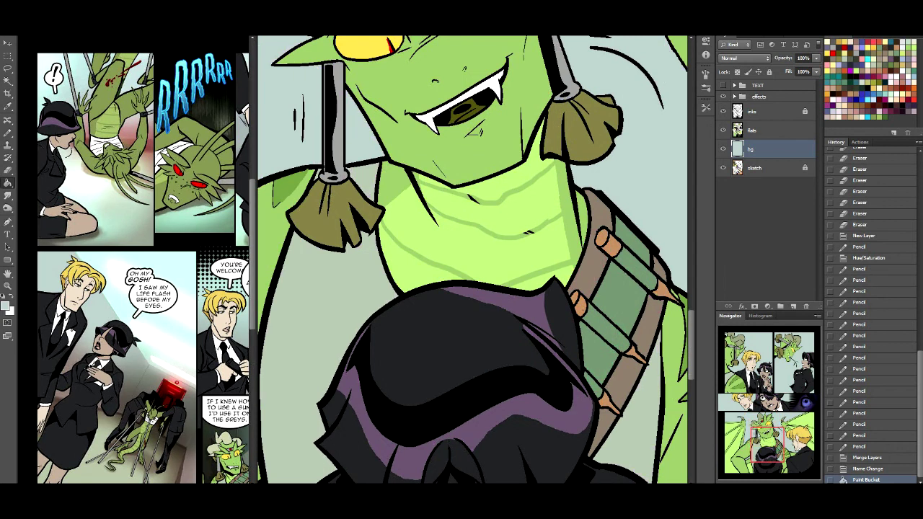
pyautogui.moveTo(470, 202); pyautogui.dragTo(537, 233)
pyautogui.click(772, 111)
pyautogui.click(772, 130)
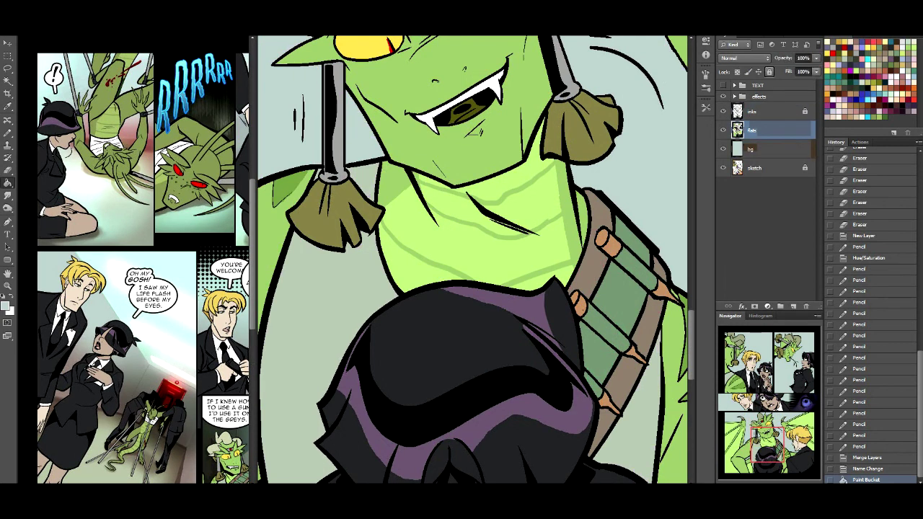
pyautogui.click(769, 72)
pyautogui.click(772, 149)
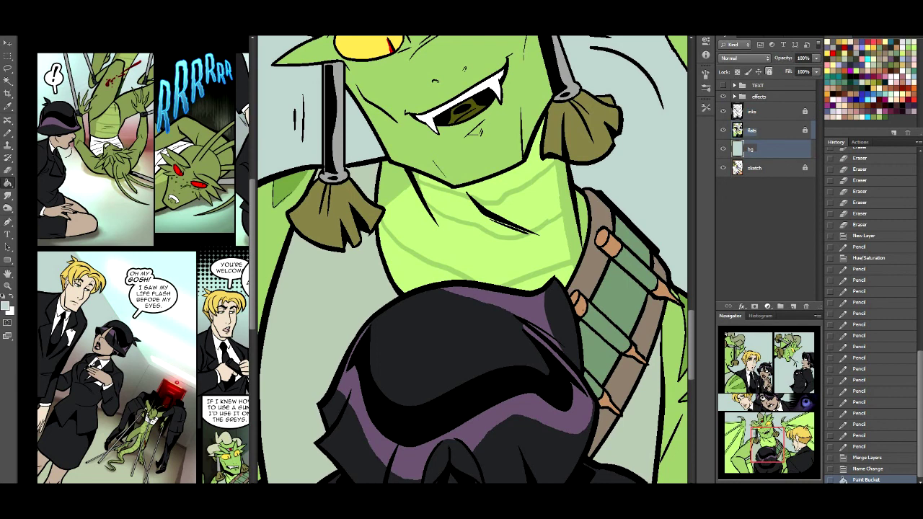
# Select the first panel's area with the Rectangular Marquee and copy that part of the bg layer to a new layer.
pyautogui.hotkey('ctrl', '-')
pyautogui.hotkey('ctrl', '-')
pyautogui.hotkey('ctrl', '-')
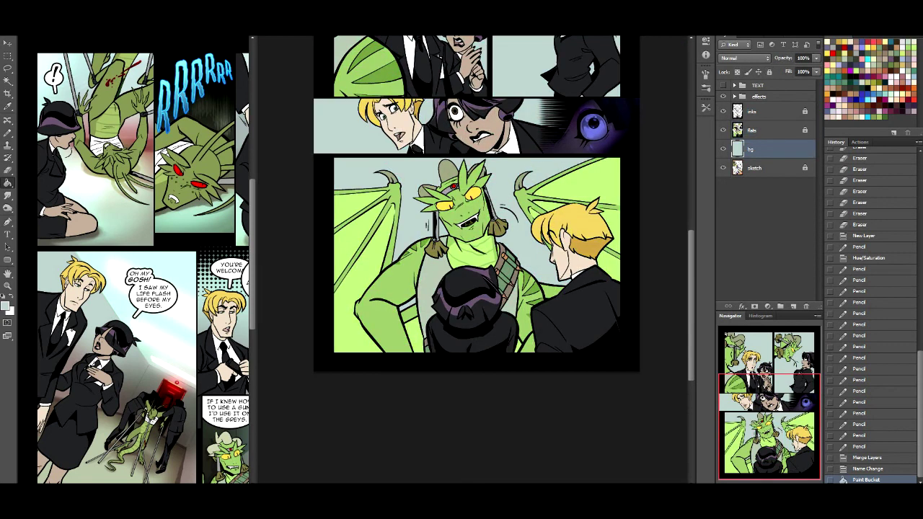
pyautogui.scroll(3, 474, 259)
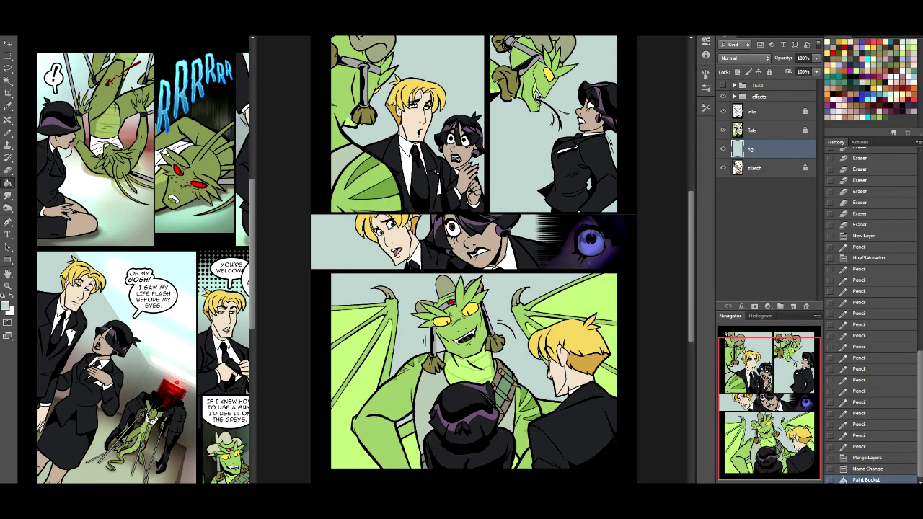
pyautogui.scroll(2, 474, 260)
pyautogui.press('m')
pyautogui.hscroll(2, 454, 260)
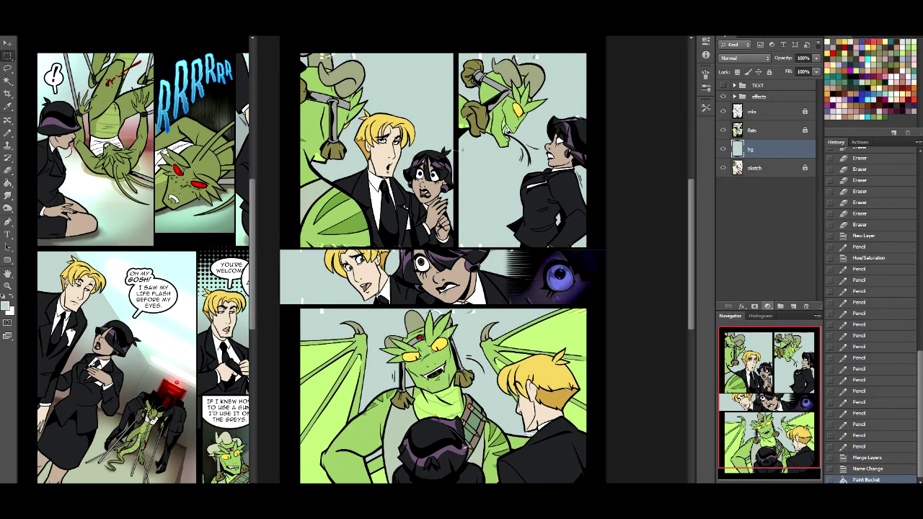
pyautogui.moveTo(297, 48); pyautogui.dragTo(456, 247)
pyautogui.rightClick(391, 144)
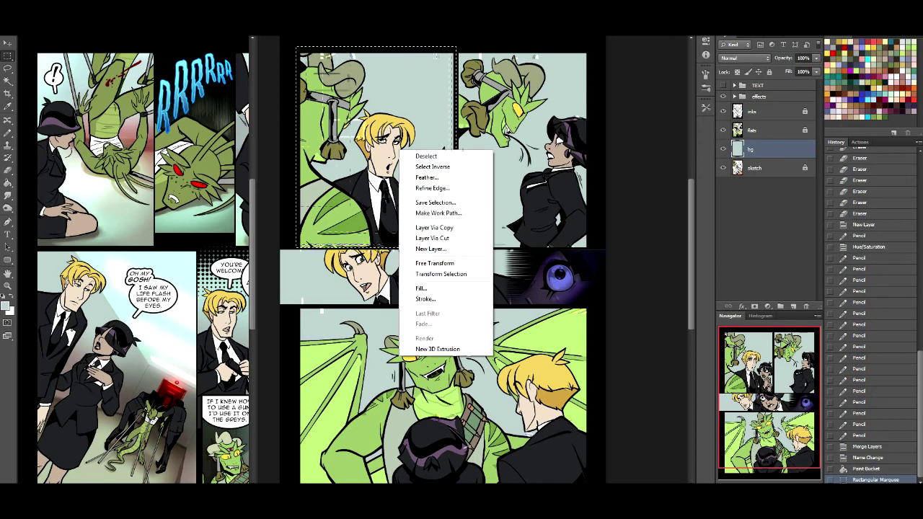
pyautogui.click(432, 227)
# Show the TEXT group so the speech bubbles and captions appear over the artwork.
pyautogui.click(723, 85)
pyautogui.scroll(-2, 431, 259)
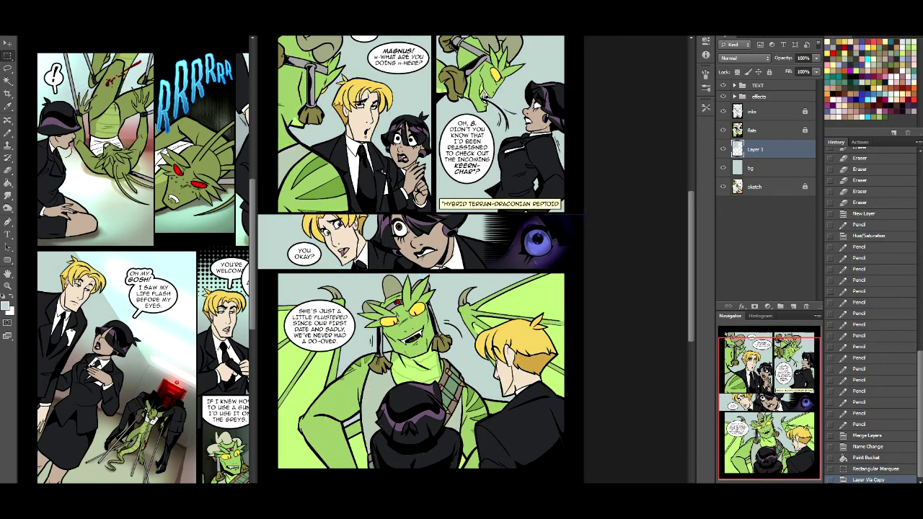
pyautogui.scroll(2, 459, 259)
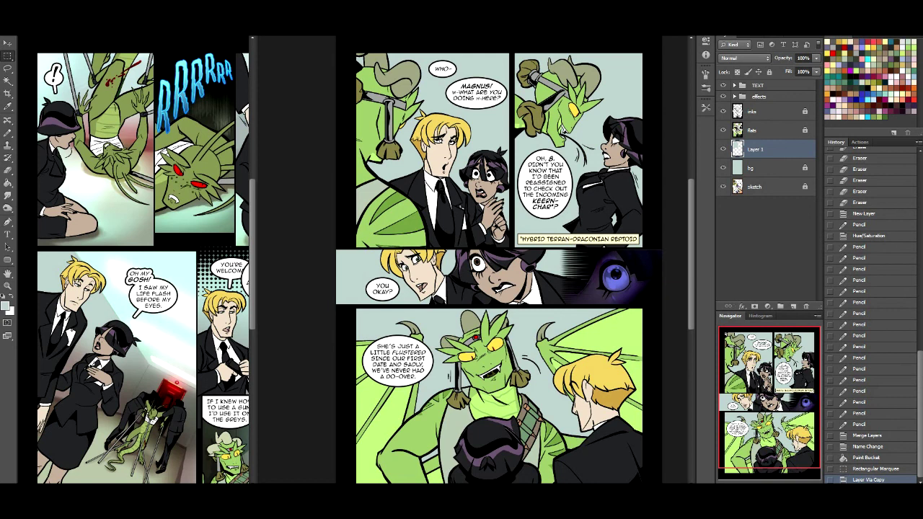
pyautogui.moveTo(498, 296); pyautogui.dragTo(474, 295)
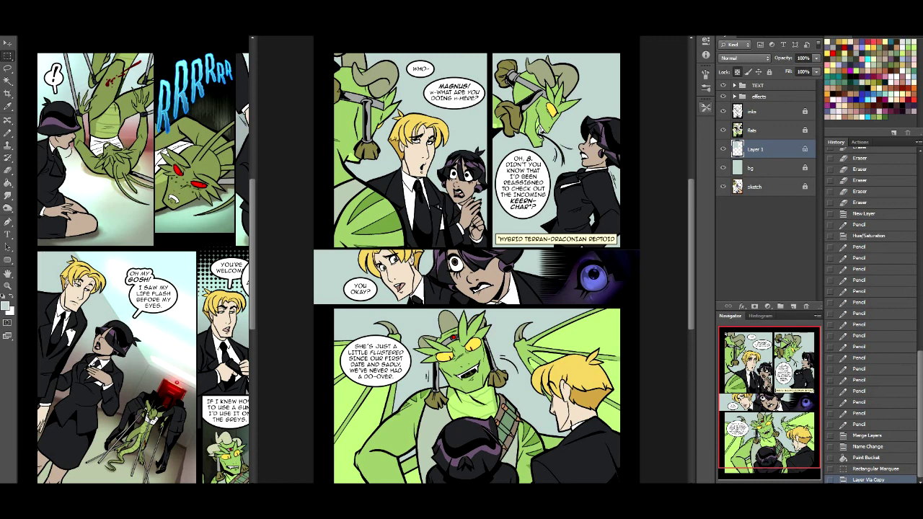
pyautogui.click(753, 130)
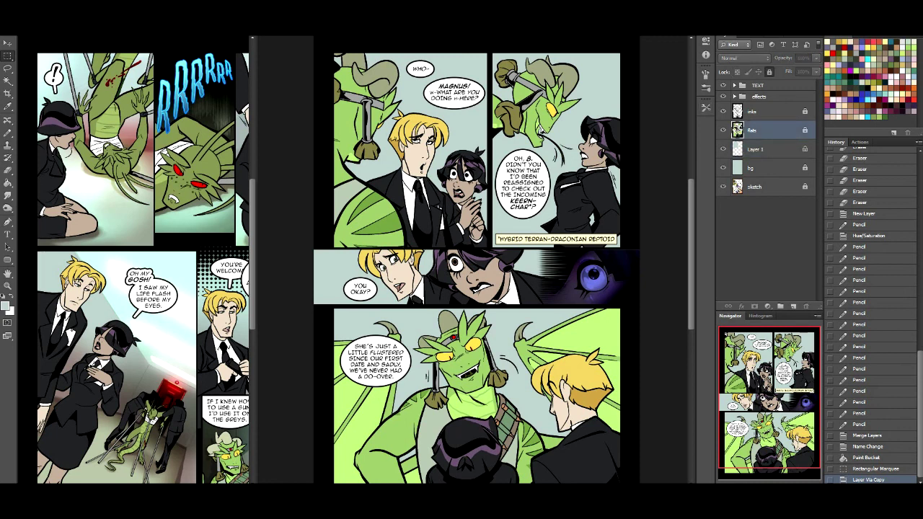
pyautogui.click(754, 149)
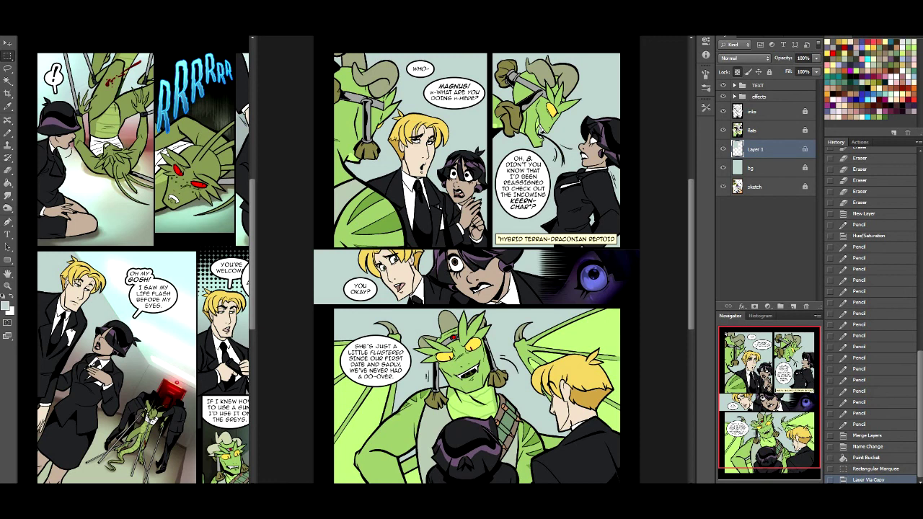
pyautogui.click(773, 127)
pyautogui.rightClick(773, 127)
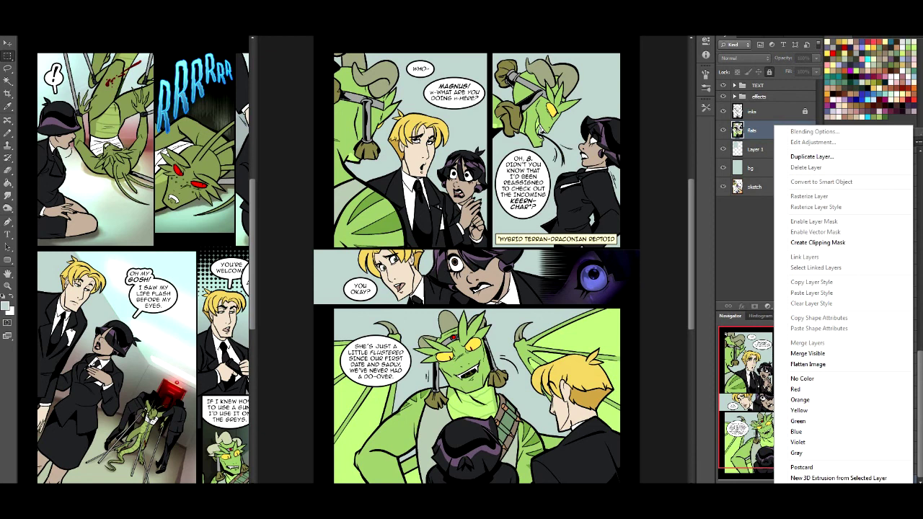
pyautogui.press('Escape')
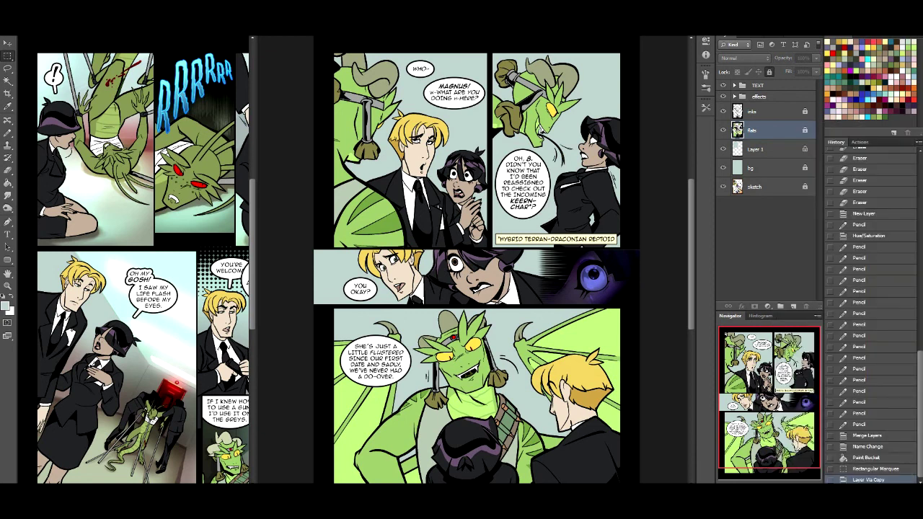
pyautogui.click(764, 148)
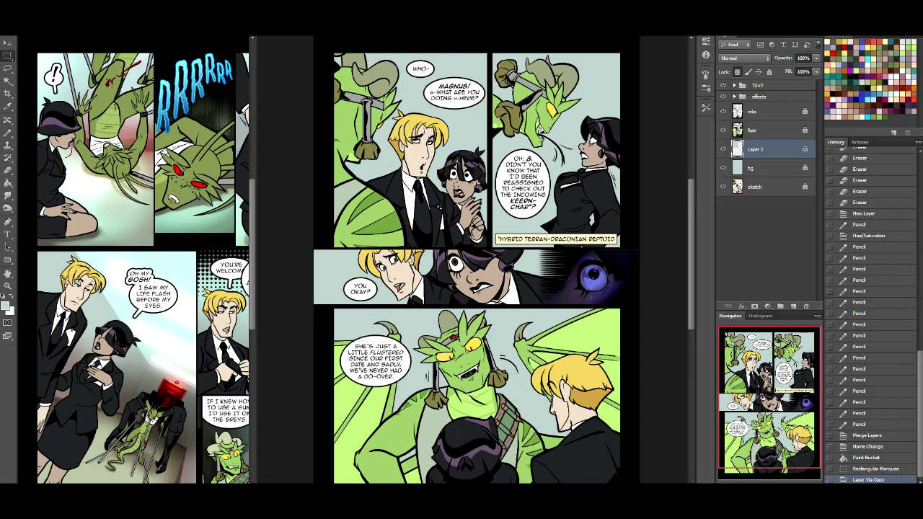
pyautogui.click(765, 167)
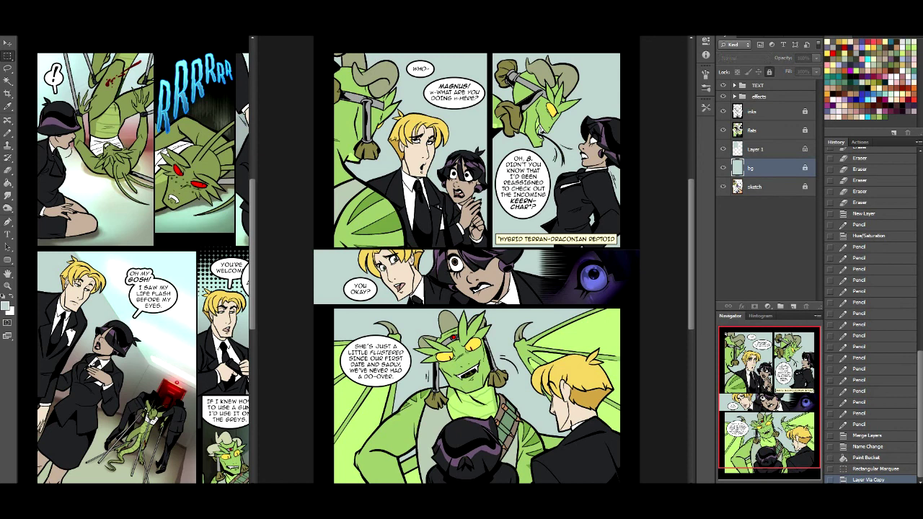
# Rename the copied background layer above bg as panel1.
pyautogui.click(764, 148)
pyautogui.doubleClick(755, 148)
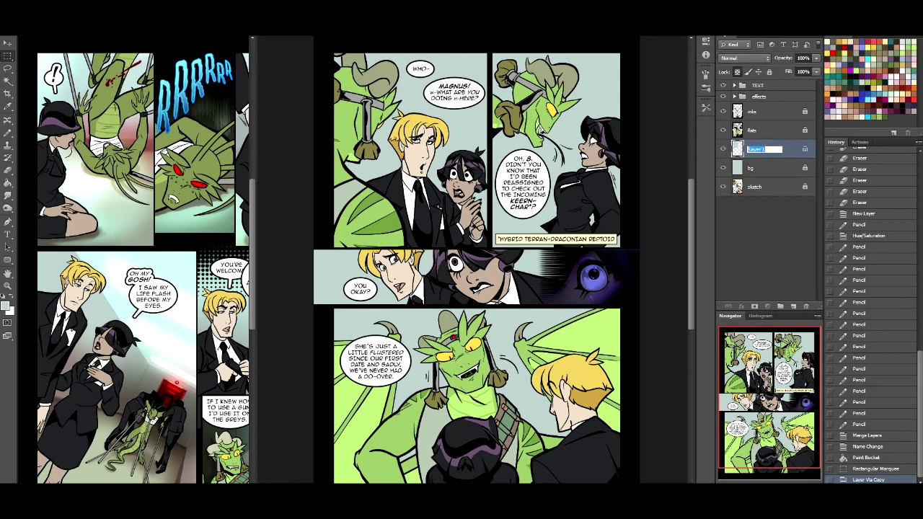
pyautogui.write('panel1')
pyautogui.press('Return')
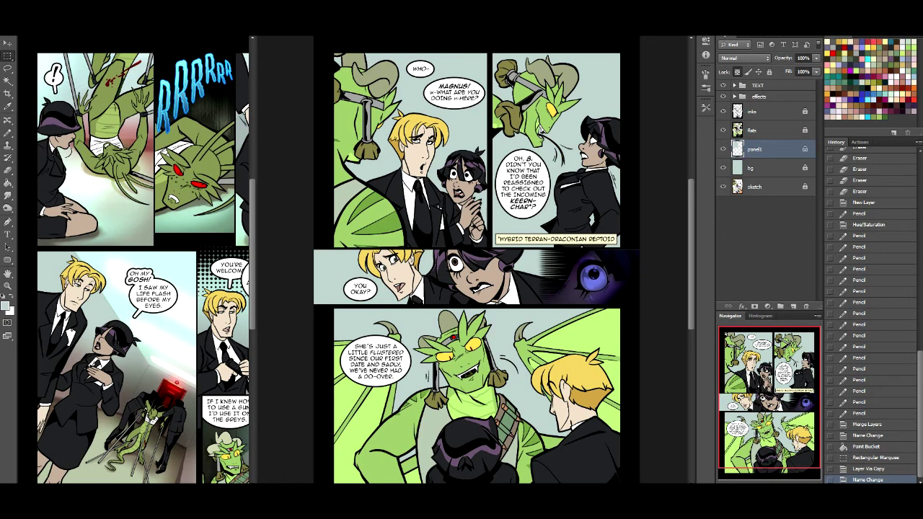
# Switch from the Pencil to the Brush tool and choose a soft brush preset.
pyautogui.click(8, 133)
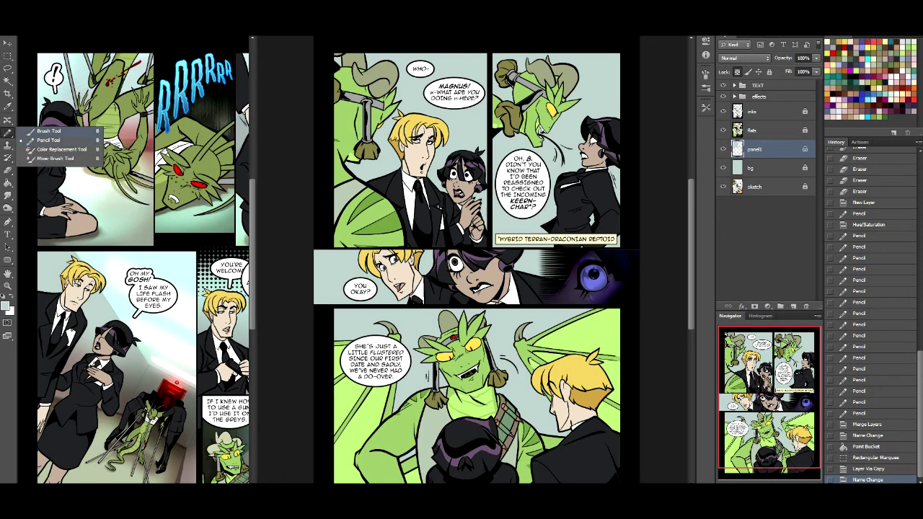
pyautogui.click(49, 131)
pyautogui.click(33, 25)
pyautogui.scroll(3, 62, 153)
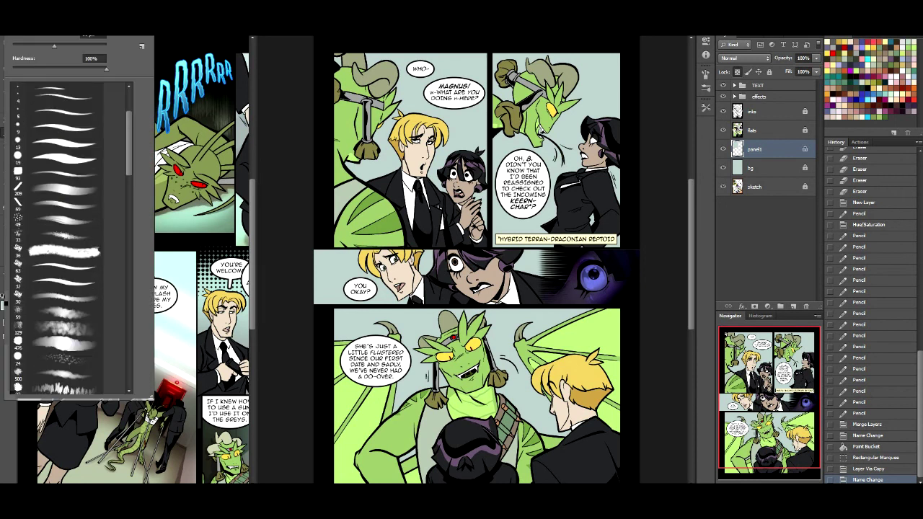
pyautogui.click(60, 151)
pyautogui.press('Return')
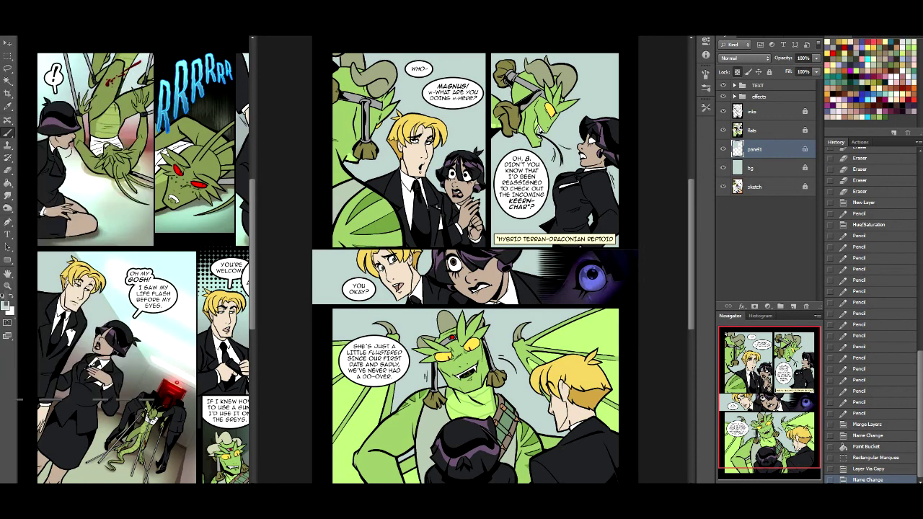
# Brush pale blue and white light into the first panel's background around the characters on the panel1 layer.
pyautogui.scroll(-1, 453, 260)
pyautogui.hscroll(-2, 483, 260)
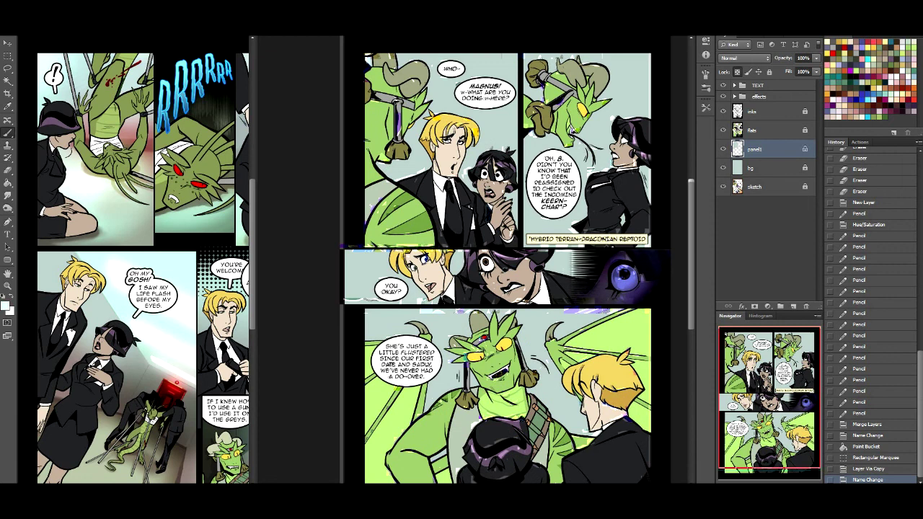
pyautogui.moveTo(432, 65)
pyautogui.mouseDown()
pyautogui.moveTo(497, 137)
pyautogui.moveTo(468, 162)
pyautogui.mouseUp()
pyautogui.moveTo(418, 115); pyautogui.dragTo(421, 163)
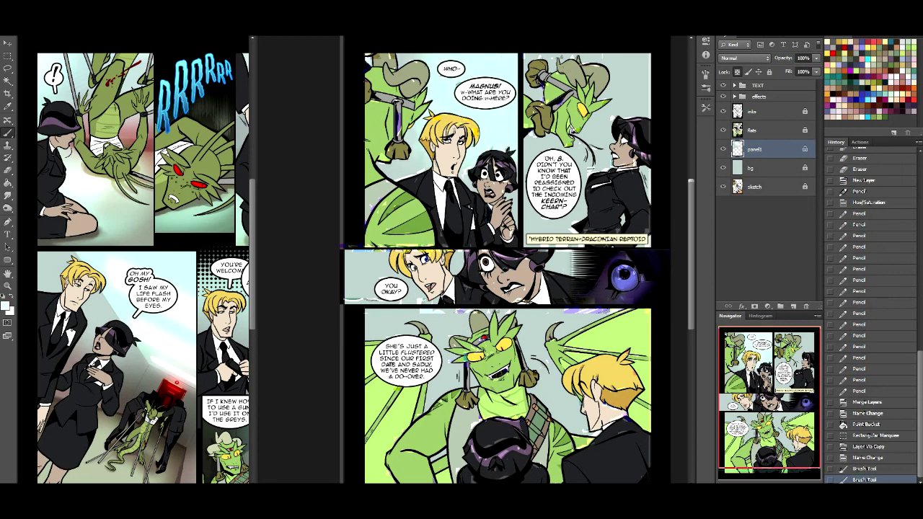
pyautogui.moveTo(454, 58); pyautogui.dragTo(514, 109)
pyautogui.moveTo(342, 36); pyautogui.dragTo(341, 483)
pyautogui.moveTo(559, 252); pyautogui.dragTo(593, 283)
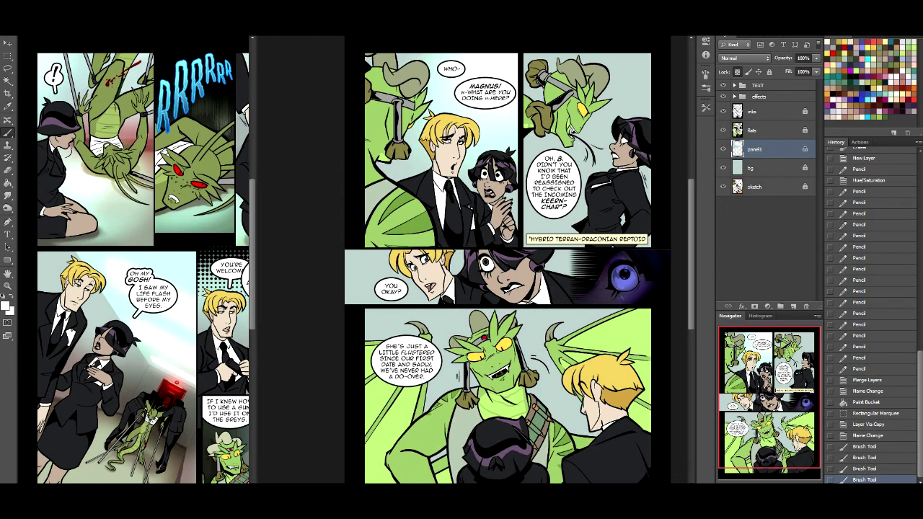
# Shade the lower background of the first panel with dark brown, and soften it with pale blue behind the blond man.
pyautogui.press('x')
pyautogui.moveTo(404, 123); pyautogui.dragTo(404, 173)
pyautogui.moveTo(511, 191)
pyautogui.mouseDown()
pyautogui.moveTo(510, 228)
pyautogui.moveTo(402, 178)
pyautogui.moveTo(414, 170)
pyautogui.mouseUp()
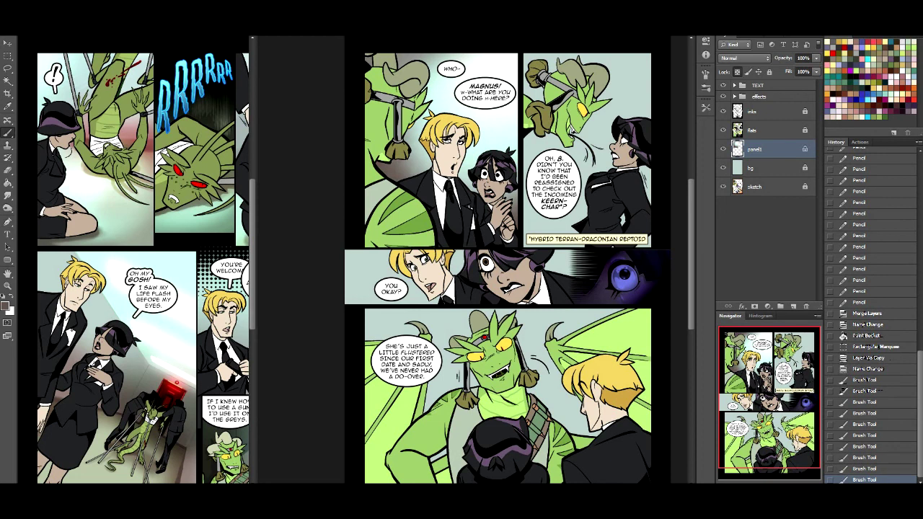
pyautogui.press('x')
pyautogui.moveTo(396, 173)
pyautogui.mouseDown()
pyautogui.moveTo(412, 163)
pyautogui.moveTo(429, 171)
pyautogui.moveTo(404, 163)
pyautogui.moveTo(428, 173)
pyautogui.mouseUp()
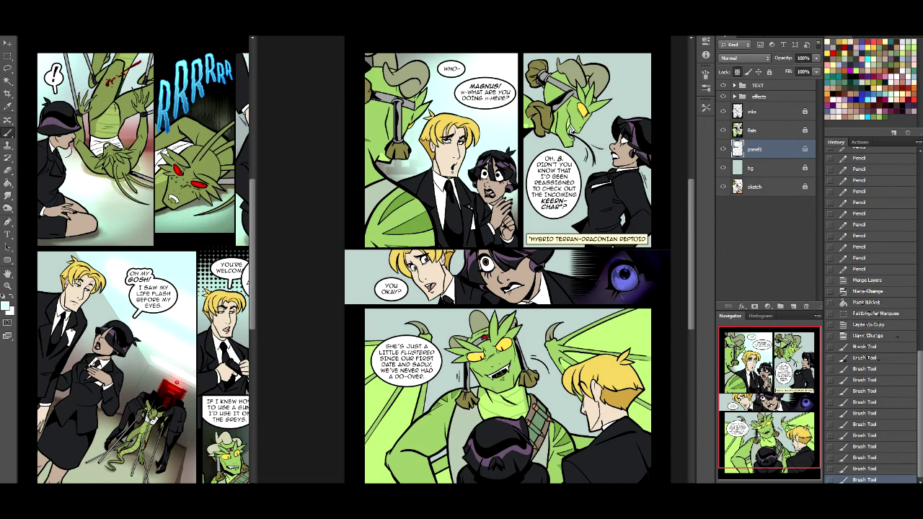
# Brush a glow of red, pale yellow and pink into the background behind the dark-haired woman in the first panel.
pyautogui.moveTo(505, 193)
pyautogui.mouseDown()
pyautogui.moveTo(468, 145)
pyautogui.moveTo(508, 166)
pyautogui.moveTo(469, 183)
pyautogui.mouseUp()
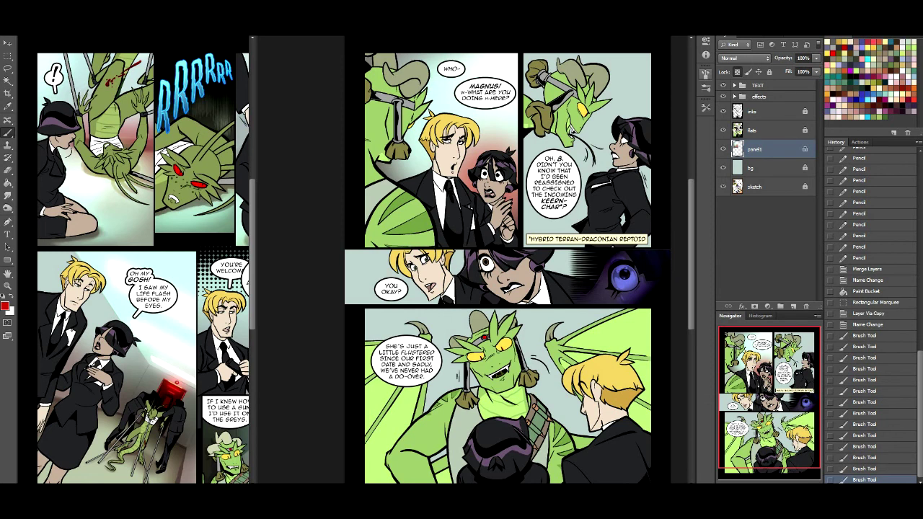
pyautogui.moveTo(512, 220); pyautogui.dragTo(466, 147)
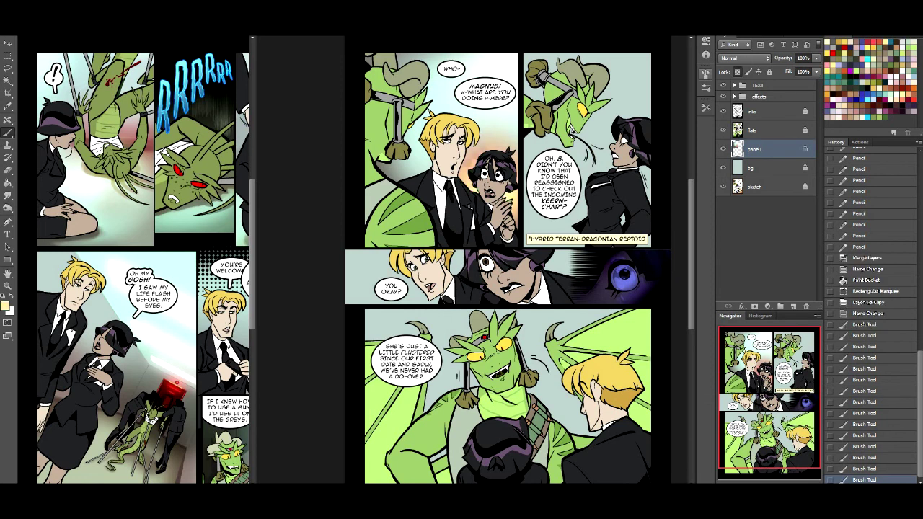
pyautogui.moveTo(469, 189)
pyautogui.mouseDown()
pyautogui.moveTo(465, 155)
pyautogui.moveTo(468, 173)
pyautogui.mouseUp()
pyautogui.moveTo(516, 220); pyautogui.dragTo(515, 207)
pyautogui.moveTo(469, 189); pyautogui.dragTo(465, 158)
pyautogui.moveTo(513, 192); pyautogui.dragTo(515, 225)
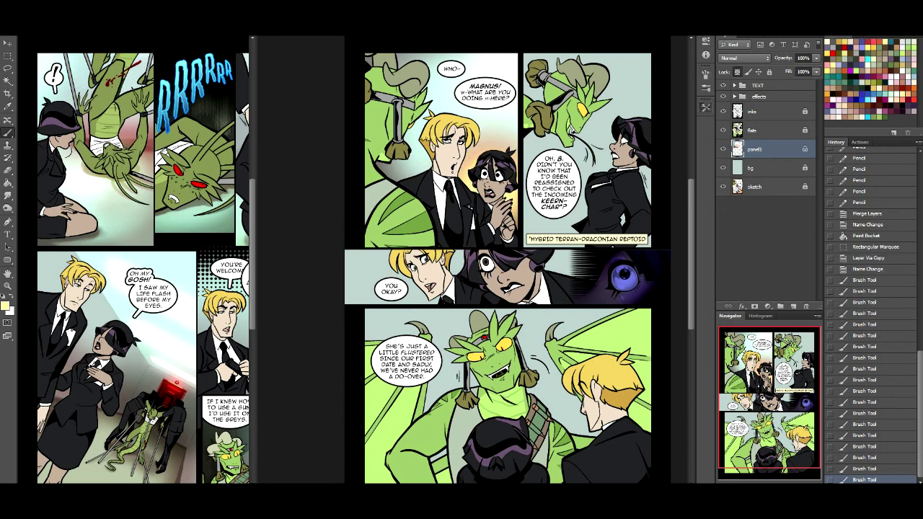
pyautogui.moveTo(482, 148); pyautogui.dragTo(513, 125)
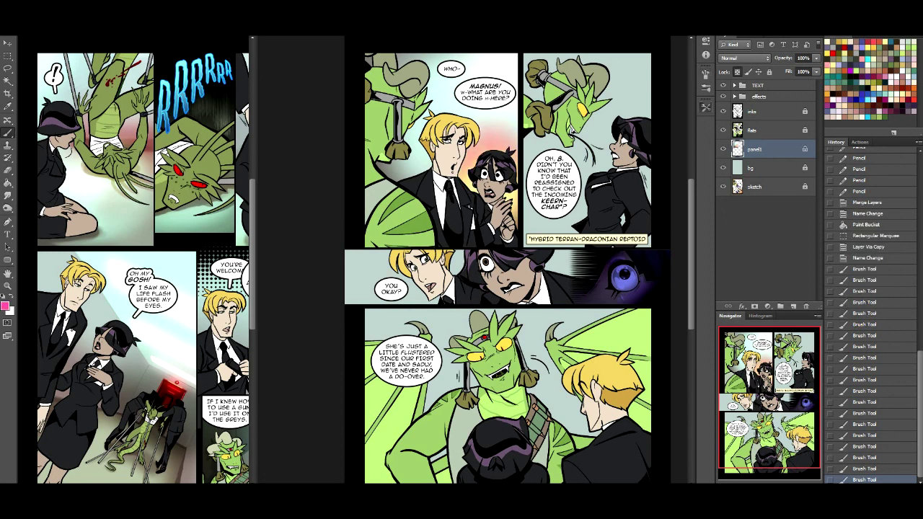
# Add a new layer above panel1 and brush a deep pink glow behind the dark-haired woman.
pyautogui.click(793, 305)
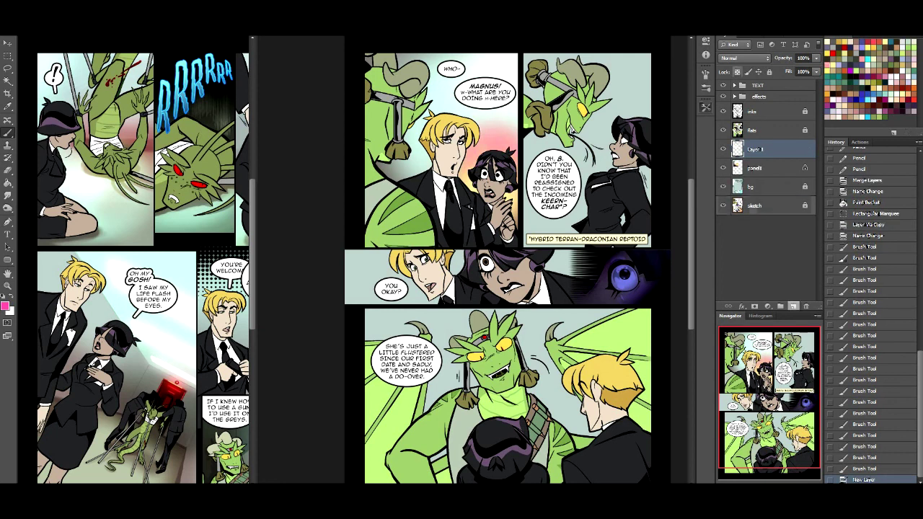
pyautogui.moveTo(504, 137)
pyautogui.mouseDown()
pyautogui.moveTo(490, 173)
pyautogui.moveTo(505, 133)
pyautogui.mouseUp()
# Preview different blending modes, including Saturation and Hard Light, on the pink glow layer above panel1.
pyautogui.click(745, 57)
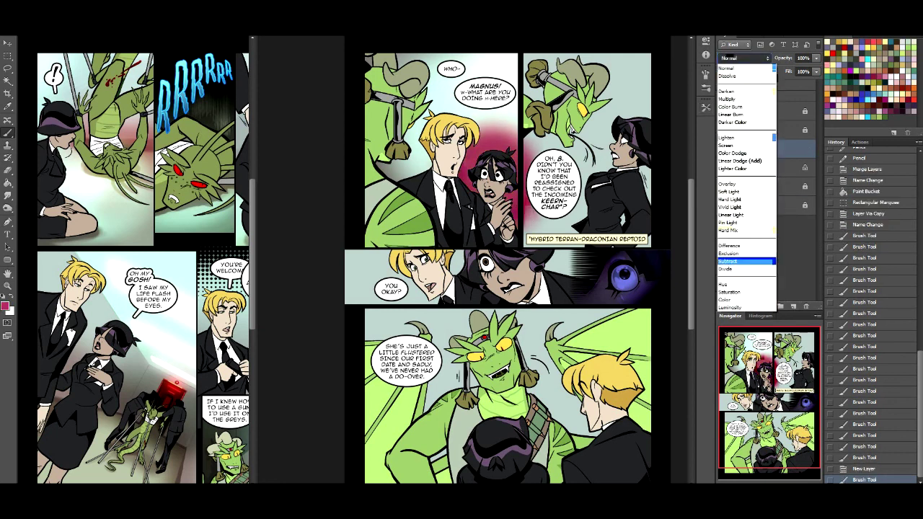
pyautogui.click(746, 308)
pyautogui.press('Up')
pyautogui.press('Up')
pyautogui.press('Up')
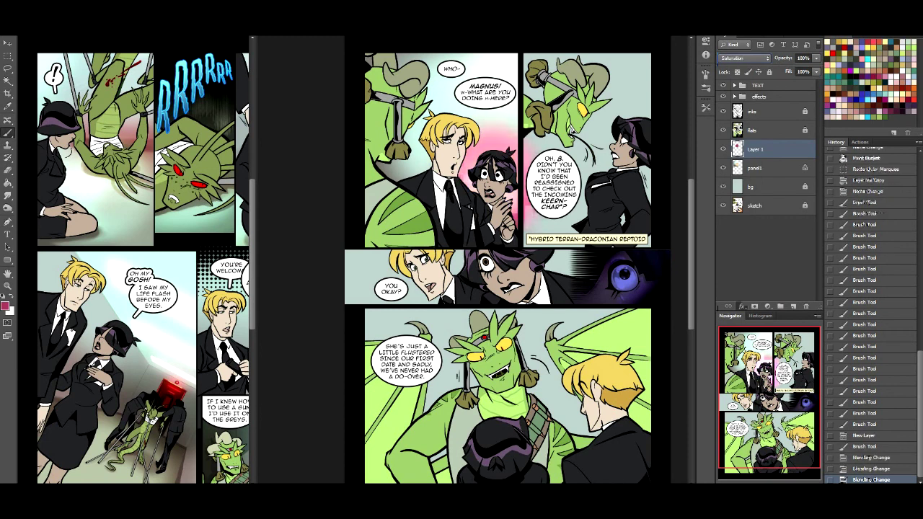
pyautogui.press('Up')
pyautogui.press('Up')
pyautogui.press('Up')
pyautogui.press('Up')
pyautogui.press('Up')
pyautogui.press('Up')
pyautogui.press('Up')
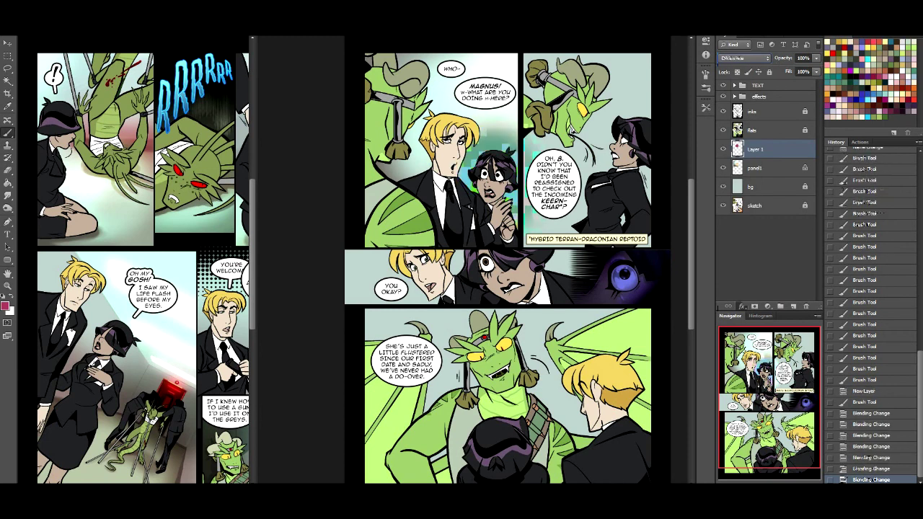
pyautogui.press('Up')
pyautogui.press('Up')
pyautogui.press('Up')
pyautogui.press('Up')
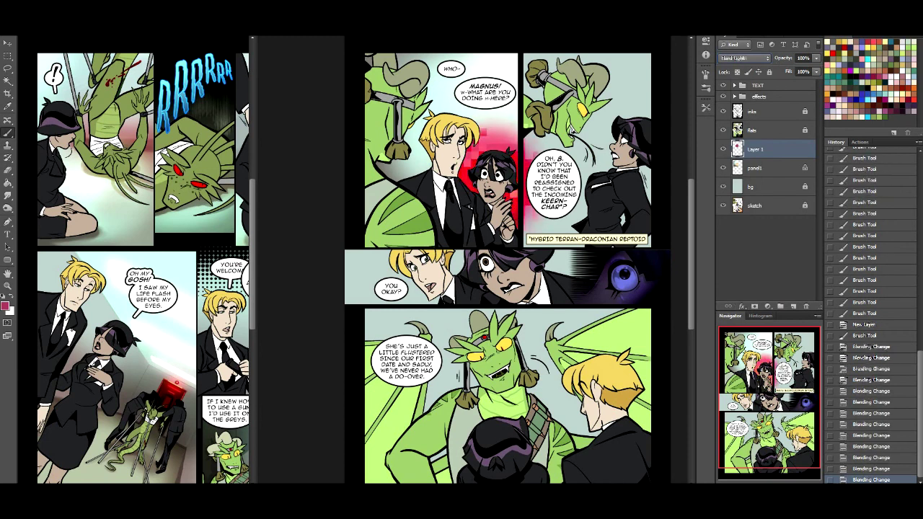
# Set the glow layer's blending mode to Overlay and clip the layer to panel1.
pyautogui.click(745, 58)
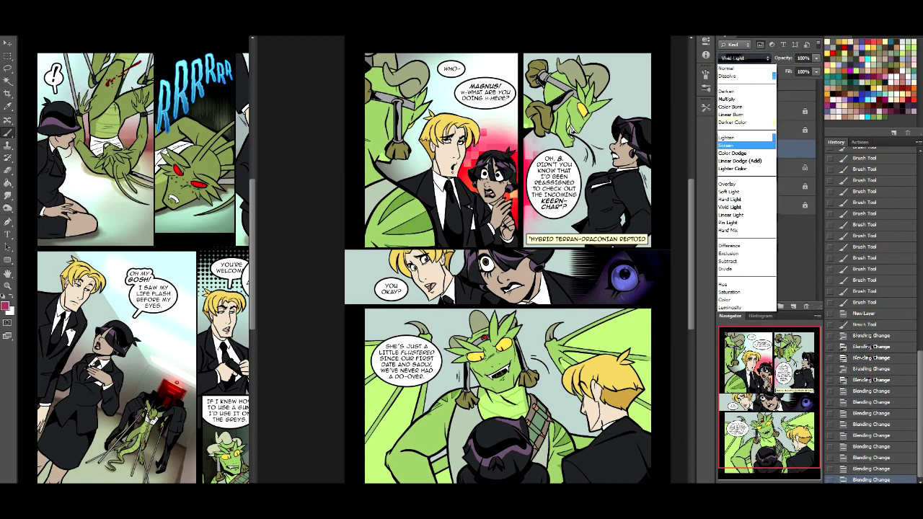
pyautogui.click(744, 180)
pyautogui.rightClick(765, 148)
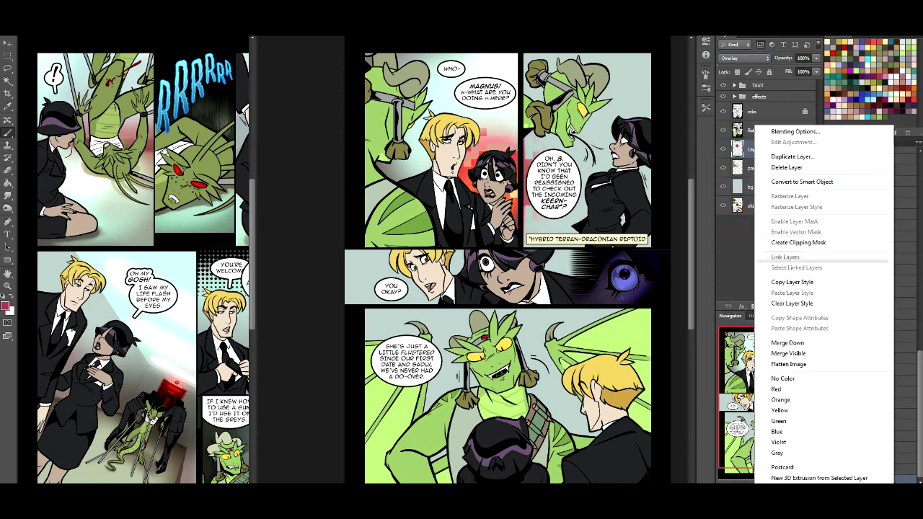
pyautogui.click(786, 241)
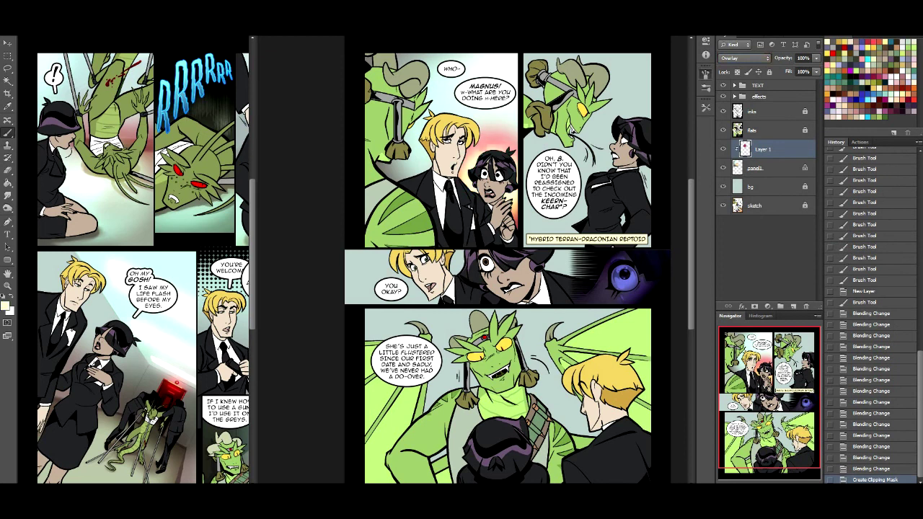
# Brush pale cream over the glow behind the dark-haired woman and teal into the first panel's upper-left background on the clipped layer.
pyautogui.moveTo(473, 167); pyautogui.dragTo(500, 147)
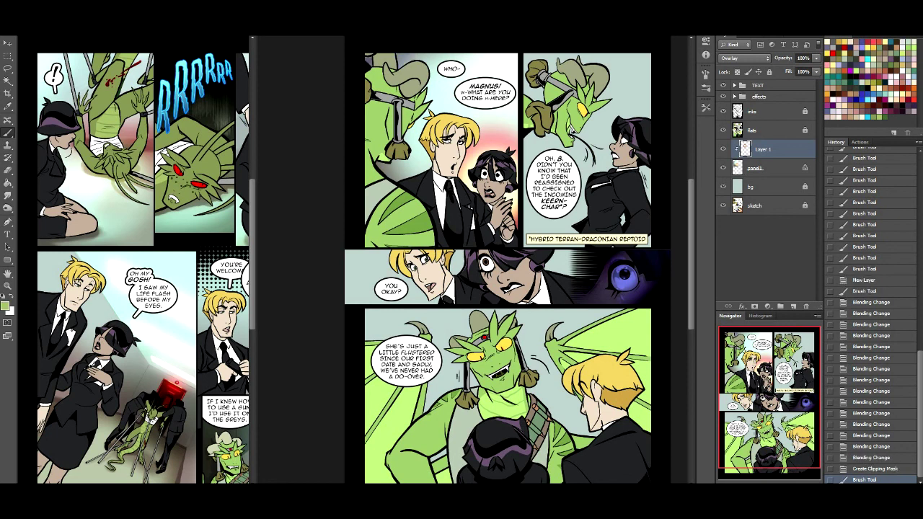
pyautogui.click(839, 76)
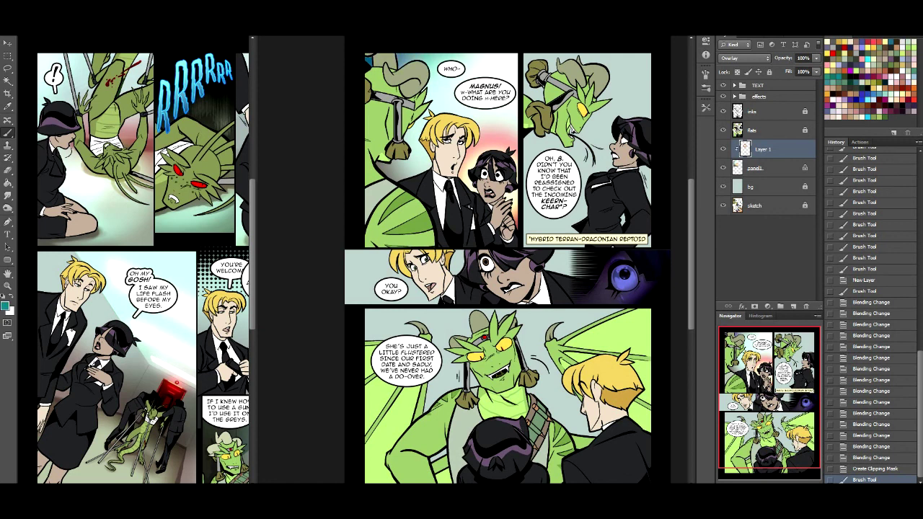
pyautogui.moveTo(430, 61); pyautogui.dragTo(375, 64)
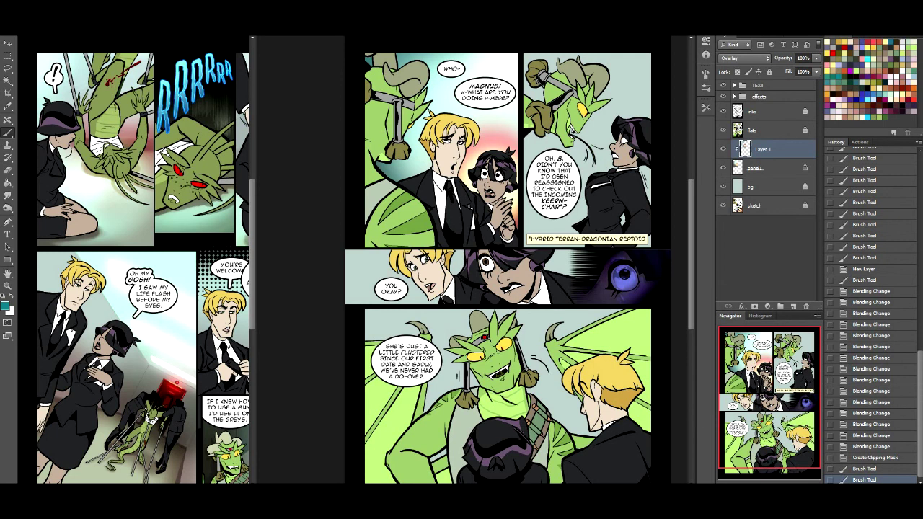
# Choose an enlarged 95 px textured brush tip, add a new layer above the clipped glow layer, and switch the painting colour to white.
pyautogui.click(32, 21)
pyautogui.scroll(-10, 69, 238)
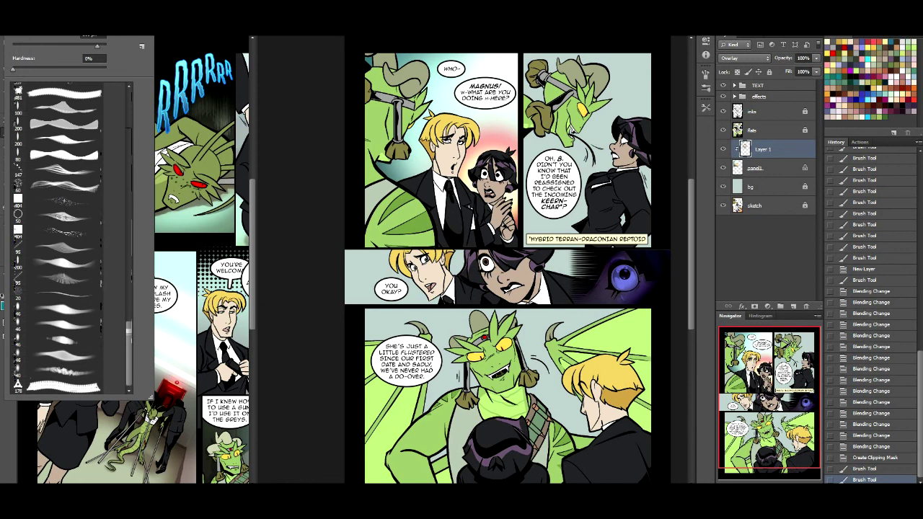
pyautogui.click(58, 278)
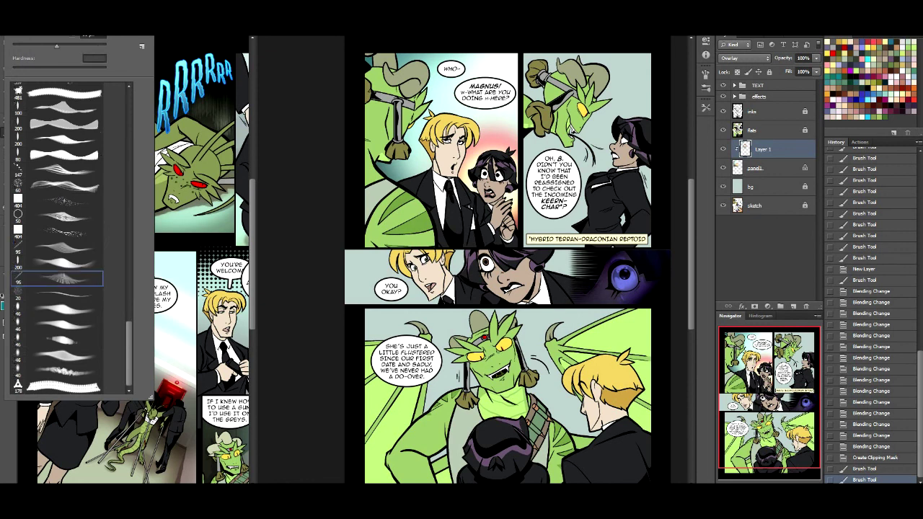
pyautogui.moveTo(56, 46); pyautogui.dragTo(94, 45)
pyautogui.press('Return')
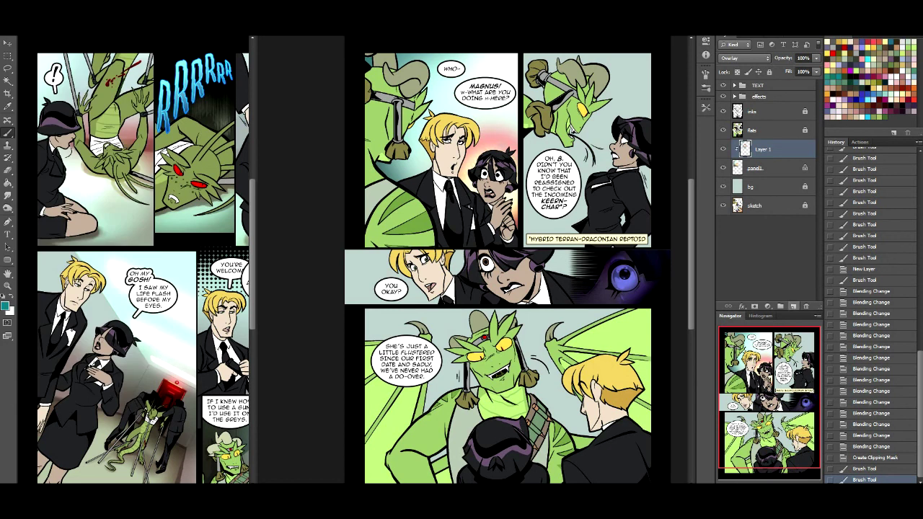
pyautogui.click(793, 306)
pyautogui.press('x')
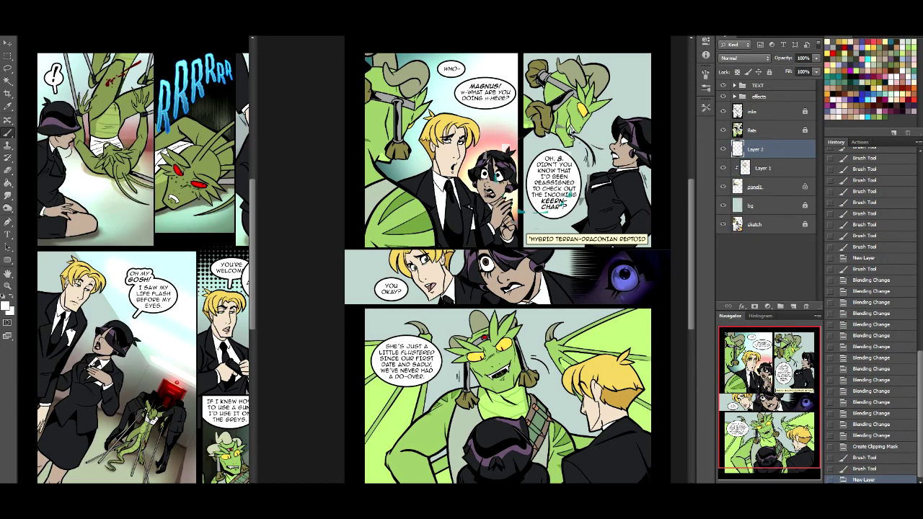
# Try white textured brush strokes behind the dark-haired woman in the first panel, and undo them.
pyautogui.moveTo(498, 121); pyautogui.dragTo(505, 155)
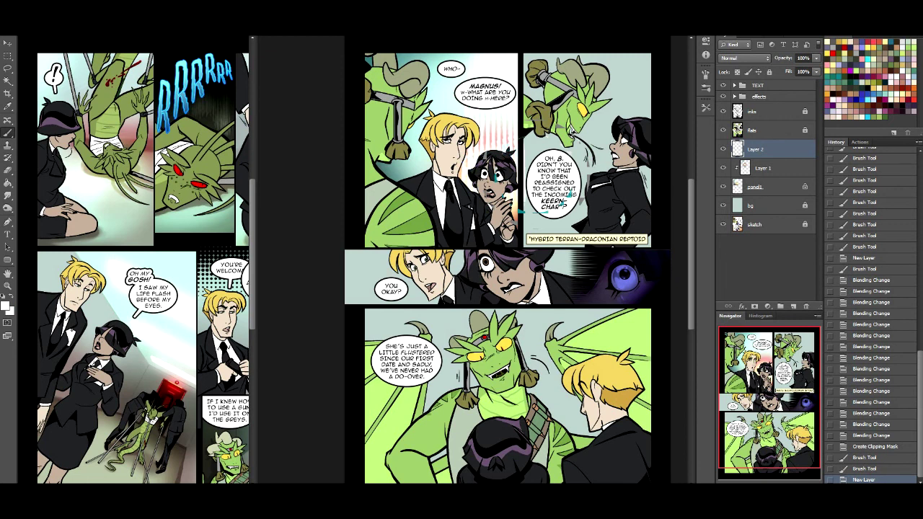
pyautogui.hotkey('ctrl', 'z')
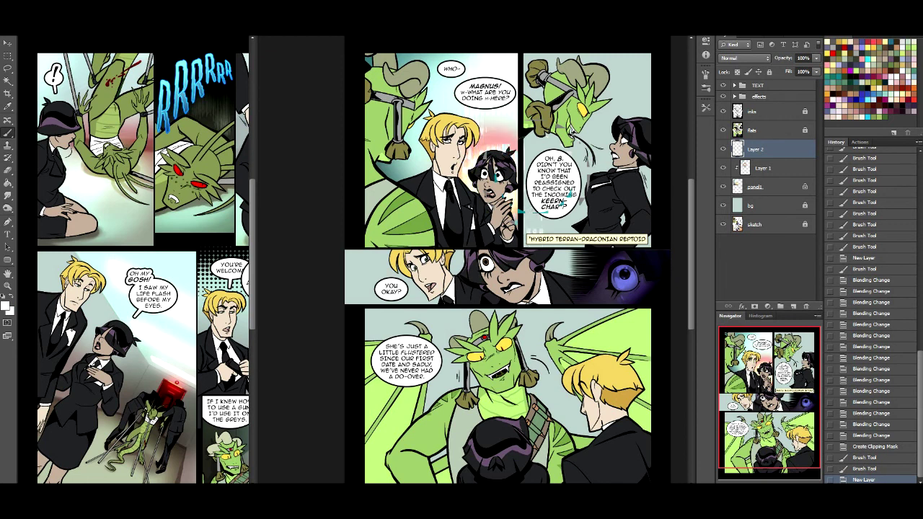
pyautogui.hotkey('ctrl', 'z')
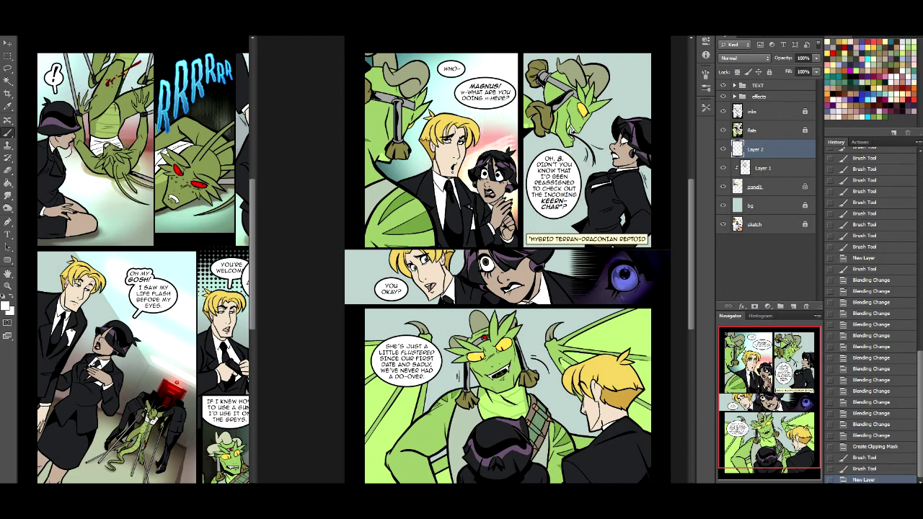
pyautogui.hotkey('ctrl', 'z')
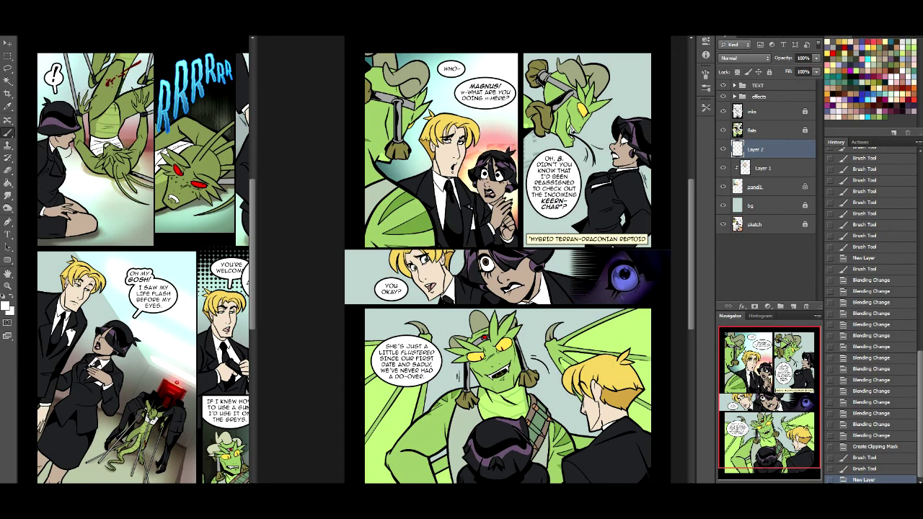
# Try another textured brush tip for white strokes behind the dark-haired woman, and undo the result.
pyautogui.click(33, 31)
pyautogui.click(58, 202)
pyautogui.moveTo(504, 136)
pyautogui.mouseDown()
pyautogui.moveTo(470, 154)
pyautogui.moveTo(515, 144)
pyautogui.moveTo(469, 160)
pyautogui.mouseUp()
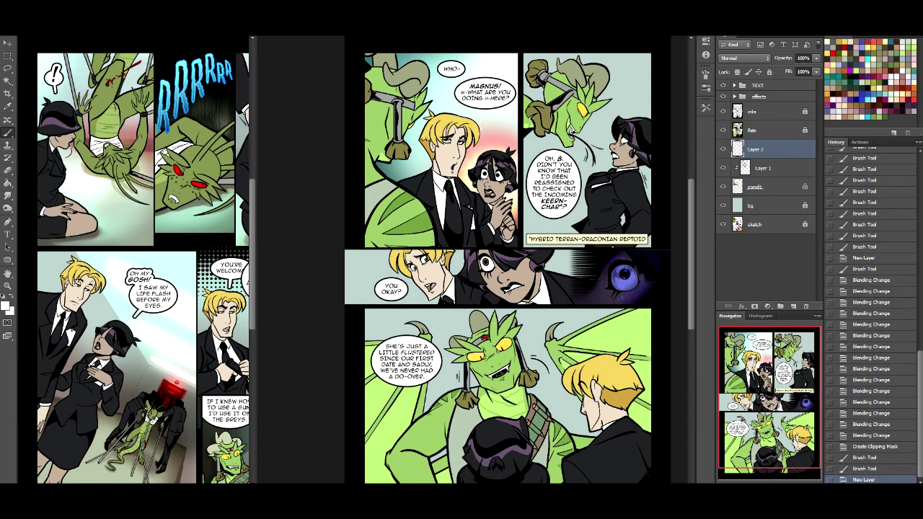
pyautogui.moveTo(483, 124)
pyautogui.mouseDown()
pyautogui.moveTo(511, 129)
pyautogui.moveTo(473, 153)
pyautogui.mouseUp()
pyautogui.hotkey('ctrl', 'z')
# Try textured eraser tips on the clipped glow layer behind the dark-haired woman, and undo the test mark.
pyautogui.hotkey('alt', '[')
pyautogui.press('e')
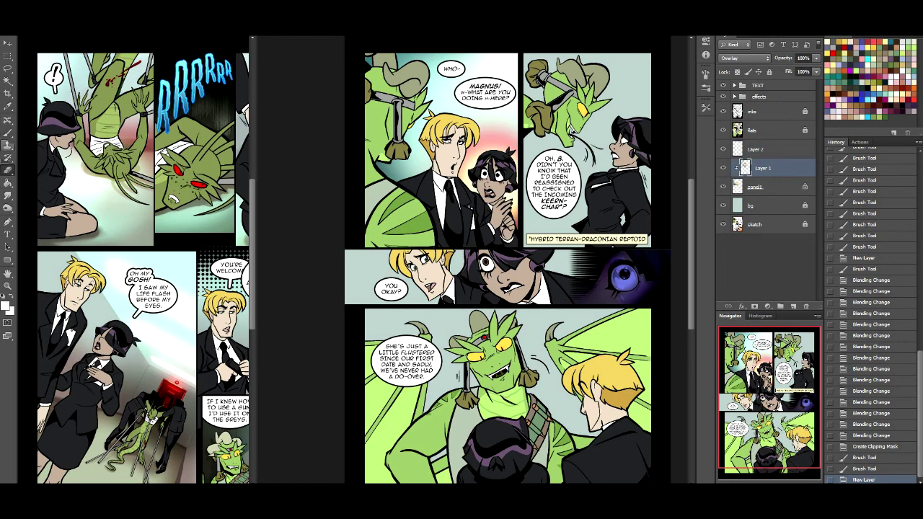
pyautogui.rightClick(14, 40)
pyautogui.scroll(5, 69, 238)
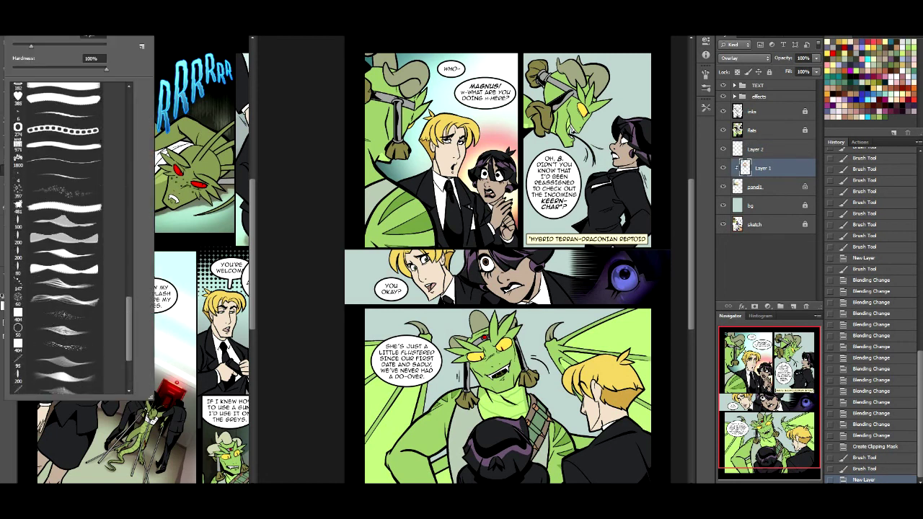
pyautogui.click(58, 240)
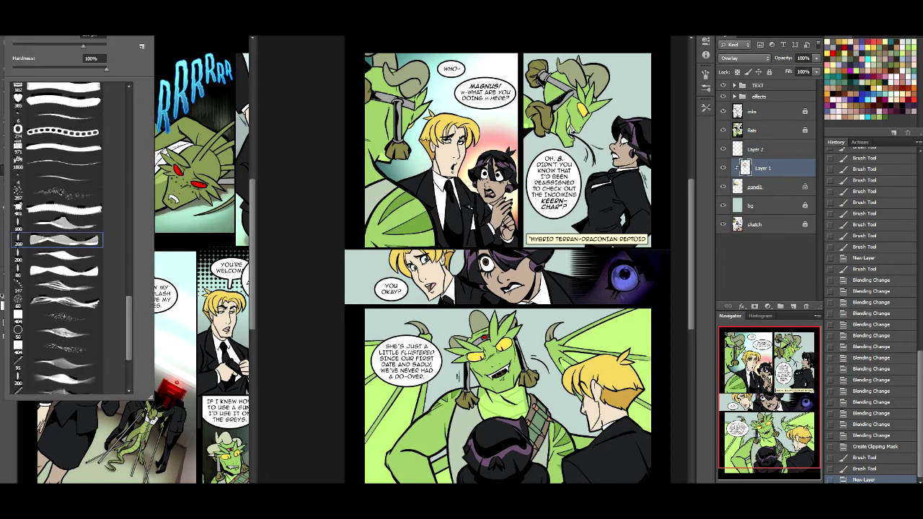
pyautogui.press('Return')
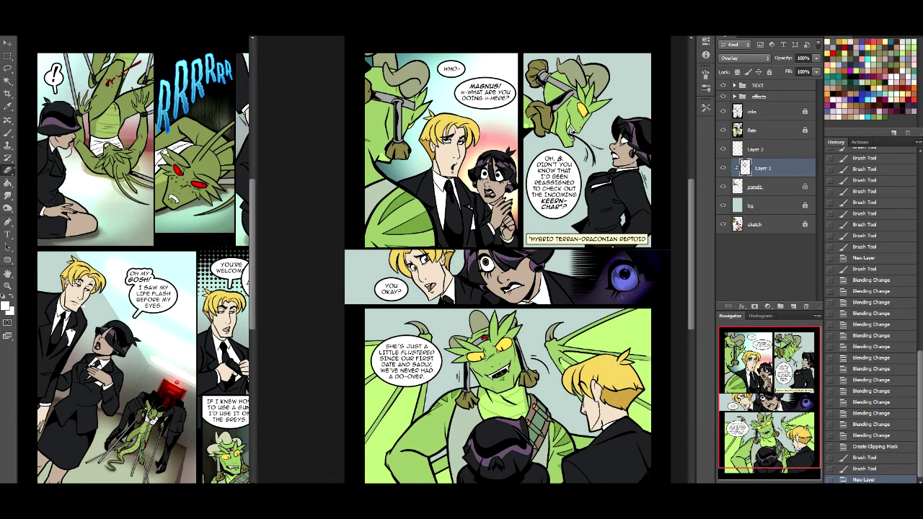
pyautogui.rightClick(14, 39)
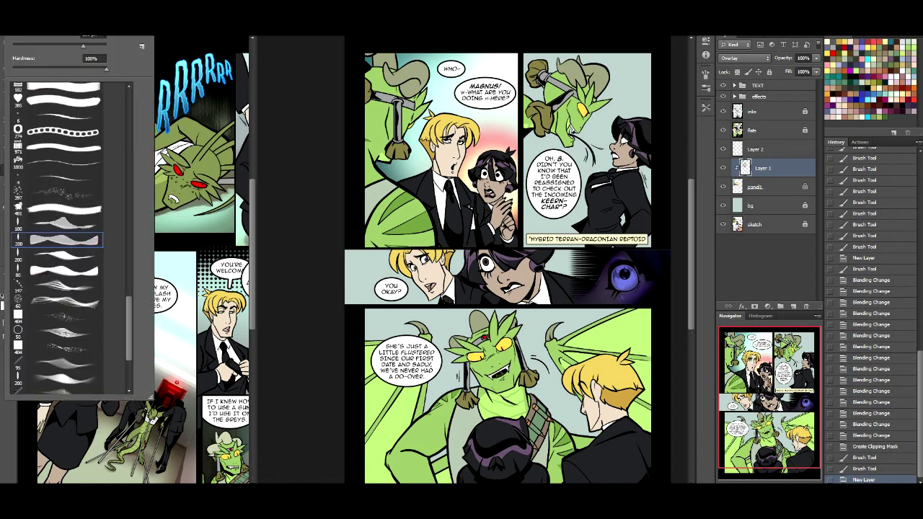
pyautogui.scroll(2, 72, 238)
pyautogui.click(58, 256)
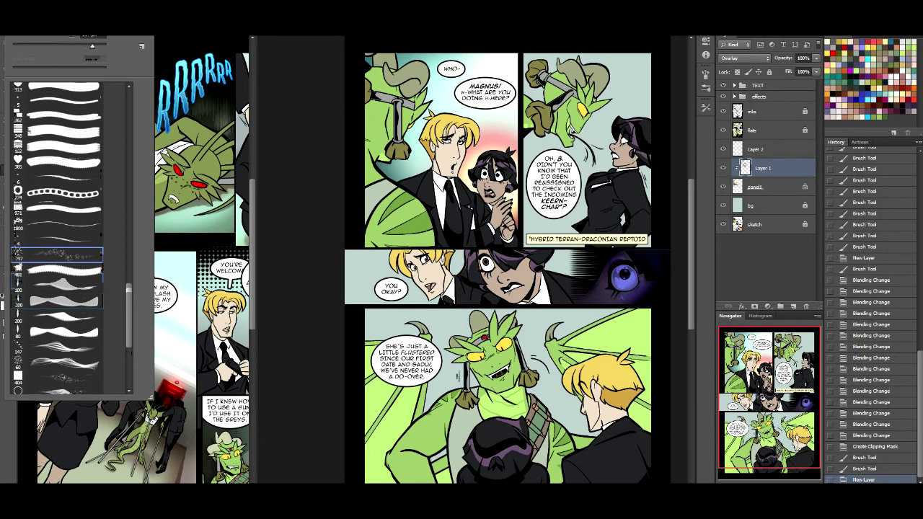
pyautogui.press('Return')
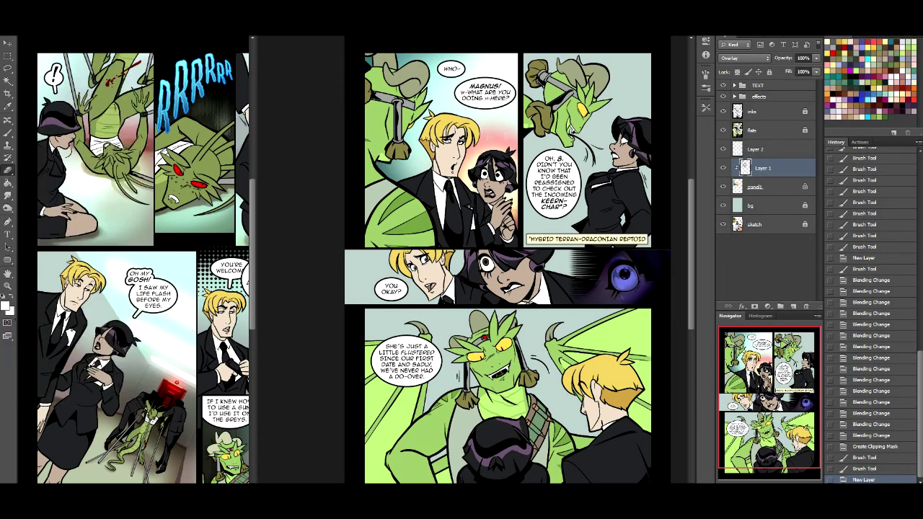
pyautogui.click(468, 165)
pyautogui.hotkey('ctrl', 'z')
# Erase rays out of the glow around the dark-haired woman with an enlarged 19 px hard round eraser tip.
pyautogui.scroll(10, 58, 238)
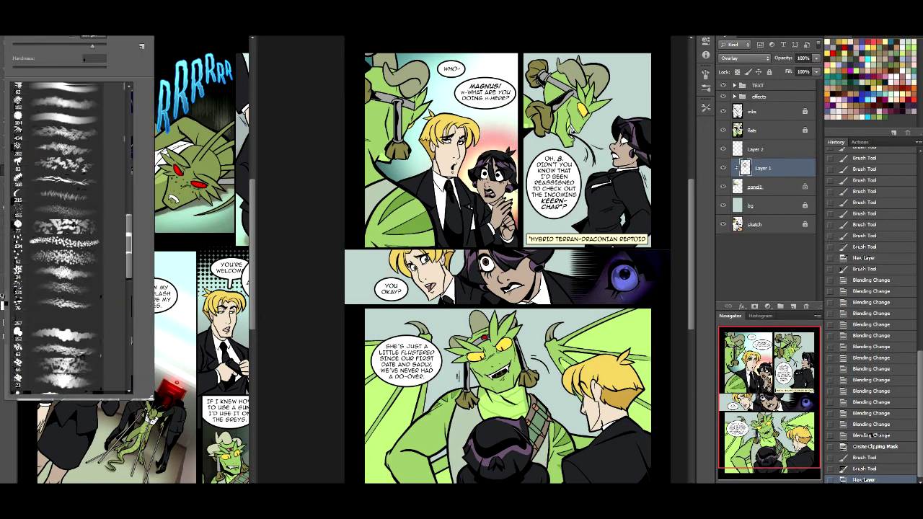
pyautogui.scroll(5, 68, 241)
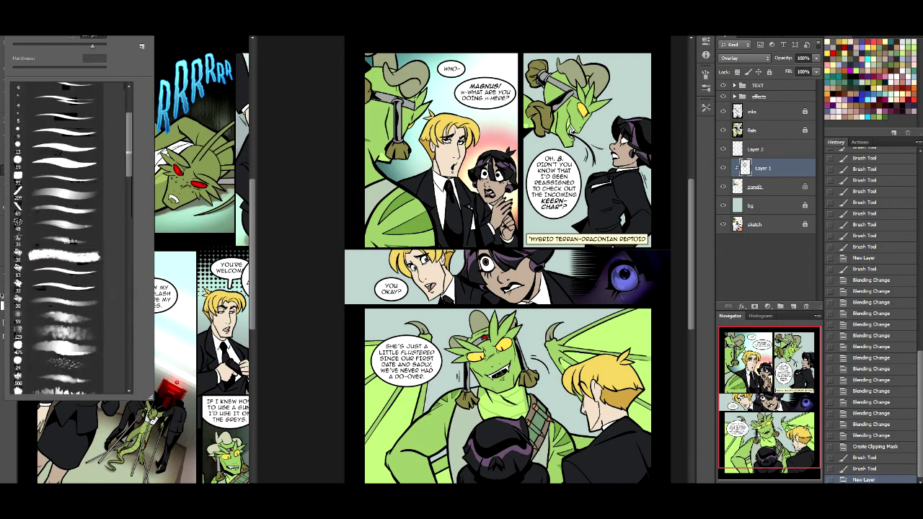
pyautogui.click(69, 245)
pyautogui.press(']')
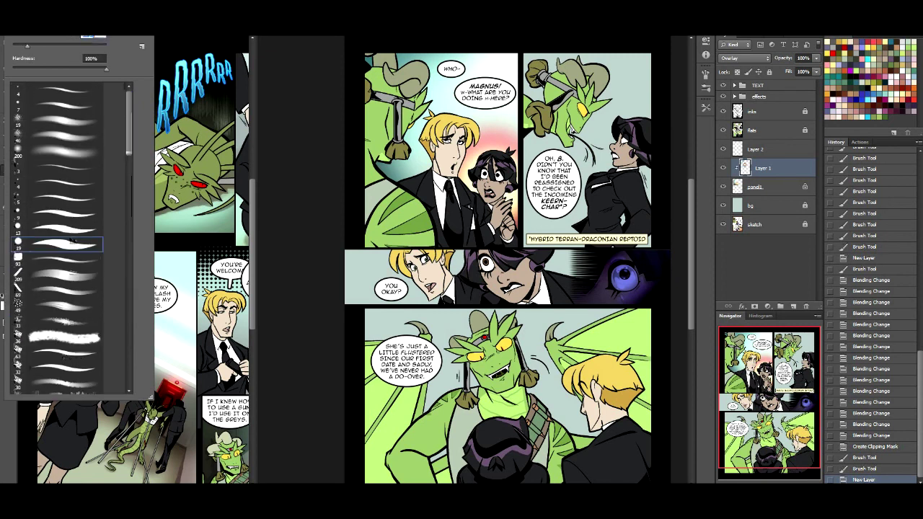
pyautogui.press('Return')
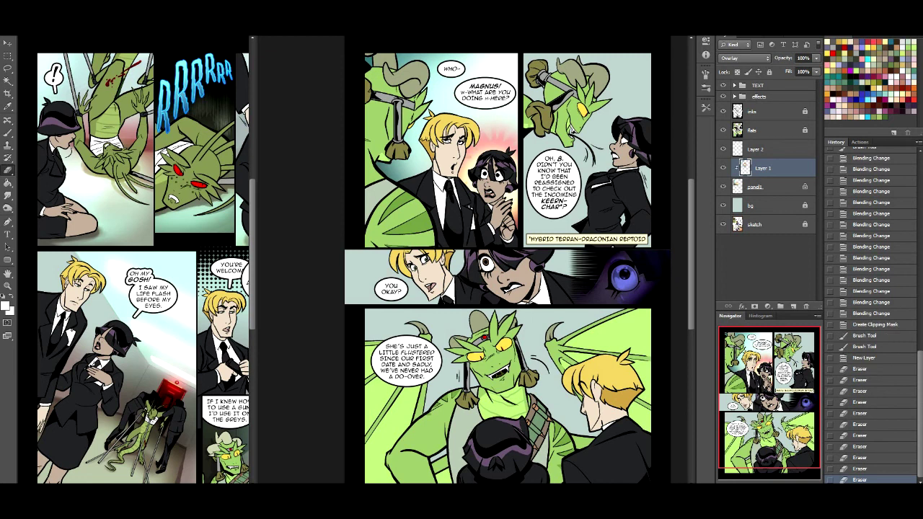
# Try adjusting the glow layer's fill, and revert the document to the history state just after the latest new layer.
pyautogui.click(817, 72)
pyautogui.moveTo(815, 83)
pyautogui.mouseDown()
pyautogui.moveTo(799, 83)
pyautogui.moveTo(816, 83)
pyautogui.mouseUp()
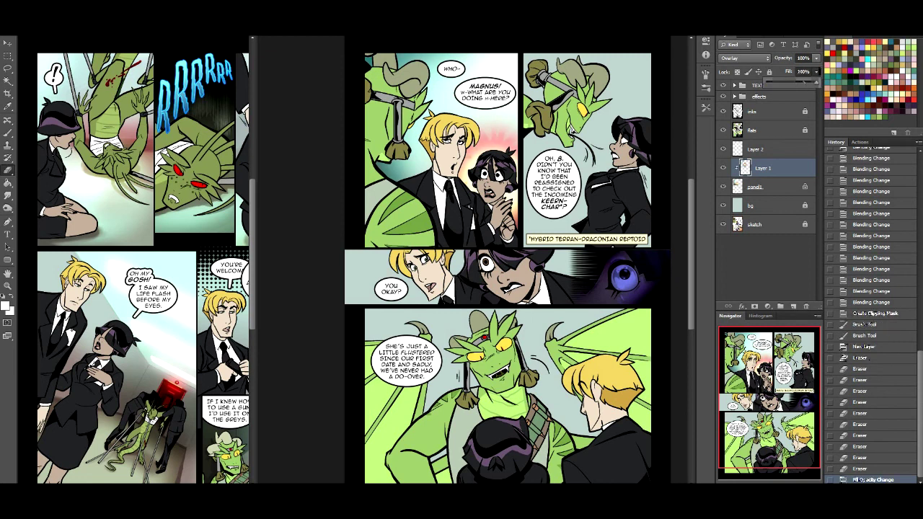
pyautogui.click(864, 346)
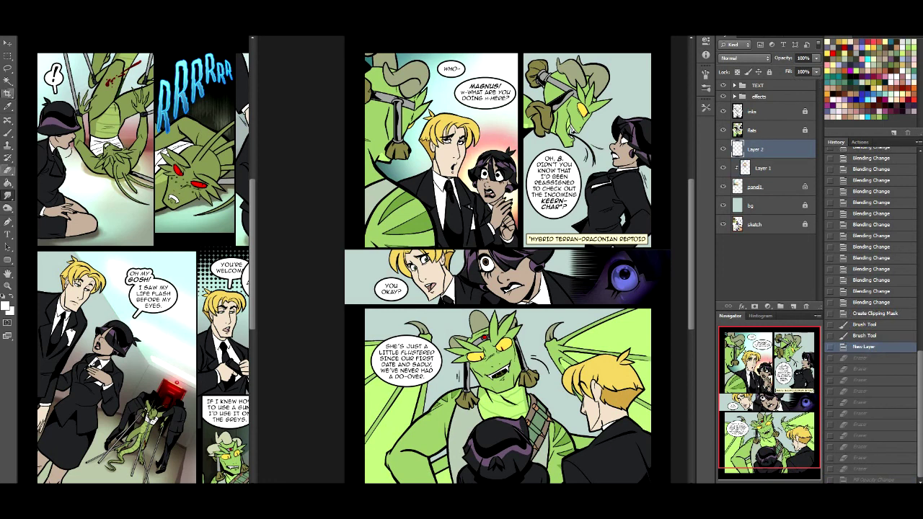
# Give the Smudge tool an enlarged 19 px hard round tip at 100% hardness for working on the glow behind the woman.
pyautogui.click(25, 31)
pyautogui.click(58, 245)
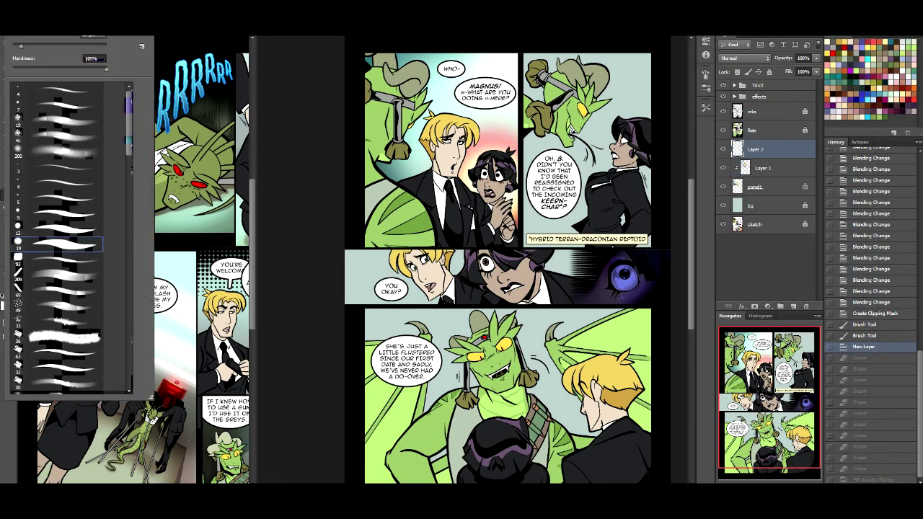
pyautogui.press(']')
pyautogui.press(']')
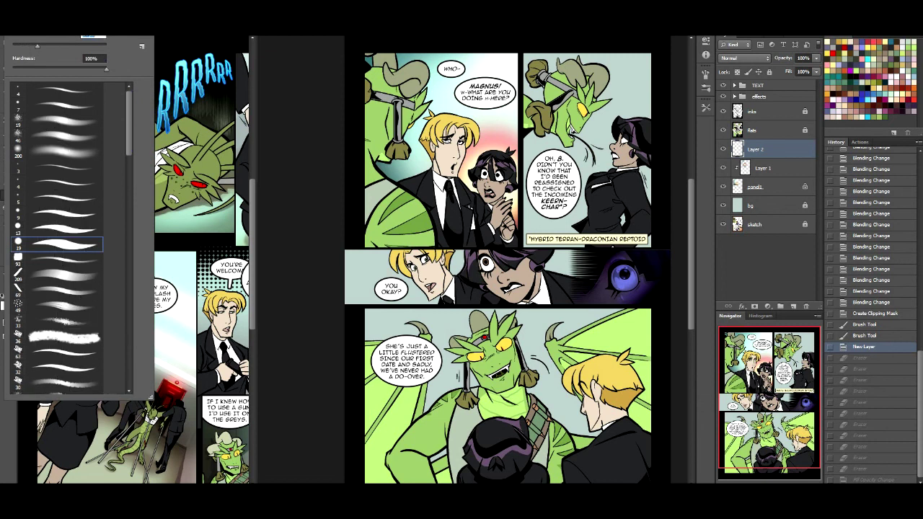
pyautogui.press('Return')
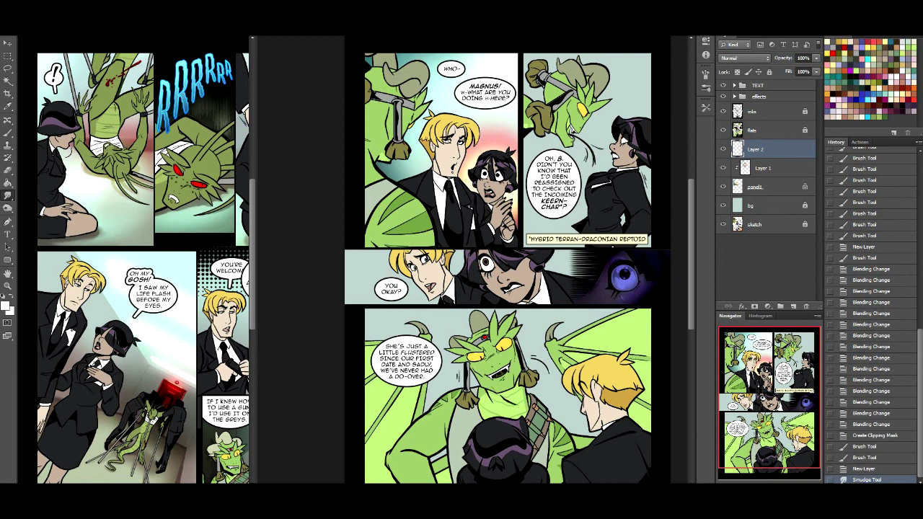
# Delete the topmost new layer and merge the clipped Overlay glow layer into the panel background layer beneath it.
pyautogui.rightClick(755, 150)
pyautogui.press('Escape')
pyautogui.moveTo(755, 150)
pyautogui.mouseDown()
pyautogui.moveTo(753, 207)
pyautogui.moveTo(819, 303)
pyautogui.moveTo(806, 307)
pyautogui.mouseUp()
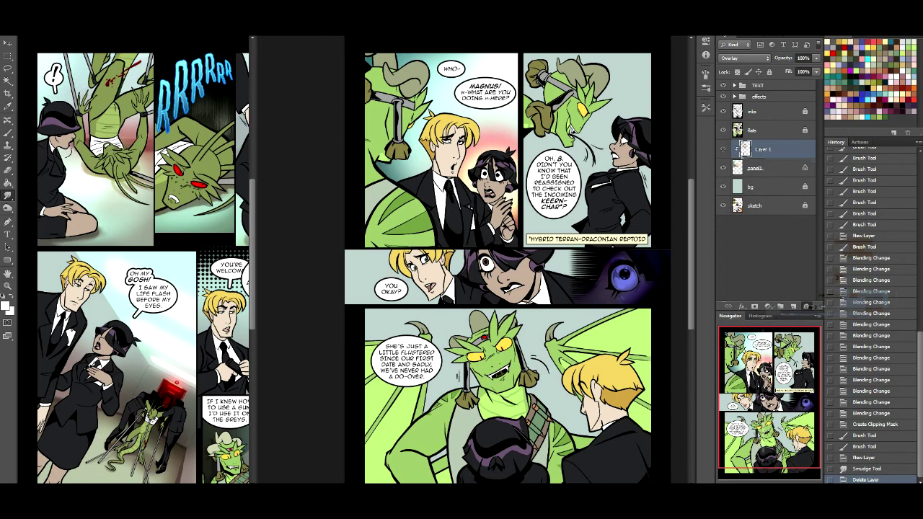
pyautogui.click(865, 469)
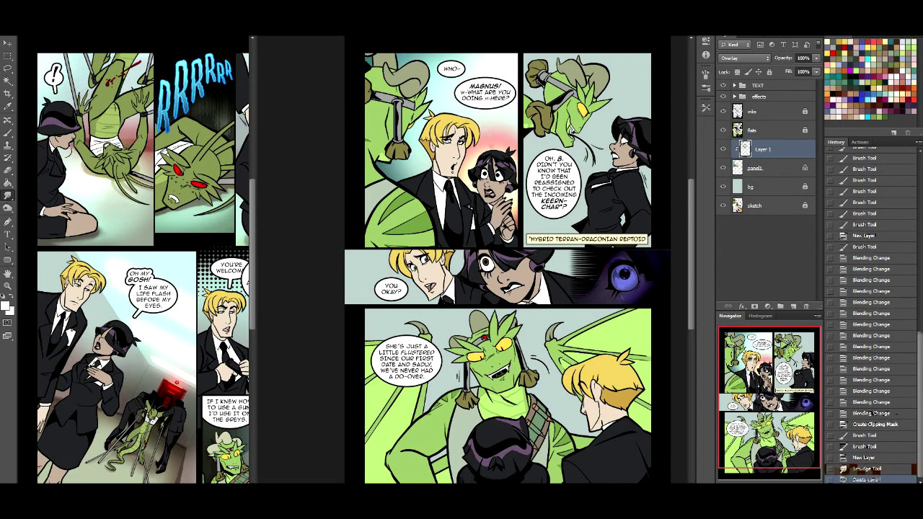
pyautogui.hotkey('ctrl', 'e')
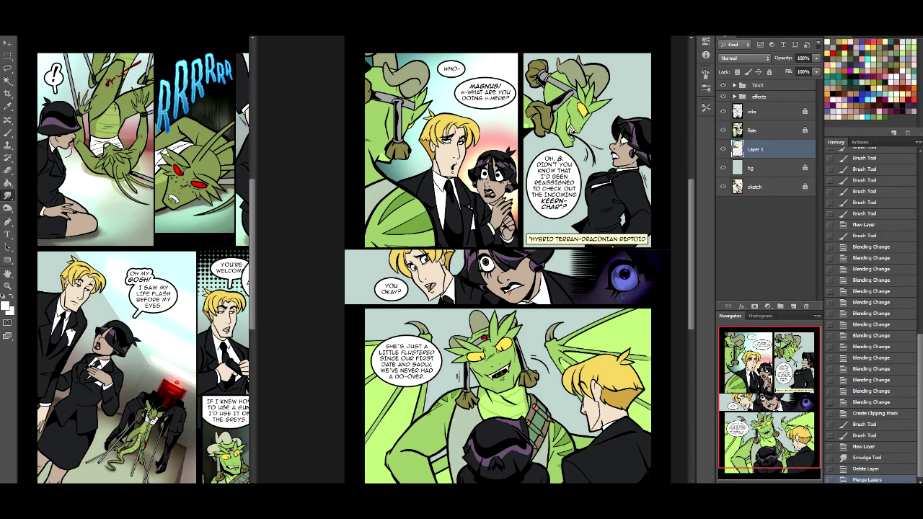
# Lasso the glow area around the blond man and the dark-haired woman, and copy it to a new layer.
pyautogui.press('l')
pyautogui.moveTo(530, 85)
pyautogui.mouseDown()
pyautogui.moveTo(441, 115)
pyautogui.moveTo(462, 251)
pyautogui.moveTo(569, 188)
pyautogui.moveTo(563, 115)
pyautogui.mouseUp()
pyautogui.rightClick(492, 156)
pyautogui.click(527, 236)
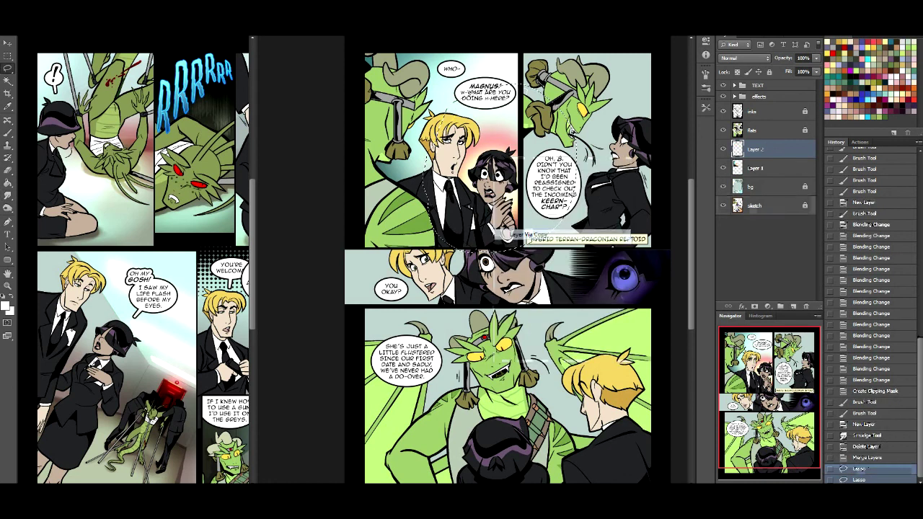
# Open the Filter Gallery on the copied glow and preview the Dark Strokes and Ink Outlines filters.
pyautogui.hotkey('alt', 't')
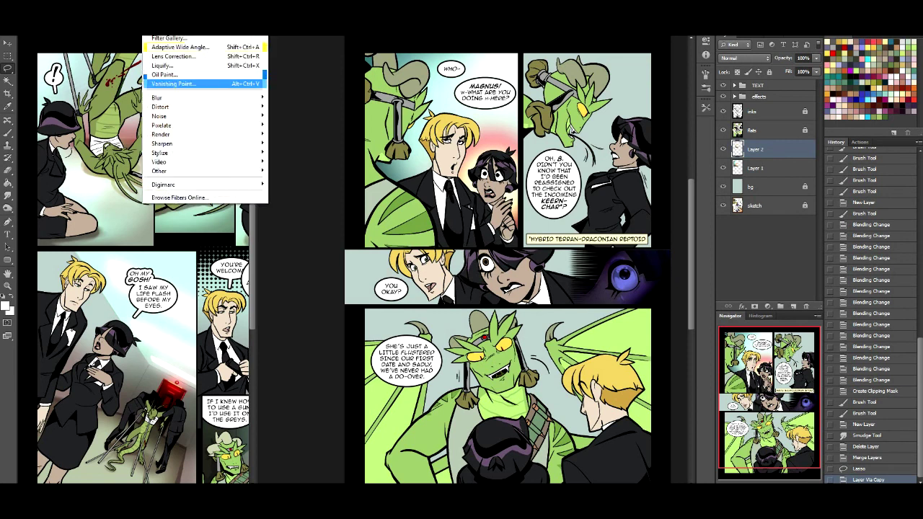
pyautogui.press('Return')
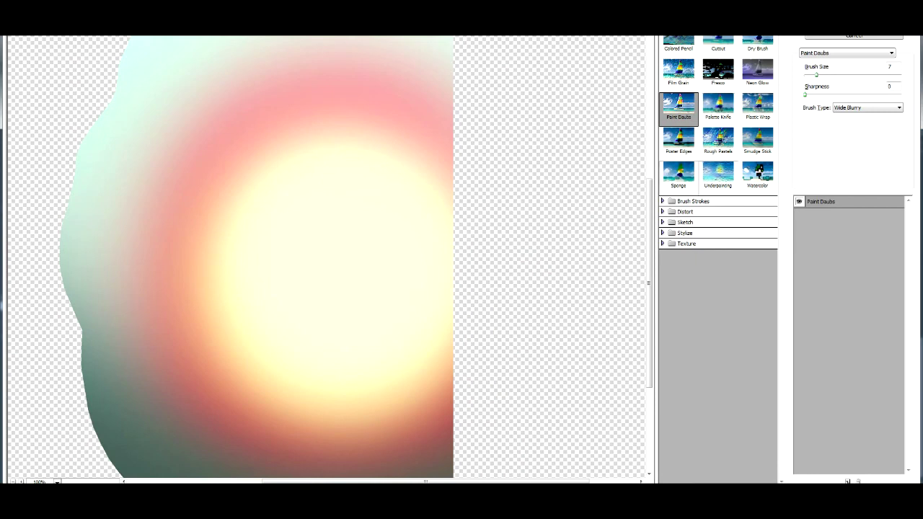
pyautogui.click(693, 201)
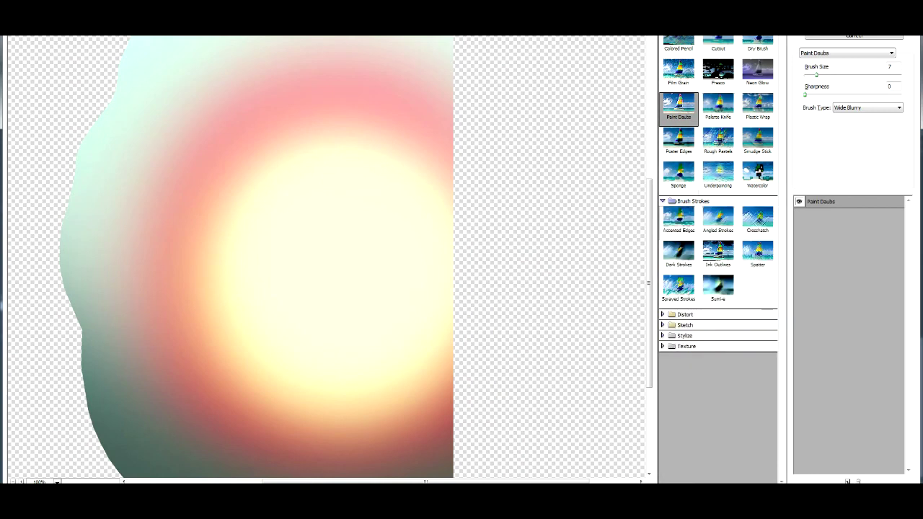
pyautogui.click(678, 252)
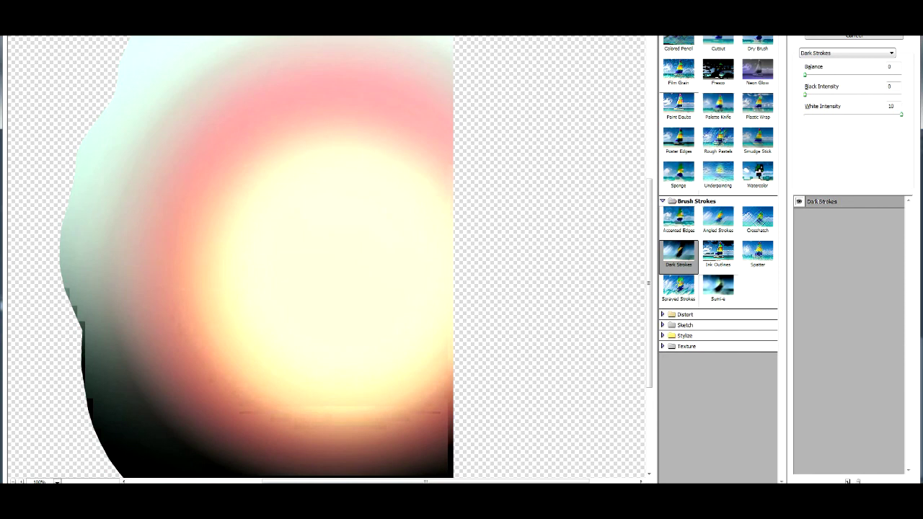
pyautogui.click(718, 252)
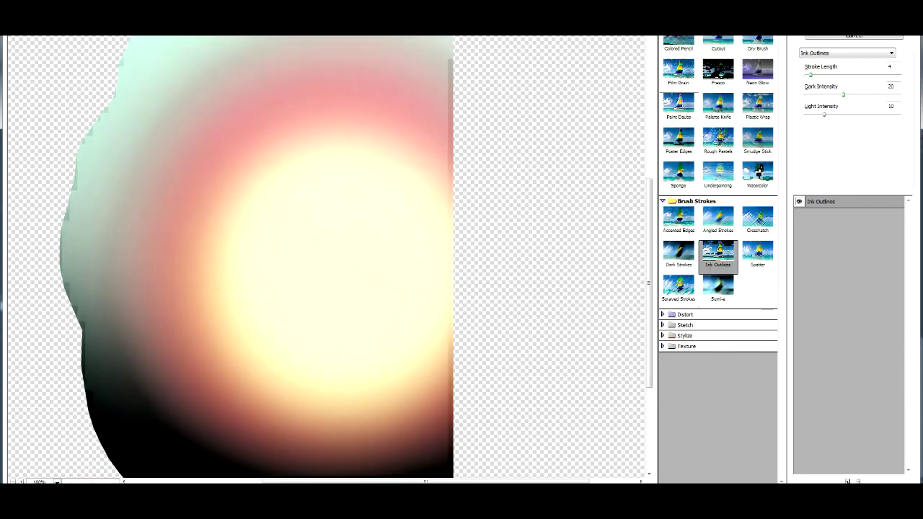
# Try Ink Outlines on the glow with stroke length 20, dark intensity 50 and light intensity 50.
pyautogui.moveTo(810, 74); pyautogui.dragTo(867, 75)
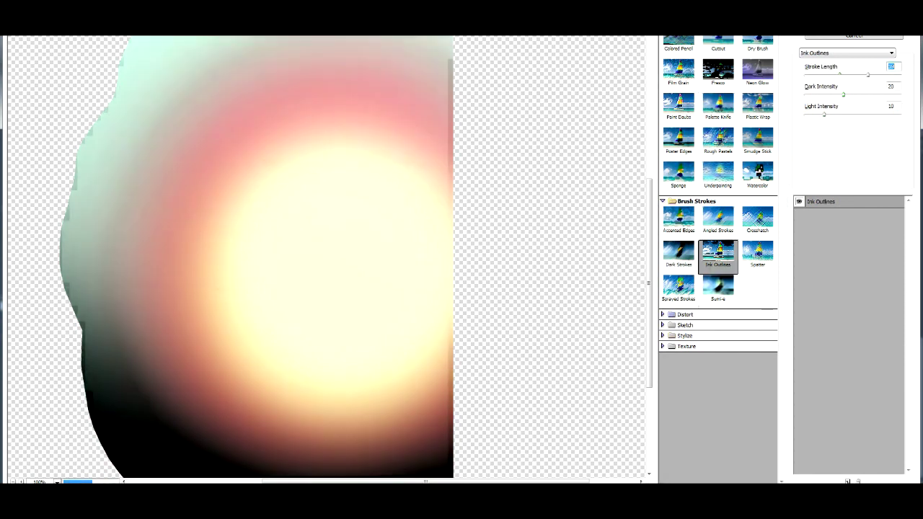
pyautogui.click(826, 114)
pyautogui.write('50')
pyautogui.hotkey('shift', 'Tab')
pyautogui.write('50')
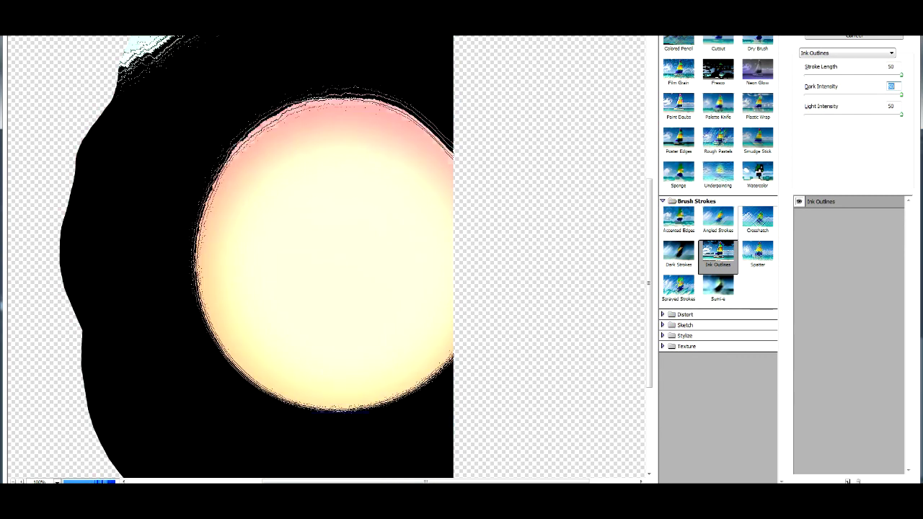
pyautogui.hotkey('shift', 'Tab')
# Browse the remaining filter groups and preview the Craquelure, Grain, Mosaic Tiles, Patchwork and Stained Glass textures on the glow.
pyautogui.click(672, 314)
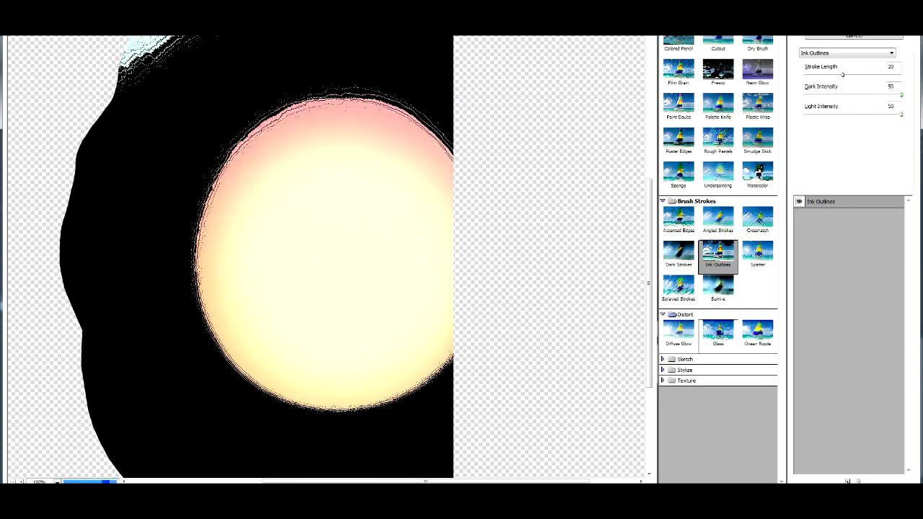
pyautogui.click(672, 359)
pyautogui.scroll(-1, 717, 288)
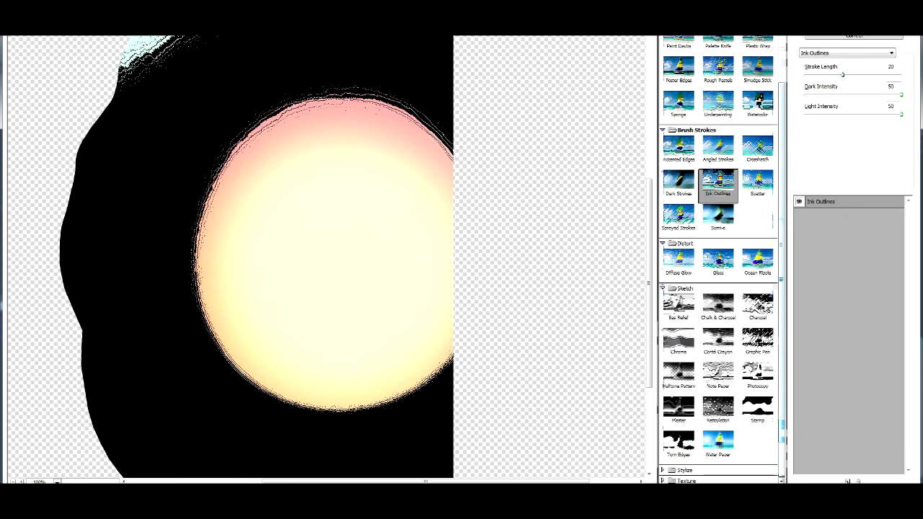
pyautogui.click(672, 470)
pyautogui.scroll(-1, 717, 288)
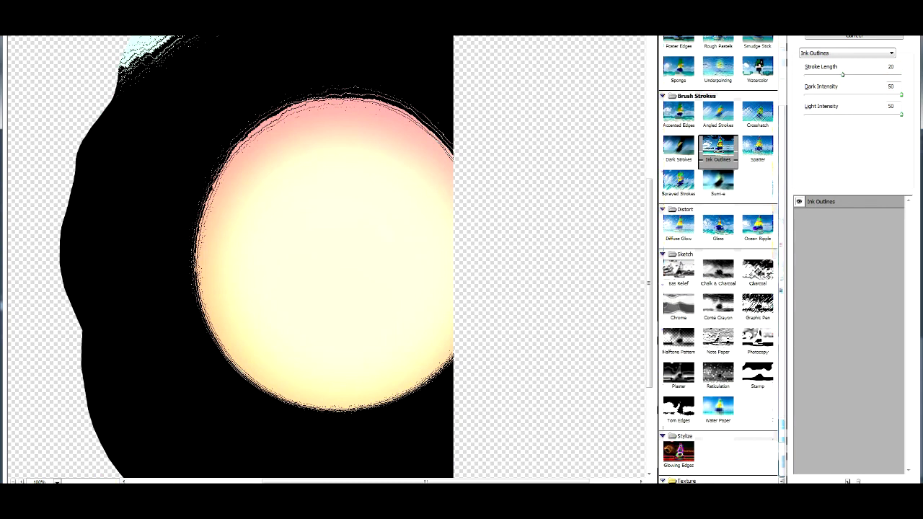
pyautogui.click(672, 481)
pyautogui.scroll(-1, 717, 289)
pyautogui.click(678, 429)
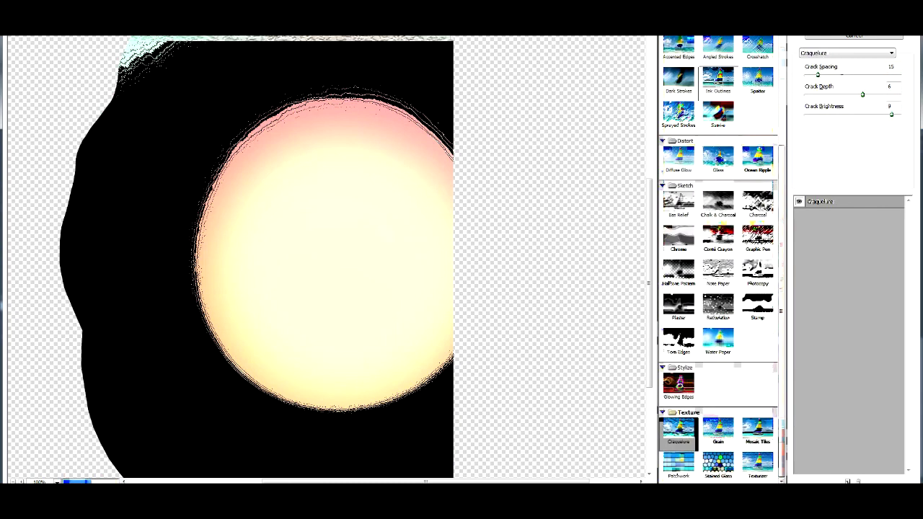
pyautogui.click(717, 431)
pyautogui.click(757, 430)
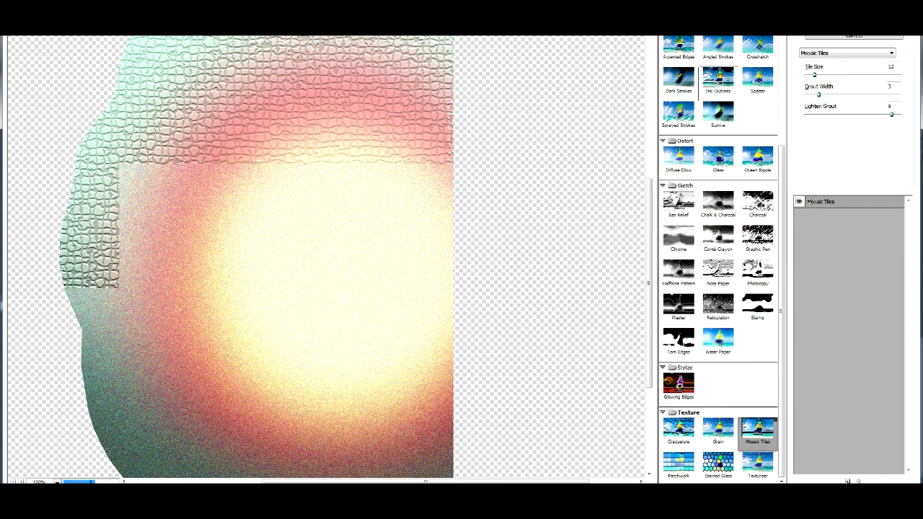
pyautogui.click(678, 465)
pyautogui.click(717, 465)
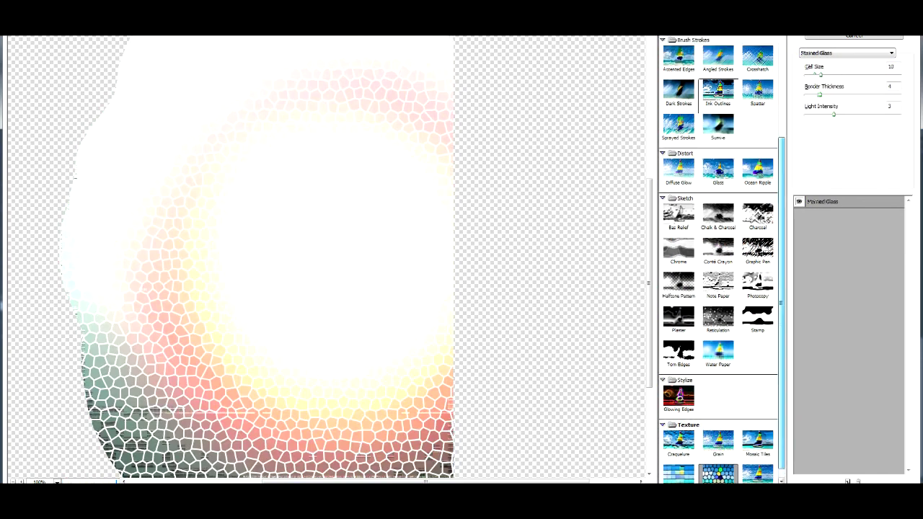
# Preview the artistic Dry Brush, Plastic Wrap and Paint Daubs filters on the glow.
pyautogui.scroll(3, 717, 260)
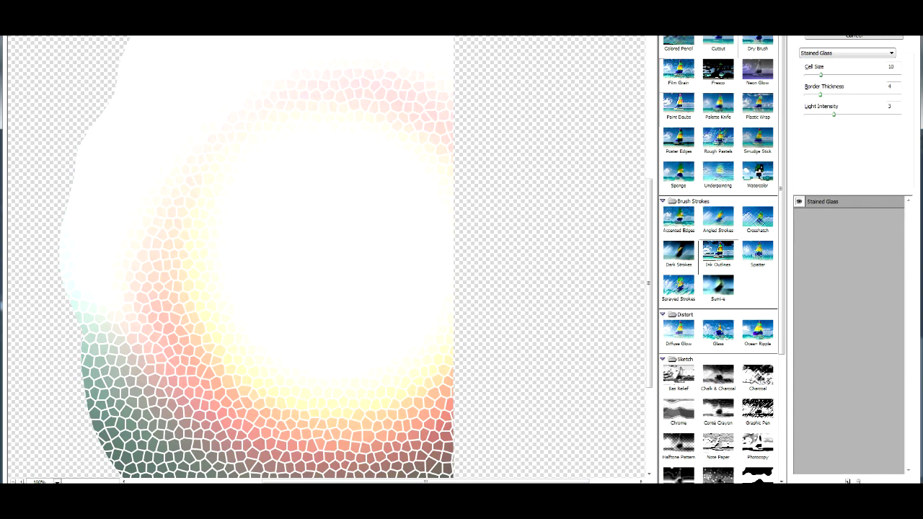
pyautogui.click(757, 42)
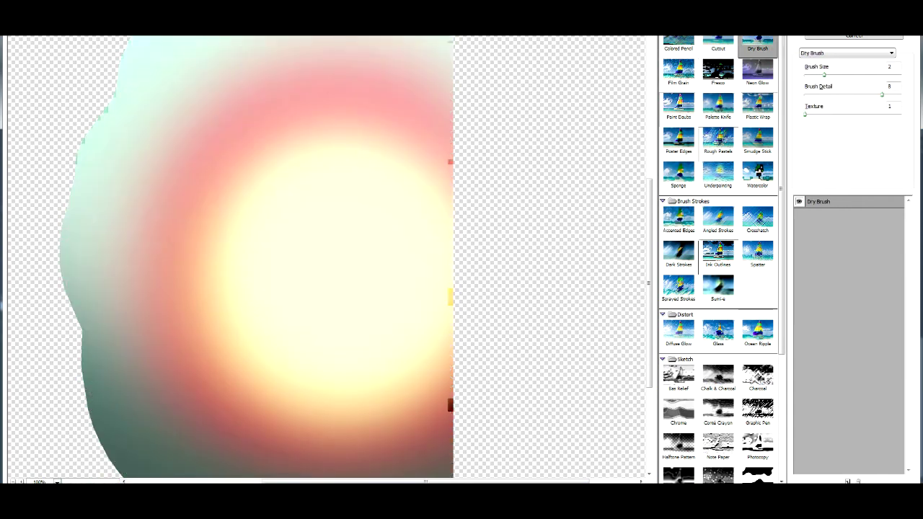
pyautogui.click(758, 106)
pyautogui.click(678, 106)
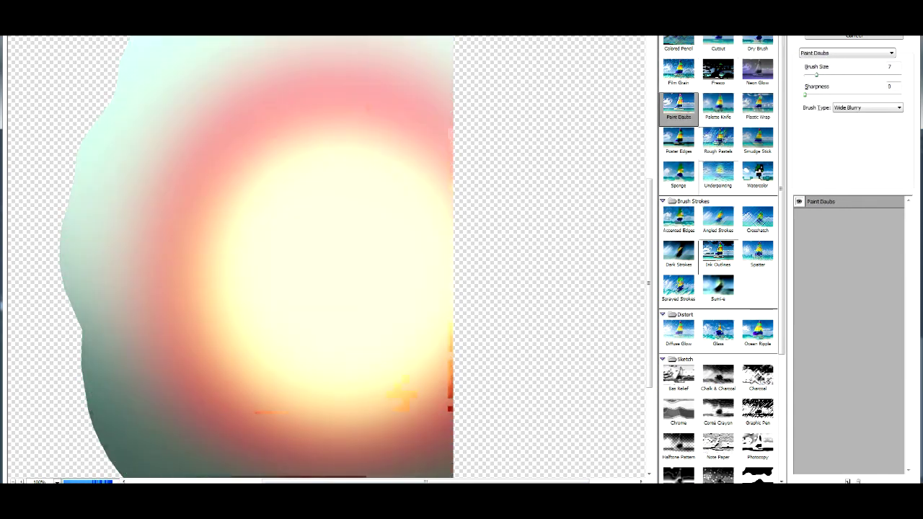
# Apply the Sponge filter to the copied glow with brush size 10, definition 25 and smoothness 15.
pyautogui.click(677, 173)
pyautogui.moveTo(828, 75); pyautogui.dragTo(901, 75)
pyautogui.moveTo(851, 95); pyautogui.dragTo(901, 94)
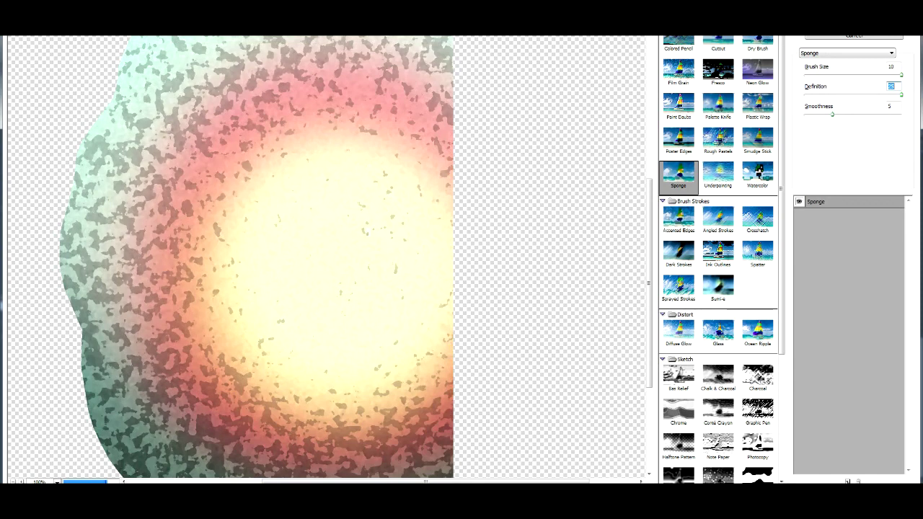
pyautogui.moveTo(833, 114); pyautogui.dragTo(901, 114)
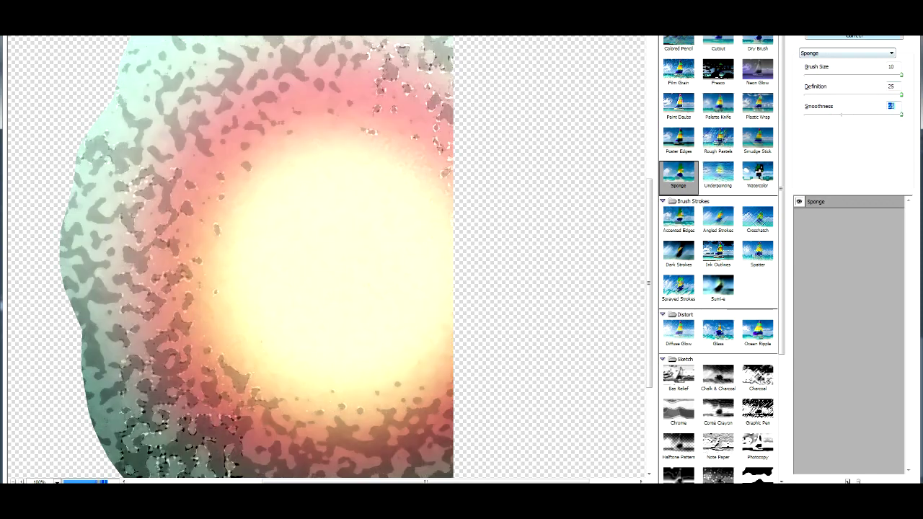
pyautogui.press('Return')
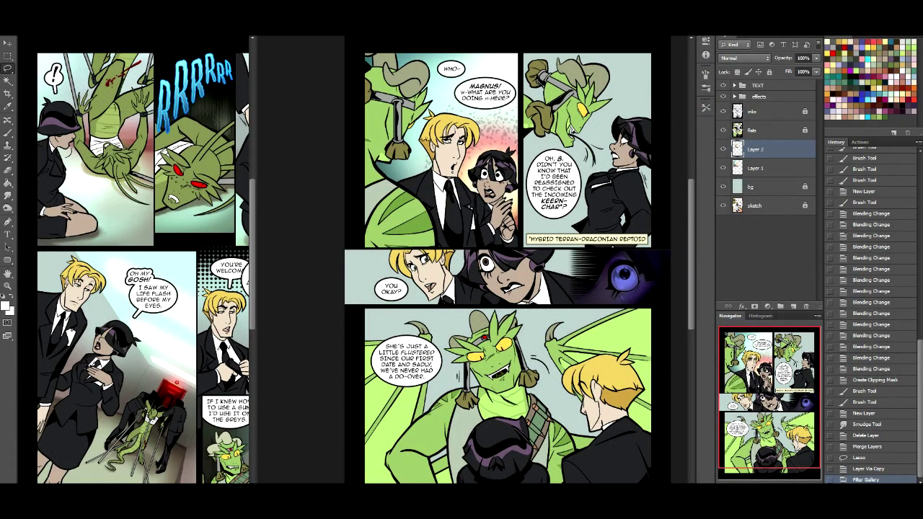
# Soften the edges of the sponge-textured glow using a soft 200 px eraser at 0% hardness, and lock the layer's transparent pixels.
pyautogui.press('e')
pyautogui.click(33, 22)
pyautogui.click(62, 152)
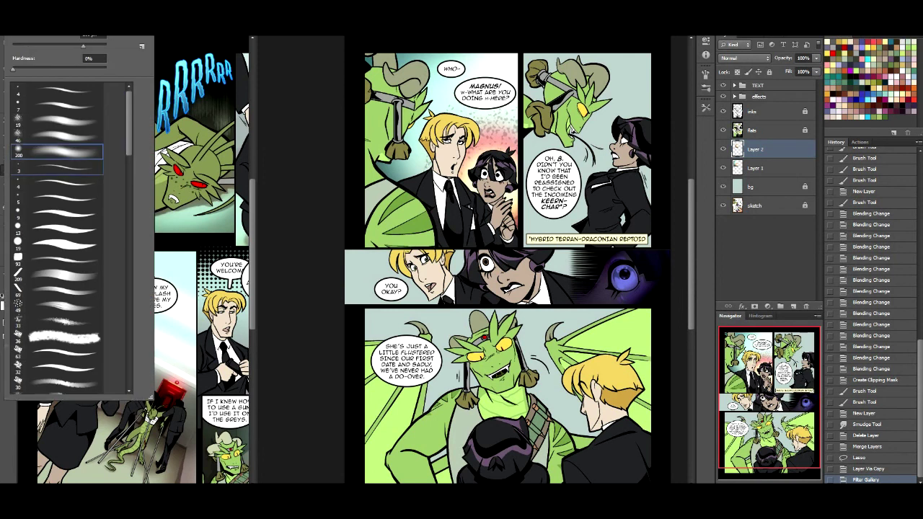
pyautogui.press('Return')
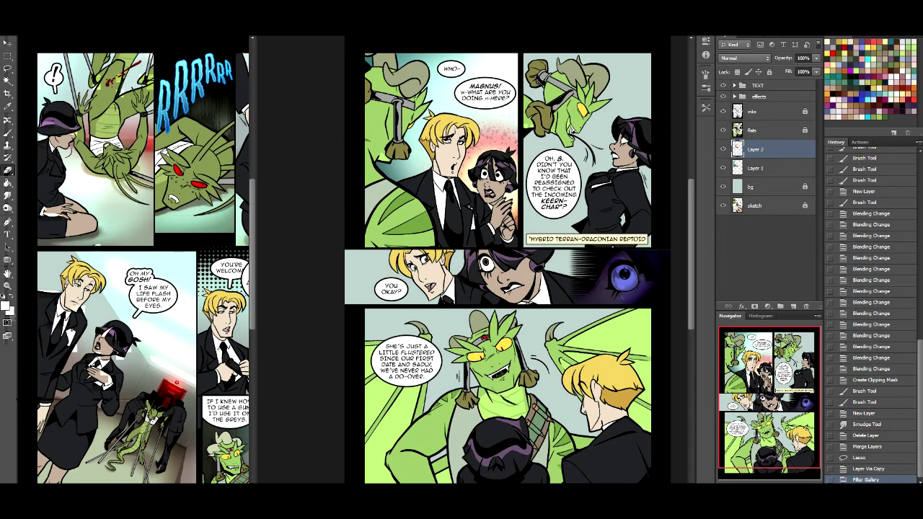
pyautogui.press('/')
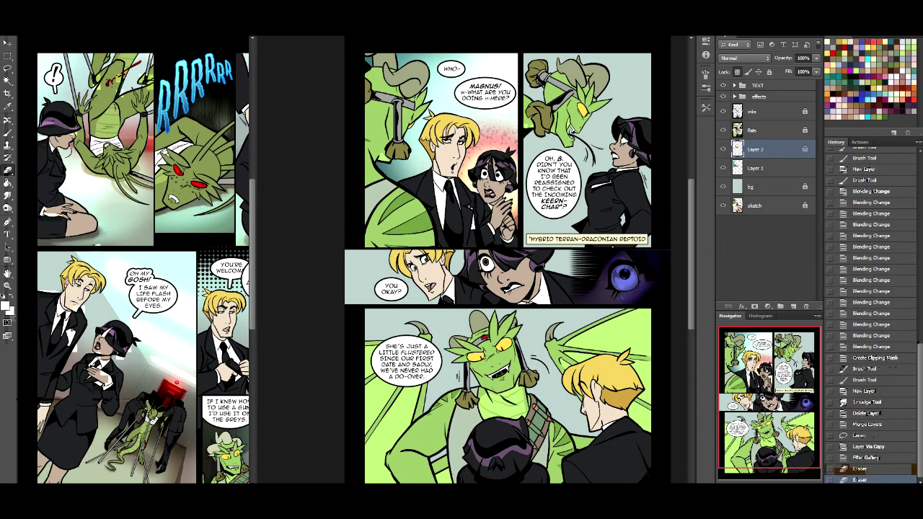
# Preview the Polar Coordinates distortion on the textured glow in both conversion directions, and cancel it.
pyautogui.hotkey('alt', 't')
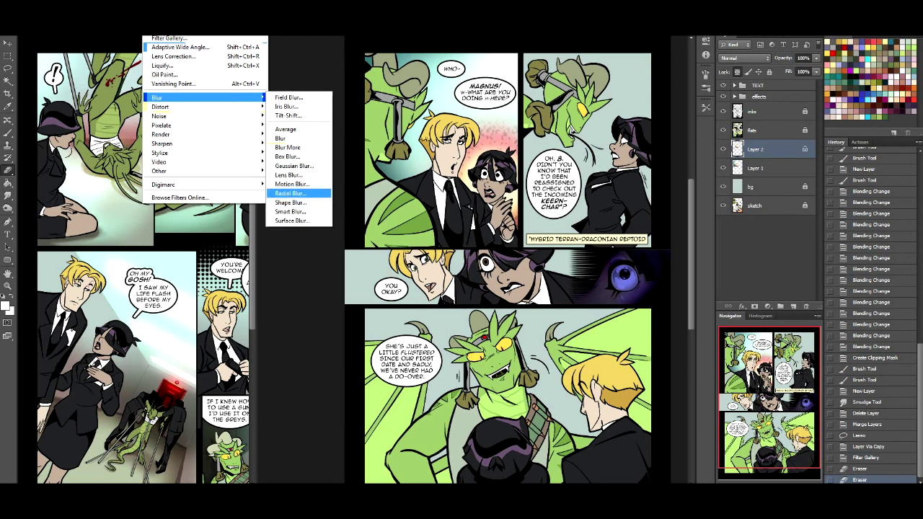
pyautogui.moveTo(205, 106)
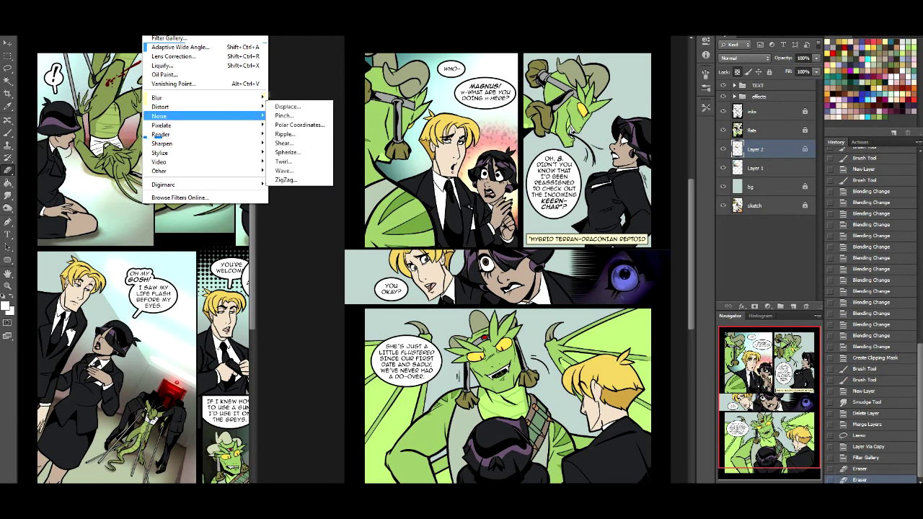
pyautogui.press('Up')
pyautogui.press('Up')
pyautogui.press('Up')
pyautogui.press('Up')
pyautogui.press('Up')
pyautogui.press('Up')
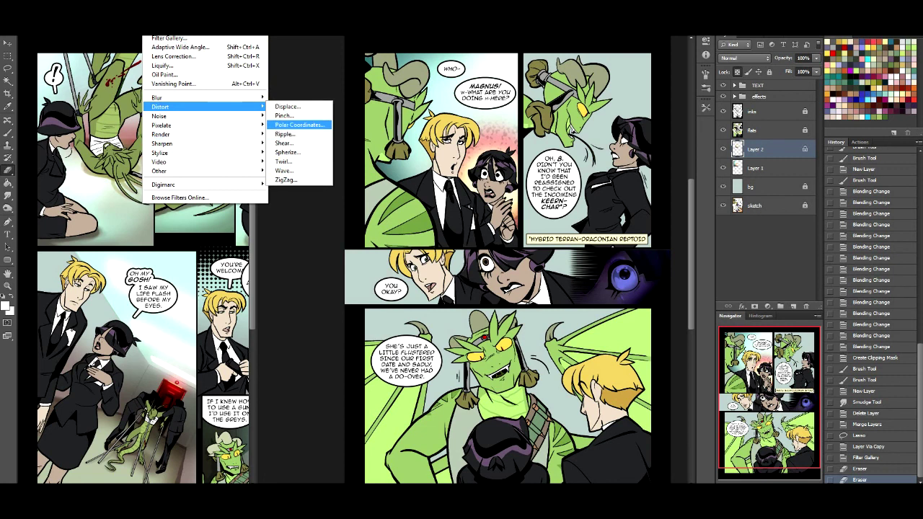
pyautogui.press('Return')
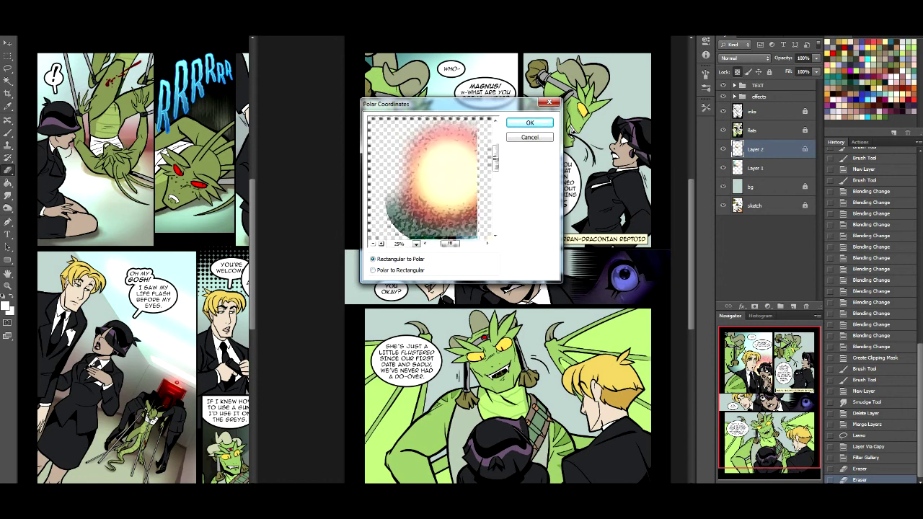
pyautogui.click(389, 270)
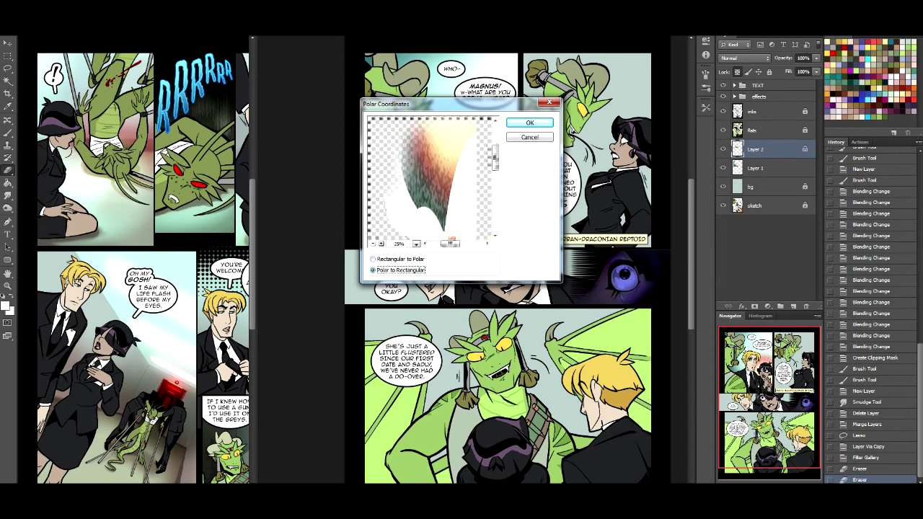
pyautogui.click(390, 259)
pyautogui.click(530, 137)
# Preview the ZigZag distortion with Pond Ripples on the textured glow, and cancel it.
pyautogui.hotkey('alt', 't')
pyautogui.moveTo(160, 107)
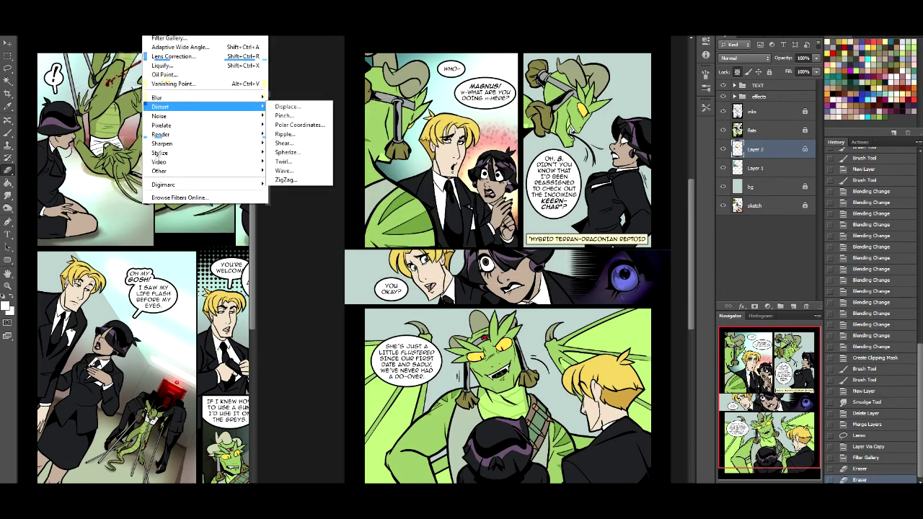
pyautogui.click(285, 179)
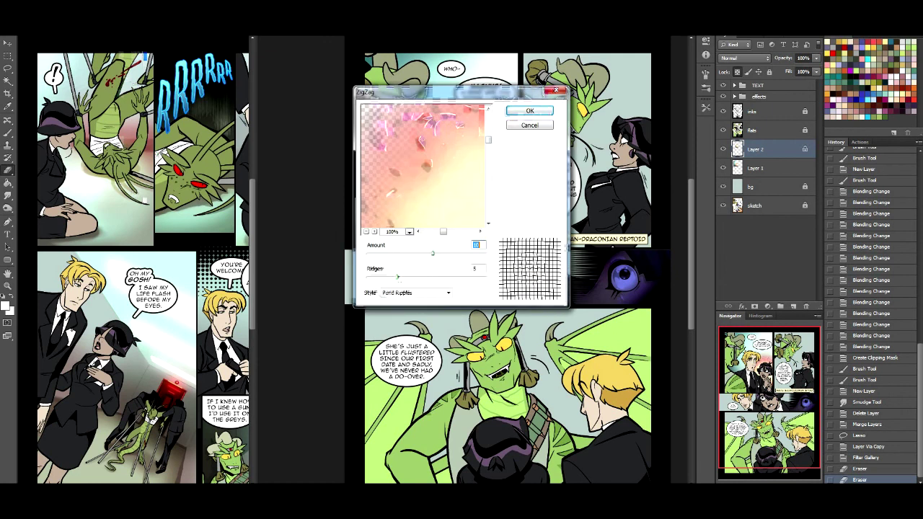
pyautogui.press('Escape')
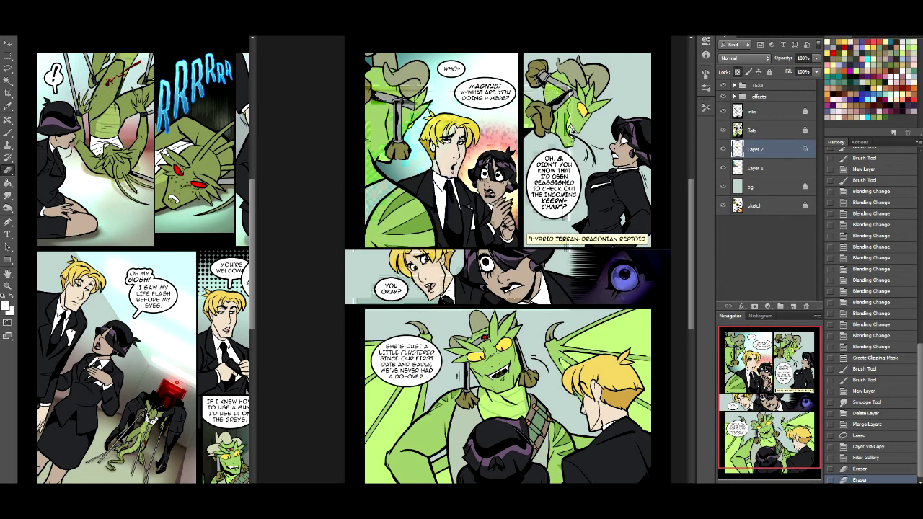
# Try a Radial Blur on the textured glow with the Zoom method at Best quality and maximum amount, and undo it.
pyautogui.click(152, 3)
pyautogui.moveTo(157, 97)
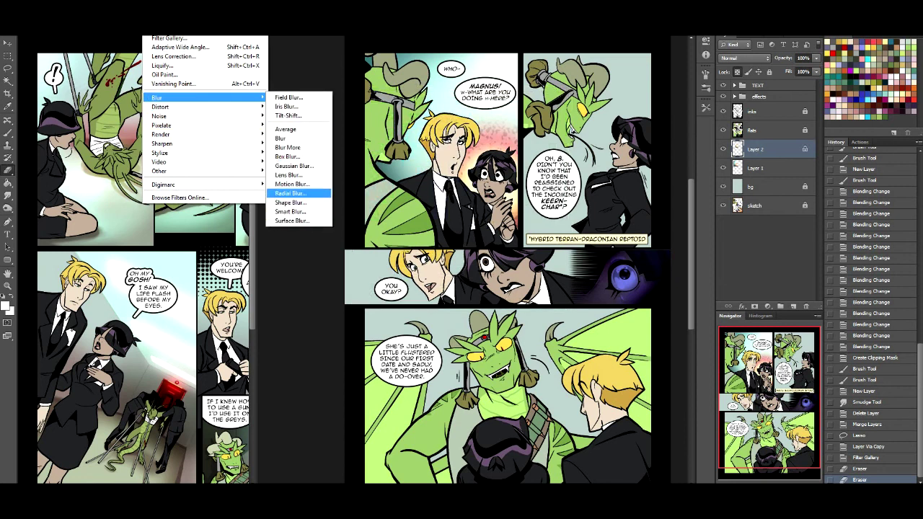
pyautogui.press('Return')
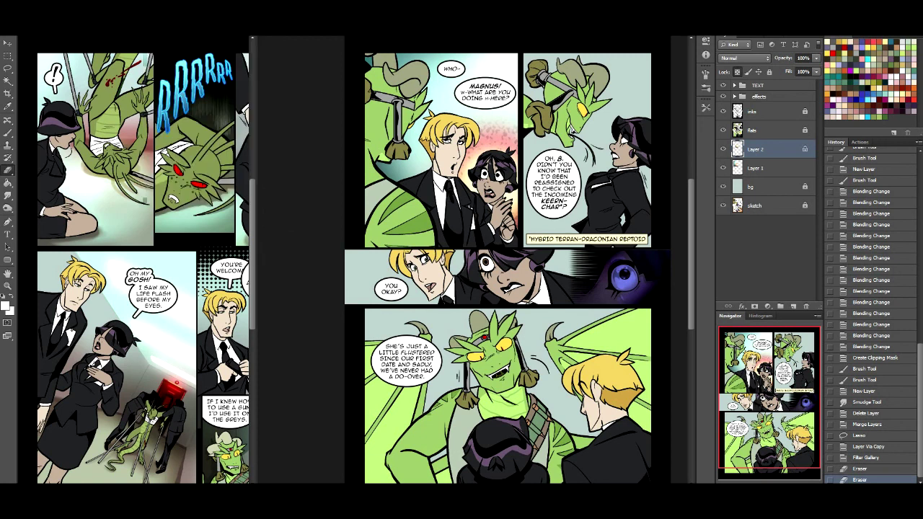
pyautogui.hotkey('alt', 'z')
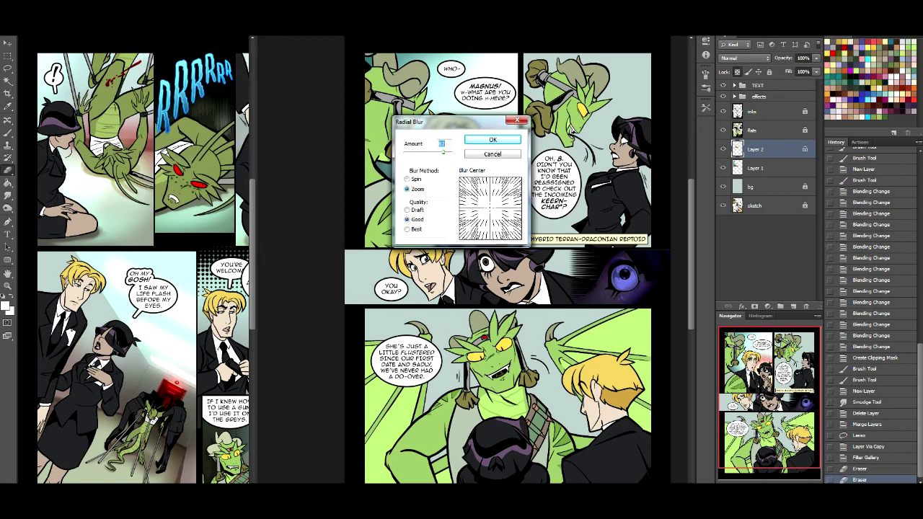
pyautogui.hotkey('alt', 'b')
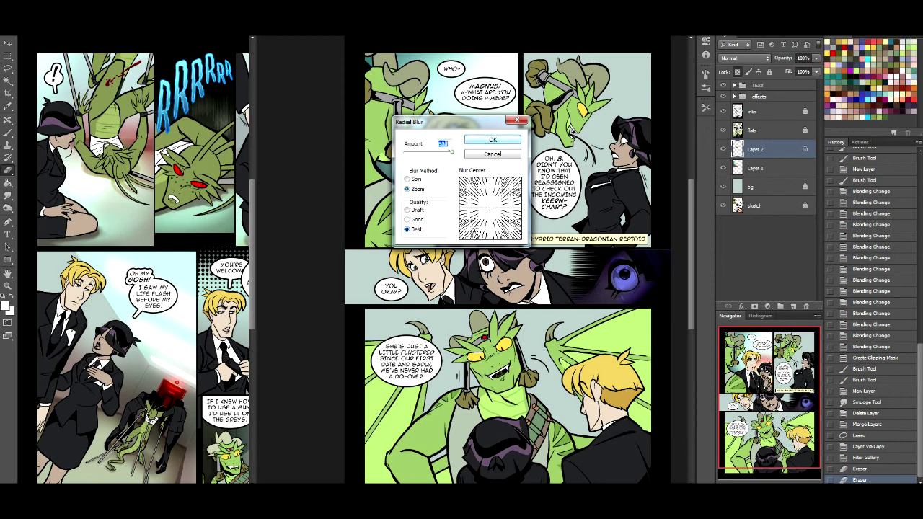
pyautogui.press('Return')
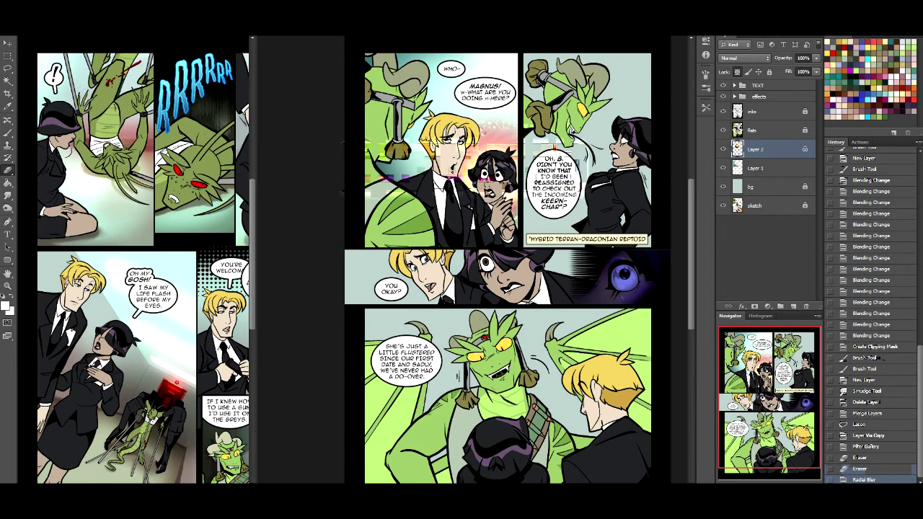
pyautogui.hotkey('ctrl', 'z')
pyautogui.hotkey('ctrl', 'a')
pyautogui.hotkey('ctrl', 'd')
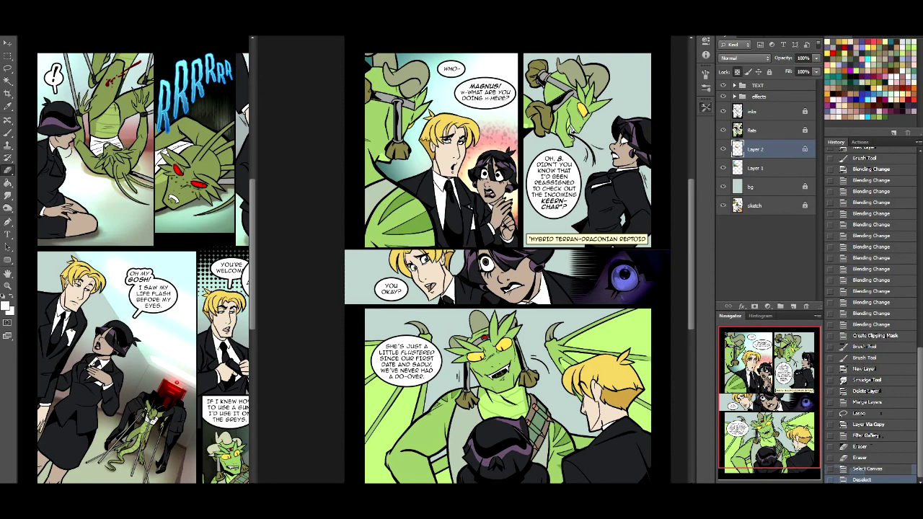
pyautogui.hotkey('alt', 't')
pyautogui.press('Right')
pyautogui.press('Down')
pyautogui.press('Down')
pyautogui.press('Down')
pyautogui.press('Down')
pyautogui.press('Down')
pyautogui.press('Down')
pyautogui.press('Down')
pyautogui.press('Return')
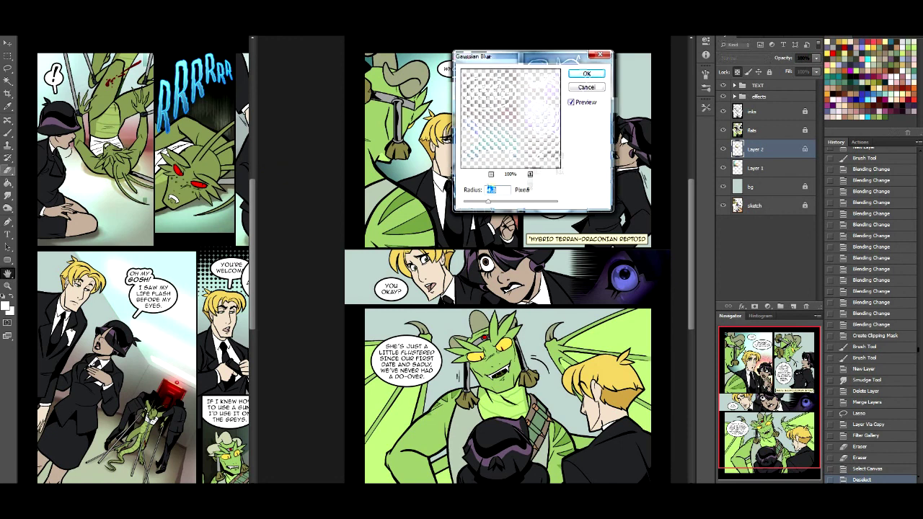
pyautogui.press('Escape')
# Try the Zoom Radial Blur on the textured glow again at Best quality with its blur centre shifted, and undo it.
pyautogui.hotkey('alt', 't')
pyautogui.press('Down')
pyautogui.press('Down')
pyautogui.press('Down')
pyautogui.press('Up')
pyautogui.press('Up')
pyautogui.press('Up')
pyautogui.press('Right')
pyautogui.press('Down')
pyautogui.press('Down')
pyautogui.press('Down')
pyautogui.press('Down')
pyautogui.press('Down')
pyautogui.press('Down')
pyautogui.press('Down')
pyautogui.press('Down')
pyautogui.press('Down')
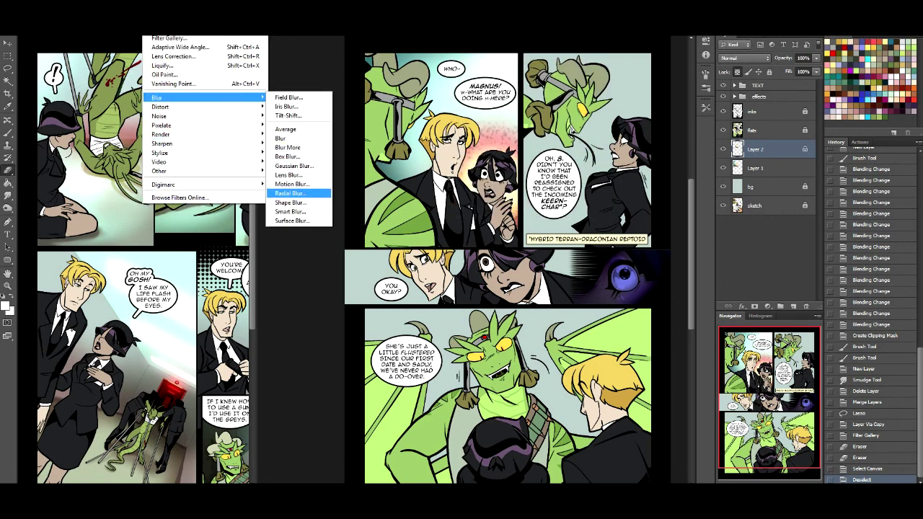
pyautogui.press('Return')
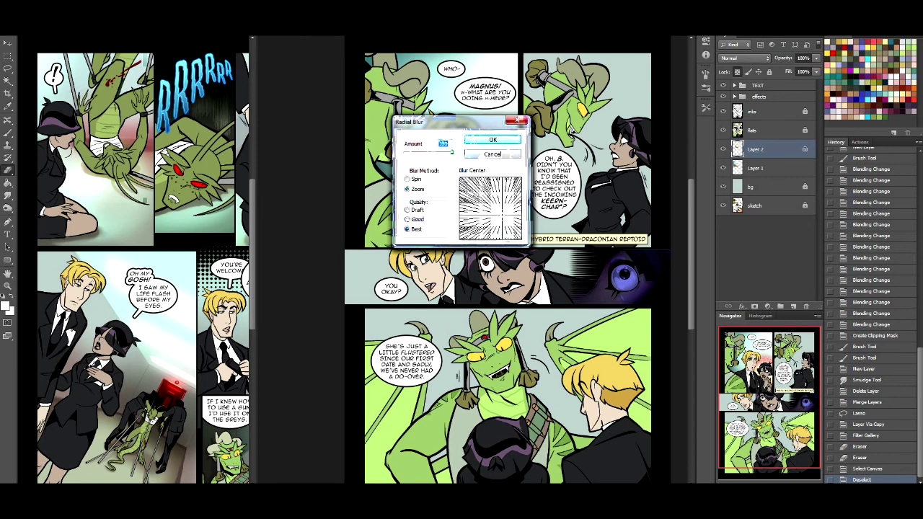
pyautogui.press('Return')
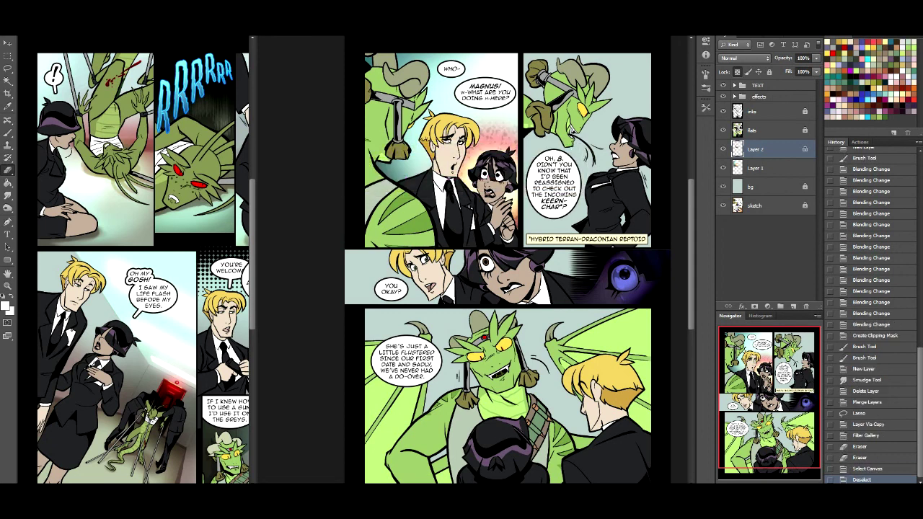
# Copy the textured glow into a new 816 × 1364 pixel RGB document at 300 pixels/inch.
pyautogui.hotkey('ctrl', 'a')
pyautogui.hotkey('alt', 'f')
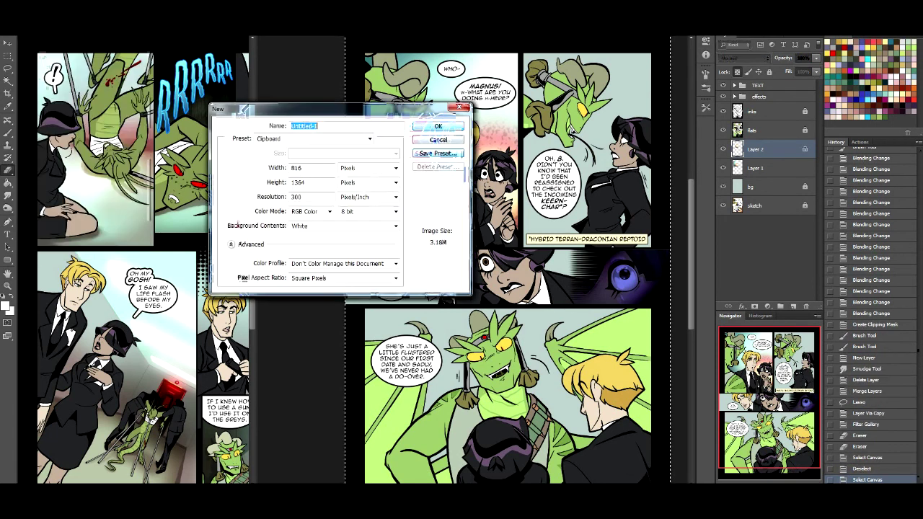
pyautogui.press('Return')
pyautogui.hotkey('ctrl', 'v')
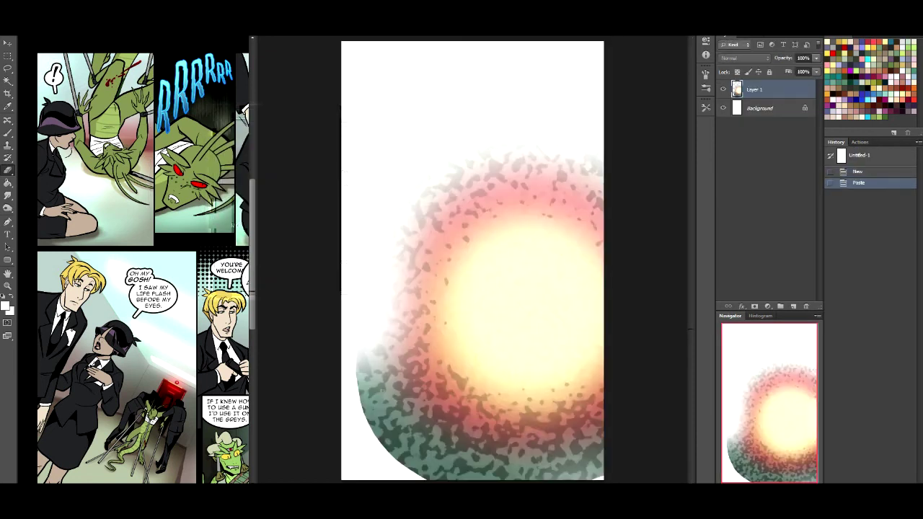
# Crop and extend the canvas to about 4.02 in wide so the glow's bright core sits at its centre.
pyautogui.hotkey('ctrl', 't')
pyautogui.moveTo(602, 261); pyautogui.dragTo(655, 261)
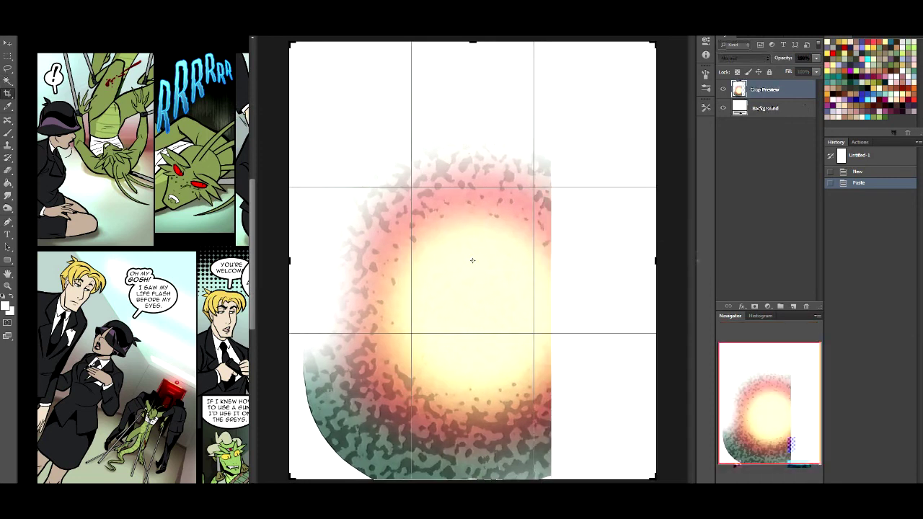
pyautogui.moveTo(473, 42); pyautogui.dragTo(472, 70)
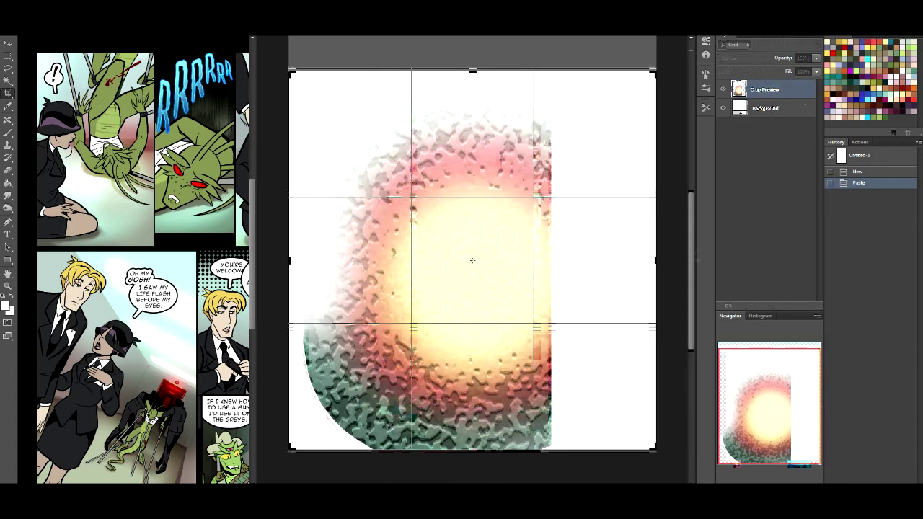
pyautogui.moveTo(472, 450)
pyautogui.mouseDown()
pyautogui.moveTo(472, 441)
pyautogui.moveTo(472, 467)
pyautogui.mouseUp()
pyautogui.moveTo(655, 260); pyautogui.dragTo(666, 261)
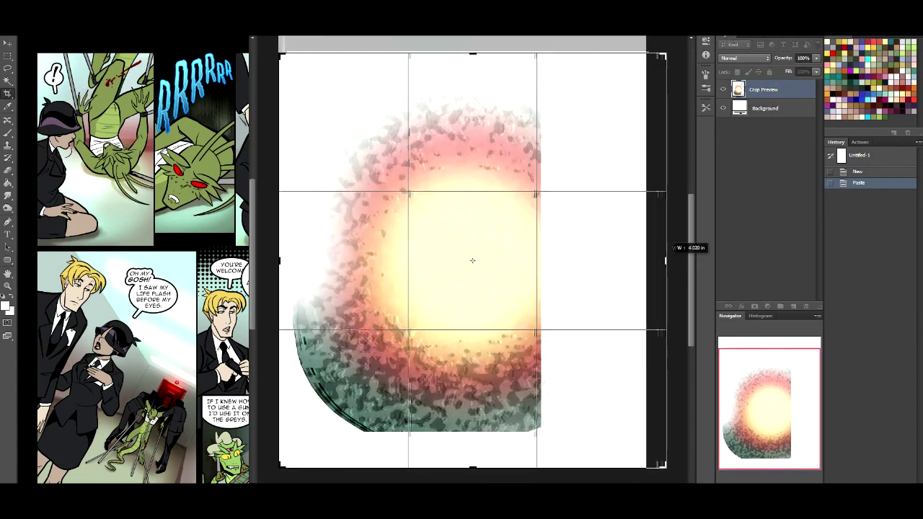
pyautogui.press('Return')
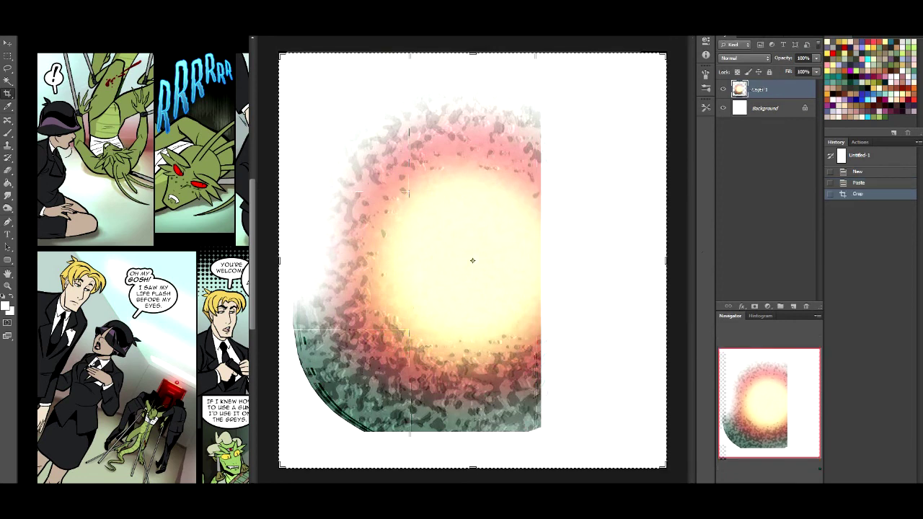
# Apply the Radial Blur to the centred glow, and strengthen the rays by duplicating the layer and merging it down.
pyautogui.hotkey('alt', 't')
pyautogui.press('Escape')
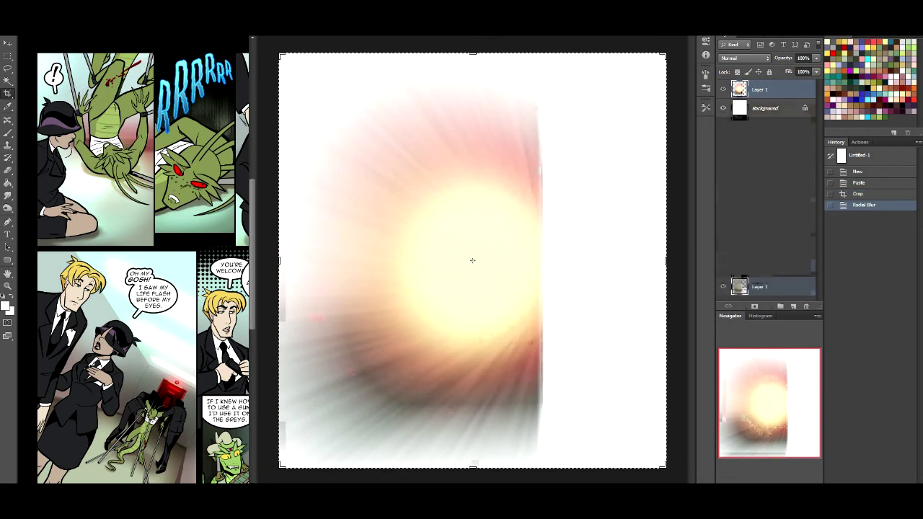
pyautogui.hotkey('ctrl', 'j')
pyautogui.hotkey('ctrl', 'e')
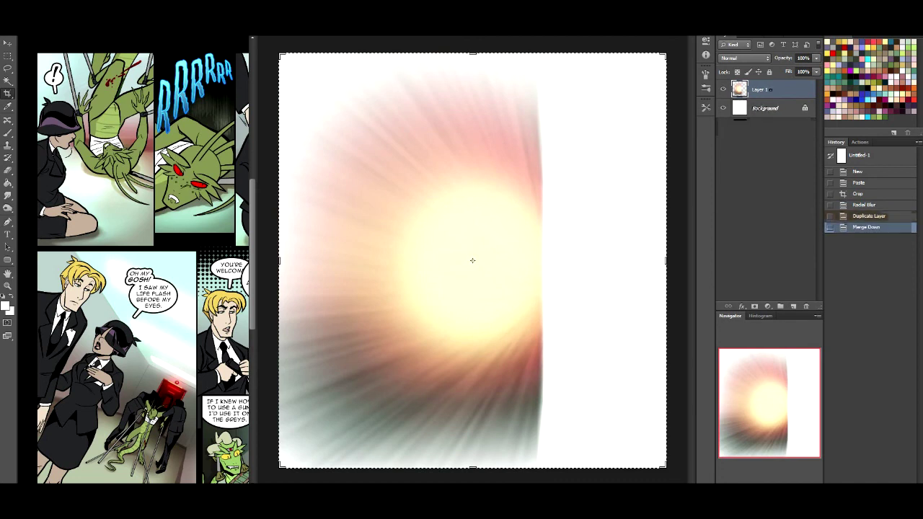
# Raise the radiating glow's contrast with Levels, setting the input black point to 100 and the white point to 201.
pyautogui.hotkey('ctrl', 'l')
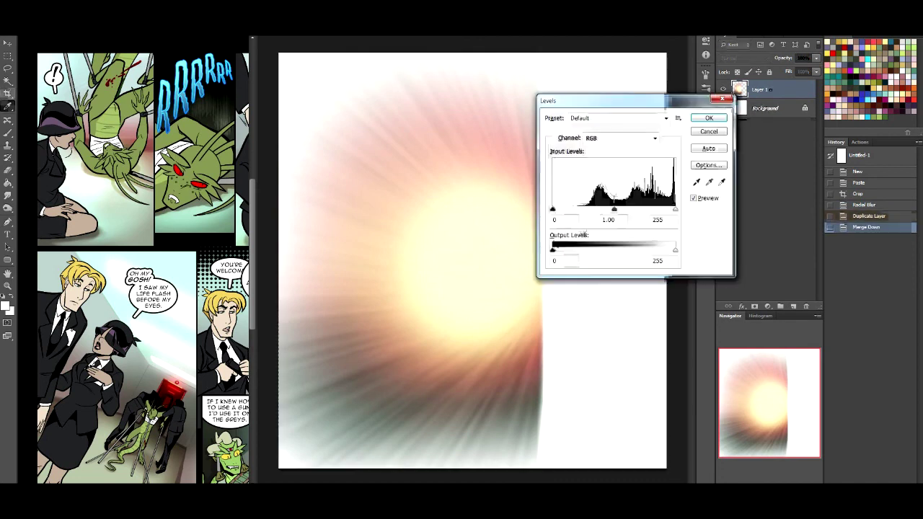
pyautogui.hotkey('alt', 'a')
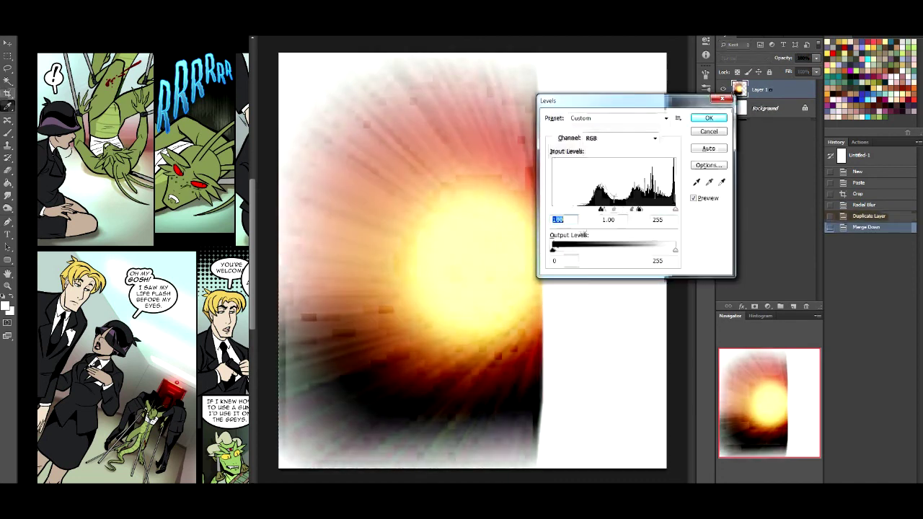
pyautogui.press('Tab')
pyautogui.press('Tab')
pyautogui.write('202')
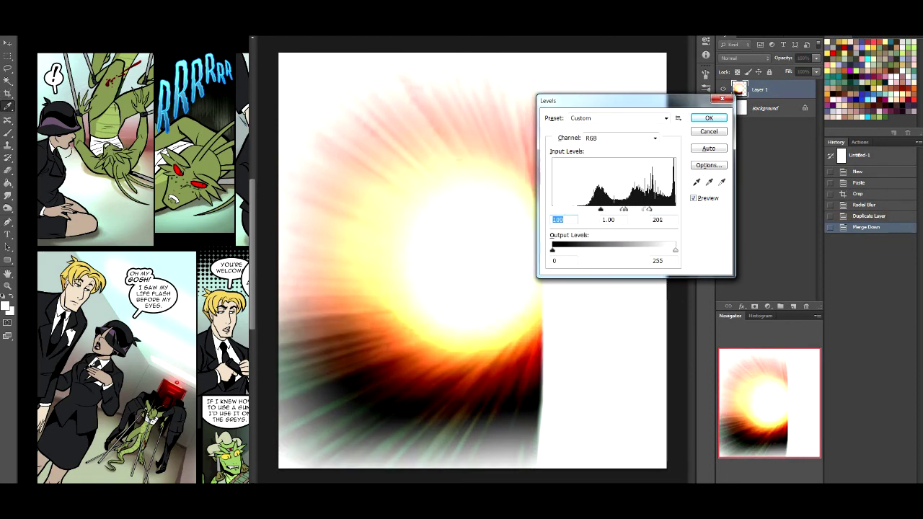
pyautogui.press('Return')
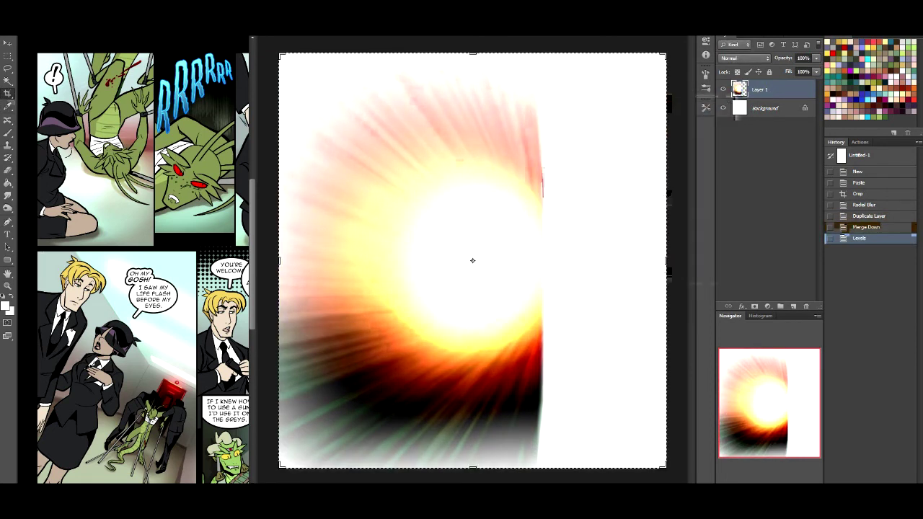
# Copy the radiating glow into the comic page and move it behind the characters in the first panel.
pyautogui.hotkey('ctrl', 'a')
pyautogui.hotkey('ctrl', 't')
pyautogui.press('Return')
pyautogui.hotkey('ctrl', 'c')
pyautogui.hotkey('ctrl', 'Tab')
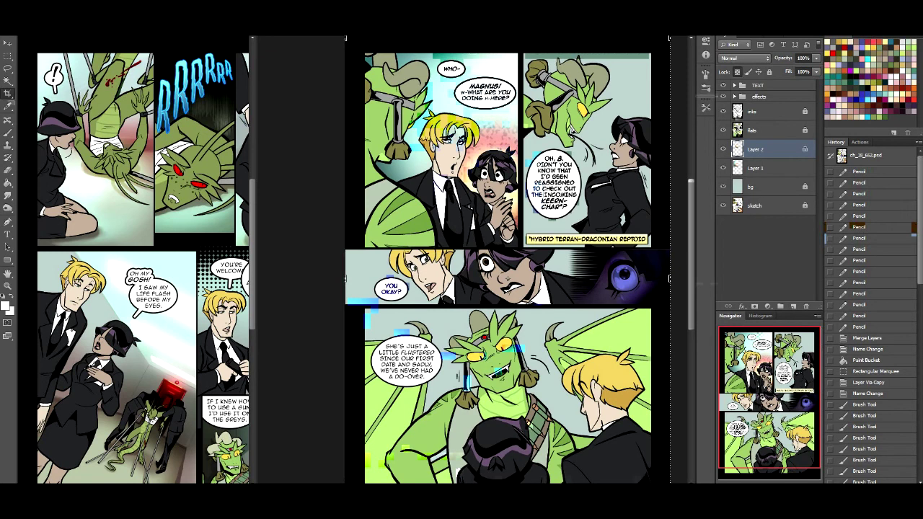
pyautogui.hotkey('ctrl', 'v')
pyautogui.hotkey('ctrl', 'Tab')
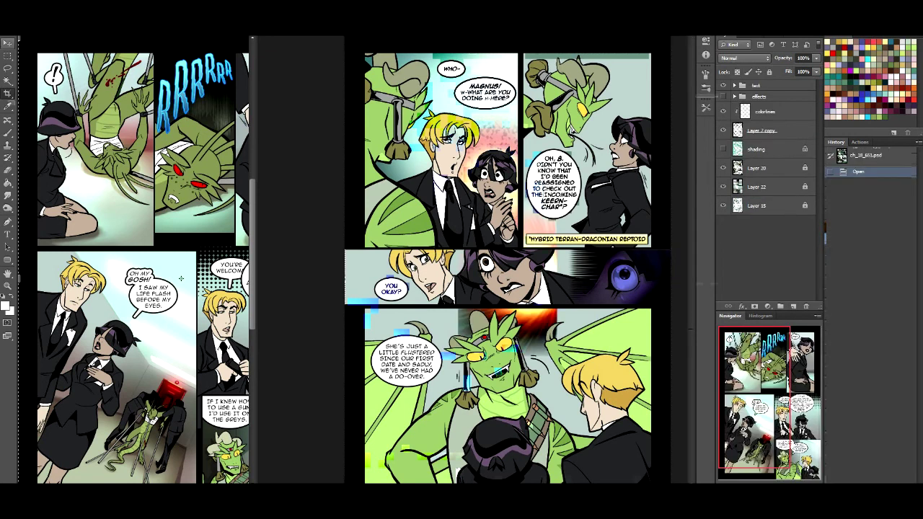
pyautogui.hotkey('ctrl', 'Tab')
pyautogui.moveTo(512, 321); pyautogui.dragTo(508, 180)
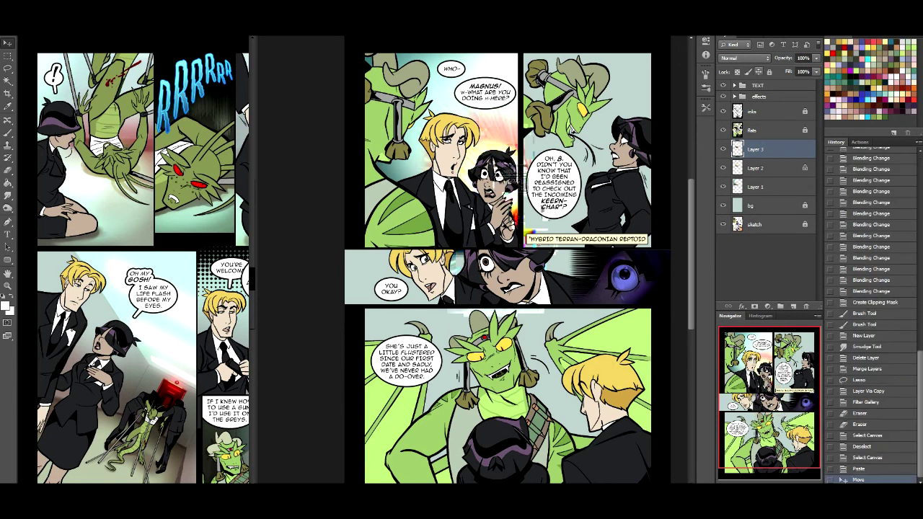
# Set the pasted glow layer's blend mode to Overlay and adjust its position behind the characters.
pyautogui.click(745, 57)
pyautogui.press('Return')
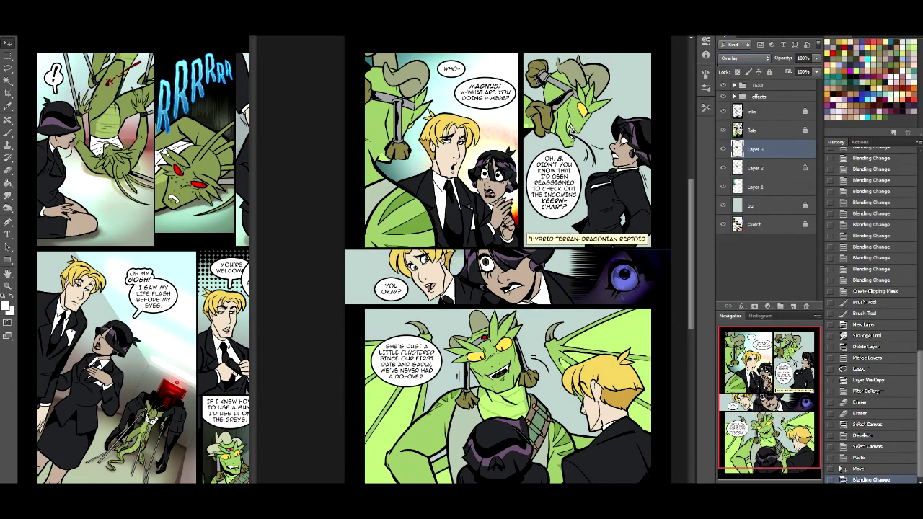
pyautogui.press('Down')
pyautogui.press('Up')
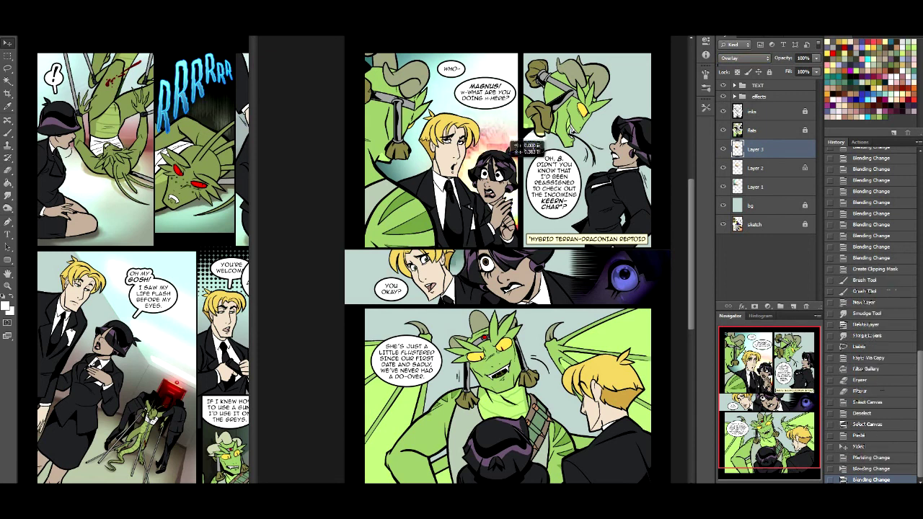
pyautogui.press('Left')
# Erase parts of the Overlay glow near the first panel's right edge and above the dark-haired woman's head.
pyautogui.press('e')
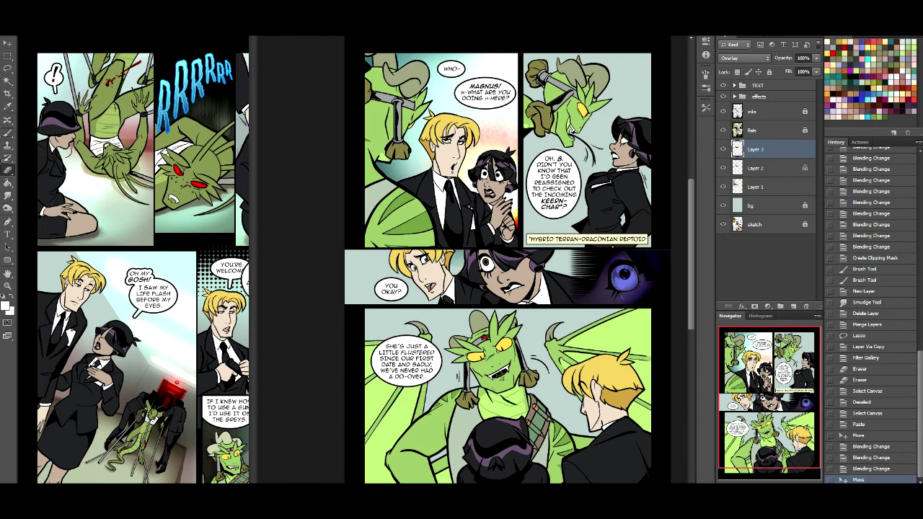
pyautogui.moveTo(514, 219); pyautogui.dragTo(513, 209)
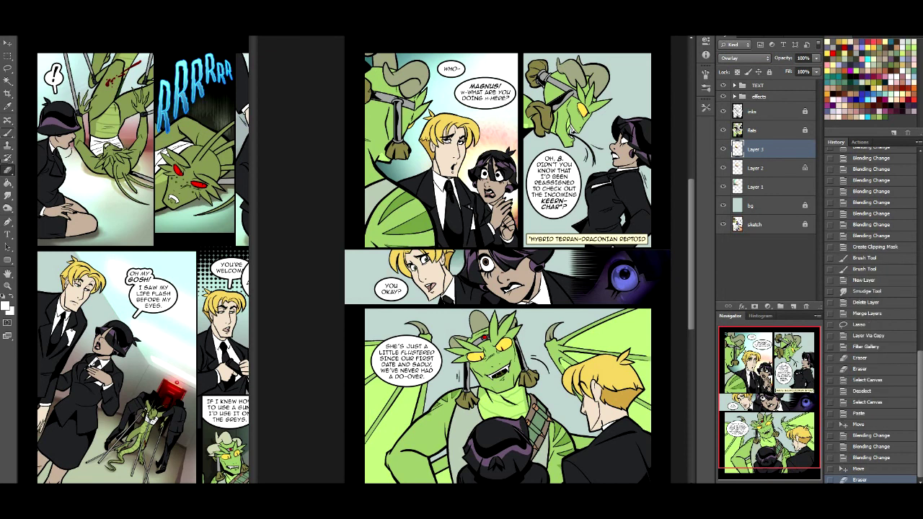
pyautogui.moveTo(515, 146); pyautogui.dragTo(476, 123)
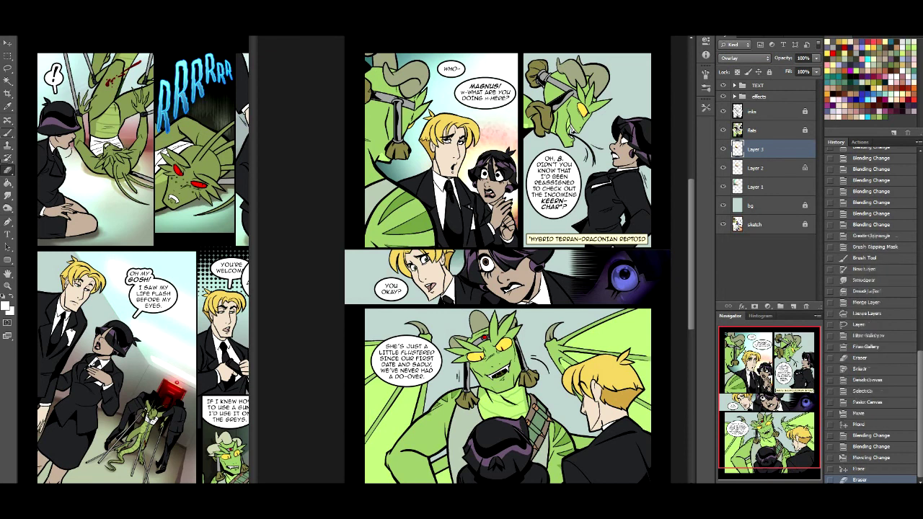
# Clip Layer 3 and Layer 2 to Layer 1, and merge the glow layers into one.
pyautogui.keyDown('shift'); pyautogui.click(757, 168); pyautogui.keyUp('shift')
pyautogui.rightClick(761, 167)
pyautogui.click(813, 237)
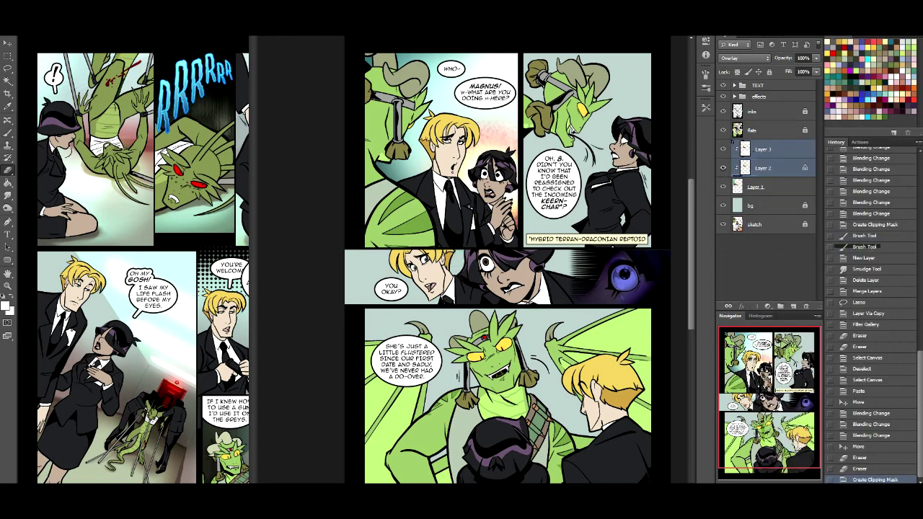
pyautogui.hotkey('ctrl', 'e')
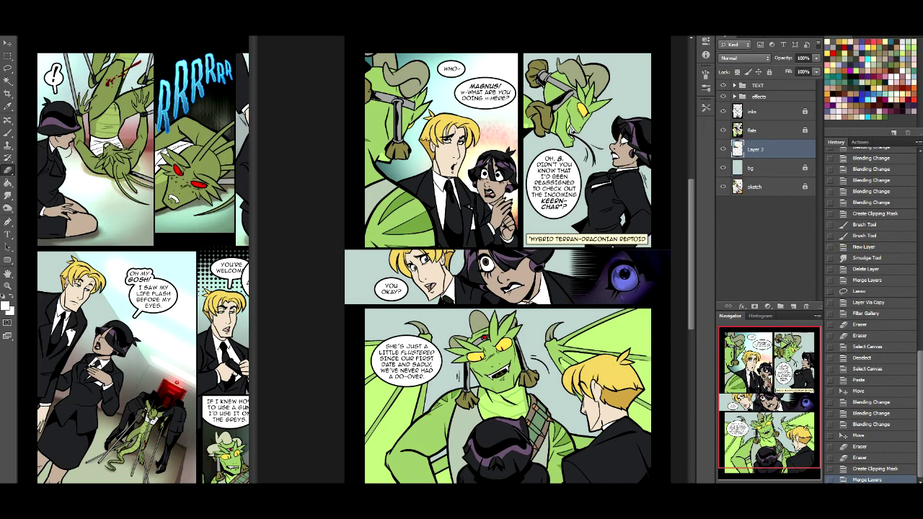
# Copy the second panel's area of the bg layer to a new layer, removing the lock that blocks it.
pyautogui.click(758, 168)
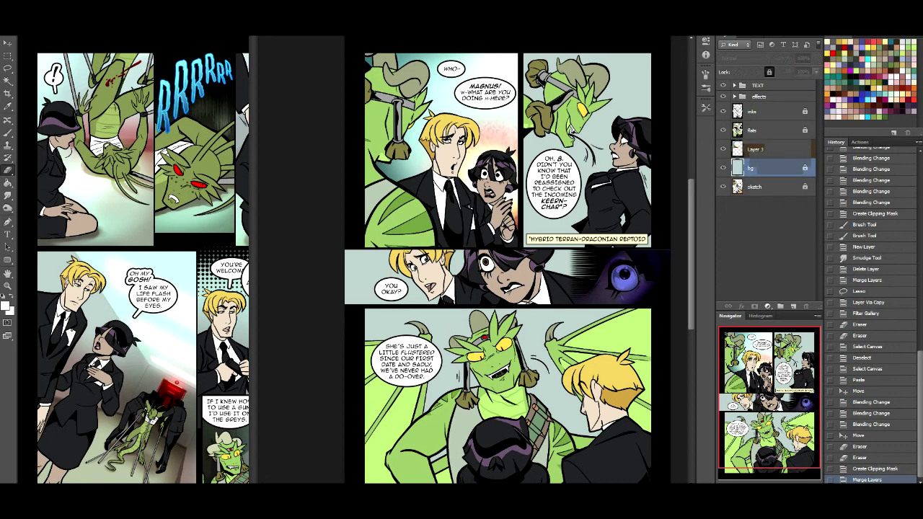
pyautogui.press('e')
pyautogui.moveTo(522, 49); pyautogui.dragTo(656, 247)
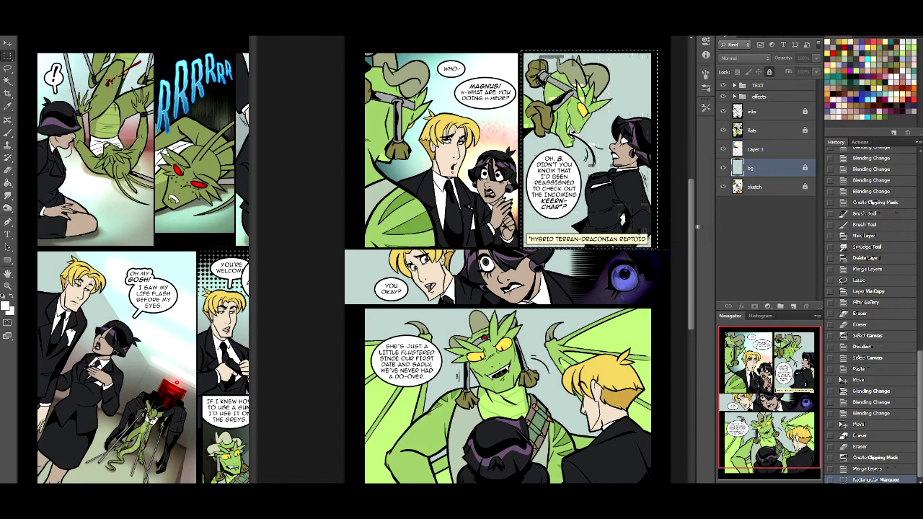
pyautogui.rightClick(576, 135)
pyautogui.click(613, 215)
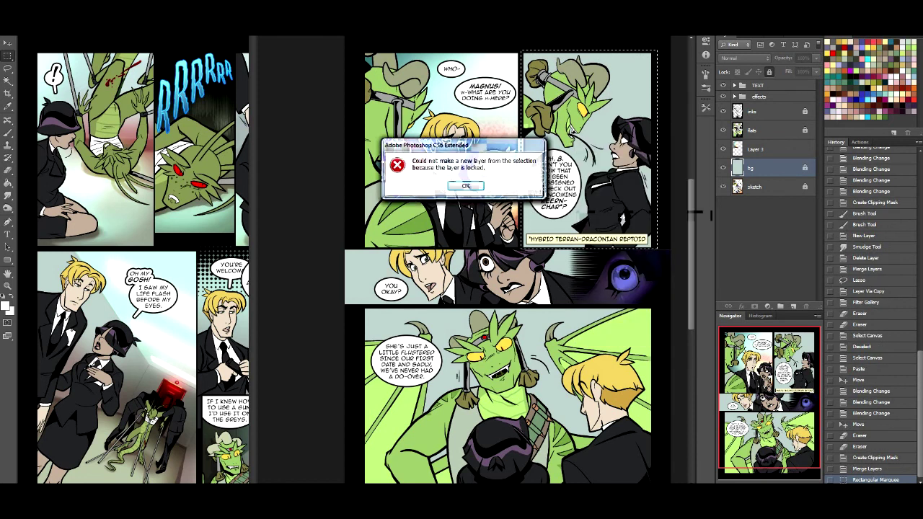
pyautogui.press('Return')
pyautogui.rightClick(586, 117)
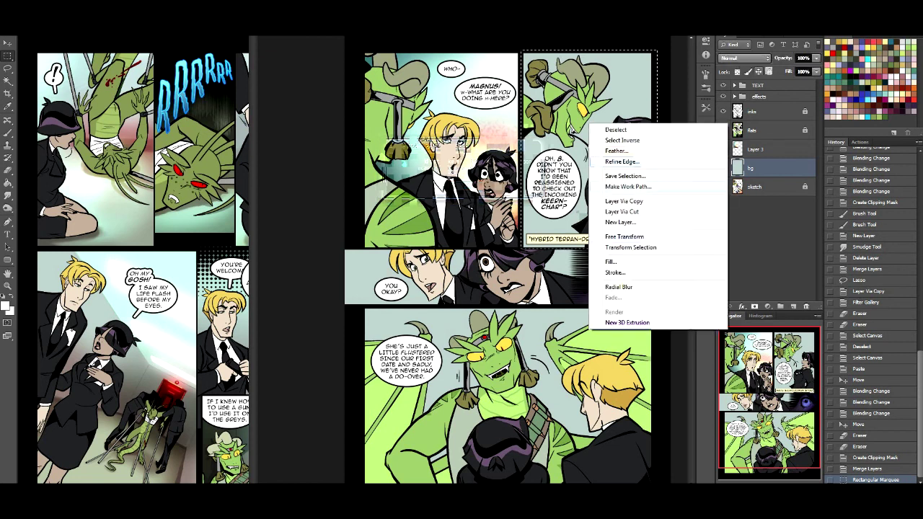
pyautogui.click(613, 199)
pyautogui.press('b')
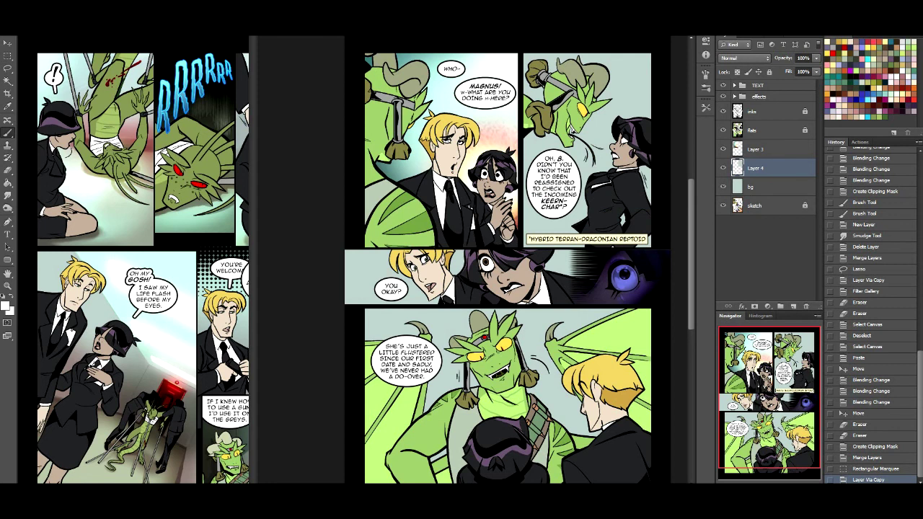
# Close the Untitled-1 glow document without saving and return to the comic page.
pyautogui.hotkey('ctrl', 'Tab')
pyautogui.hotkey('ctrl', 'w')
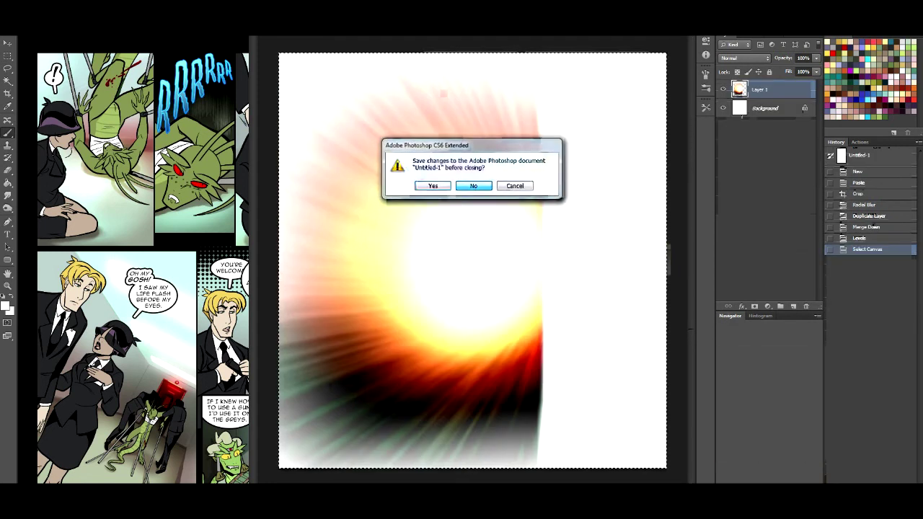
pyautogui.press('Return')
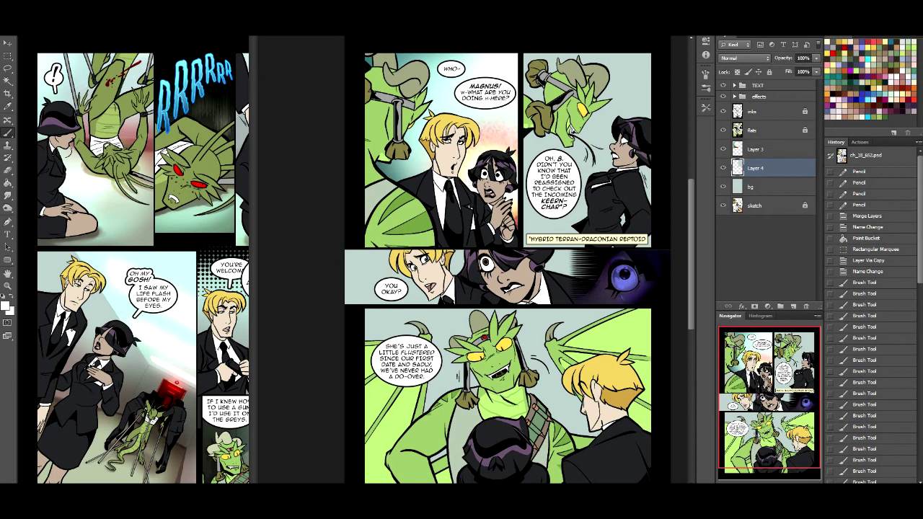
# Choose the soft round 200 px brush preset with 0% hardness.
pyautogui.click(35, 20)
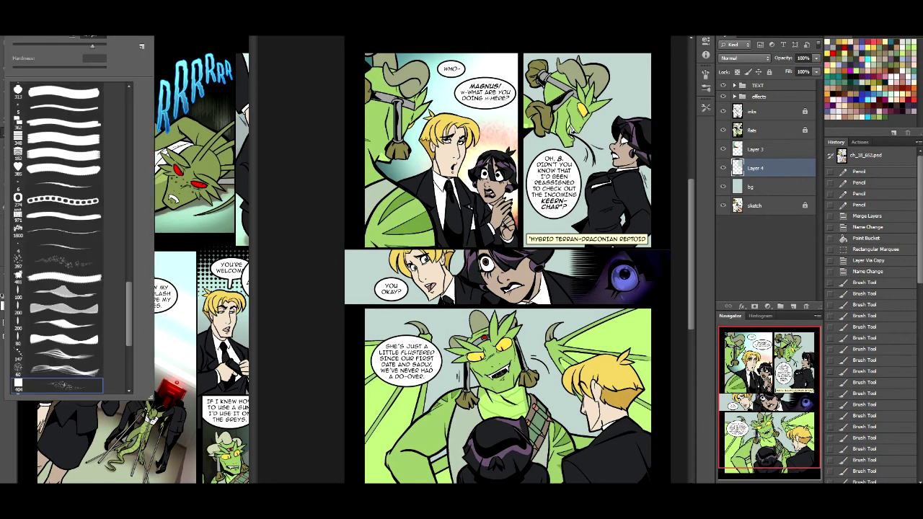
pyautogui.scroll(10, 69, 238)
pyautogui.click(58, 151)
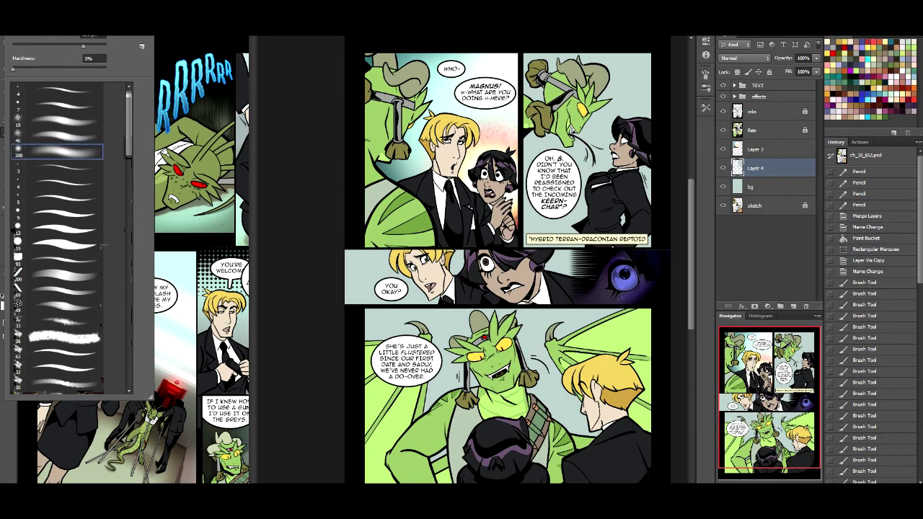
pyautogui.press('Return')
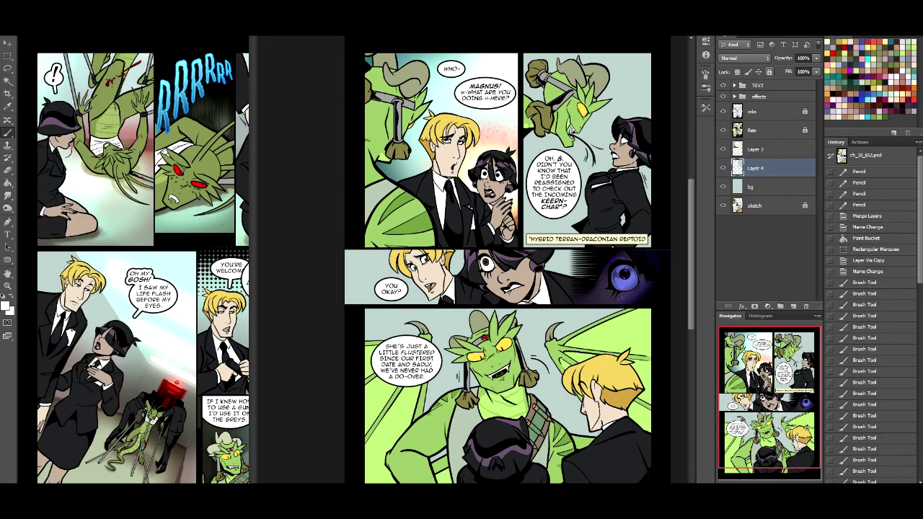
# Lock Layer 3 and the bg layer, and lock the transparent pixels of Layer 4.
pyautogui.hotkey('alt', ']')
pyautogui.hotkey('ctrl', '/')
pyautogui.hotkey('alt', '[')
pyautogui.hotkey('ctrl', '/')
pyautogui.hotkey('alt', '[')
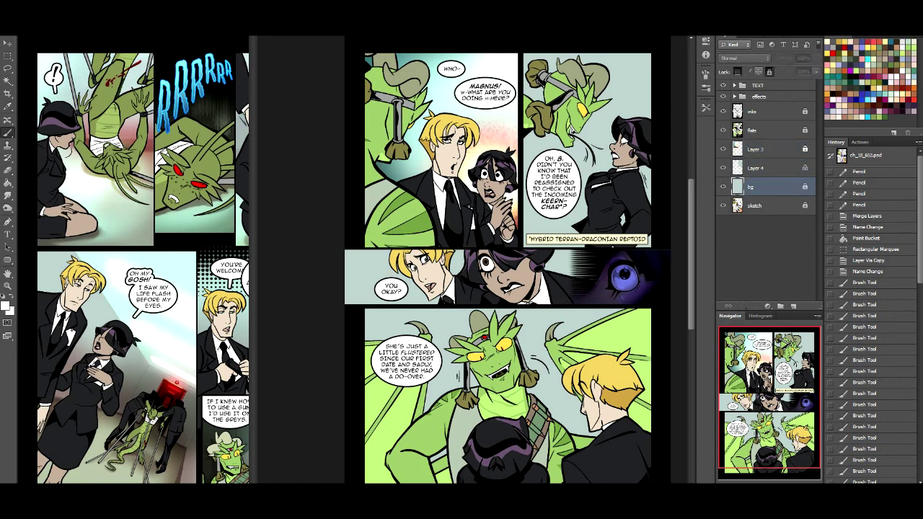
pyautogui.hotkey('alt', ']')
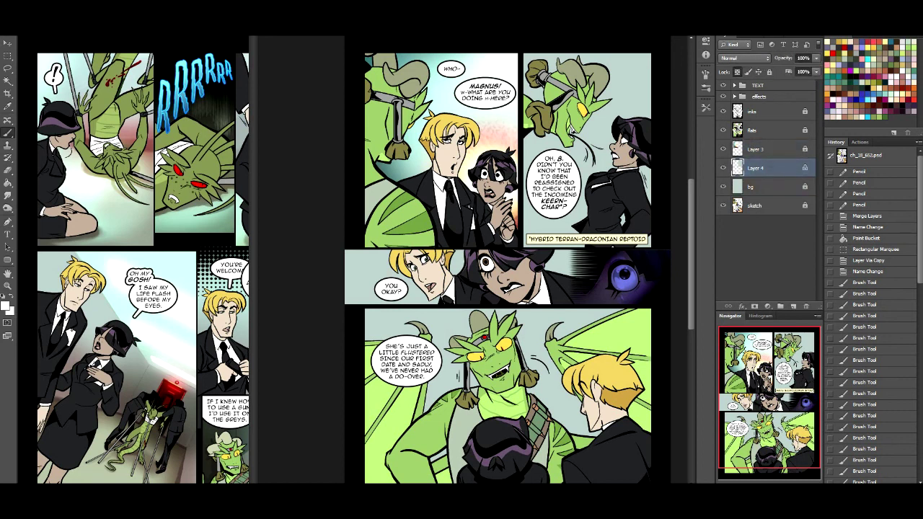
# Paint soft dark shading across the second panel's upper background and a pale blue glow between and around the characters on Layer 4.
pyautogui.press('x')
pyautogui.moveTo(577, 61)
pyautogui.mouseDown()
pyautogui.moveTo(537, 101)
pyautogui.moveTo(538, 230)
pyautogui.moveTo(570, 60)
pyautogui.moveTo(621, 67)
pyautogui.moveTo(609, 62)
pyautogui.mouseUp()
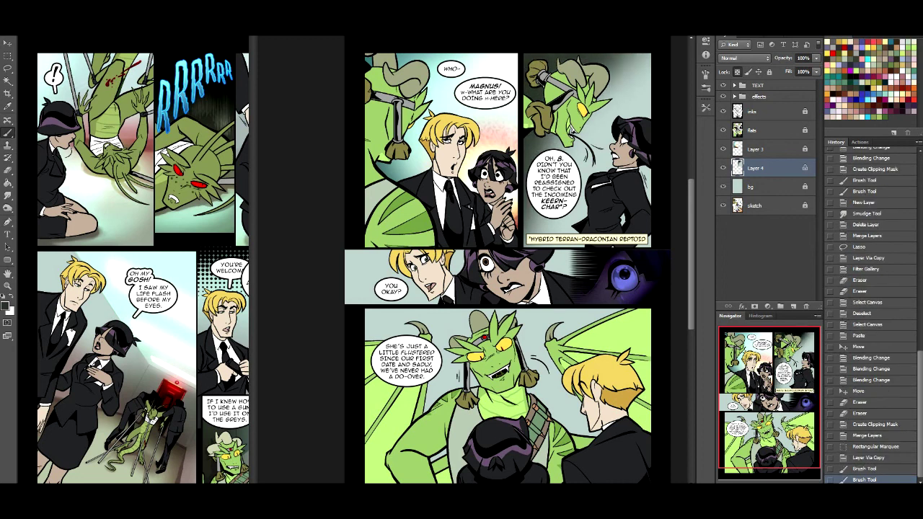
pyautogui.press('x')
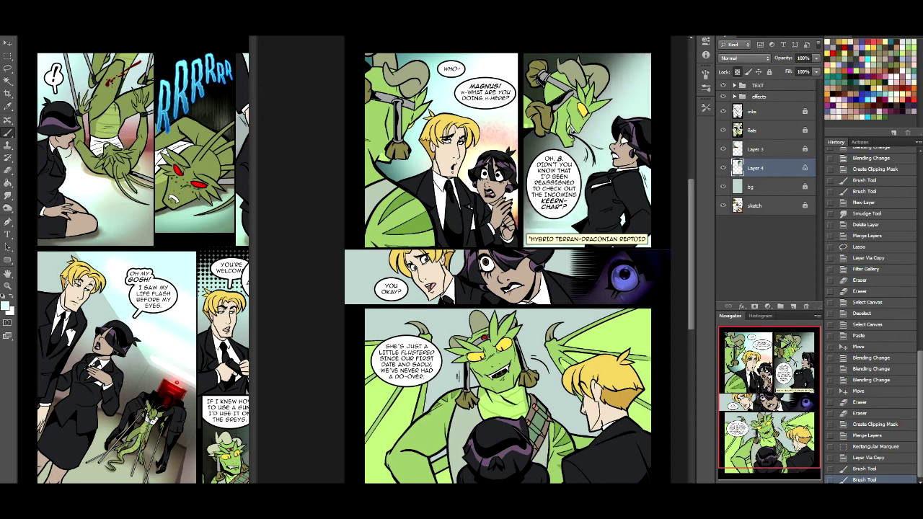
pyautogui.moveTo(569, 108); pyautogui.dragTo(606, 181)
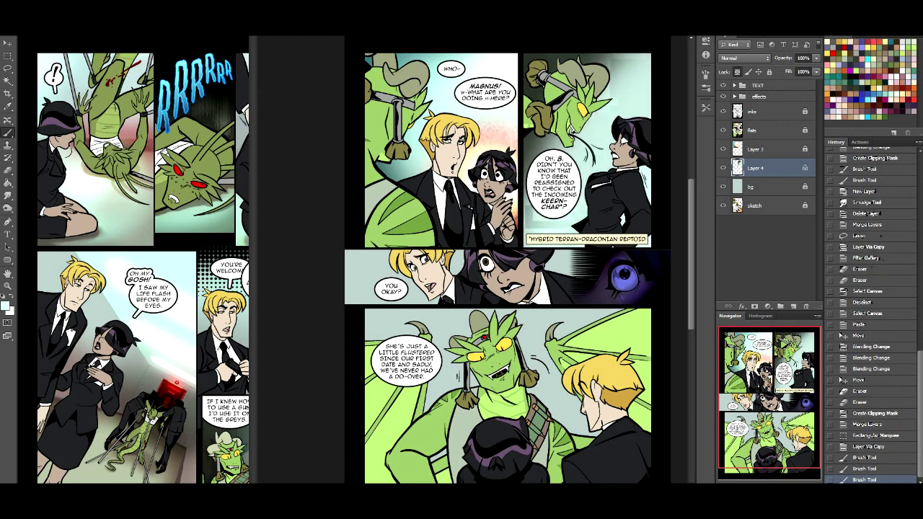
pyautogui.moveTo(591, 147)
pyautogui.mouseDown()
pyautogui.moveTo(613, 173)
pyautogui.moveTo(577, 122)
pyautogui.moveTo(634, 108)
pyautogui.mouseUp()
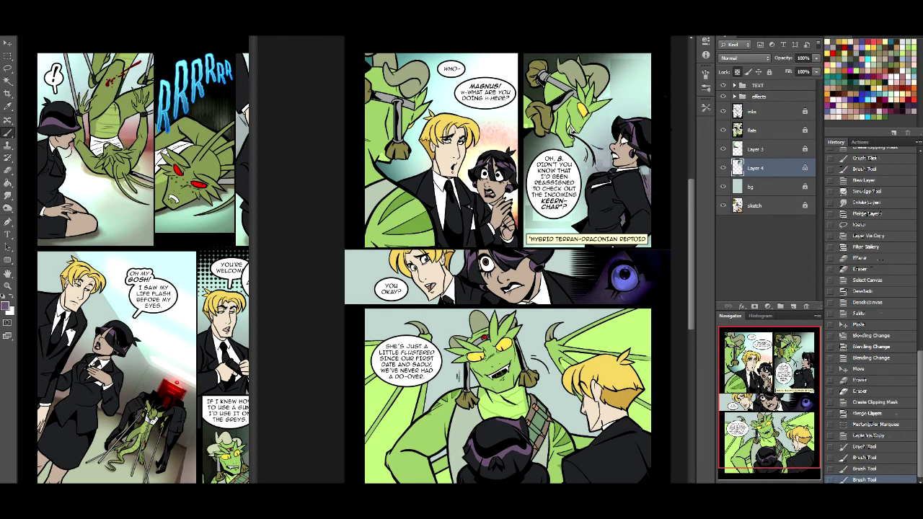
# Paint muted purple over the second panel's background on a new layer and set its blend mode to Hue.
pyautogui.click(793, 306)
pyautogui.moveTo(635, 72); pyautogui.dragTo(555, 231)
pyautogui.click(745, 58)
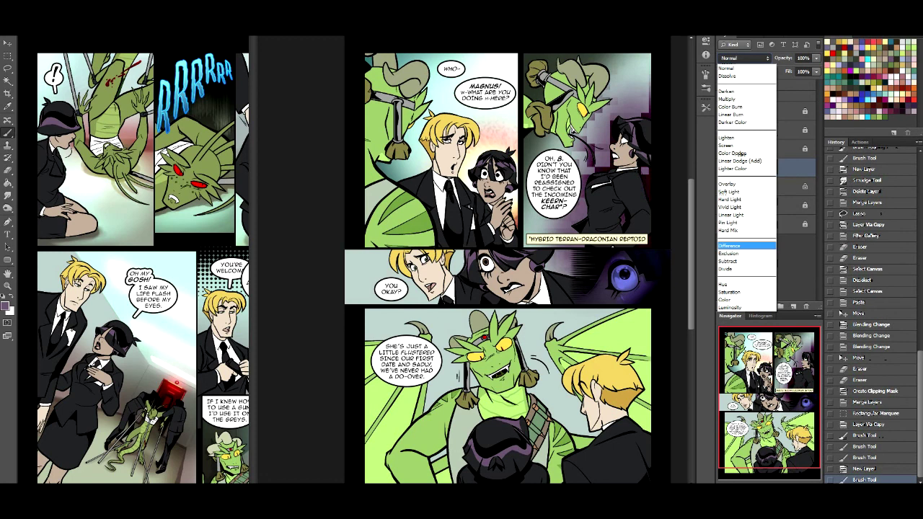
pyautogui.click(728, 299)
pyautogui.press('Up')
pyautogui.press('Up')
pyautogui.press('Down')
pyautogui.press('Down')
pyautogui.press('Down')
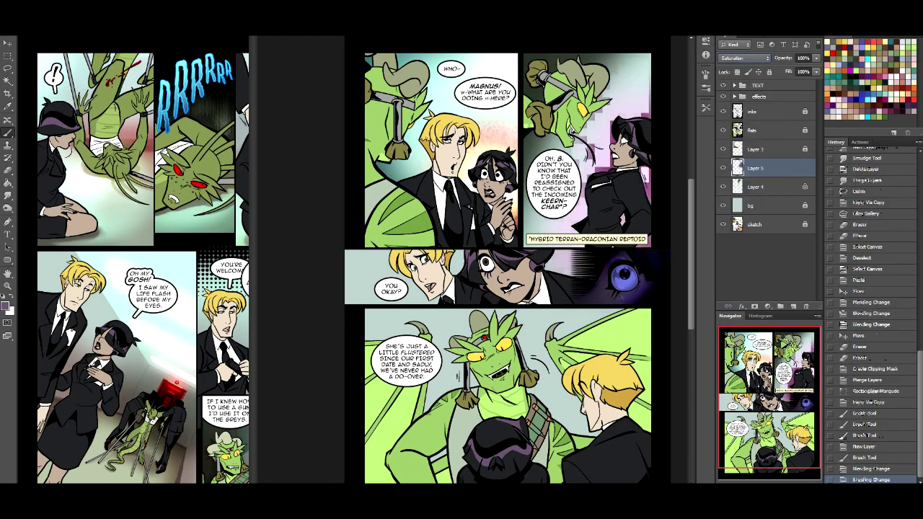
pyautogui.press('Up')
pyautogui.press('Up')
pyautogui.press('Up')
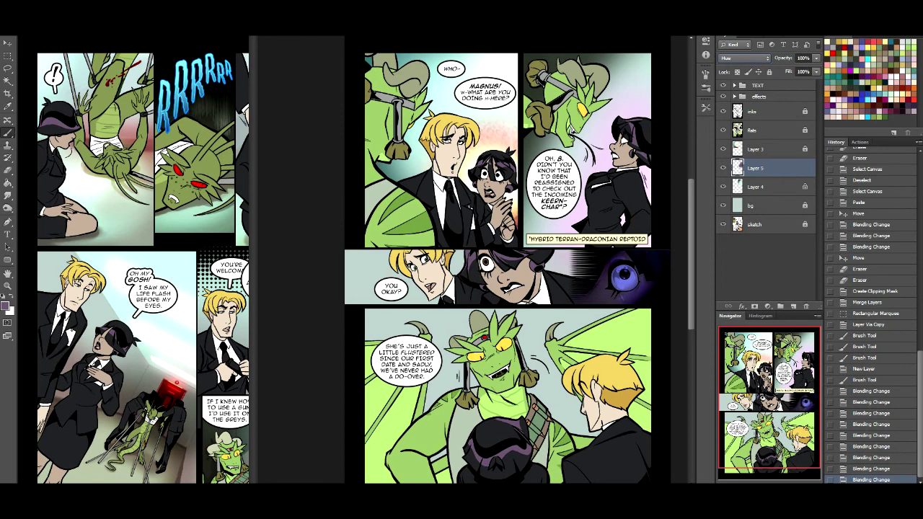
# Shift the hue of Layer 5 to -13 with a Hue/Saturation adjustment.
pyautogui.hotkey('ctrl', 'u')
pyautogui.moveTo(613, 104); pyautogui.dragTo(510, 273)
pyautogui.hotkey('shift', 'Up')
pyautogui.hotkey('shift', 'Up')
pyautogui.hotkey('shift', 'Down')
pyautogui.hotkey('shift', 'Down')
pyautogui.hotkey('shift', 'Down')
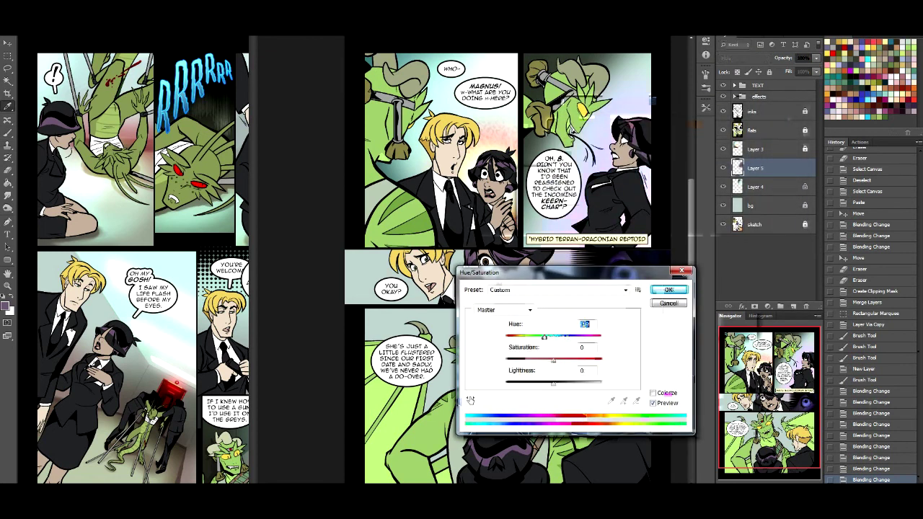
pyautogui.press('Return')
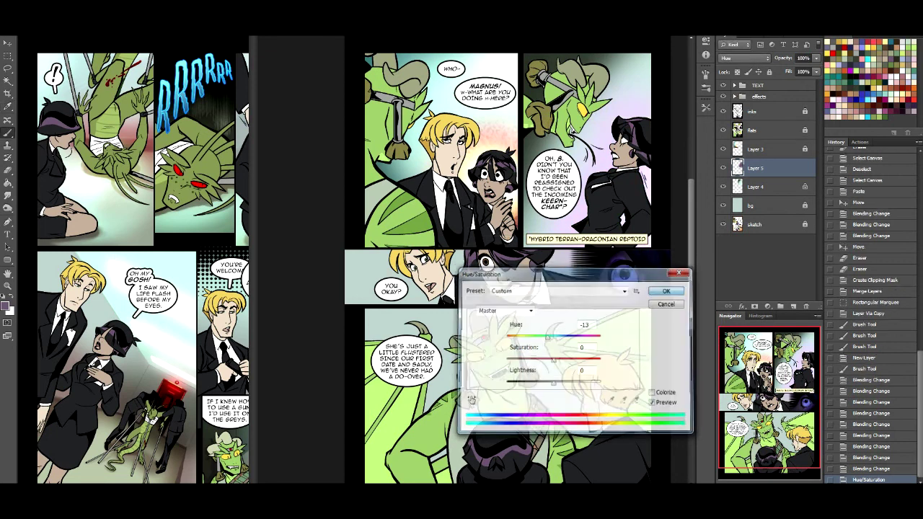
# Clip Layer 5 to Layer 4 and merge it down into that layer.
pyautogui.rightClick(764, 168)
pyautogui.click(793, 242)
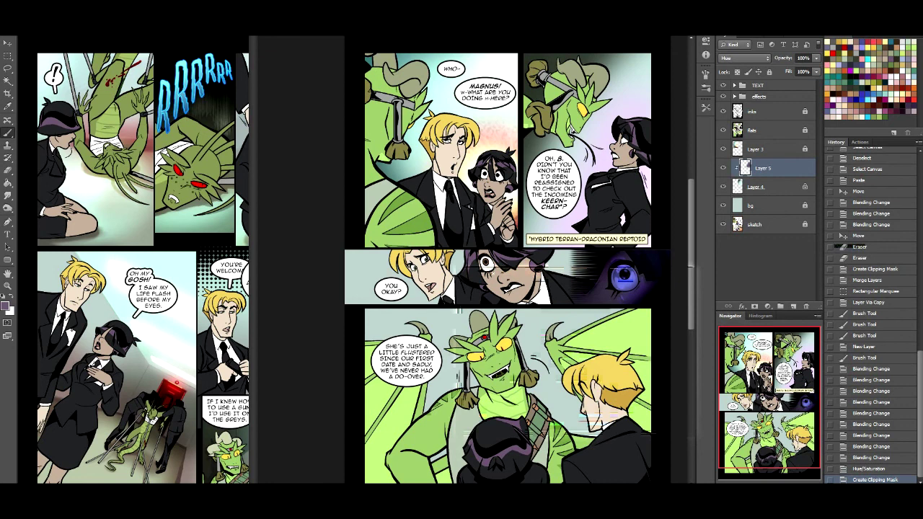
pyautogui.hotkey('ctrl', 'e')
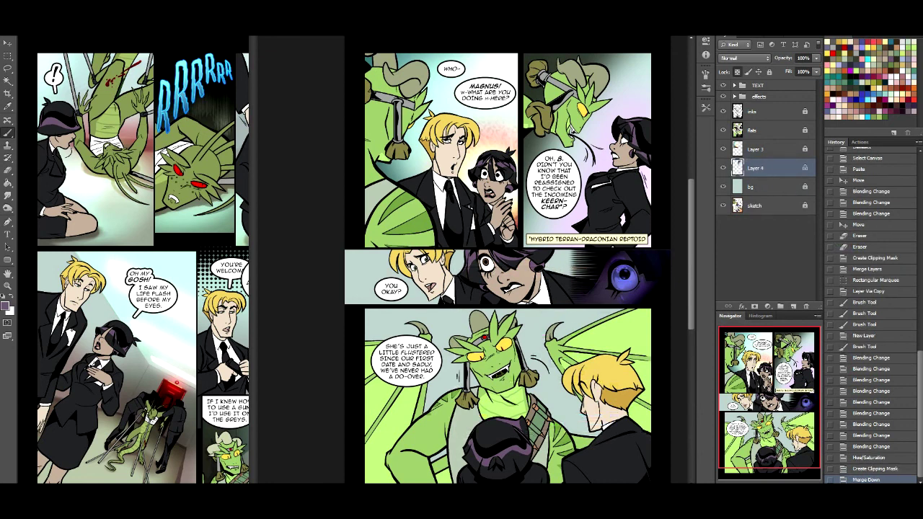
# Try the Paint Daubs filter on Layer 4 with brush size 50 and sharpness 0.
pyautogui.click(152, 3)
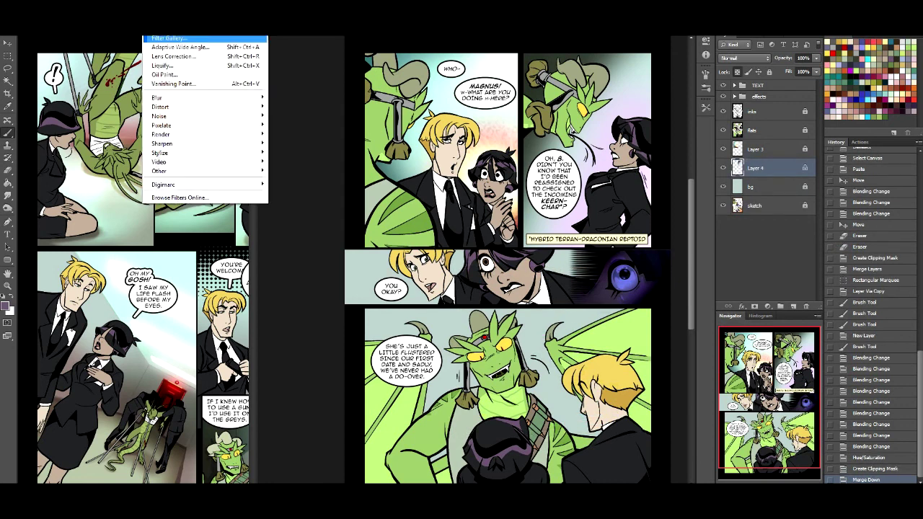
pyautogui.click(173, 39)
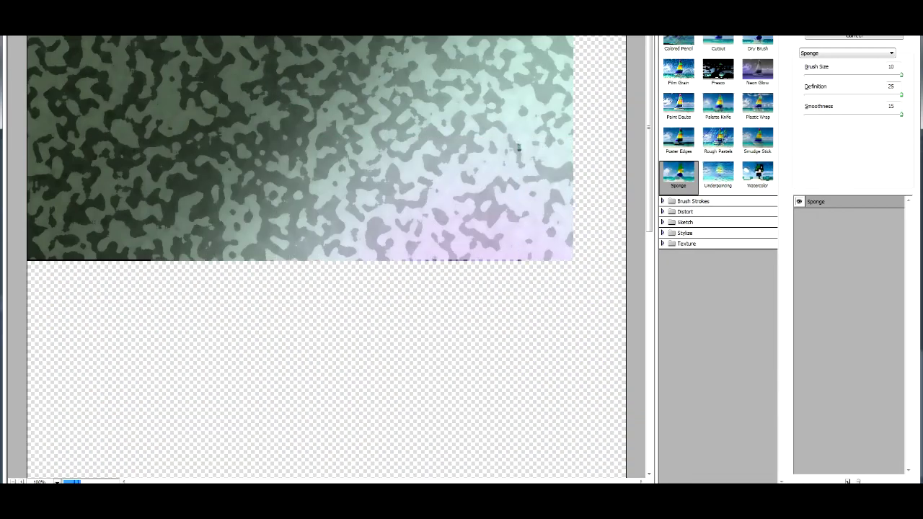
pyautogui.click(678, 70)
pyautogui.click(677, 103)
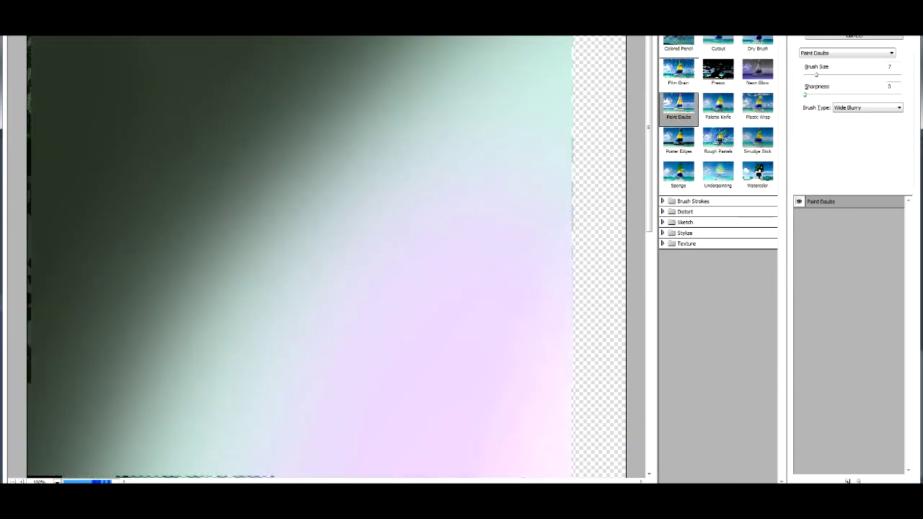
pyautogui.moveTo(817, 75); pyautogui.dragTo(892, 75)
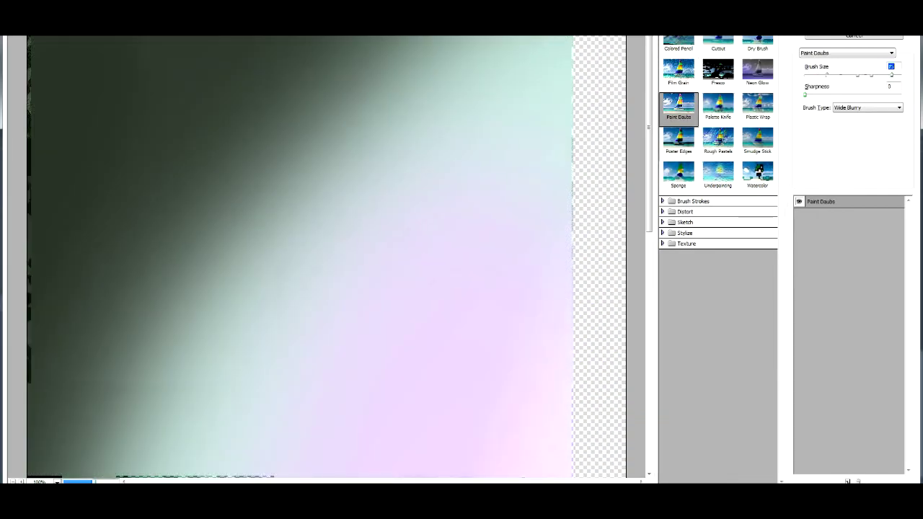
pyautogui.press('Tab')
pyautogui.press('Tab')
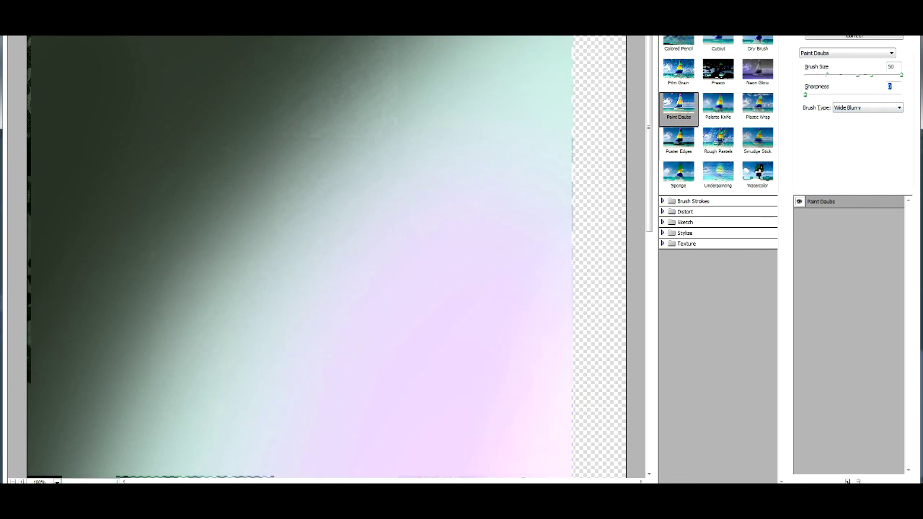
# Try the Cutout filter on Layer 4 with 8 levels, edge simplicity 10 and edge fidelity 1, and undo it.
pyautogui.click(718, 42)
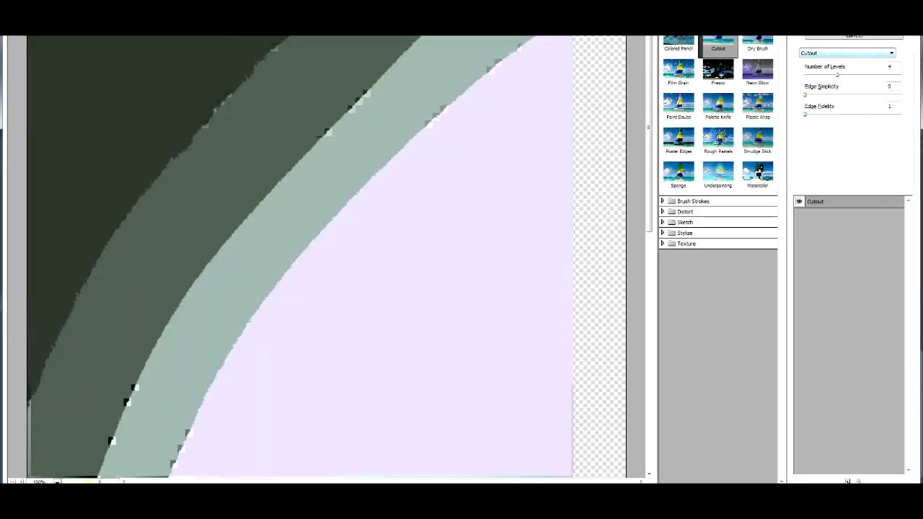
pyautogui.moveTo(836, 75); pyautogui.dragTo(900, 75)
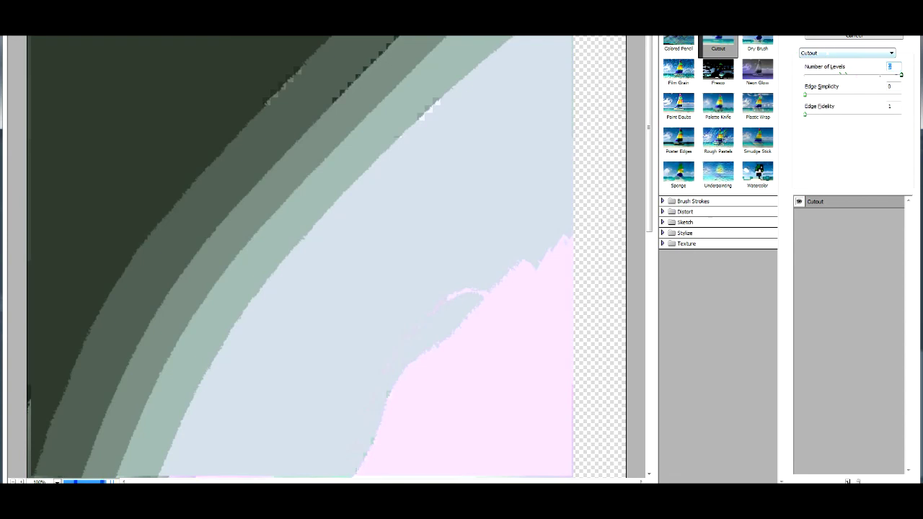
pyautogui.press('Tab')
pyautogui.hotkey('shift', 'Up')
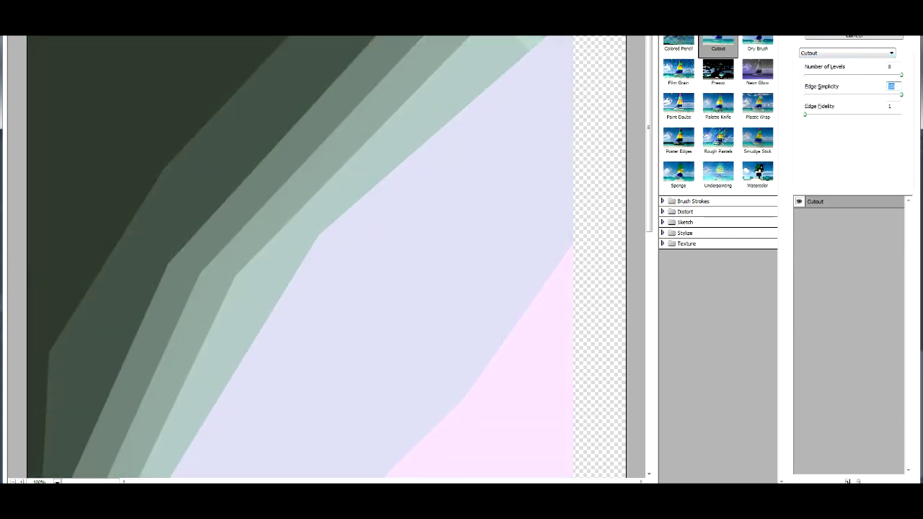
pyautogui.press('Tab')
pyautogui.press('Up')
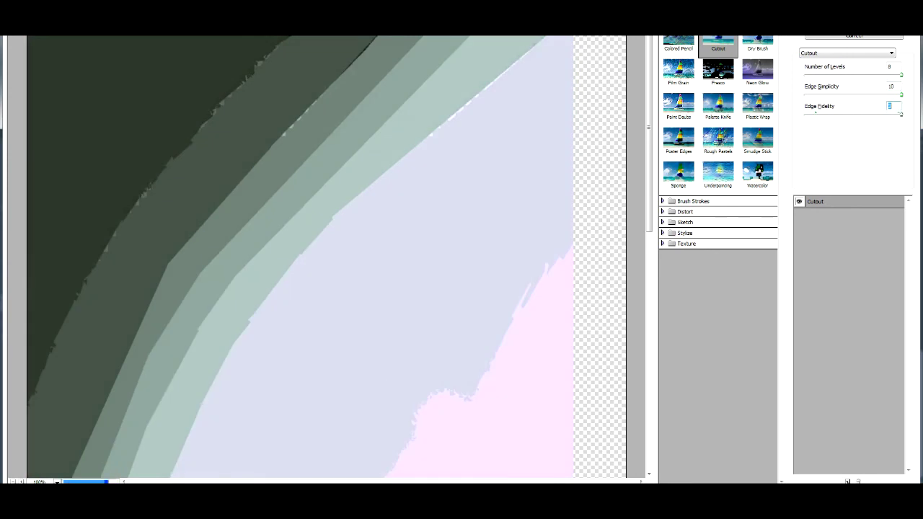
pyautogui.press('Down')
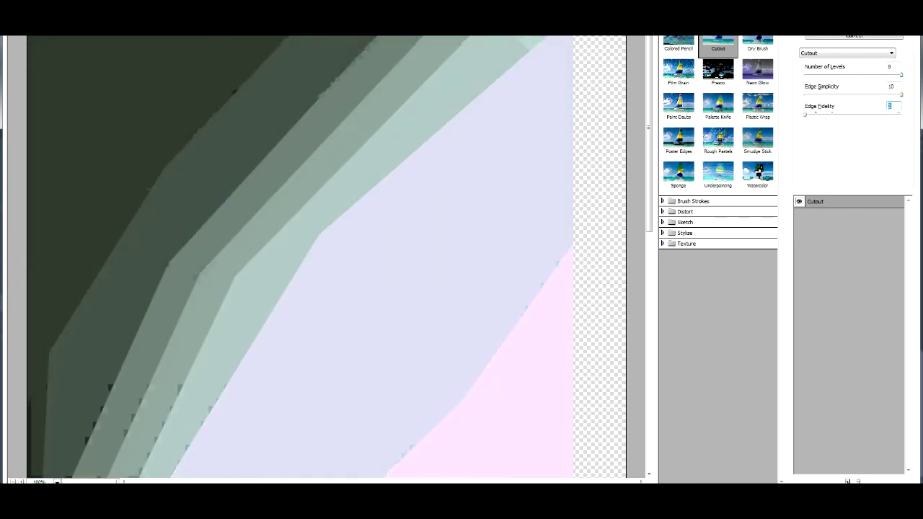
pyautogui.press('Return')
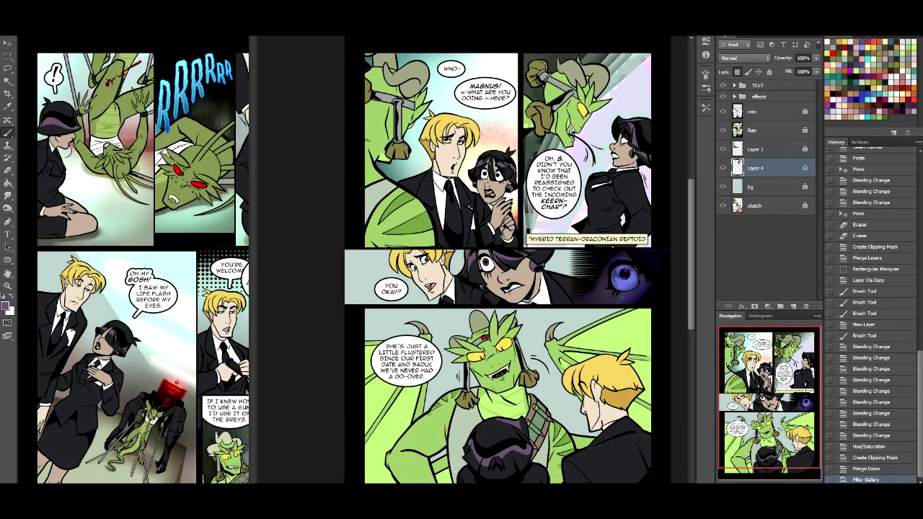
pyautogui.hotkey('ctrl', 'z')
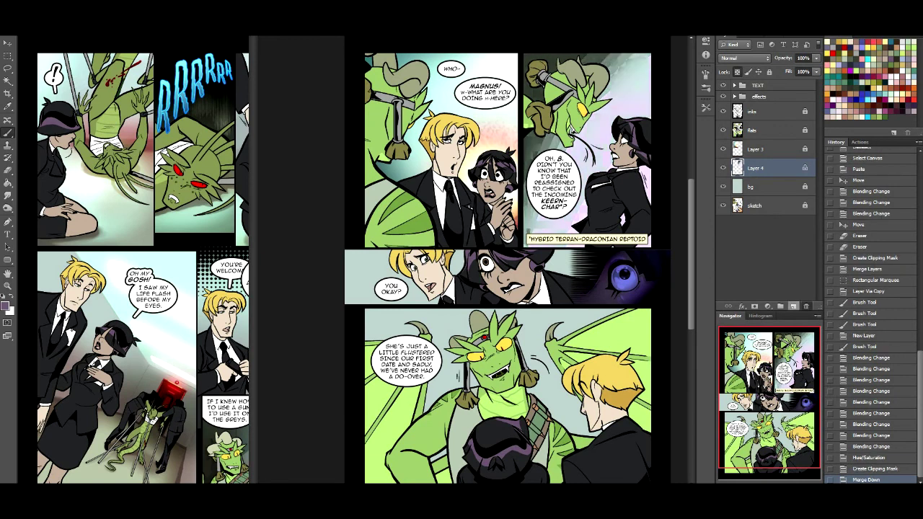
# On a new layer above Layer 4, paint white lightning streaks across the second panel's background with the hard 19 px brush.
pyautogui.click(793, 306)
pyautogui.click(29, 23)
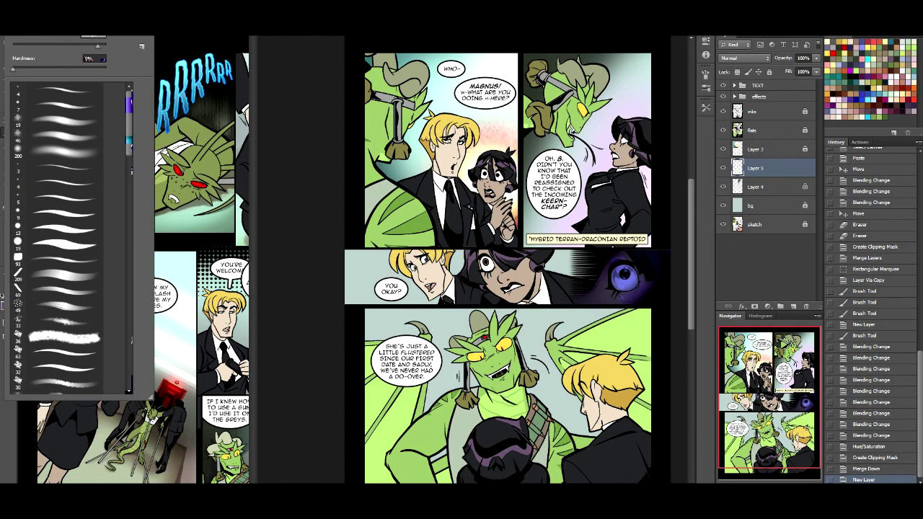
pyautogui.click(58, 246)
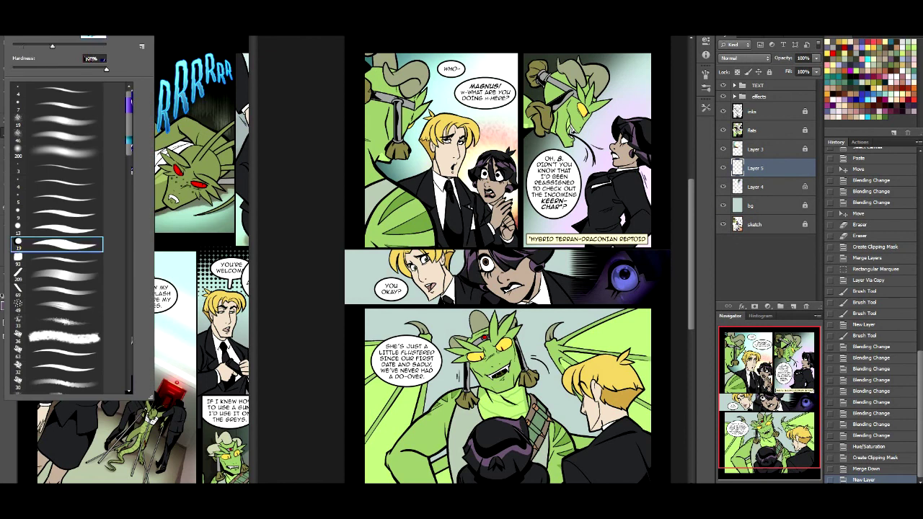
pyautogui.press('Return')
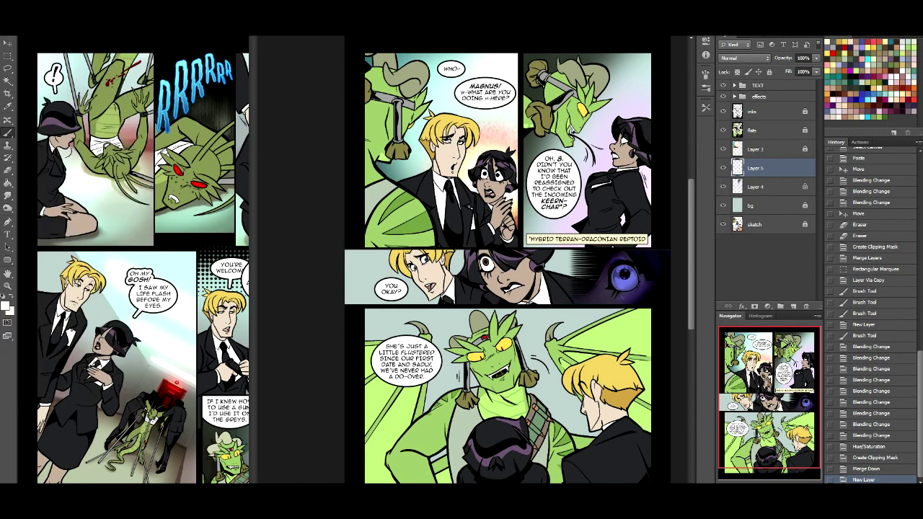
pyautogui.moveTo(648, 53); pyautogui.dragTo(576, 161)
pyautogui.moveTo(541, 214); pyautogui.dragTo(531, 233)
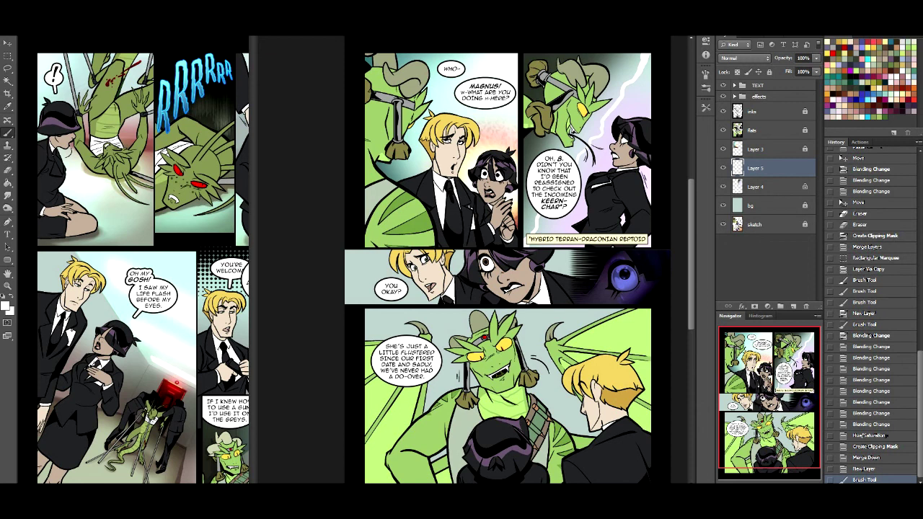
# Add an Outer Glow style to Layer 5 with Normal blend mode and the near-white colour fcfcfc.
pyautogui.doubleClick(778, 168)
pyautogui.moveTo(649, 74); pyautogui.dragTo(163, 182)
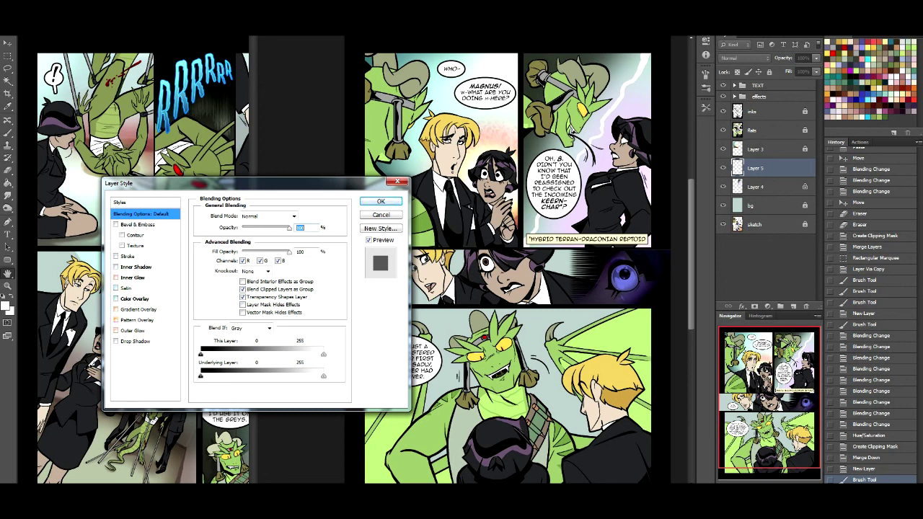
pyautogui.click(132, 330)
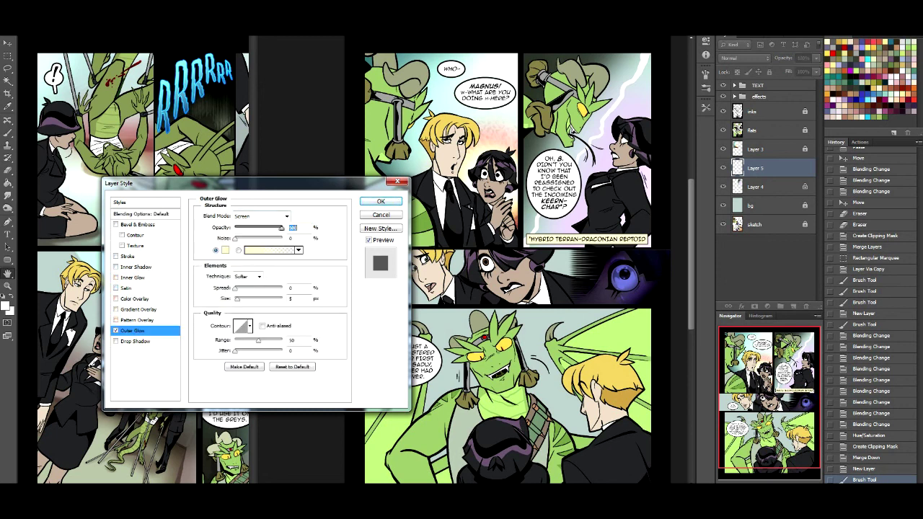
pyautogui.click(261, 216)
pyautogui.click(248, 215)
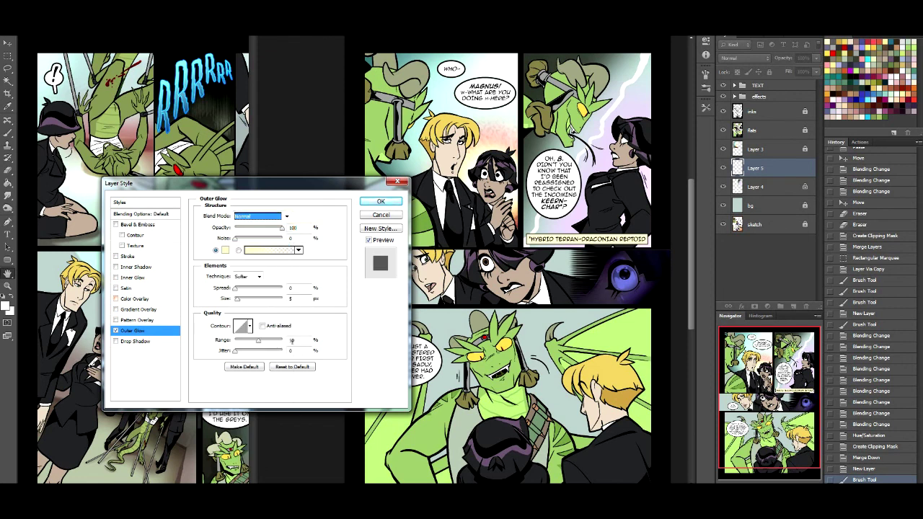
pyautogui.click(225, 250)
pyautogui.click(557, 299)
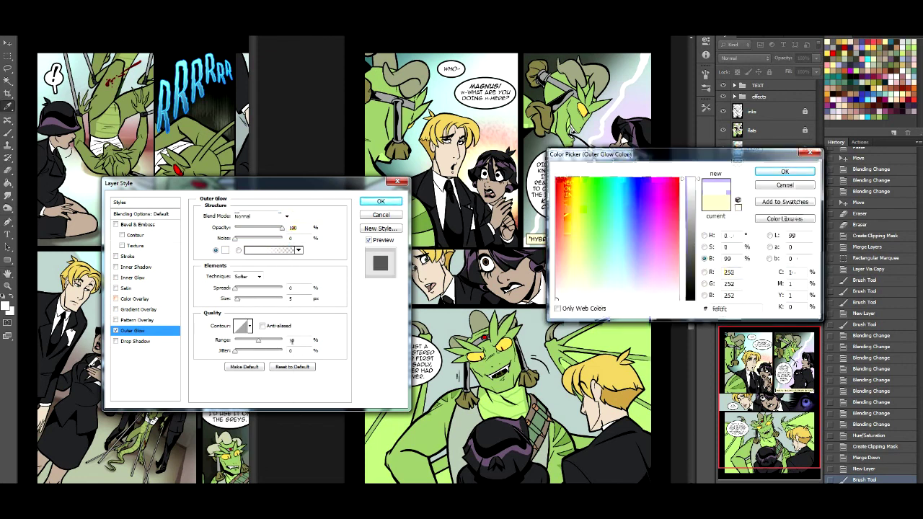
pyautogui.press('Return')
# Set the outer glow's size to 250 px and range to 47%, adjust its spread, and apply the style.
pyautogui.write('100')
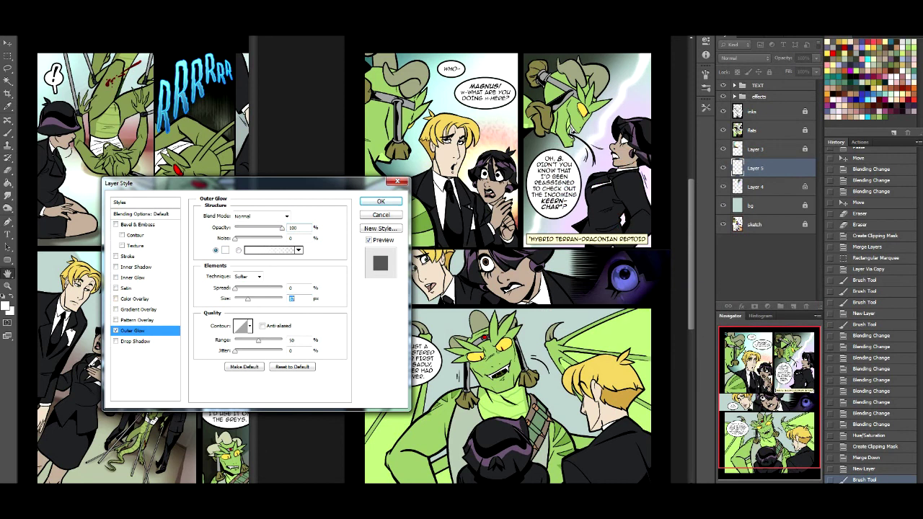
pyautogui.moveTo(235, 297)
pyautogui.mouseDown()
pyautogui.moveTo(254, 298)
pyautogui.moveTo(244, 287)
pyautogui.moveTo(255, 288)
pyautogui.moveTo(239, 289)
pyautogui.mouseUp()
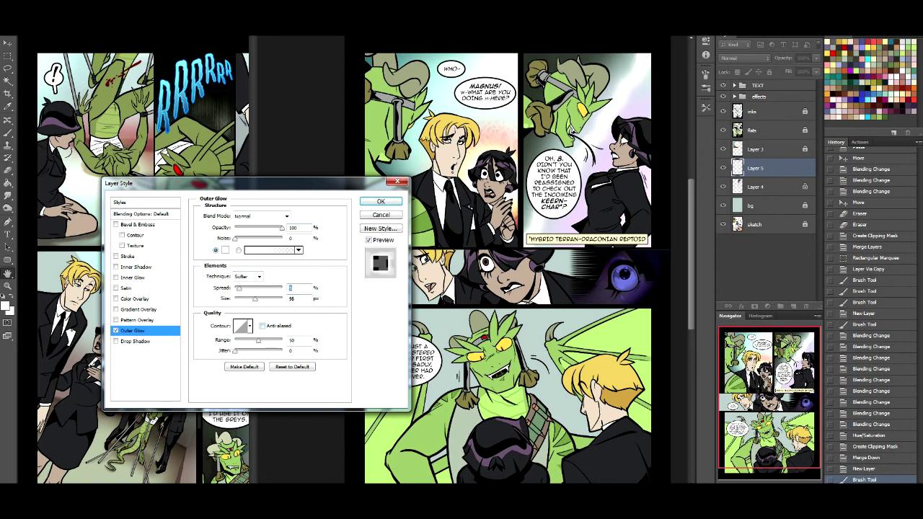
pyautogui.press('Tab')
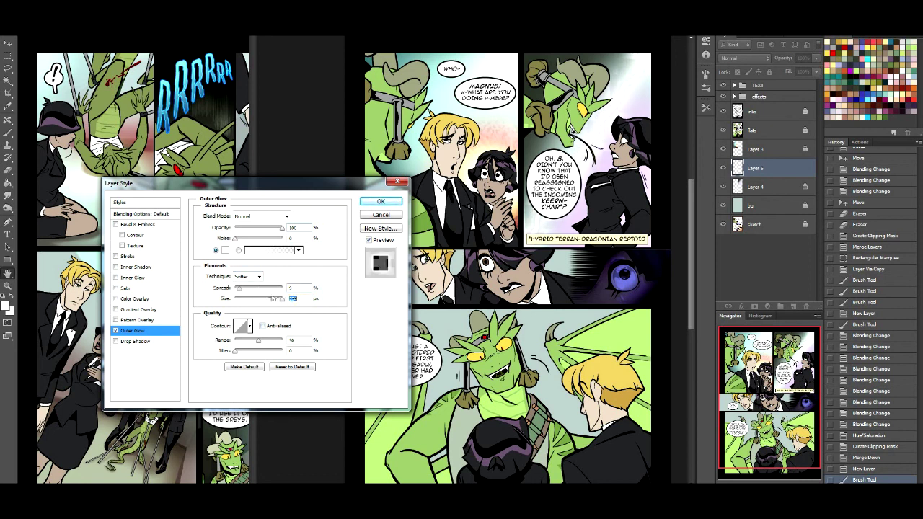
pyautogui.write('250')
pyautogui.press('Tab')
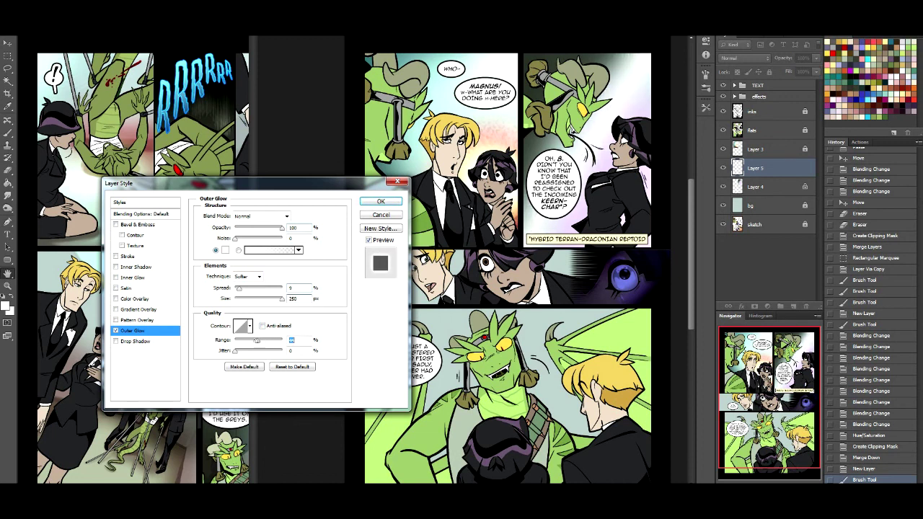
pyautogui.click(291, 287)
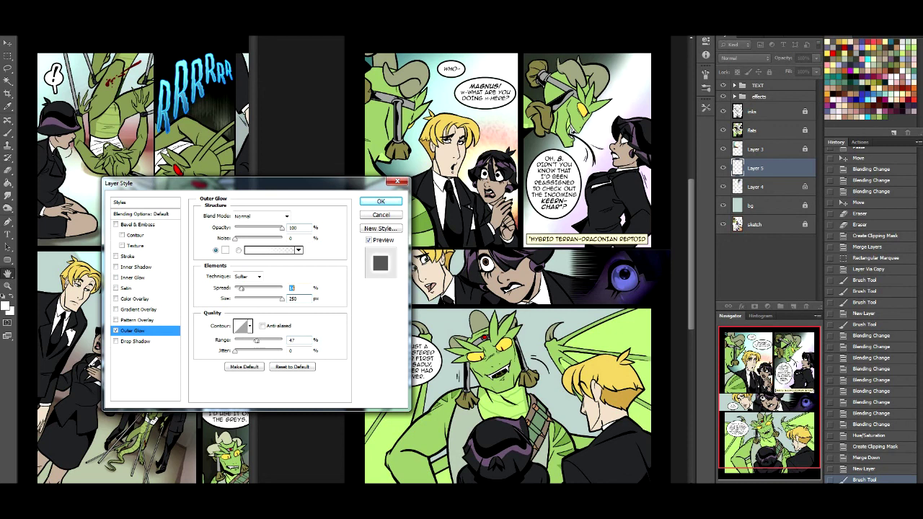
pyautogui.write('5')
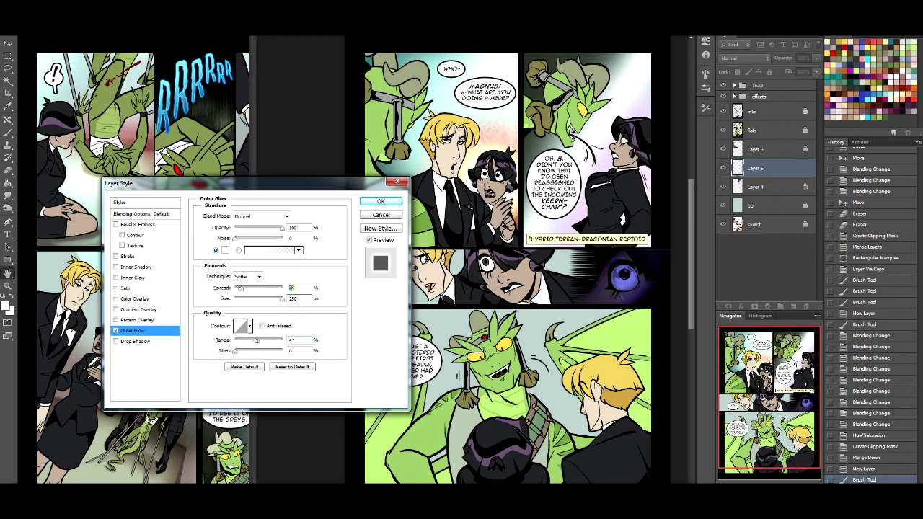
pyautogui.press('Return')
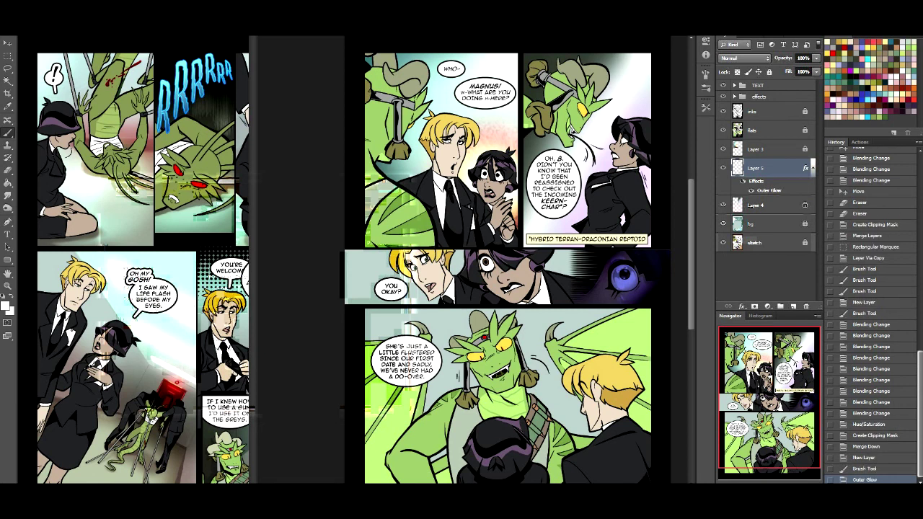
# Dab white glow beside the dark-haired woman in the second panel, add a short stroke behind her head, and undo that stroke.
pyautogui.click(605, 155)
pyautogui.click(606, 155)
pyautogui.click(606, 155)
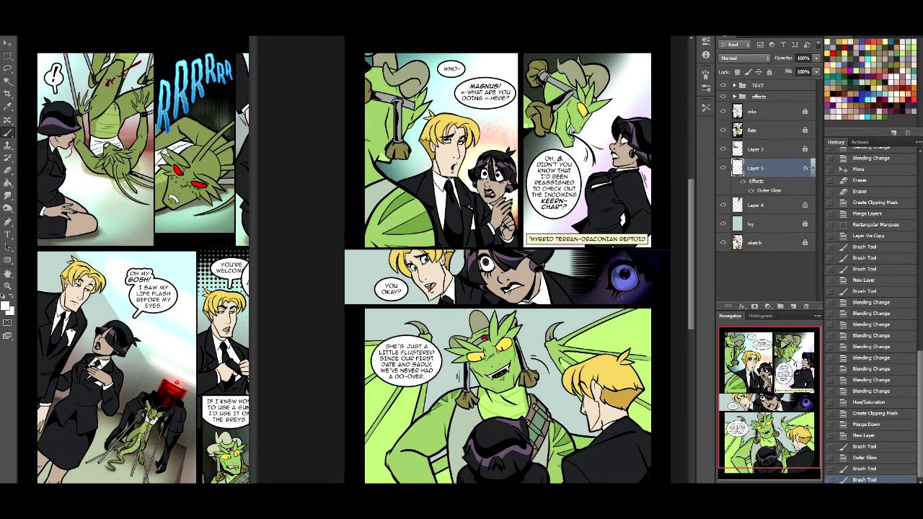
pyautogui.moveTo(641, 96); pyautogui.dragTo(638, 115)
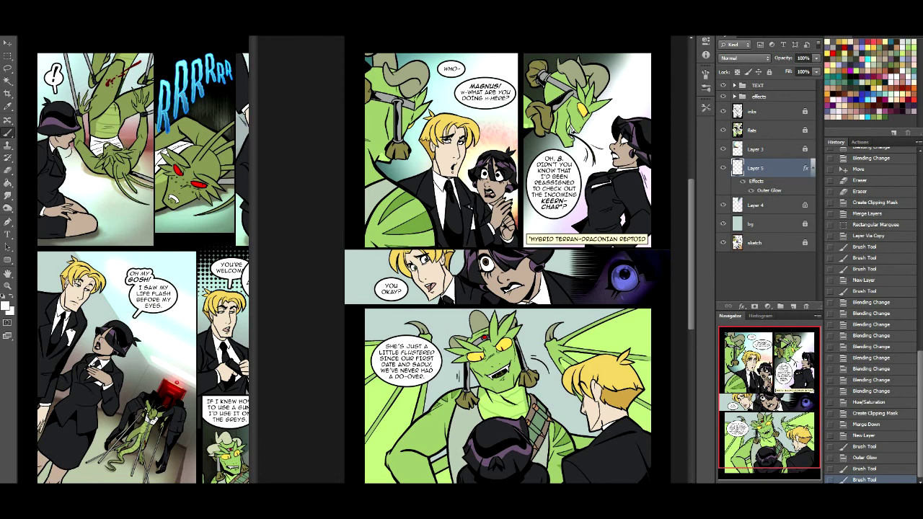
pyautogui.hotkey('ctrl', 'z')
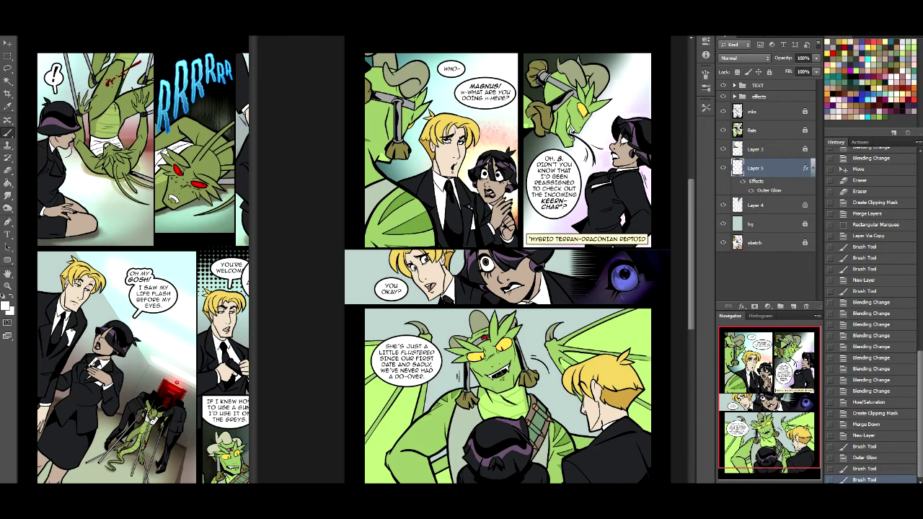
# Clip Layer 5 to Layer 4 and add a new layer above it.
pyautogui.rightClick(767, 167)
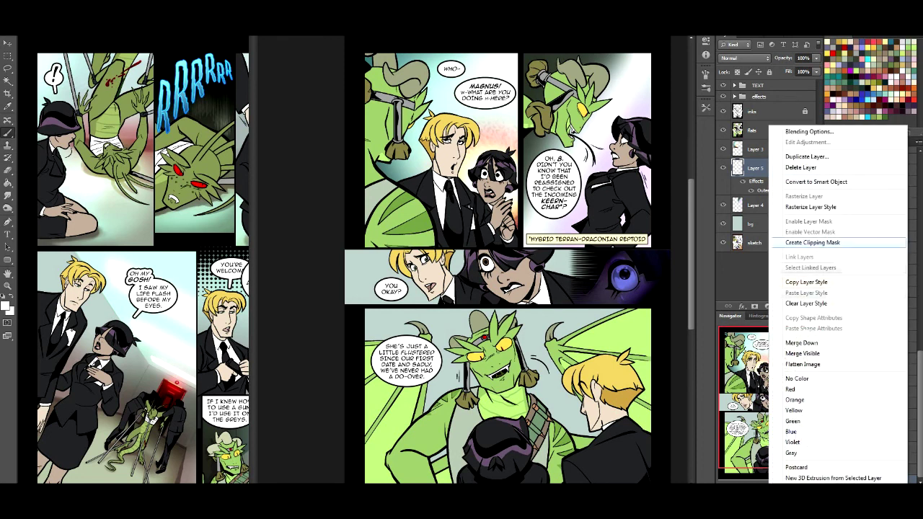
pyautogui.click(813, 242)
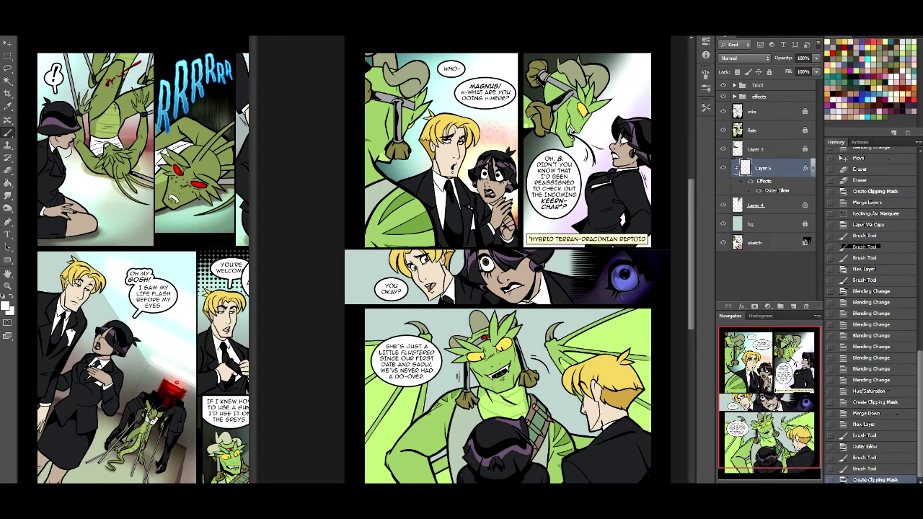
pyautogui.click(794, 306)
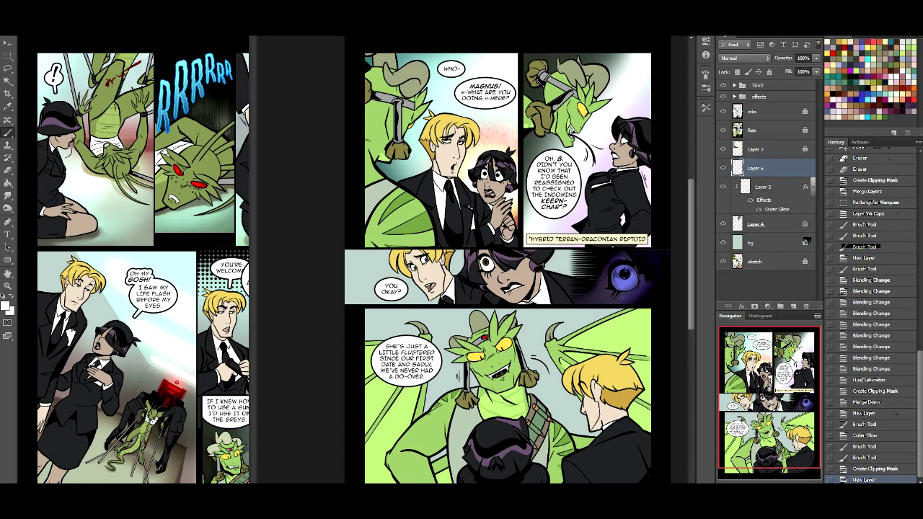
# Set the brush colour to black, choose the hard 19 px brush preset, and adjust its size.
pyautogui.press('space')
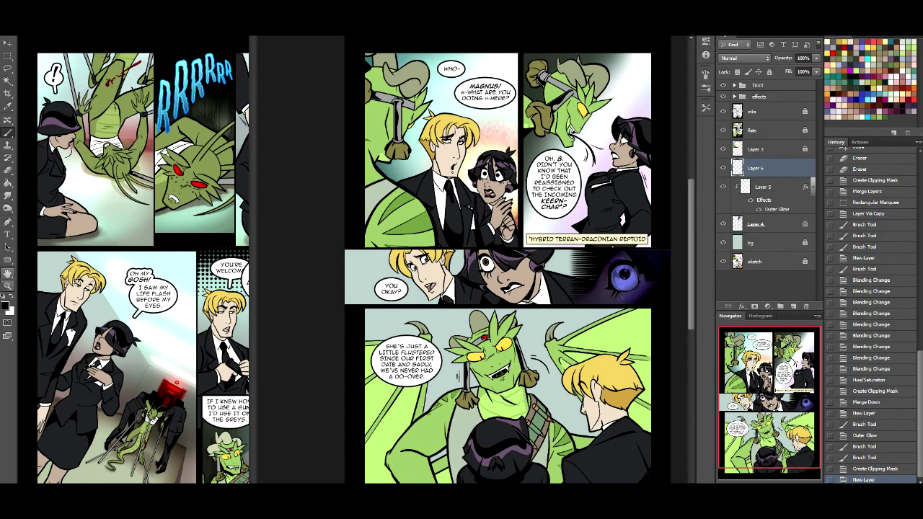
pyautogui.rightClick(72, 144)
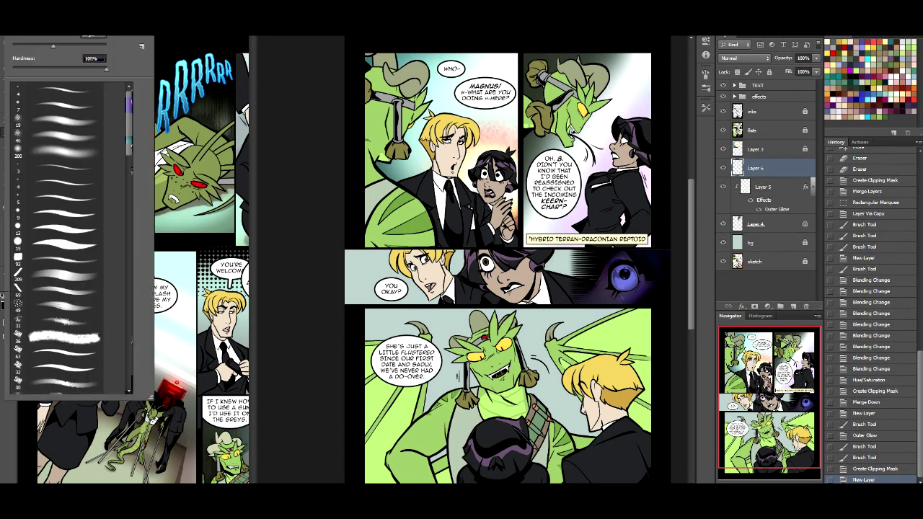
pyautogui.click(61, 244)
pyautogui.moveTo(21, 45); pyautogui.dragTo(42, 45)
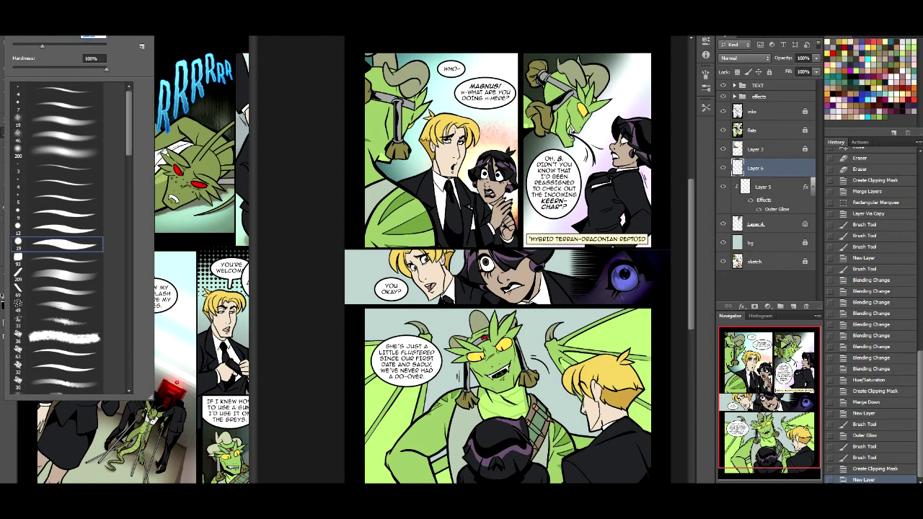
pyautogui.press('Return')
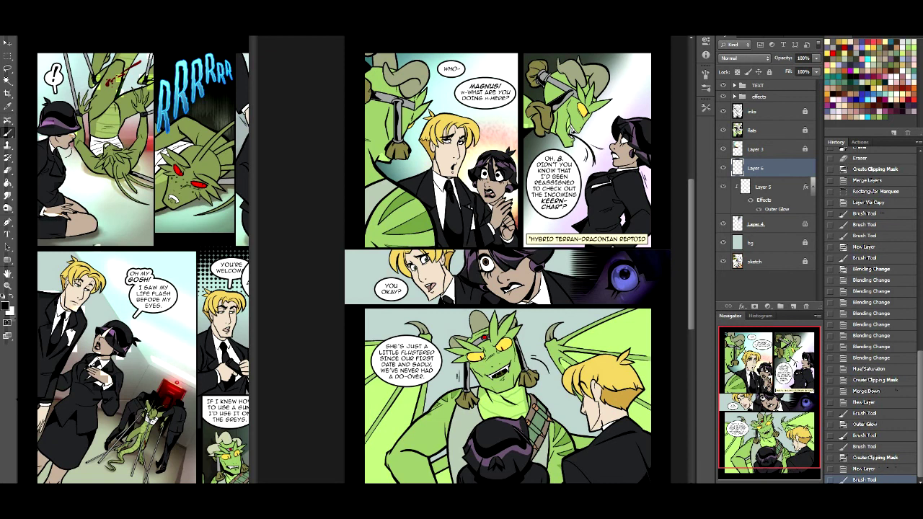
# Move Layer 6 above Layer 3 and hide the TEXT and effects groups.
pyautogui.hotkey('ctrl', ']')
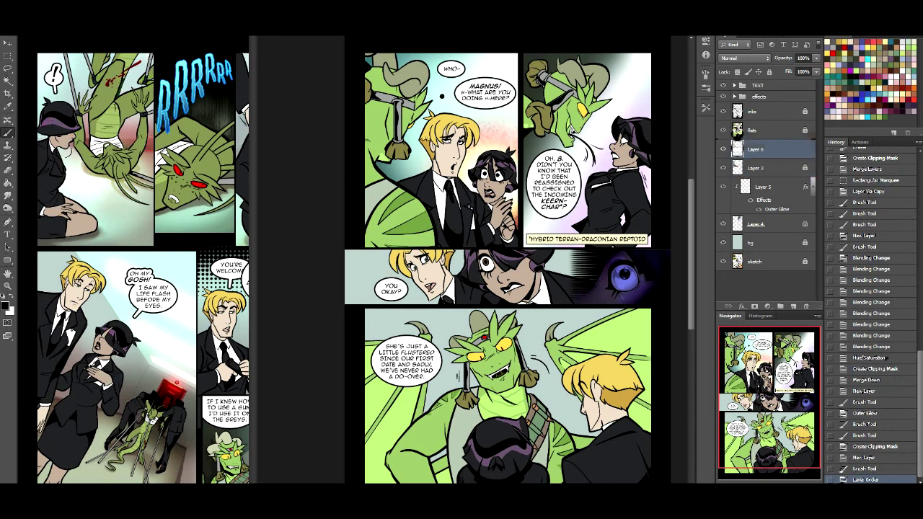
pyautogui.click(723, 96)
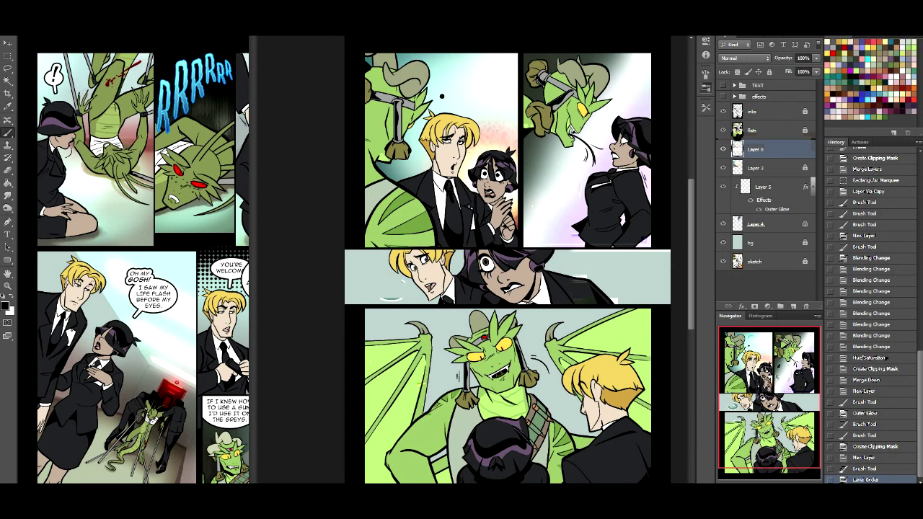
# Dab a horizontal row of black dots of varying size across the first panel's background on Layer 6.
pyautogui.click(448, 96)
pyautogui.click(467, 96)
pyautogui.click(476, 96)
pyautogui.click(484, 96)
pyautogui.click(493, 96)
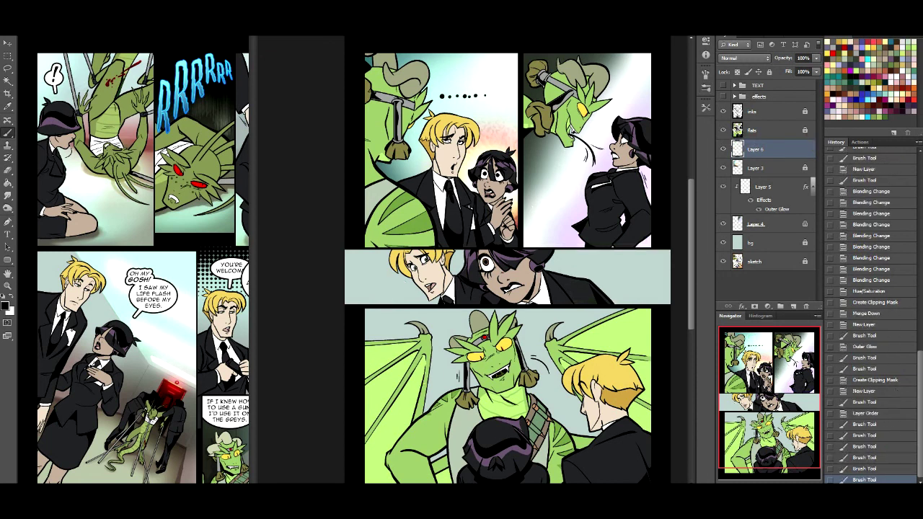
pyautogui.click(502, 96)
pyautogui.click(510, 95)
pyautogui.click(461, 95)
pyautogui.click(480, 96)
pyautogui.click(489, 95)
pyautogui.click(499, 95)
pyautogui.click(515, 95)
pyautogui.click(505, 96)
pyautogui.click(510, 96)
pyautogui.click(516, 95)
# Free-transform the dots into long diagonal streaks and position them over the upper part of the second panel.
pyautogui.hotkey('ctrl', 't')
pyautogui.moveTo(509, 99)
pyautogui.mouseDown()
pyautogui.moveTo(570, 205)
pyautogui.moveTo(578, 467)
pyautogui.mouseUp()
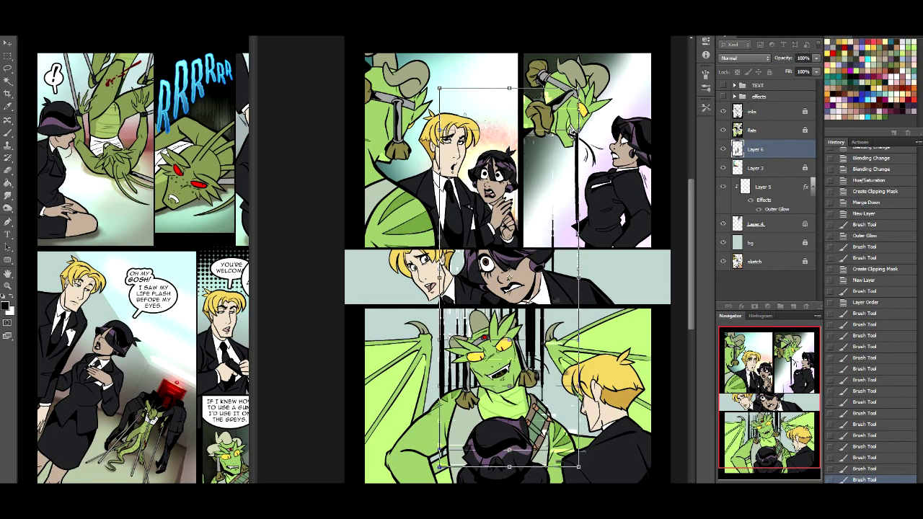
pyautogui.scroll(1, 578, 468)
pyautogui.moveTo(581, 433); pyautogui.dragTo(609, 292)
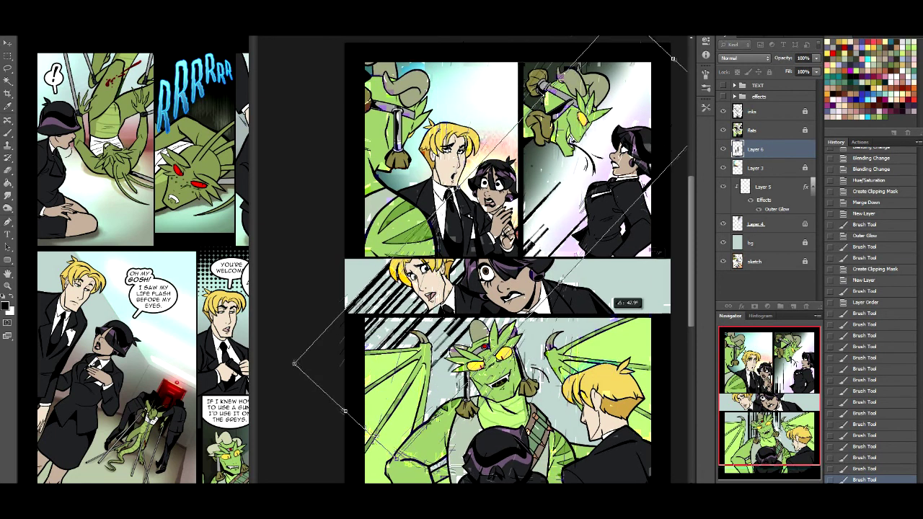
pyautogui.moveTo(673, 57)
pyautogui.mouseDown()
pyautogui.moveTo(649, 100)
pyautogui.moveTo(671, 79)
pyautogui.moveTo(682, 84)
pyautogui.moveTo(687, 257)
pyautogui.moveTo(639, 283)
pyautogui.moveTo(609, 280)
pyautogui.moveTo(670, 281)
pyautogui.mouseUp()
pyautogui.moveTo(563, 130); pyautogui.dragTo(540, 60)
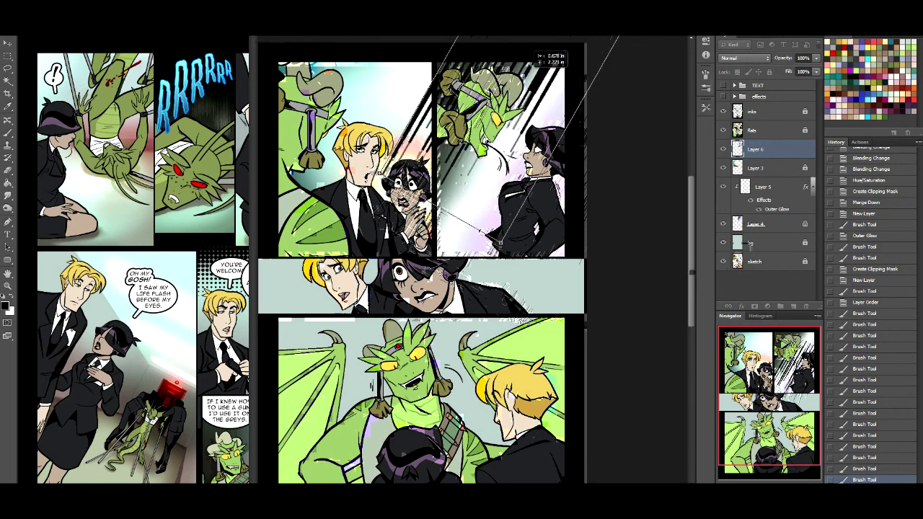
pyautogui.press('Return')
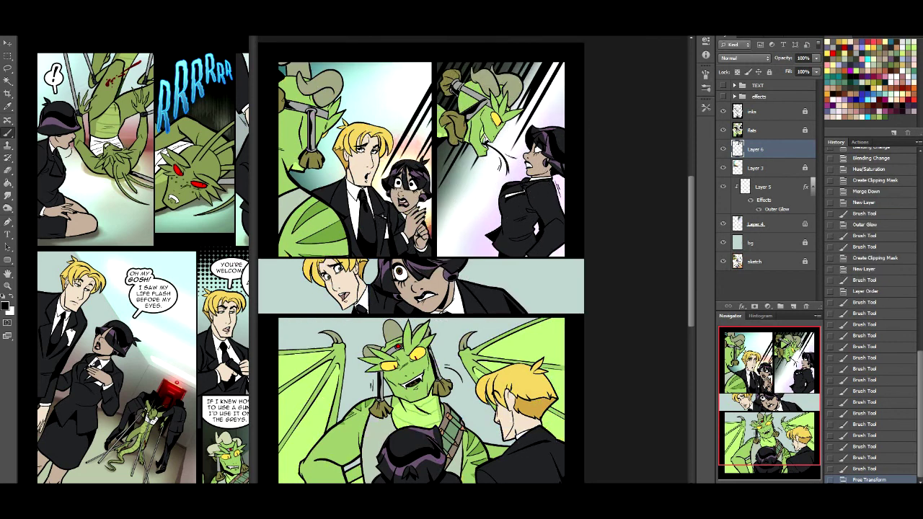
pyautogui.press('v')
pyautogui.moveTo(586, 59); pyautogui.dragTo(585, 45)
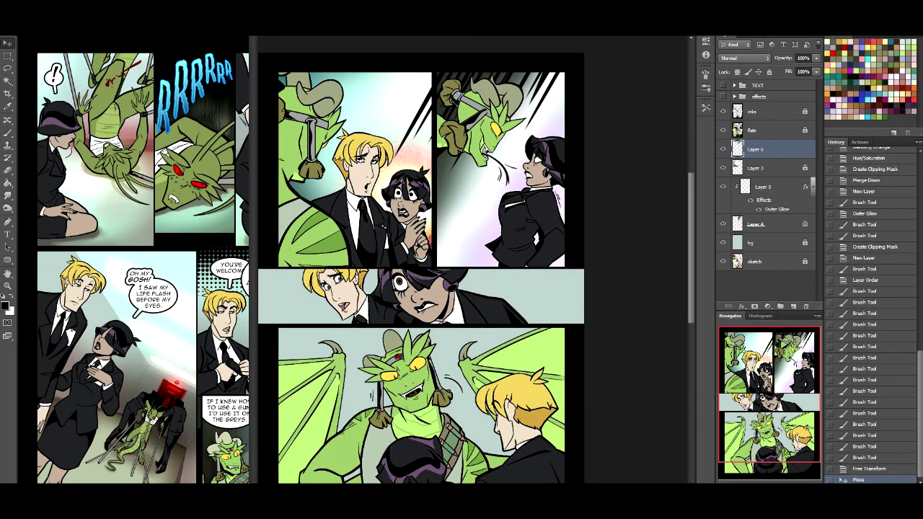
# Move Layer 6 directly below Layer 3 and clip it to Layer 4.
pyautogui.rightClick(767, 149)
pyautogui.moveTo(768, 149); pyautogui.dragTo(767, 173)
pyautogui.rightClick(768, 168)
pyautogui.click(808, 243)
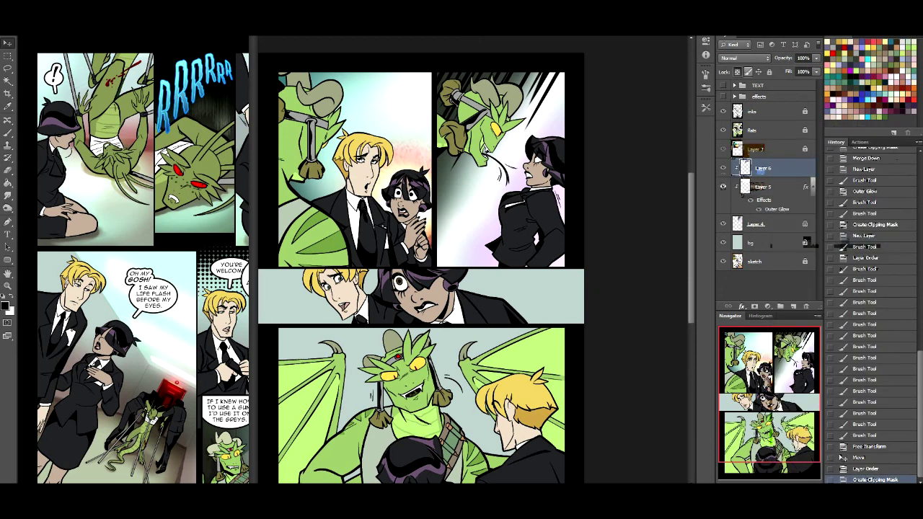
# Set Layer 6's blend mode to Soft Light and erase part of its streaks beside the dragon in the second panel.
pyautogui.click(744, 58)
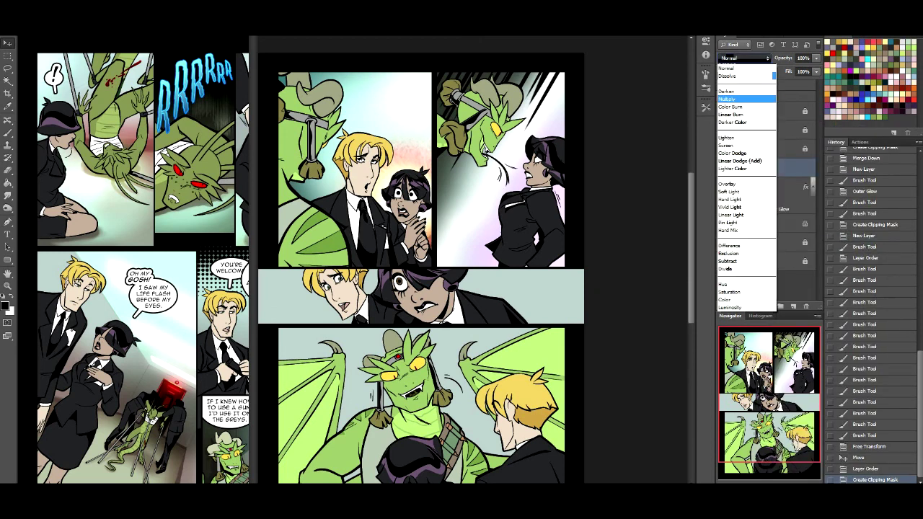
pyautogui.click(746, 137)
pyautogui.press('Down')
pyautogui.press('Down')
pyautogui.press('Down')
pyautogui.press('Down')
pyautogui.press('Down')
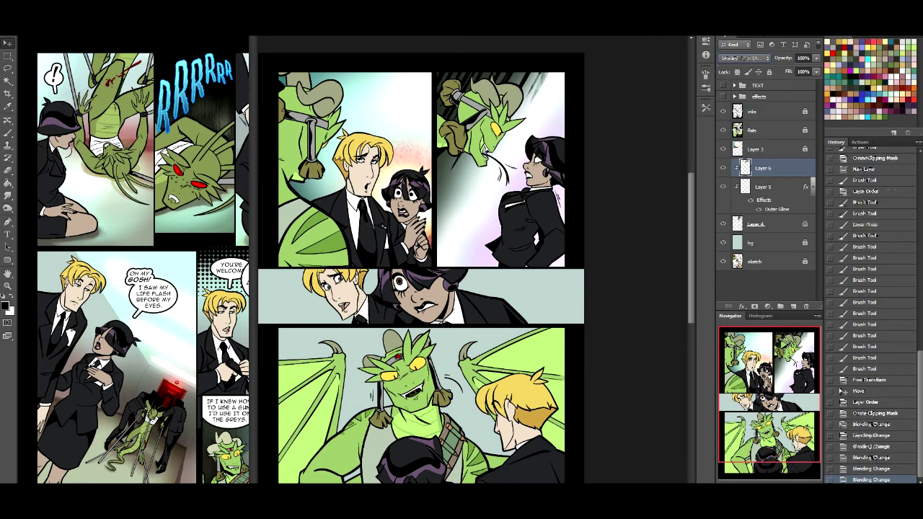
pyautogui.press('Down')
pyautogui.press('Down')
pyautogui.press('Down')
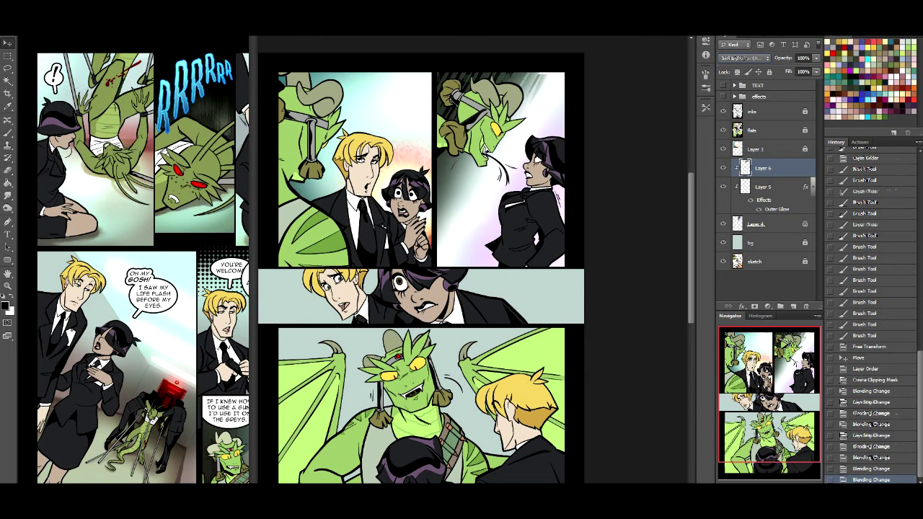
pyautogui.press('e')
pyautogui.moveTo(456, 160); pyautogui.dragTo(448, 112)
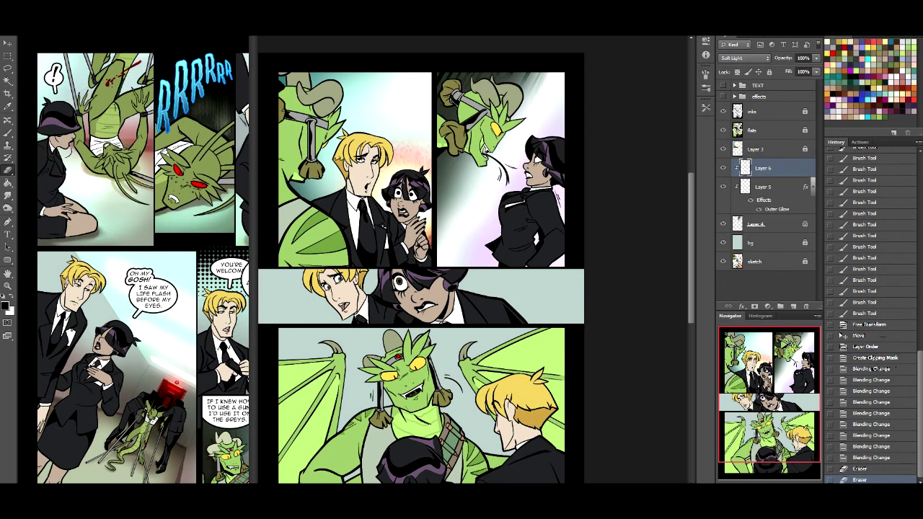
pyautogui.press('b')
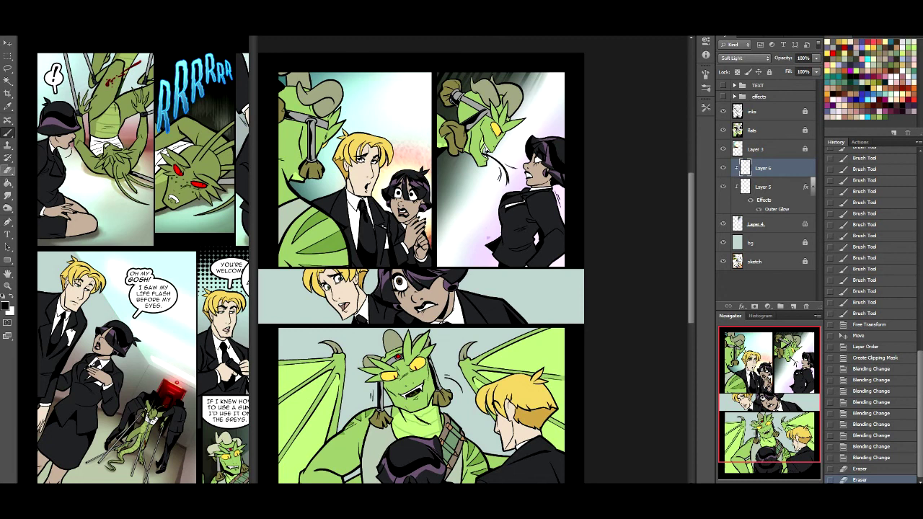
pyautogui.moveTo(558, 186); pyautogui.dragTo(560, 204)
pyautogui.hotkey('ctrl', 'z')
pyautogui.moveTo(560, 255); pyautogui.dragTo(563, 266)
pyautogui.moveTo(559, 216); pyautogui.dragTo(561, 249)
pyautogui.moveTo(560, 242); pyautogui.dragTo(563, 265)
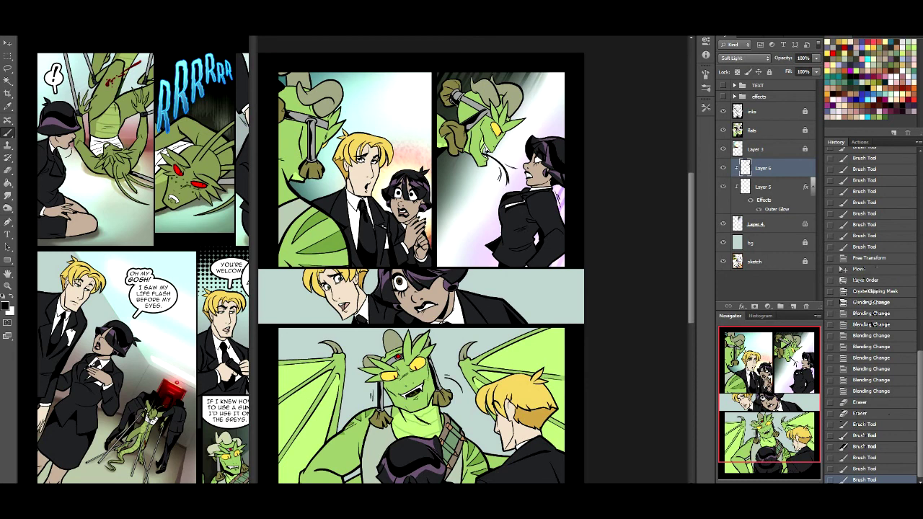
pyautogui.hotkey('ctrl', 'alt', 'z')
pyautogui.hotkey('ctrl', 'alt', 'z')
pyautogui.hotkey('ctrl', 'alt', 'z')
pyautogui.hotkey('ctrl', 'alt', 'z')
pyautogui.hotkey('ctrl', 'alt', 'z')
pyautogui.hotkey('ctrl', 'alt', 'z')
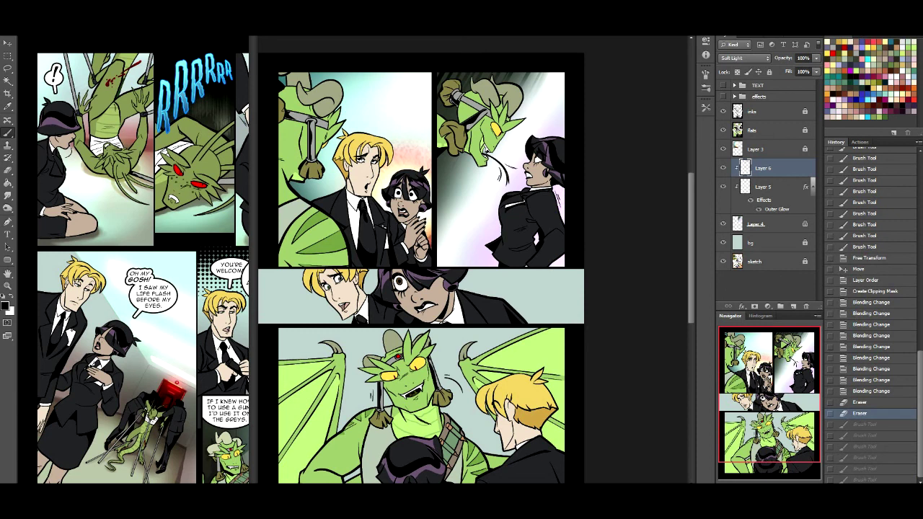
# Merge Layers 4, 5 and 6 into one layer and raise its saturation to +44.
pyautogui.keyDown('shift'); pyautogui.click(764, 224); pyautogui.keyUp('shift')
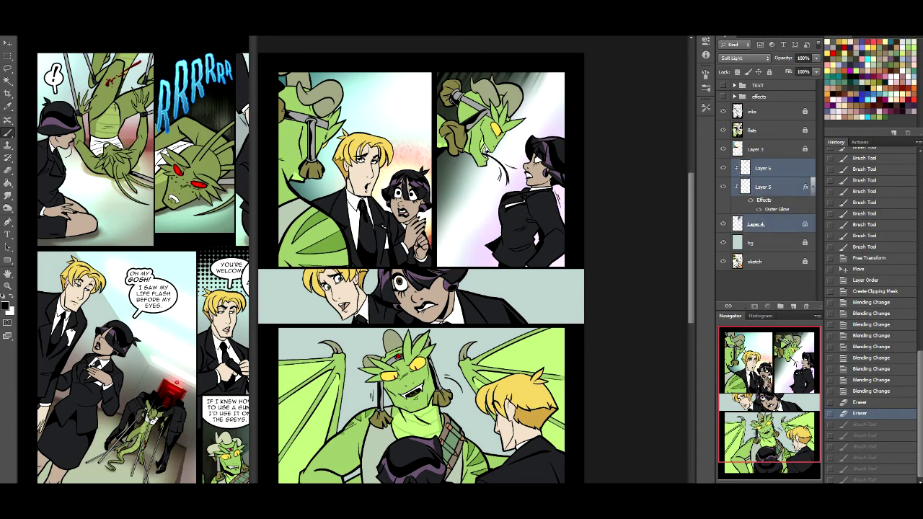
pyautogui.hotkey('ctrl', 'e')
pyautogui.hotkey('ctrl', 'u')
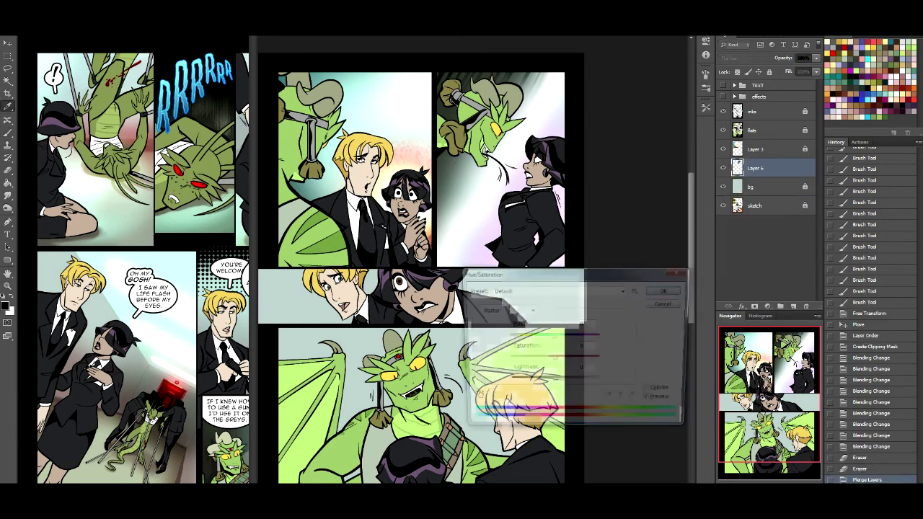
pyautogui.moveTo(553, 359); pyautogui.dragTo(575, 359)
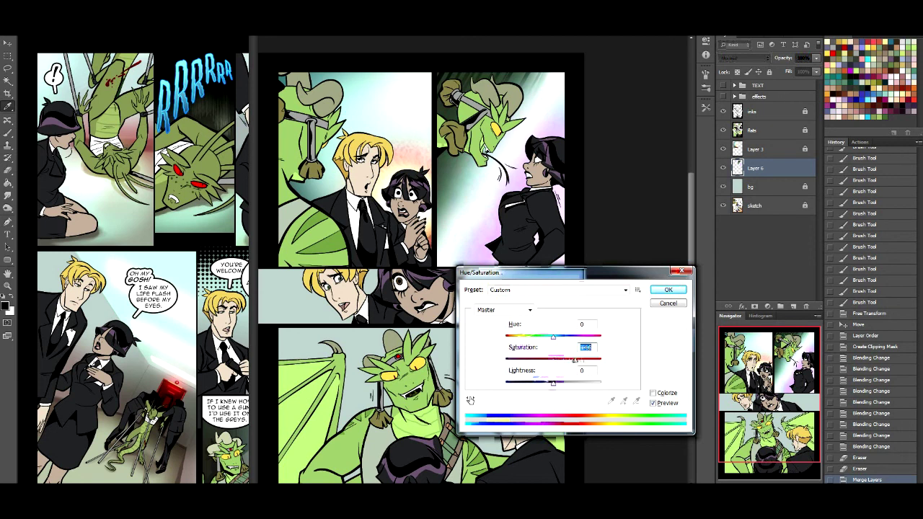
pyautogui.click(668, 289)
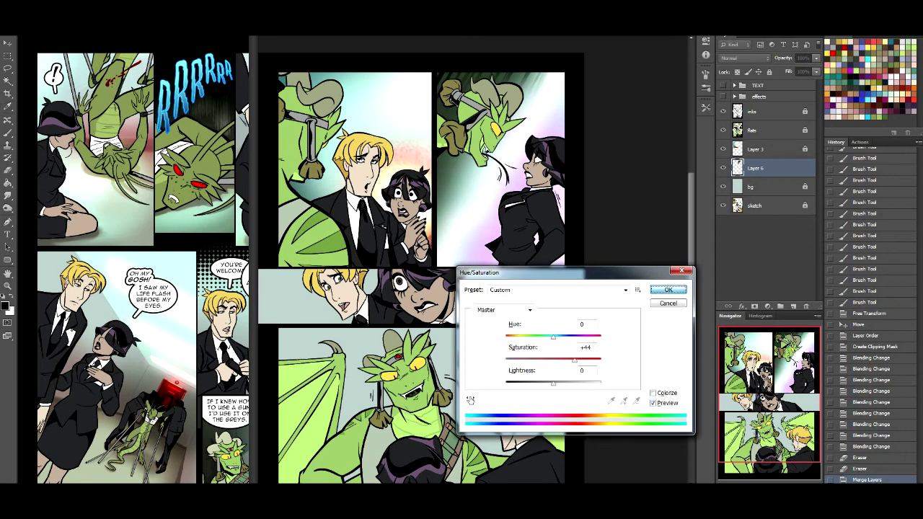
# On a new layer in Overlay mode, paint light purple diagonally across the second panel's background with a soft brush at 0% hardness.
pyautogui.click(793, 306)
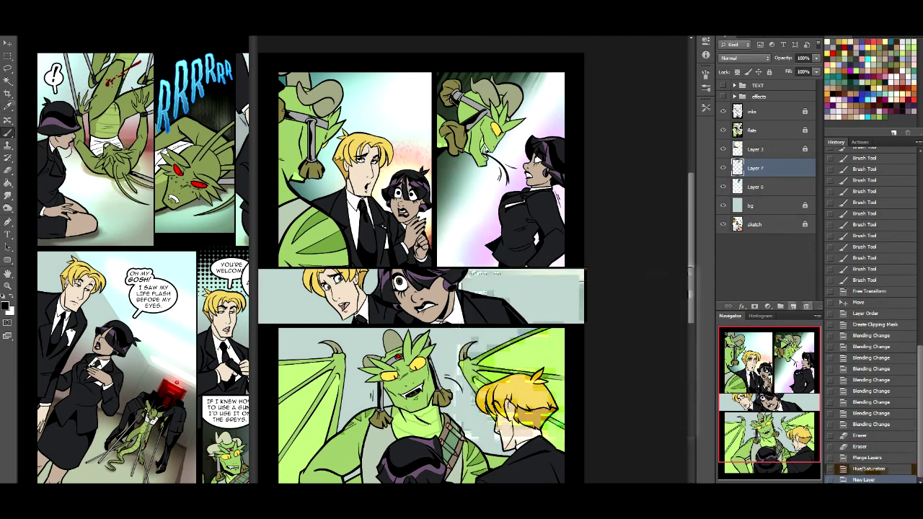
pyautogui.rightClick(16, 144)
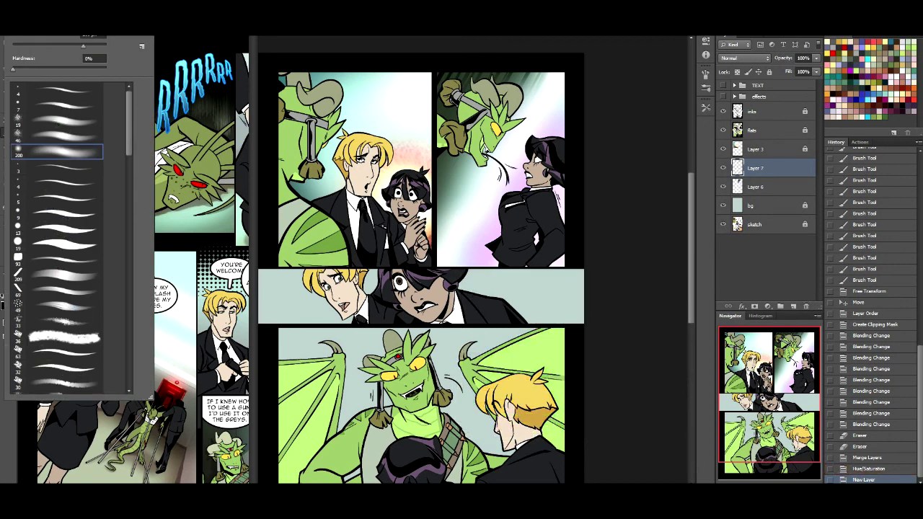
pyautogui.press('Return')
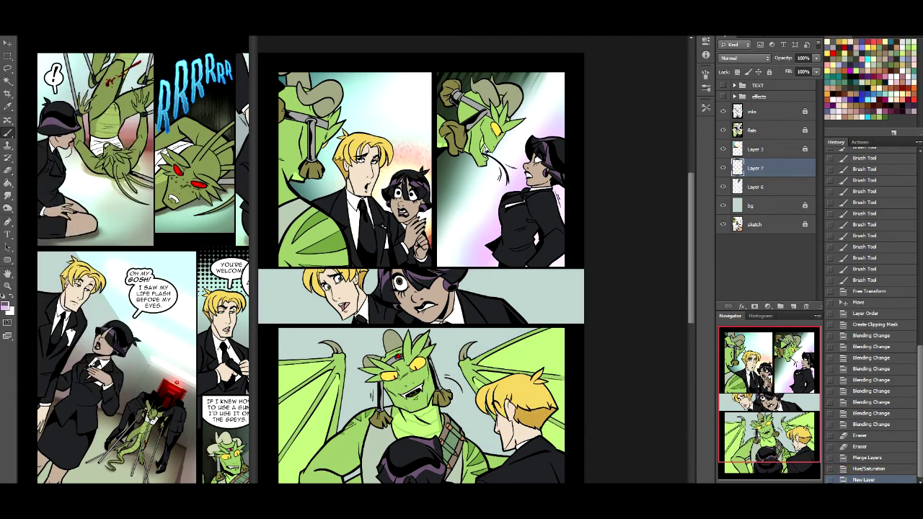
pyautogui.moveTo(559, 83)
pyautogui.mouseDown()
pyautogui.moveTo(530, 116)
pyautogui.moveTo(461, 245)
pyautogui.moveTo(472, 285)
pyautogui.mouseUp()
pyautogui.hotkey('ctrl', 'z')
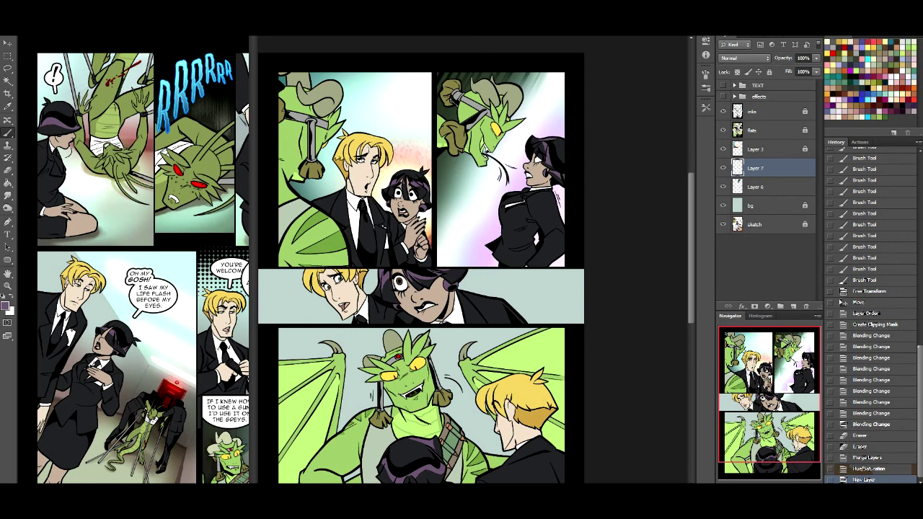
pyautogui.click(844, 99)
pyautogui.moveTo(559, 79)
pyautogui.mouseDown()
pyautogui.moveTo(519, 130)
pyautogui.moveTo(469, 230)
pyautogui.moveTo(472, 281)
pyautogui.mouseUp()
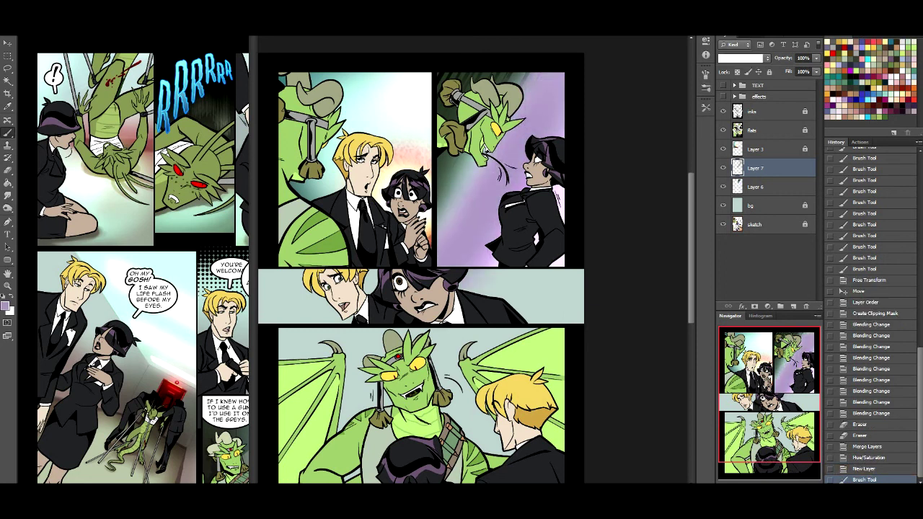
pyautogui.click(744, 57)
pyautogui.click(744, 186)
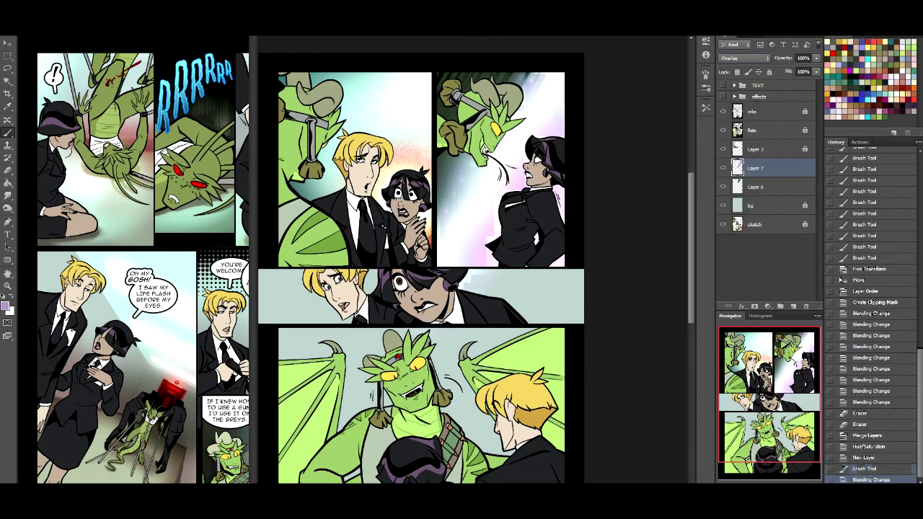
# Paint soft teal and yellow tints on Layer 7 beside and below the dragon's head in the second panel.
pyautogui.moveTo(469, 173); pyautogui.dragTo(455, 231)
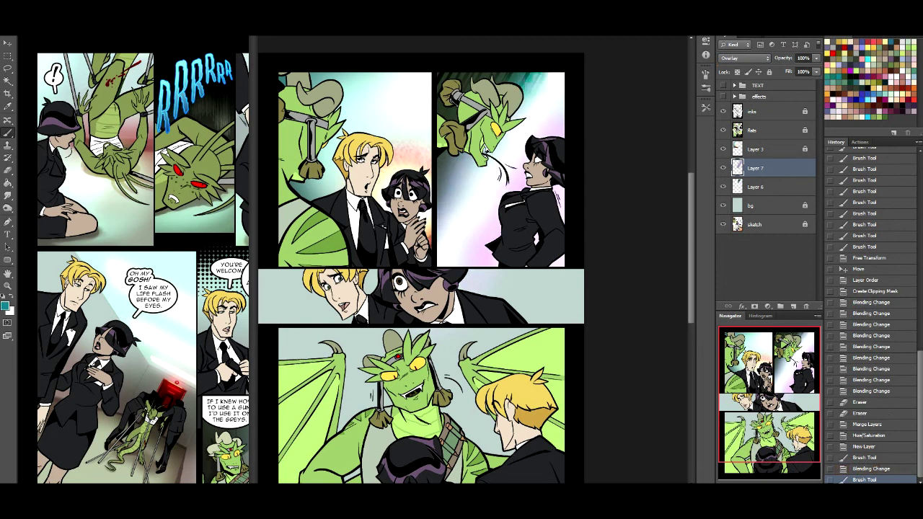
pyautogui.moveTo(467, 172); pyautogui.dragTo(451, 230)
pyautogui.moveTo(469, 170); pyautogui.dragTo(443, 234)
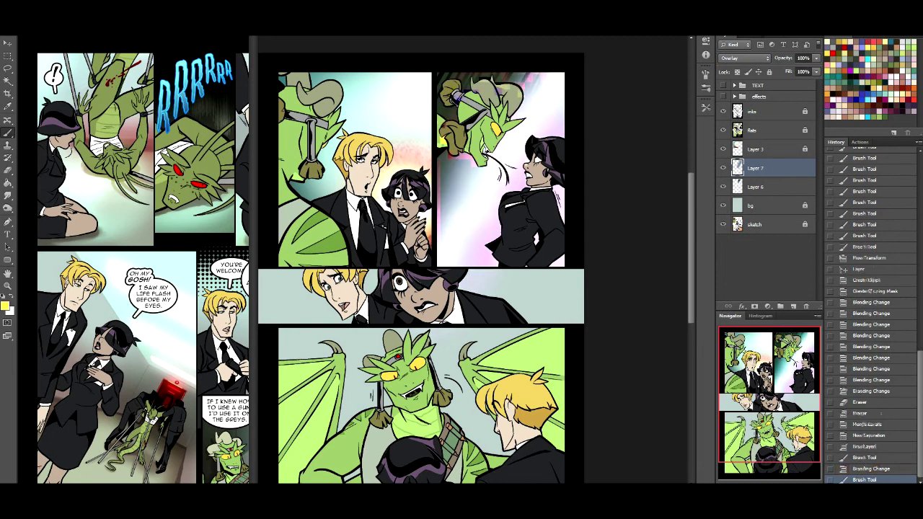
pyautogui.moveTo(467, 155); pyautogui.dragTo(441, 224)
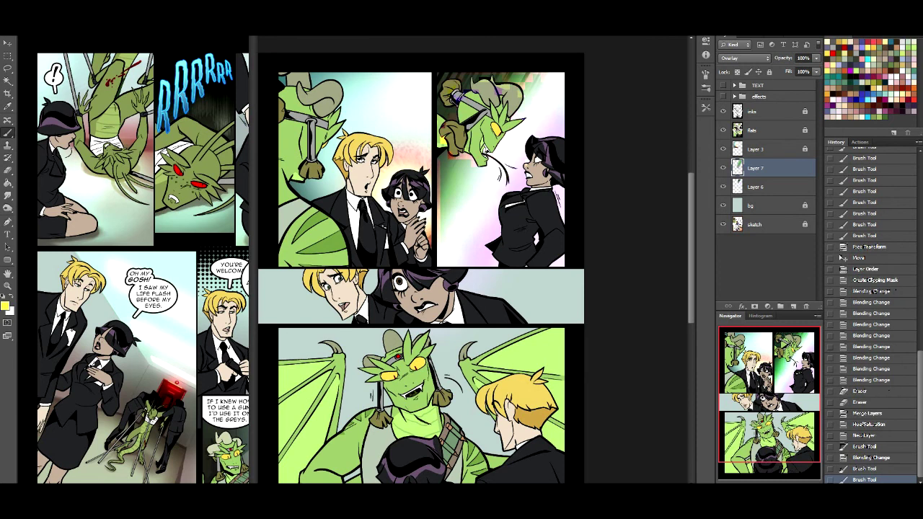
pyautogui.moveTo(452, 157); pyautogui.dragTo(442, 216)
pyautogui.moveTo(447, 163); pyautogui.dragTo(441, 238)
# Brush dark purple on Layer 7 around the woman and diagonally across the second panel's background.
pyautogui.click(862, 71)
pyautogui.moveTo(551, 108)
pyautogui.mouseDown()
pyautogui.moveTo(490, 283)
pyautogui.moveTo(541, 278)
pyautogui.moveTo(573, 292)
pyautogui.mouseUp()
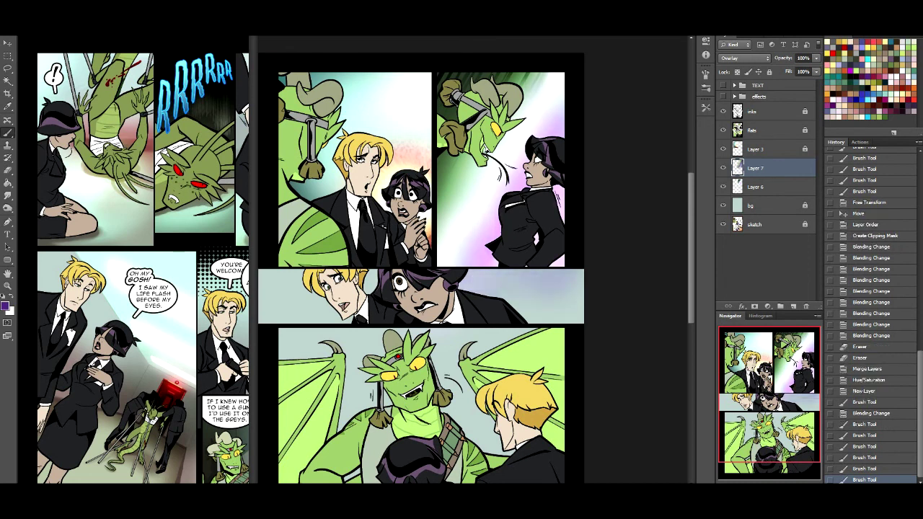
pyautogui.moveTo(526, 87)
pyautogui.mouseDown()
pyautogui.moveTo(480, 202)
pyautogui.moveTo(476, 281)
pyautogui.mouseUp()
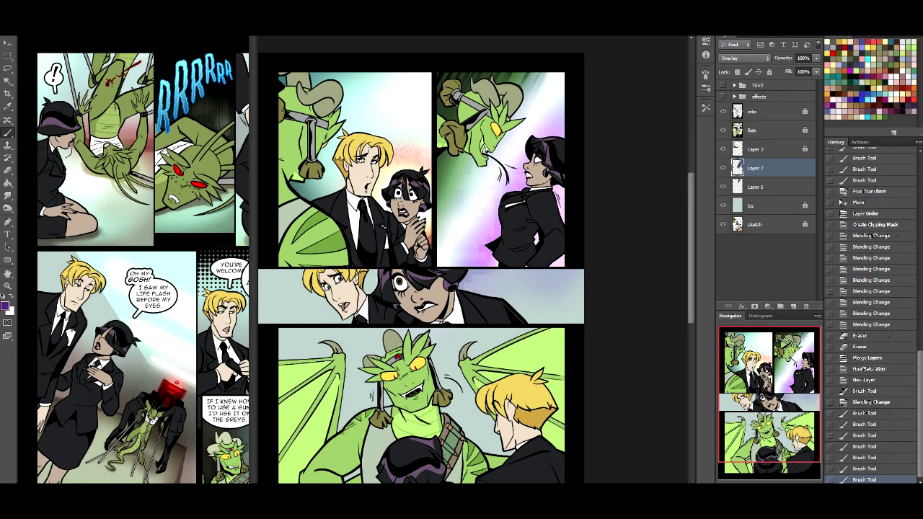
pyautogui.click(793, 306)
pyautogui.moveTo(548, 79); pyautogui.dragTo(469, 252)
pyautogui.click(745, 58)
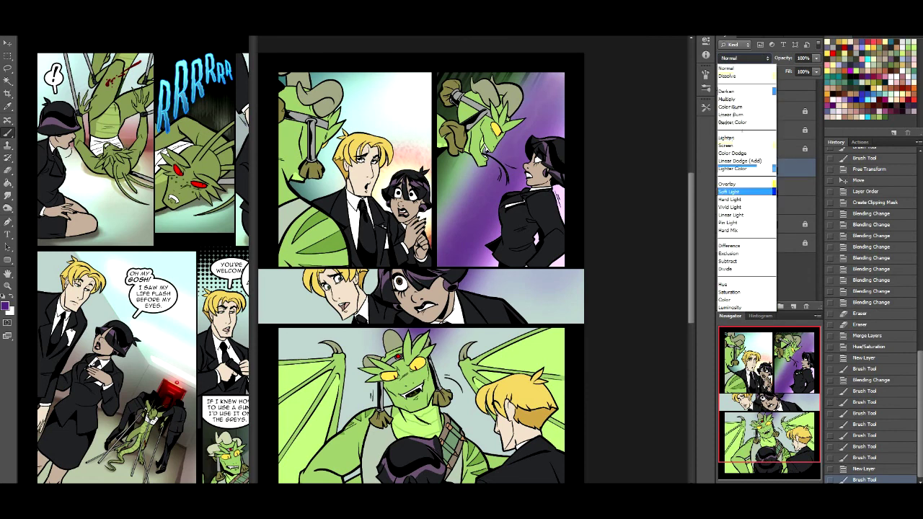
pyautogui.click(747, 178)
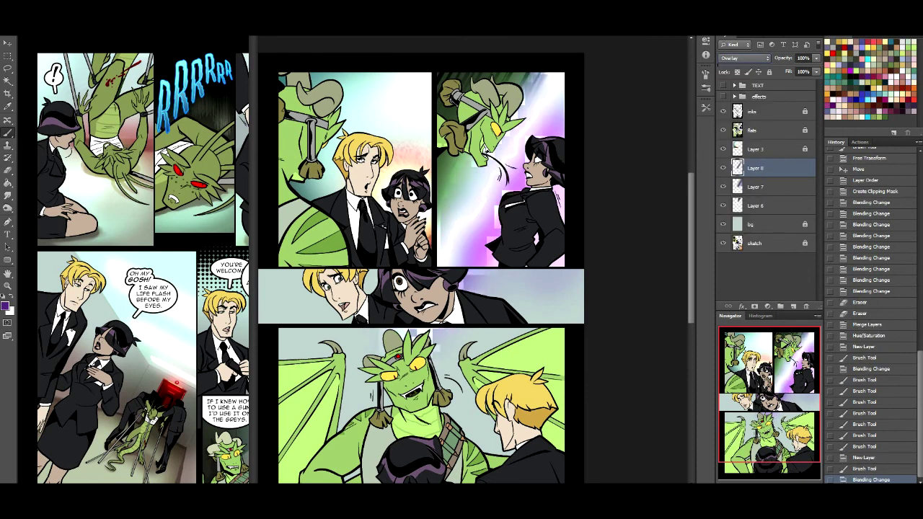
pyautogui.moveTo(495, 236); pyautogui.dragTo(469, 292)
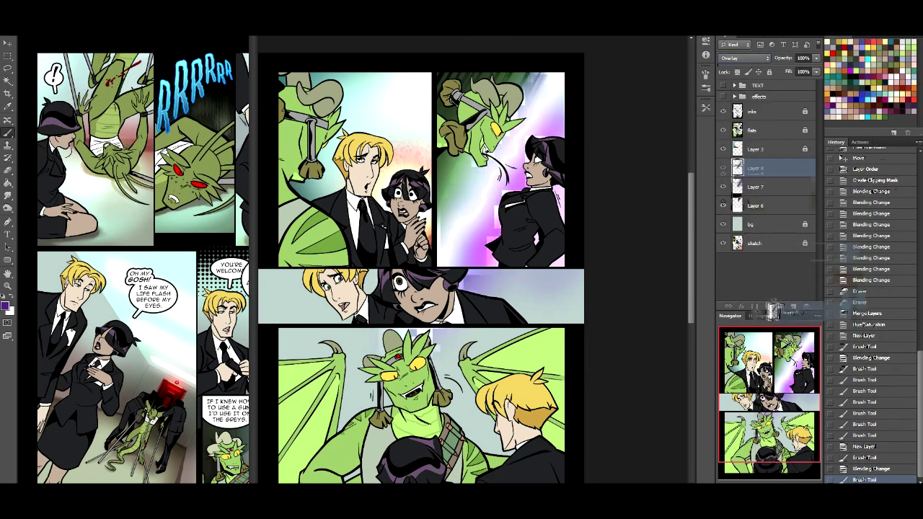
pyautogui.press('Delete')
# Reduce Layer 7's fill opacity and clip it to Layer 6.
pyautogui.moveTo(807, 81); pyautogui.dragTo(793, 82)
pyautogui.rightClick(767, 167)
pyautogui.click(837, 243)
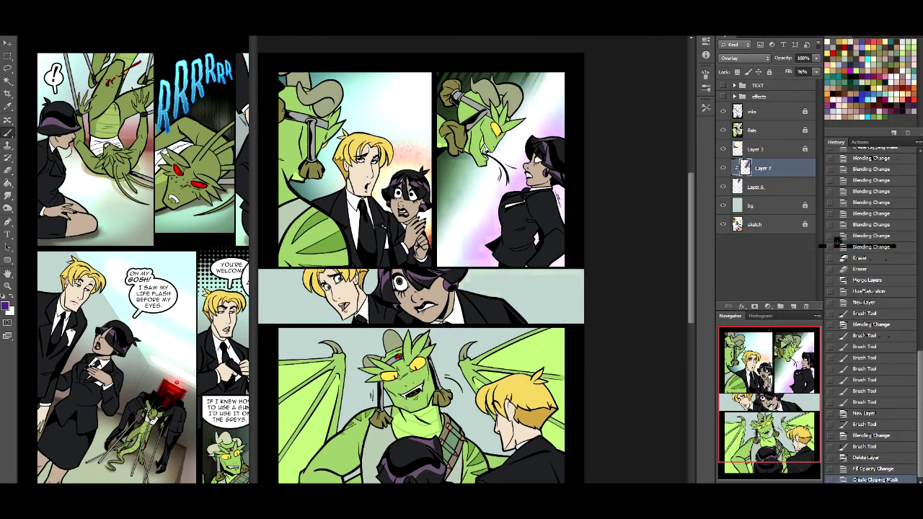
# Merge Layers 7 and 6 together with Layer 3 into a single background effects layer.
pyautogui.hotkey('ctrl', 'e')
pyautogui.click(755, 148)
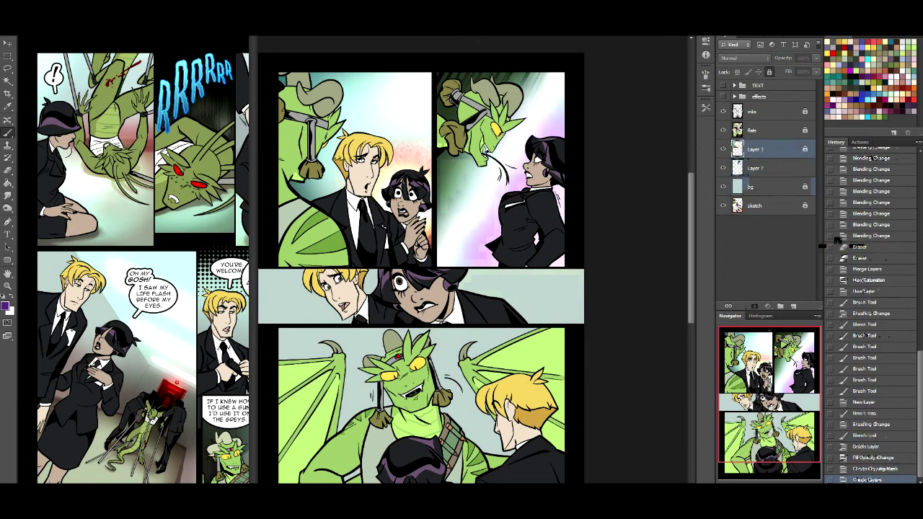
pyautogui.hotkey('ctrl', 'e')
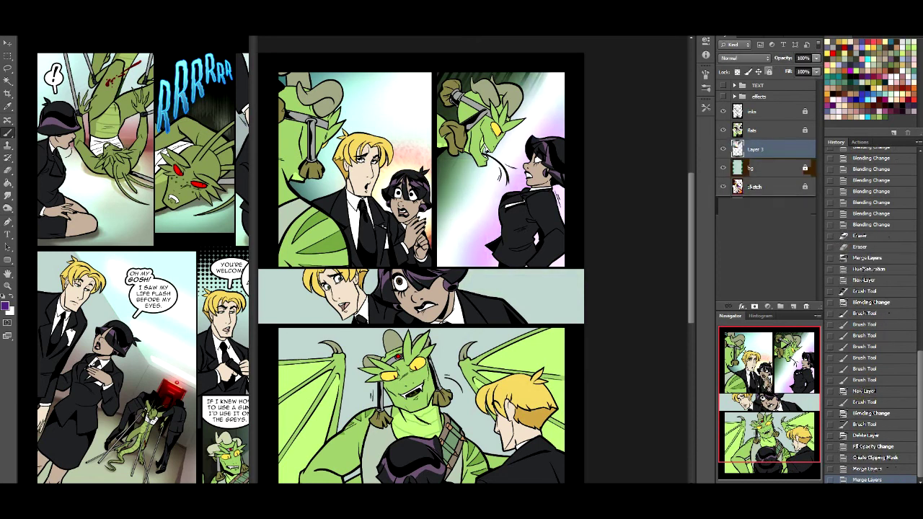
# Show the effects group and select the wide third panel on the bg layer with a rectangular marquee.
pyautogui.scroll(-1, 442, 260)
pyautogui.hscroll(-1, 442, 260)
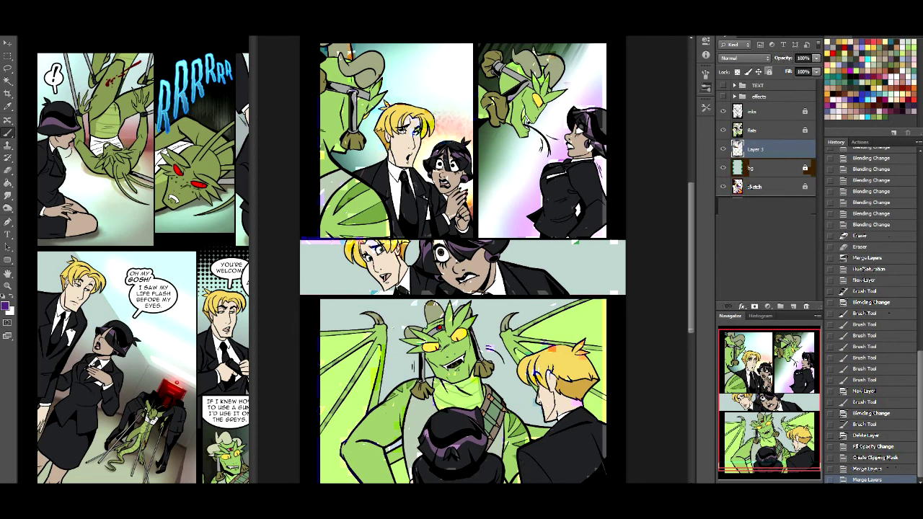
pyautogui.click(724, 96)
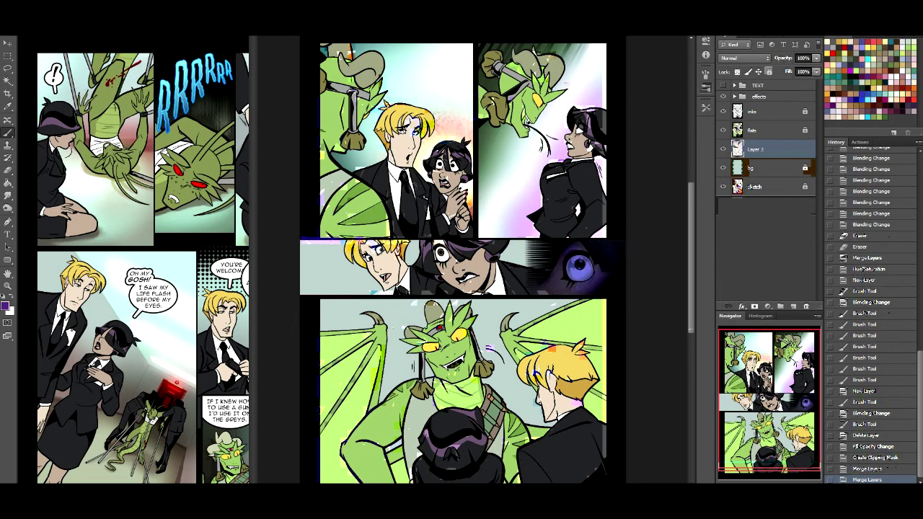
pyautogui.click(7, 55)
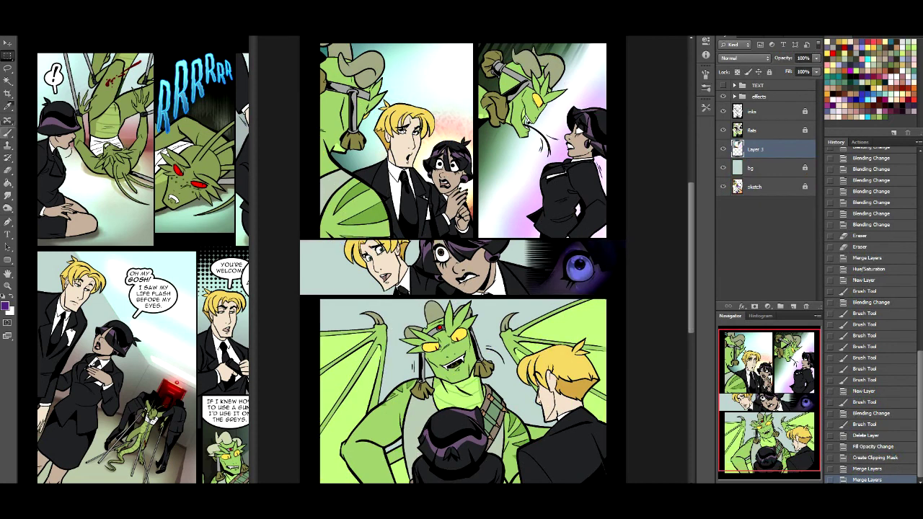
pyautogui.click(772, 167)
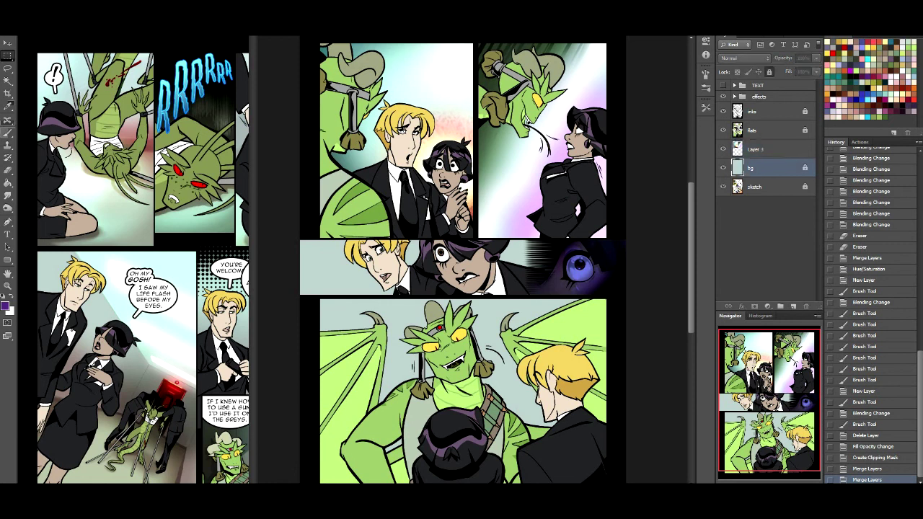
pyautogui.moveTo(301, 238); pyautogui.dragTo(670, 276)
# Try to make a new layer from the selected third-panel area of the locked bg layer.
pyautogui.rightClick(542, 243)
pyautogui.click(596, 328)
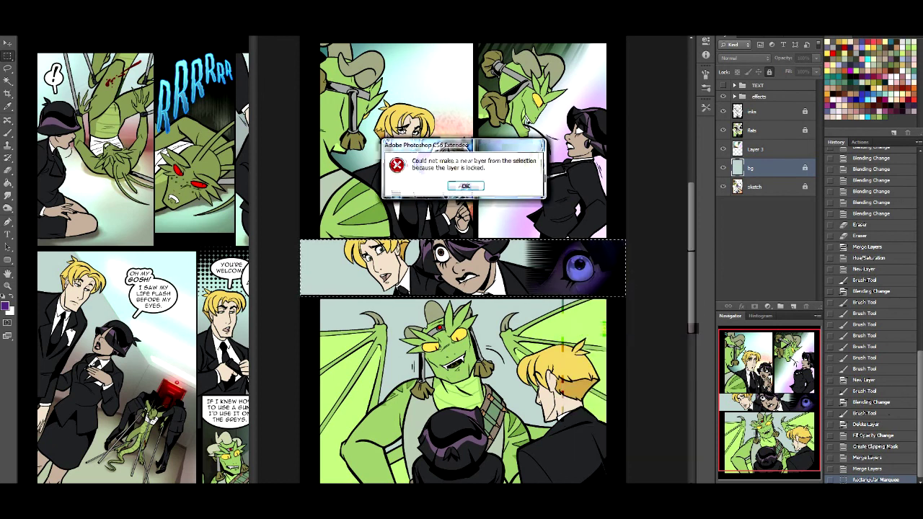
pyautogui.press('Return')
pyautogui.rightClick(568, 262)
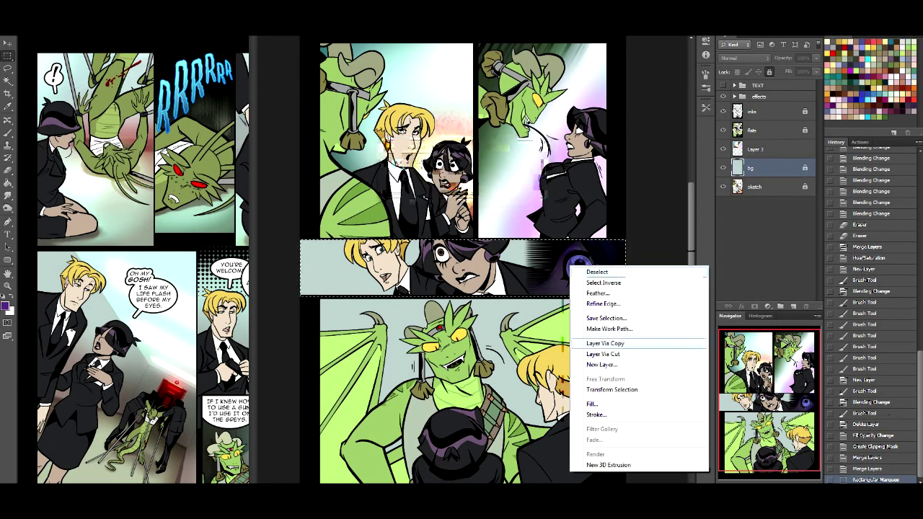
pyautogui.click(596, 344)
pyautogui.press('Return')
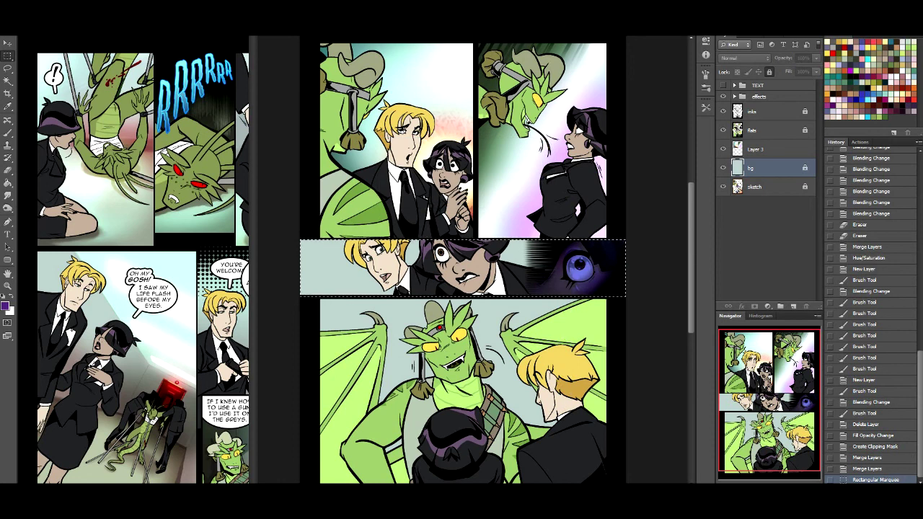
# Copy the selected third-panel area of the bg layer onto a new layer.
pyautogui.rightClick(519, 274)
pyautogui.click(537, 352)
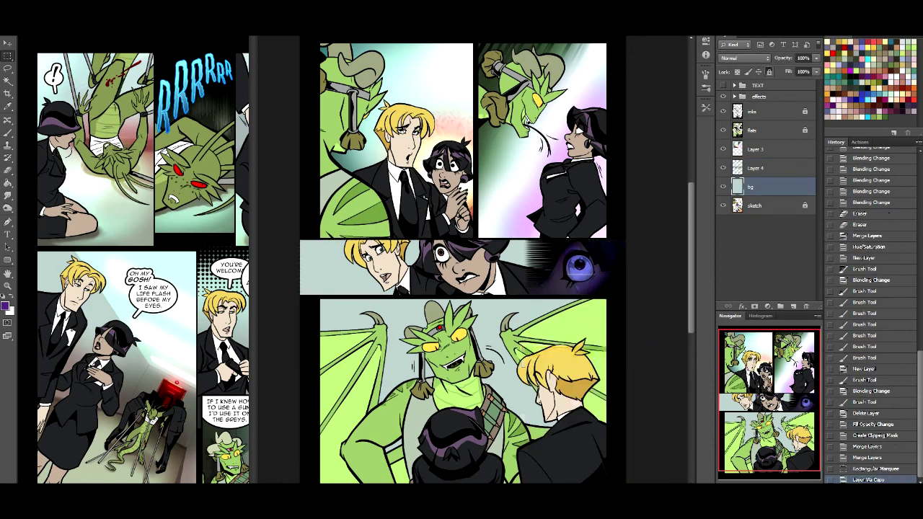
# Add a linear Gradient Overlay to Layer 4 with an angle of 180°.
pyautogui.doubleClick(786, 167)
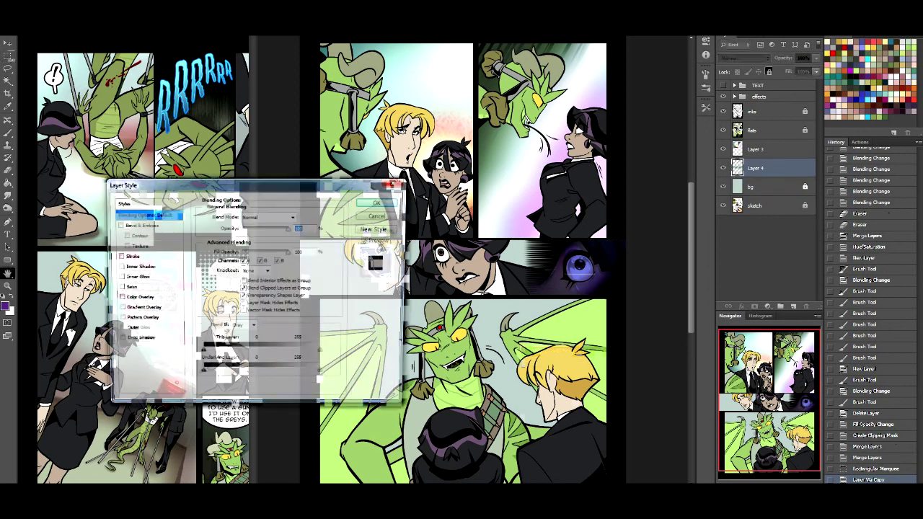
pyautogui.click(140, 308)
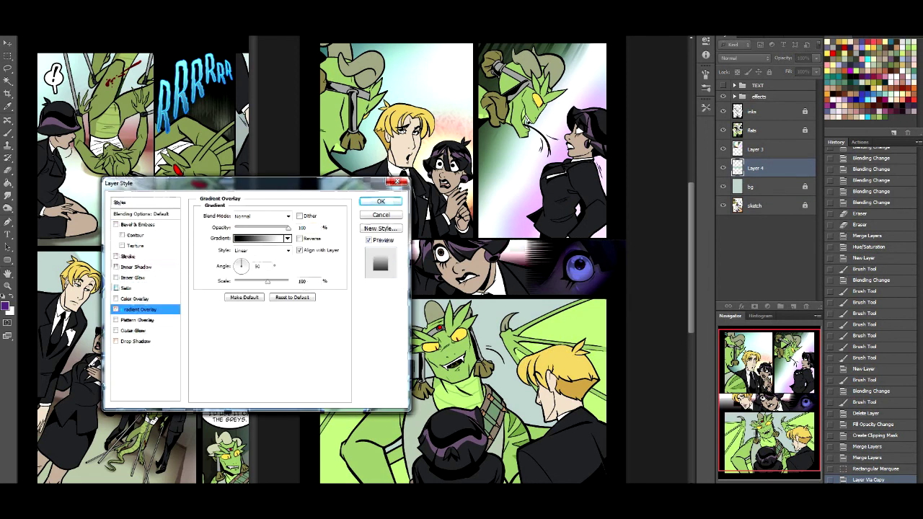
pyautogui.click(235, 266)
pyautogui.moveTo(216, 182); pyautogui.dragTo(190, 154)
# Edit the overlay gradient to run from black through an added light blue middle stop to white.
pyautogui.click(231, 208)
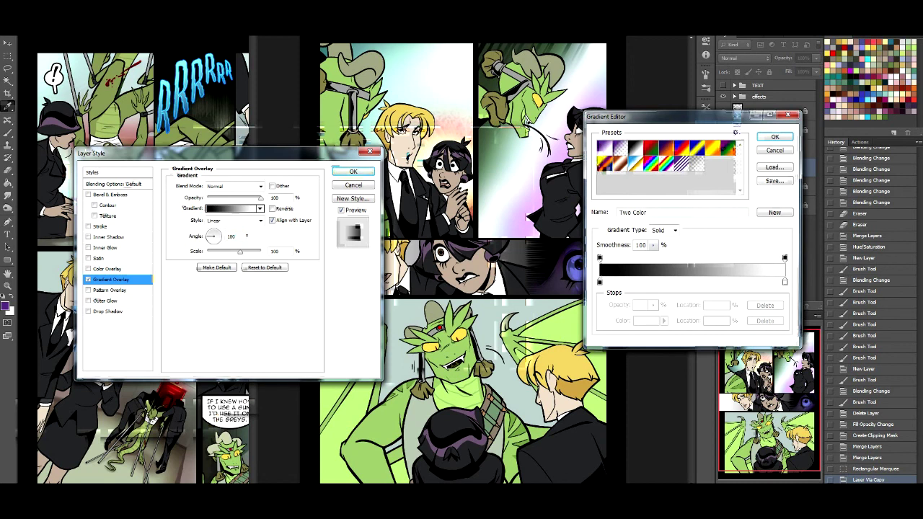
pyautogui.click(646, 281)
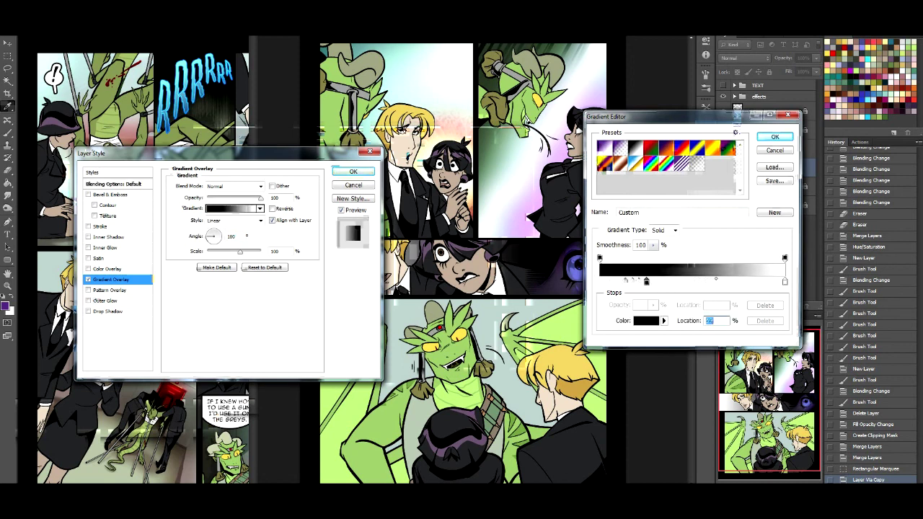
pyautogui.moveTo(600, 258); pyautogui.dragTo(602, 259)
pyautogui.moveTo(785, 282); pyautogui.dragTo(639, 280)
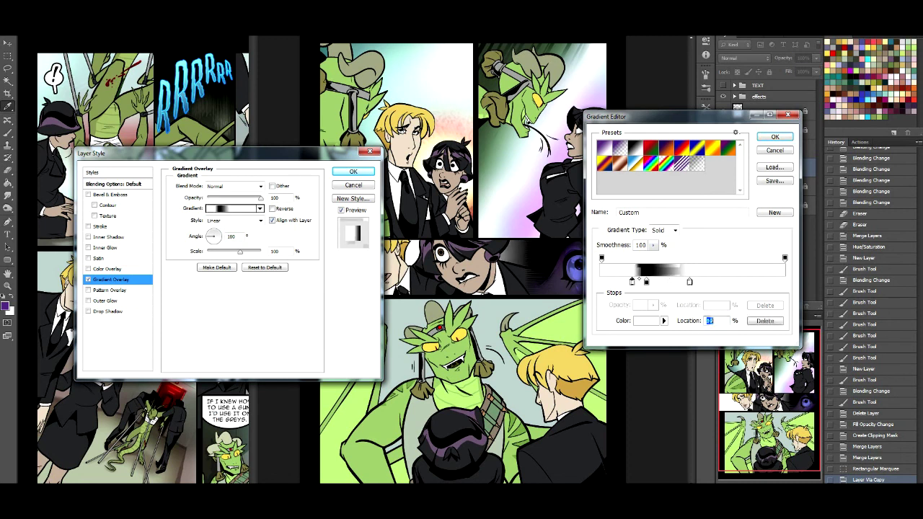
pyautogui.moveTo(639, 280); pyautogui.dragTo(663, 281)
pyautogui.doubleClick(663, 282)
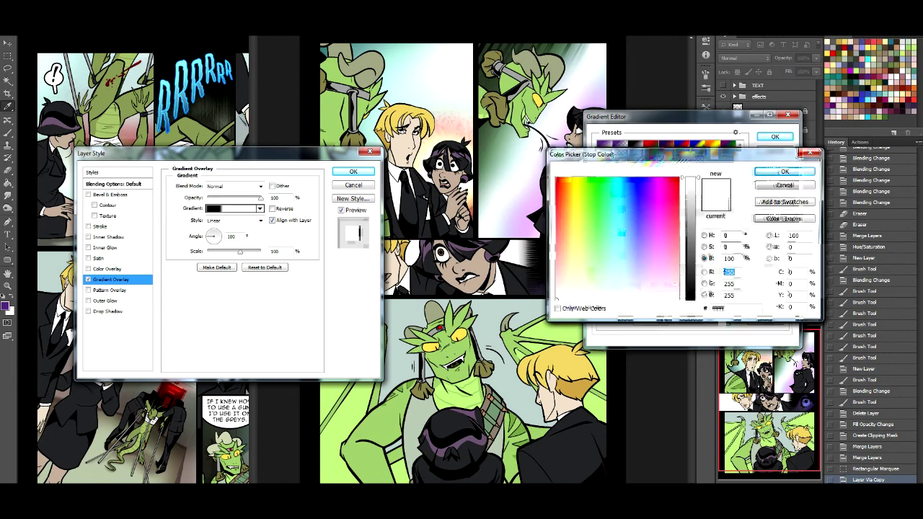
pyautogui.click(625, 243)
pyautogui.moveTo(690, 178); pyautogui.dragTo(690, 247)
pyautogui.click(784, 172)
# Position the gradient's black stop at 17%, the blue stop at 33% and the white stop at 47%, and accept the gradient.
pyautogui.moveTo(674, 281); pyautogui.dragTo(630, 281)
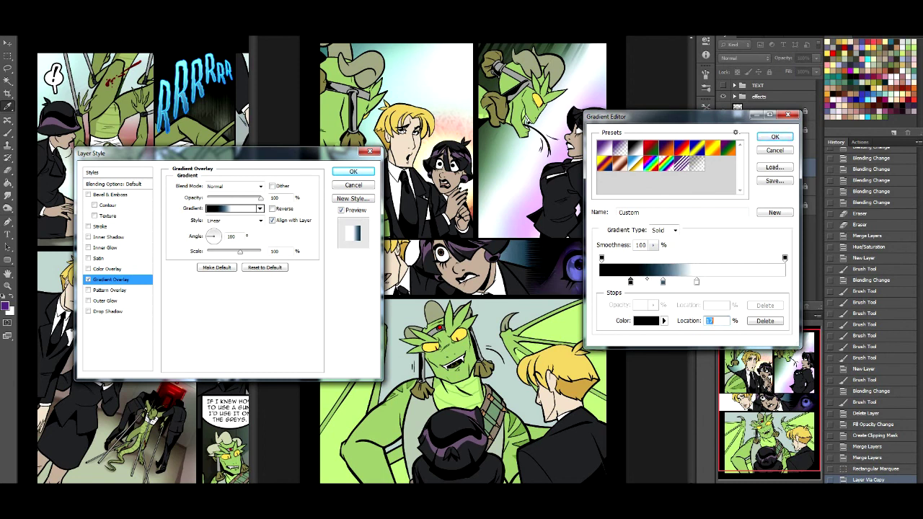
pyautogui.click(661, 281)
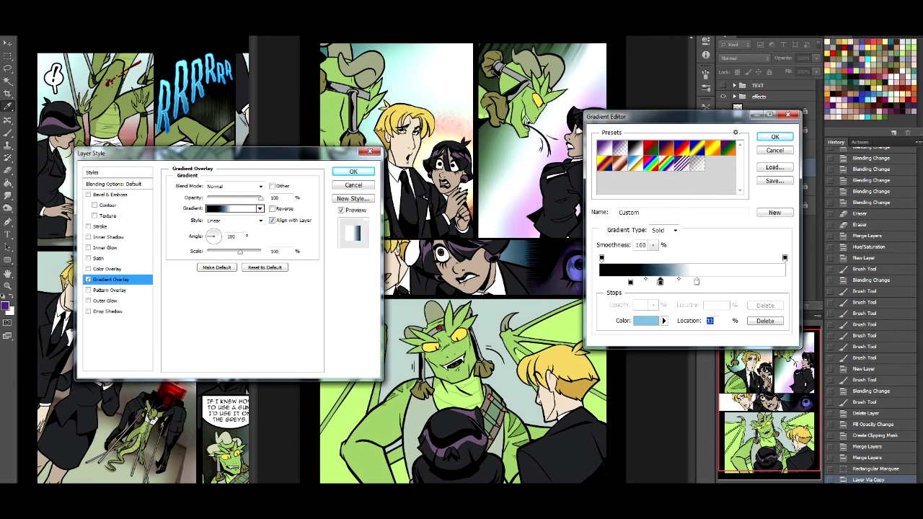
pyautogui.moveTo(696, 281); pyautogui.dragTo(686, 281)
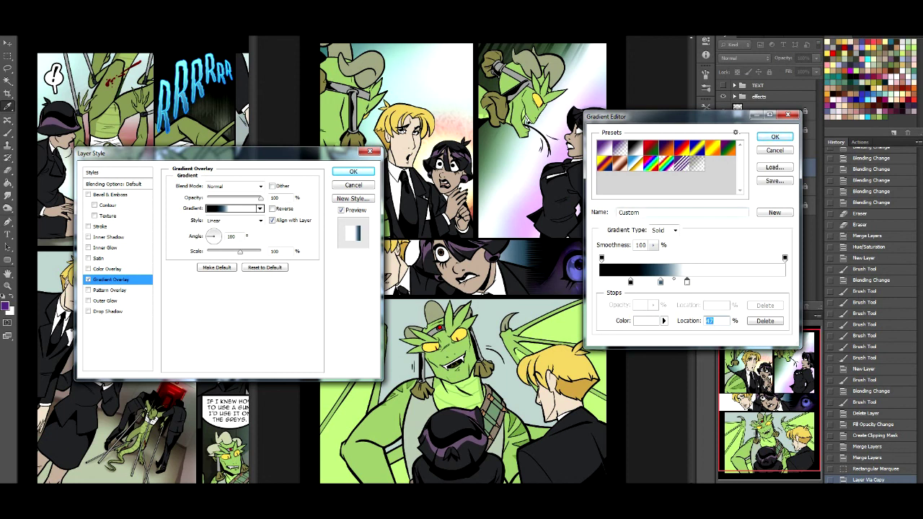
pyautogui.click(774, 136)
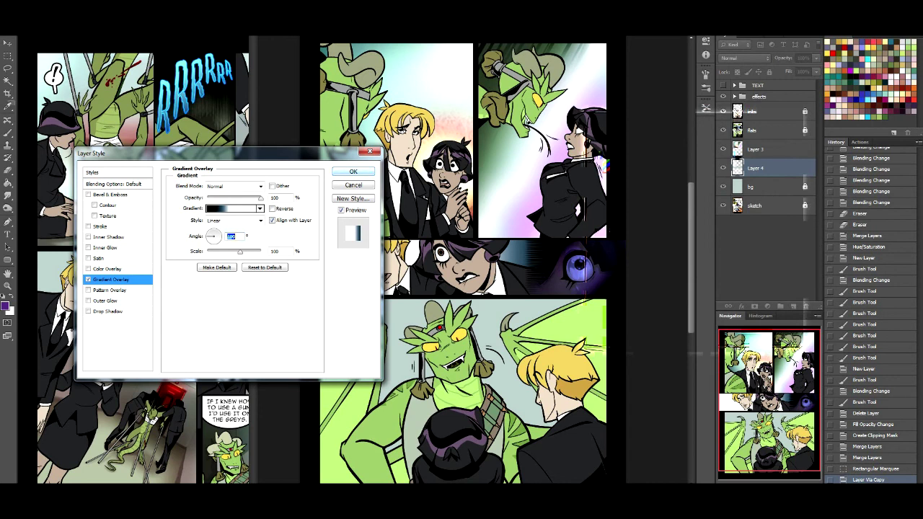
# Set the gradient overlay's blend mode to Multiply, move its black stop to 20%, and apply the layer style.
pyautogui.click(234, 186)
pyautogui.click(231, 219)
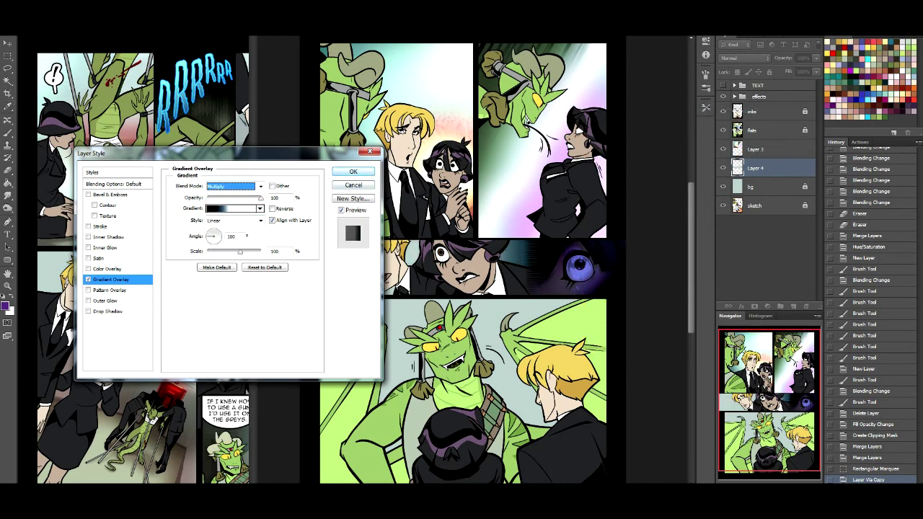
pyautogui.click(232, 209)
pyautogui.moveTo(630, 282); pyautogui.dragTo(636, 281)
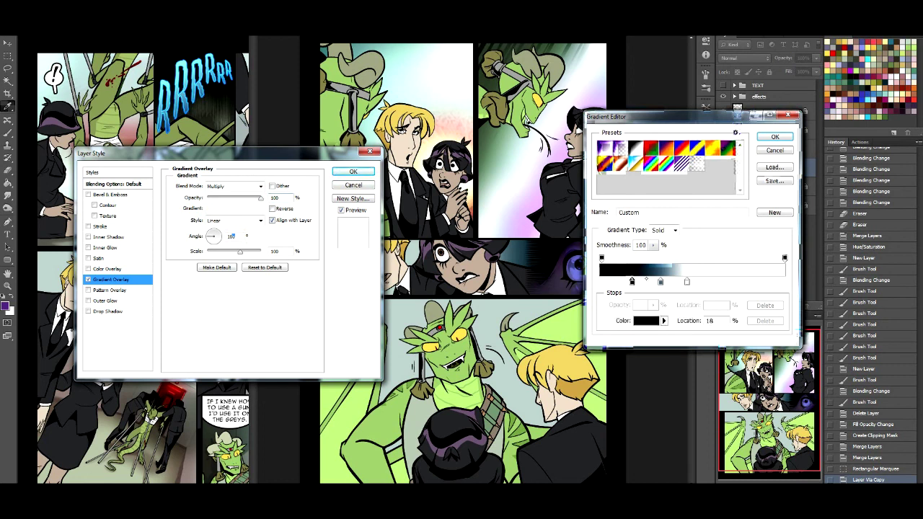
pyautogui.click(775, 137)
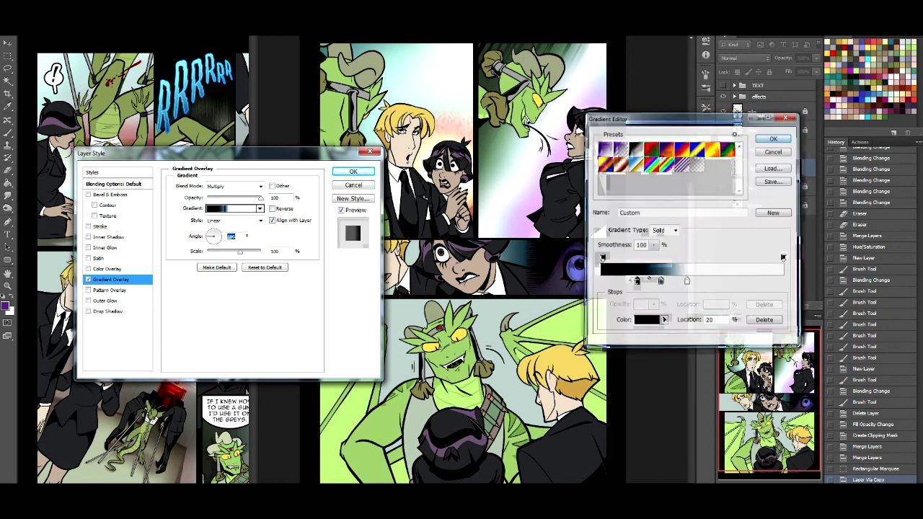
pyautogui.click(353, 172)
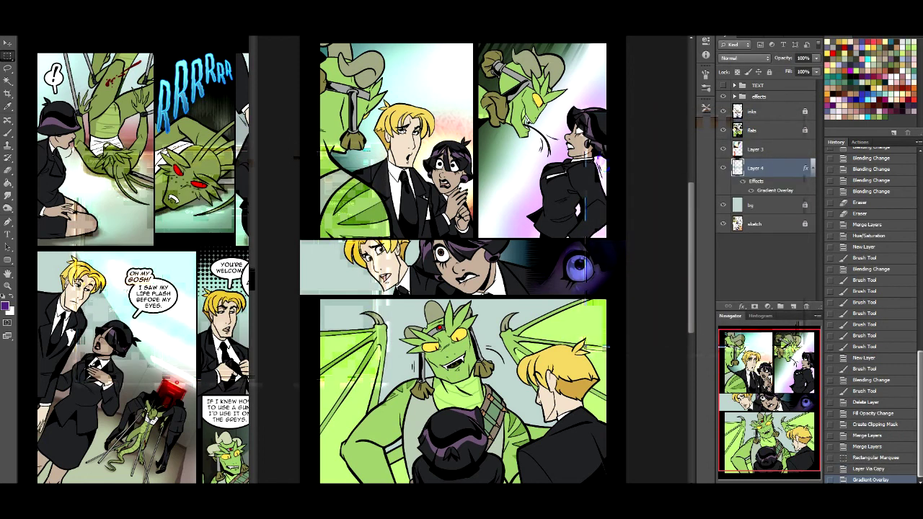
# Sample a pale blue from the finished reference page and, with Layer 4's transparent pixels locked, brush it over the third panel's light end.
pyautogui.press('b')
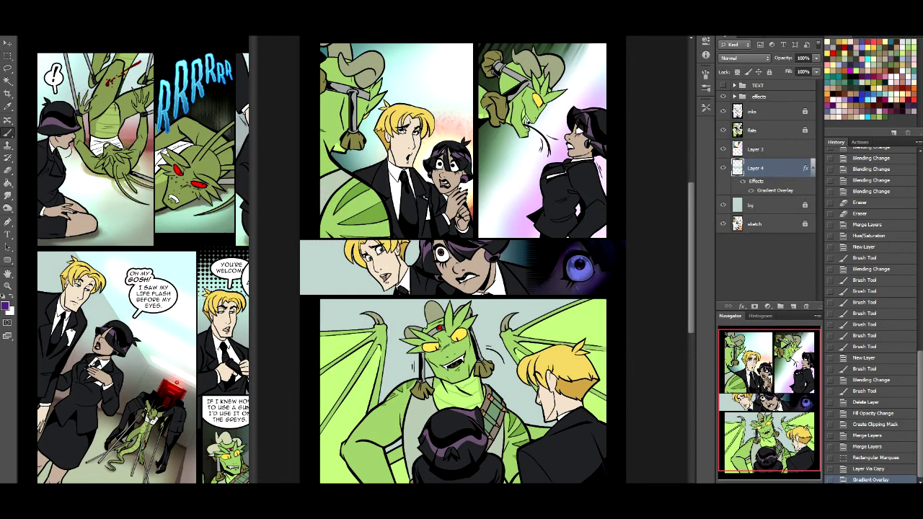
pyautogui.hotkey('ctrl', 'Tab')
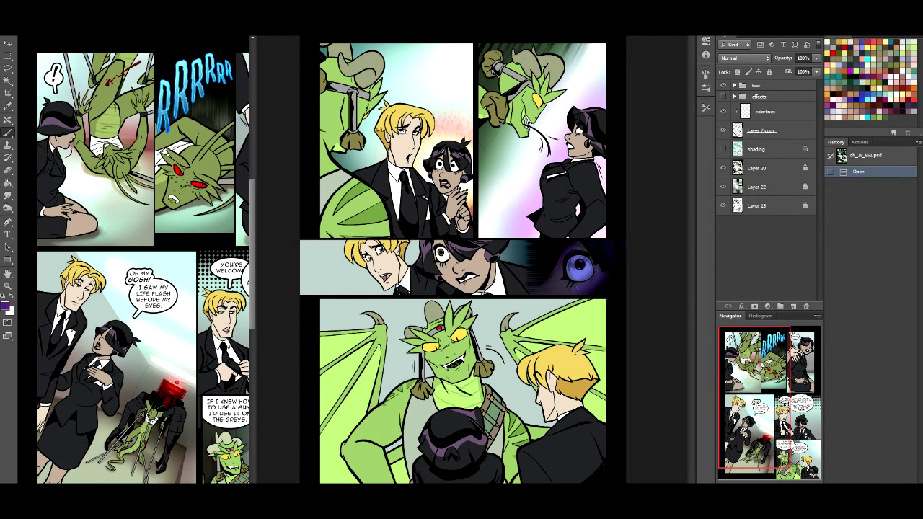
pyautogui.hscroll(3, 136, 259)
pyautogui.scroll(-1, 136, 259)
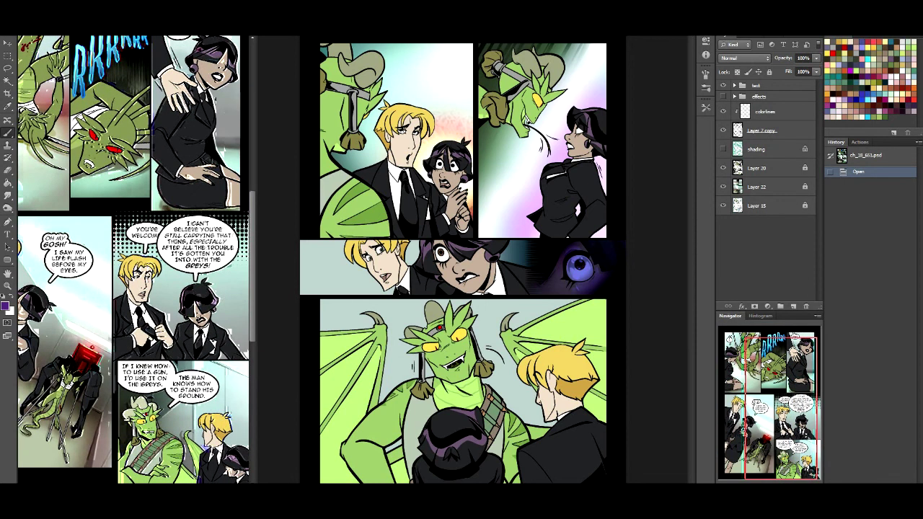
pyautogui.hotkey('ctrl', 'Tab')
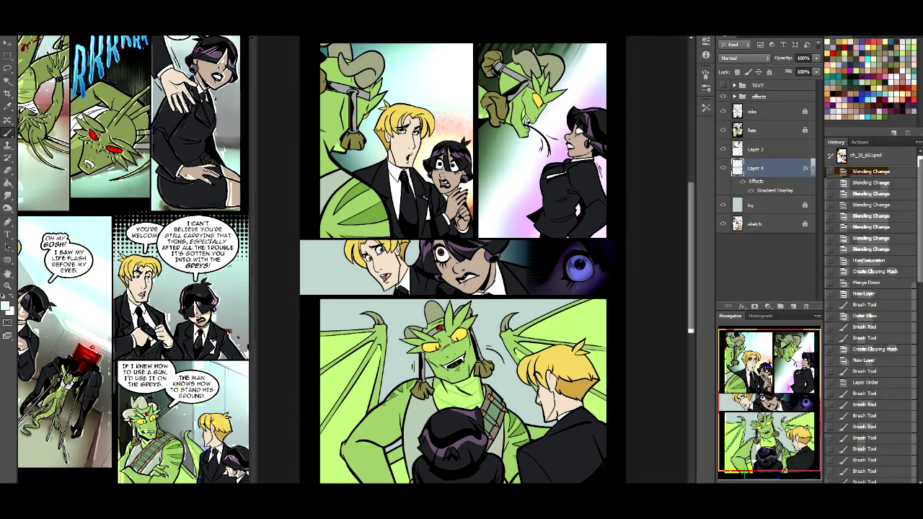
pyautogui.press('/')
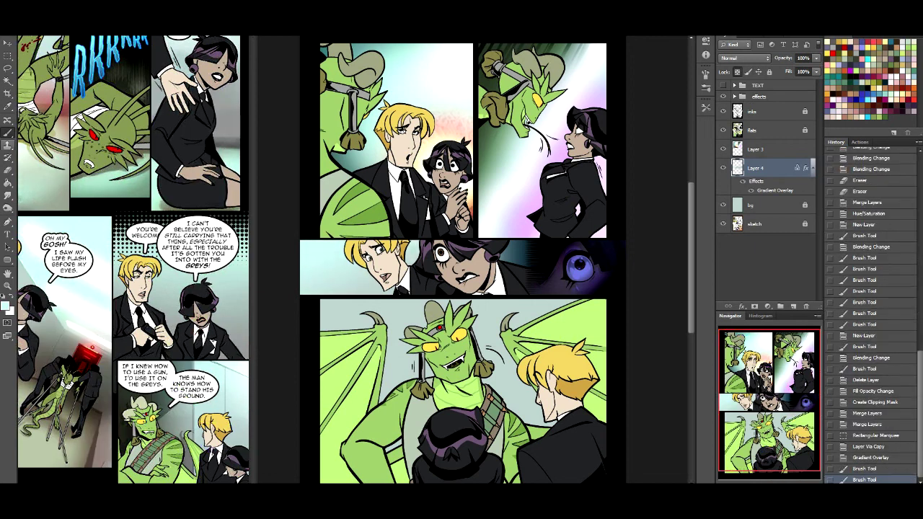
# Rotate the canvas and paint thin grey and white wall lines behind the blond man in the third panel with the soft 19 px brush.
pyautogui.rightClick(14, 44)
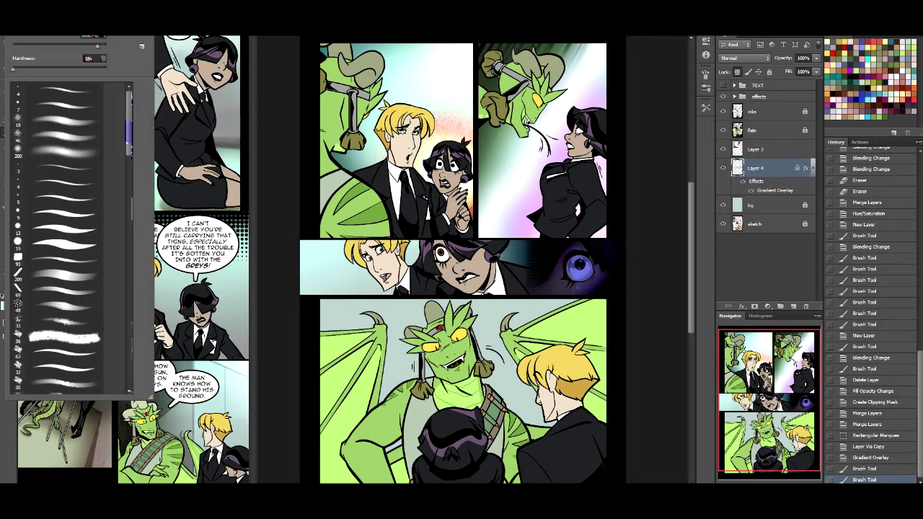
pyautogui.click(61, 105)
pyautogui.click(62, 121)
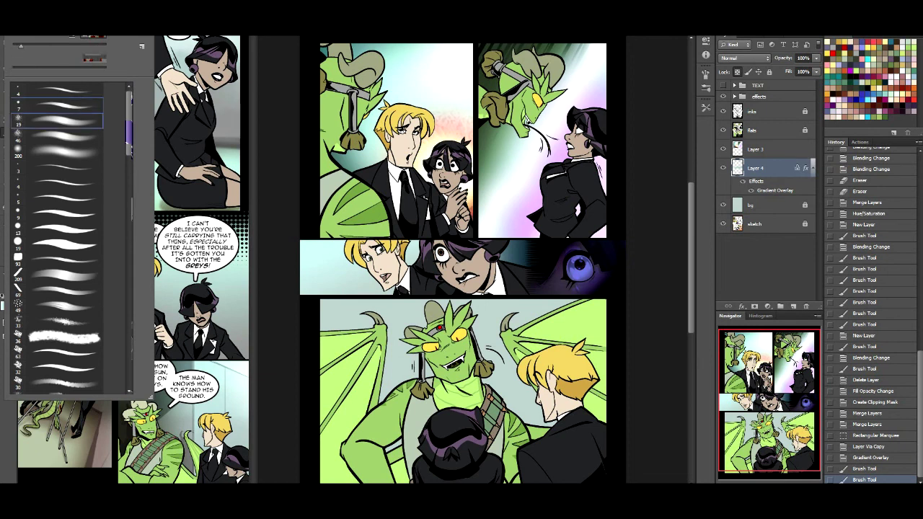
pyautogui.press('Return')
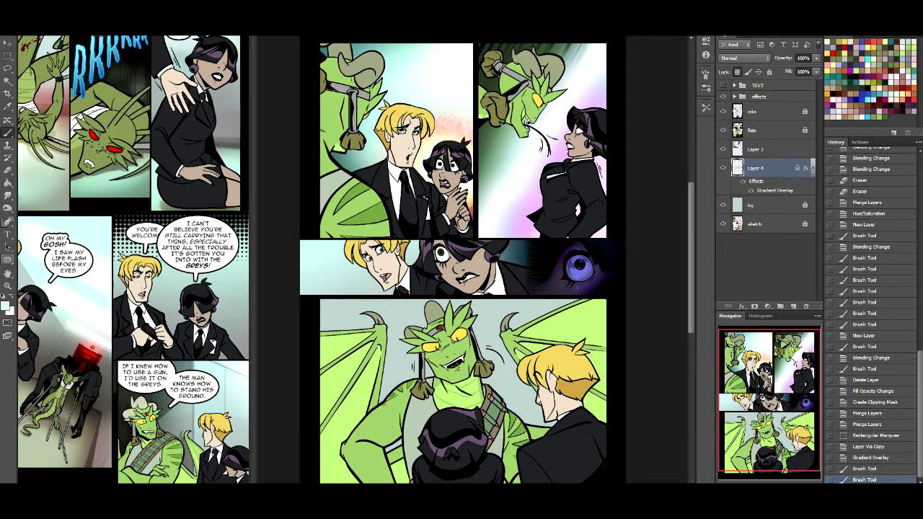
pyautogui.click(7, 273)
pyautogui.moveTo(473, 166); pyautogui.dragTo(516, 176)
pyautogui.press('b')
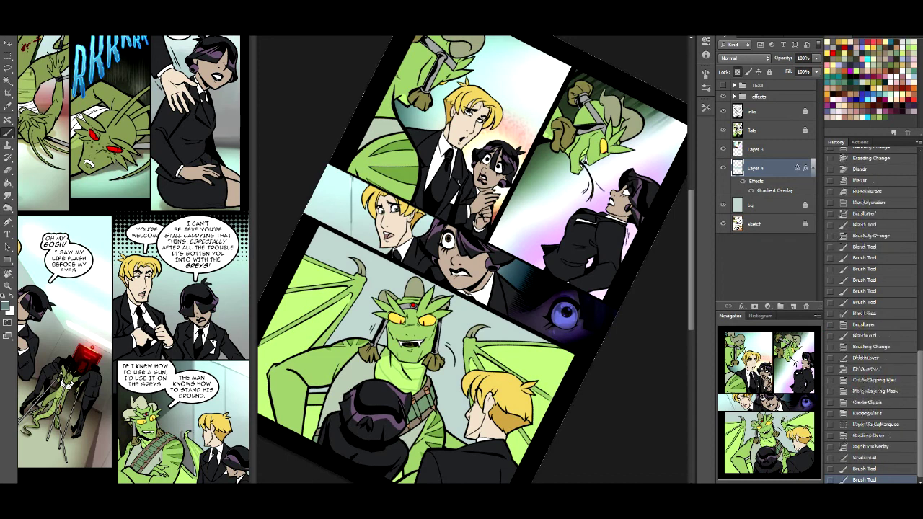
pyautogui.moveTo(363, 189); pyautogui.dragTo(349, 225)
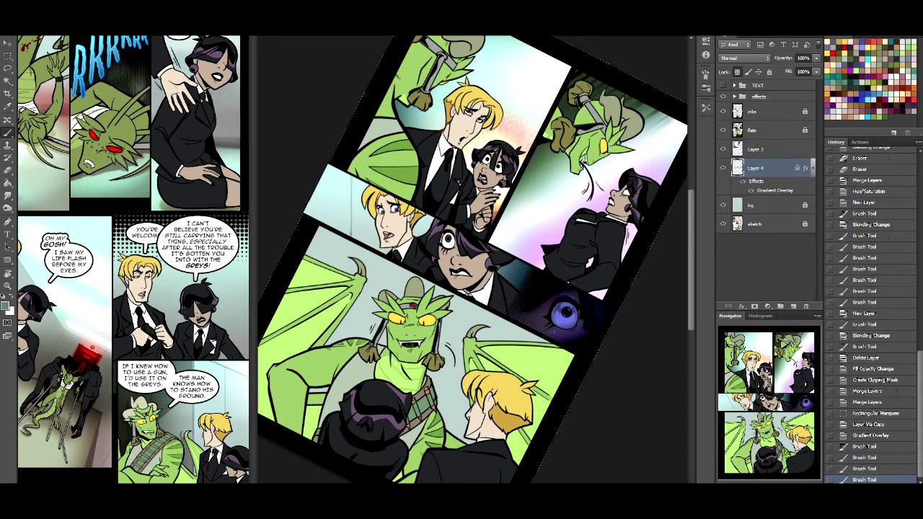
pyautogui.press('x')
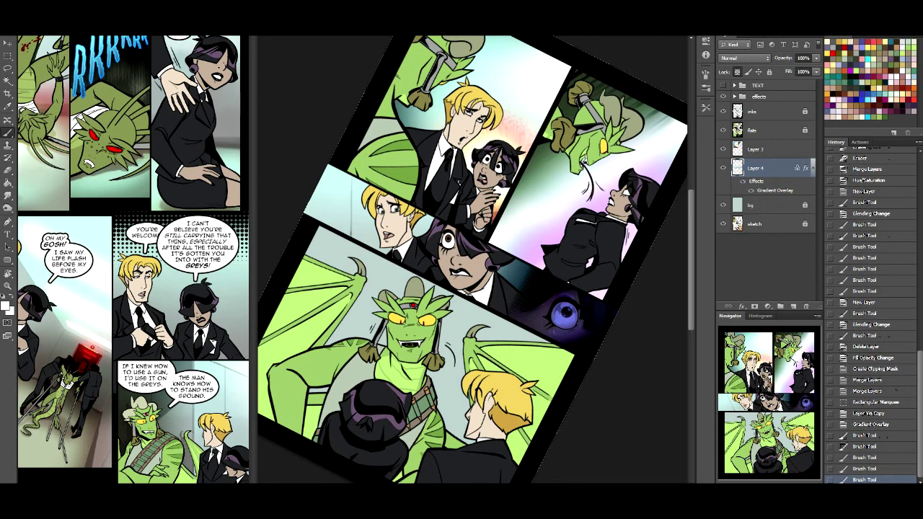
pyautogui.moveTo(362, 189)
pyautogui.mouseDown()
pyautogui.moveTo(345, 223)
pyautogui.moveTo(354, 237)
pyautogui.mouseUp()
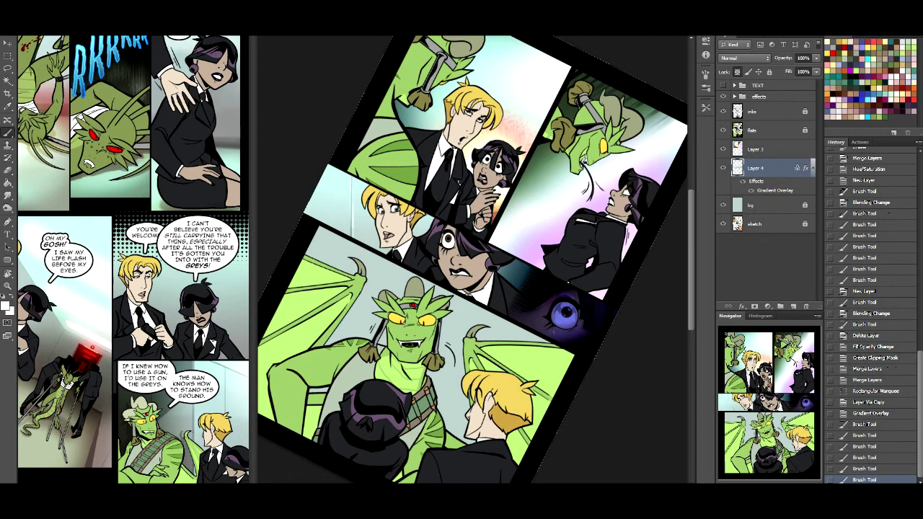
# Paint white and pale blue light streaks across the wall behind the blond man in the third panel with the 209 px brush.
pyautogui.click(22, 29)
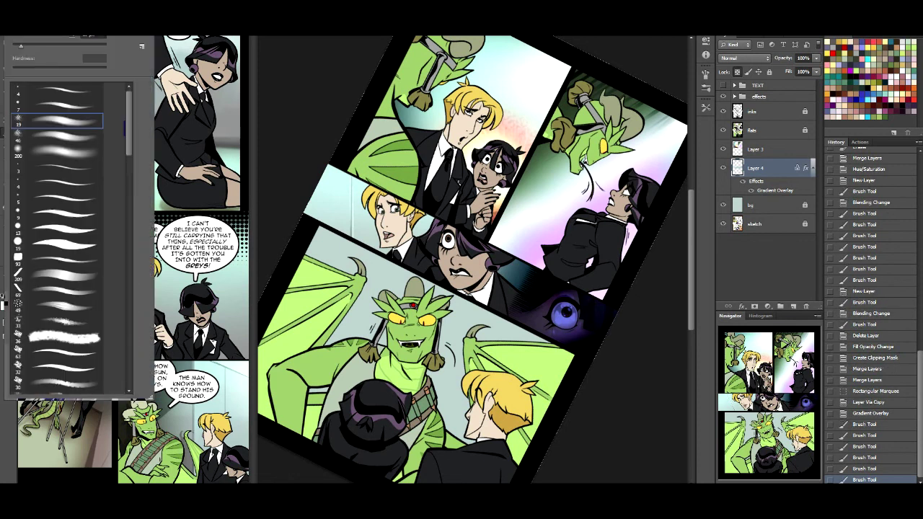
pyautogui.click(57, 273)
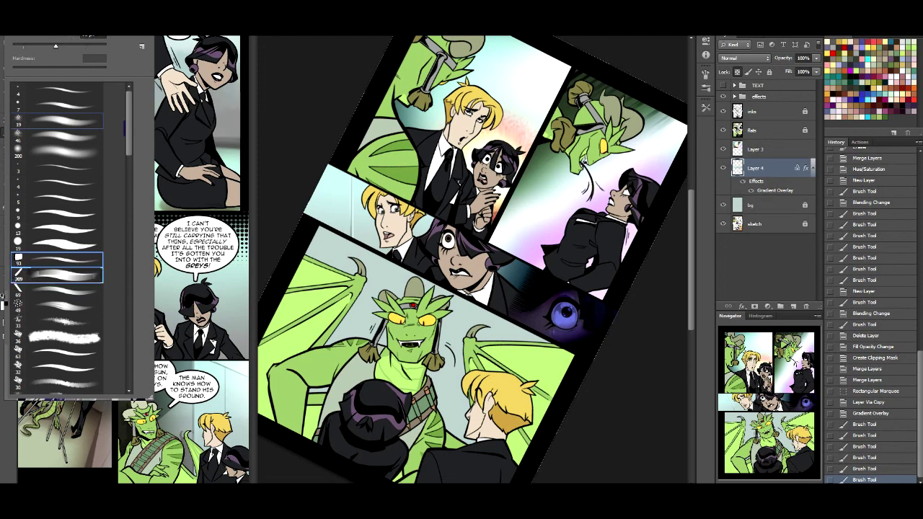
pyautogui.moveTo(472, 259); pyautogui.dragTo(462, 262)
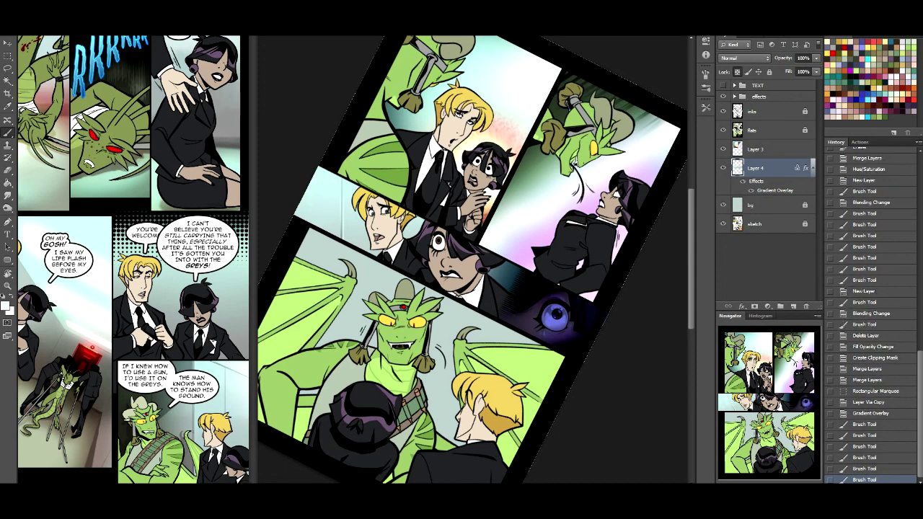
pyautogui.moveTo(323, 193); pyautogui.dragTo(322, 227)
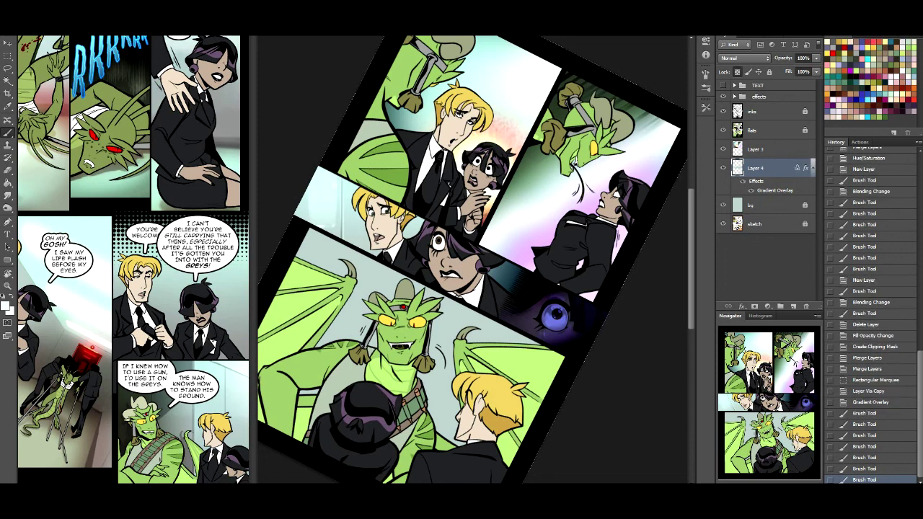
pyautogui.moveTo(353, 203); pyautogui.dragTo(357, 235)
pyautogui.moveTo(408, 216); pyautogui.dragTo(421, 225)
pyautogui.moveTo(356, 147); pyautogui.dragTo(375, 172)
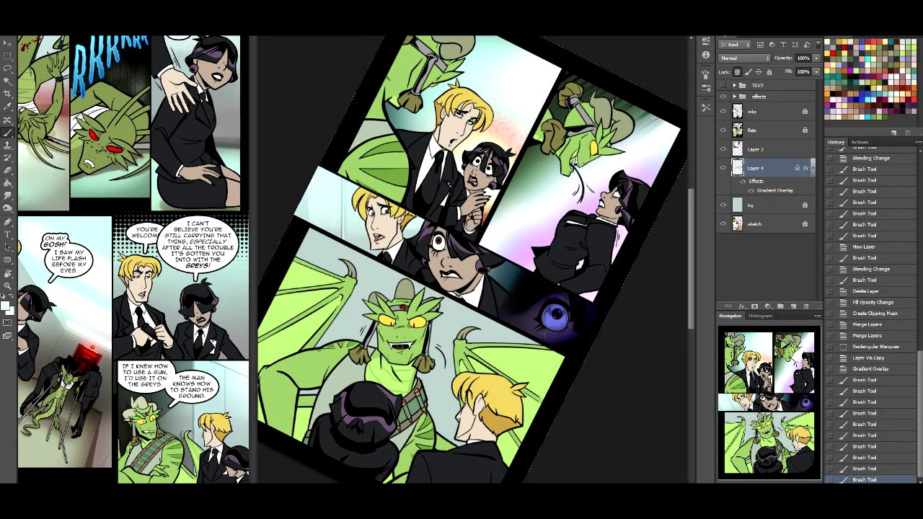
pyautogui.moveTo(317, 181)
pyautogui.mouseDown()
pyautogui.moveTo(306, 204)
pyautogui.moveTo(317, 209)
pyautogui.mouseUp()
pyautogui.moveTo(347, 282)
pyautogui.mouseDown()
pyautogui.moveTo(363, 279)
pyautogui.moveTo(347, 291)
pyautogui.mouseUp()
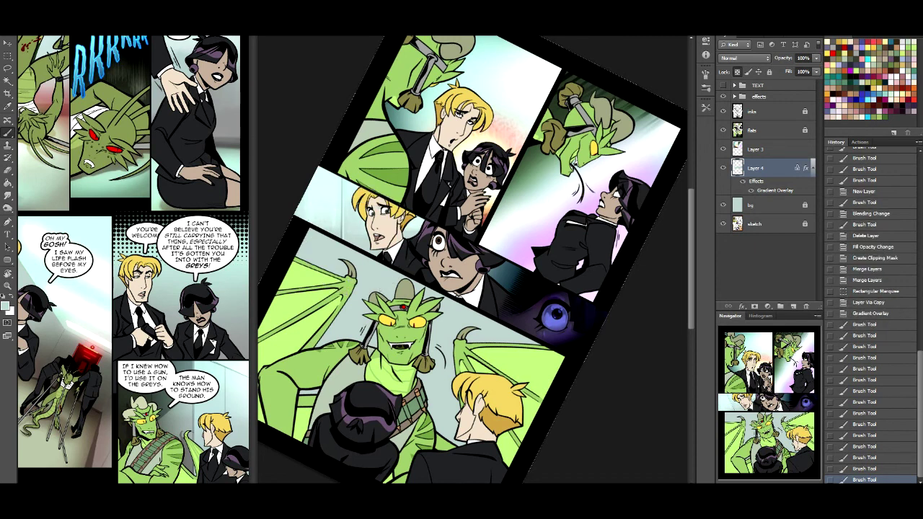
pyautogui.moveTo(336, 188); pyautogui.dragTo(336, 227)
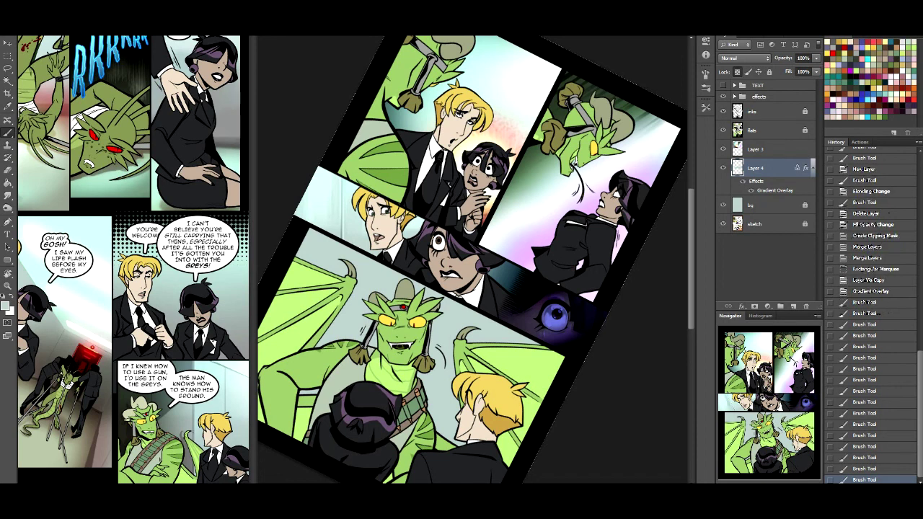
pyautogui.keyDown('alt'); pyautogui.click(322, 181); pyautogui.keyUp('alt')
pyautogui.keyDown('alt'); pyautogui.click(319, 174); pyautogui.keyUp('alt')
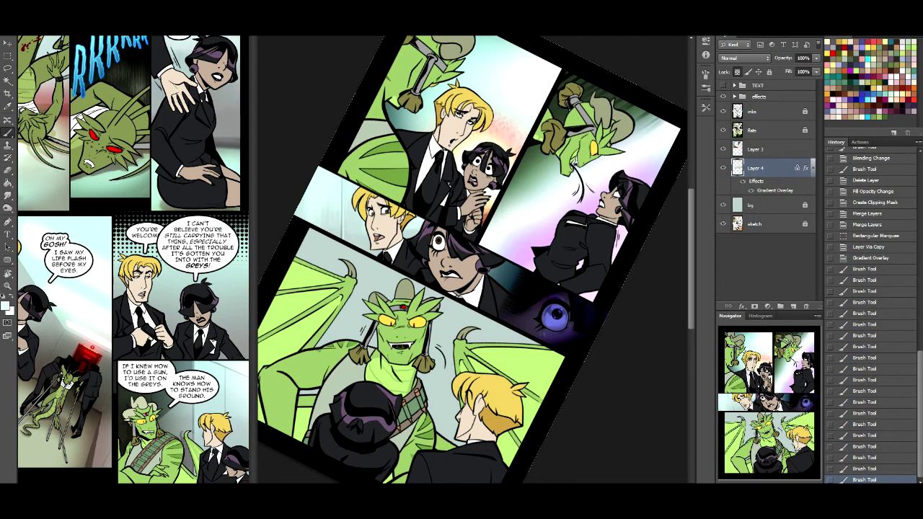
# Choose the textured 124 px brush and create a new layer above Layer 4.
pyautogui.scroll(-5, 69, 238)
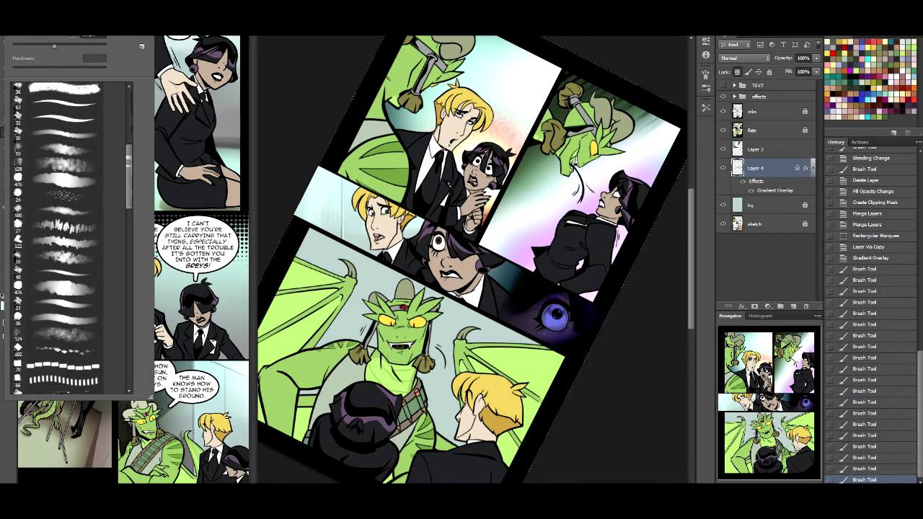
pyautogui.scroll(1, 69, 238)
pyautogui.click(58, 336)
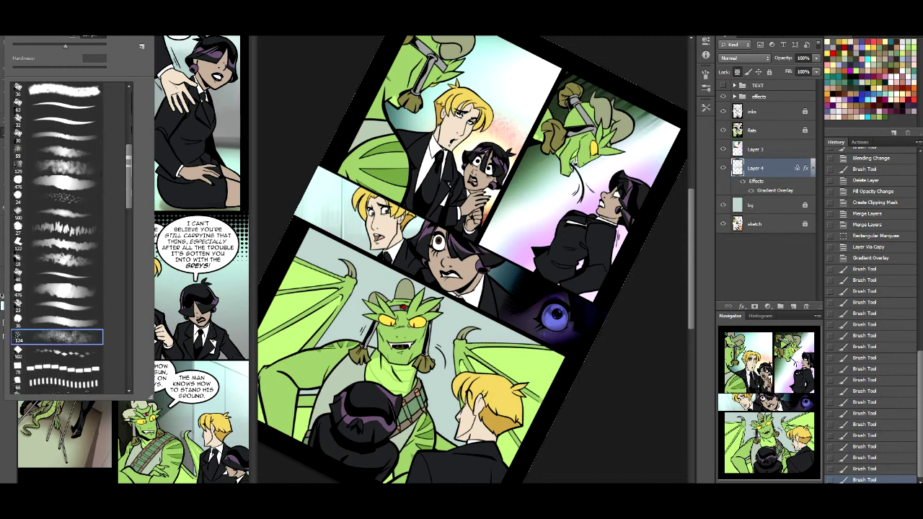
pyautogui.press('Return')
pyautogui.click(793, 305)
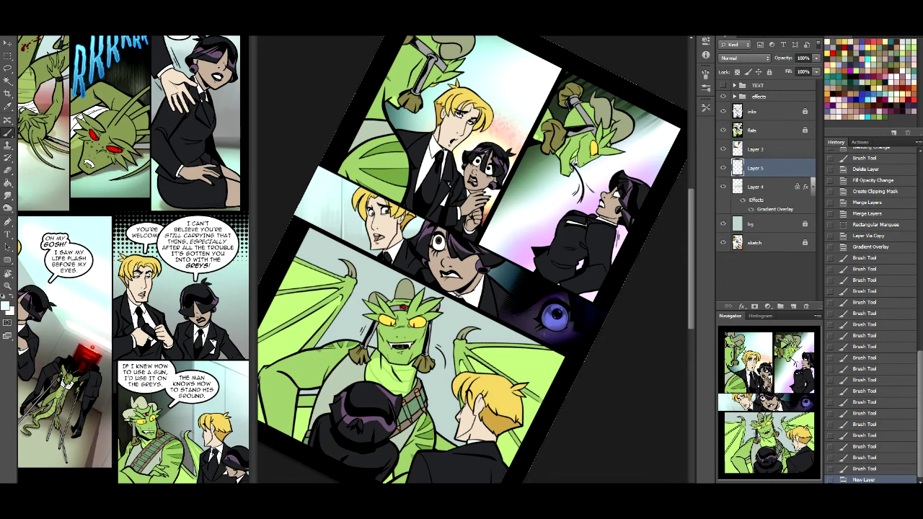
# Spatter black texture around the third panel's background on Layer 5 and clip that layer to Layer 4.
pyautogui.moveTo(526, 340); pyautogui.dragTo(514, 333)
pyautogui.moveTo(504, 273)
pyautogui.mouseDown()
pyautogui.moveTo(488, 322)
pyautogui.moveTo(509, 287)
pyautogui.moveTo(498, 286)
pyautogui.mouseUp()
pyautogui.moveTo(416, 285); pyautogui.dragTo(439, 296)
pyautogui.moveTo(494, 266); pyautogui.dragTo(510, 283)
pyautogui.moveTo(467, 314); pyautogui.dragTo(488, 330)
pyautogui.moveTo(409, 221); pyautogui.dragTo(419, 238)
pyautogui.moveTo(347, 252); pyautogui.dragTo(368, 270)
pyautogui.moveTo(351, 222); pyautogui.dragTo(381, 255)
pyautogui.moveTo(331, 248); pyautogui.dragTo(389, 329)
pyautogui.moveTo(359, 262); pyautogui.dragTo(393, 297)
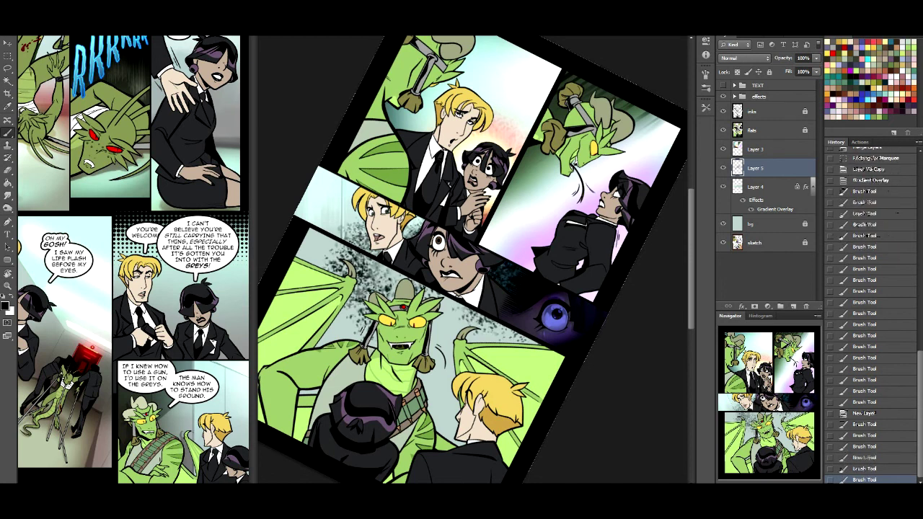
pyautogui.rightClick(766, 168)
pyautogui.click(805, 242)
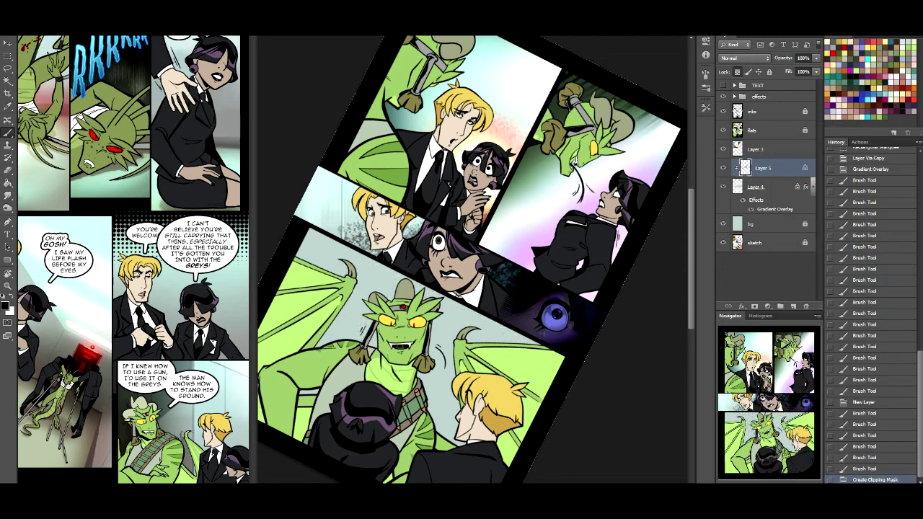
# Fill Layer 5's speckles with medium blue and set the layer's blend mode to Multiply.
pyautogui.hotkey('shift', 'F5')
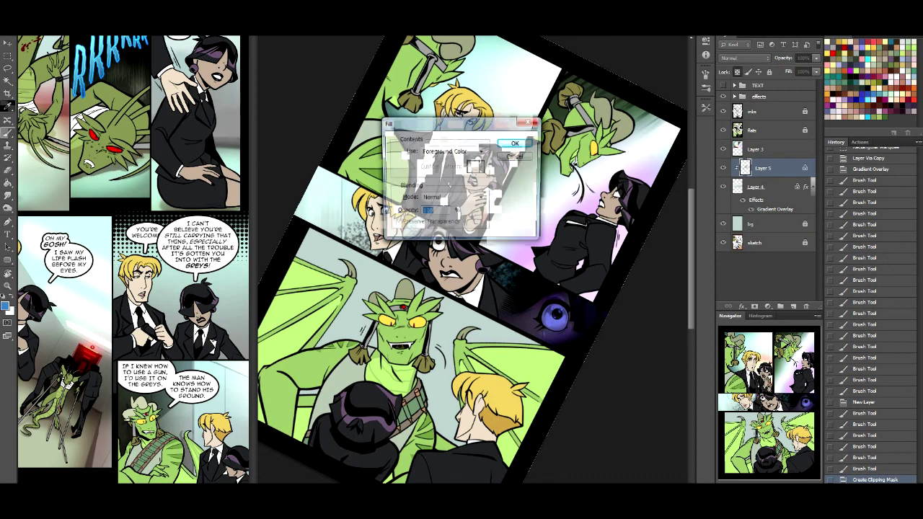
pyautogui.press('Return')
pyautogui.click(744, 58)
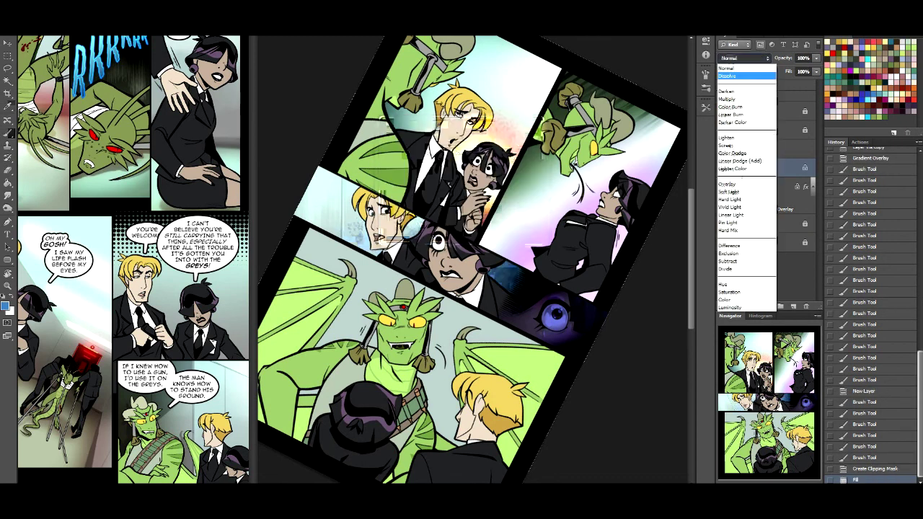
pyautogui.click(743, 90)
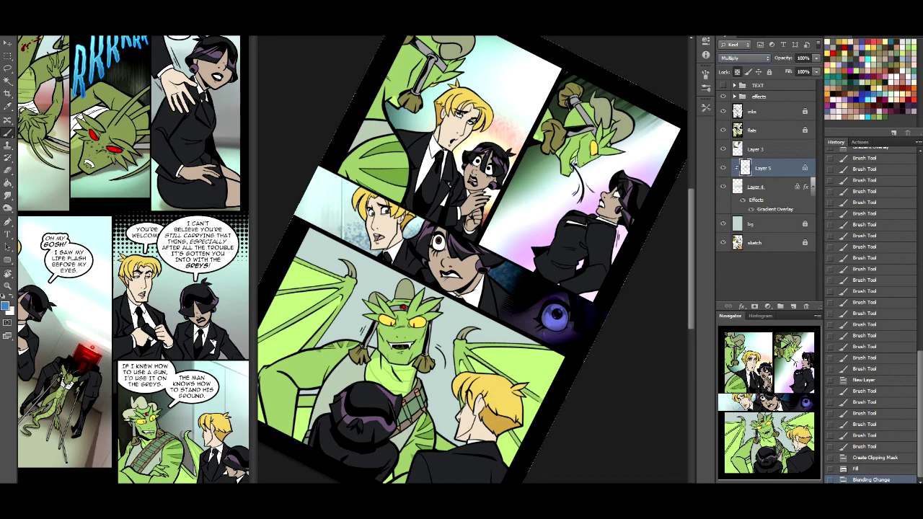
# Retint the speckles in the third panel with dark navy and white using the soft 200 px brush.
pyautogui.rightClick(11, 106)
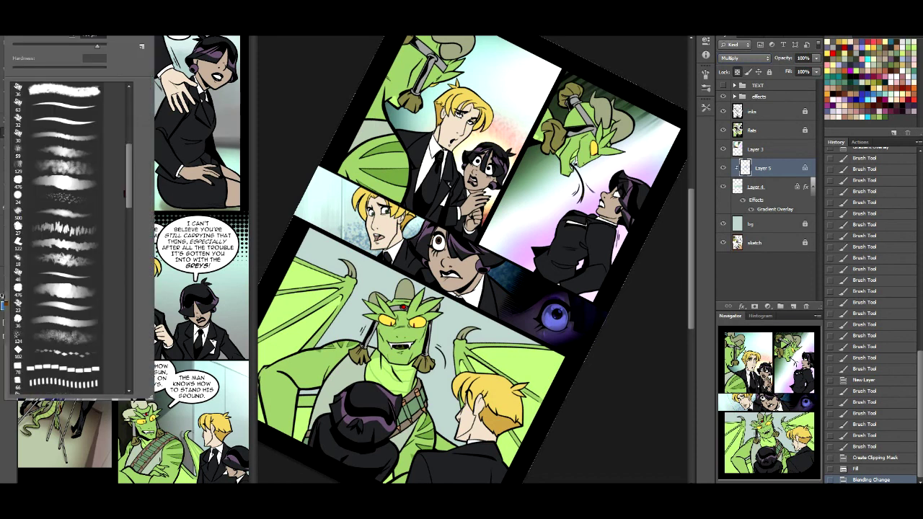
pyautogui.scroll(5, 69, 238)
pyautogui.click(58, 151)
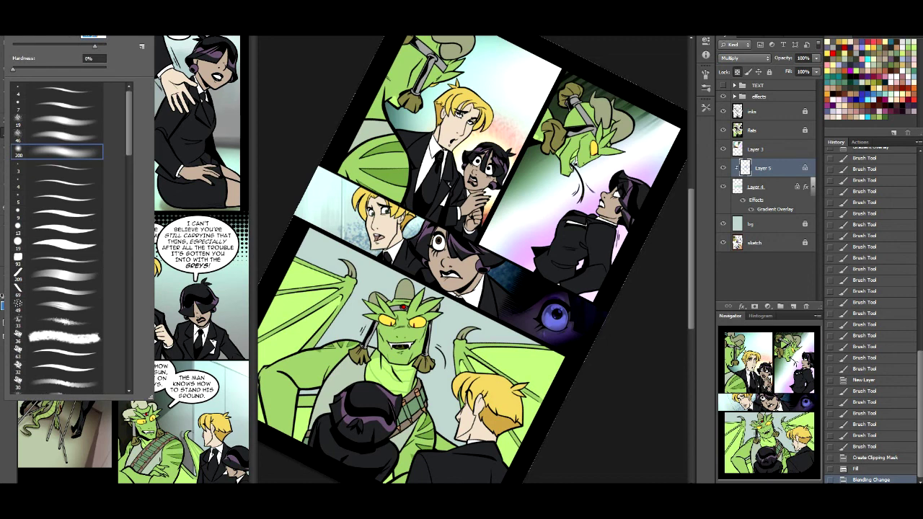
pyautogui.press('Return')
pyautogui.click(497, 276)
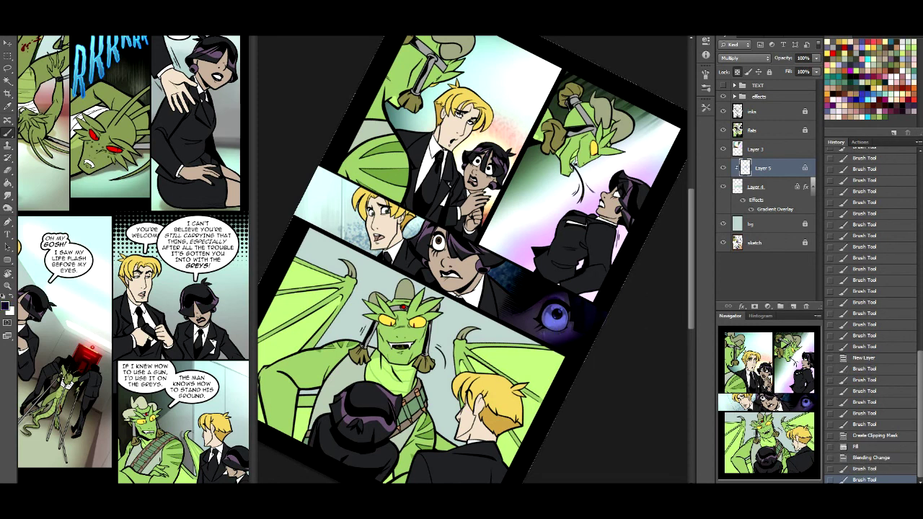
pyautogui.press('x')
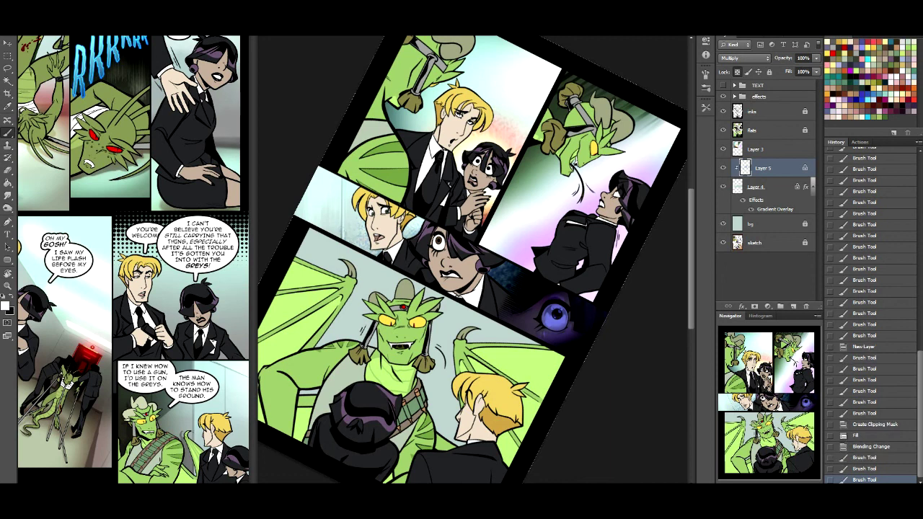
# Merge Layer 5 and Layer 4 with Layer 3 into a single background layer.
pyautogui.keyDown('shift'); pyautogui.click(755, 187); pyautogui.keyUp('shift')
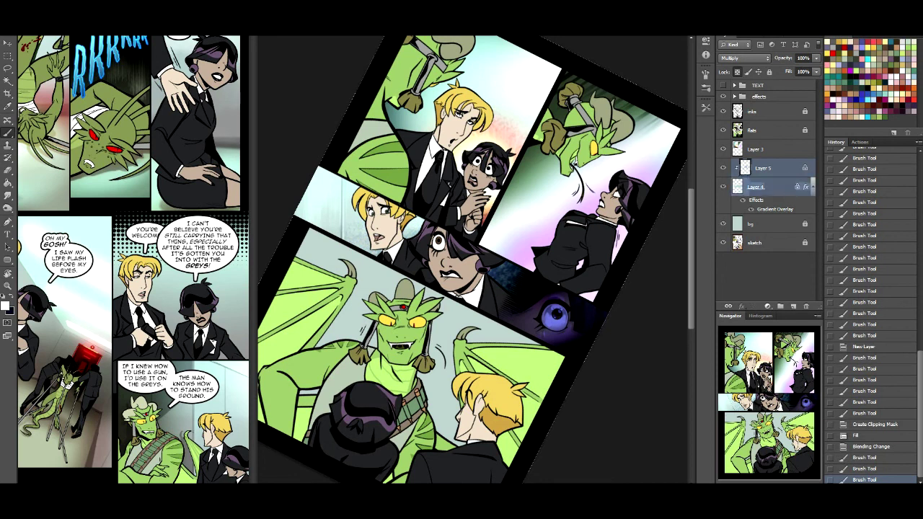
pyautogui.hotkey('ctrl', 'e')
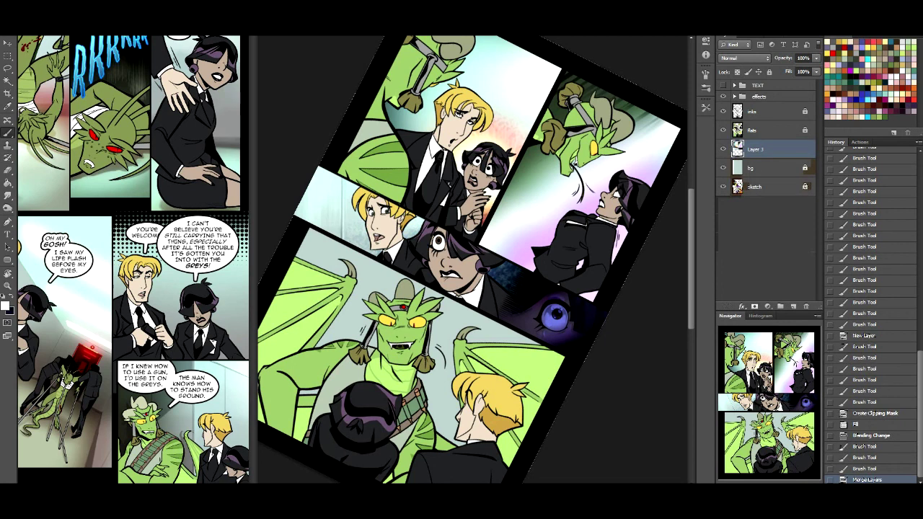
pyautogui.press('p')
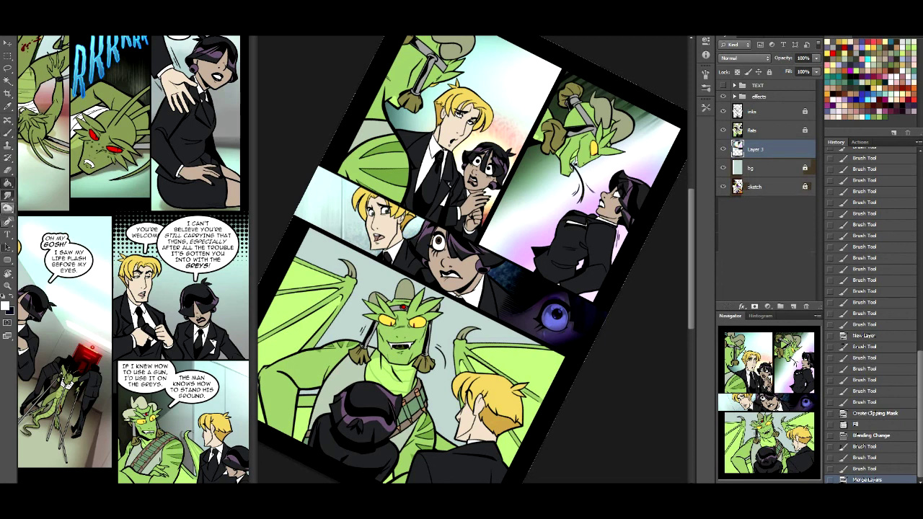
# Ready the Polygonal Lasso and make the bg layer active, toggling Layer 3 and bg visibility to check their contents.
pyautogui.press('h')
pyautogui.press('r')
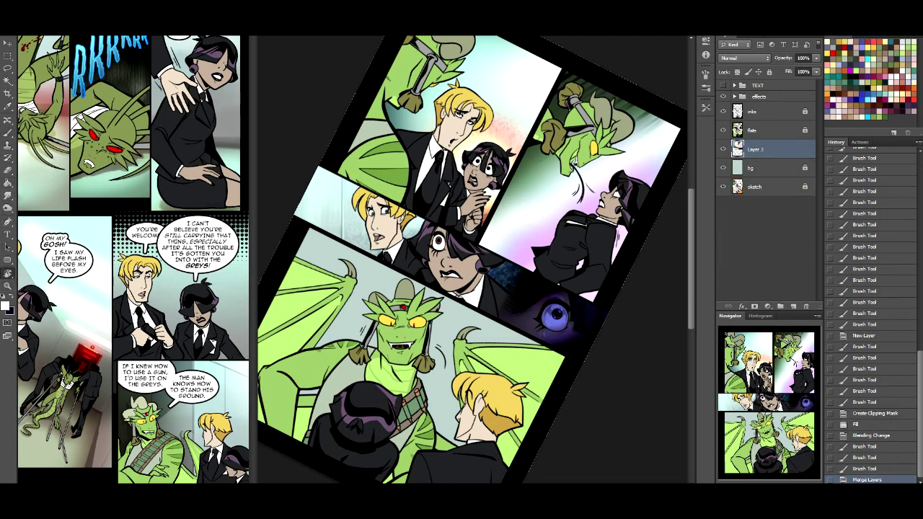
pyautogui.press('Escape')
pyautogui.moveTo(468, 259); pyautogui.dragTo(453, 229)
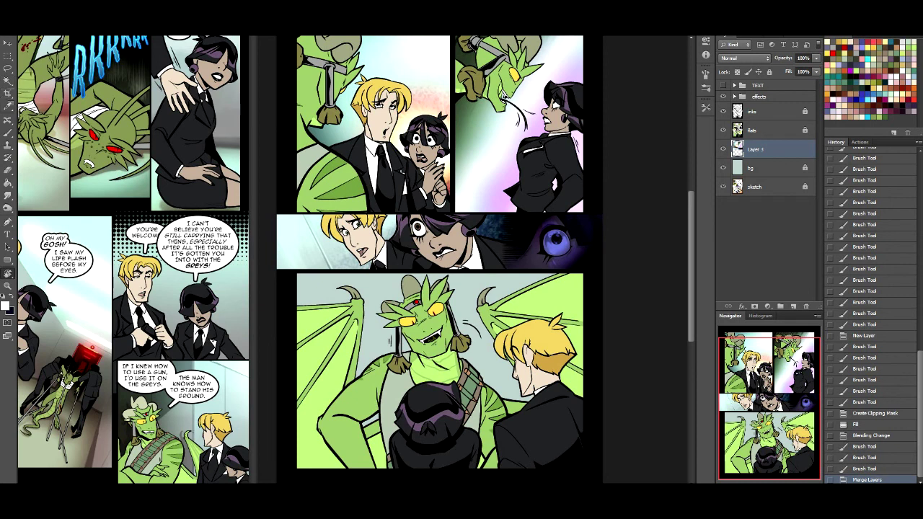
pyautogui.click(7, 67)
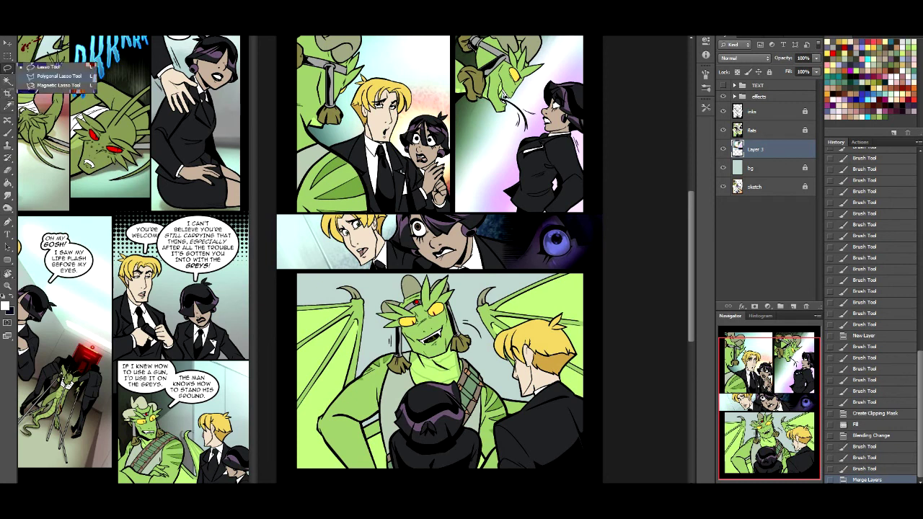
pyautogui.click(48, 66)
pyautogui.click(764, 168)
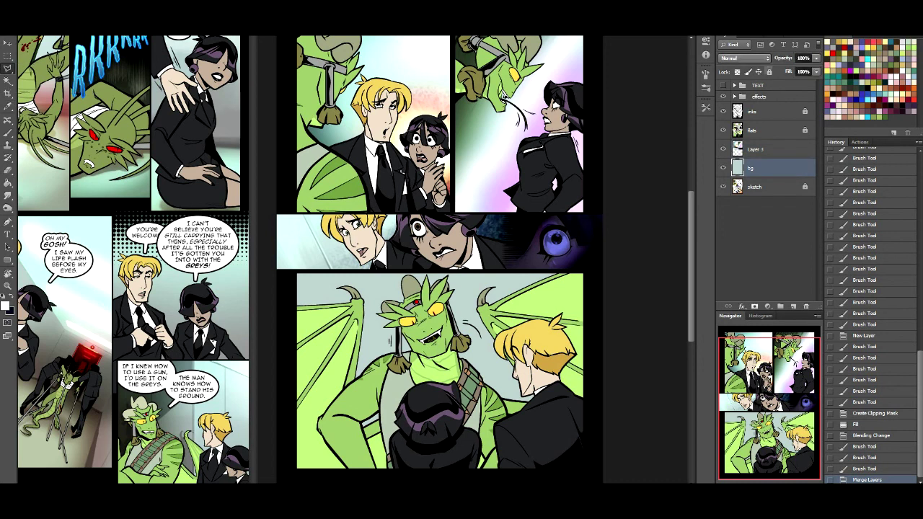
pyautogui.click(755, 148)
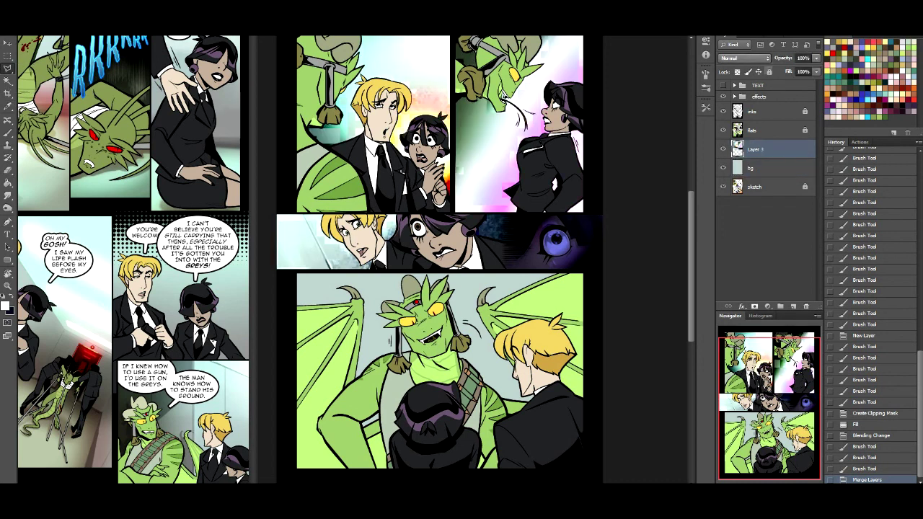
pyautogui.click(764, 167)
pyautogui.click(724, 149)
pyautogui.click(723, 149)
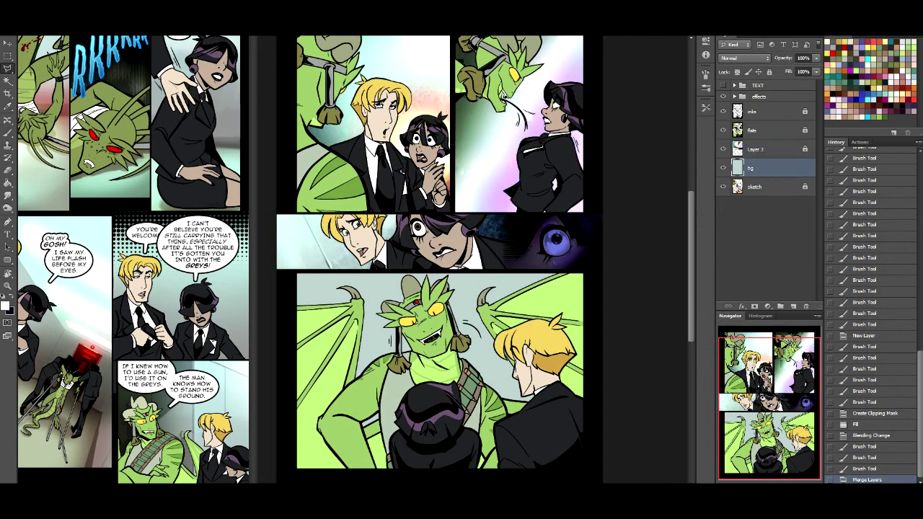
pyautogui.click(723, 167)
pyautogui.click(723, 167)
# Outline the wall area behind the characters in the last panel with an angled polygonal selection along the ceiling edges.
pyautogui.click(299, 271)
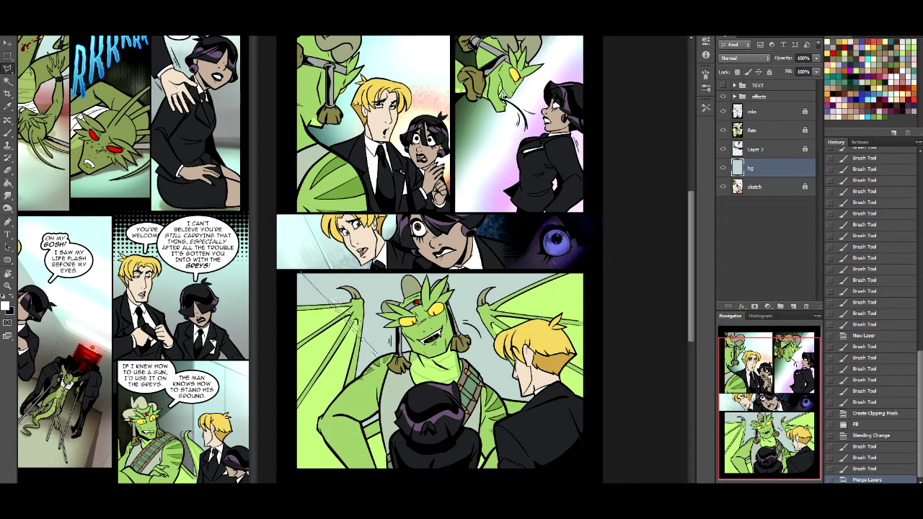
pyautogui.click(353, 296)
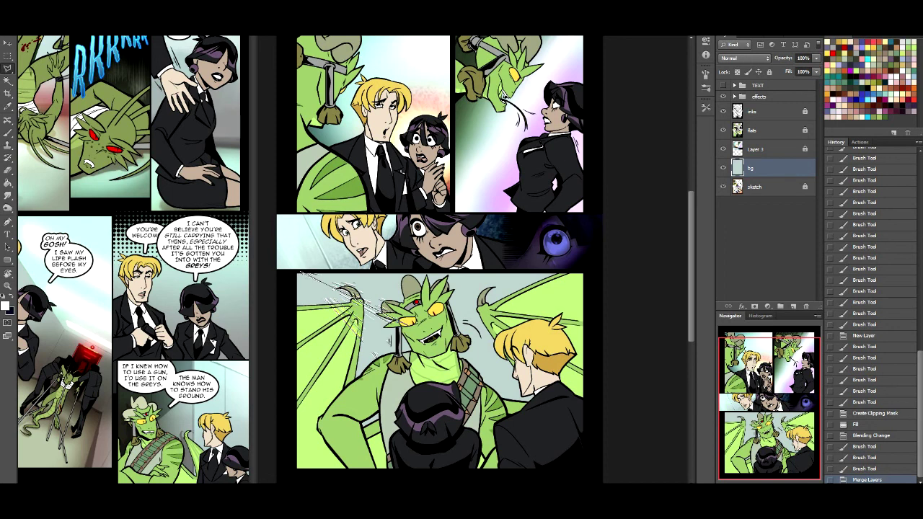
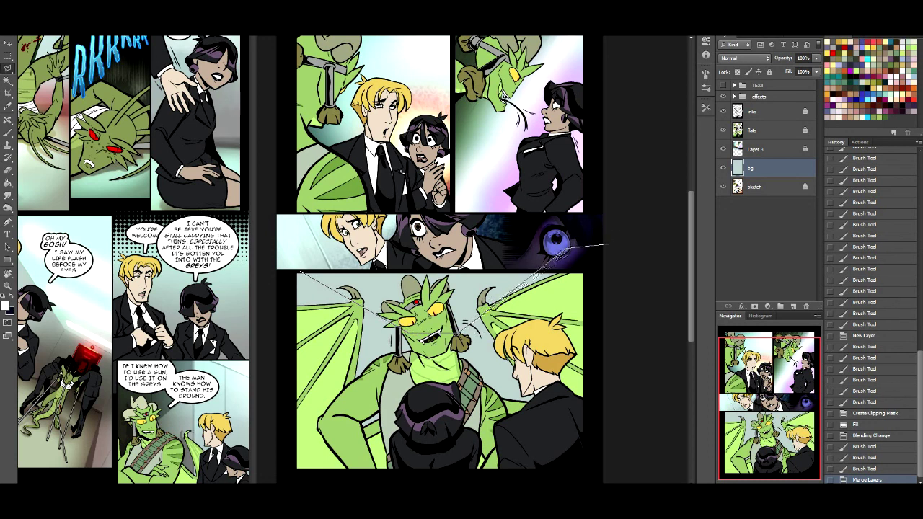
pyautogui.click(594, 262)
pyautogui.click(593, 447)
pyautogui.click(293, 428)
pyautogui.click(278, 271)
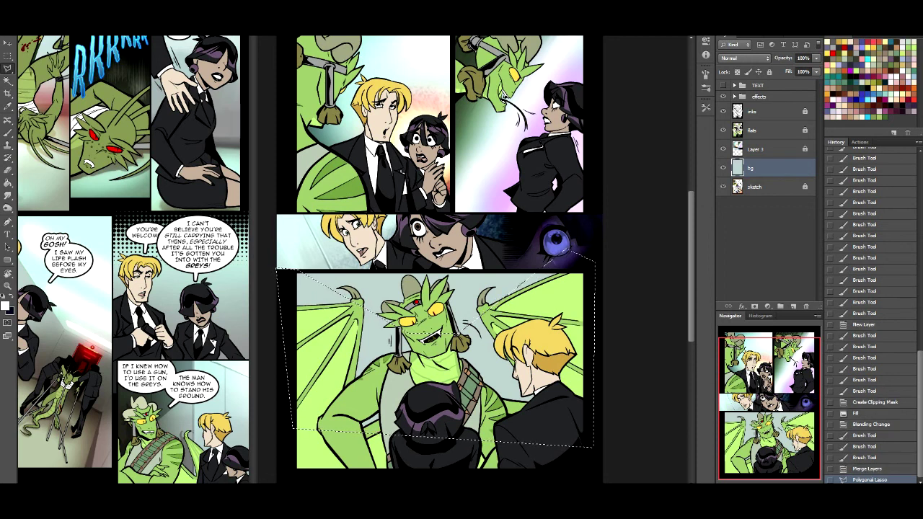
# Shade the selected wall behind the dragon with soft black and tint it with grey-blue sampled from the reference page.
pyautogui.press('b')
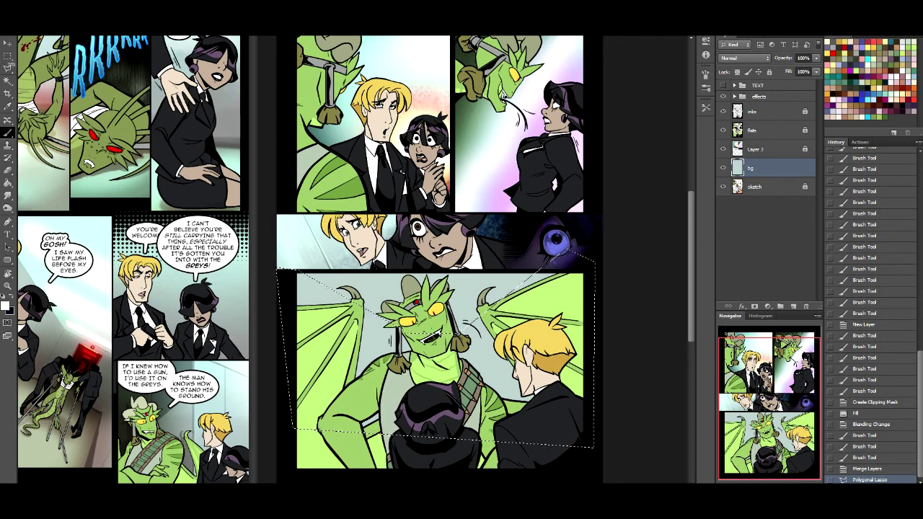
pyautogui.press('x')
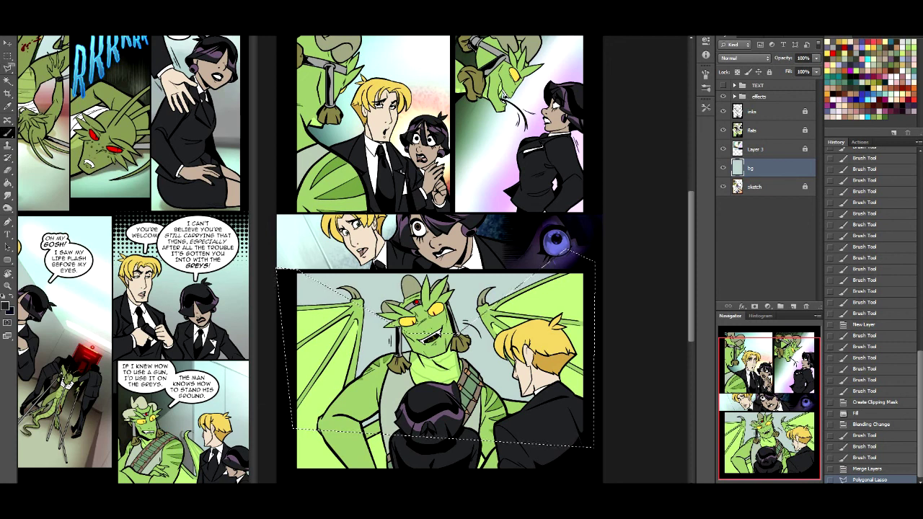
pyautogui.click(31, 29)
pyautogui.doubleClick(62, 336)
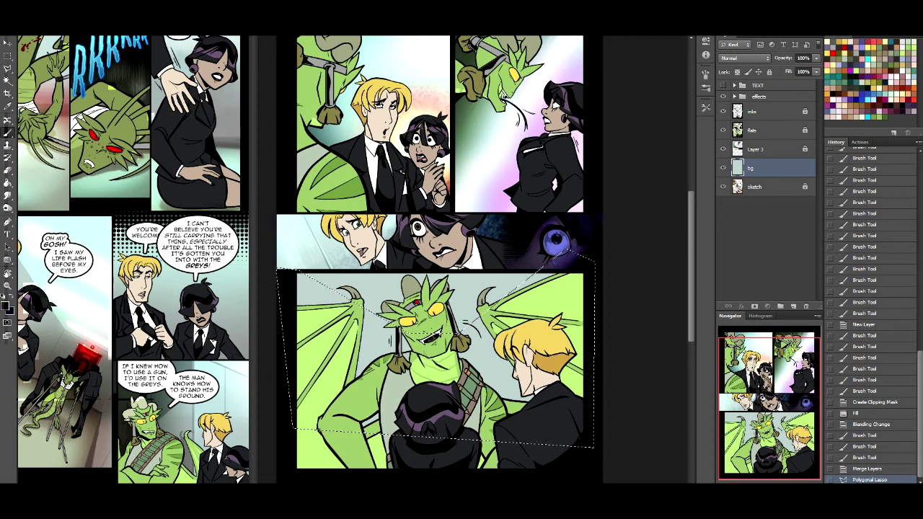
pyautogui.moveTo(368, 324); pyautogui.dragTo(505, 375)
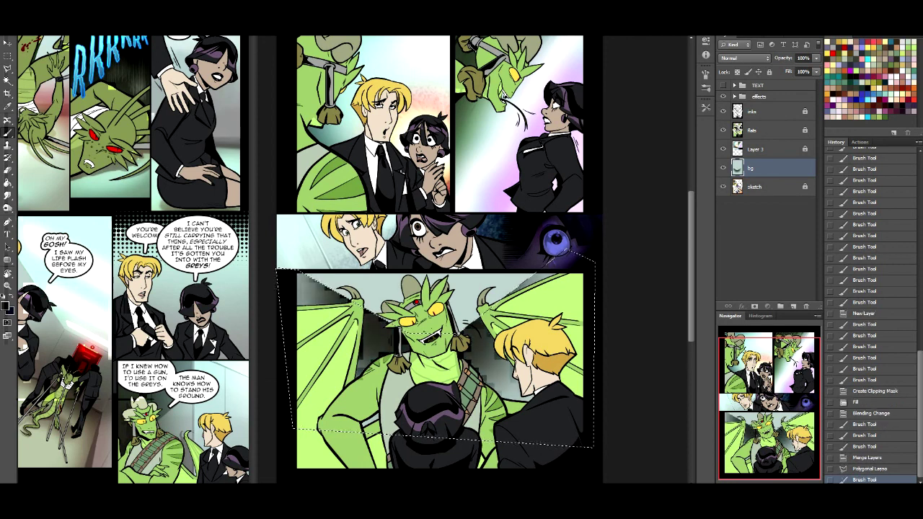
pyautogui.hotkey('ctrl', 'Tab')
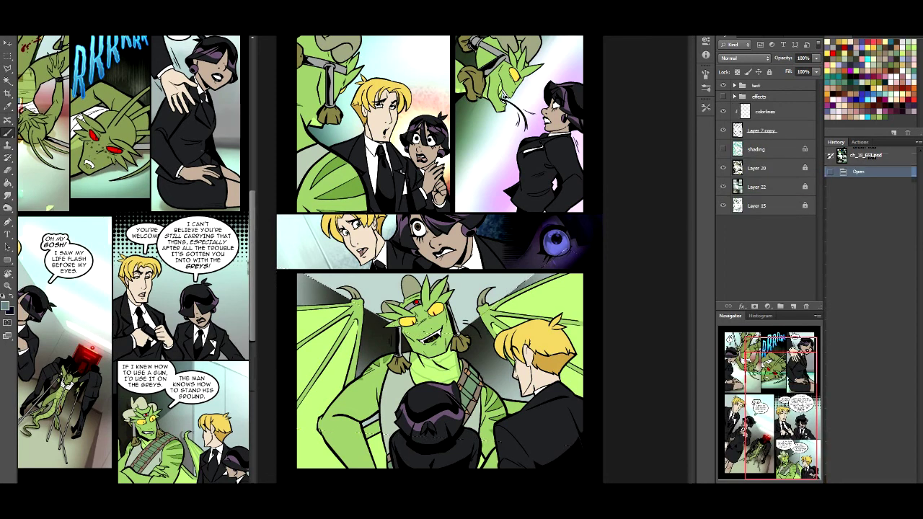
pyautogui.hotkey('ctrl', 'Tab')
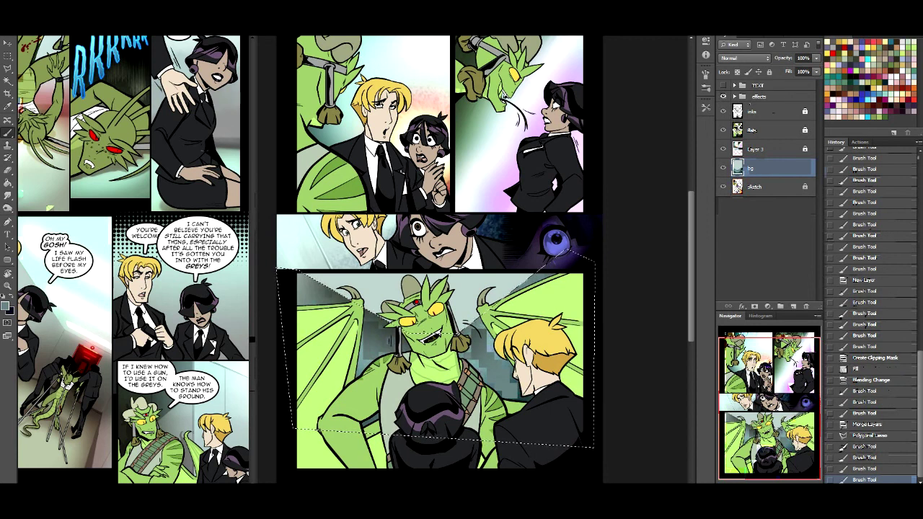
# Invert the selection, blend pale blue and grey tones across the ceiling above the dragon, and clear the selection.
pyautogui.hotkey('ctrl', 'shift', 'i')
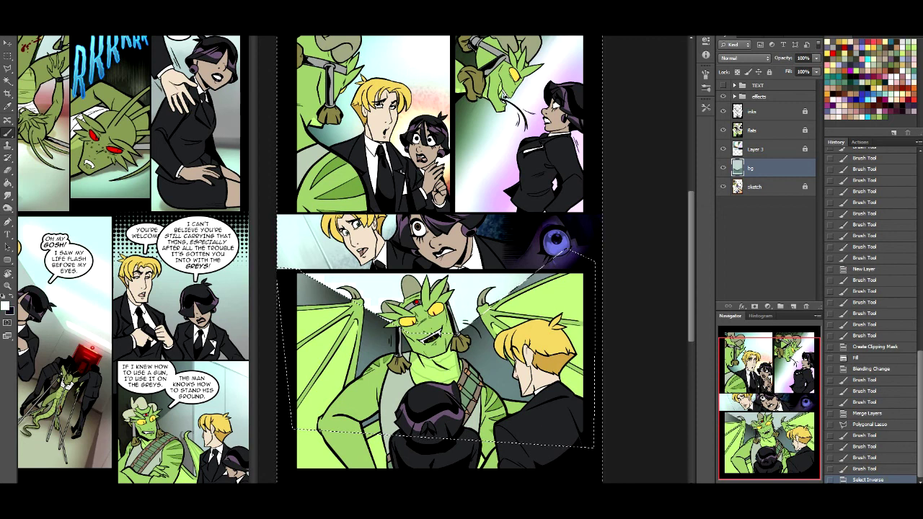
pyautogui.moveTo(324, 282); pyautogui.dragTo(519, 285)
pyautogui.moveTo(368, 277); pyautogui.dragTo(505, 292)
pyautogui.click(505, 292)
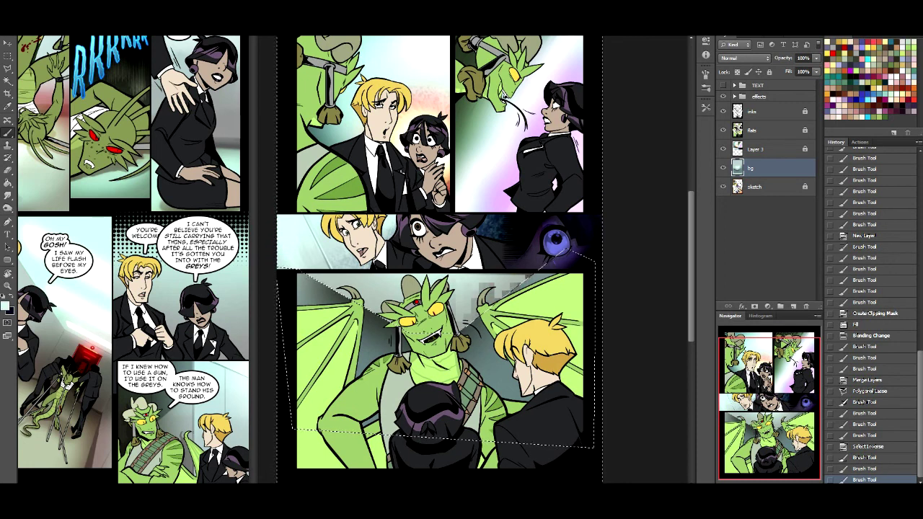
pyautogui.moveTo(513, 285); pyautogui.dragTo(472, 314)
pyautogui.moveTo(498, 290); pyautogui.dragTo(469, 318)
pyautogui.press('x')
pyautogui.moveTo(374, 281)
pyautogui.mouseDown()
pyautogui.moveTo(480, 281)
pyautogui.moveTo(389, 282)
pyautogui.mouseUp()
pyautogui.press('x')
pyautogui.moveTo(378, 281); pyautogui.dragTo(471, 281)
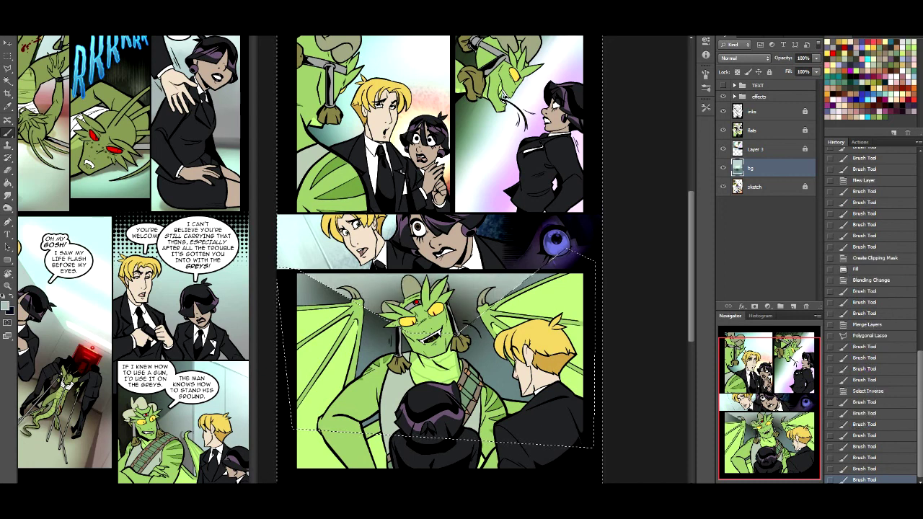
pyautogui.hotkey('ctrl', 'shift', 'i')
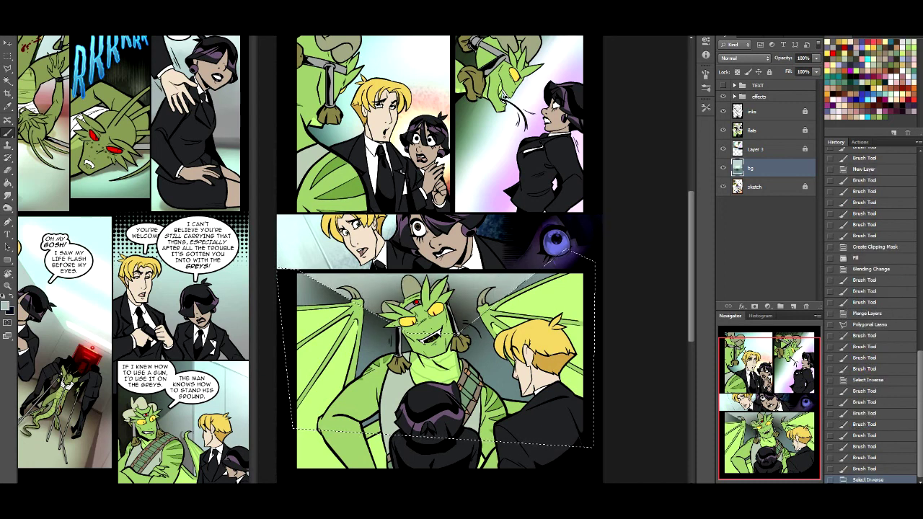
pyautogui.hotkey('ctrl', 'd')
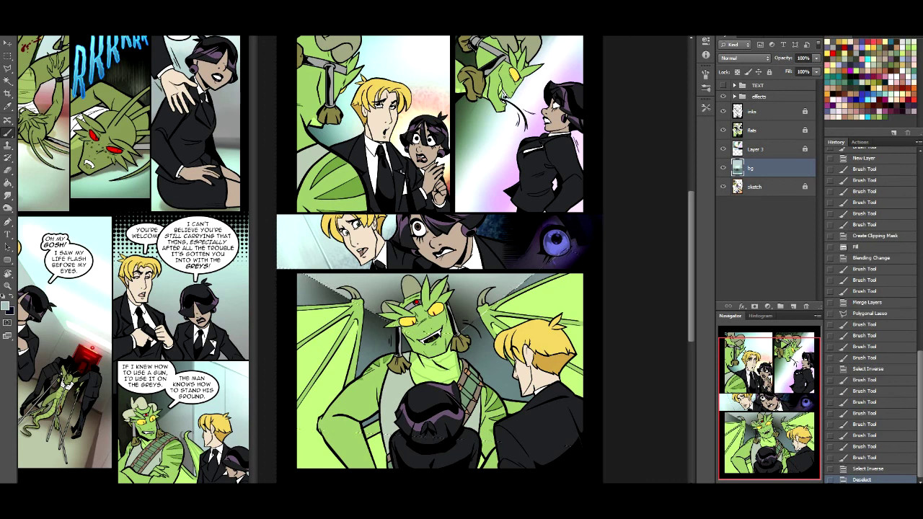
# Copy the right half of the last panel's background to a new layer and reposition it over the left half.
pyautogui.press('m')
pyautogui.moveTo(434, 274); pyautogui.dragTo(656, 470)
pyautogui.rightClick(514, 119)
pyautogui.click(548, 196)
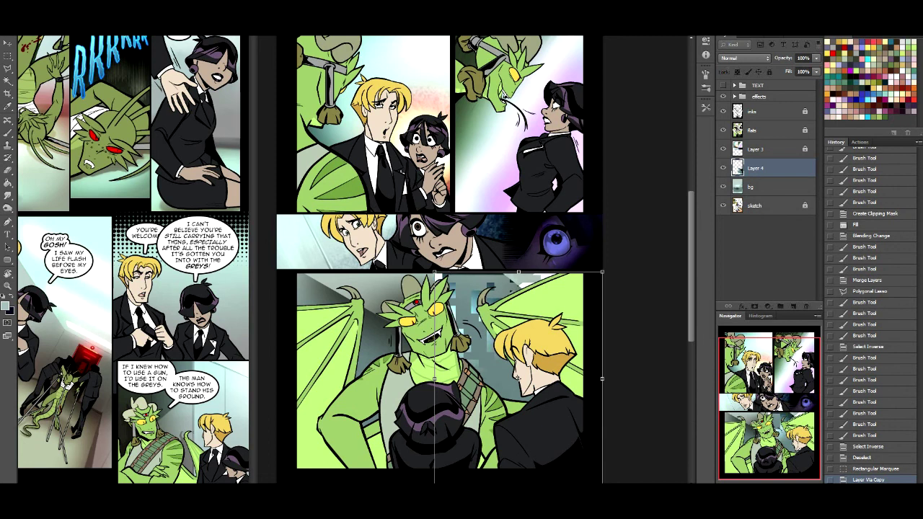
pyautogui.moveTo(570, 331); pyautogui.dragTo(413, 333)
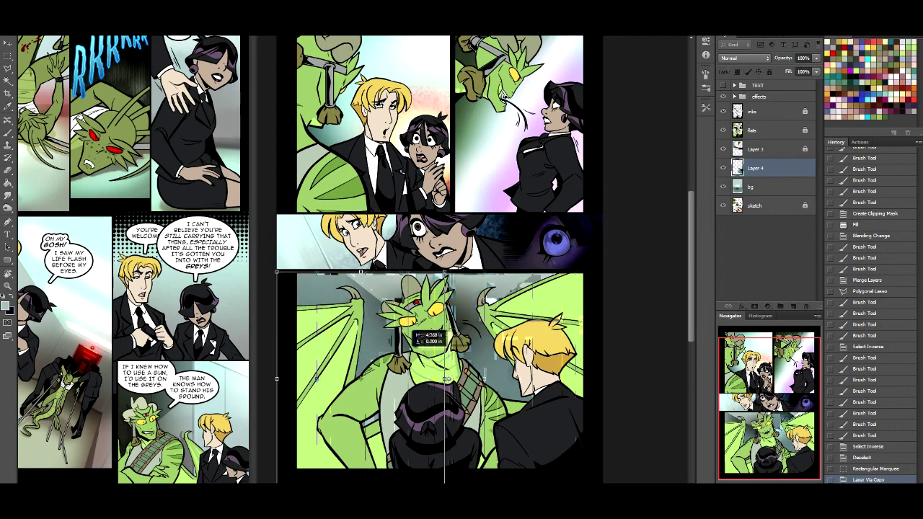
pyautogui.moveTo(413, 333); pyautogui.dragTo(407, 326)
pyautogui.press('Up')
pyautogui.press('Up')
pyautogui.press('Up')
pyautogui.press('Up')
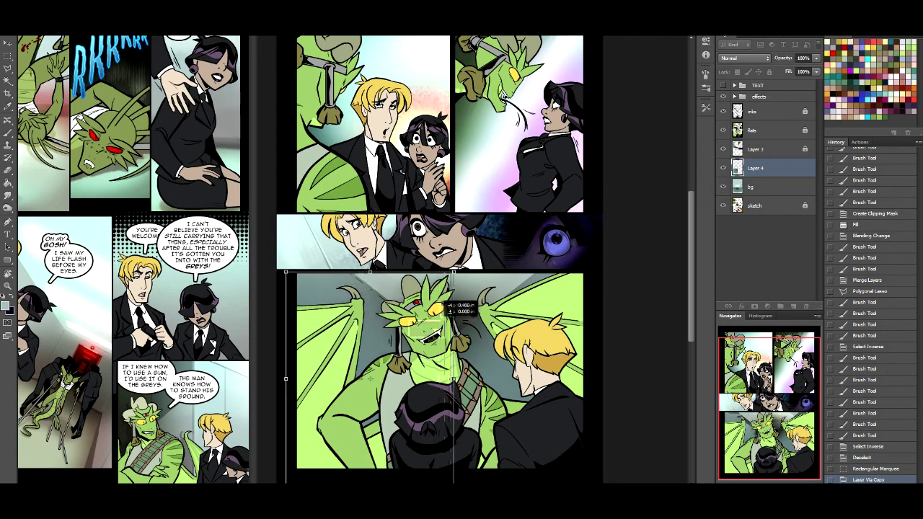
pyautogui.press('Return')
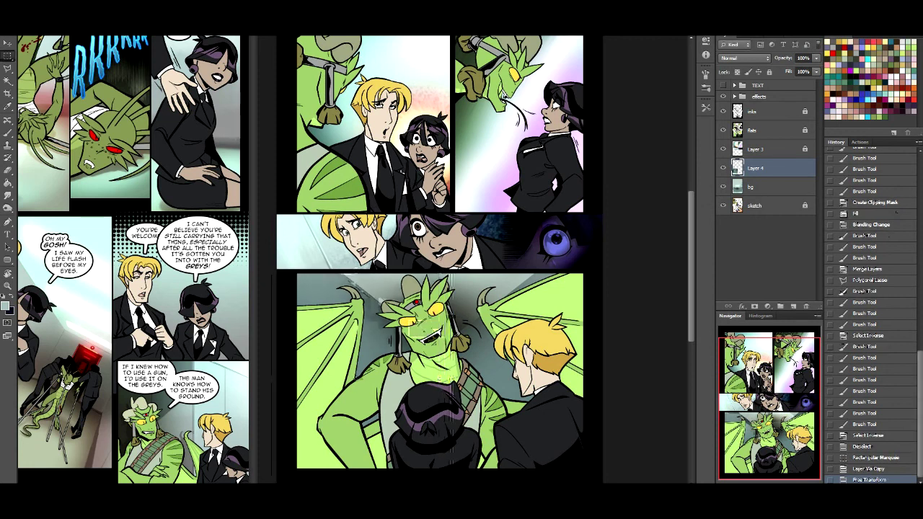
# Clip the copied background piece to the bg layer and merge it down into bg.
pyautogui.hotkey('ctrl', 'e')
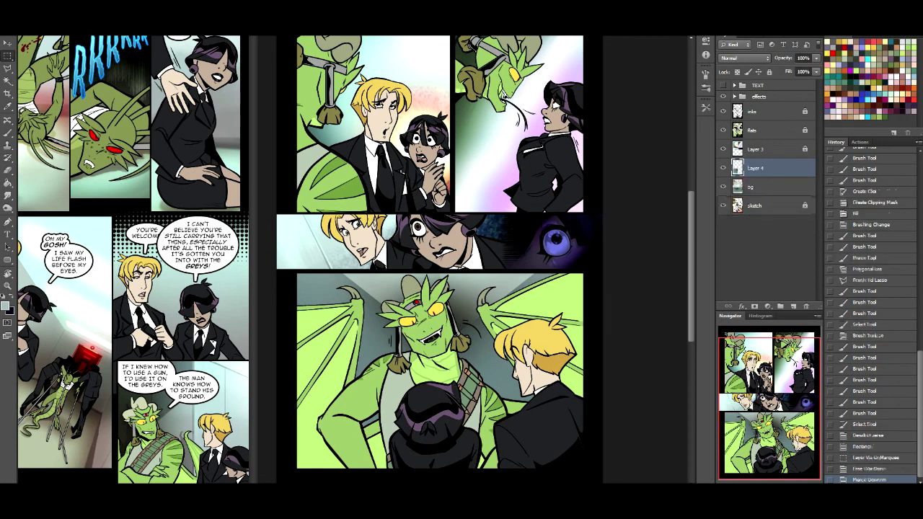
pyautogui.rightClick(765, 180)
pyautogui.click(837, 243)
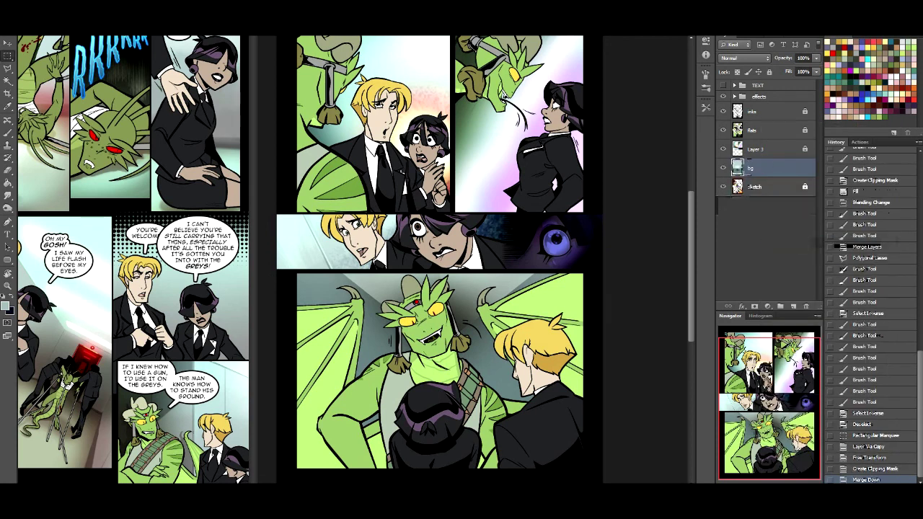
# Select a narrow vertical strip at the last panel's left edge, paint its wall section light blue, and deselect.
pyautogui.click(7, 133)
pyautogui.click(30, 21)
pyautogui.press('Escape')
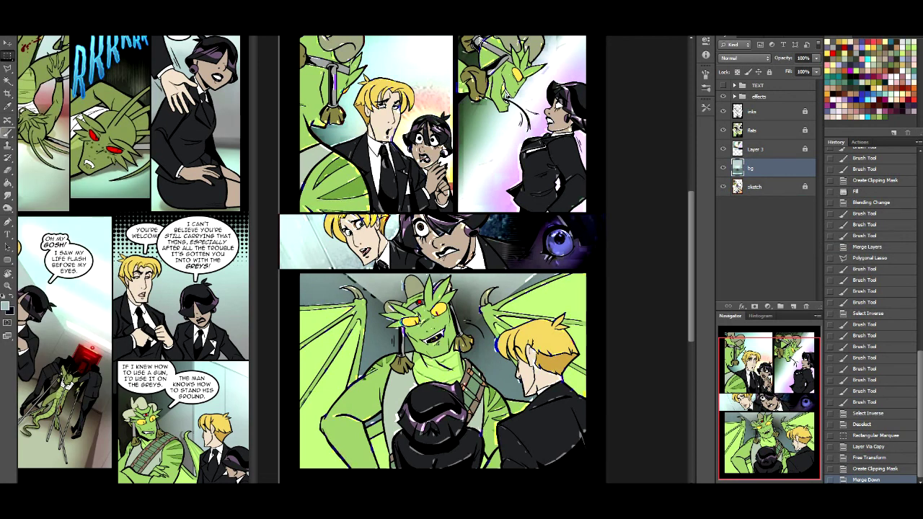
pyautogui.moveTo(325, 272); pyautogui.dragTo(274, 453)
pyautogui.hscroll(3, 476, 289)
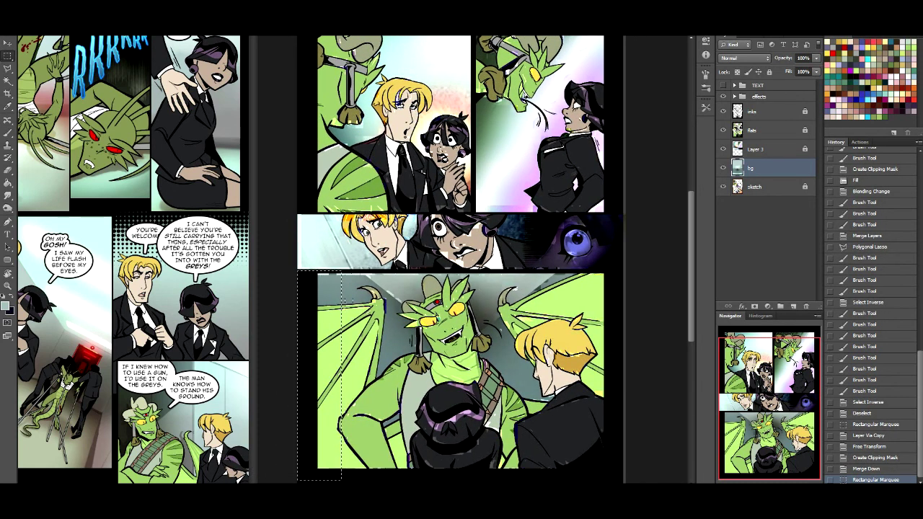
pyautogui.press('b')
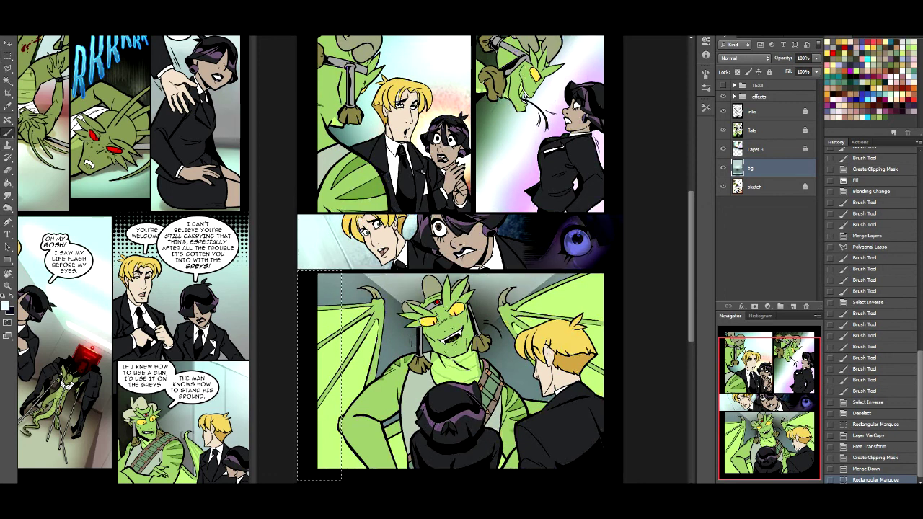
pyautogui.moveTo(321, 280)
pyautogui.mouseDown()
pyautogui.moveTo(338, 294)
pyautogui.moveTo(329, 302)
pyautogui.mouseUp()
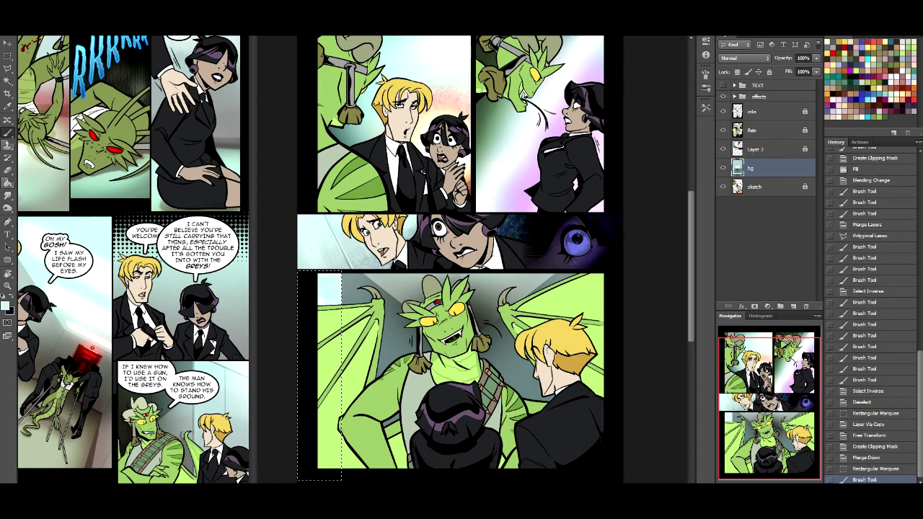
pyautogui.moveTo(329, 310); pyautogui.dragTo(330, 339)
pyautogui.hotkey('ctrl', 'd')
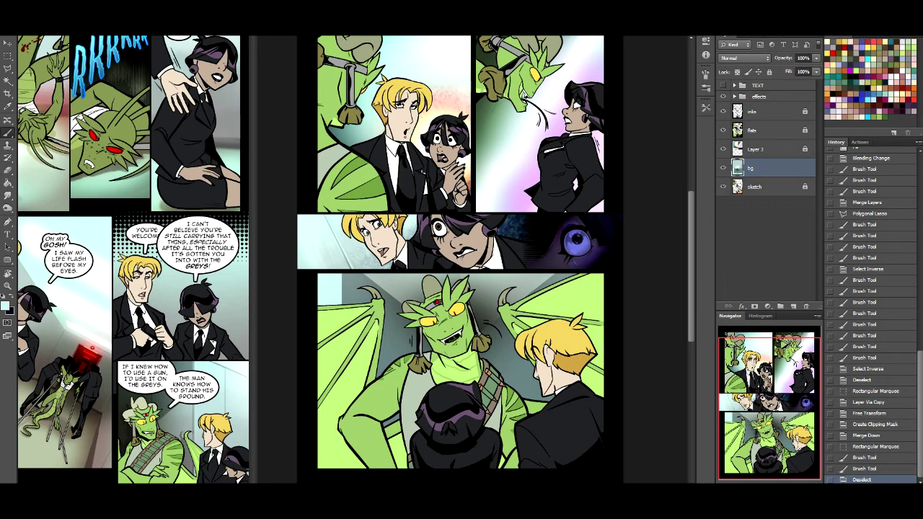
# Choose the hard round 19 px brush and add a new layer above bg.
pyautogui.rightClick(14, 44)
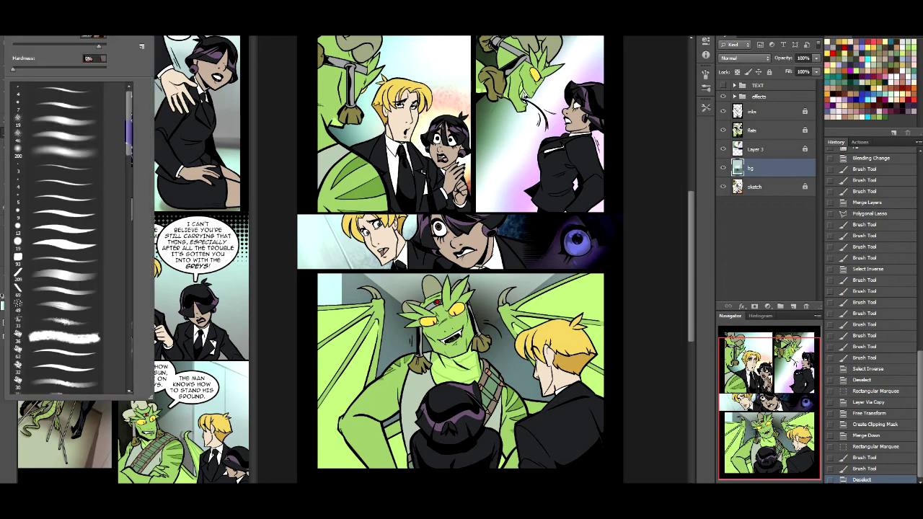
pyautogui.click(58, 245)
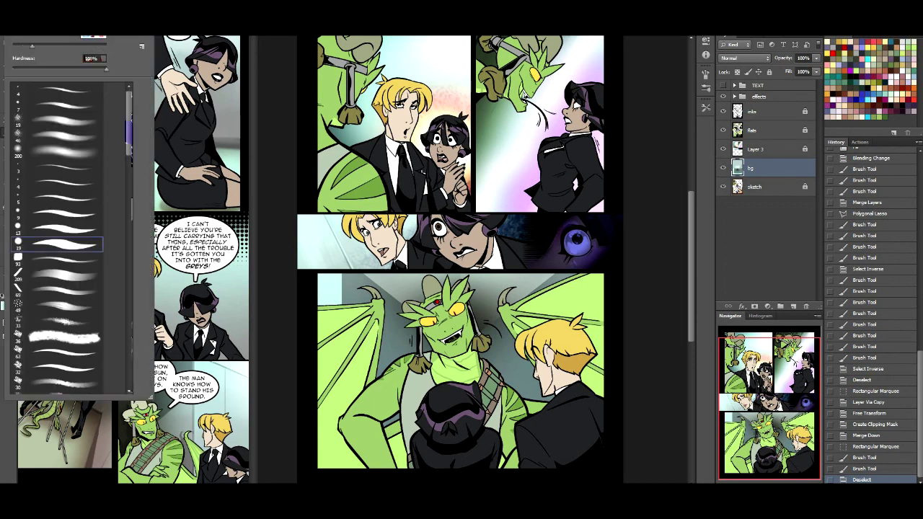
pyautogui.click(793, 306)
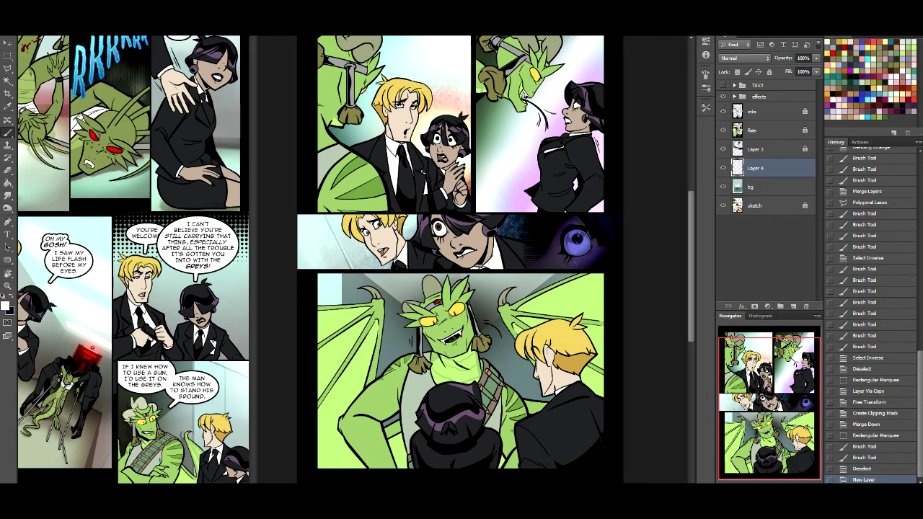
# Paint three white light strips across the last panel's ceiling and thin dark vertical lines on its wall on the new layer.
pyautogui.moveTo(382, 277); pyautogui.dragTo(527, 277)
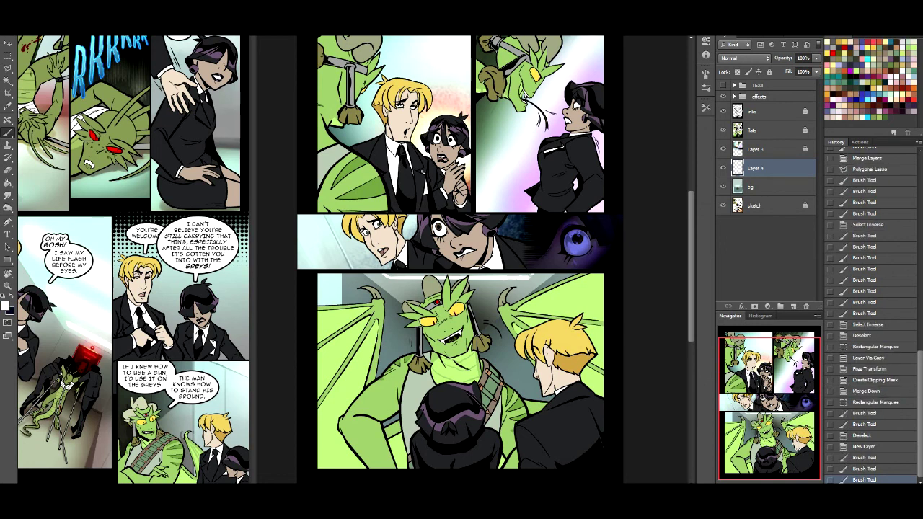
pyautogui.moveTo(389, 274); pyautogui.dragTo(529, 275)
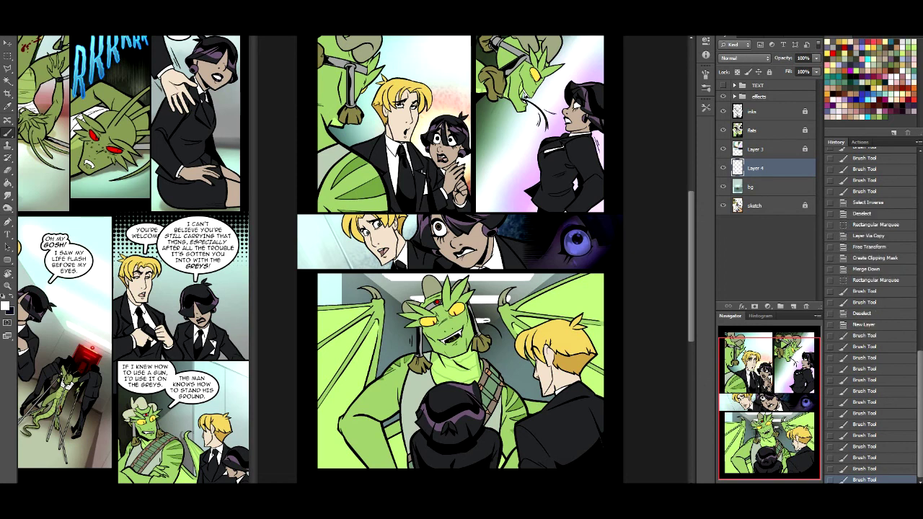
pyautogui.press('x')
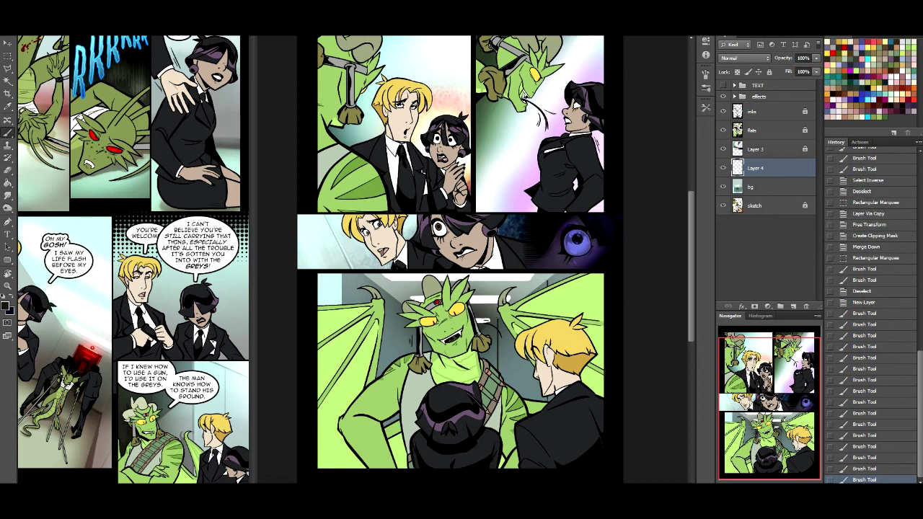
pyautogui.moveTo(549, 230); pyautogui.dragTo(553, 253)
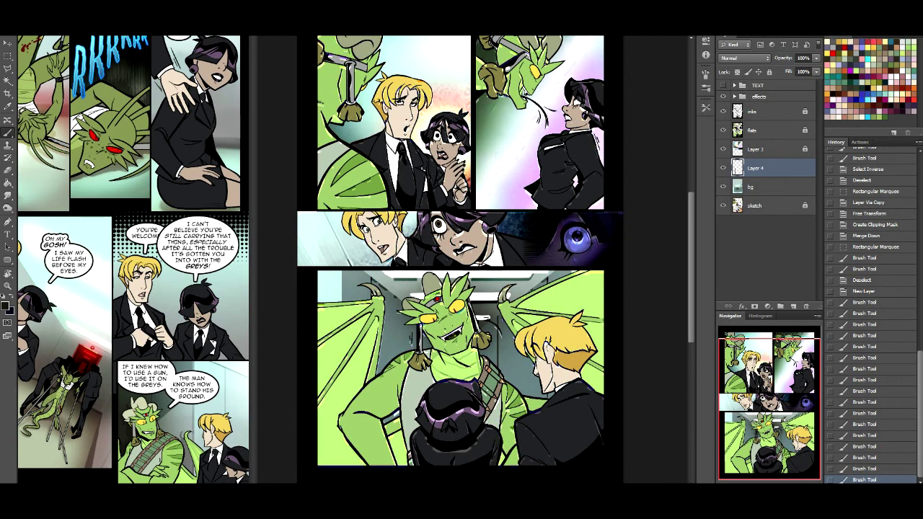
# Clip Layer 4 to the bg layer and merge the two layers.
pyautogui.rightClick(757, 168)
pyautogui.click(793, 243)
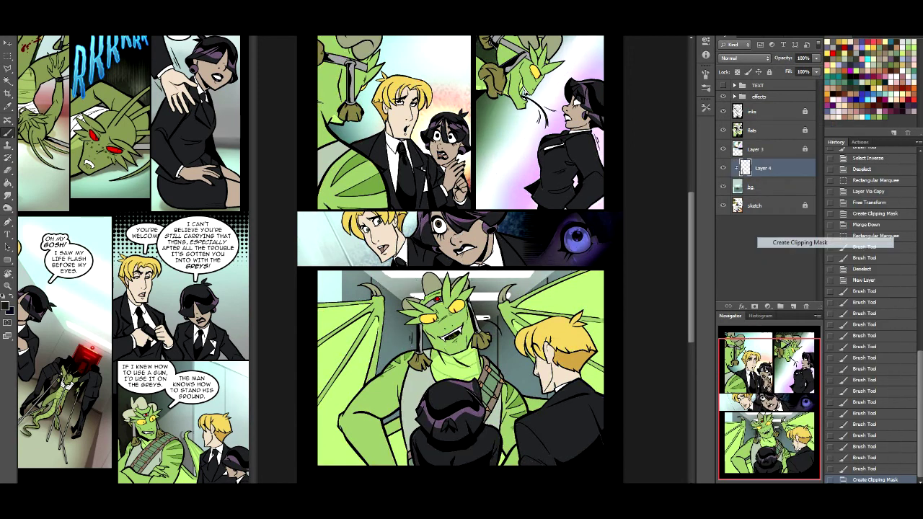
pyautogui.hotkey('ctrl', 'e')
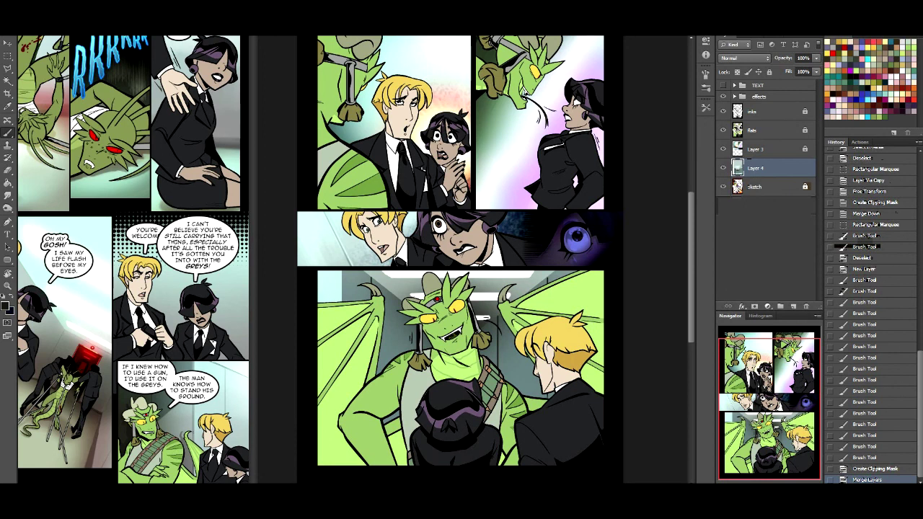
# Try reapplying the last used filter to the merged background layer and undo it.
pyautogui.hotkey('alt', 't')
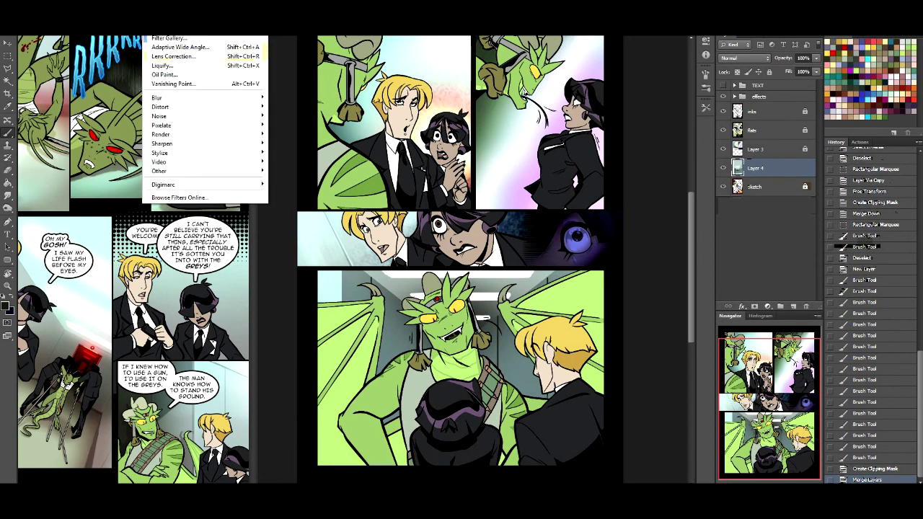
pyautogui.press('Escape')
pyautogui.hotkey('ctrl', 'f')
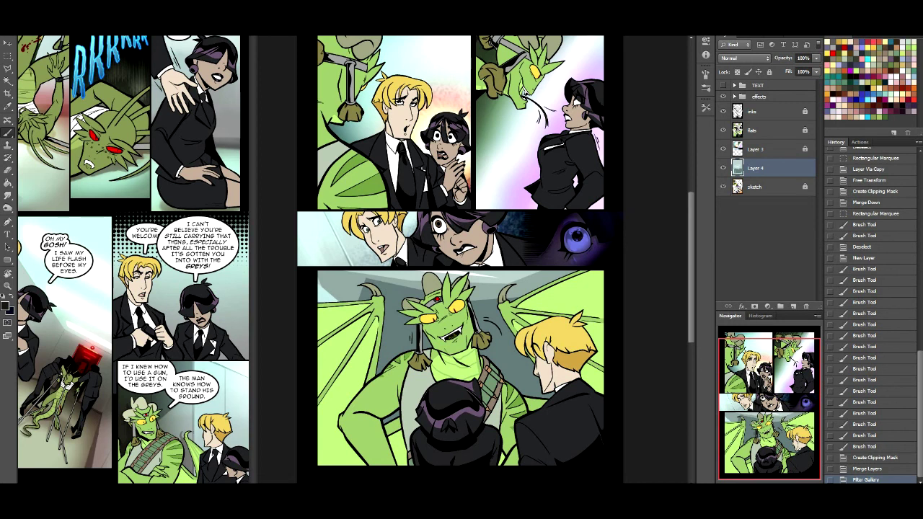
pyautogui.hotkey('ctrl', 'z')
# Try the Paint Daubs filter on the merged background with a reduced brush size and the Dark Rough brush type.
pyautogui.hotkey('alt', 't')
pyautogui.click(216, 75)
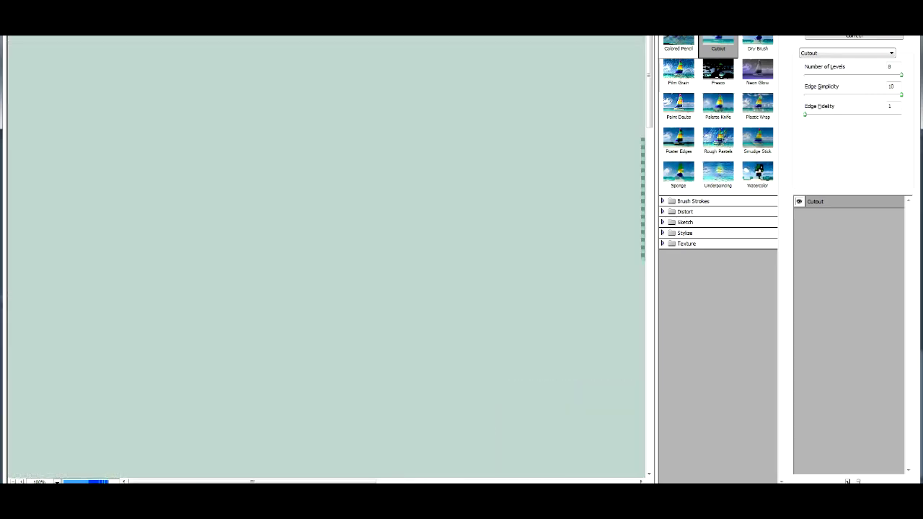
pyautogui.click(675, 71)
pyautogui.click(678, 104)
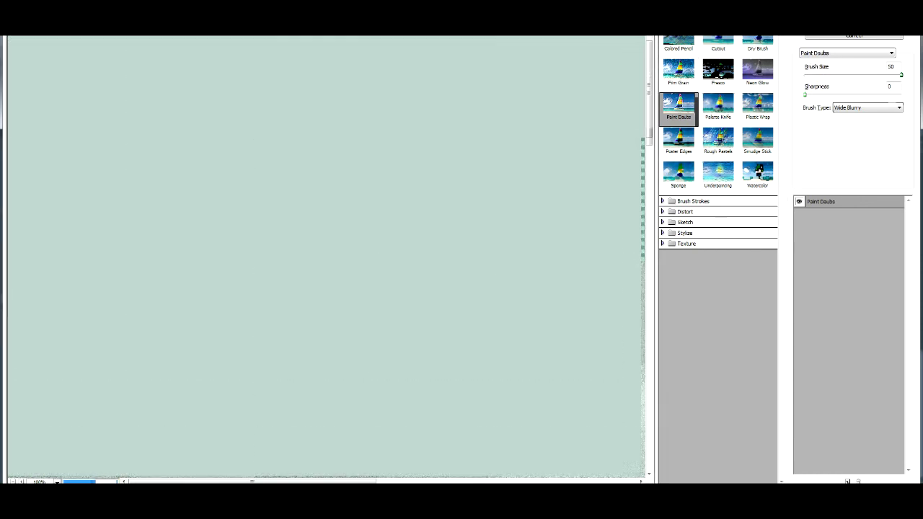
pyautogui.hotkey('ctrl', '-')
pyautogui.hotkey('ctrl', '-')
pyautogui.hotkey('ctrl', '-')
pyautogui.hotkey('ctrl', '-')
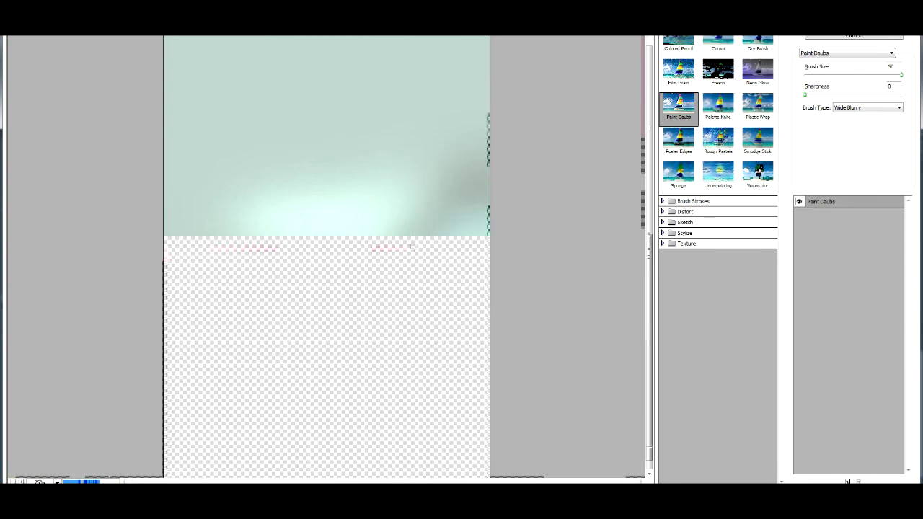
pyautogui.moveTo(900, 75); pyautogui.dragTo(843, 74)
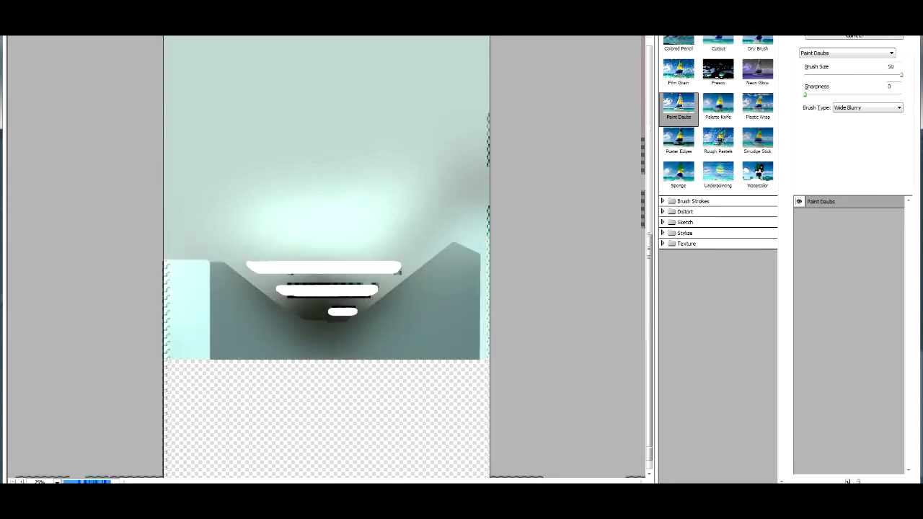
pyautogui.click(867, 107)
pyautogui.click(851, 142)
pyautogui.click(867, 107)
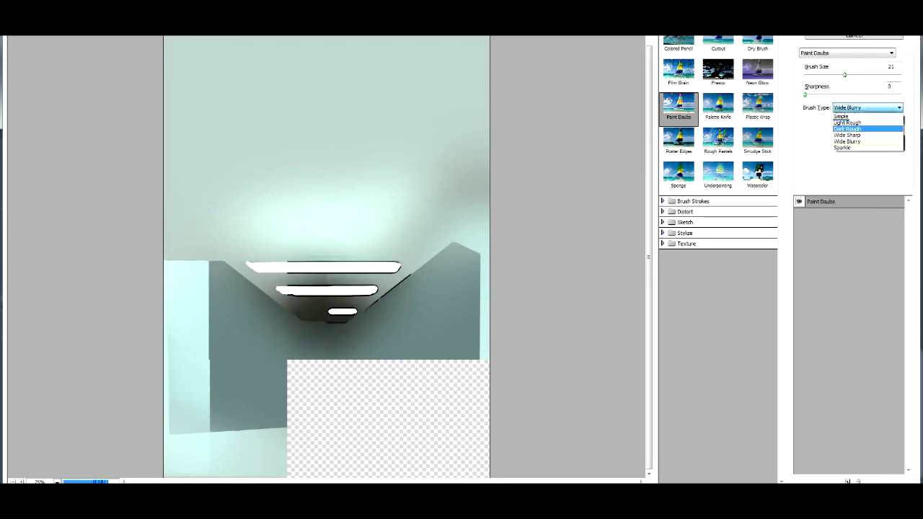
pyautogui.click(847, 128)
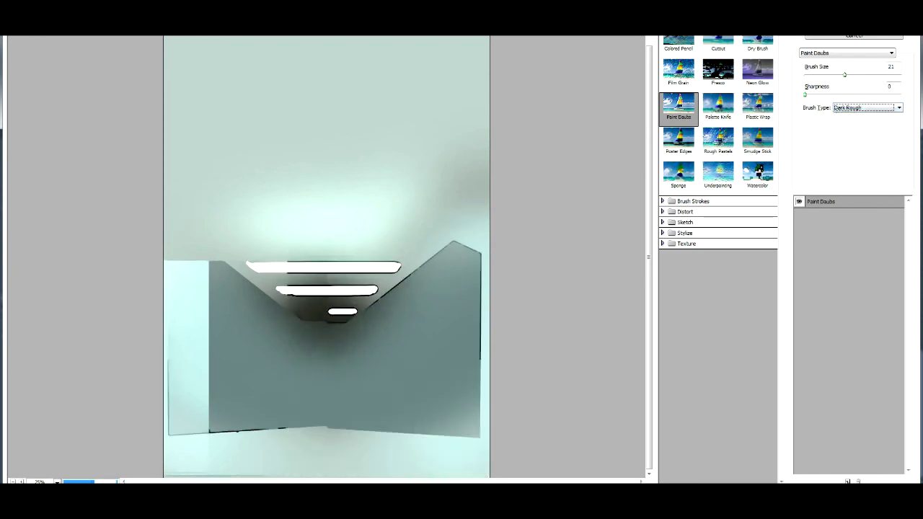
pyautogui.moveTo(844, 74)
pyautogui.mouseDown()
pyautogui.moveTo(817, 75)
pyautogui.moveTo(859, 74)
pyautogui.mouseUp()
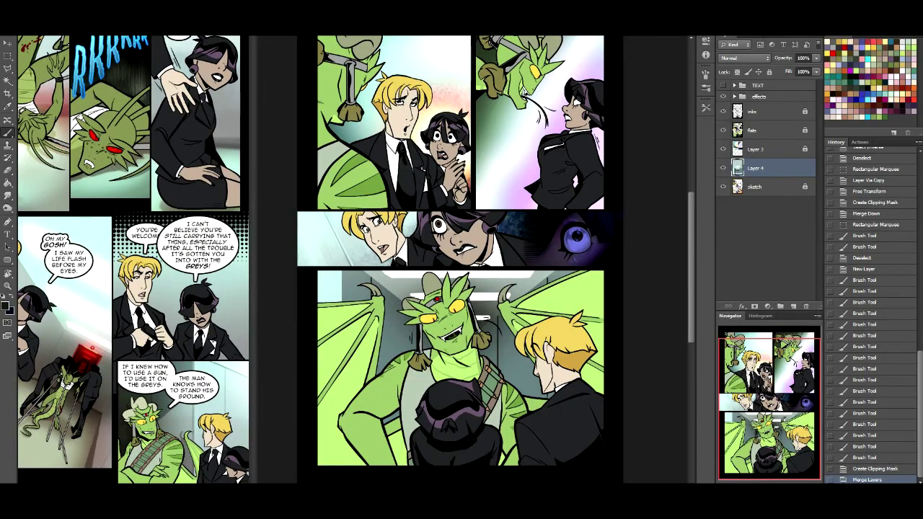
# Apply a Gaussian Blur to the merged background layer.
pyautogui.click(152, 2)
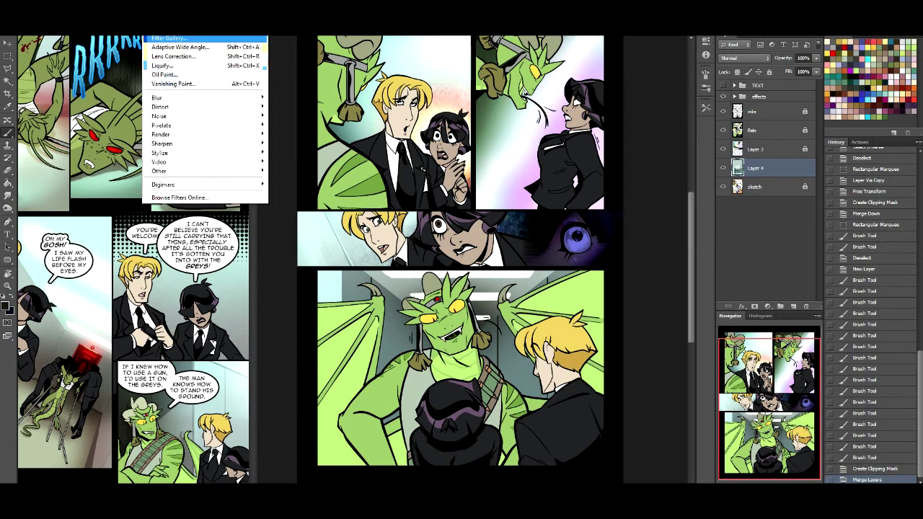
pyautogui.moveTo(217, 97)
pyautogui.click(295, 164)
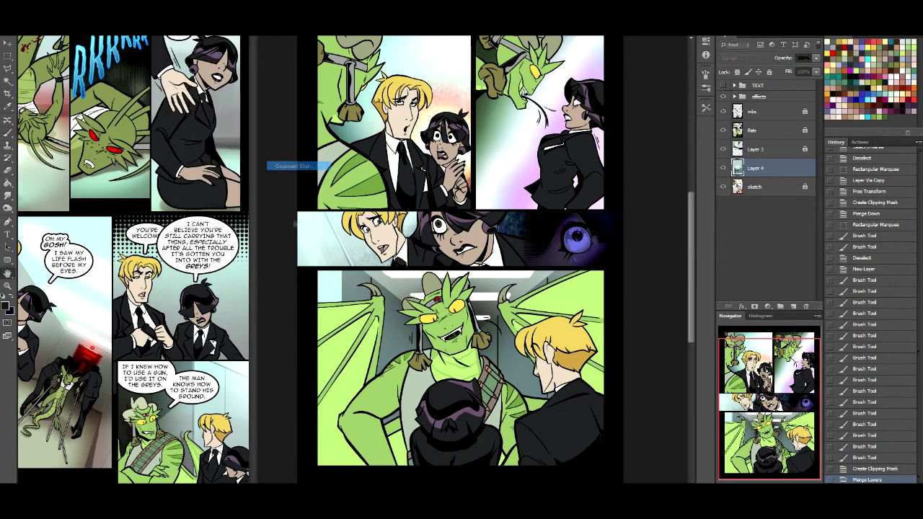
pyautogui.moveTo(488, 201); pyautogui.dragTo(500, 201)
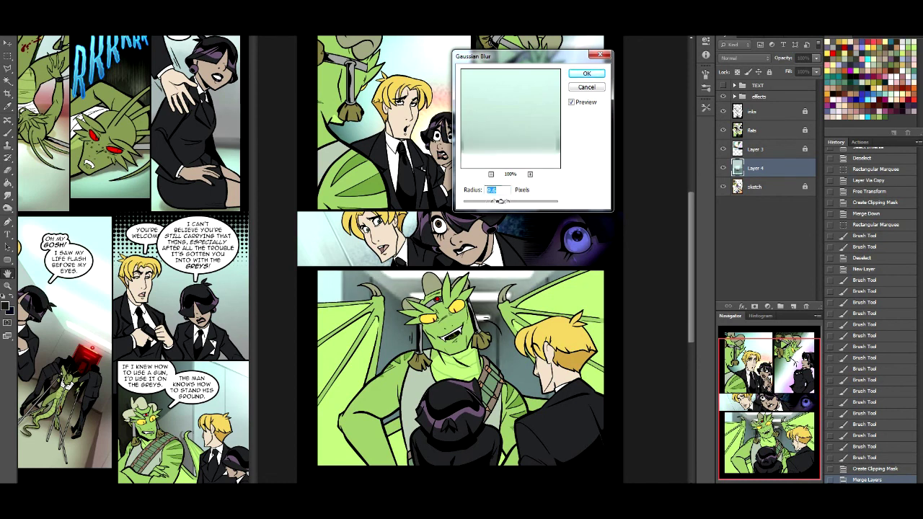
pyautogui.click(586, 74)
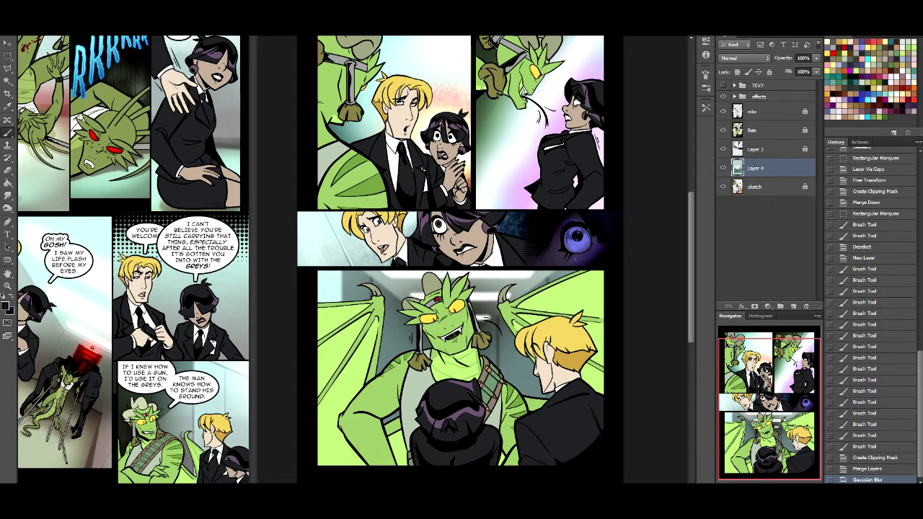
# Try the Filter Gallery's Paint Daubs effect on the blurred background with the Dark Rough brush type and a smaller brush size.
pyautogui.hotkey('alt', 't')
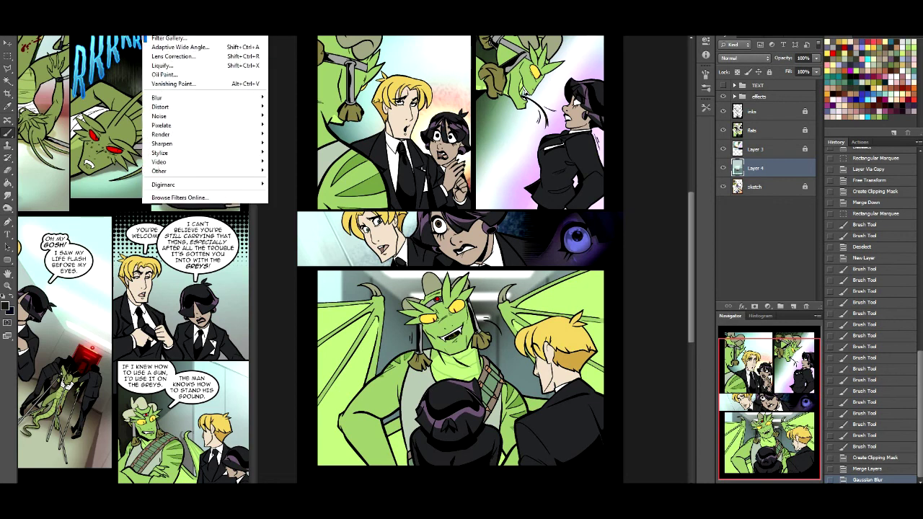
pyautogui.press('g')
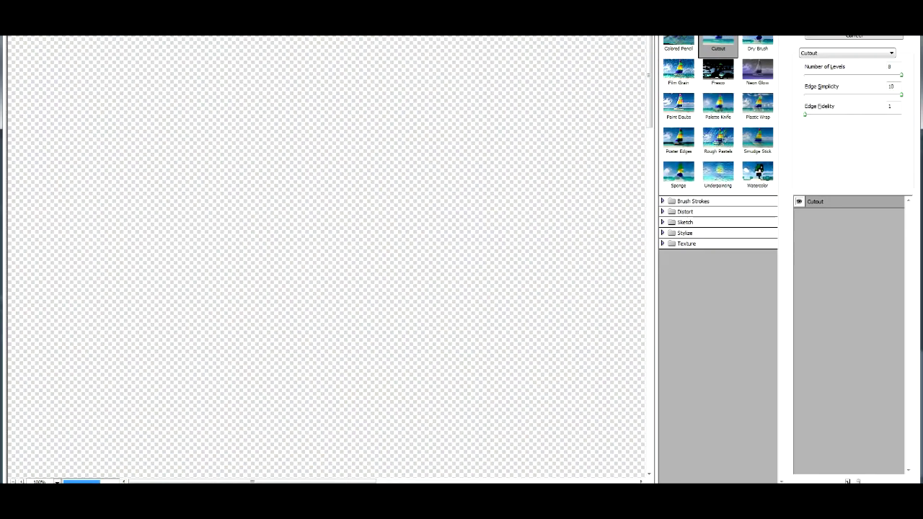
pyautogui.hotkey('ctrl', '-')
pyautogui.hotkey('ctrl', '-')
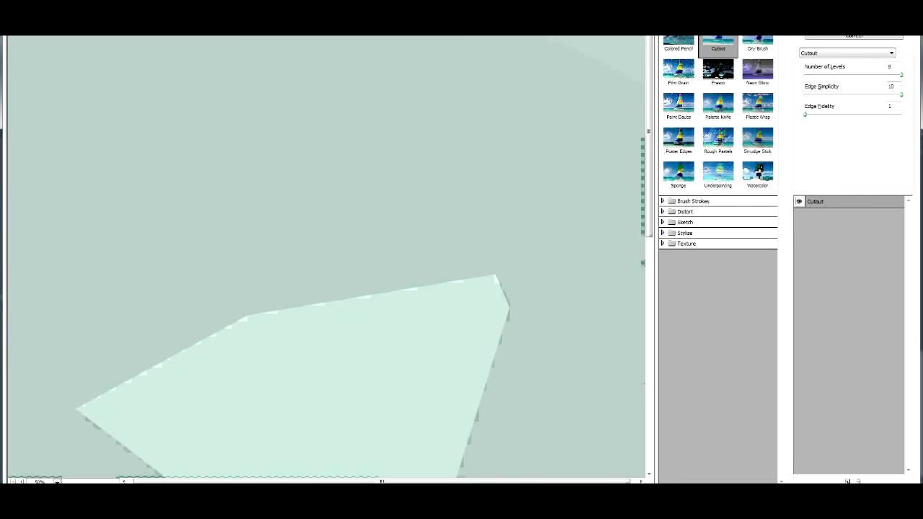
pyautogui.scroll(-5, 324, 259)
pyautogui.click(678, 105)
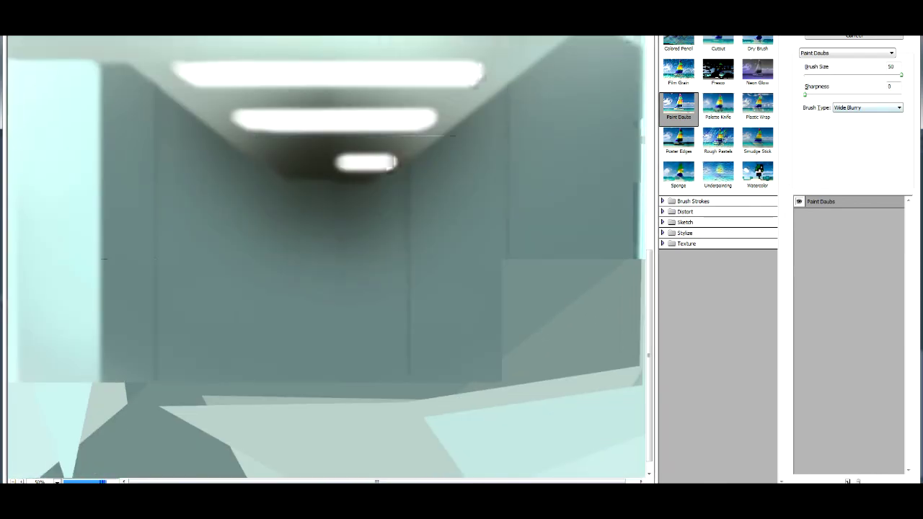
pyautogui.moveTo(900, 74); pyautogui.dragTo(846, 74)
pyautogui.click(867, 107)
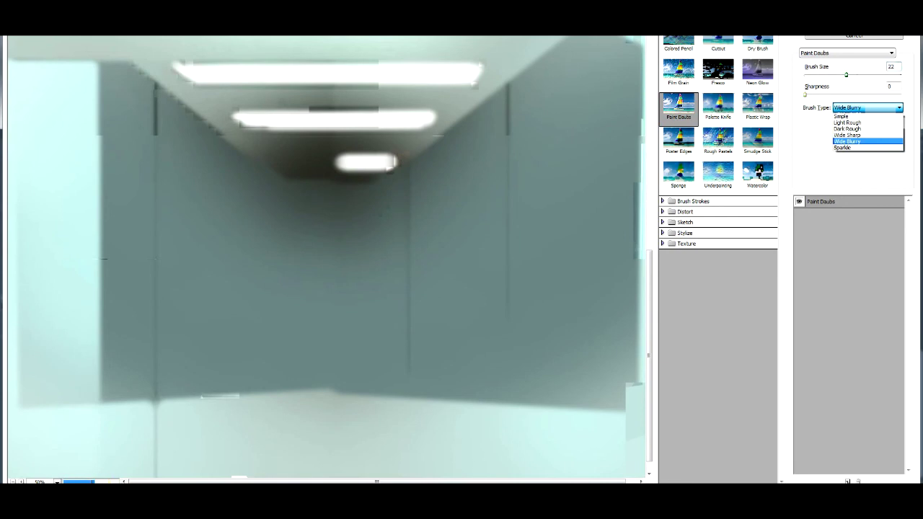
pyautogui.click(858, 125)
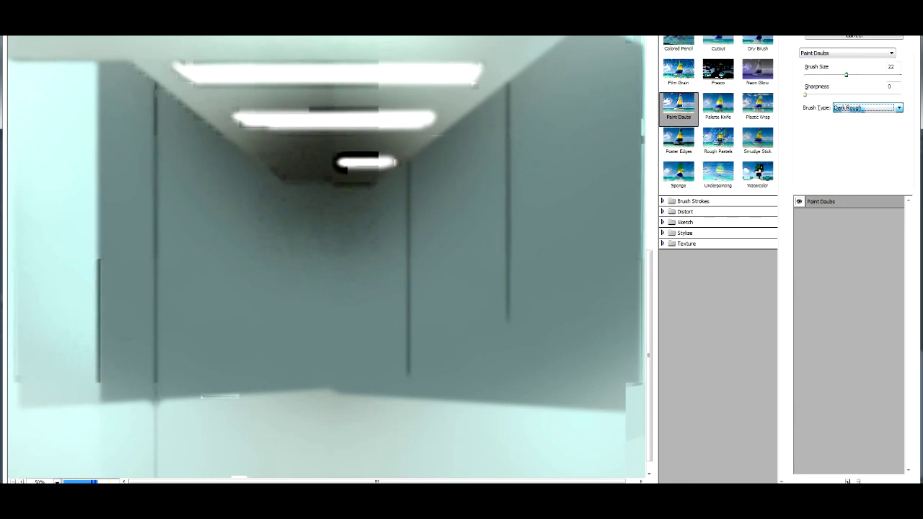
pyautogui.moveTo(846, 74)
pyautogui.mouseDown()
pyautogui.moveTo(887, 74)
pyautogui.moveTo(825, 74)
pyautogui.mouseUp()
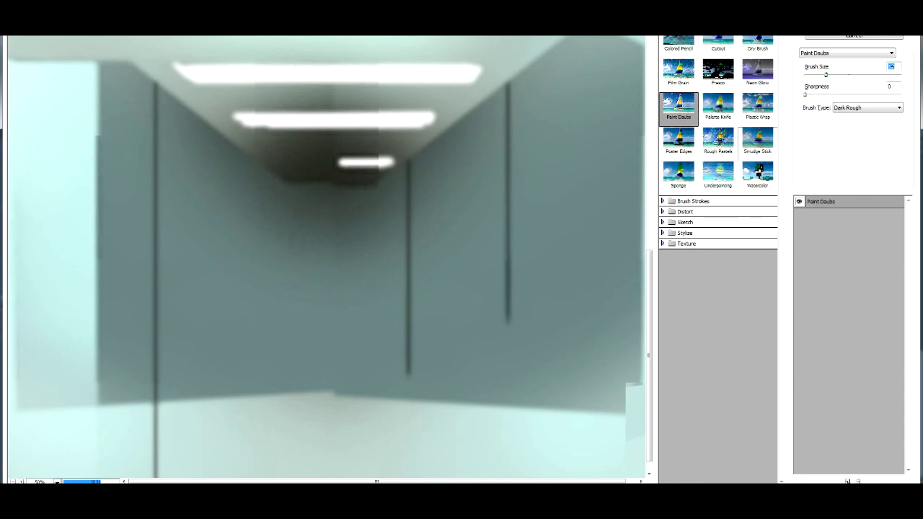
# Apply the Filter Gallery's Poster Edges effect to the background with edge intensity 0, adjusting the edge thickness and raising the posterization.
pyautogui.click(679, 139)
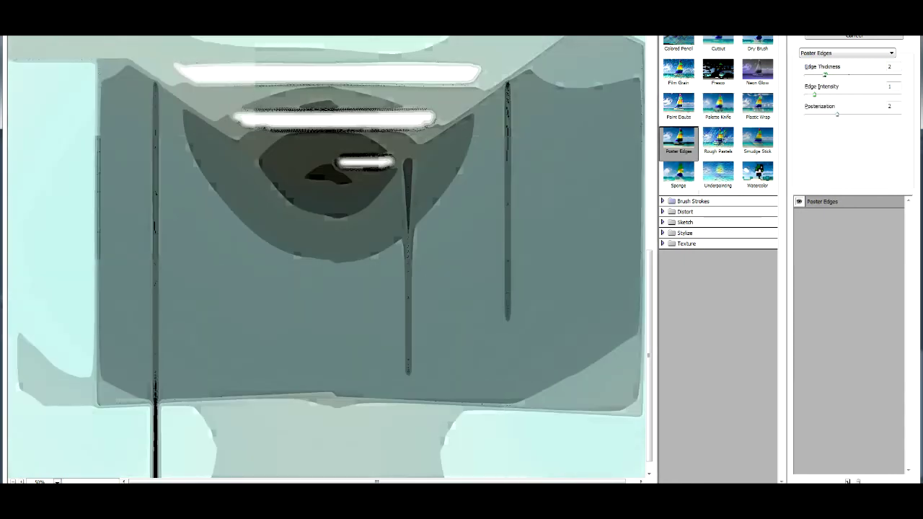
pyautogui.moveTo(826, 74); pyautogui.dragTo(808, 74)
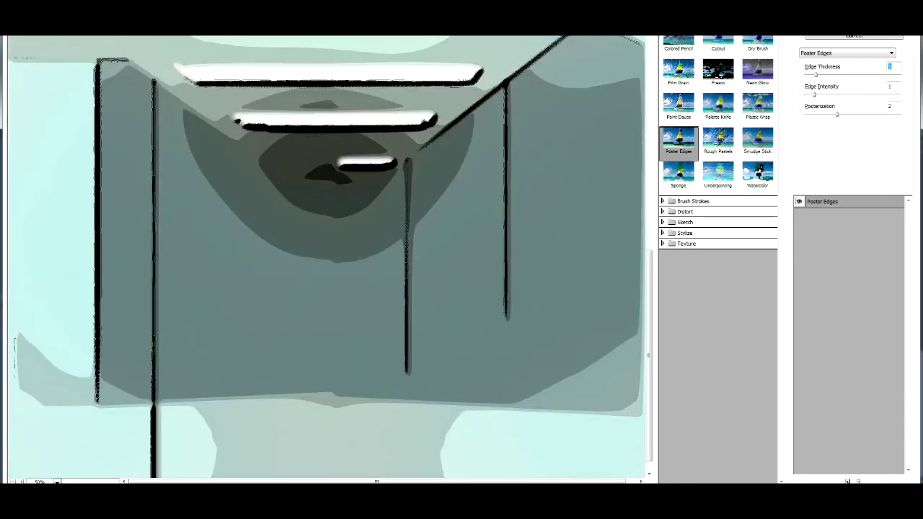
pyautogui.moveTo(808, 75); pyautogui.dragTo(813, 74)
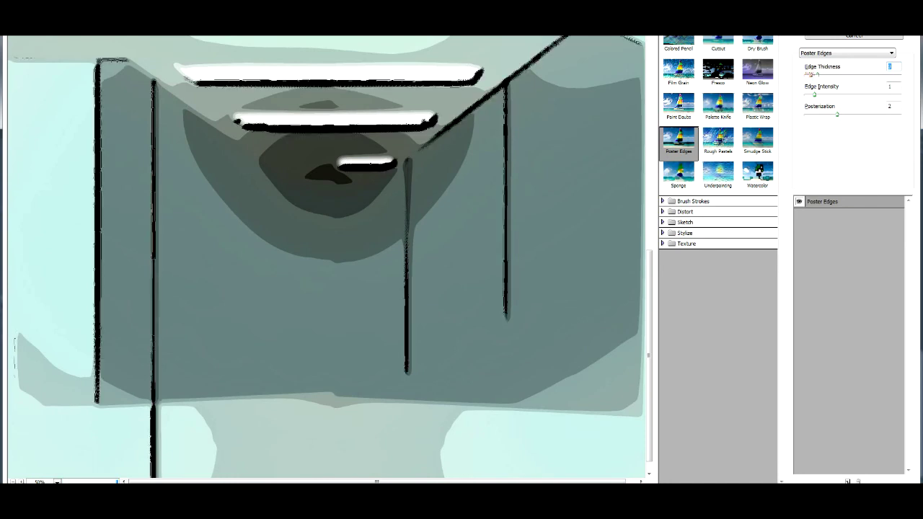
pyautogui.moveTo(814, 94); pyautogui.dragTo(895, 114)
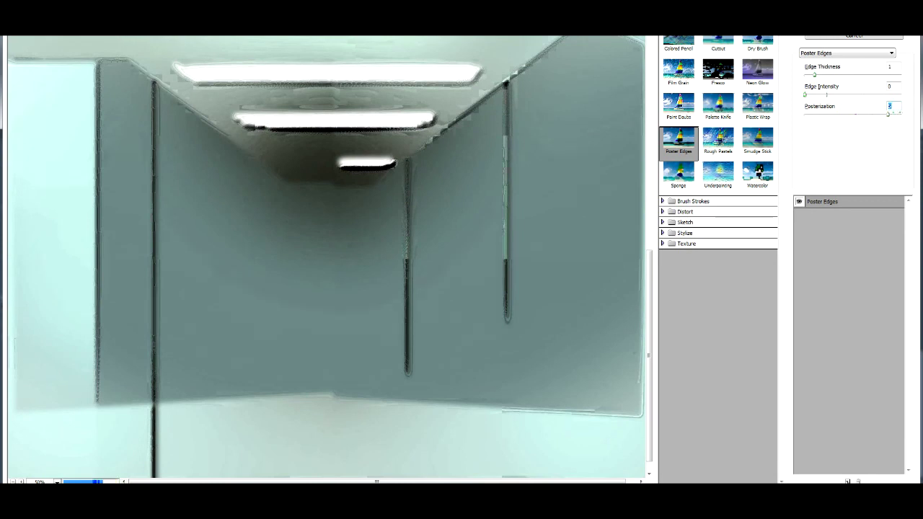
pyautogui.moveTo(814, 74); pyautogui.dragTo(857, 75)
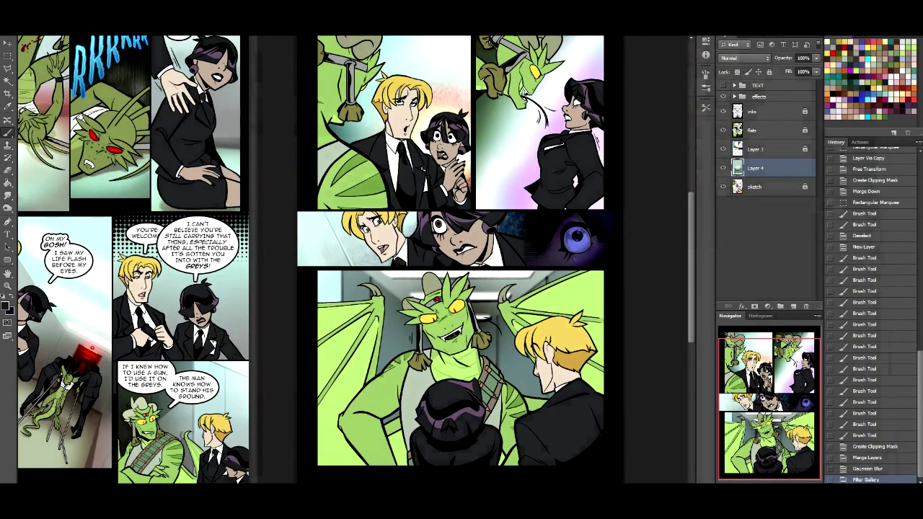
# Choose the soft round 19 px brush and touch up the last panel's background, switching the foreground colour to white.
pyautogui.click(35, 21)
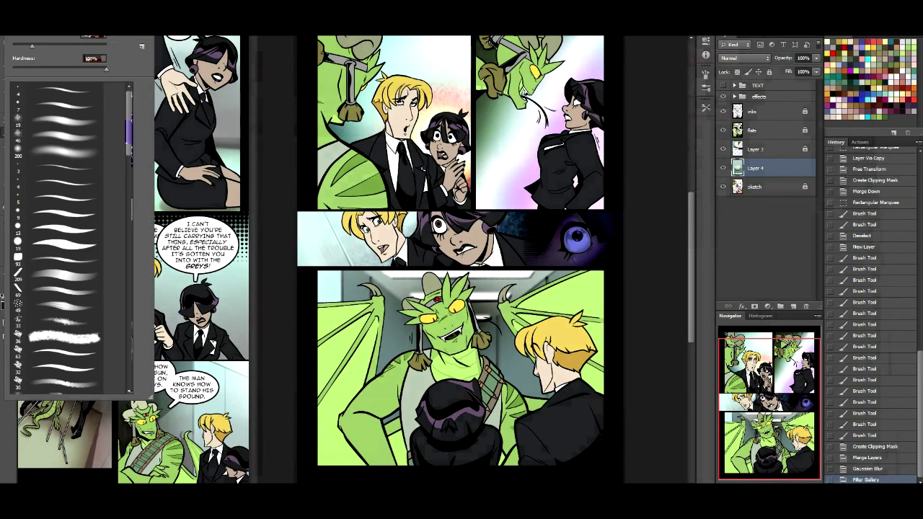
pyautogui.click(65, 121)
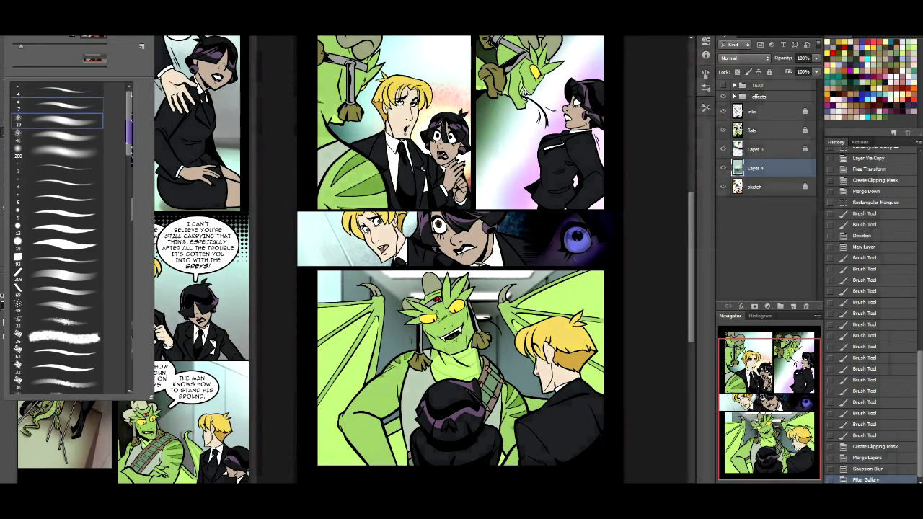
pyautogui.press('Return')
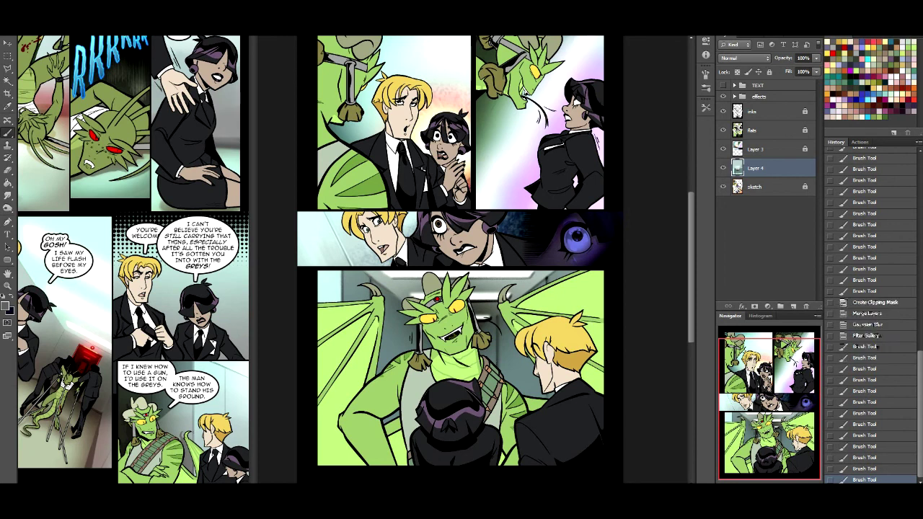
pyautogui.press('x')
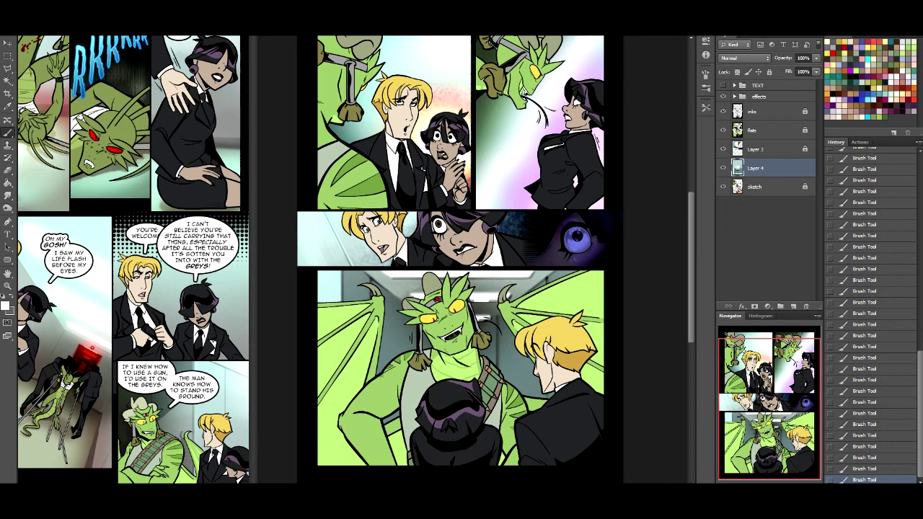
pyautogui.press('x')
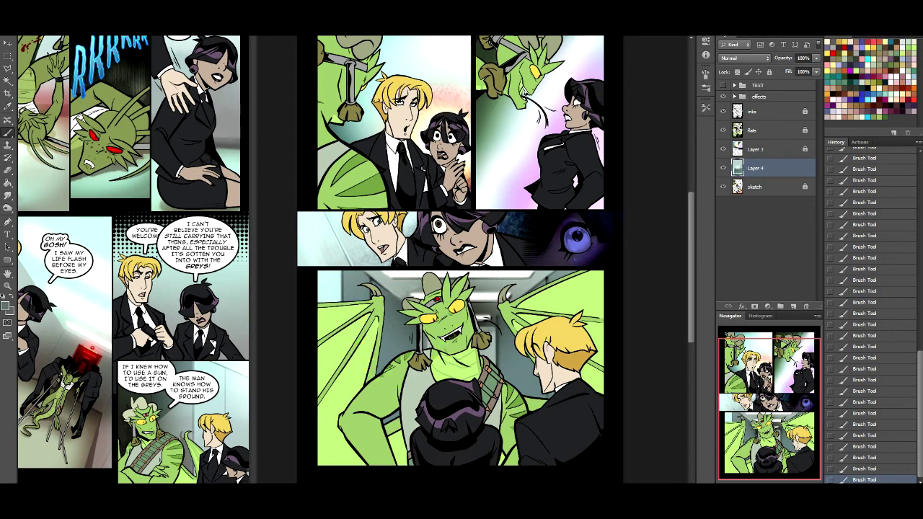
pyautogui.press('x')
pyautogui.press('x')
pyautogui.moveTo(519, 340); pyautogui.dragTo(535, 323)
pyautogui.press('x')
pyautogui.hotkey('ctrl', 'z')
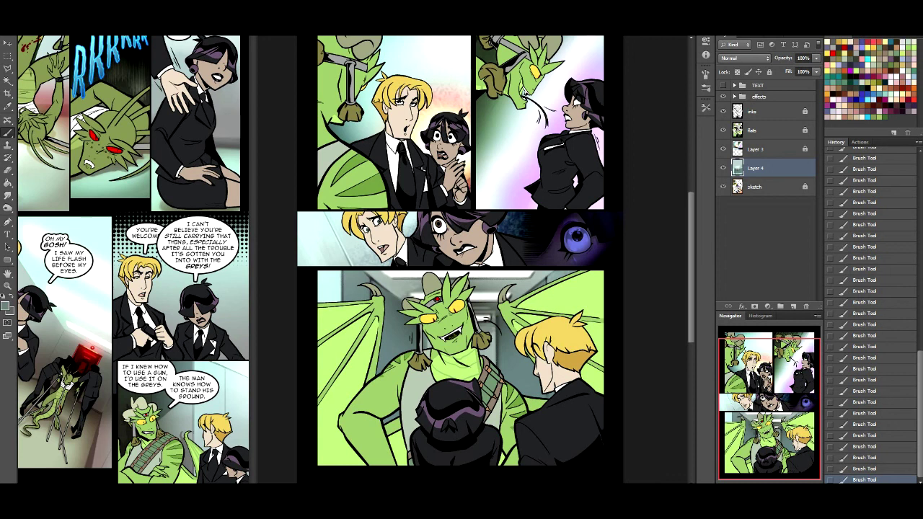
# Add a new layer above Layer 4 and outline the last panel's corridor walls with a Polygonal Lasso selection.
pyautogui.press('l')
pyautogui.click(793, 306)
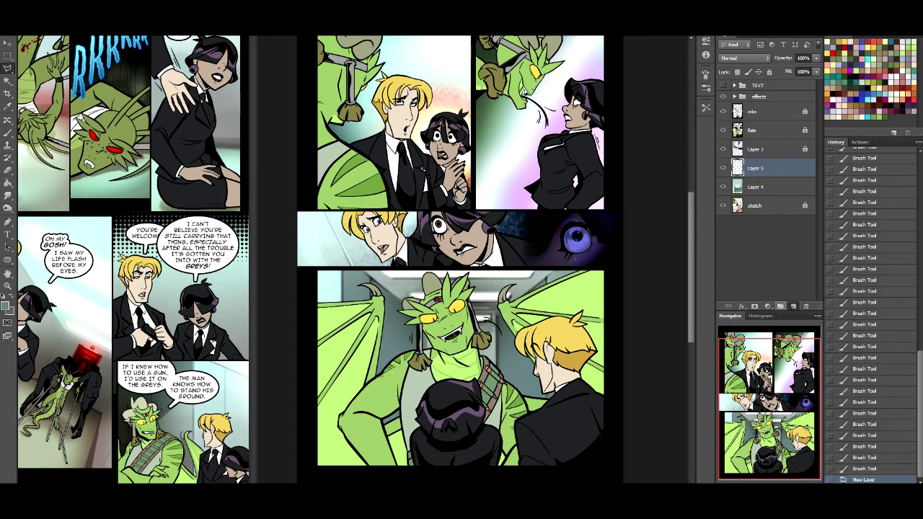
pyautogui.moveTo(360, 303)
pyautogui.mouseDown()
pyautogui.moveTo(382, 332)
pyautogui.moveTo(354, 310)
pyautogui.moveTo(408, 393)
pyautogui.moveTo(461, 408)
pyautogui.moveTo(519, 404)
pyautogui.moveTo(537, 393)
pyautogui.moveTo(556, 314)
pyautogui.moveTo(591, 270)
pyautogui.moveTo(328, 260)
pyautogui.moveTo(343, 269)
pyautogui.moveTo(342, 287)
pyautogui.mouseUp()
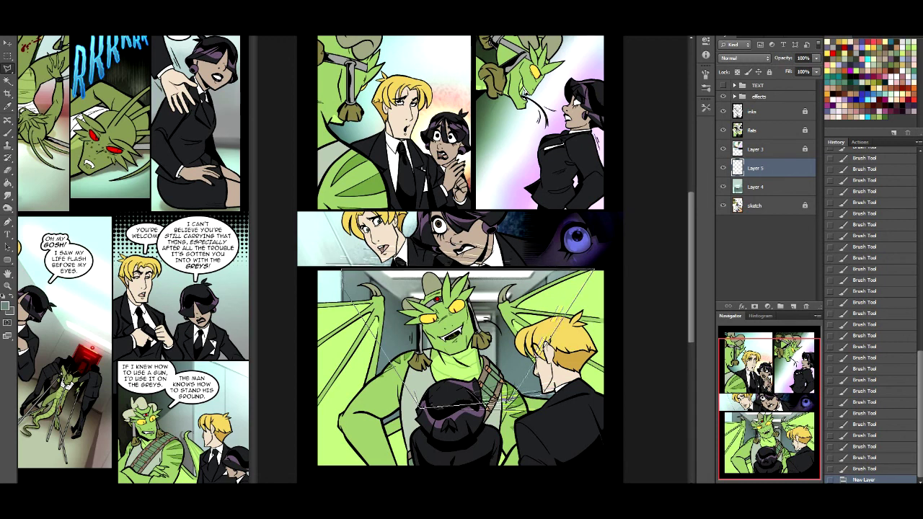
pyautogui.press('Return')
# Paint teal shading inside the selected corridor wall areas of the last panel with the soft round 200 px brush.
pyautogui.press('b')
pyautogui.click(33, 20)
pyautogui.click(66, 152)
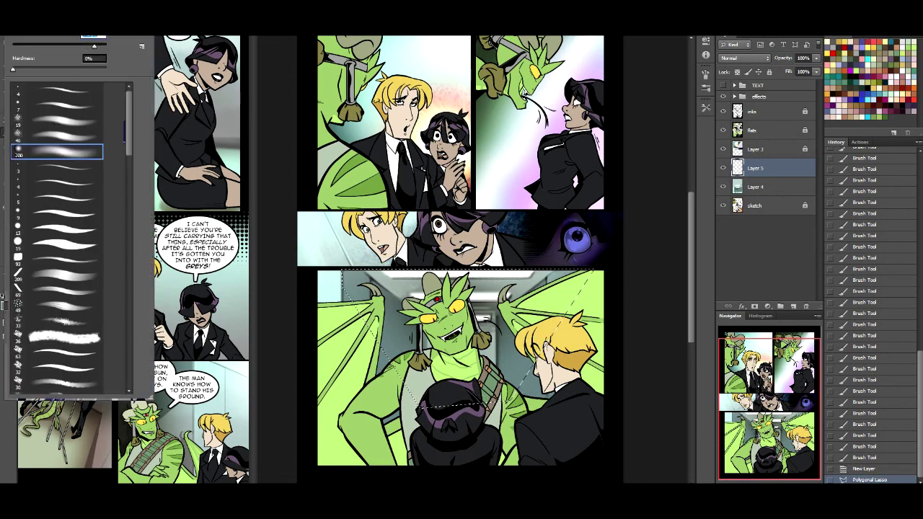
pyautogui.press('Return')
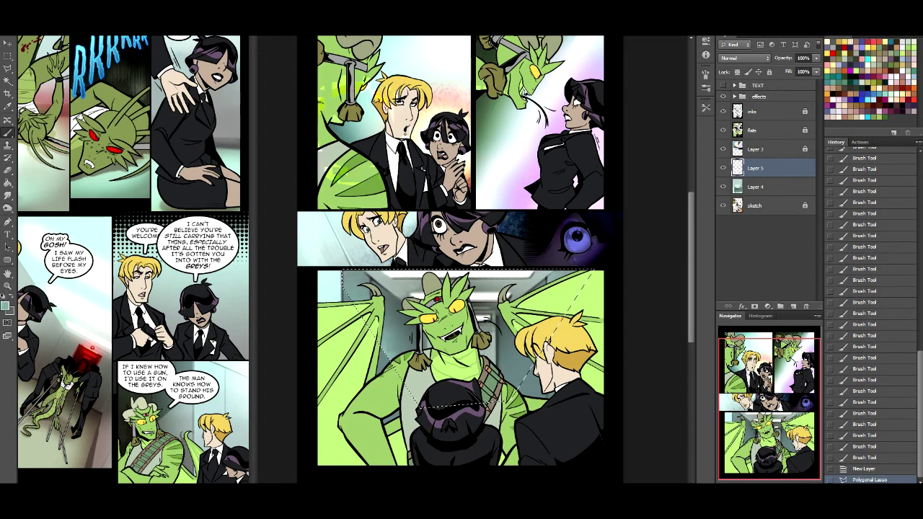
pyautogui.moveTo(375, 317); pyautogui.dragTo(397, 353)
pyautogui.moveTo(339, 288); pyautogui.dragTo(411, 357)
# Set the shading layer's blend mode to Multiply, add more shading beside the characters and clear the selection.
pyautogui.click(745, 58)
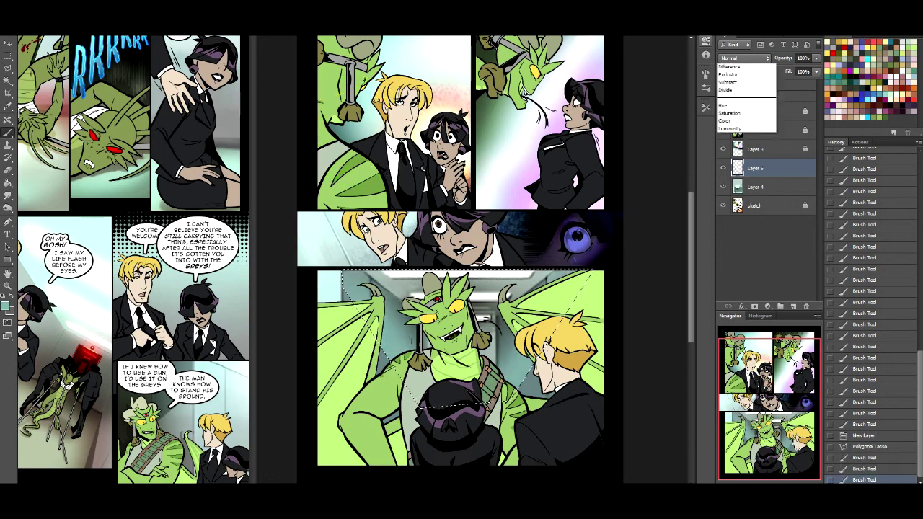
pyautogui.click(732, 99)
pyautogui.moveTo(499, 366)
pyautogui.mouseDown()
pyautogui.moveTo(482, 340)
pyautogui.moveTo(514, 360)
pyautogui.mouseUp()
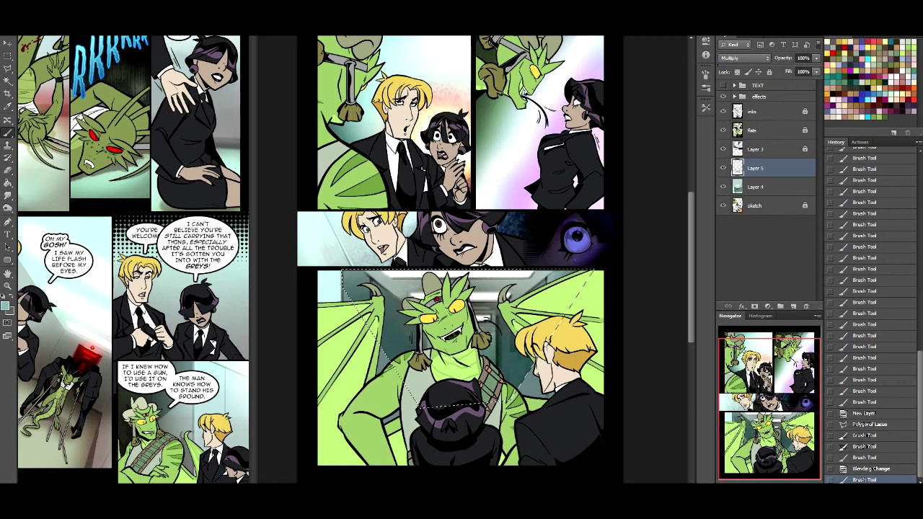
pyautogui.hotkey('ctrl', 'd')
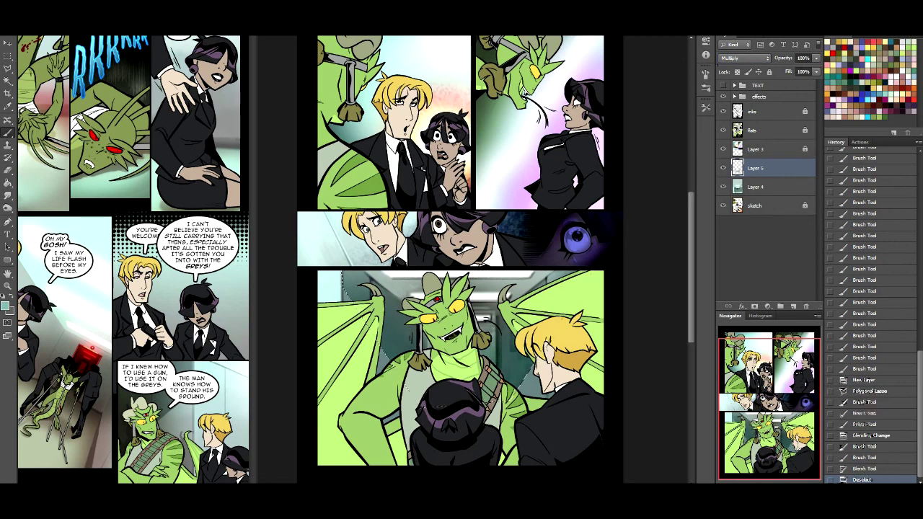
# Darken the shading layer with Hue/Saturation, setting lightness to -39 and raising the saturation.
pyautogui.hotkey('ctrl', 'u')
pyautogui.press('Tab')
pyautogui.press('Tab')
pyautogui.write('-40')
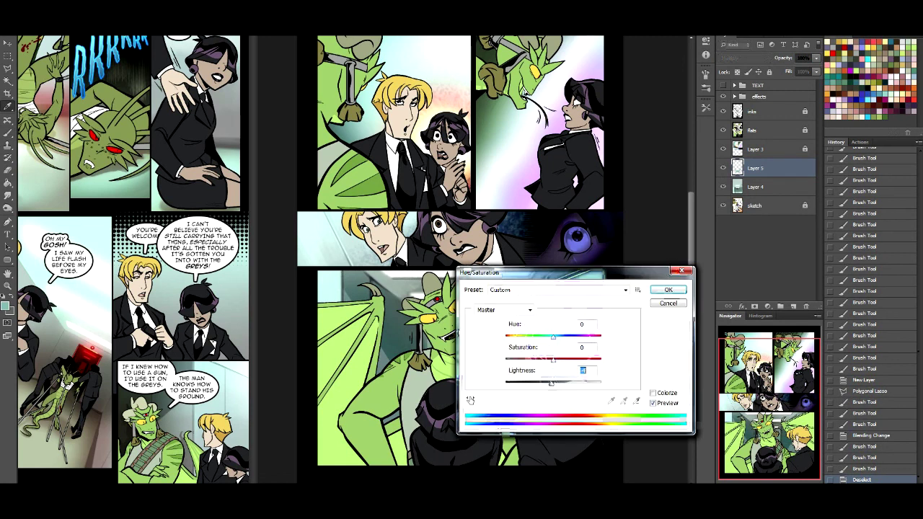
pyautogui.moveTo(531, 383); pyautogui.dragTo(573, 360)
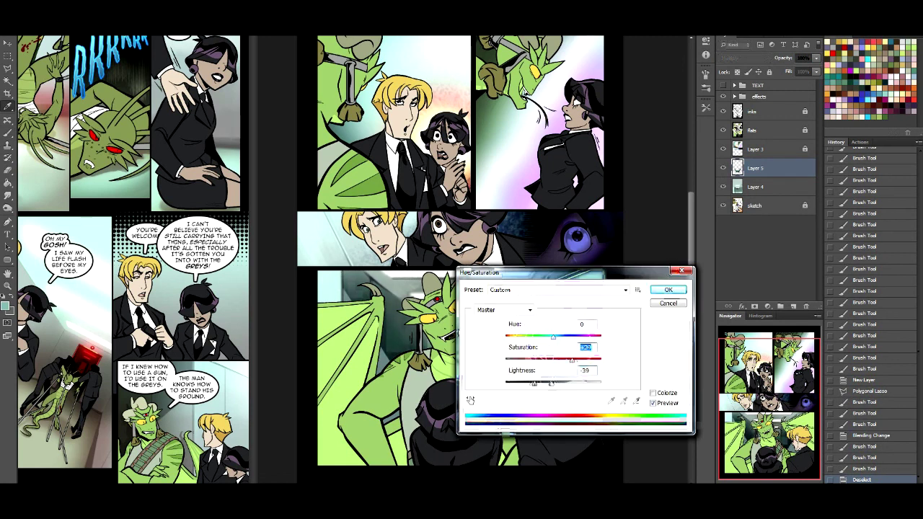
pyautogui.press('Return')
# Soften the corridor shading layer with a Gaussian Blur, adjusting the radius.
pyautogui.click(152, 2)
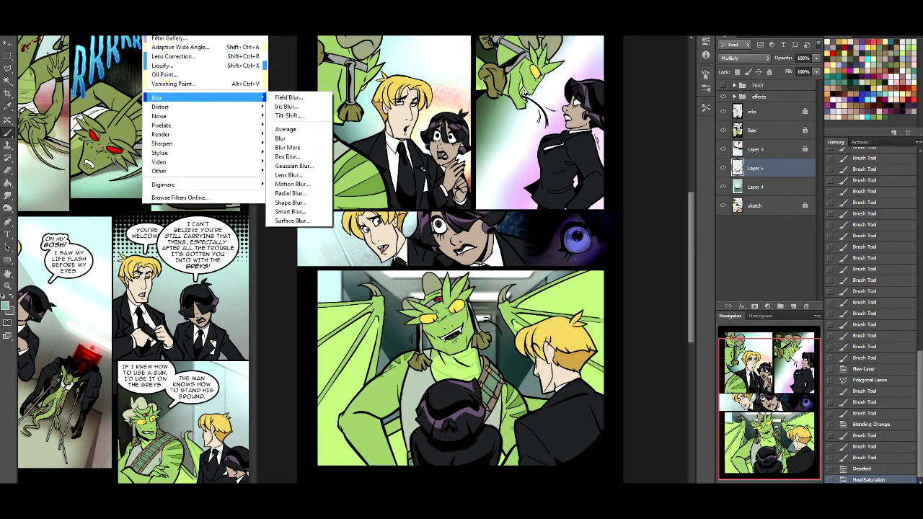
pyautogui.moveTo(209, 97)
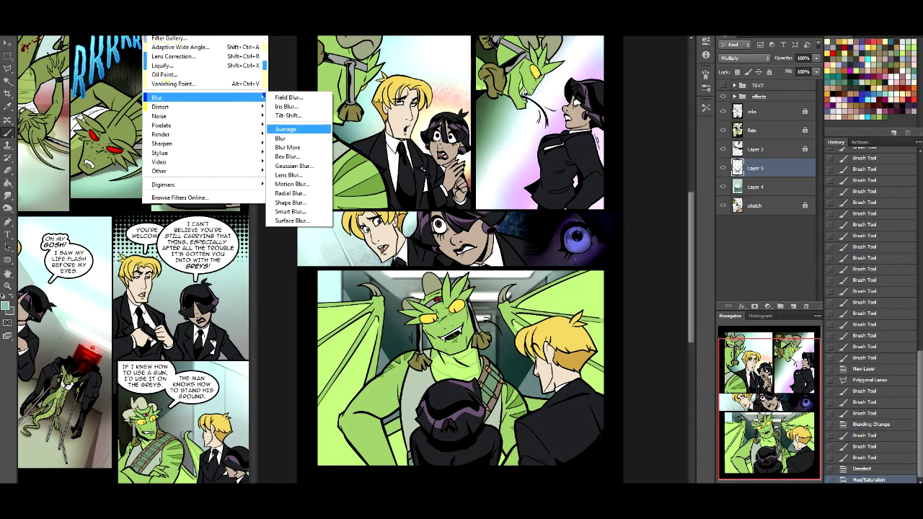
pyautogui.click(297, 166)
pyautogui.moveTo(499, 201); pyautogui.dragTo(508, 201)
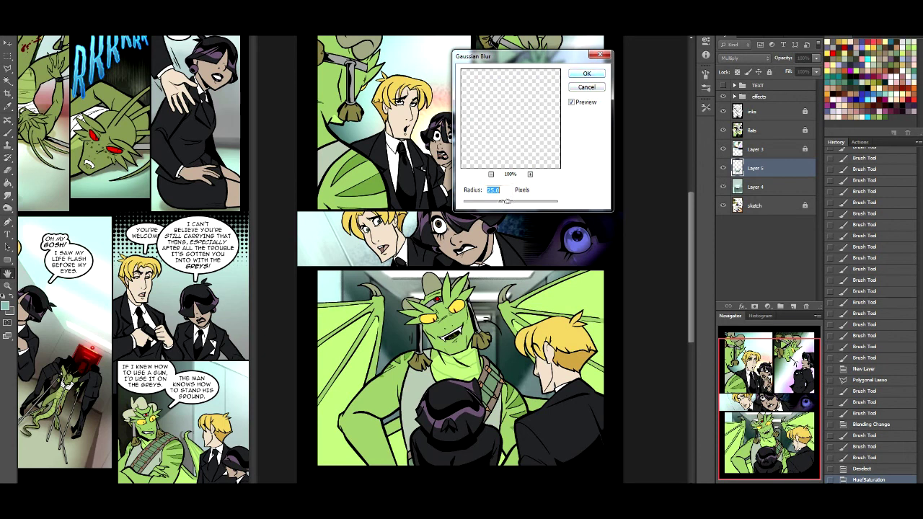
pyautogui.press('Return')
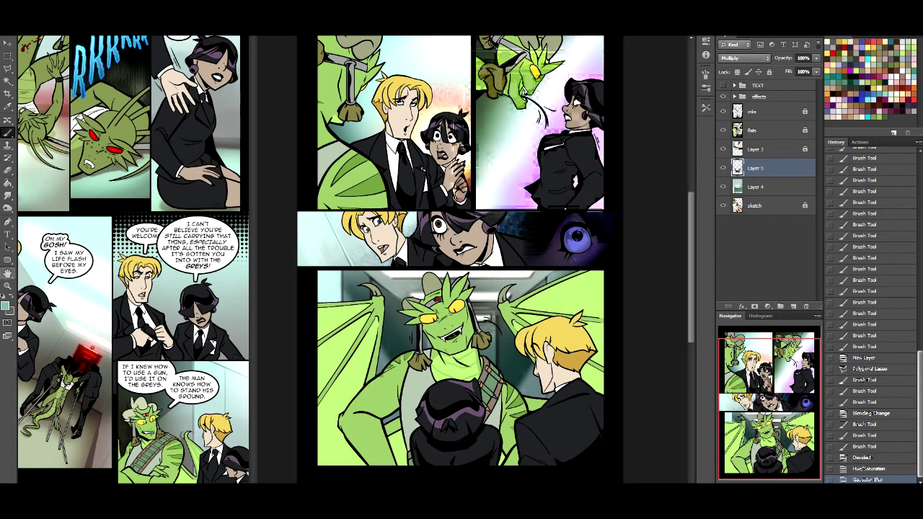
# Lower the blurred shading layer's saturation to about -50 with Hue/Saturation.
pyautogui.hotkey('ctrl', 'u')
pyautogui.press('Tab')
pyautogui.write('-44')
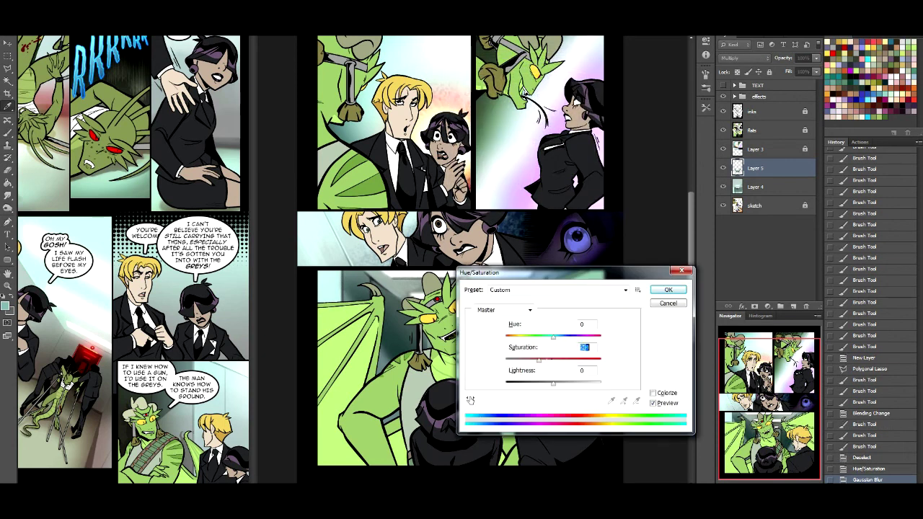
pyautogui.hotkey('shift', 'Down')
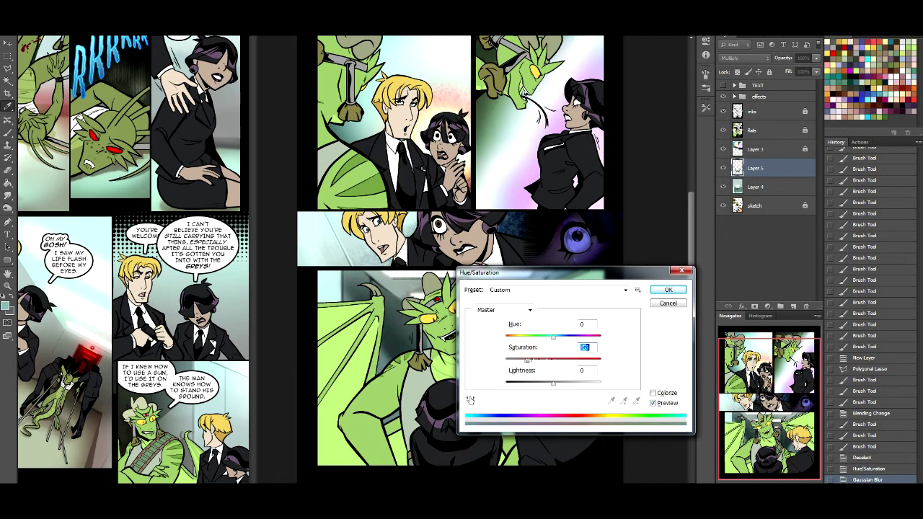
pyautogui.press('Return')
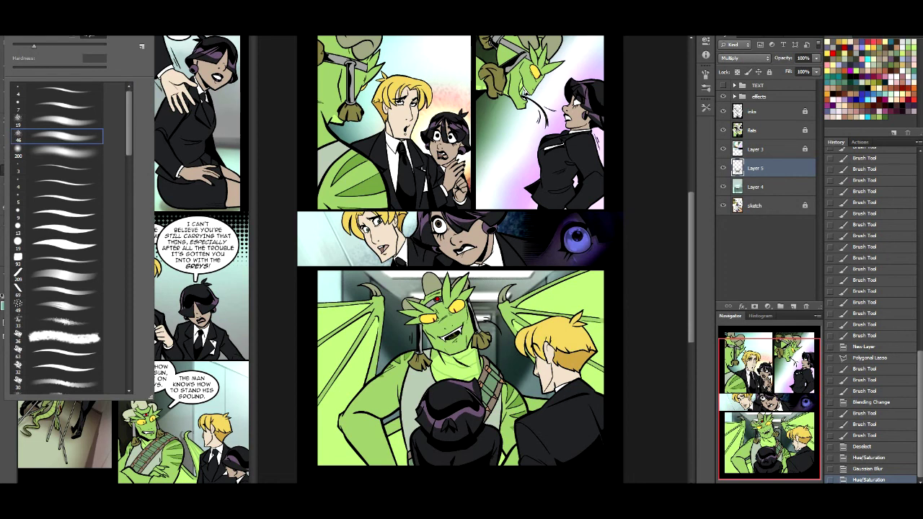
# Erase the shading over the last panel's ceiling around the lights with the soft 46 px eraser.
pyautogui.click(349, 295)
pyautogui.click(349, 295)
pyautogui.click(349, 295)
pyautogui.click(349, 295)
pyautogui.click(497, 297)
pyautogui.click(497, 297)
pyautogui.click(498, 297)
pyautogui.click(497, 297)
pyautogui.click(498, 297)
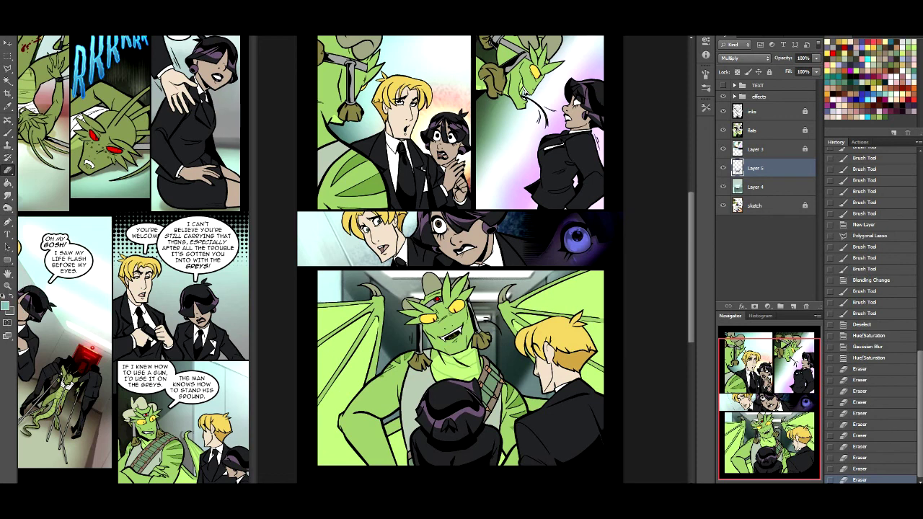
pyautogui.click(497, 297)
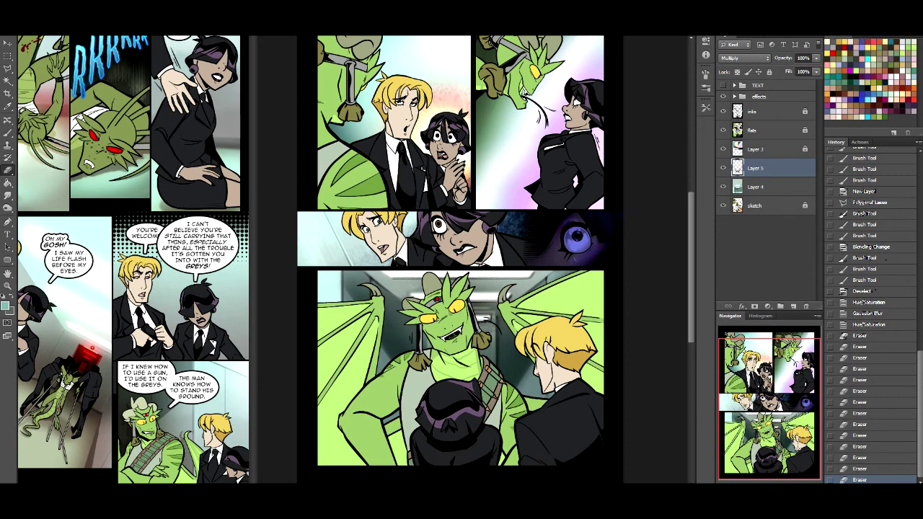
# Reduce the shading layer's fill to about 60% and erase more shading along the corridor beside the characters.
pyautogui.click(817, 71)
pyautogui.moveTo(814, 82); pyautogui.dragTo(796, 82)
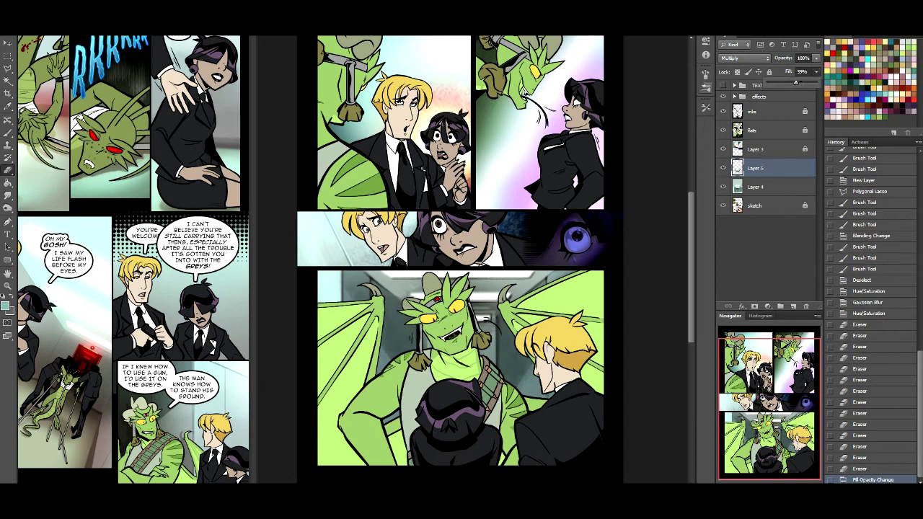
pyautogui.moveTo(494, 287); pyautogui.dragTo(498, 307)
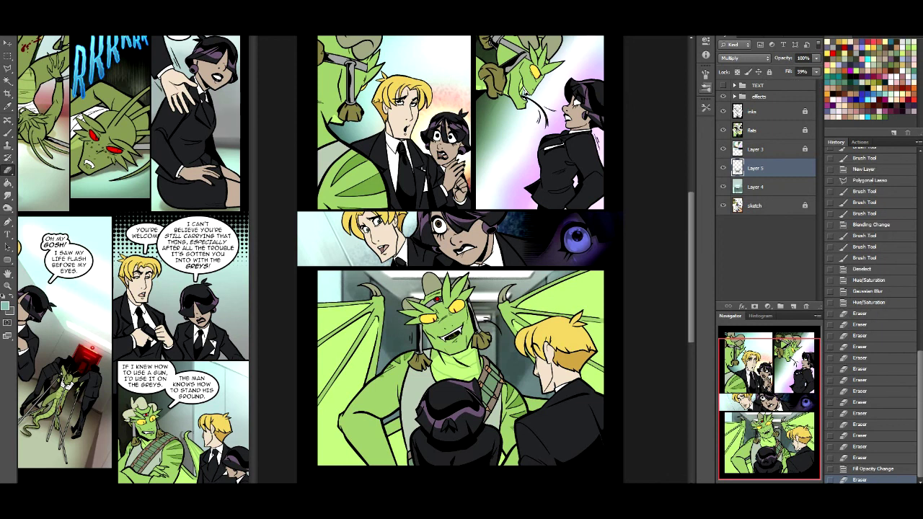
pyautogui.moveTo(398, 335); pyautogui.dragTo(394, 356)
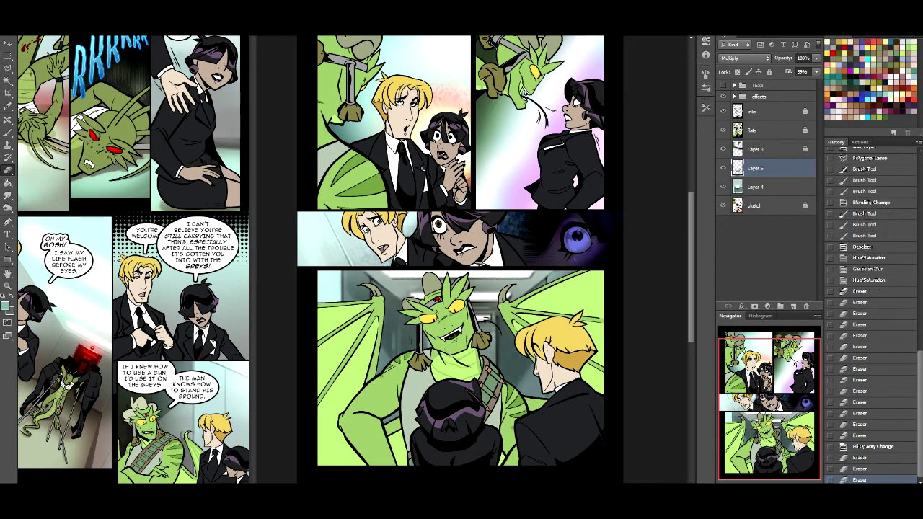
pyautogui.moveTo(516, 349); pyautogui.dragTo(511, 384)
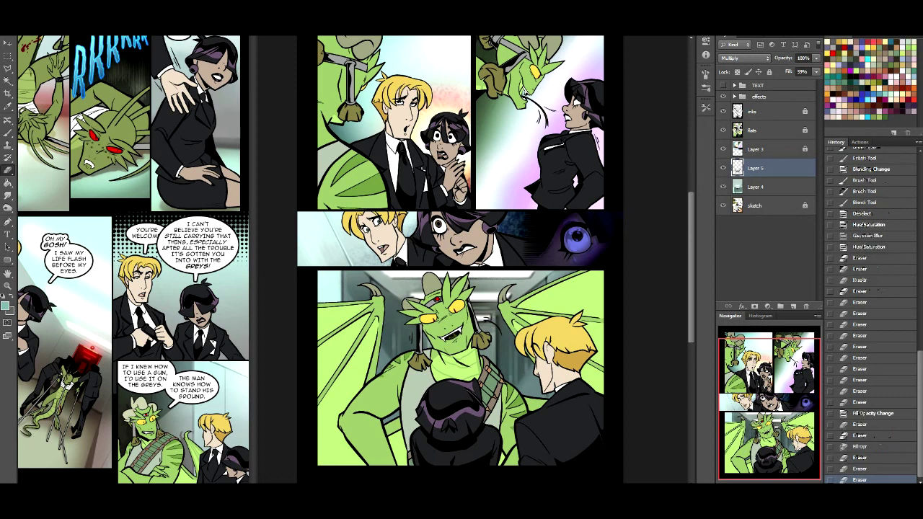
pyautogui.moveTo(471, 46); pyautogui.dragTo(470, 80)
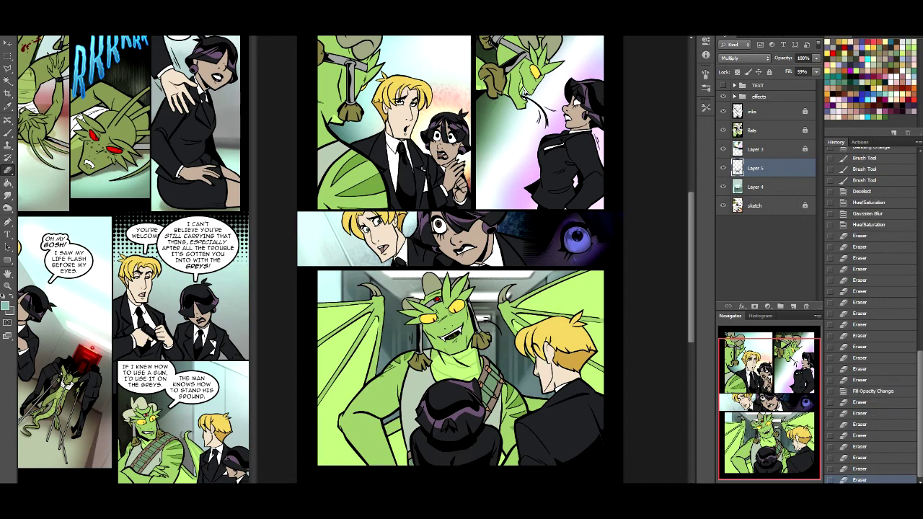
# Merge the shading layer into Layer 4 and add a new empty layer above it.
pyautogui.keyDown('shift'); pyautogui.click(755, 187); pyautogui.keyUp('shift')
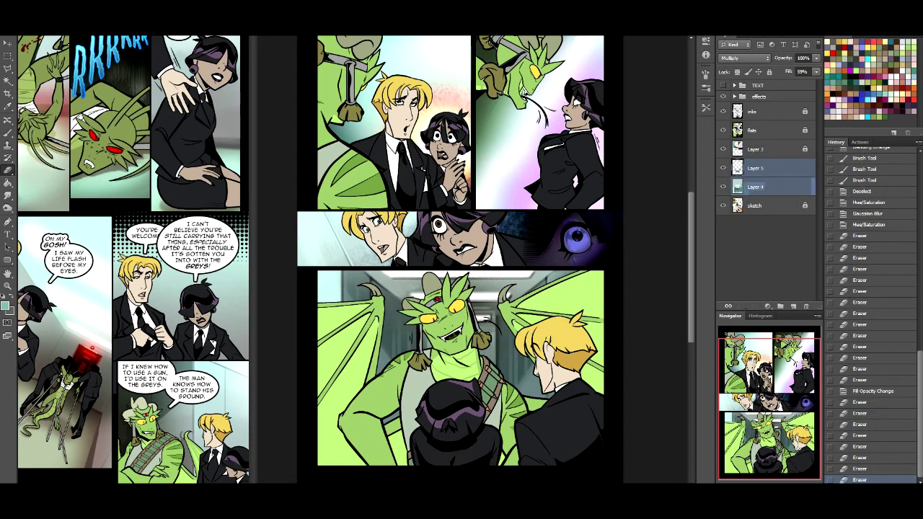
pyautogui.hotkey('ctrl', 'e')
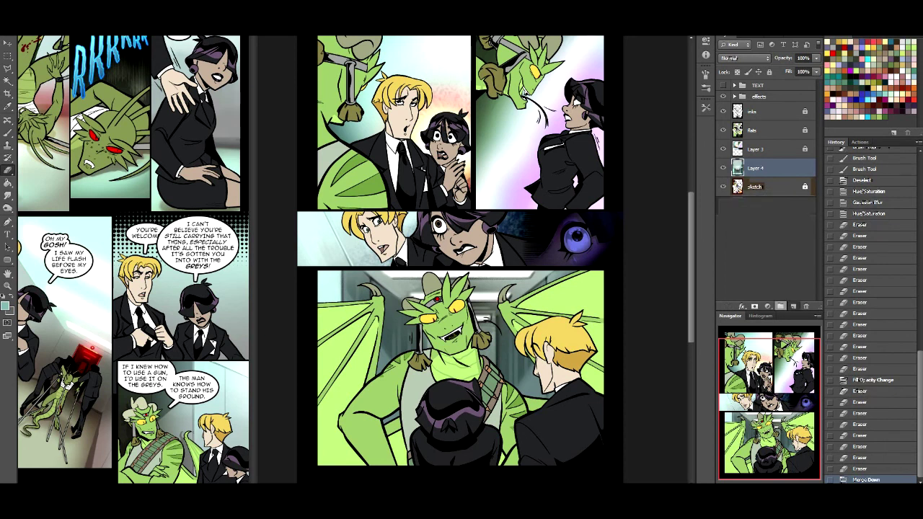
pyautogui.click(793, 306)
# Brush a soft white glow across the last panel's ceiling lights and behind the dragon's head.
pyautogui.press('b')
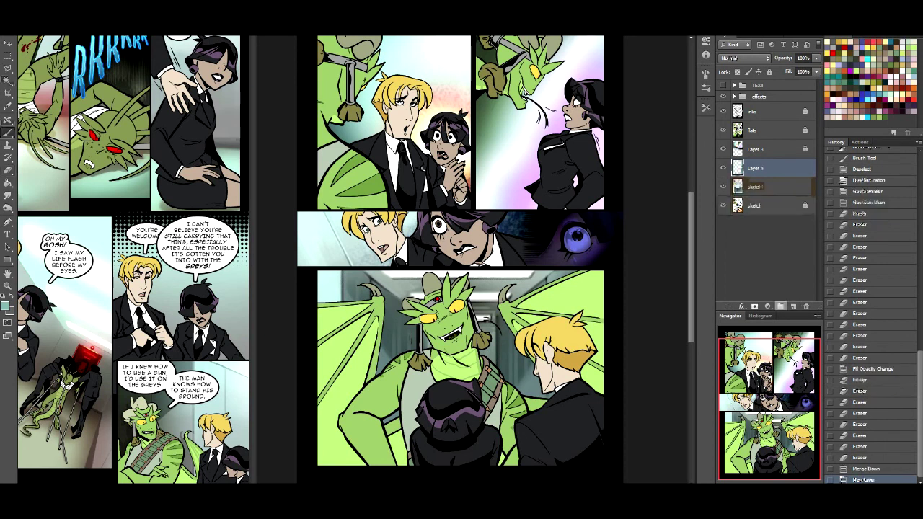
pyautogui.press('x')
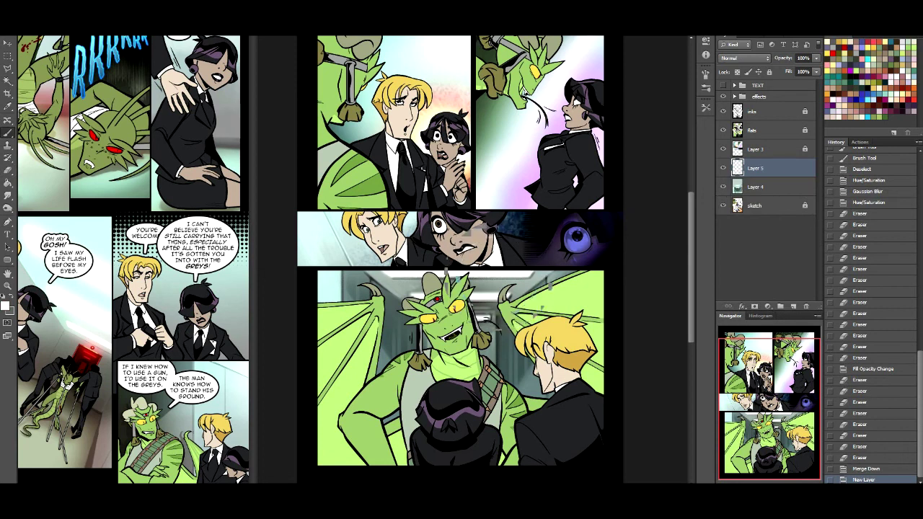
pyautogui.moveTo(378, 282)
pyautogui.mouseDown()
pyautogui.moveTo(540, 282)
pyautogui.moveTo(375, 278)
pyautogui.moveTo(411, 326)
pyautogui.moveTo(491, 321)
pyautogui.moveTo(494, 307)
pyautogui.mouseUp()
pyautogui.moveTo(406, 288); pyautogui.dragTo(404, 323)
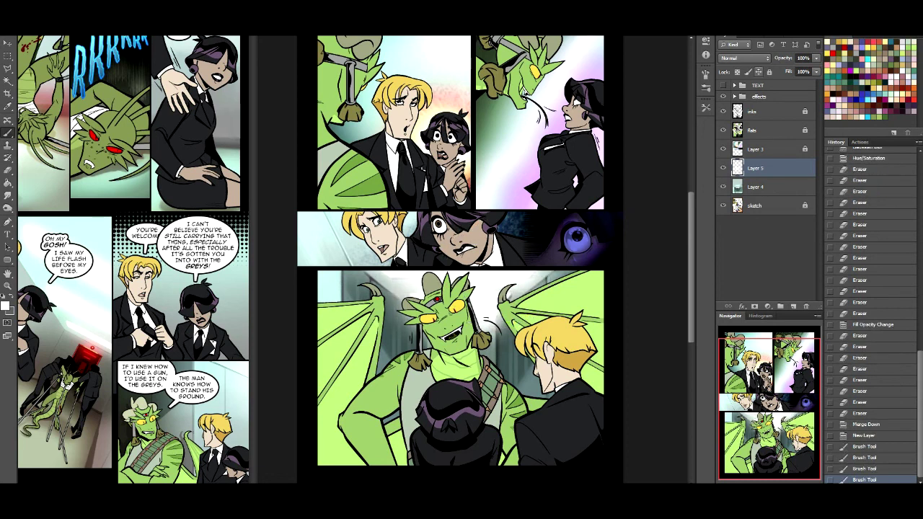
# Compare the Overlay and Soft Light blend modes on the white glow layer and settle on Overlay.
pyautogui.click(745, 58)
pyautogui.click(746, 176)
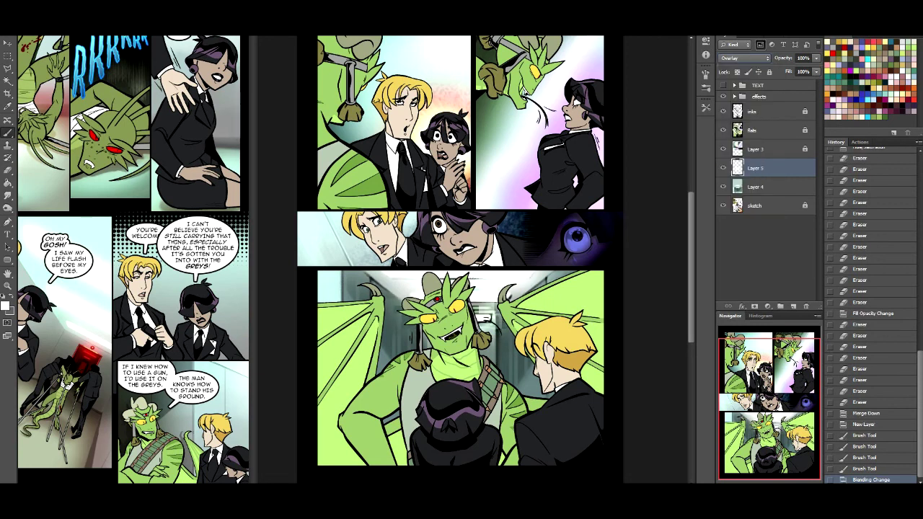
pyautogui.click(745, 58)
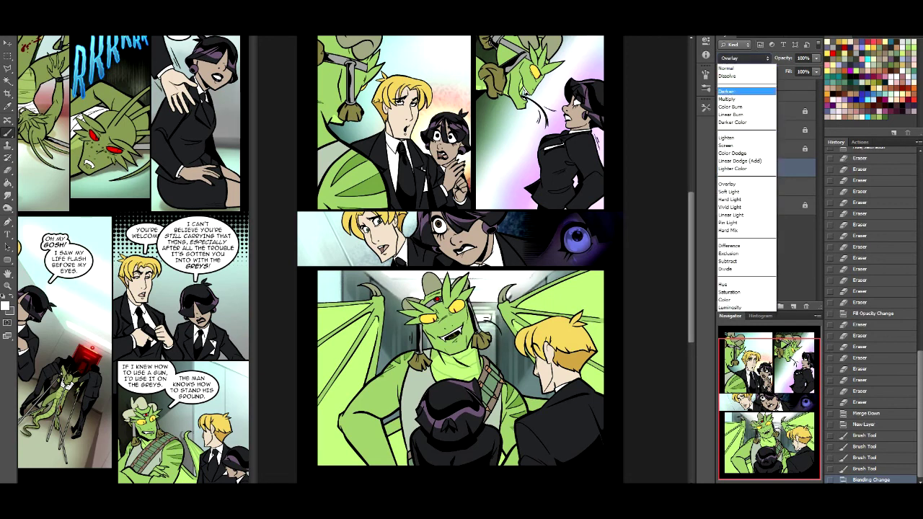
pyautogui.click(746, 190)
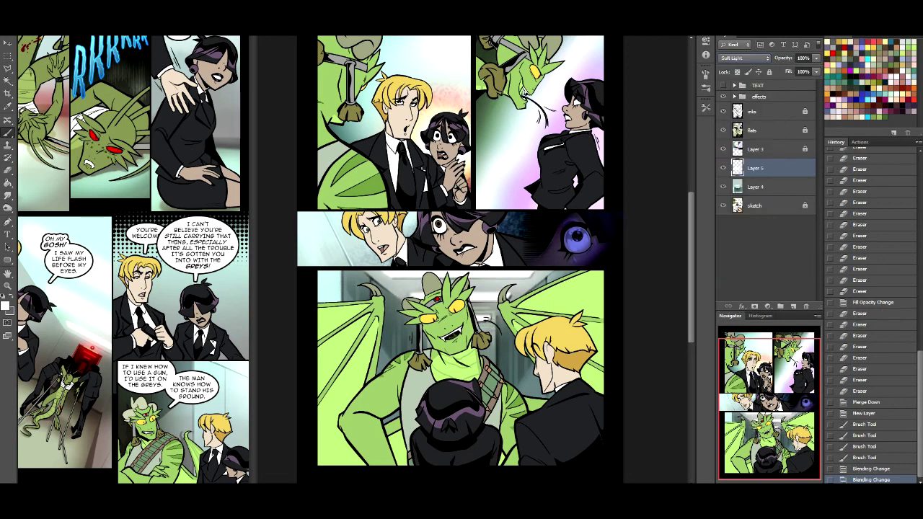
pyautogui.click(745, 58)
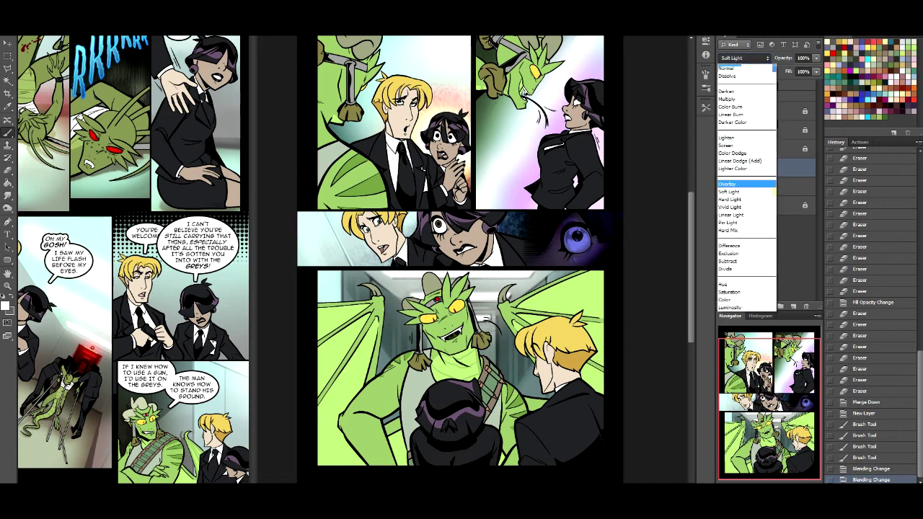
pyautogui.click(747, 184)
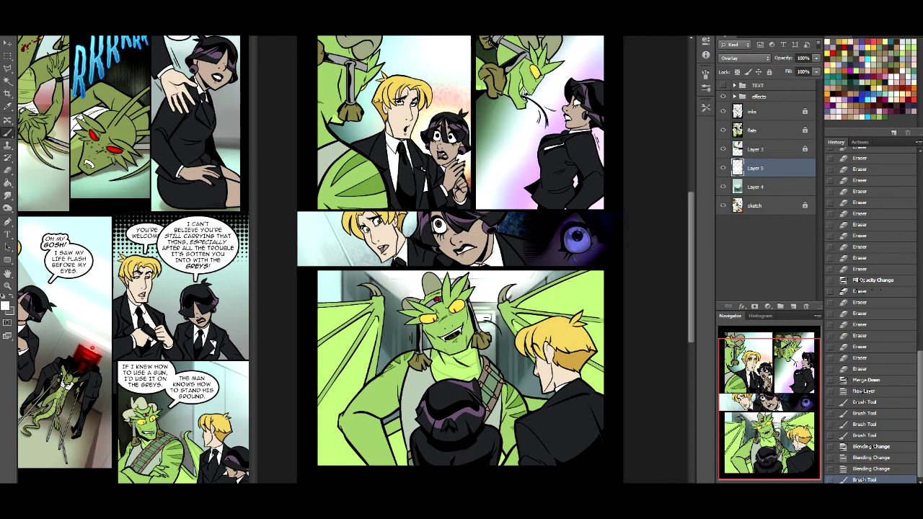
# Cycle through the blend modes on the white glow layer and return it to Overlay.
pyautogui.click(745, 58)
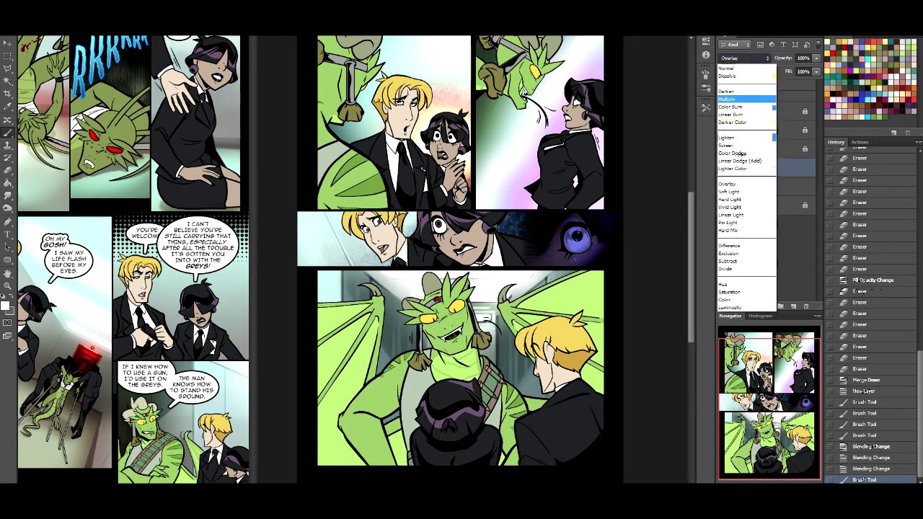
pyautogui.click(735, 107)
pyautogui.press('Down')
pyautogui.press('Down')
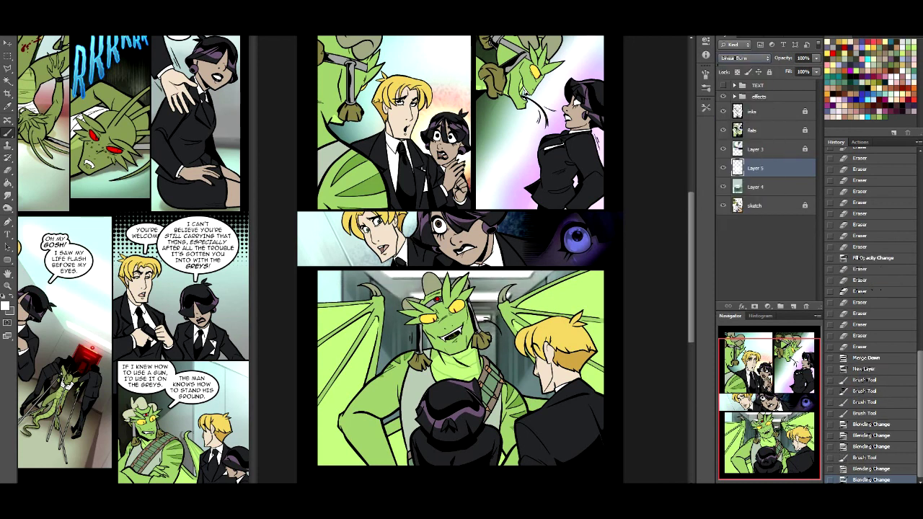
pyautogui.press('Down')
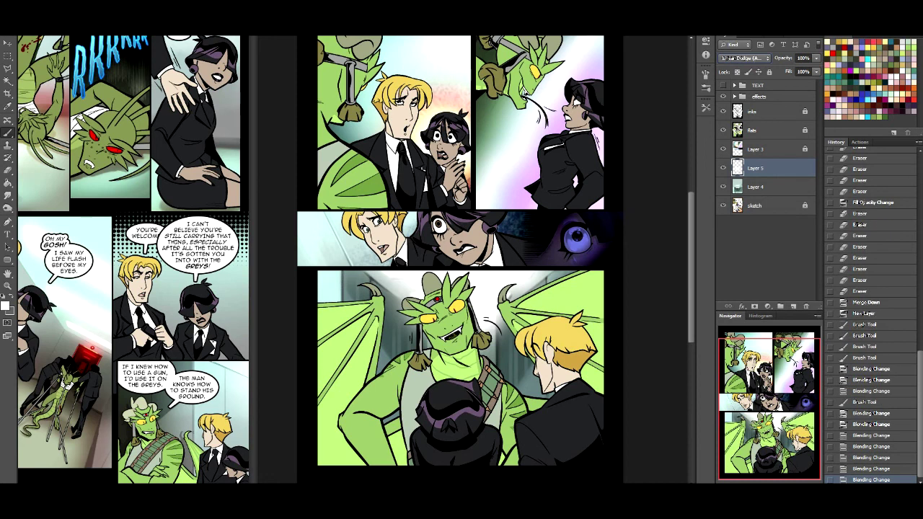
pyautogui.press('Down')
pyautogui.press('Down')
pyautogui.press('Down')
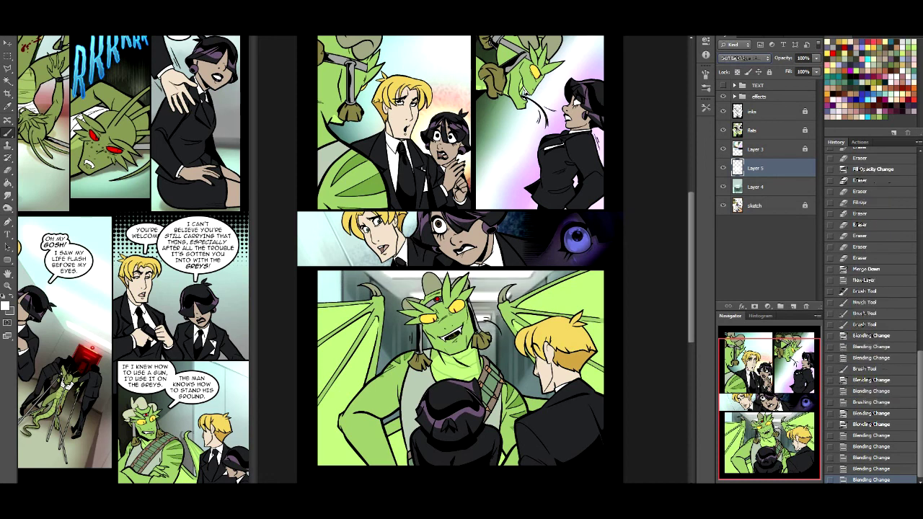
pyautogui.hotkey('shift', '+')
pyautogui.hotkey('shift', '+')
pyautogui.hotkey('shift', '+')
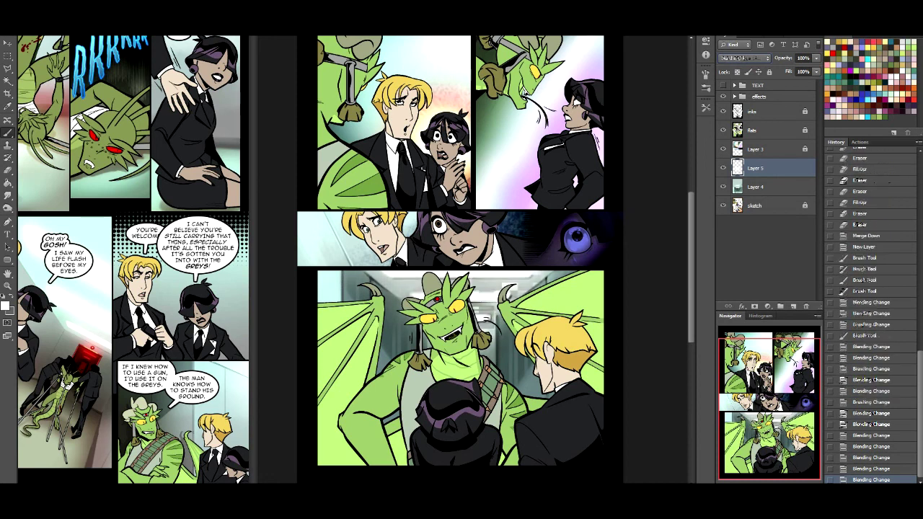
pyautogui.hotkey('shift', '+')
pyautogui.hotkey('shift', '+')
pyautogui.hotkey('shift', '+')
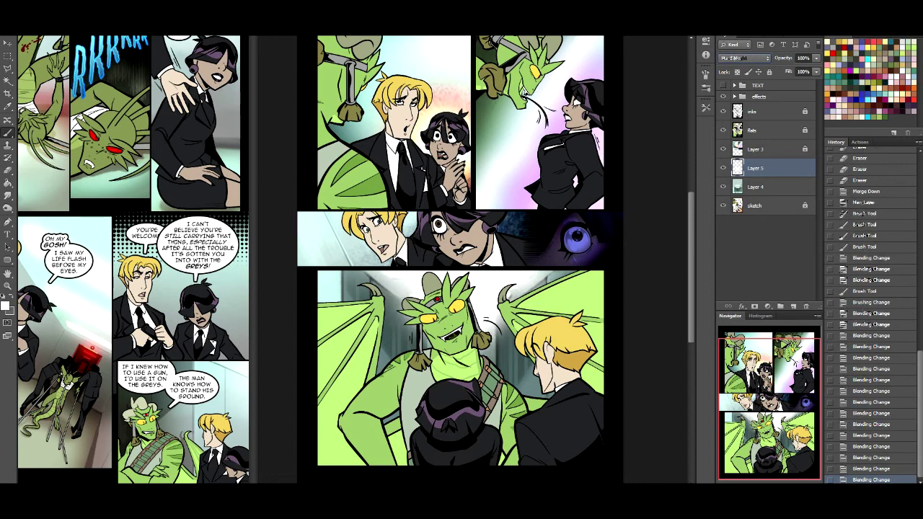
pyautogui.hotkey('shift', '+')
pyautogui.hotkey('shift', '+')
pyautogui.hotkey('shift', '+')
pyautogui.hotkey('shift', '+')
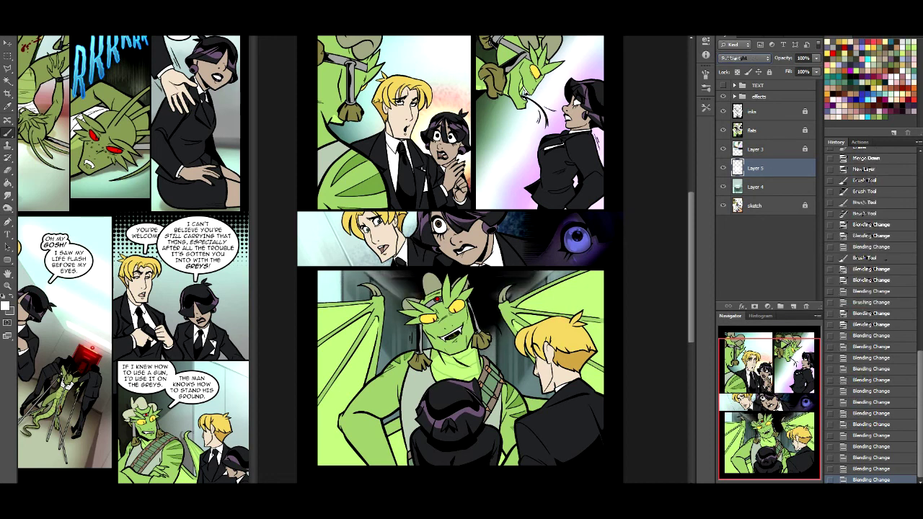
pyautogui.hotkey('shift', '+')
pyautogui.hotkey('shift', '+')
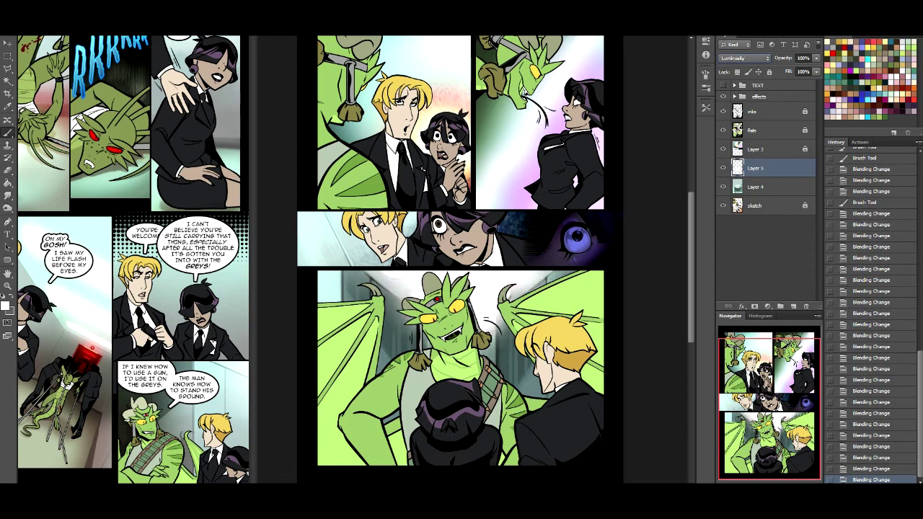
pyautogui.click(744, 58)
pyautogui.click(743, 175)
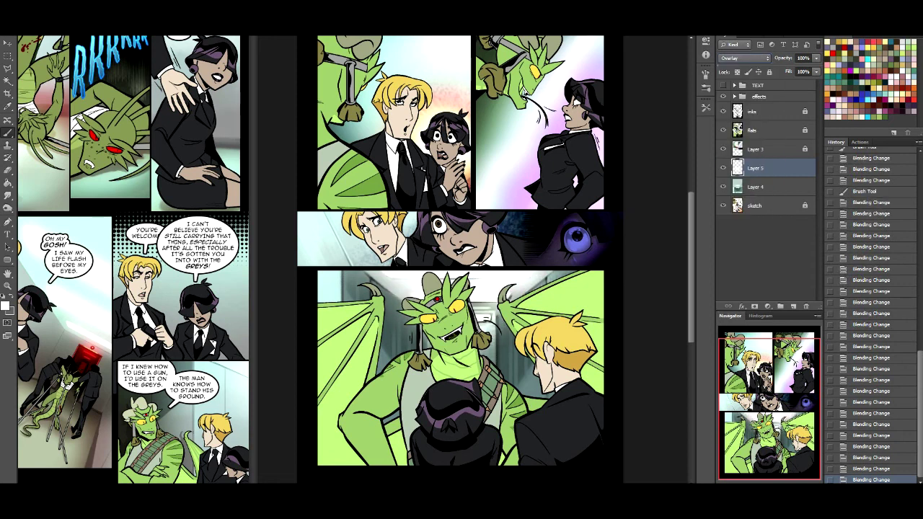
# Erase the white glow beside the dragon's raised wing near the last panel's upper-left corner with a soft eraser.
pyautogui.press('e')
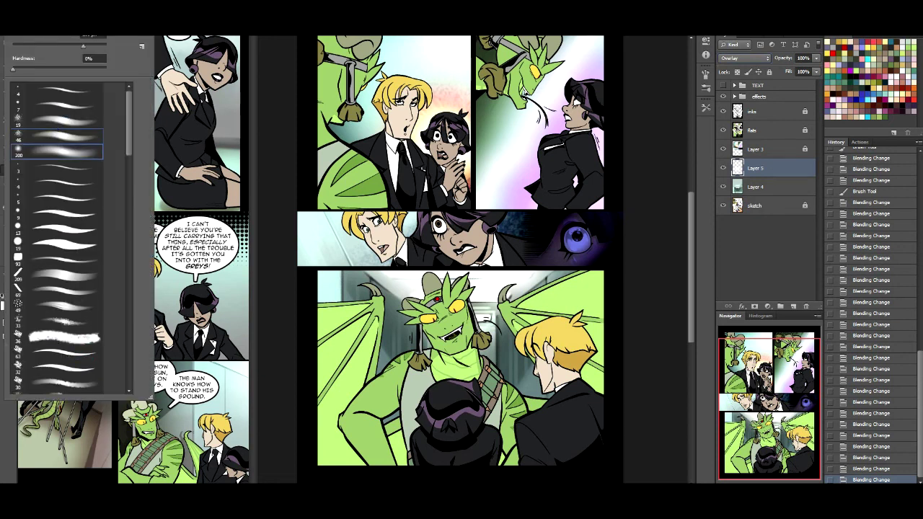
pyautogui.press('Return')
pyautogui.moveTo(369, 277); pyautogui.dragTo(394, 292)
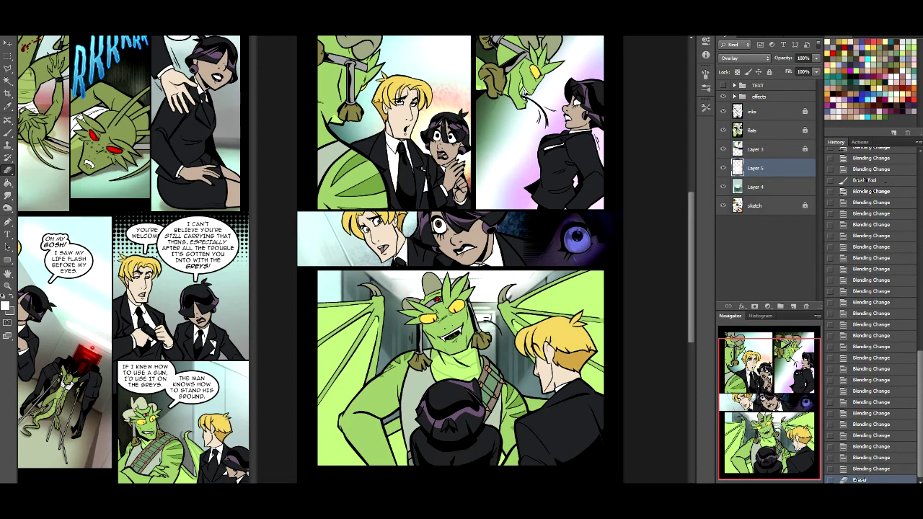
pyautogui.click(396, 286)
pyautogui.click(396, 285)
pyautogui.click(396, 285)
pyautogui.click(397, 287)
pyautogui.click(396, 287)
pyautogui.click(396, 292)
# Replace the white glow layer with a new empty layer and choose a different brush preset.
pyautogui.moveTo(739, 168)
pyautogui.mouseDown()
pyautogui.moveTo(766, 315)
pyautogui.moveTo(806, 307)
pyautogui.mouseUp()
pyautogui.click(793, 306)
pyautogui.click(8, 133)
pyautogui.click(34, 22)
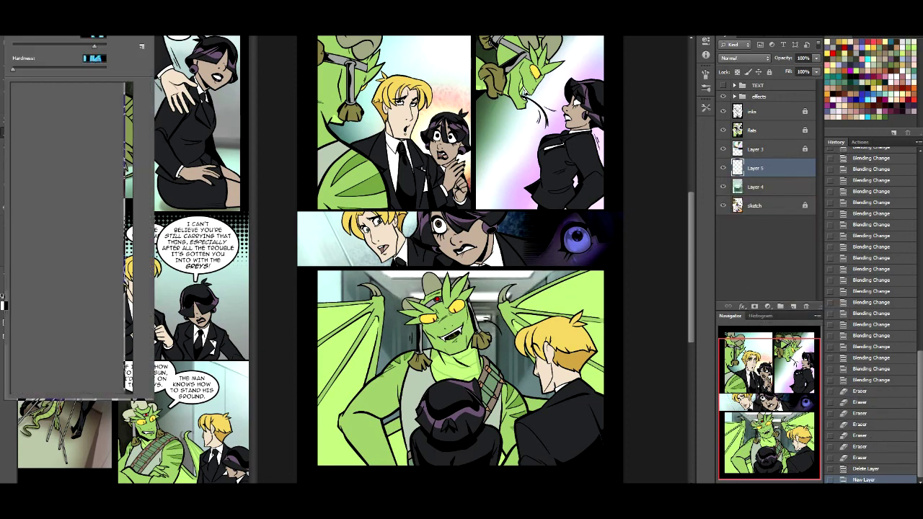
pyautogui.scroll(-10, 64, 238)
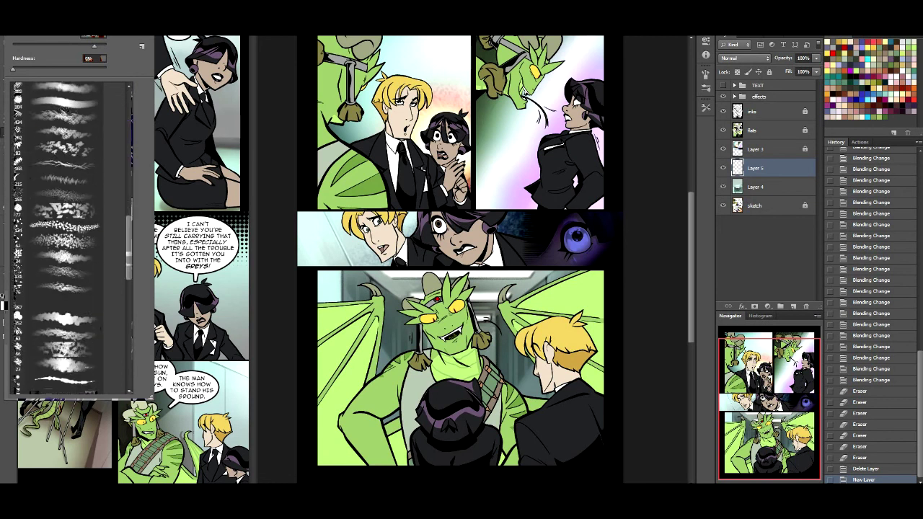
pyautogui.scroll(5, 65, 237)
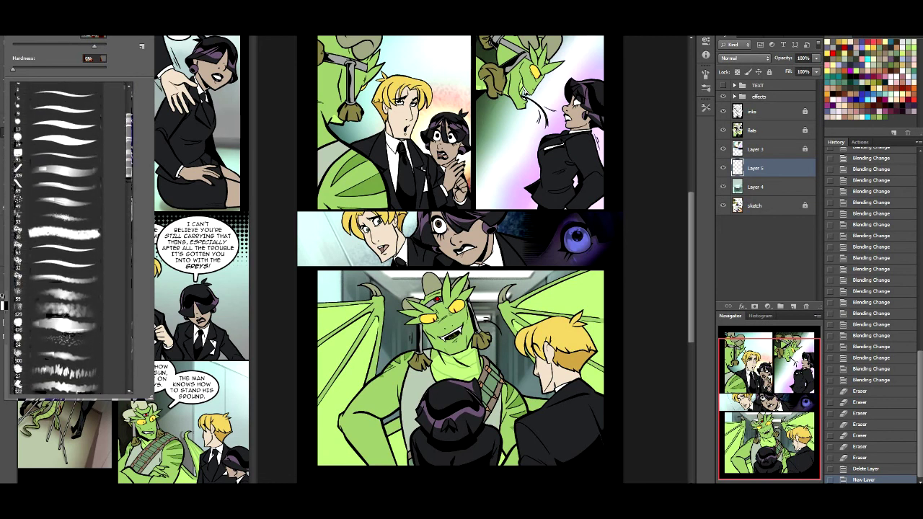
pyautogui.click(59, 156)
pyautogui.press('Return')
# Brush white light across the last panel's ceiling and down the corridor beside the dragon's head.
pyautogui.hscroll(1, 450, 260)
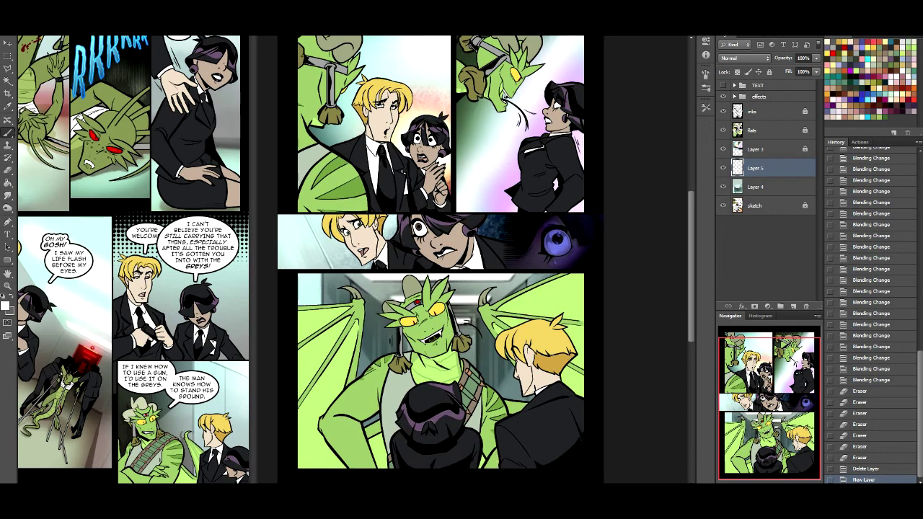
pyautogui.moveTo(433, 278)
pyautogui.mouseDown()
pyautogui.moveTo(436, 371)
pyautogui.moveTo(476, 283)
pyautogui.mouseUp()
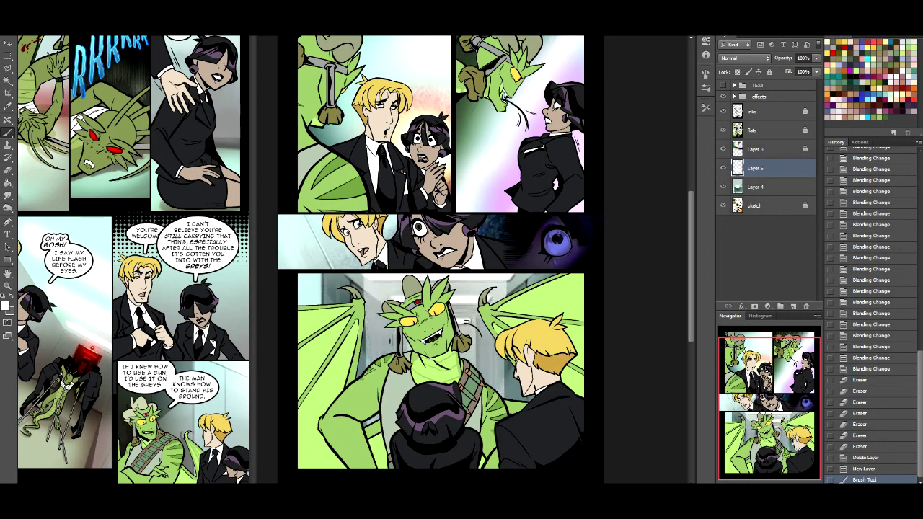
pyautogui.moveTo(466, 291); pyautogui.dragTo(477, 376)
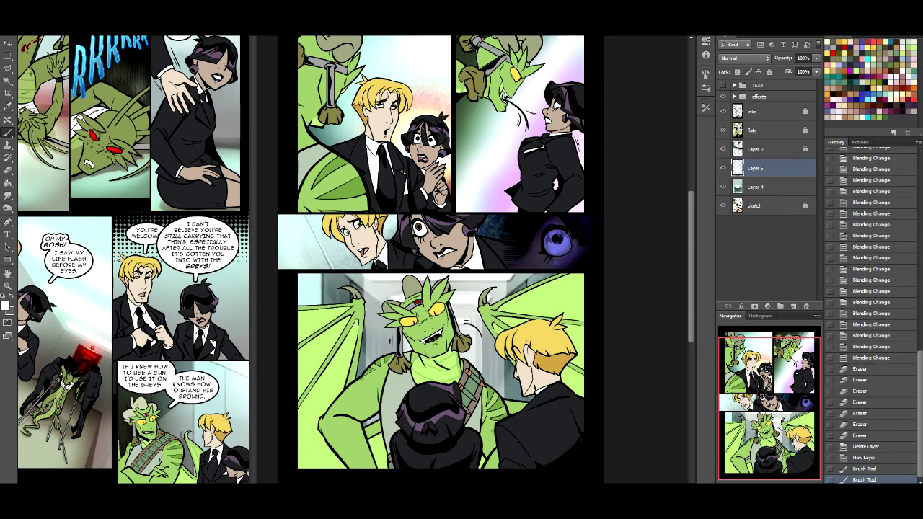
pyautogui.moveTo(463, 327); pyautogui.dragTo(464, 356)
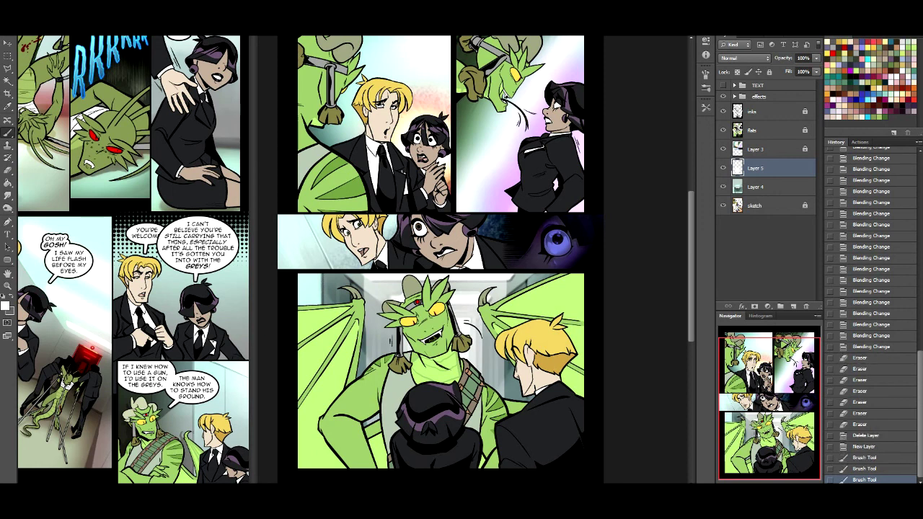
# Soften the white strokes with a Gaussian Blur of about 40 pixels and set their layer to Overlay.
pyautogui.hotkey('alt', 's')
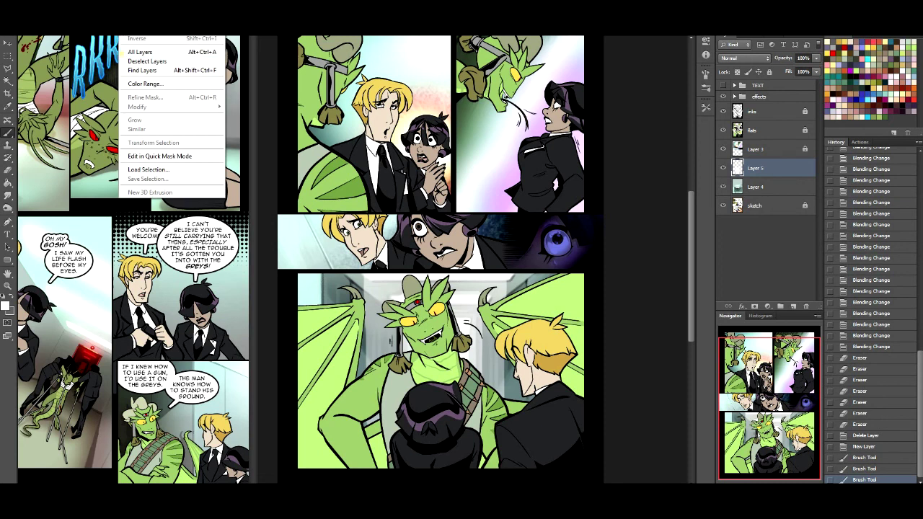
pyautogui.press('Right')
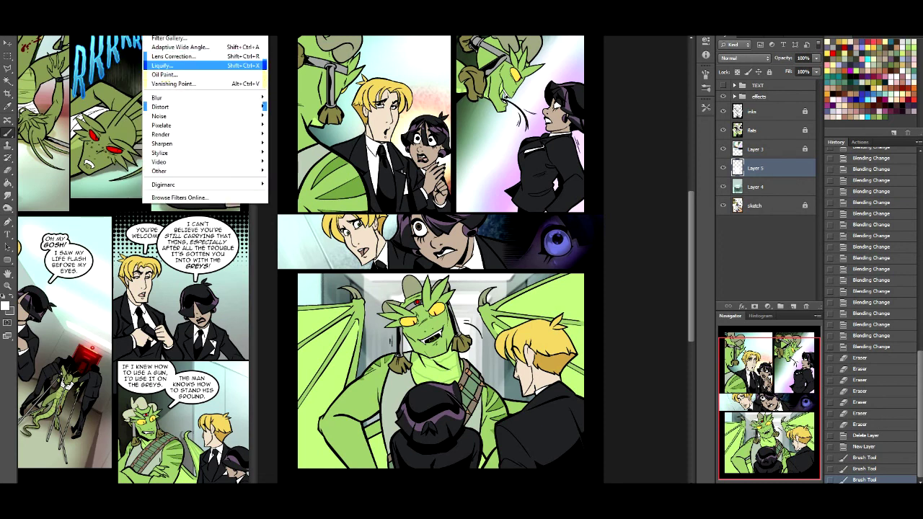
pyautogui.moveTo(206, 97)
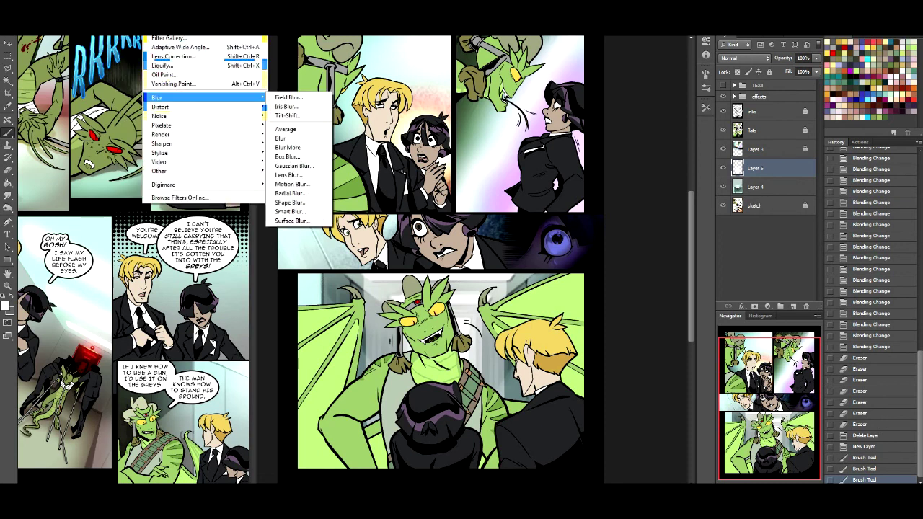
pyautogui.click(297, 166)
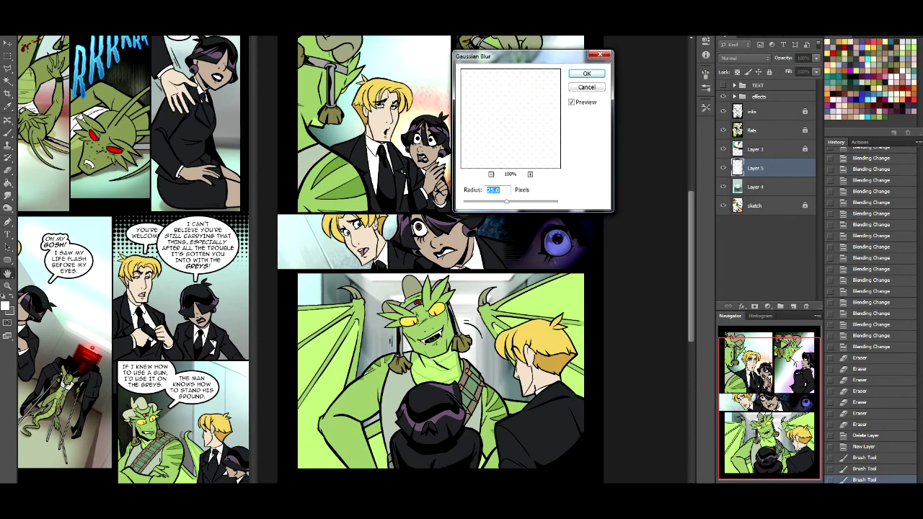
pyautogui.moveTo(507, 201); pyautogui.dragTo(511, 202)
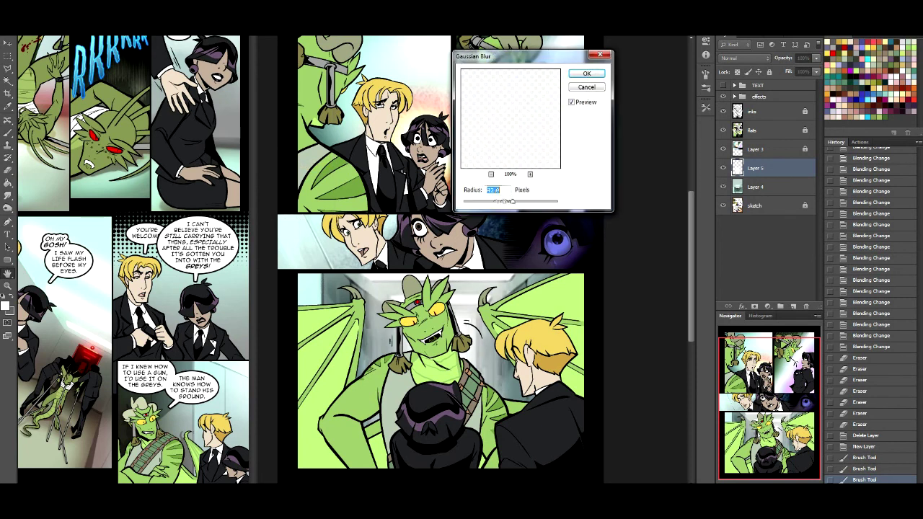
pyautogui.click(586, 73)
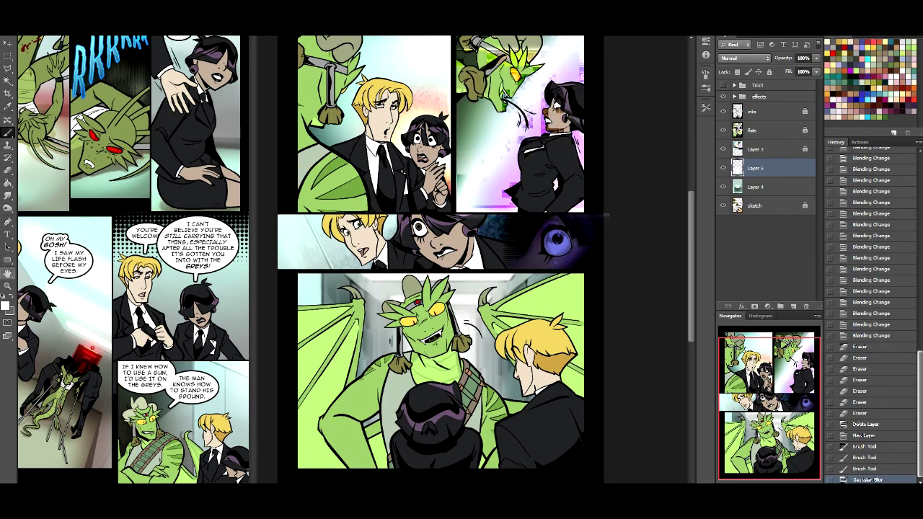
pyautogui.click(742, 58)
pyautogui.click(736, 185)
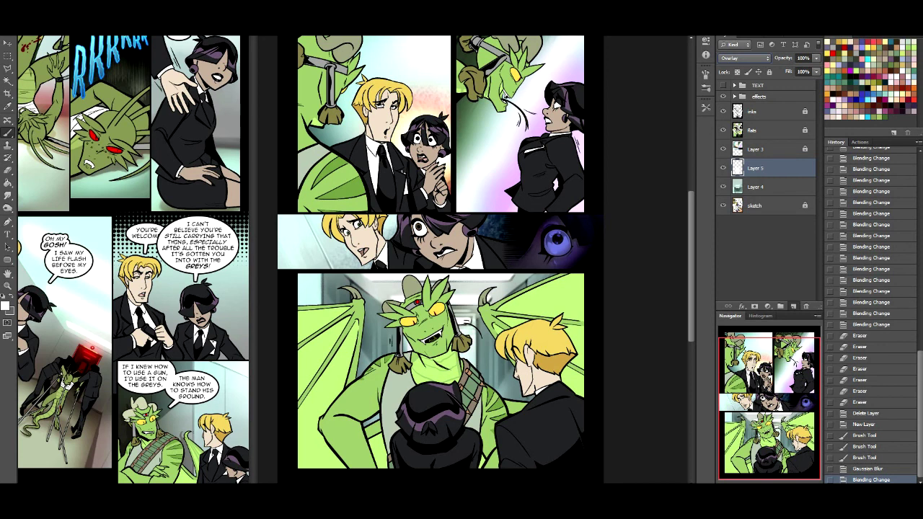
# Add a new layer, fill the last panel's background with tan and set the layer to Soft Light.
pyautogui.click(793, 305)
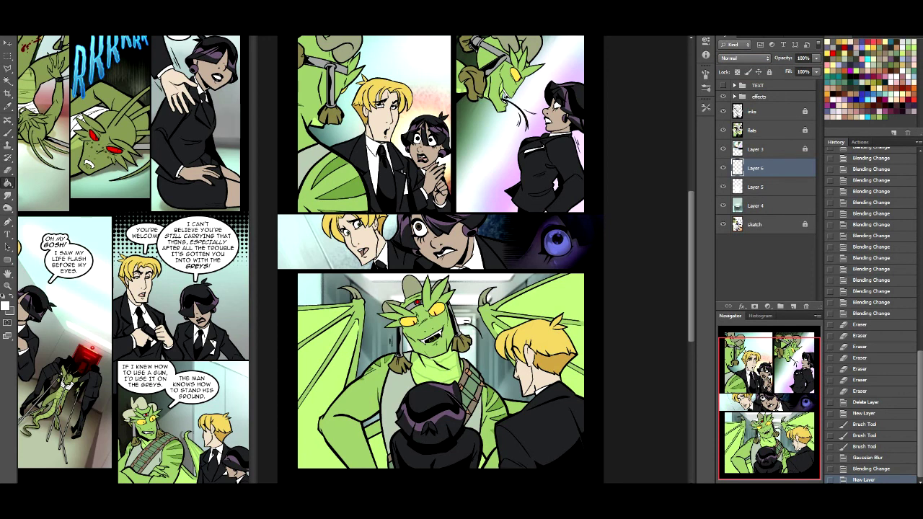
pyautogui.click(338, 299)
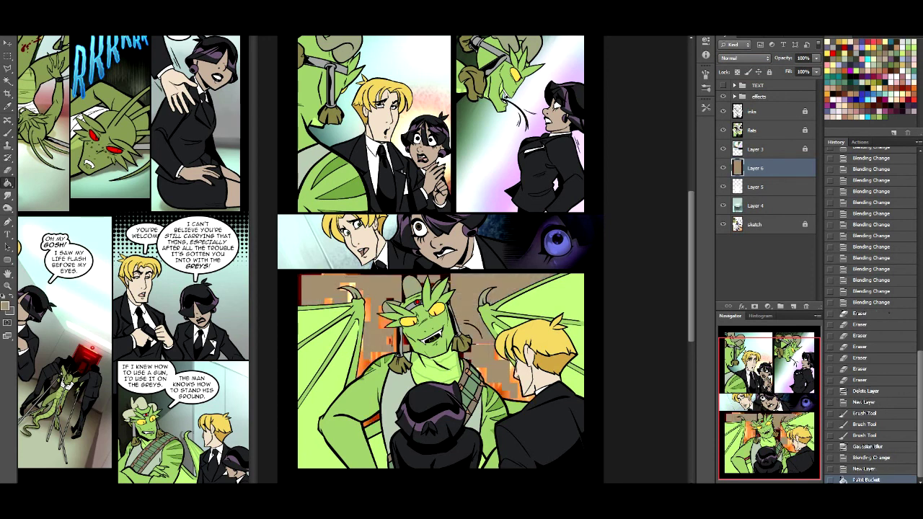
pyautogui.click(744, 58)
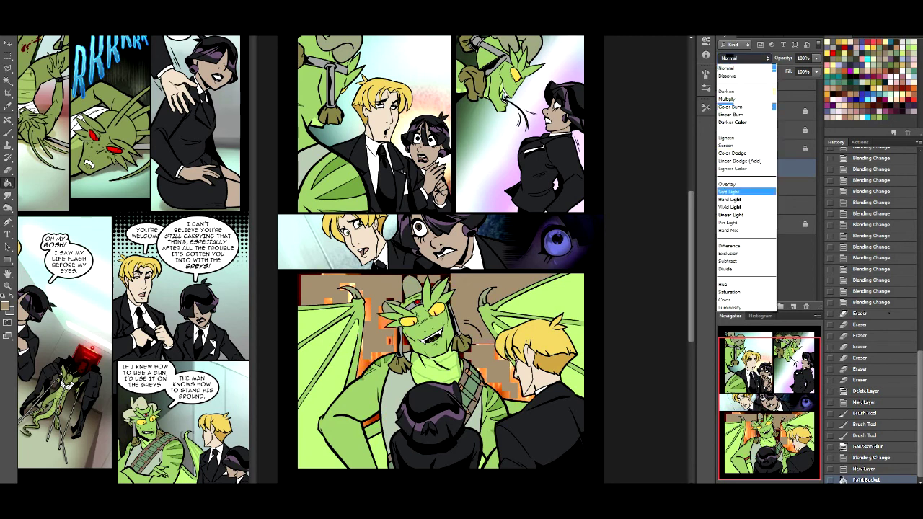
pyautogui.press('Return')
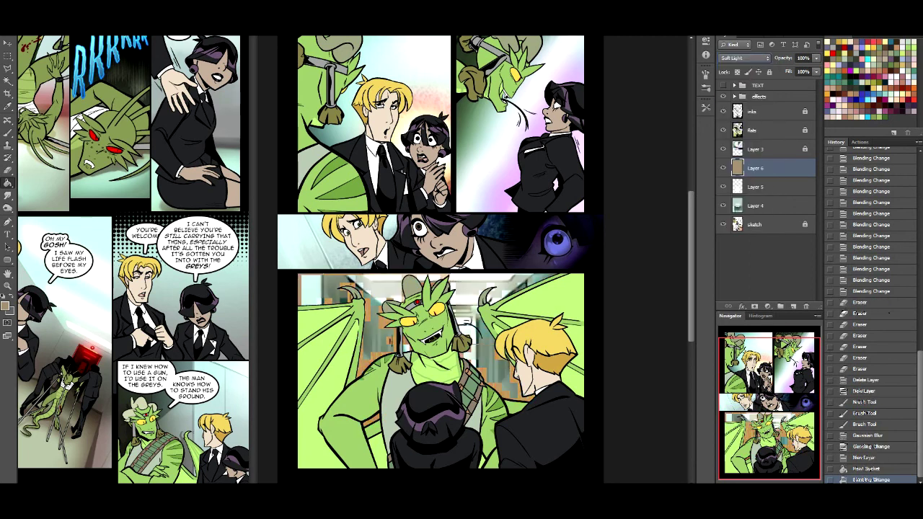
# Brush green and dark brown tints over the tan layer behind the characters with the soft 200 px brush.
pyautogui.press('b')
pyautogui.click(31, 23)
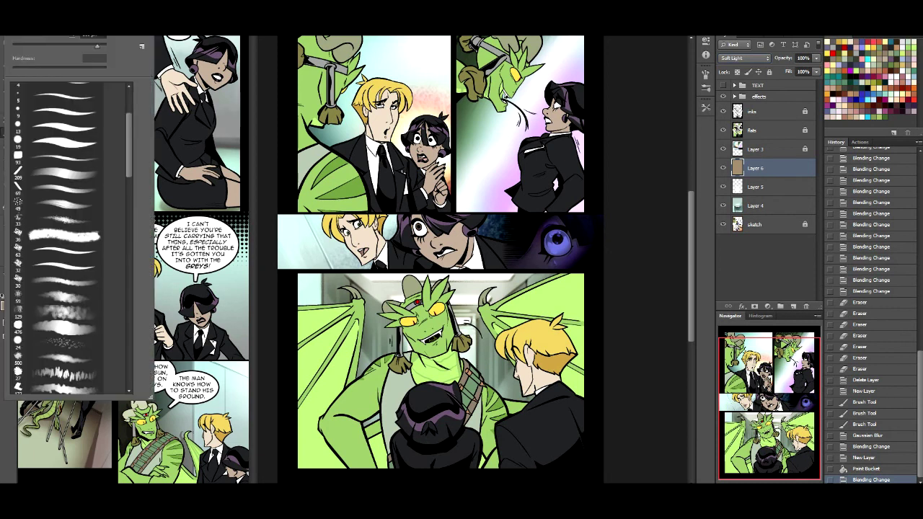
pyautogui.scroll(4, 69, 238)
pyautogui.click(58, 152)
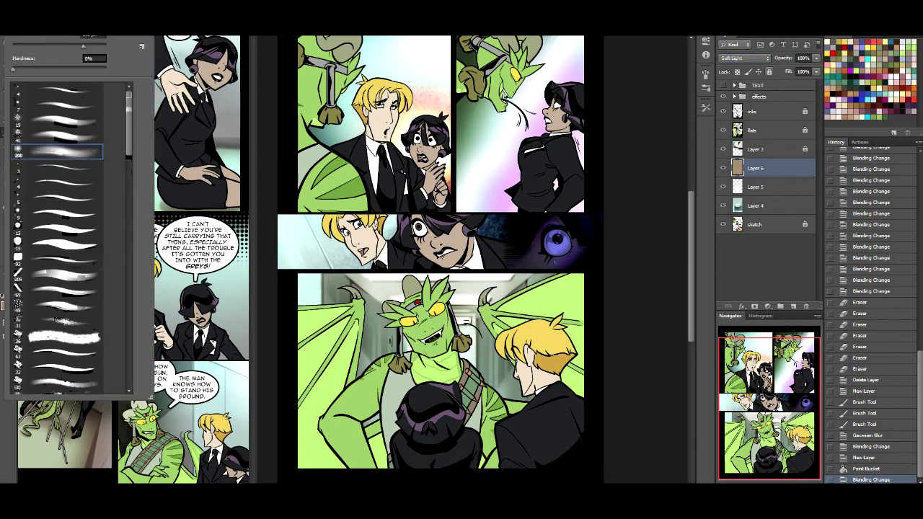
pyautogui.press('Return')
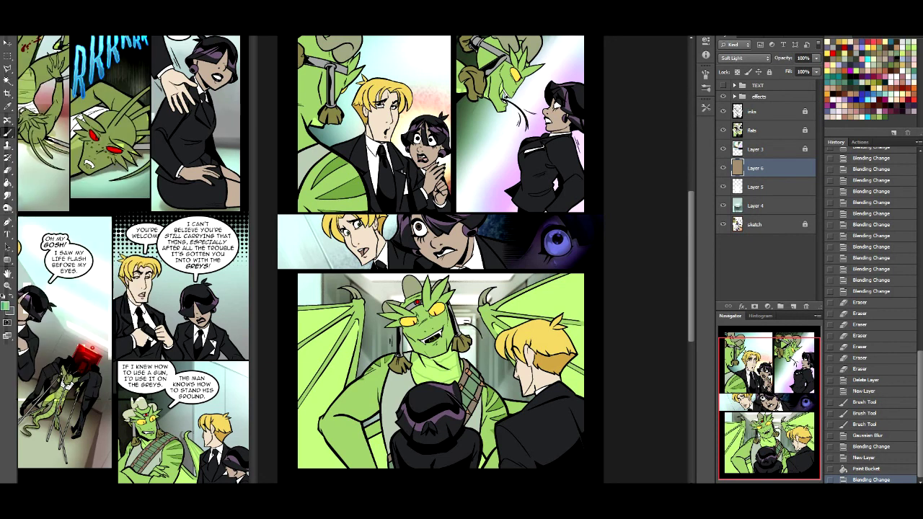
pyautogui.hscroll(2, 431, 259)
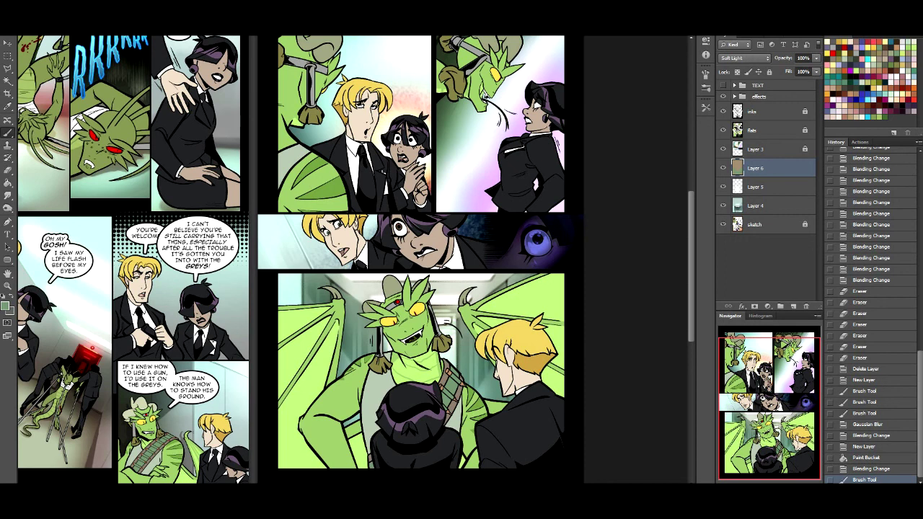
pyautogui.keyDown('alt'); pyautogui.click(378, 362); pyautogui.keyUp('alt')
pyautogui.moveTo(359, 304)
pyautogui.mouseDown()
pyautogui.moveTo(441, 302)
pyautogui.moveTo(472, 383)
pyautogui.mouseUp()
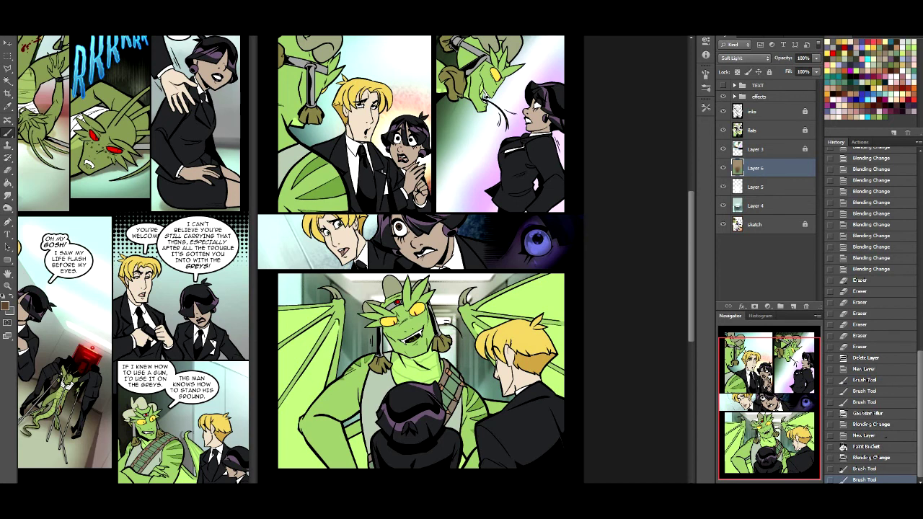
# Clip the tan tint layer and the white light layer to the last panel's corridor background layer.
pyautogui.keyDown('shift'); pyautogui.click(764, 186); pyautogui.keyUp('shift')
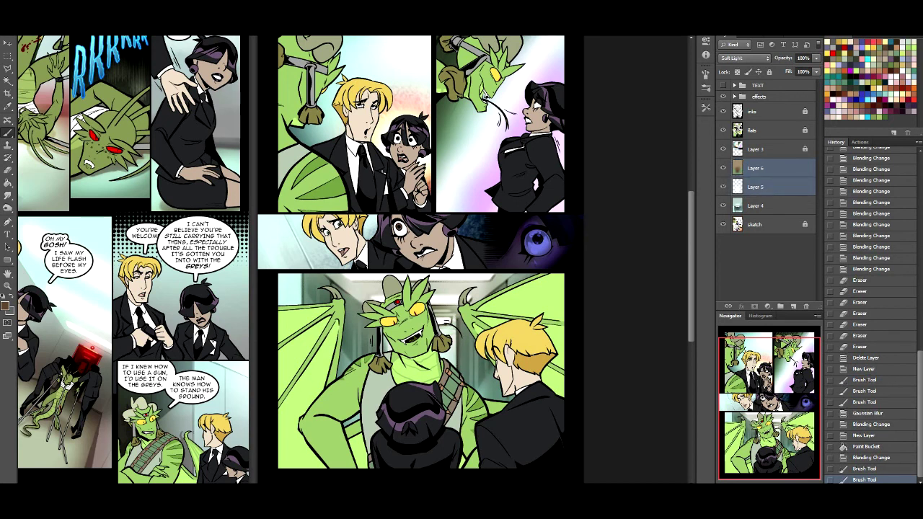
pyautogui.rightClick(768, 186)
pyautogui.click(843, 243)
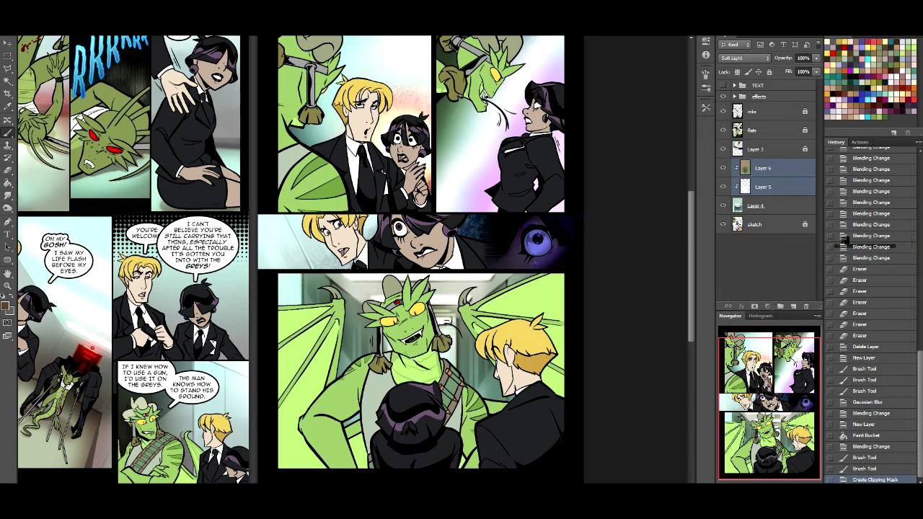
# Merge the two clipped light and tint layers with the corridor background into one layer.
pyautogui.hotkey('alt', '[')
pyautogui.hotkey('alt', ']')
pyautogui.hotkey('alt', ']')
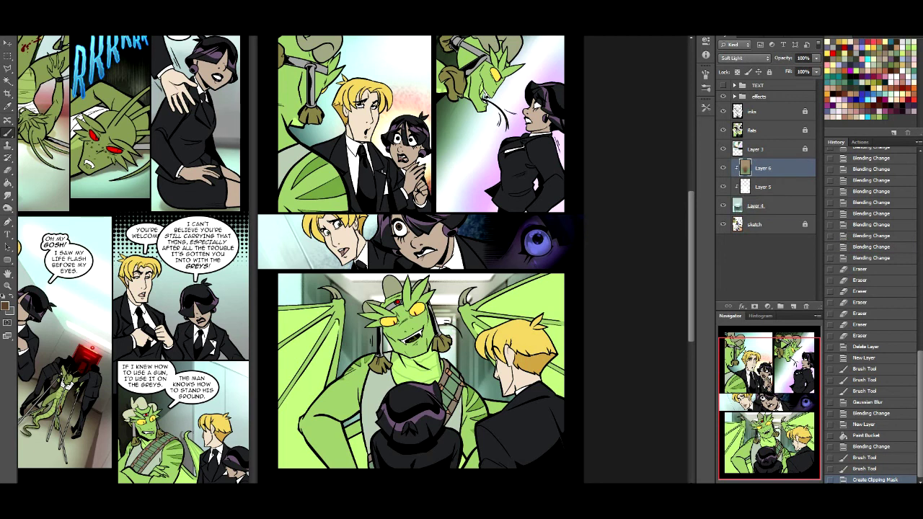
pyautogui.hotkey('alt', 'shift', '[')
pyautogui.hotkey('alt', 'shift', '[')
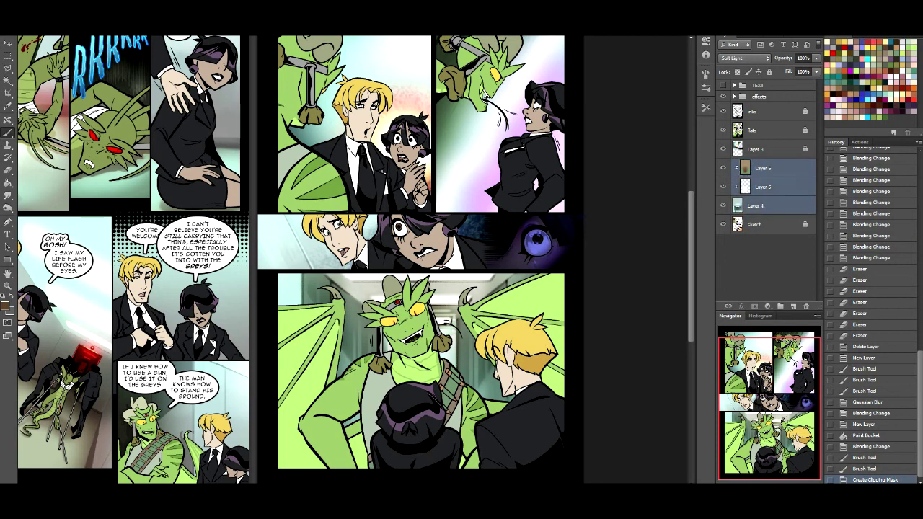
pyautogui.hotkey('ctrl', 'e')
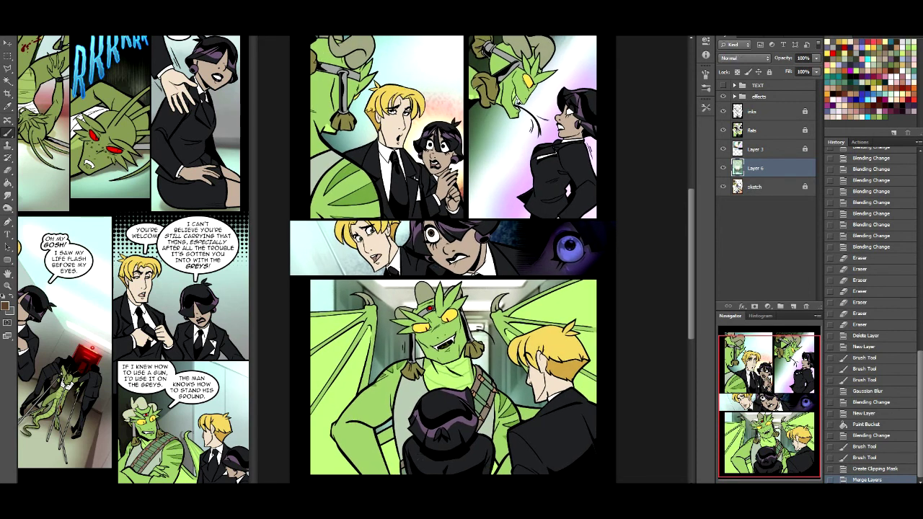
# Select the last panel with a rectangular marquee, nudge the outline slightly right and invert the selection.
pyautogui.moveTo(455, 245); pyautogui.dragTo(444, 274)
pyautogui.click(768, 306)
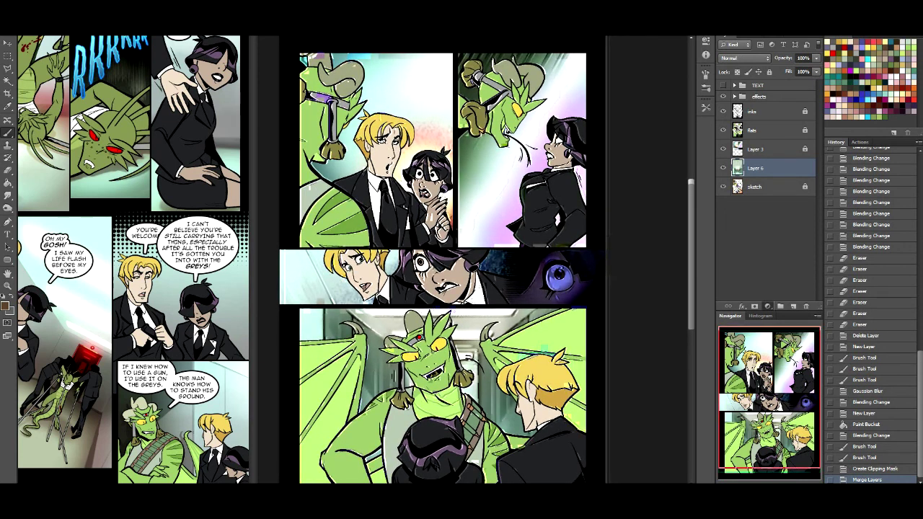
pyautogui.press('m')
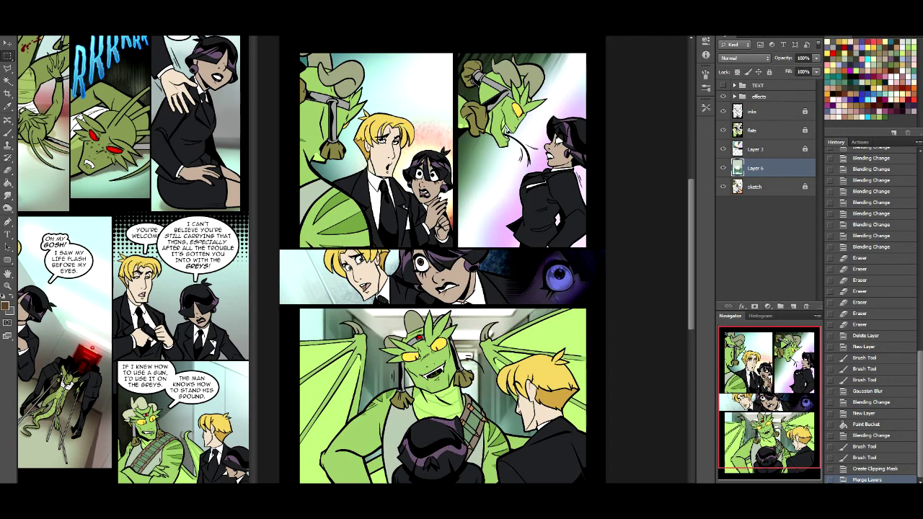
pyautogui.moveTo(299, 308); pyautogui.dragTo(586, 429)
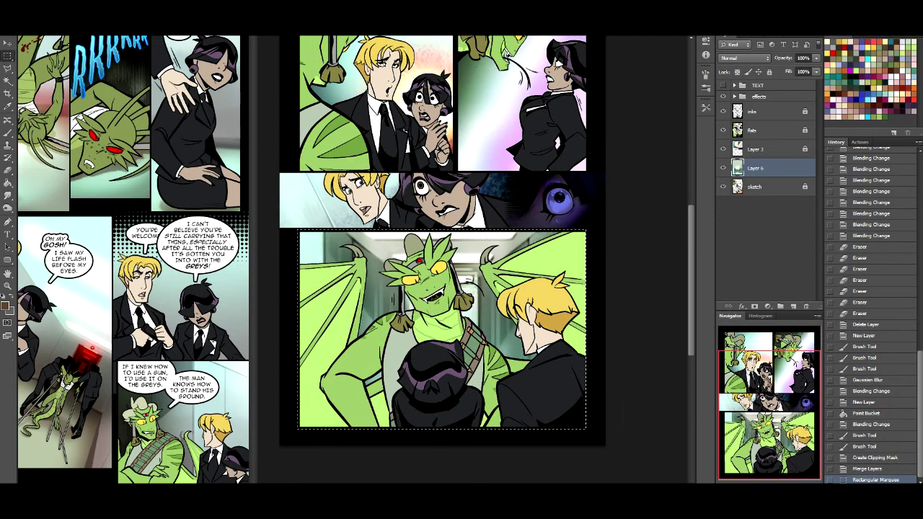
pyautogui.press('Right')
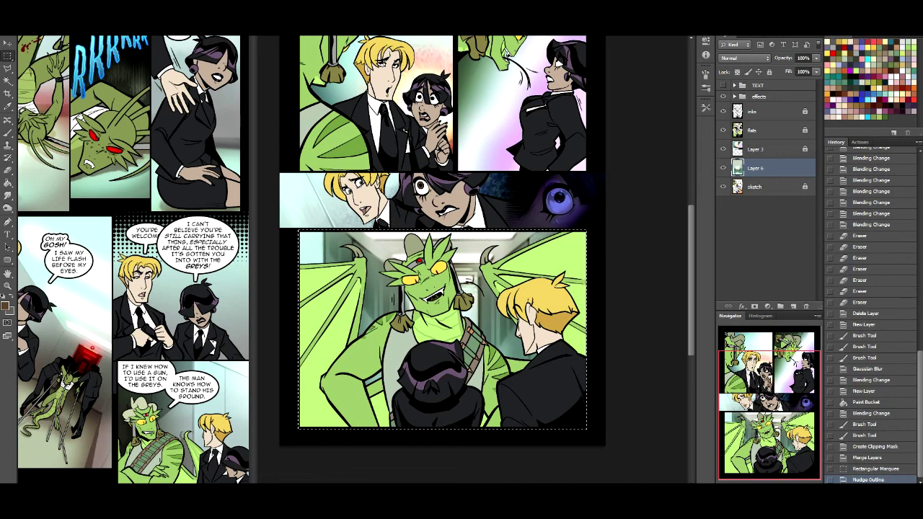
pyautogui.hotkey('ctrl', 'shift', 'i')
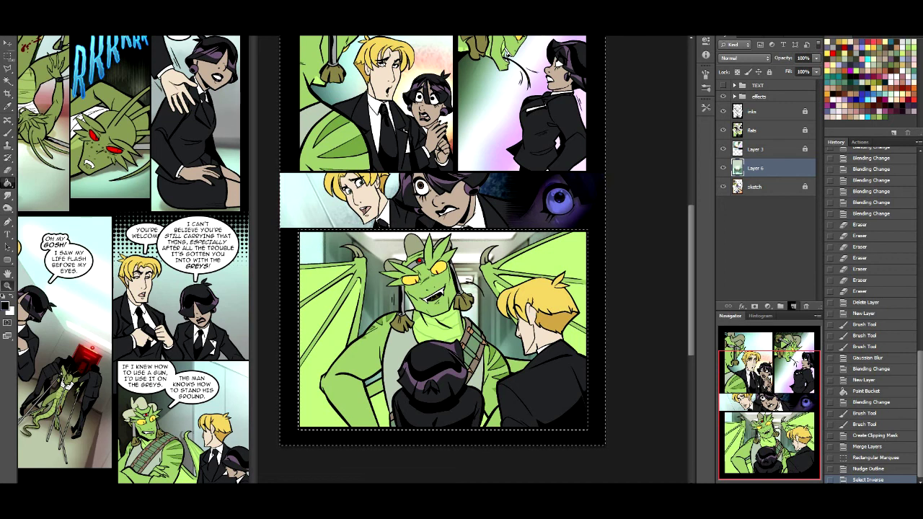
# Fill the area outside the last panel with black on a new layer, merge it and the corridor layer into Layer 3, and deselect.
pyautogui.click(793, 306)
pyautogui.click(433, 440)
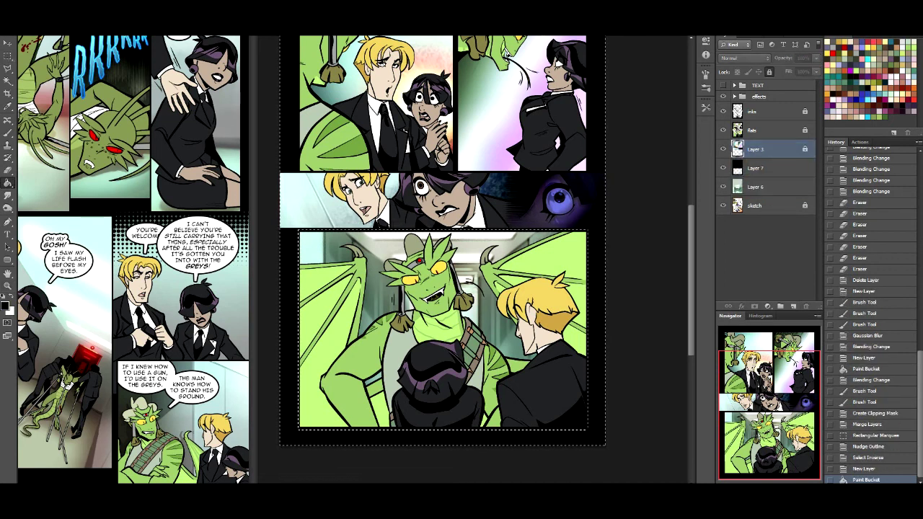
pyautogui.keyDown('shift'); pyautogui.click(764, 187); pyautogui.keyUp('shift')
pyautogui.hotkey('ctrl', 'e')
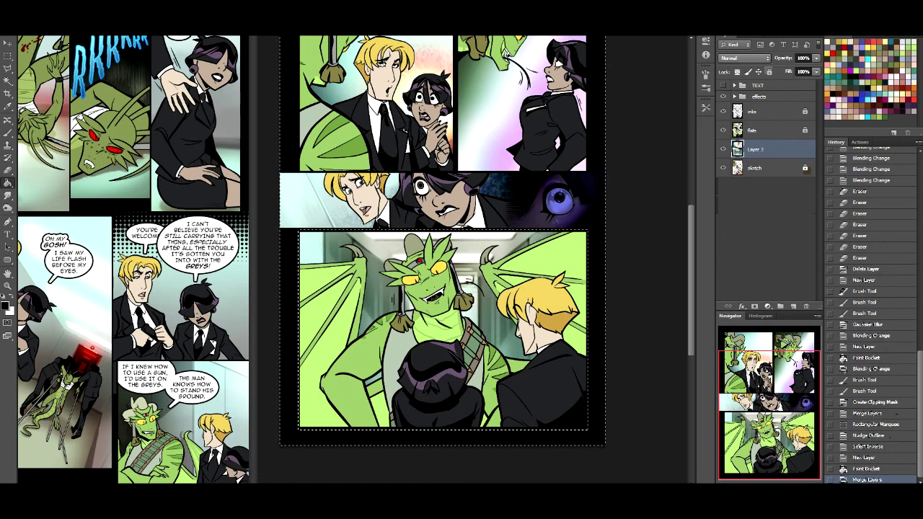
pyautogui.hotkey('ctrl', 'd')
pyautogui.scroll(2, 432, 259)
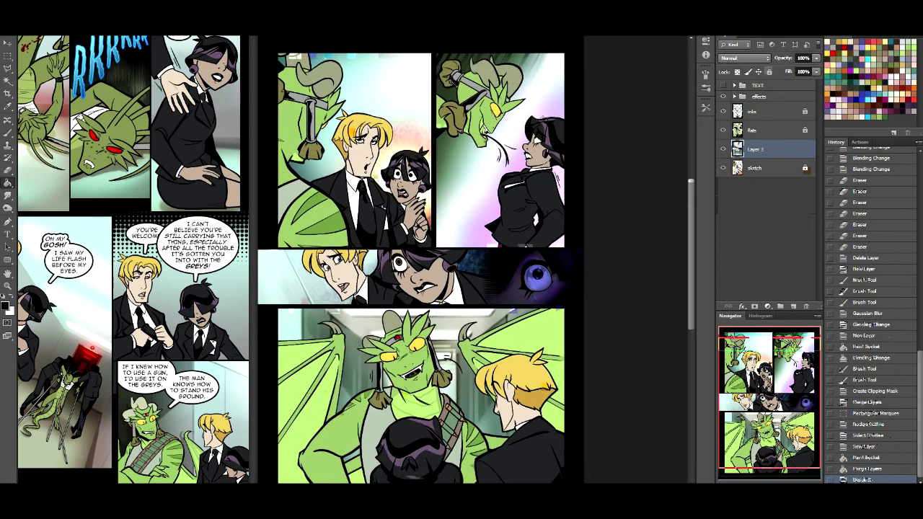
pyautogui.hscroll(-2, 432, 259)
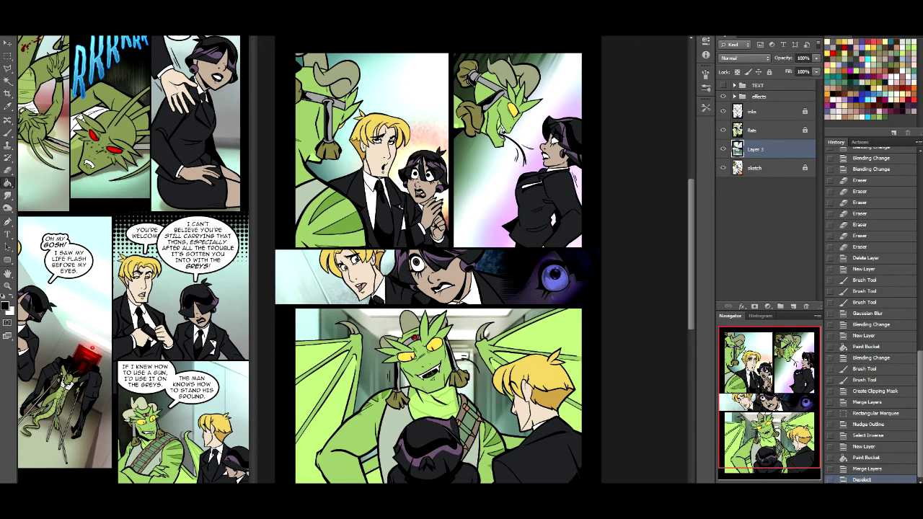
pyautogui.moveTo(437, 289)
pyautogui.mouseDown()
pyautogui.moveTo(418, 254)
pyautogui.moveTo(436, 288)
pyautogui.mouseUp()
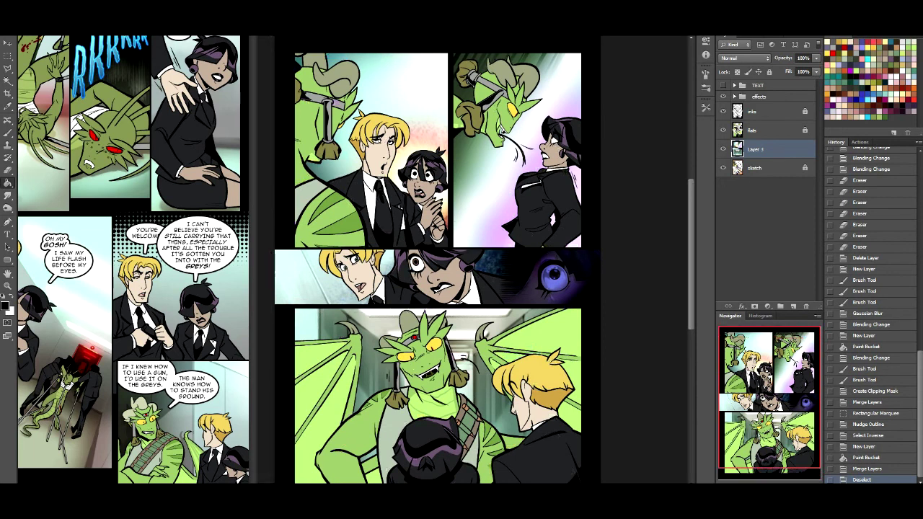
pyautogui.moveTo(437, 288); pyautogui.dragTo(437, 252)
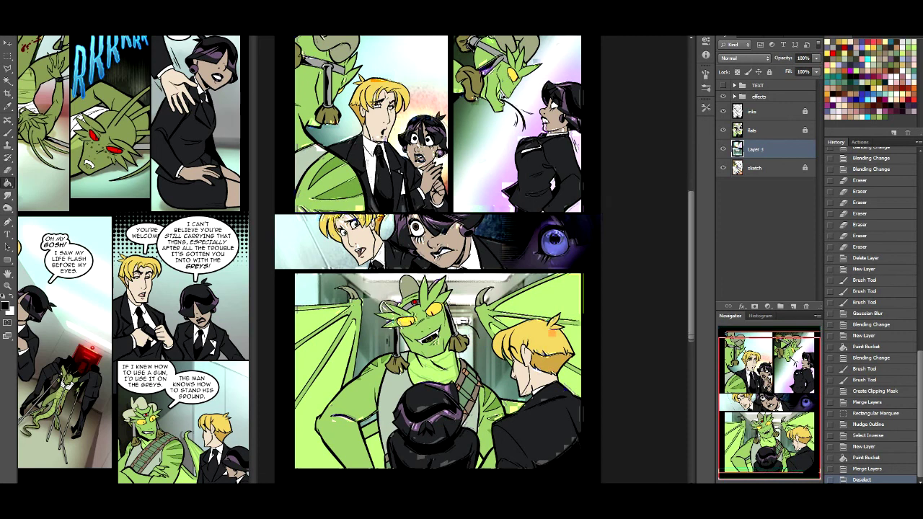
pyautogui.moveTo(437, 252); pyautogui.dragTo(473, 270)
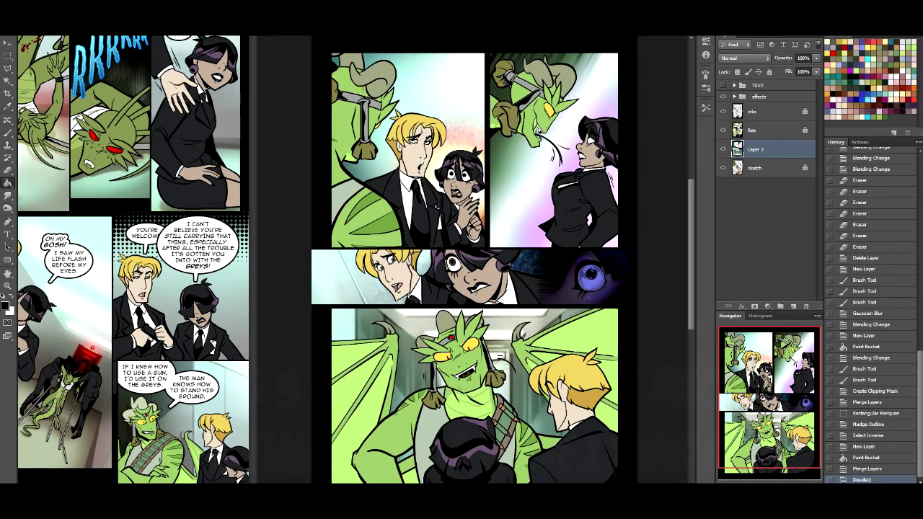